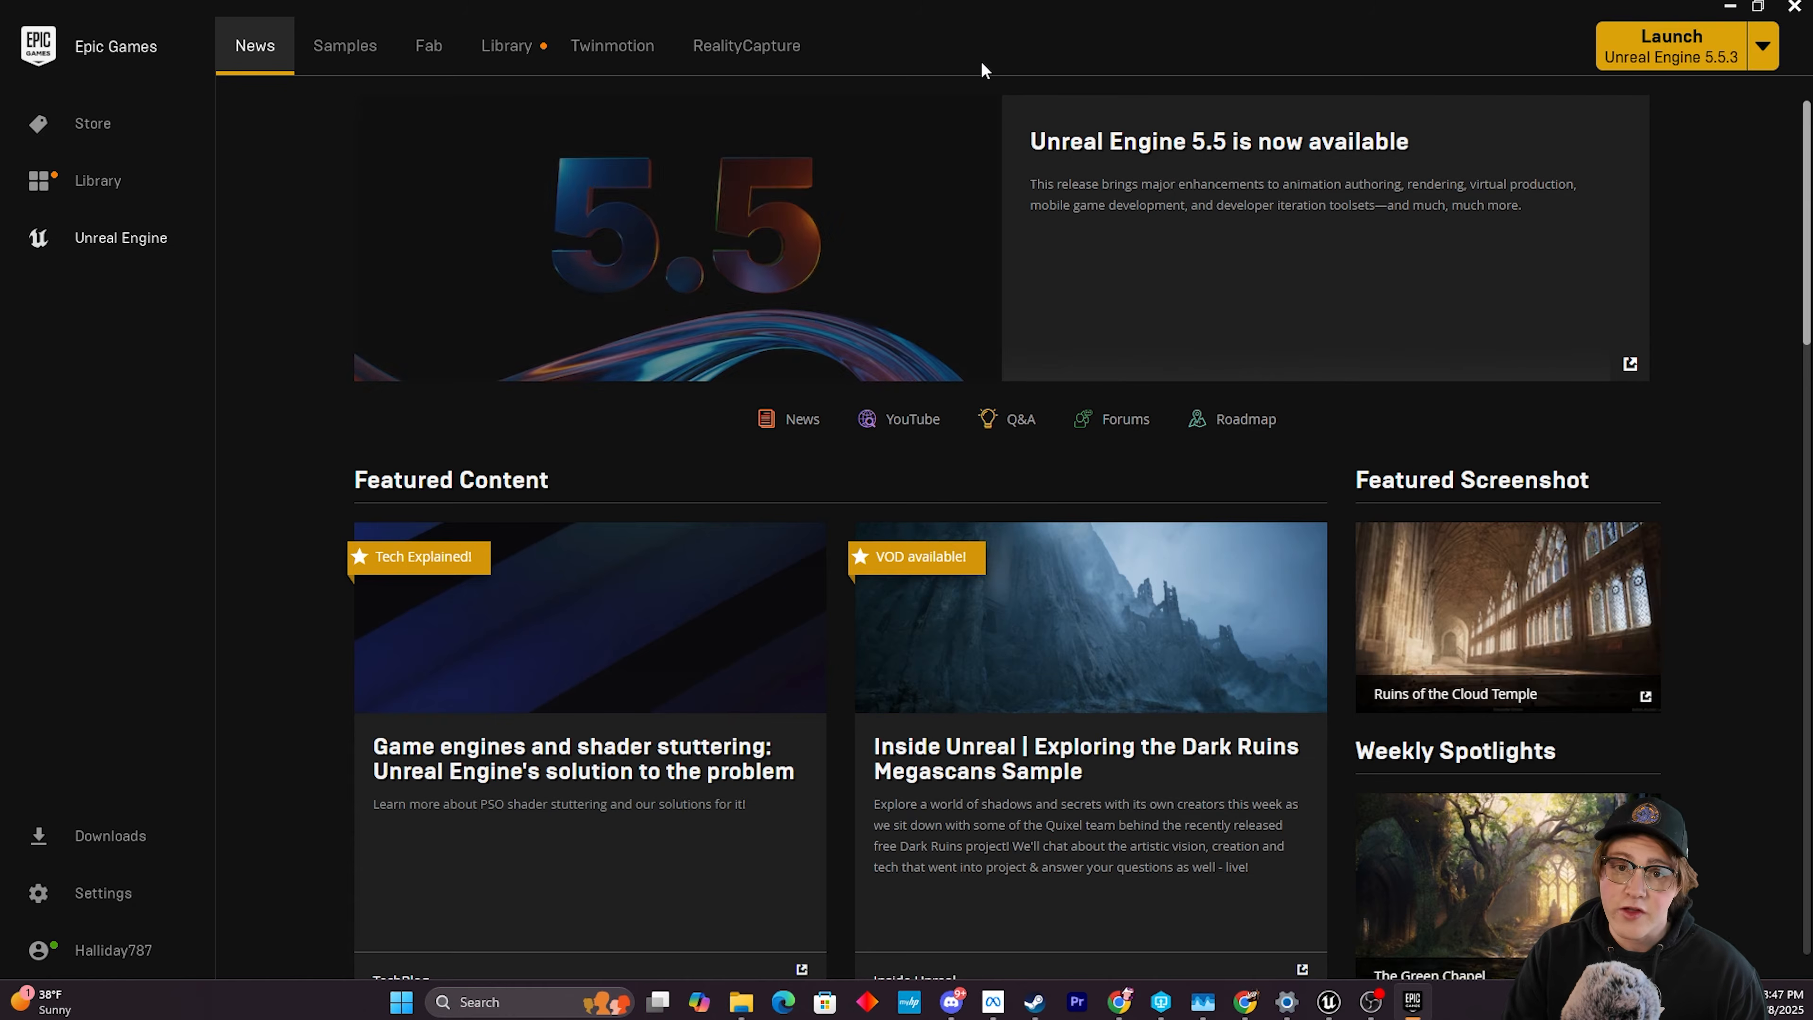
Open the Unreal Engine library, browse the versions offered in a new engine slot, and remove that slot.
click(521, 49)
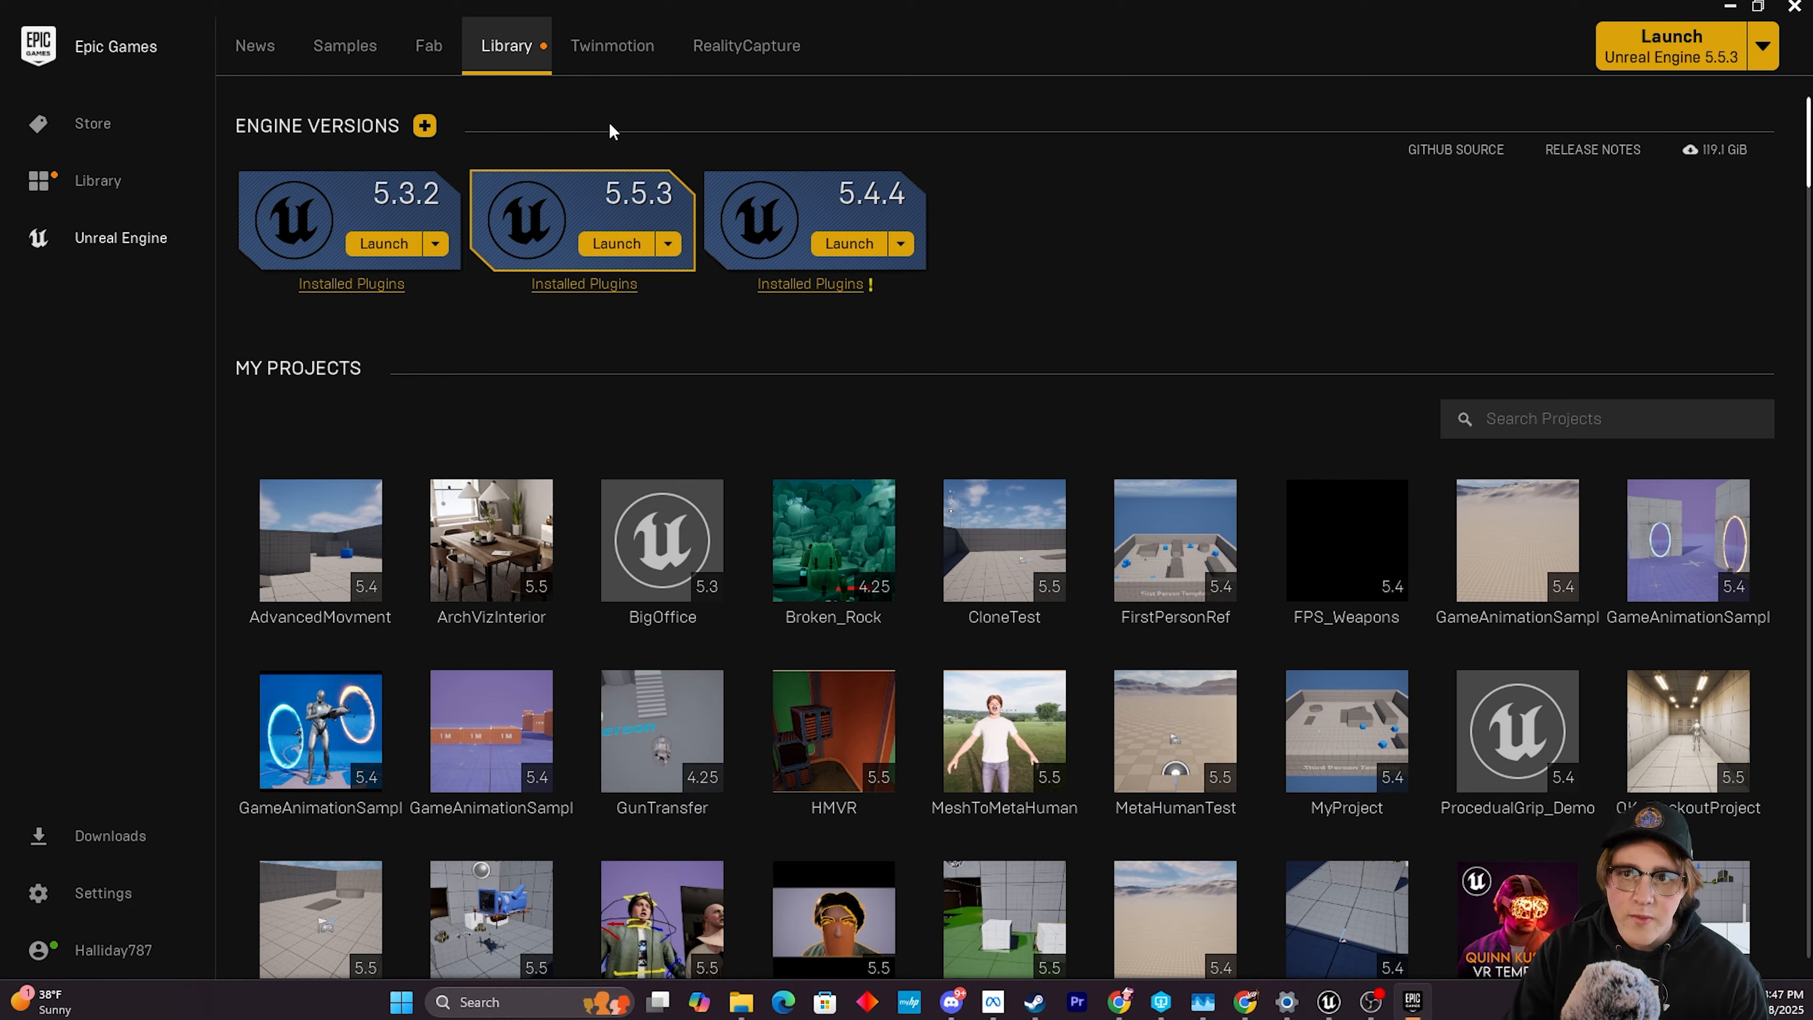
click(426, 126)
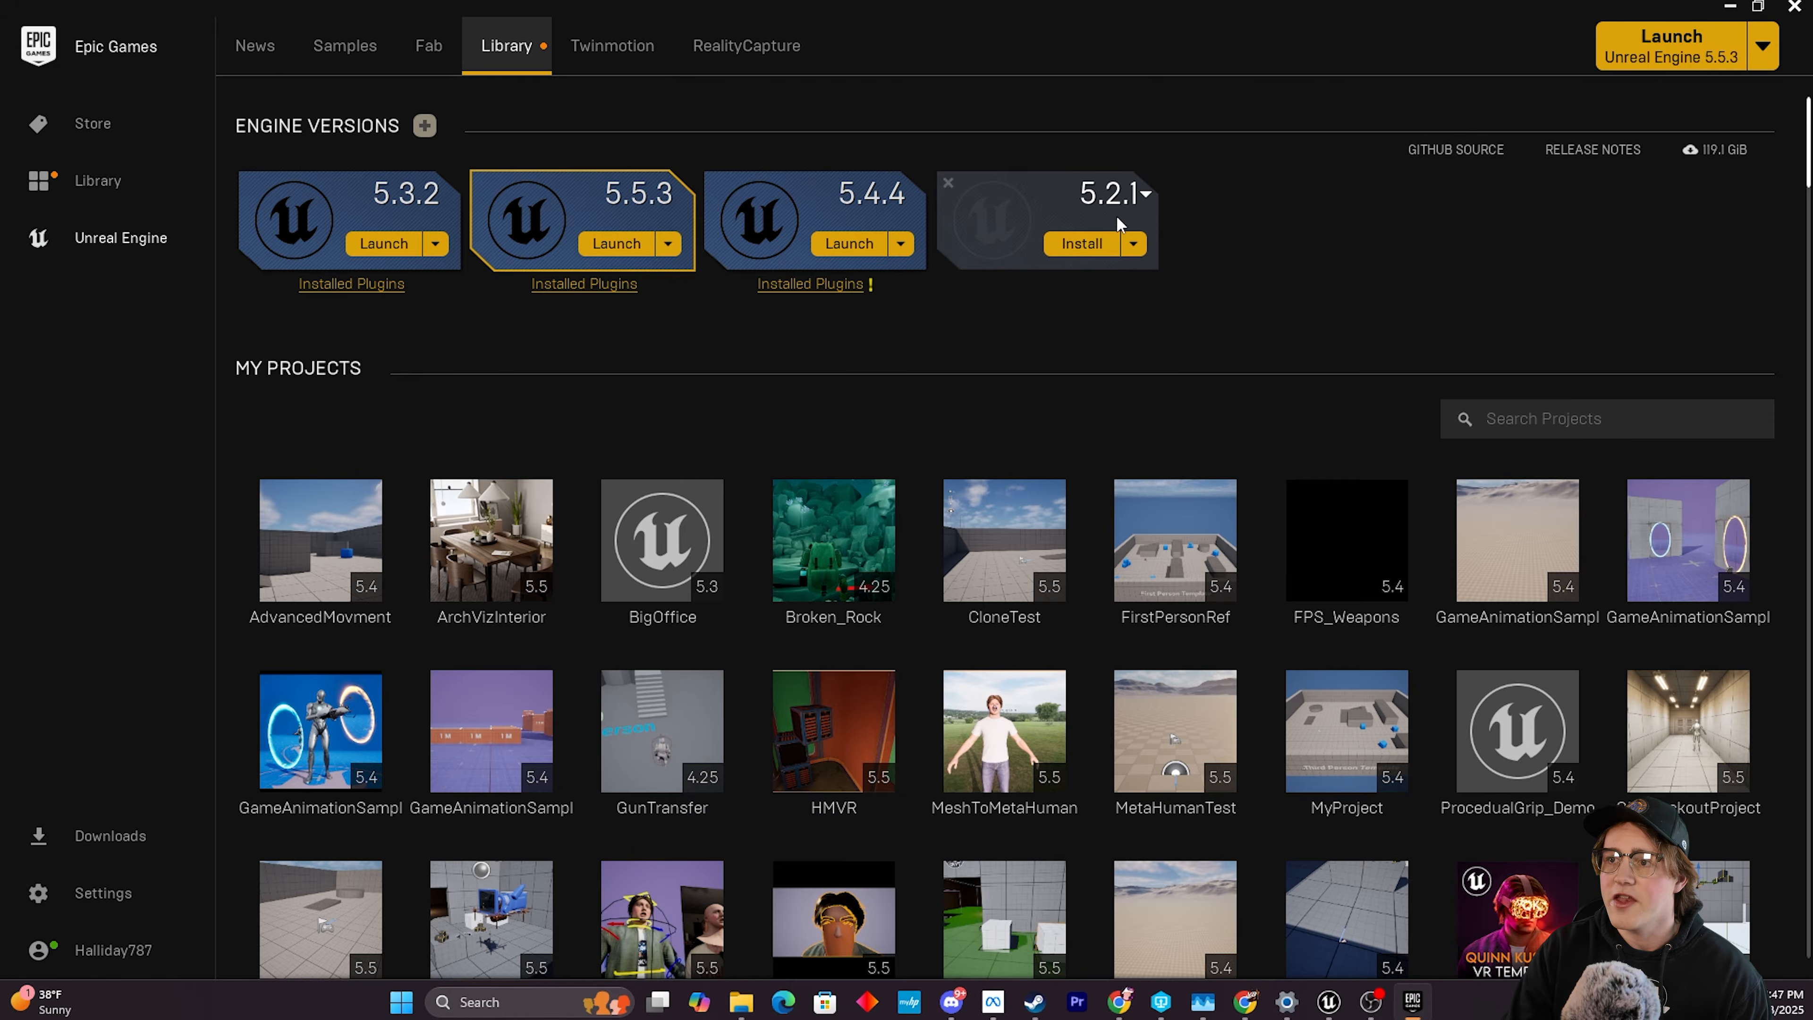
click(1117, 194)
scroll(1107, 267, down, 8)
scroll(1107, 268, up, 8)
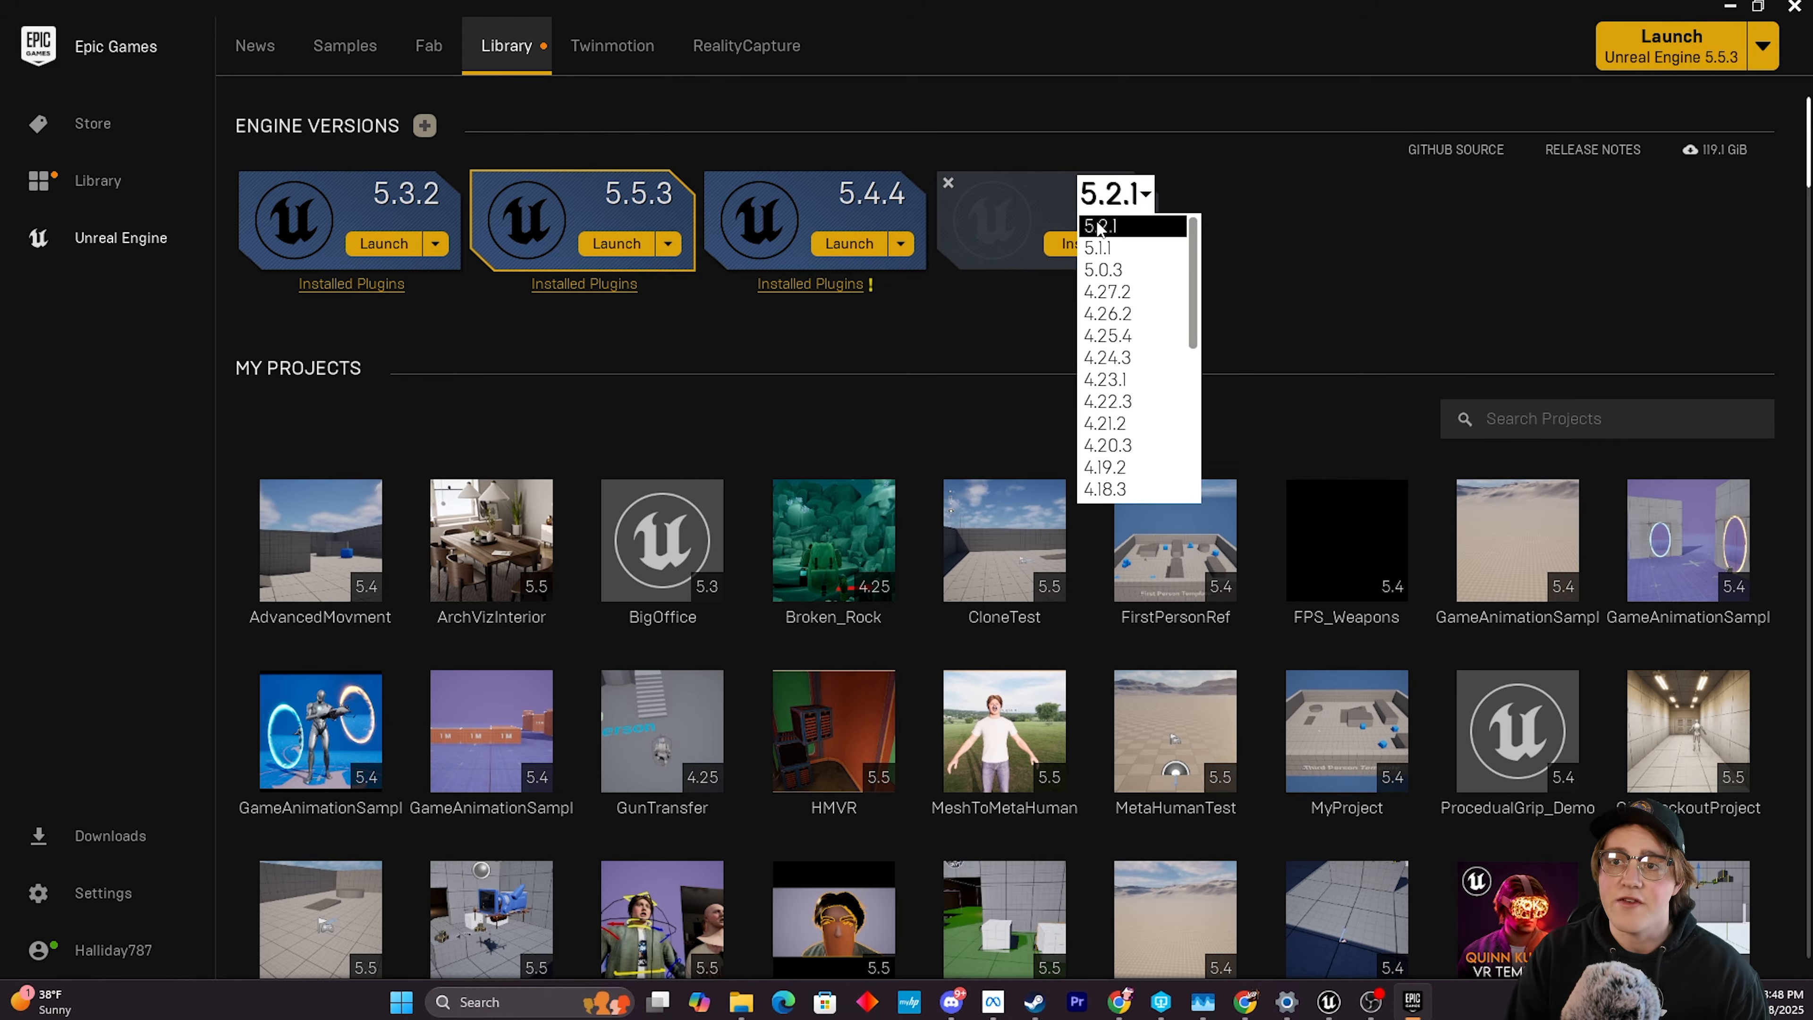
click(1099, 227)
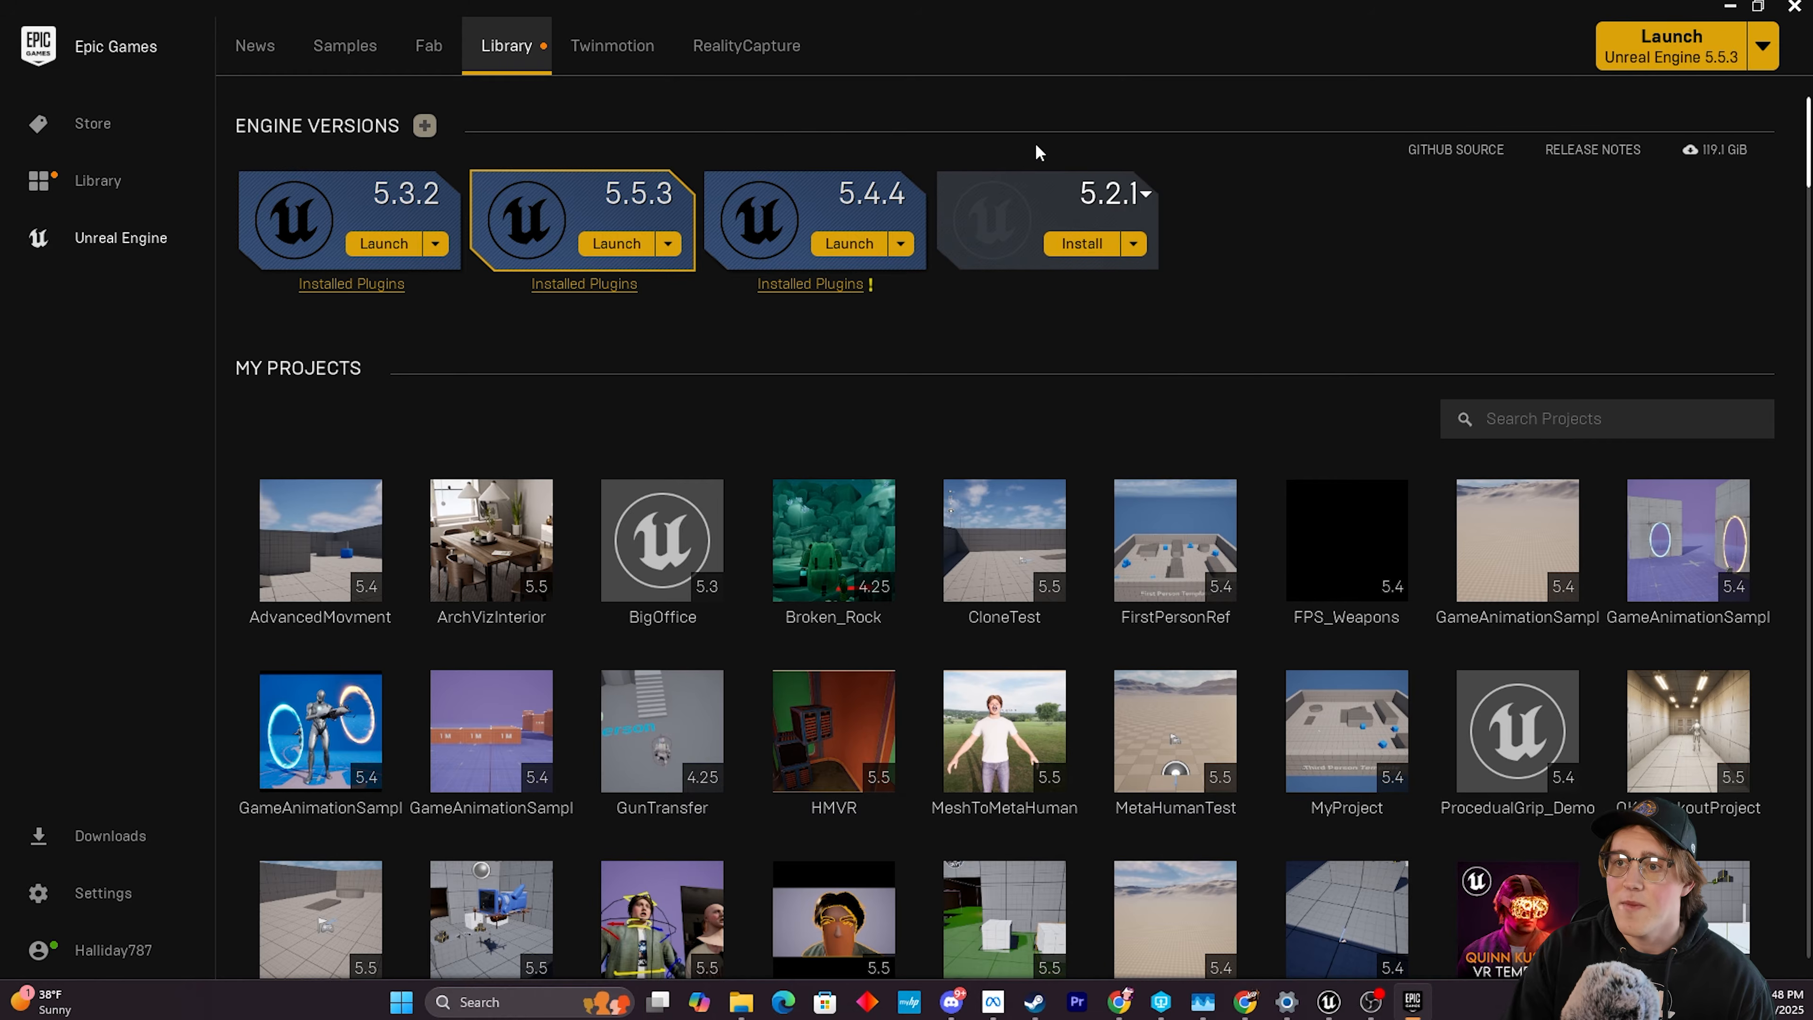
click(948, 183)
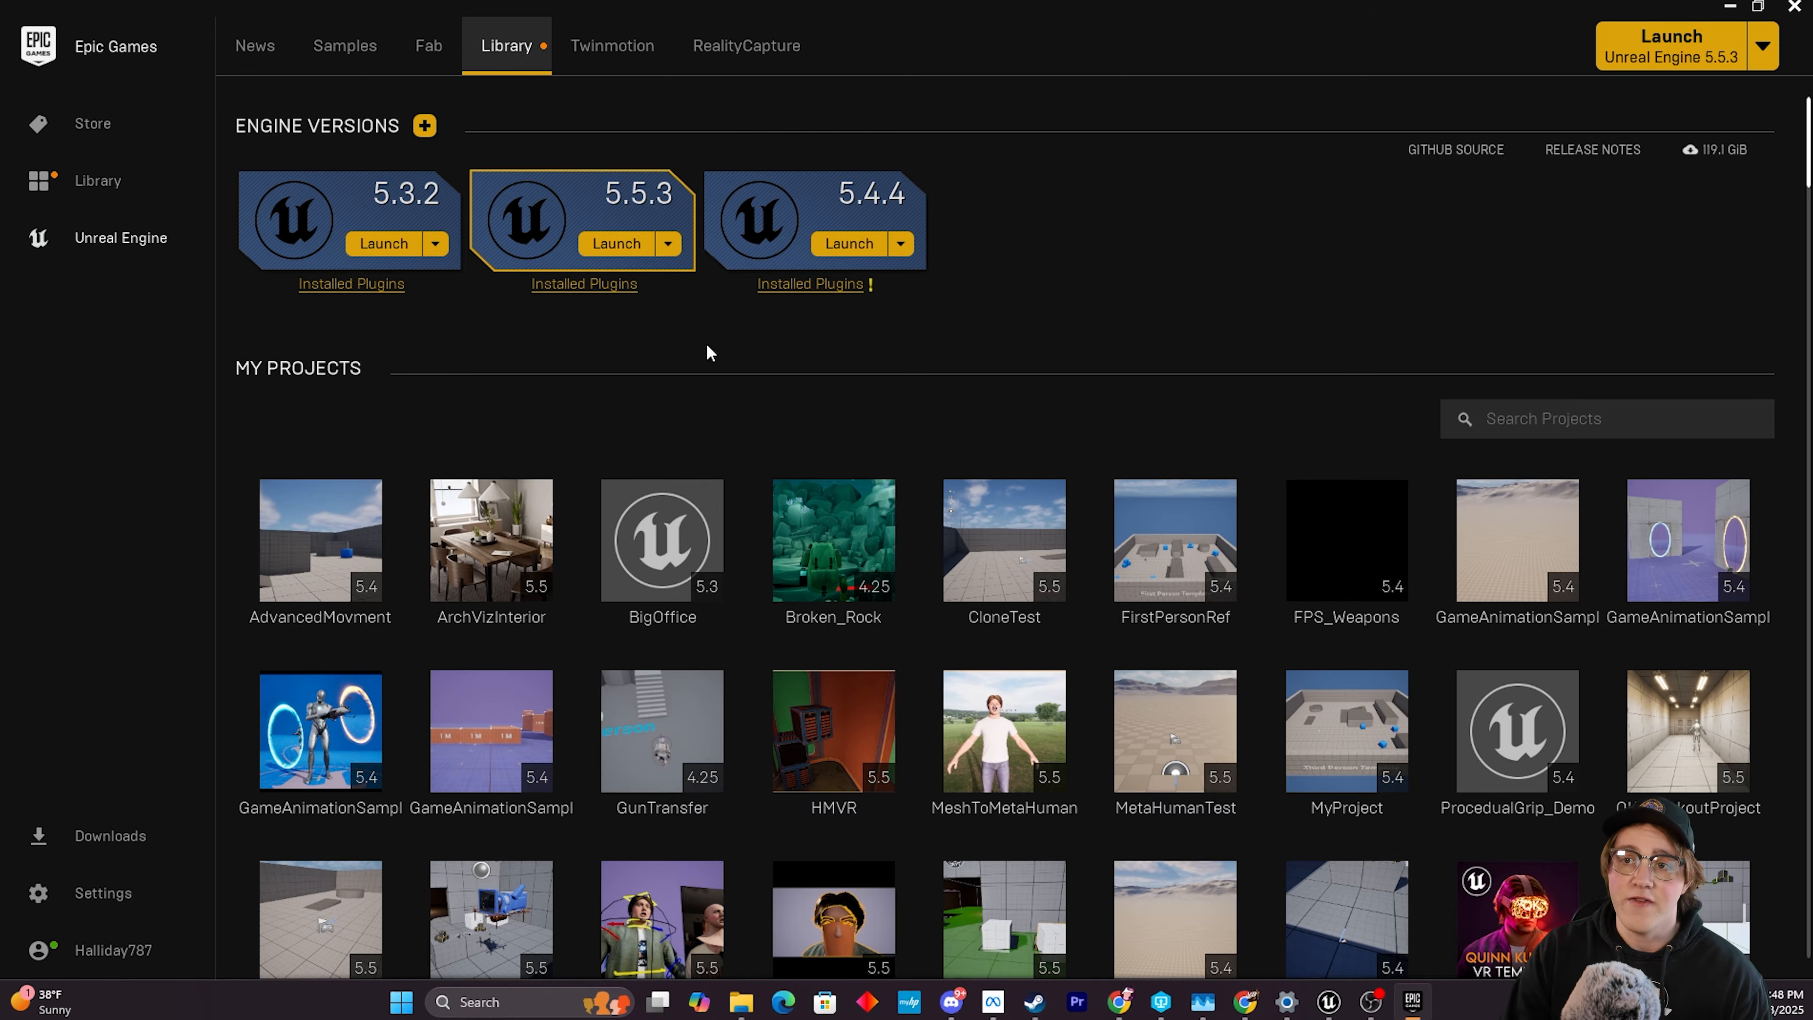
Review the installation options of Unreal Engine 5.5.3, including its target platforms, and close them.
click(668, 244)
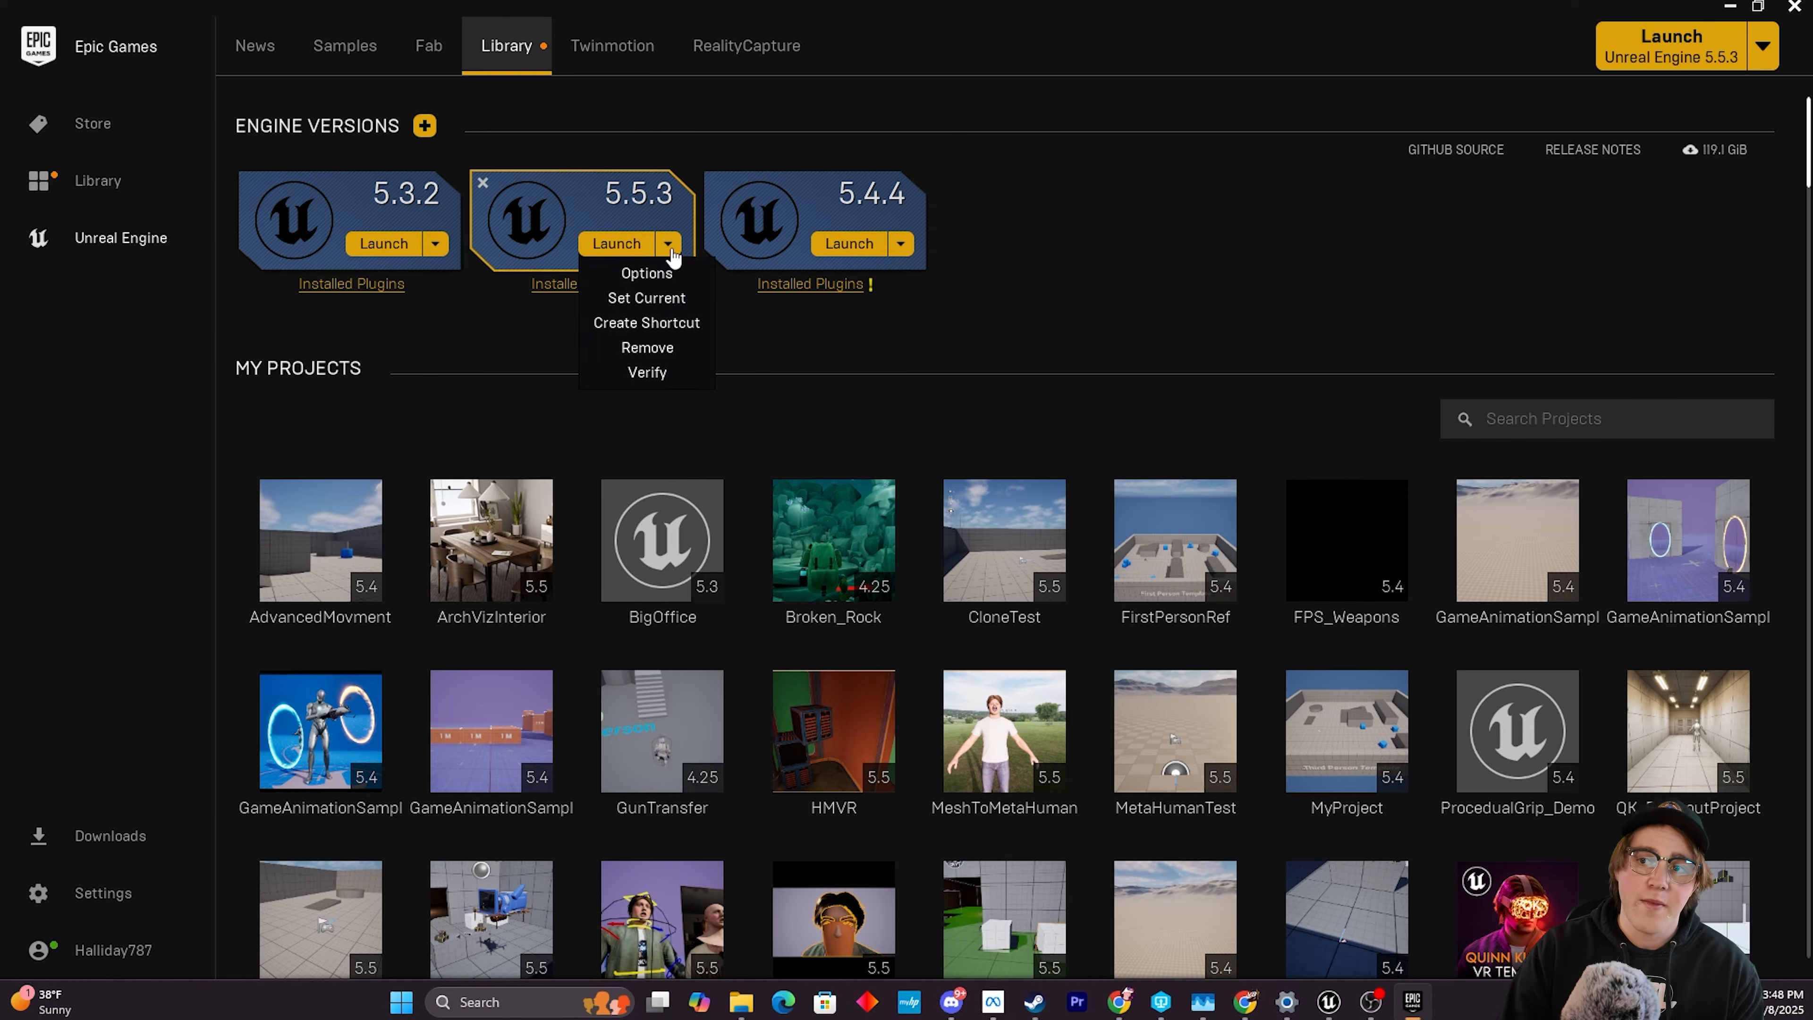
click(673, 270)
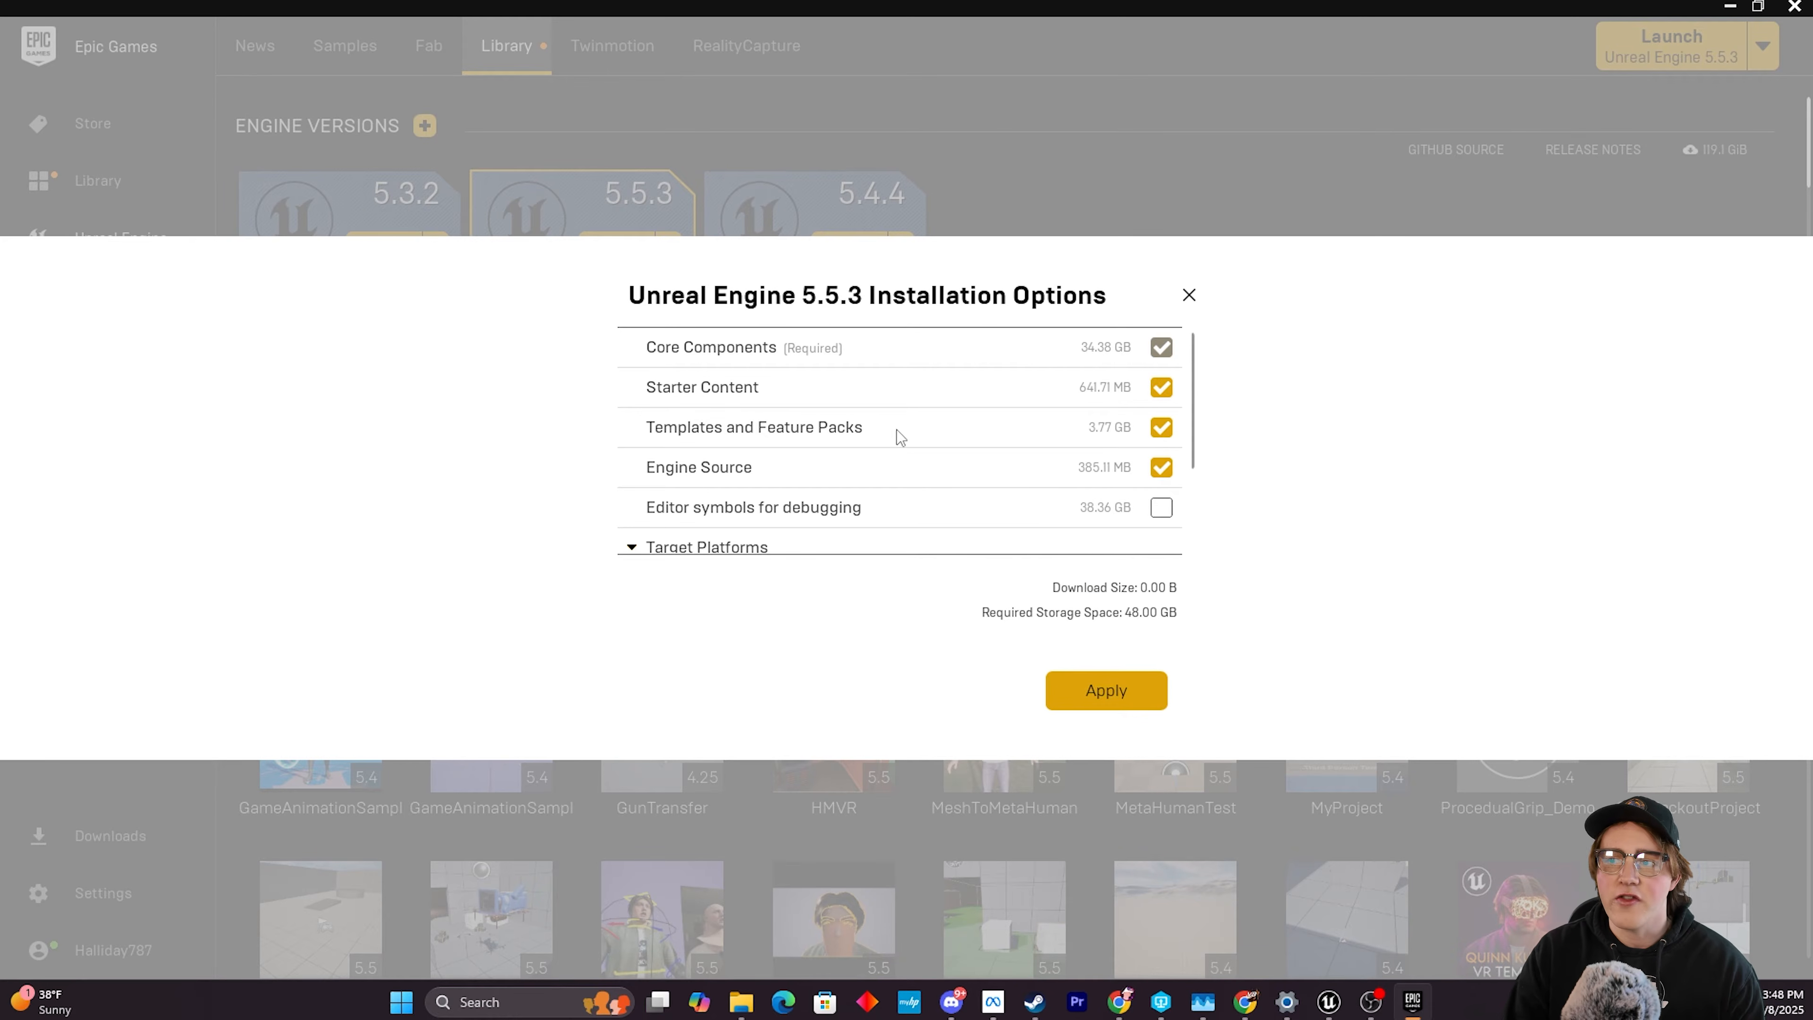
scroll(941, 401, down, 1)
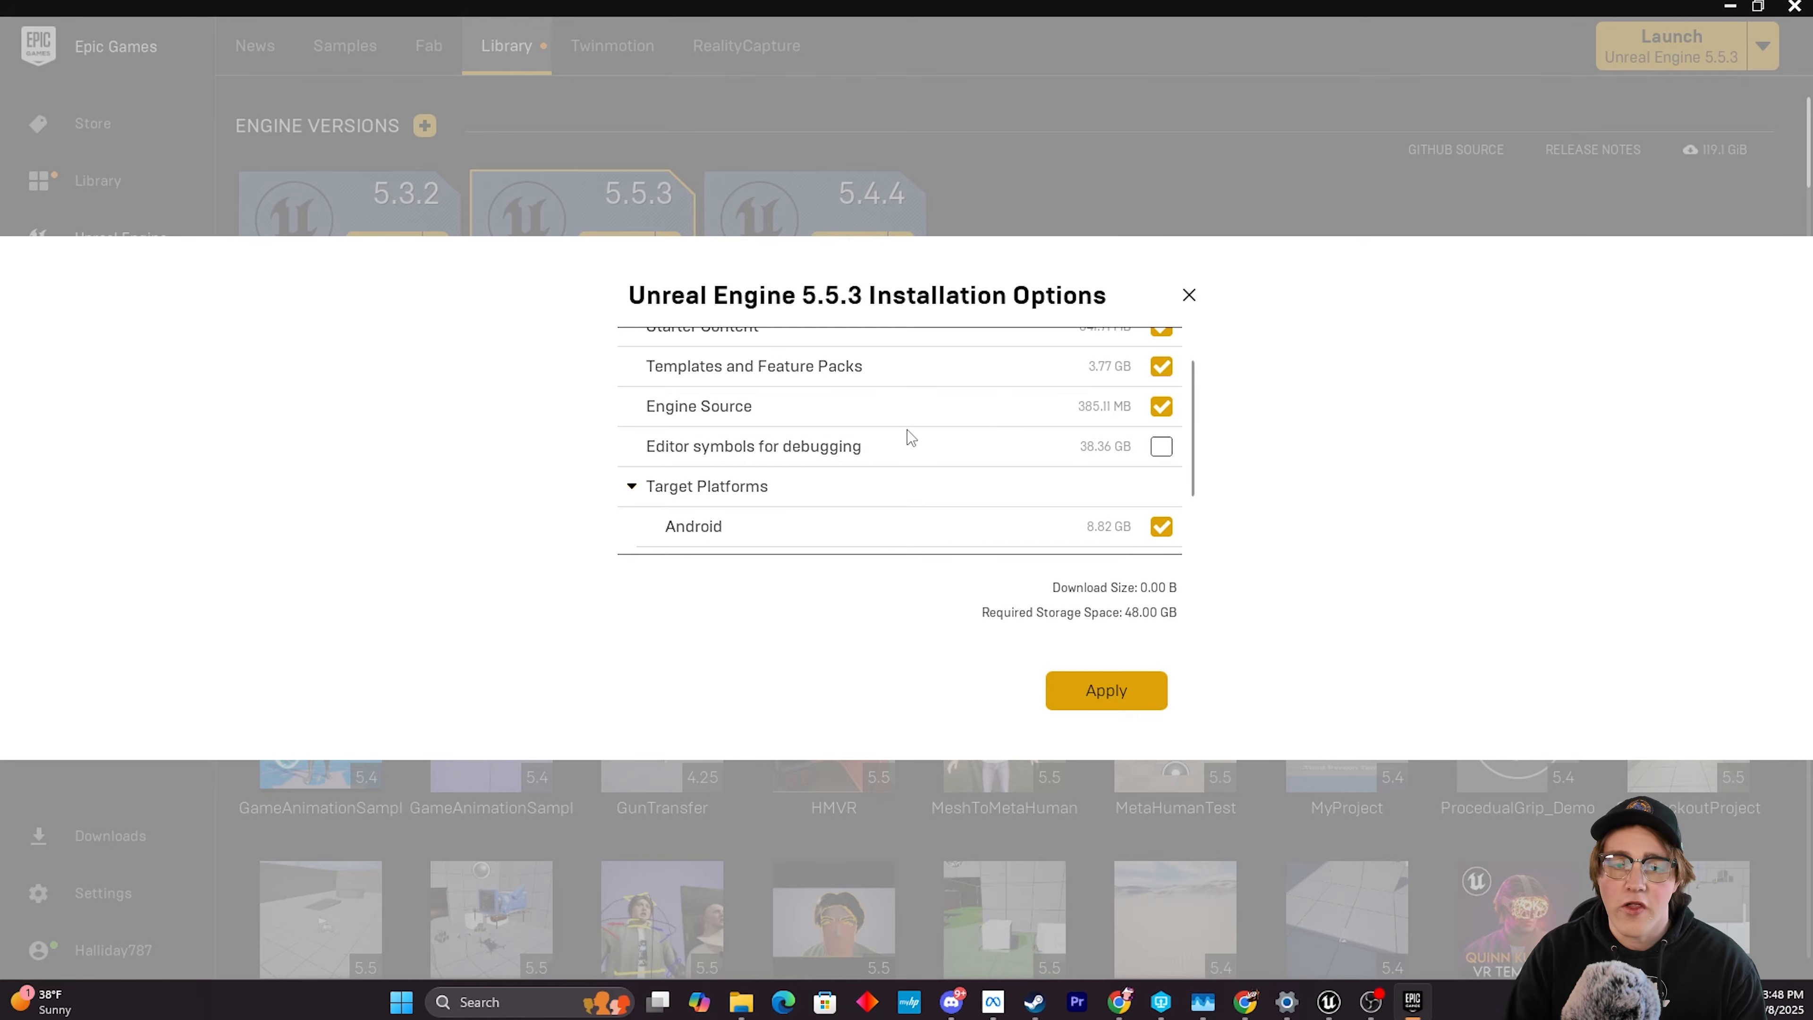
scroll(901, 411, down, 1)
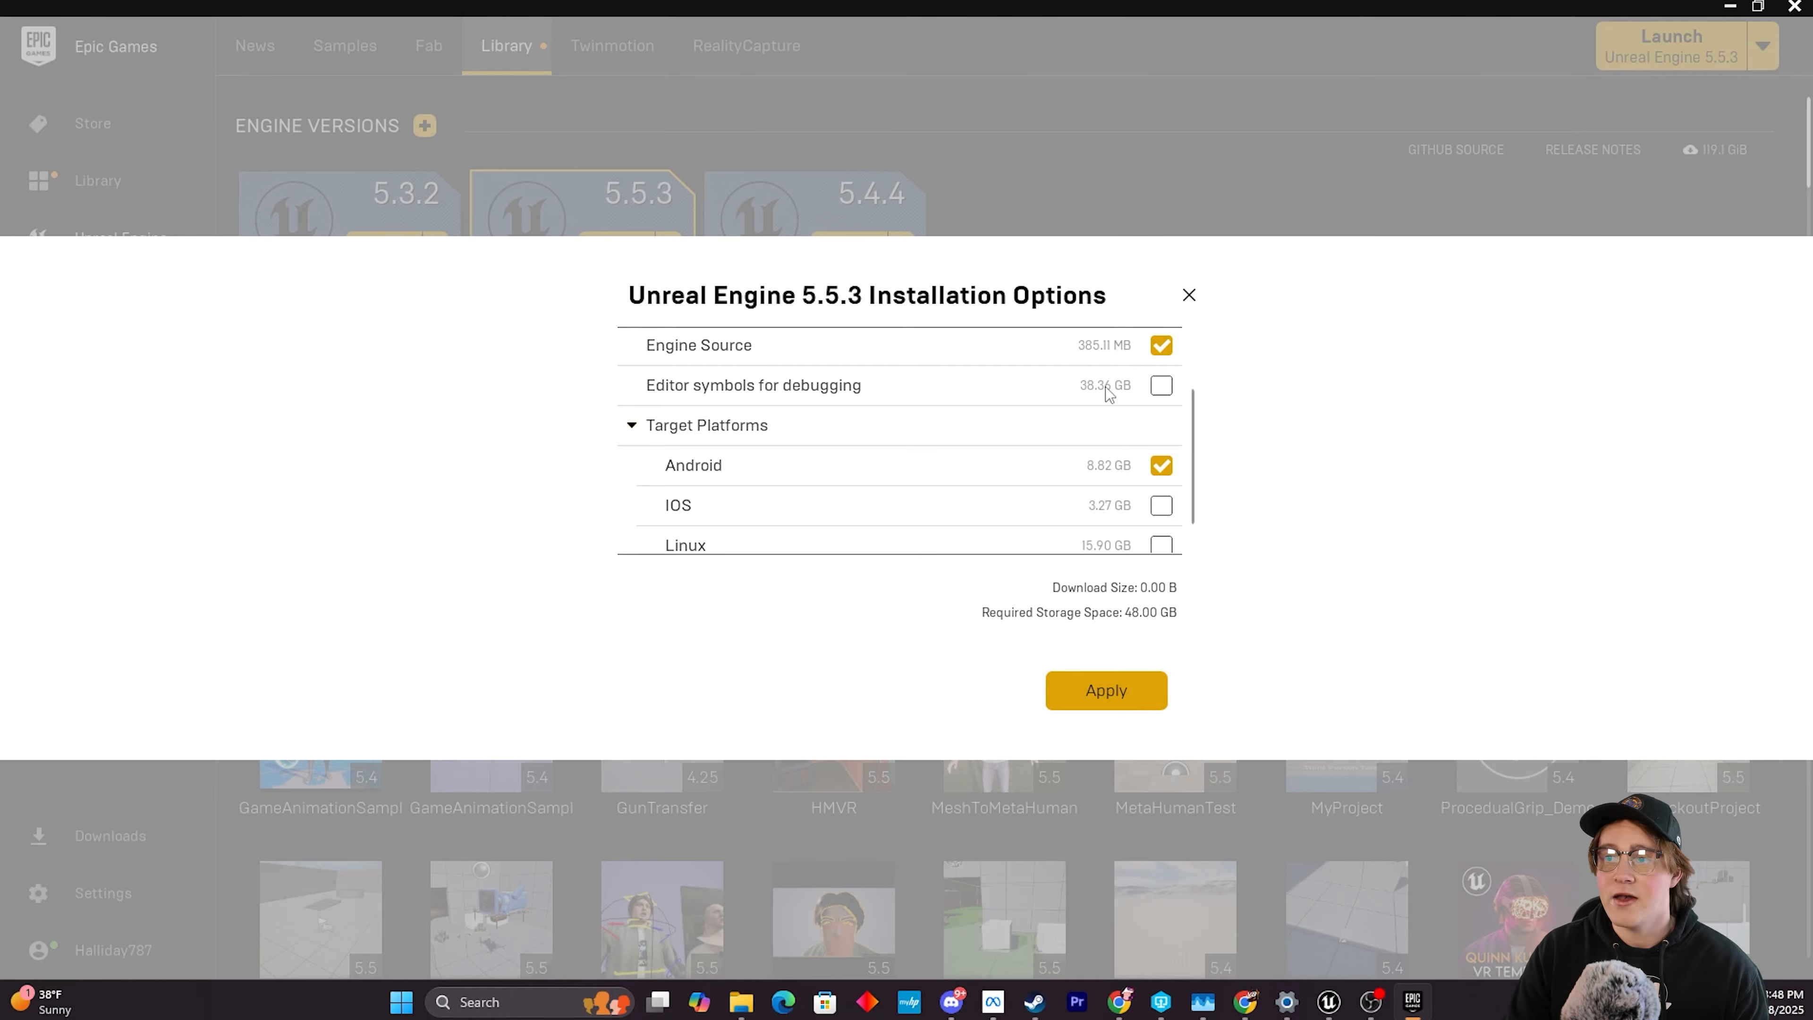
click(1188, 297)
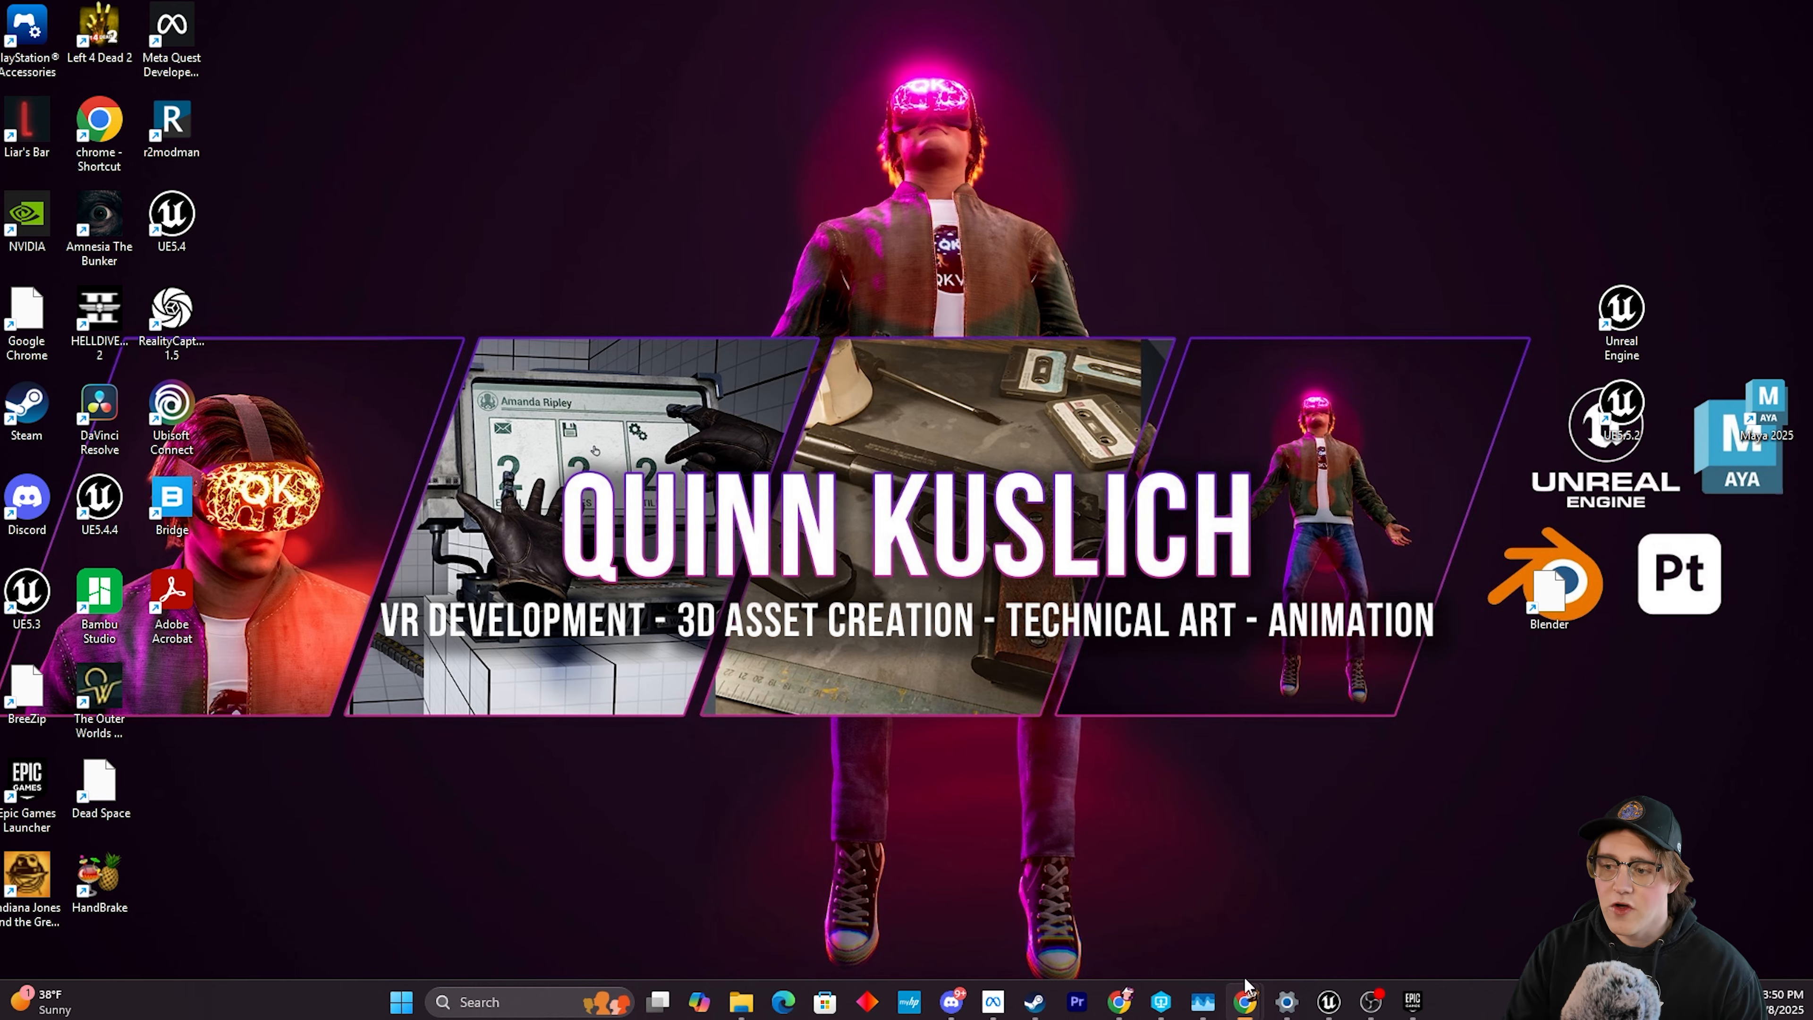
Switch to the Java SE 17 archive downloads page in Chrome and examine the Java SE Development Kit 17.0.10 download list.
mouse_move(1246, 999)
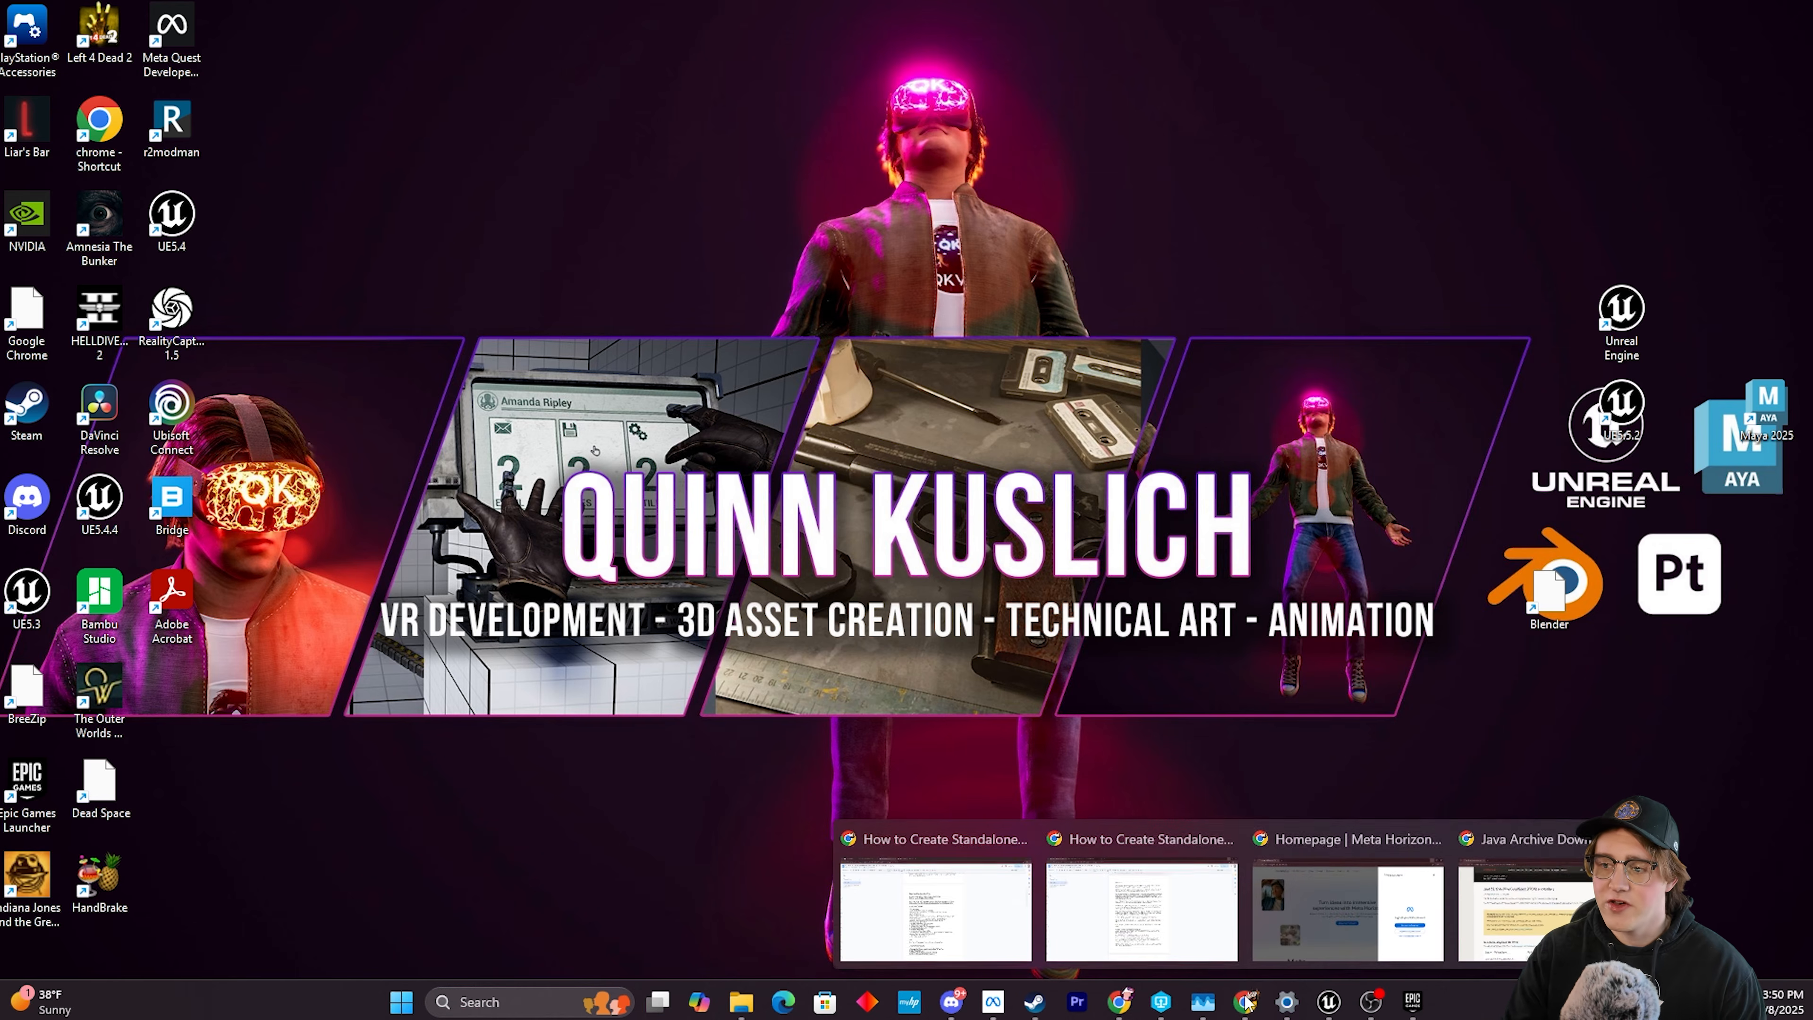
click(1478, 846)
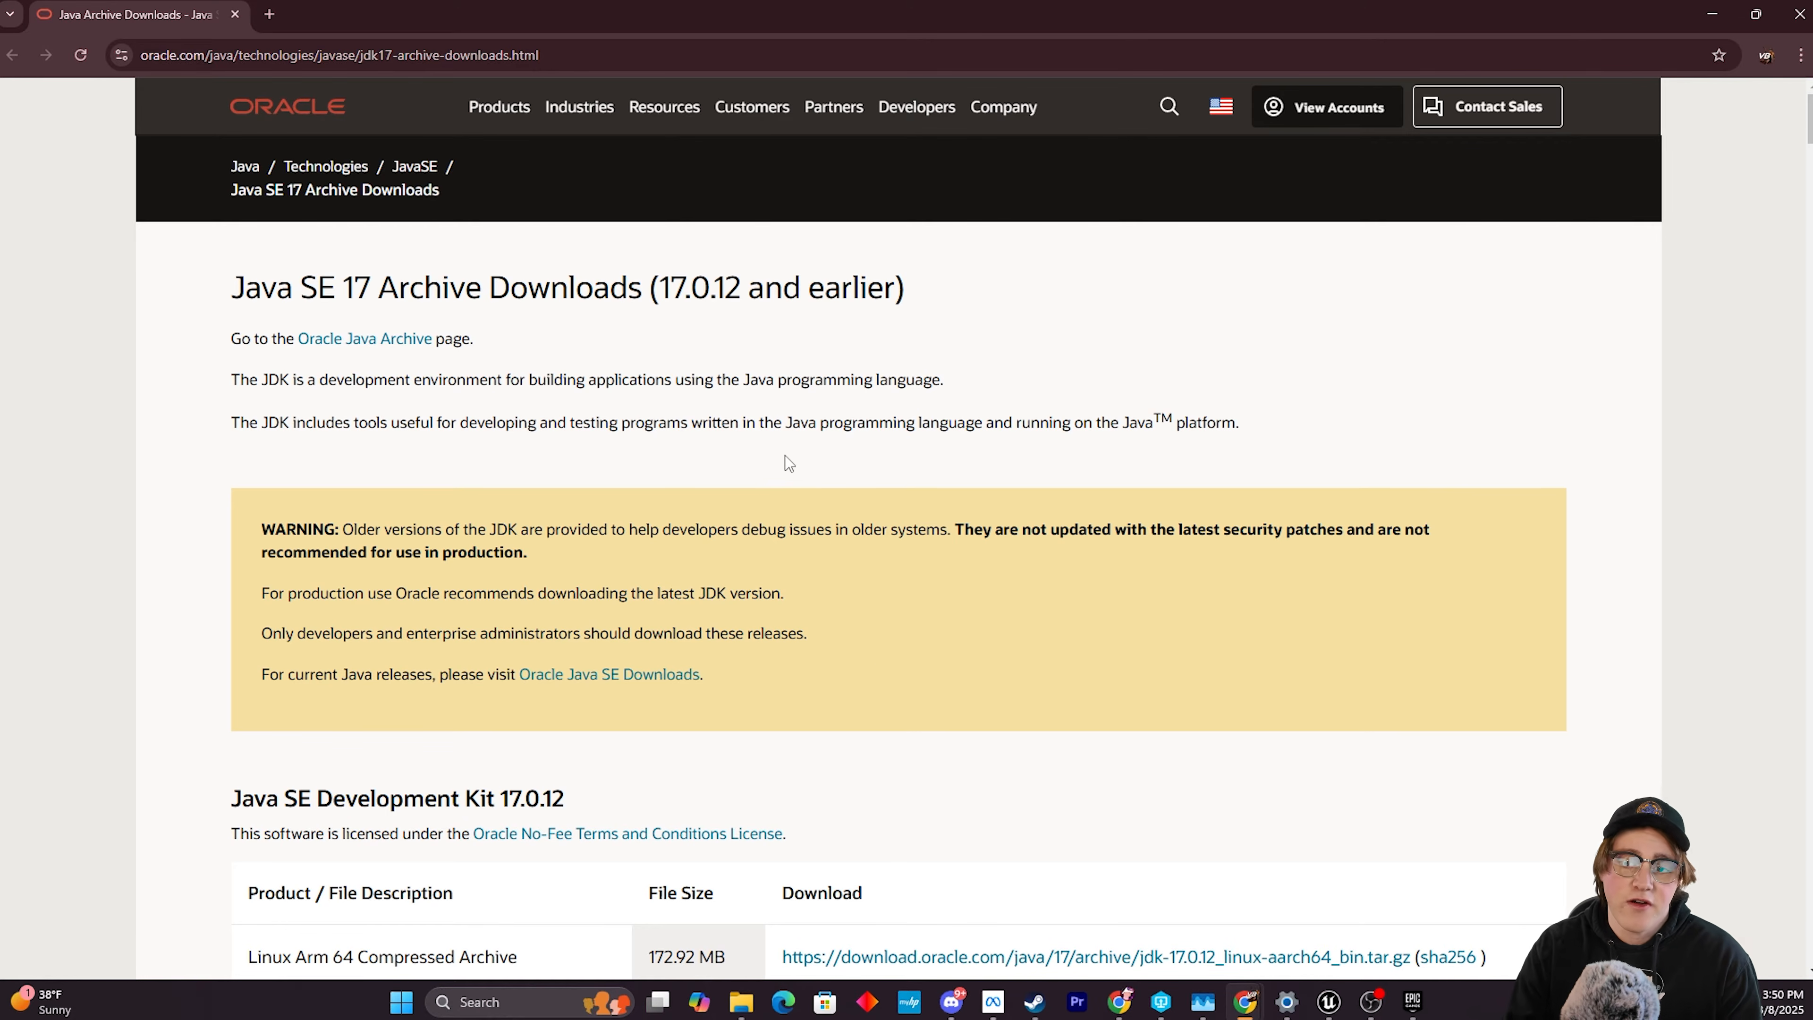
scroll(910, 685, down, 8)
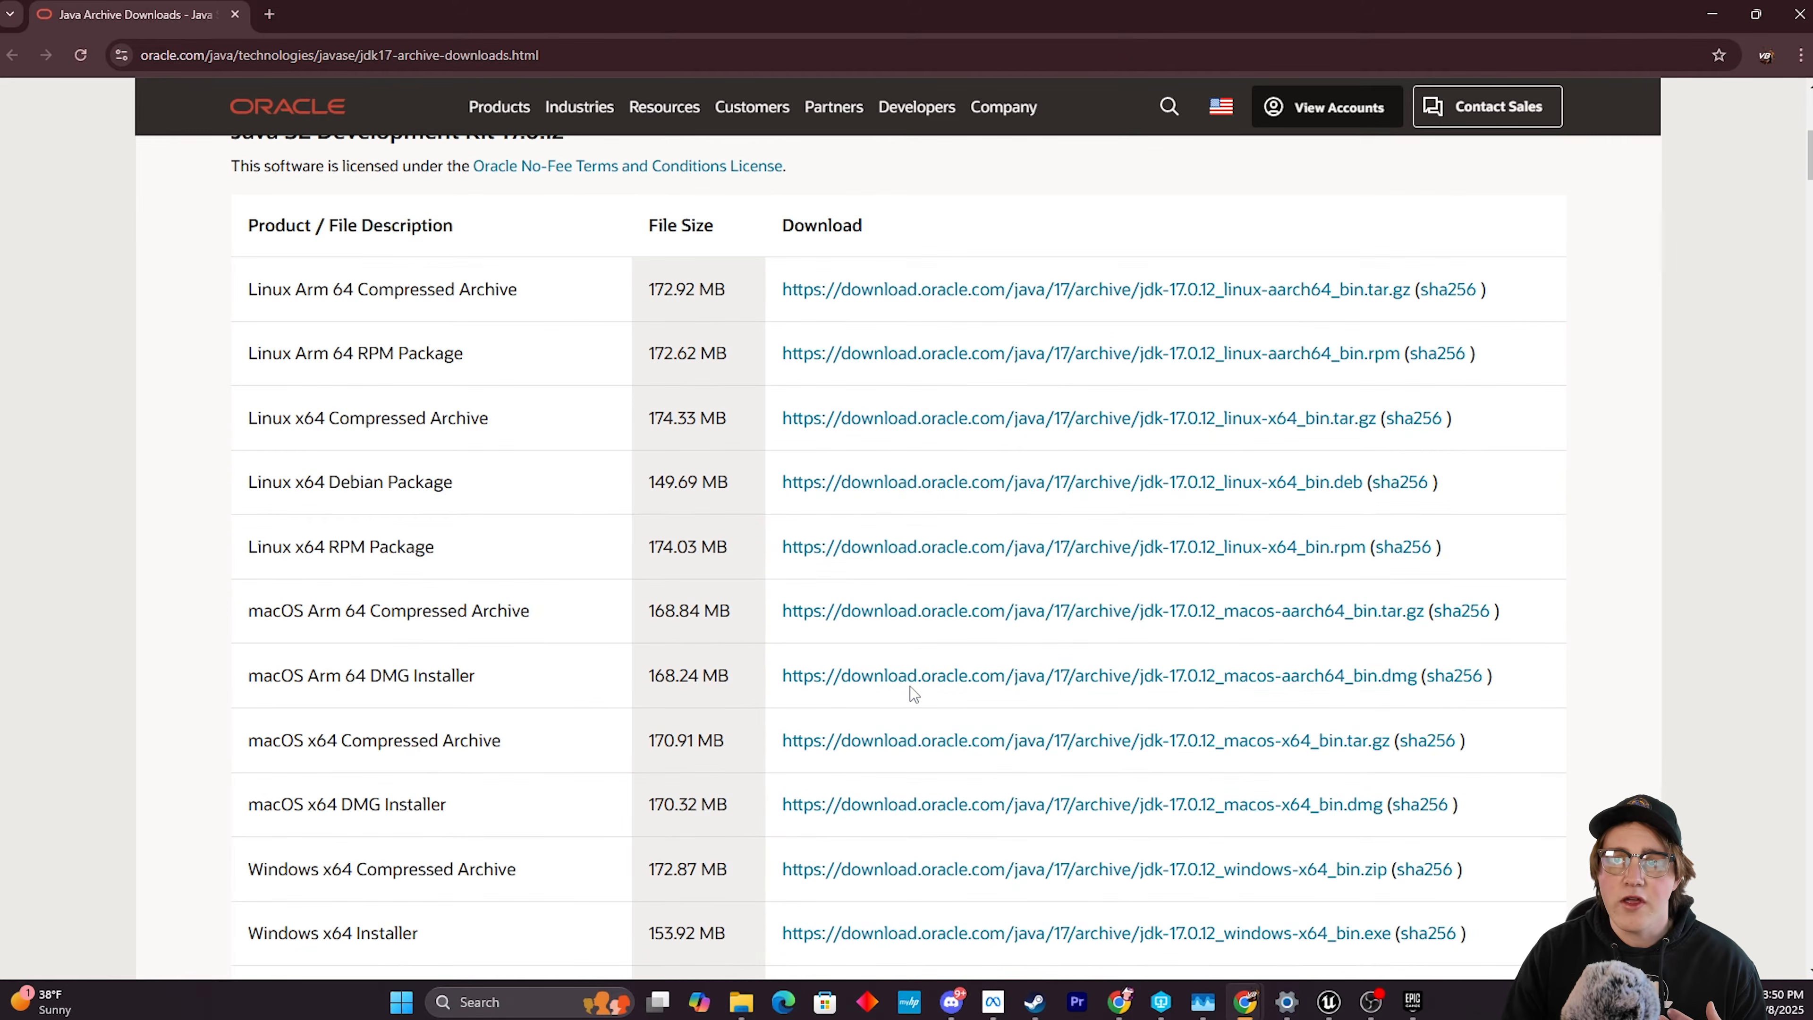
scroll(912, 696, down, 5)
scroll(911, 696, down, 6)
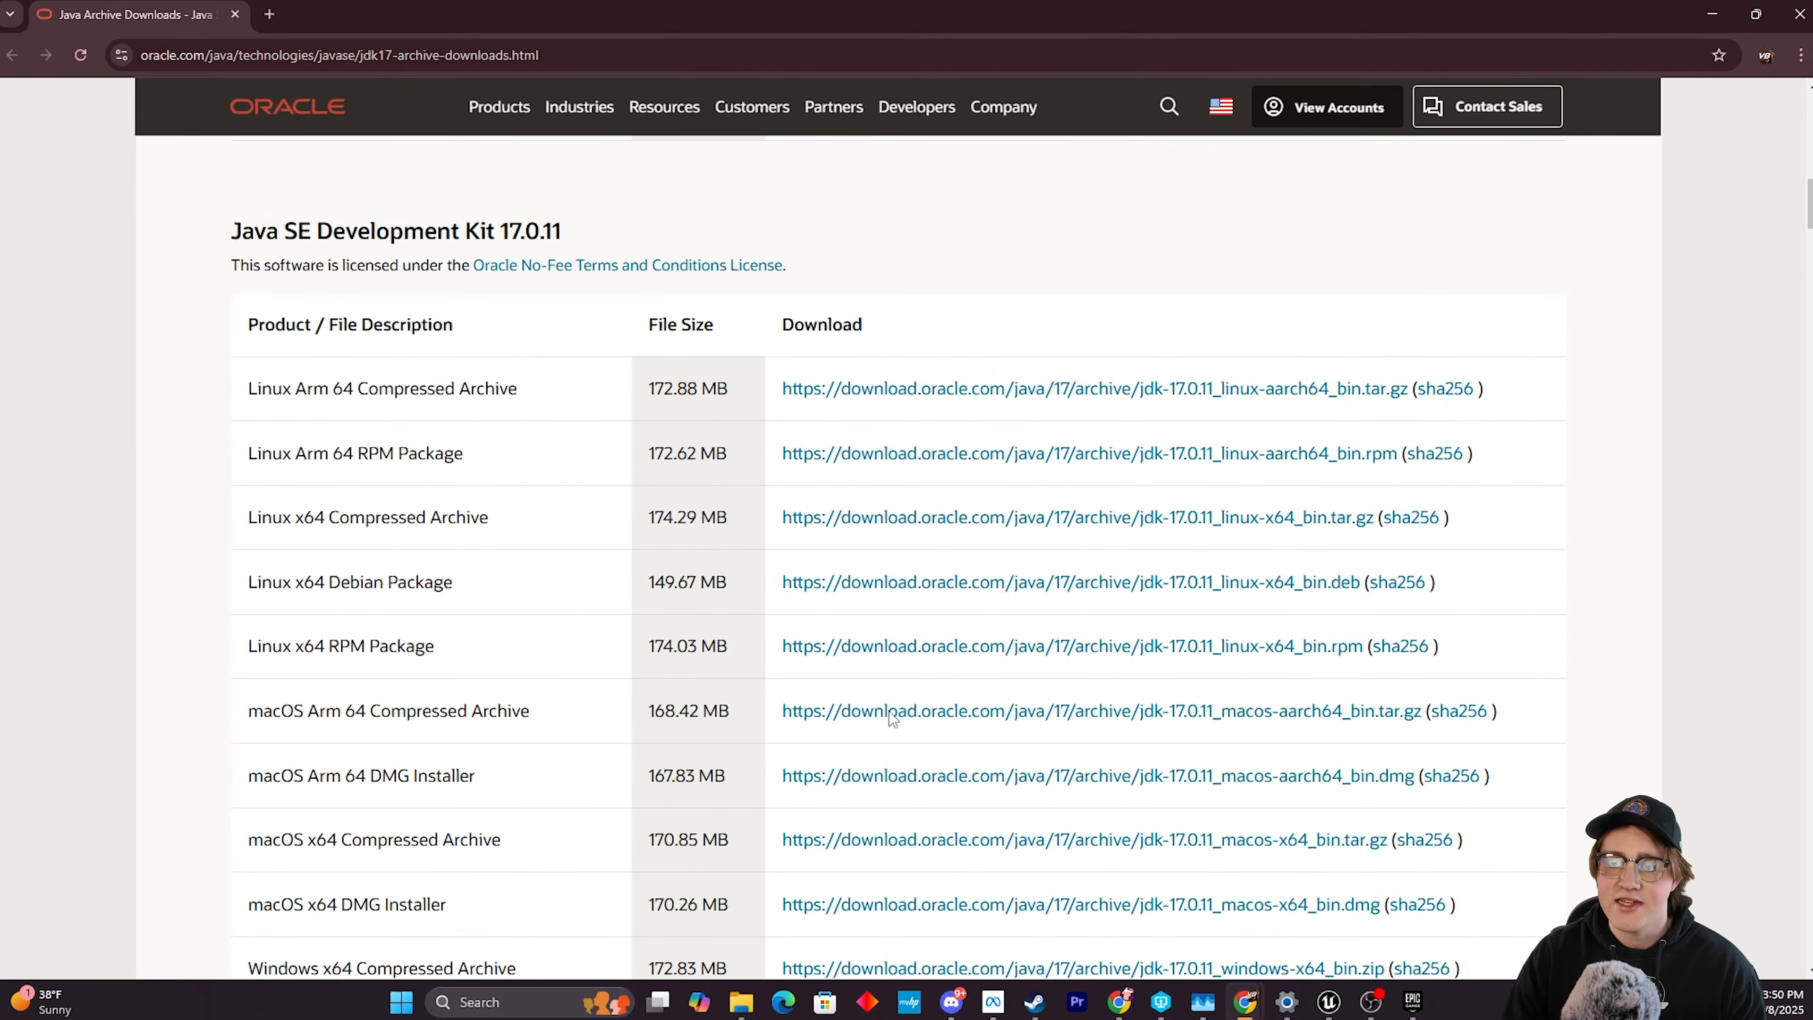
scroll(895, 710, down, 15)
scroll(895, 715, up, 5)
scroll(896, 714, down, 13)
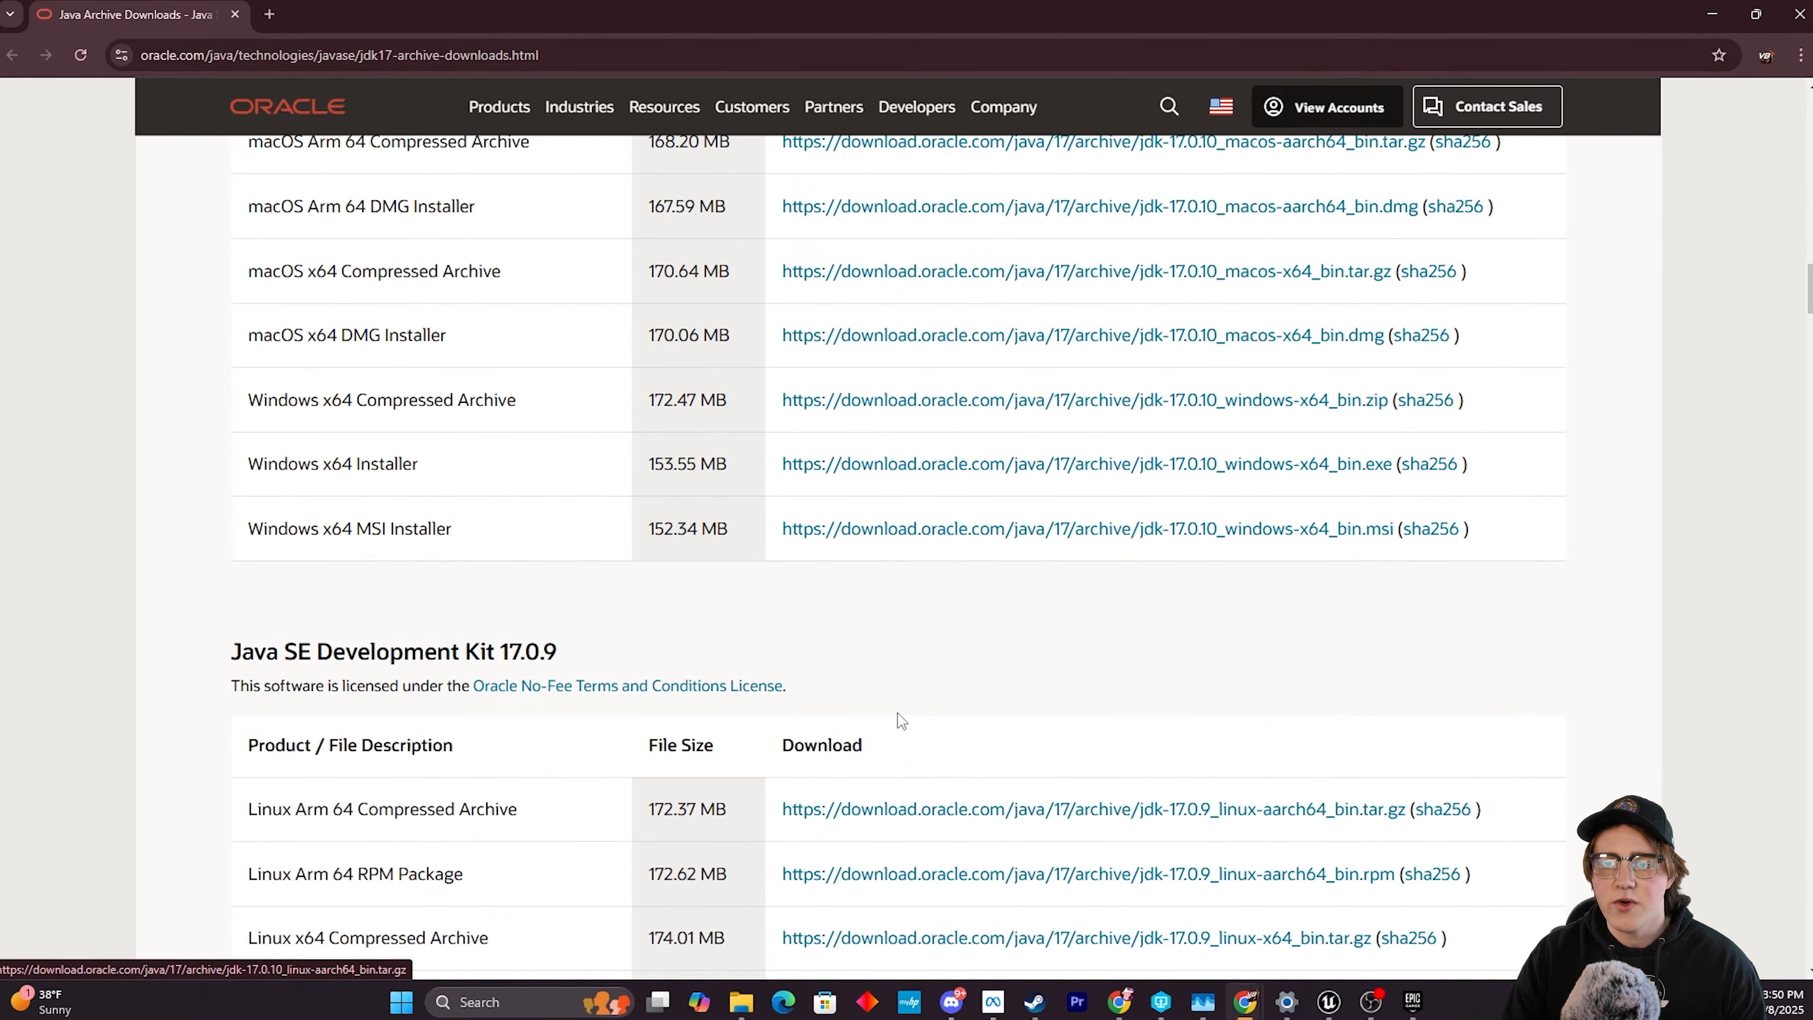
scroll(460, 466, down, 4)
scroll(483, 478, up, 18)
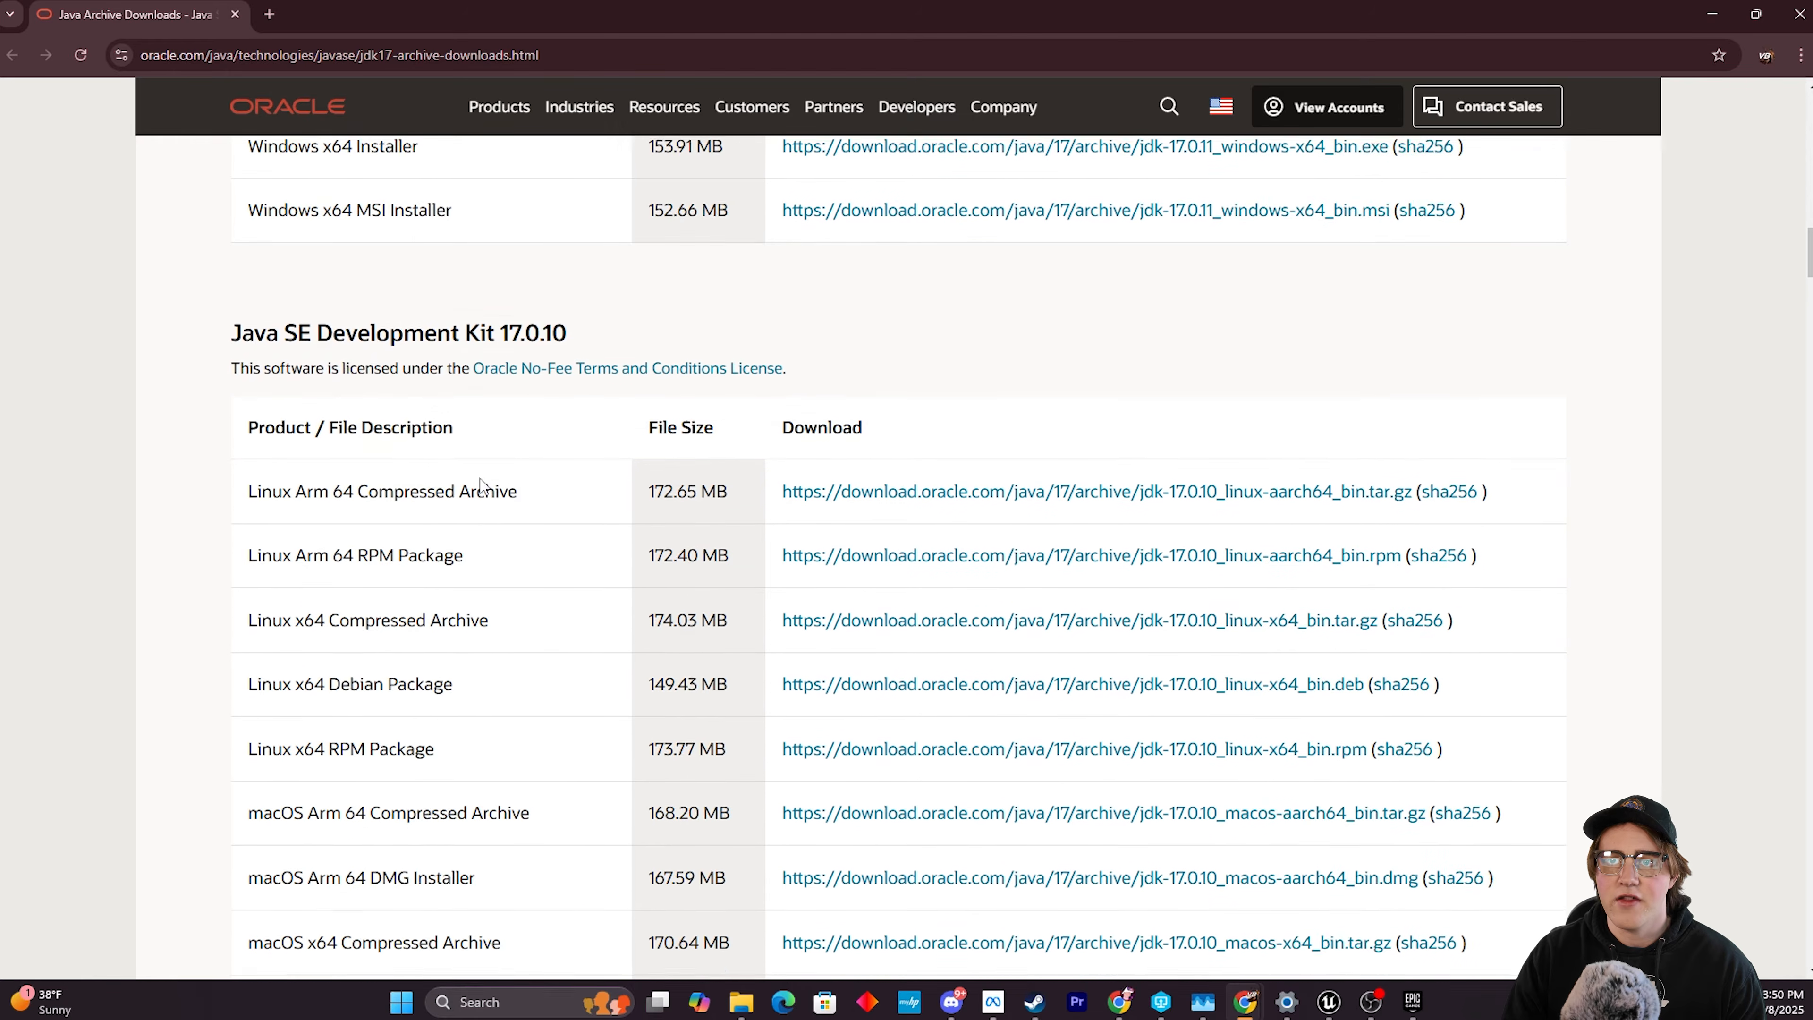
scroll(557, 575, down, 1)
scroll(557, 575, down, 9)
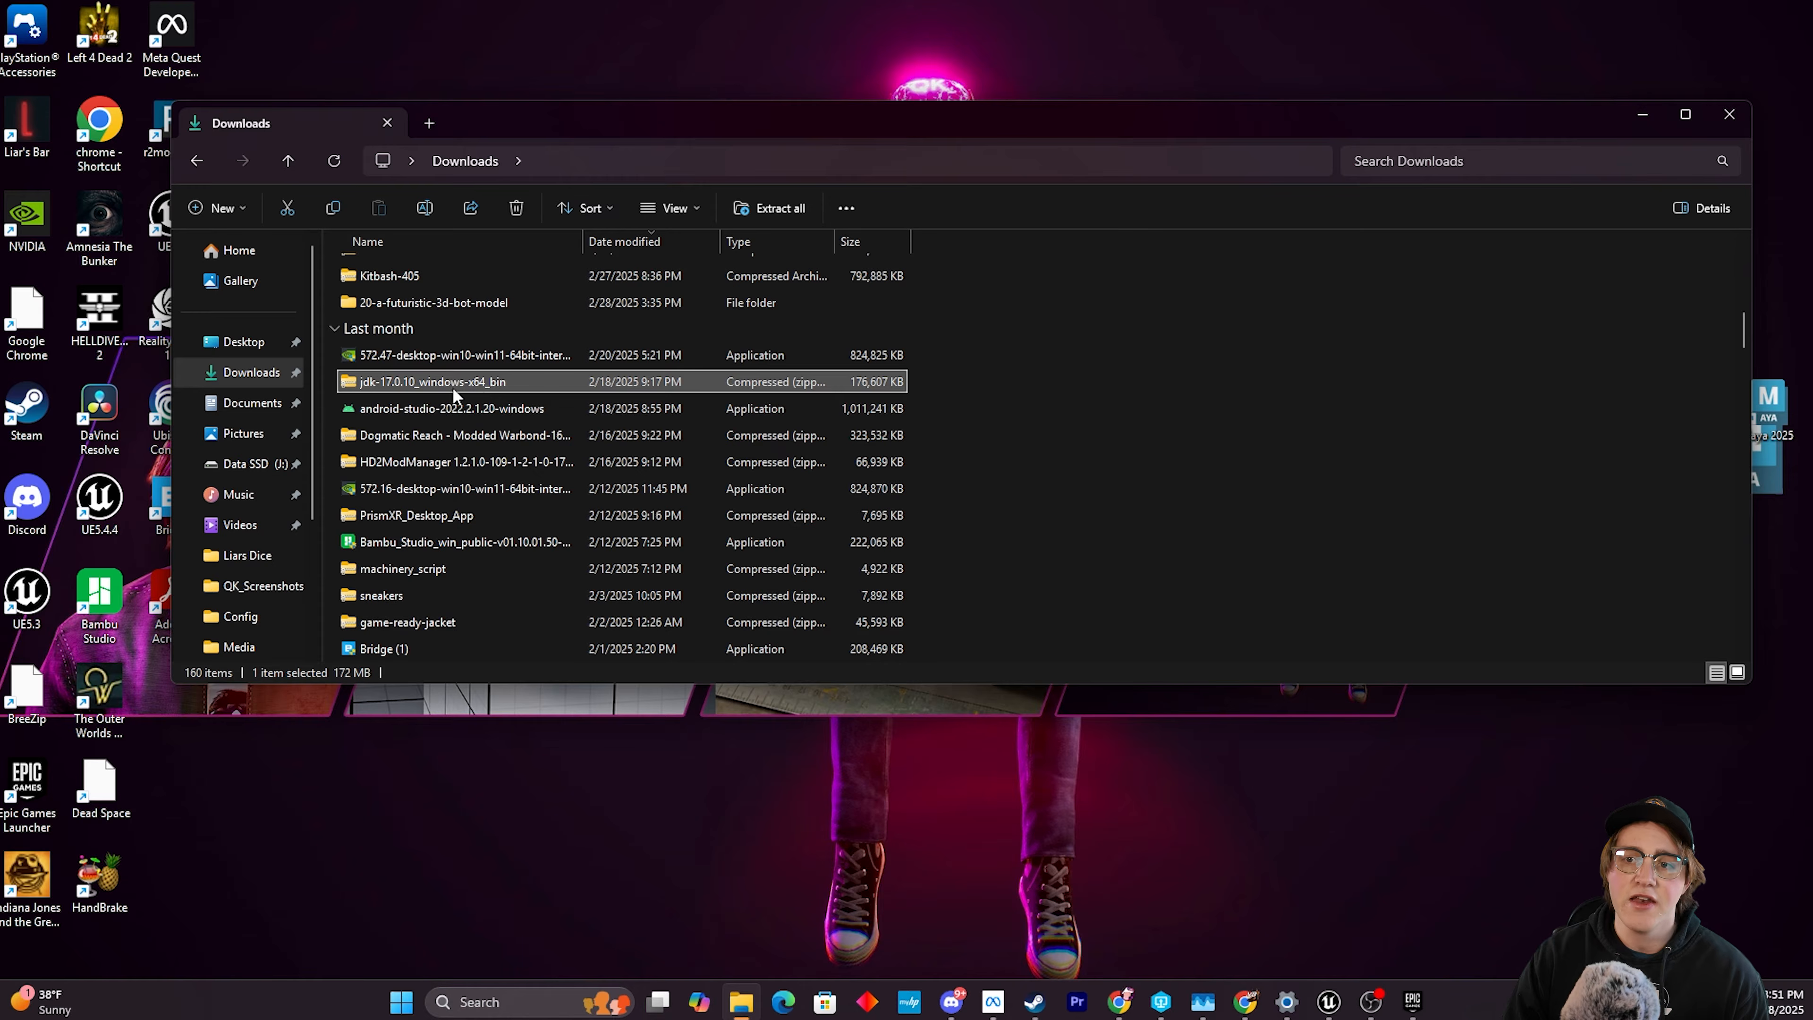
Start extracting the jdk-17.0.10_windows-x64_bin archive from Downloads and browse for a destination in C:\Program Files.
right_click(478, 383)
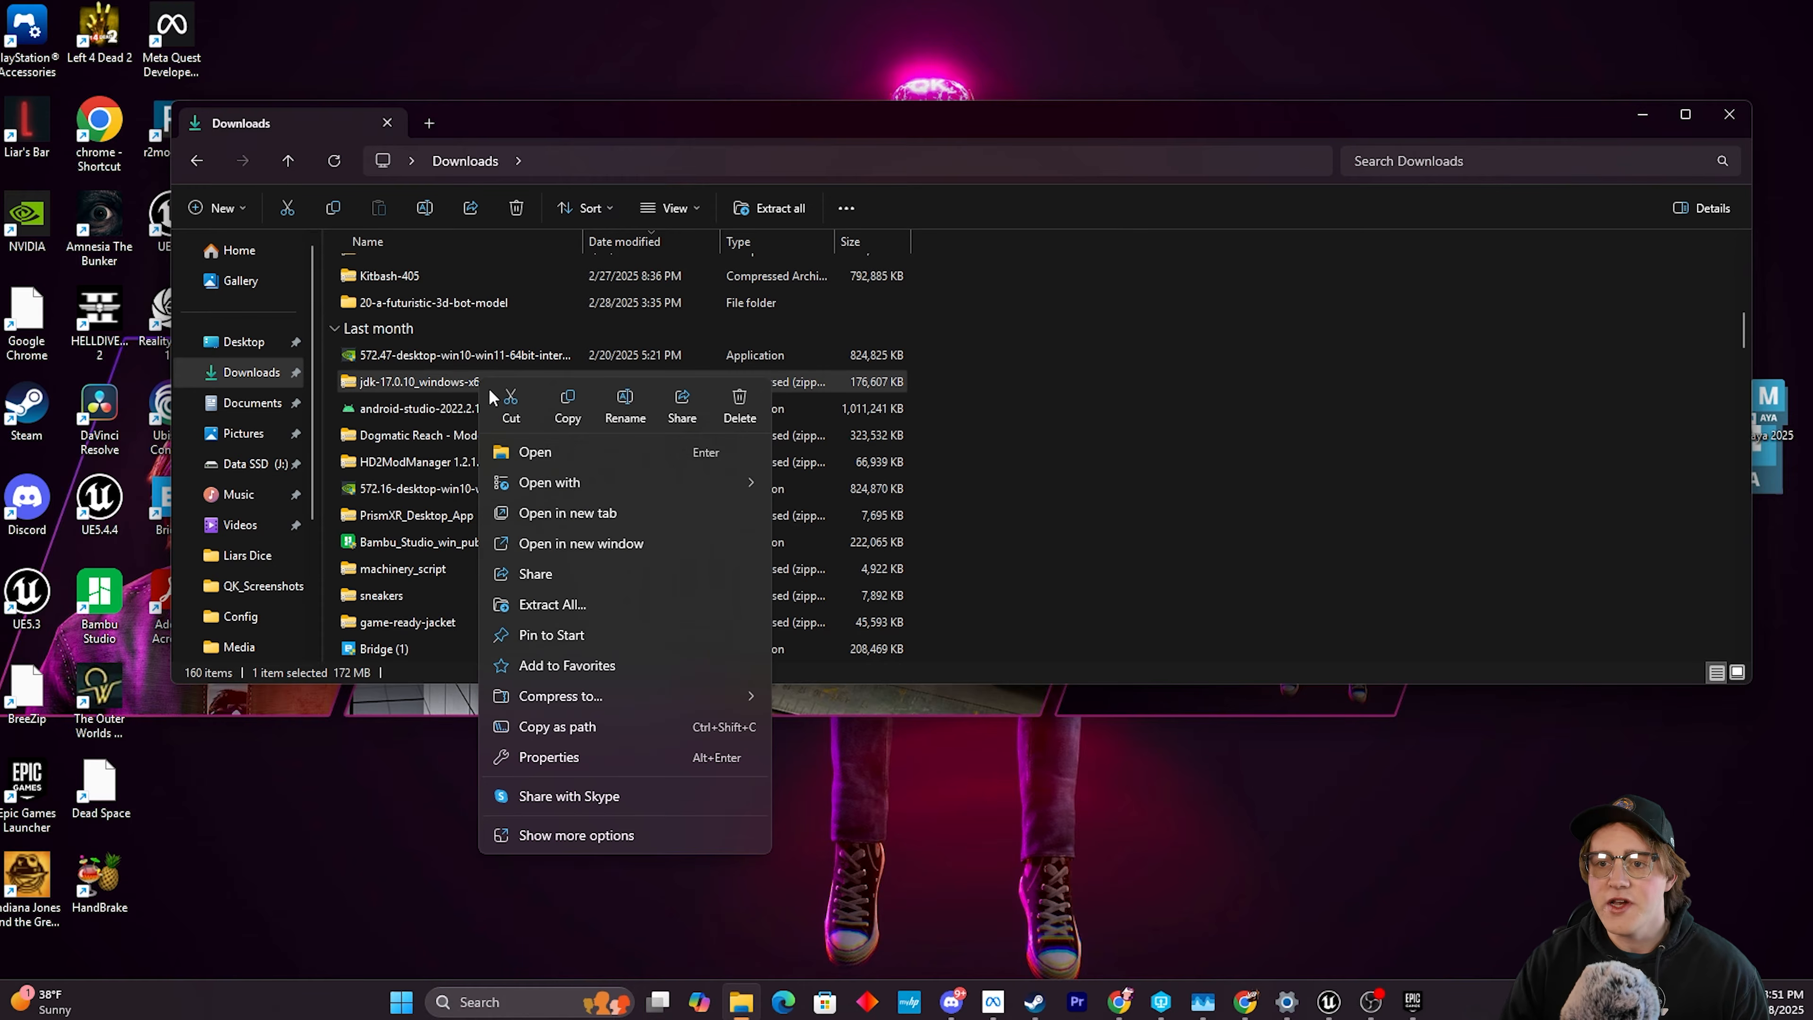
click(561, 602)
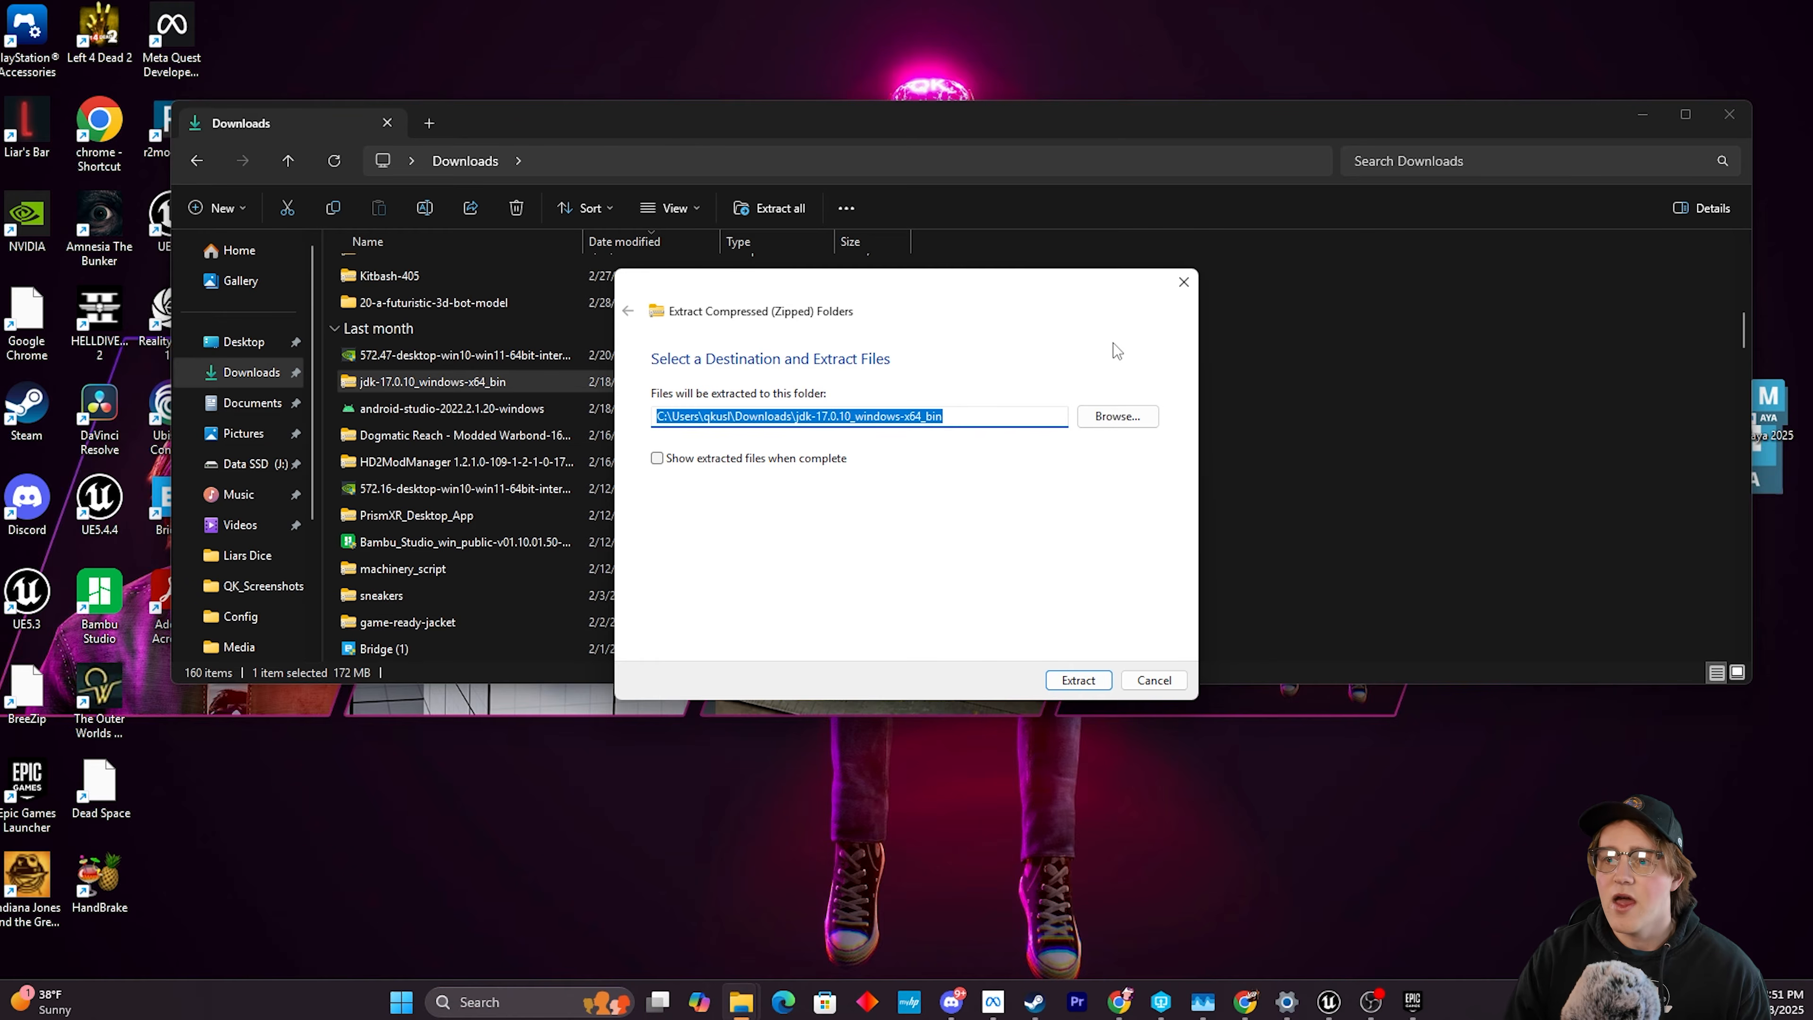
click(1115, 417)
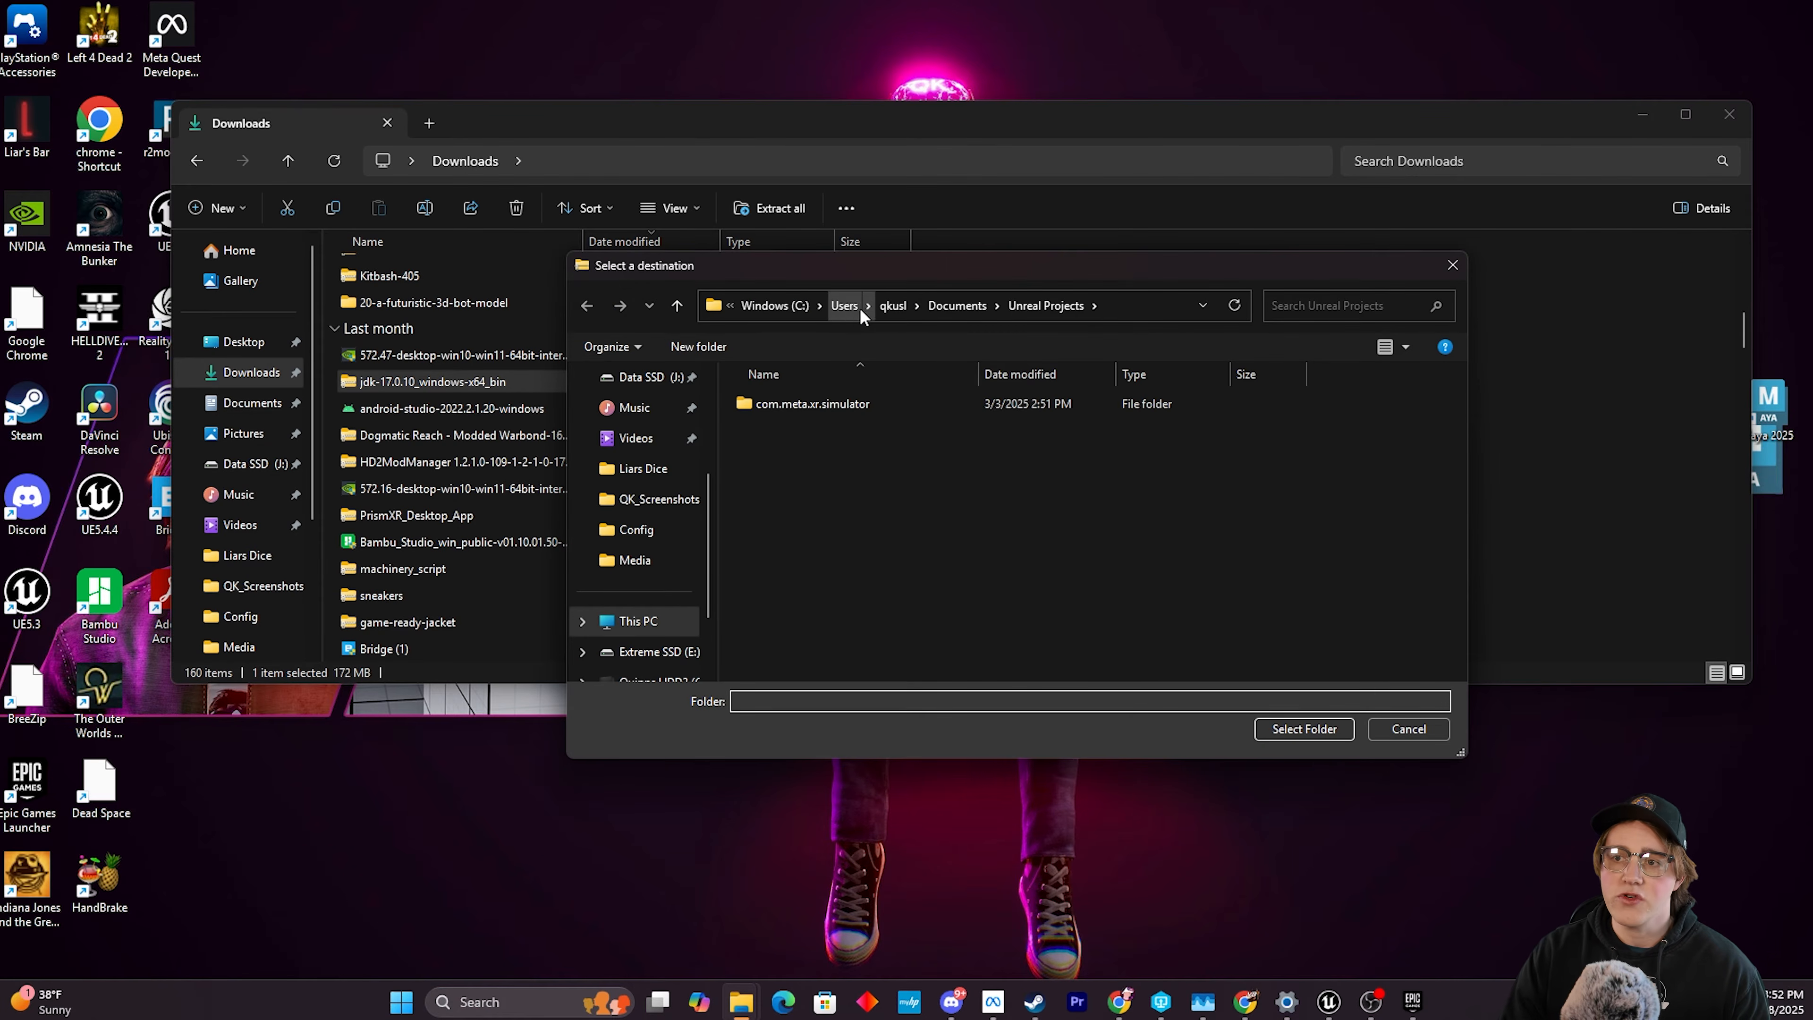
click(824, 305)
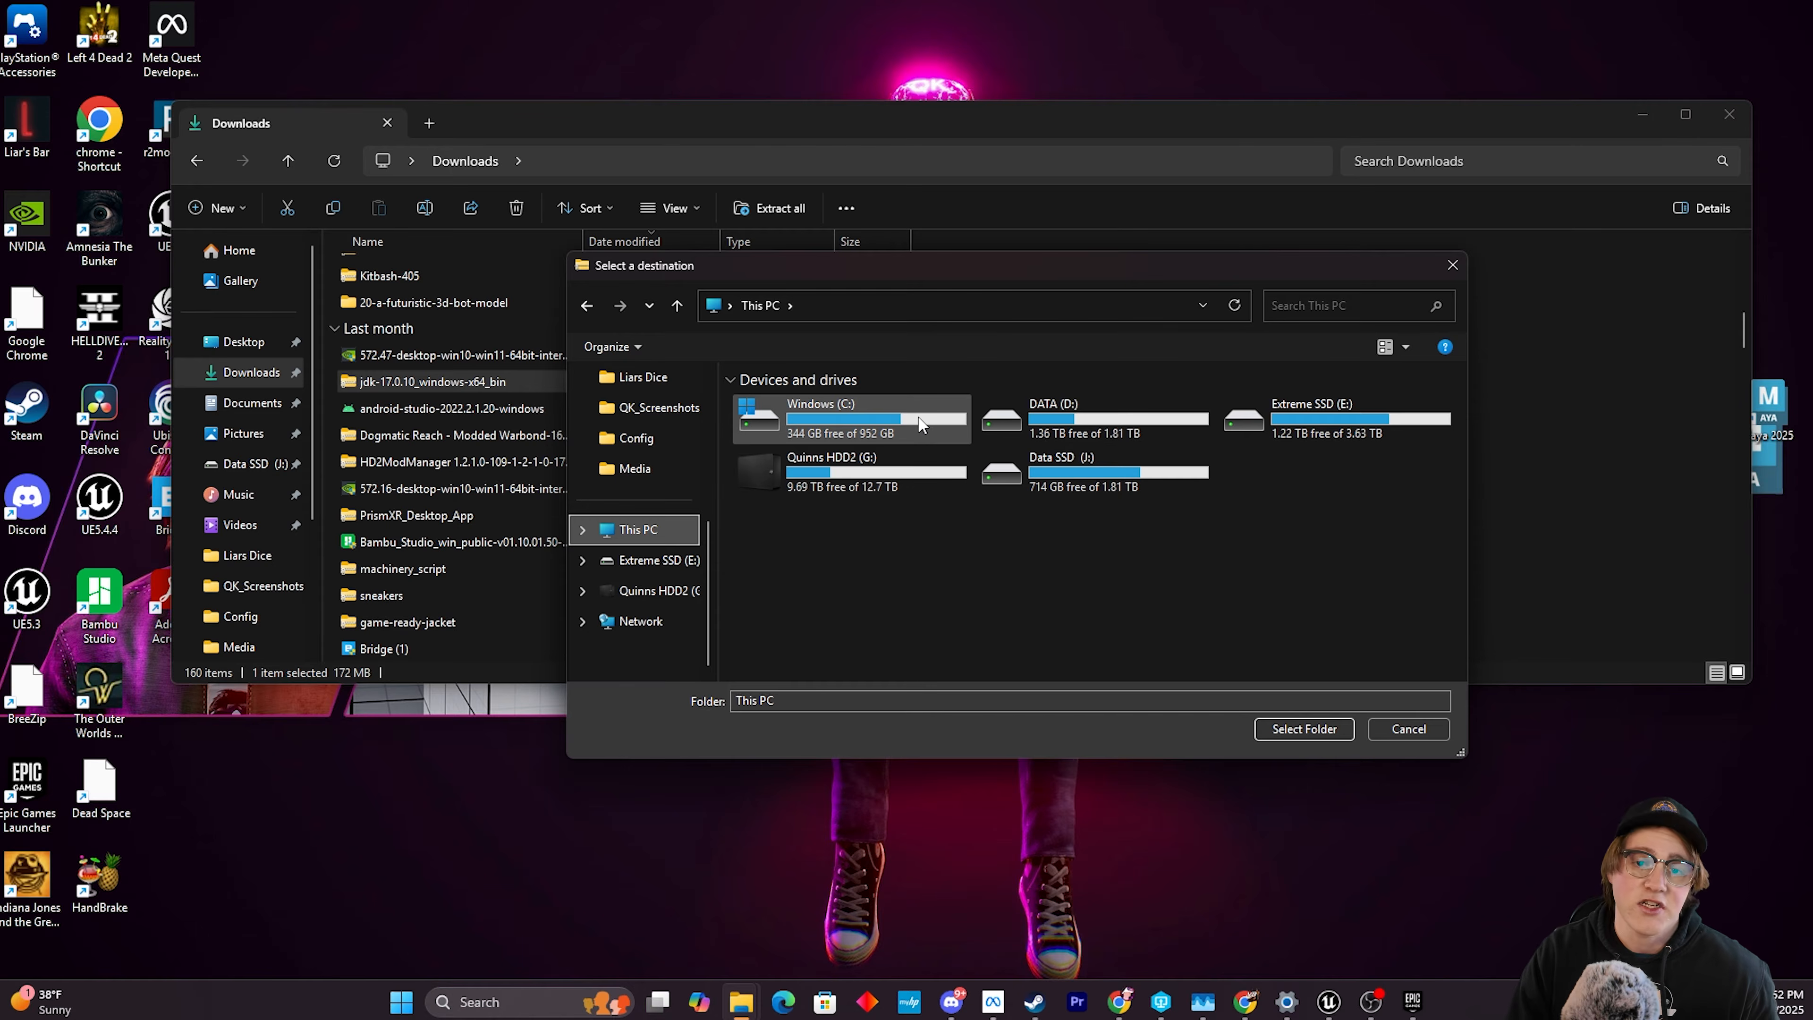
double_click(866, 405)
scroll(890, 563, down, 3)
double_click(856, 429)
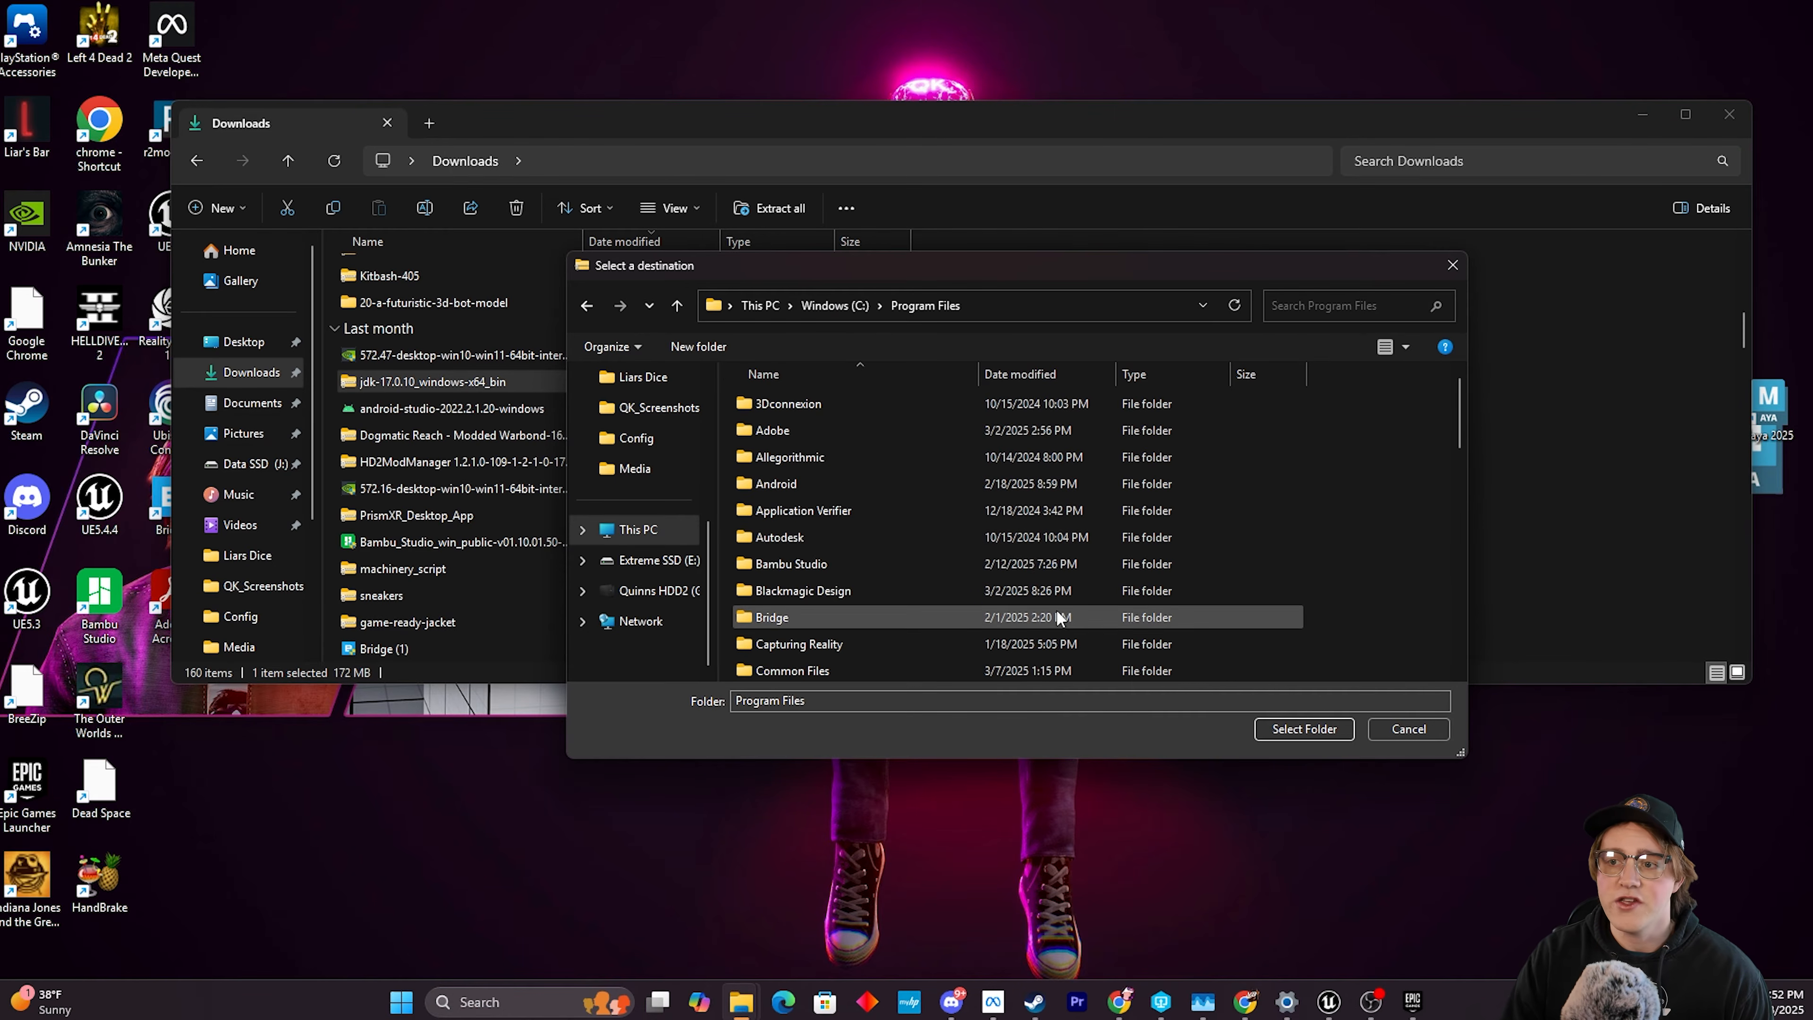
Find the jdk-17.0.10 folder in Program Files as the extraction destination, and cancel the extraction.
scroll(888, 563, down, 15)
scroll(888, 563, up, 15)
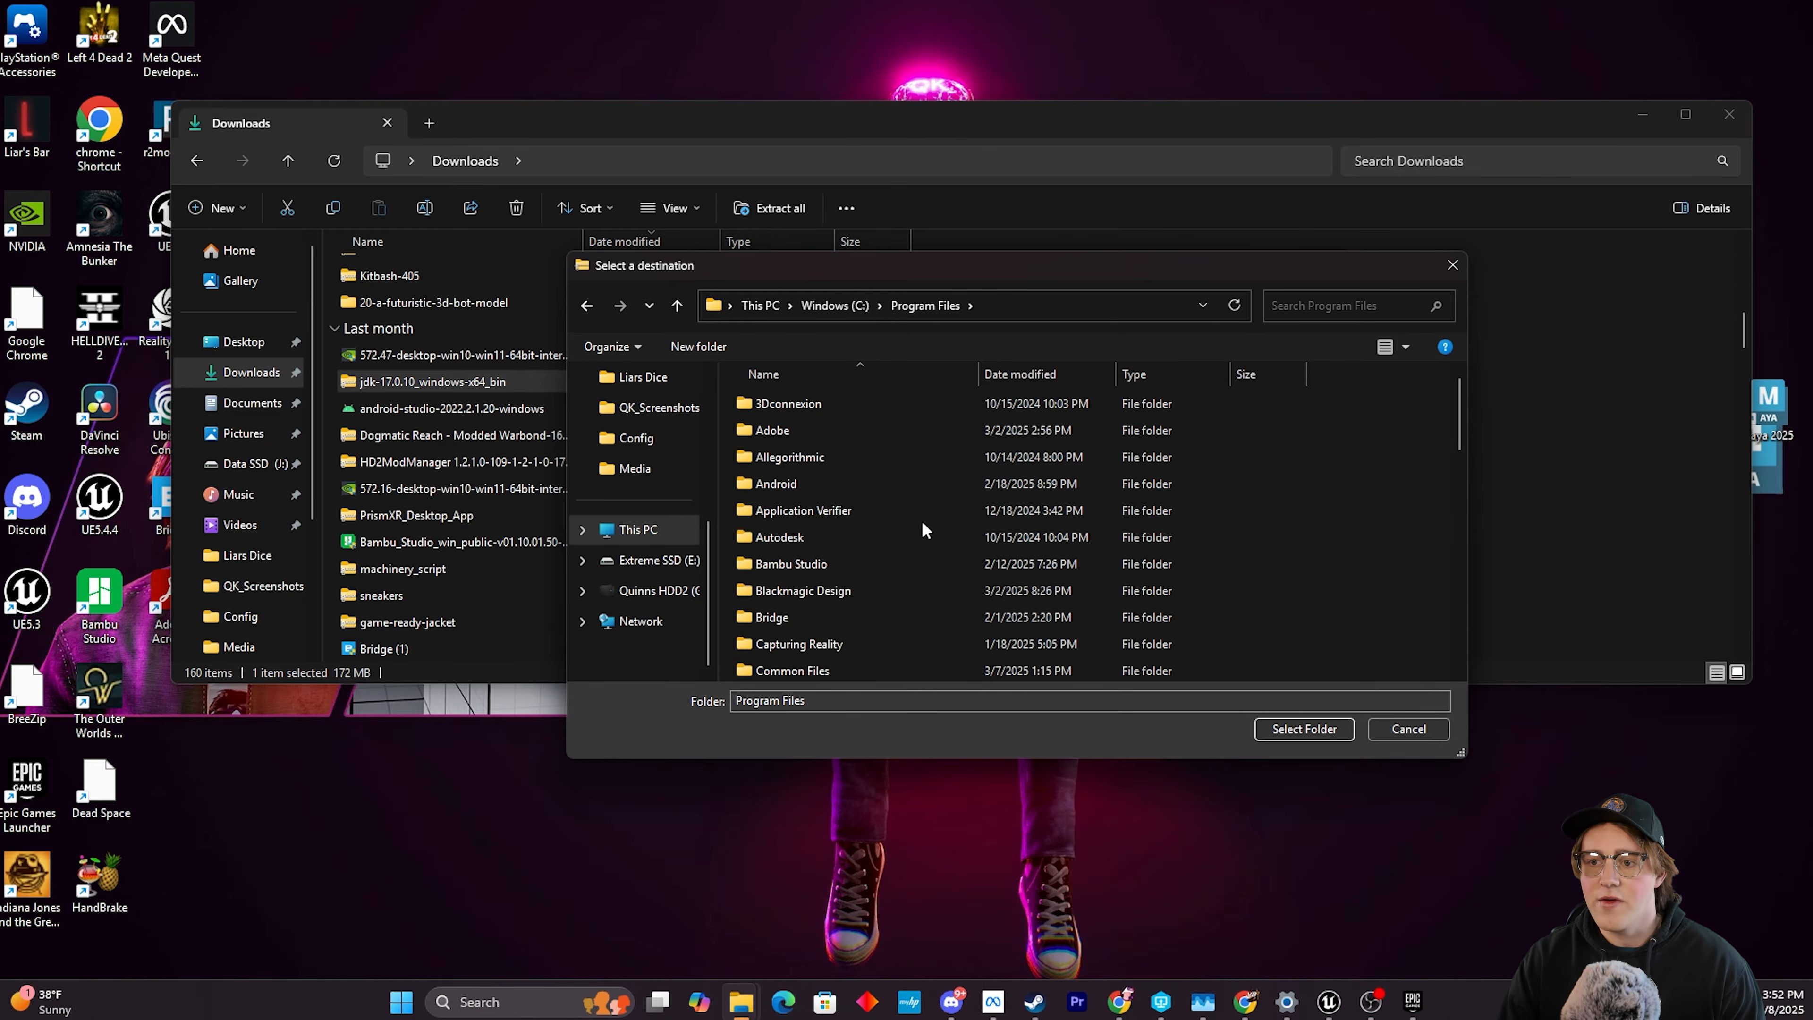
scroll(921, 522, down, 2)
scroll(889, 502, down, 2)
click(830, 562)
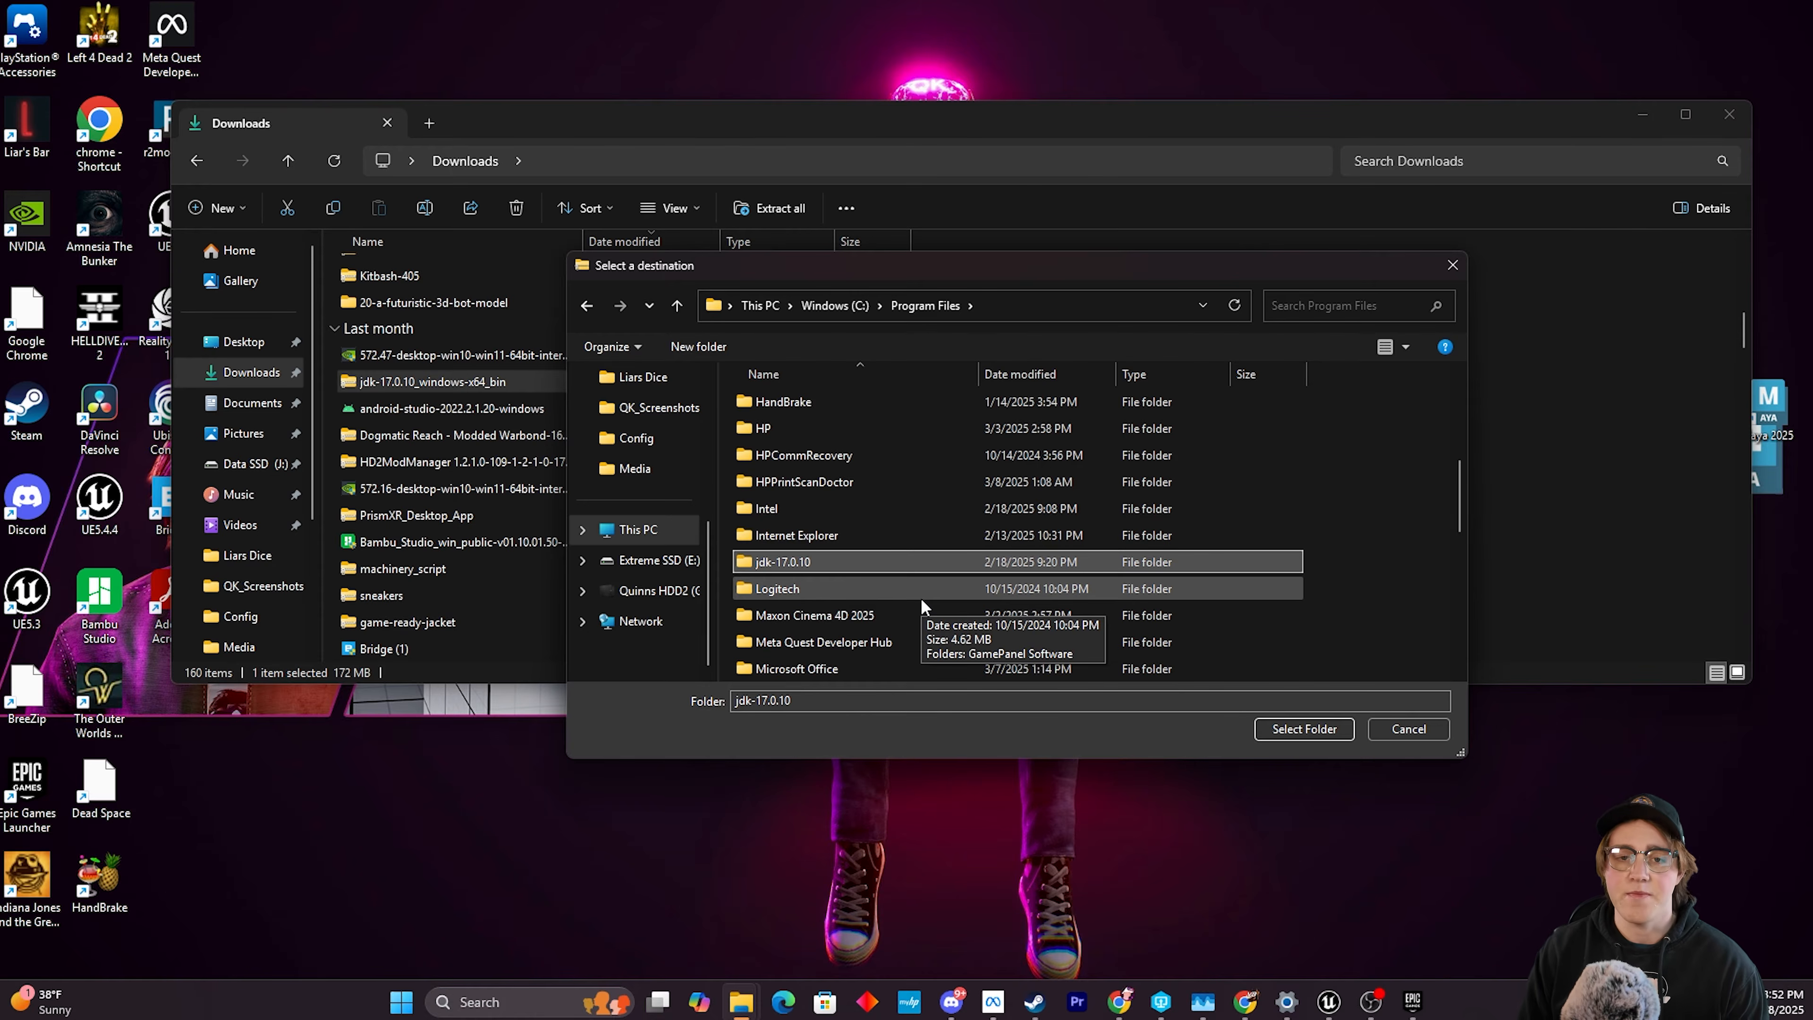
click(838, 565)
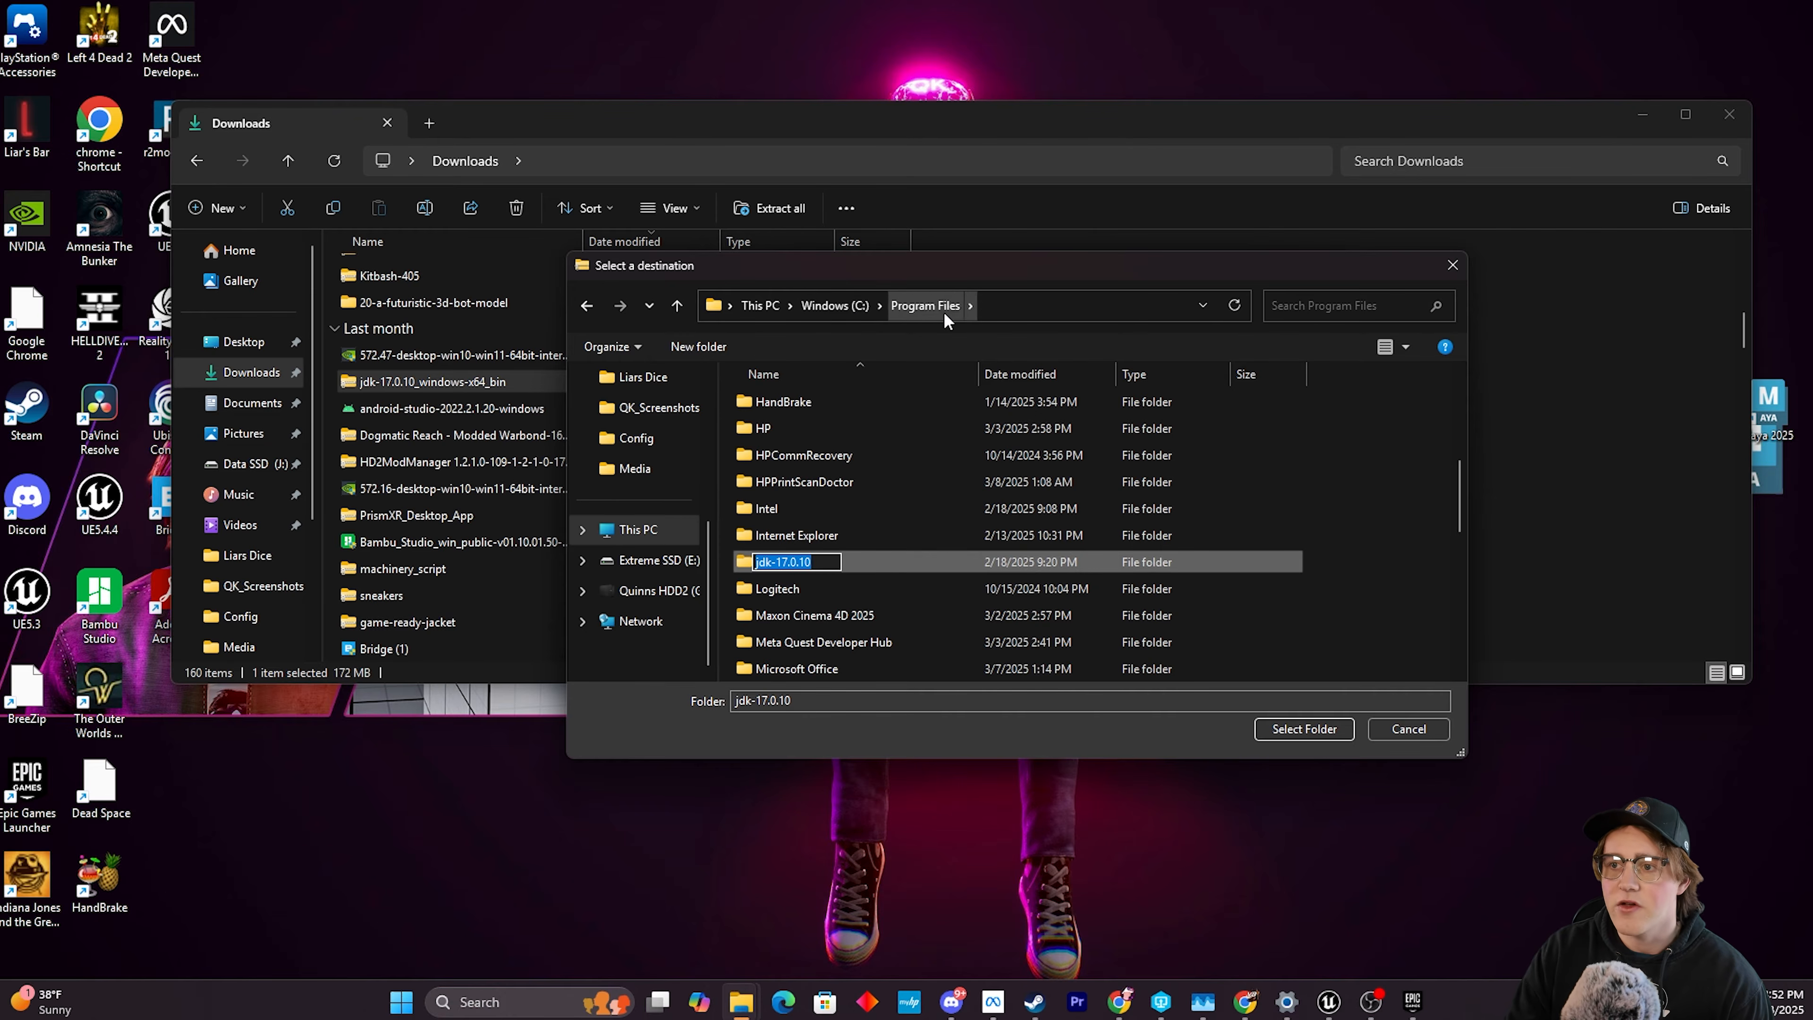
click(1408, 729)
click(1408, 729)
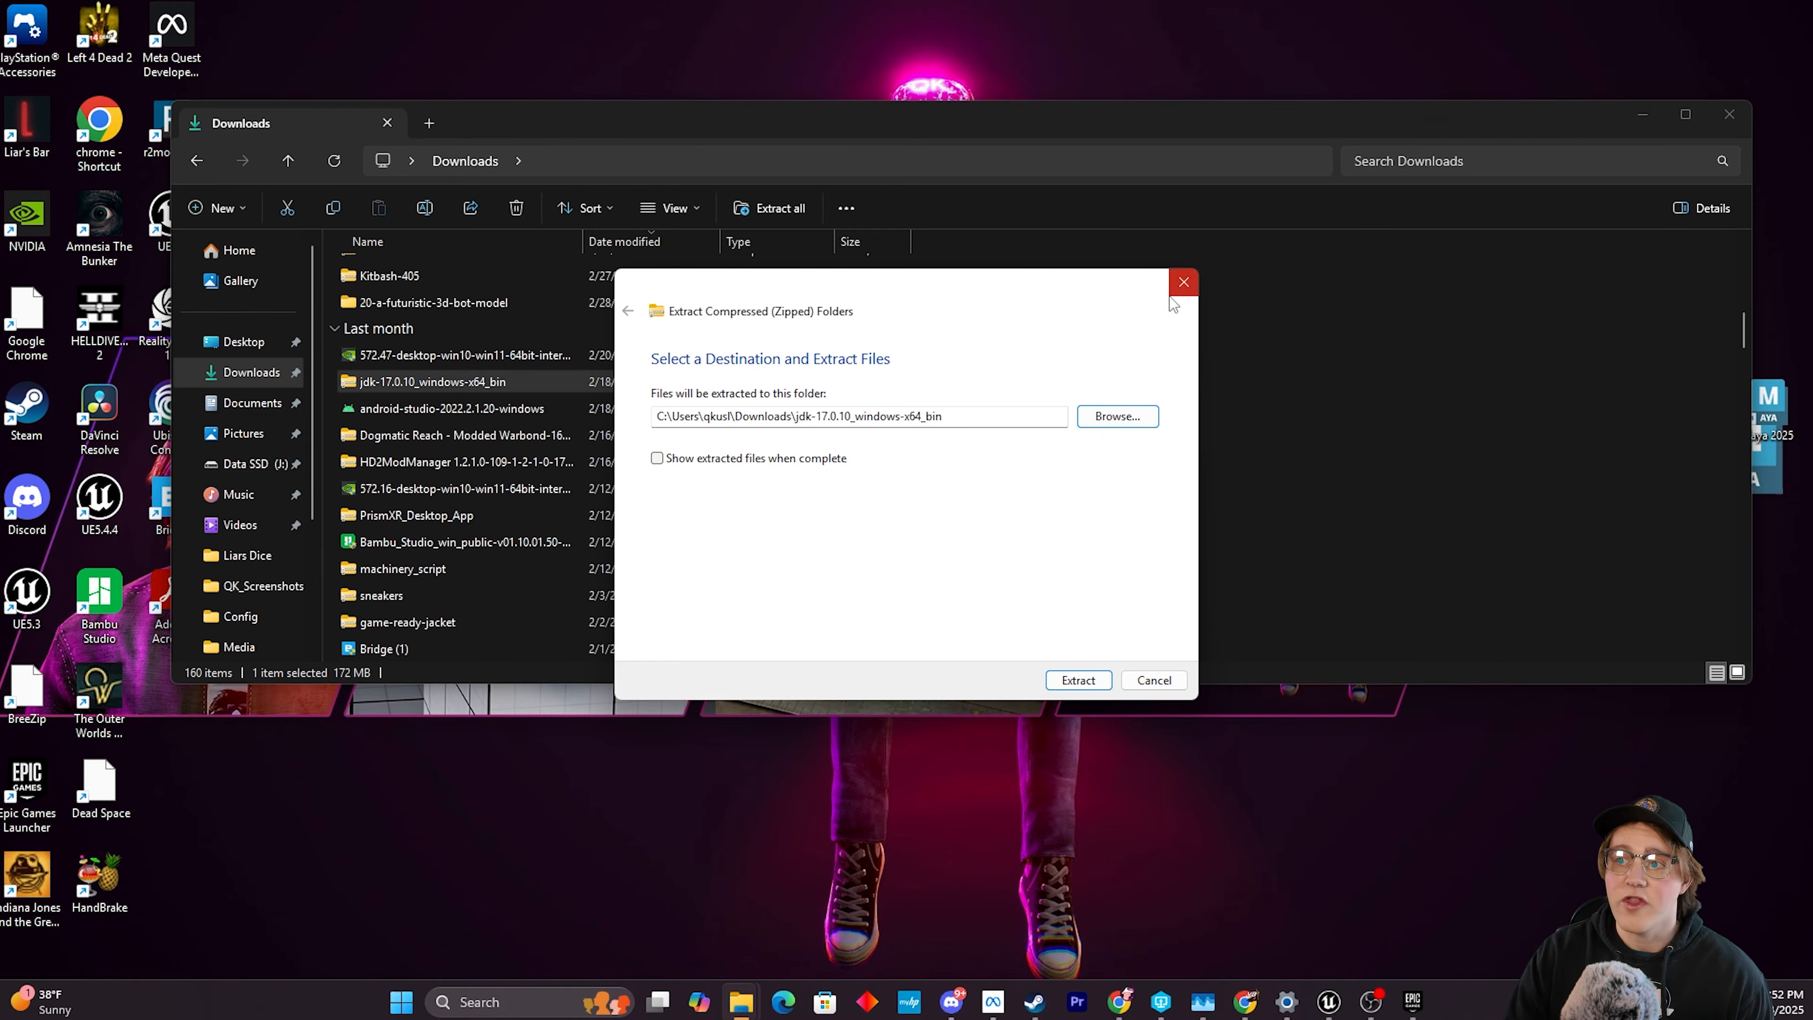
click(1182, 285)
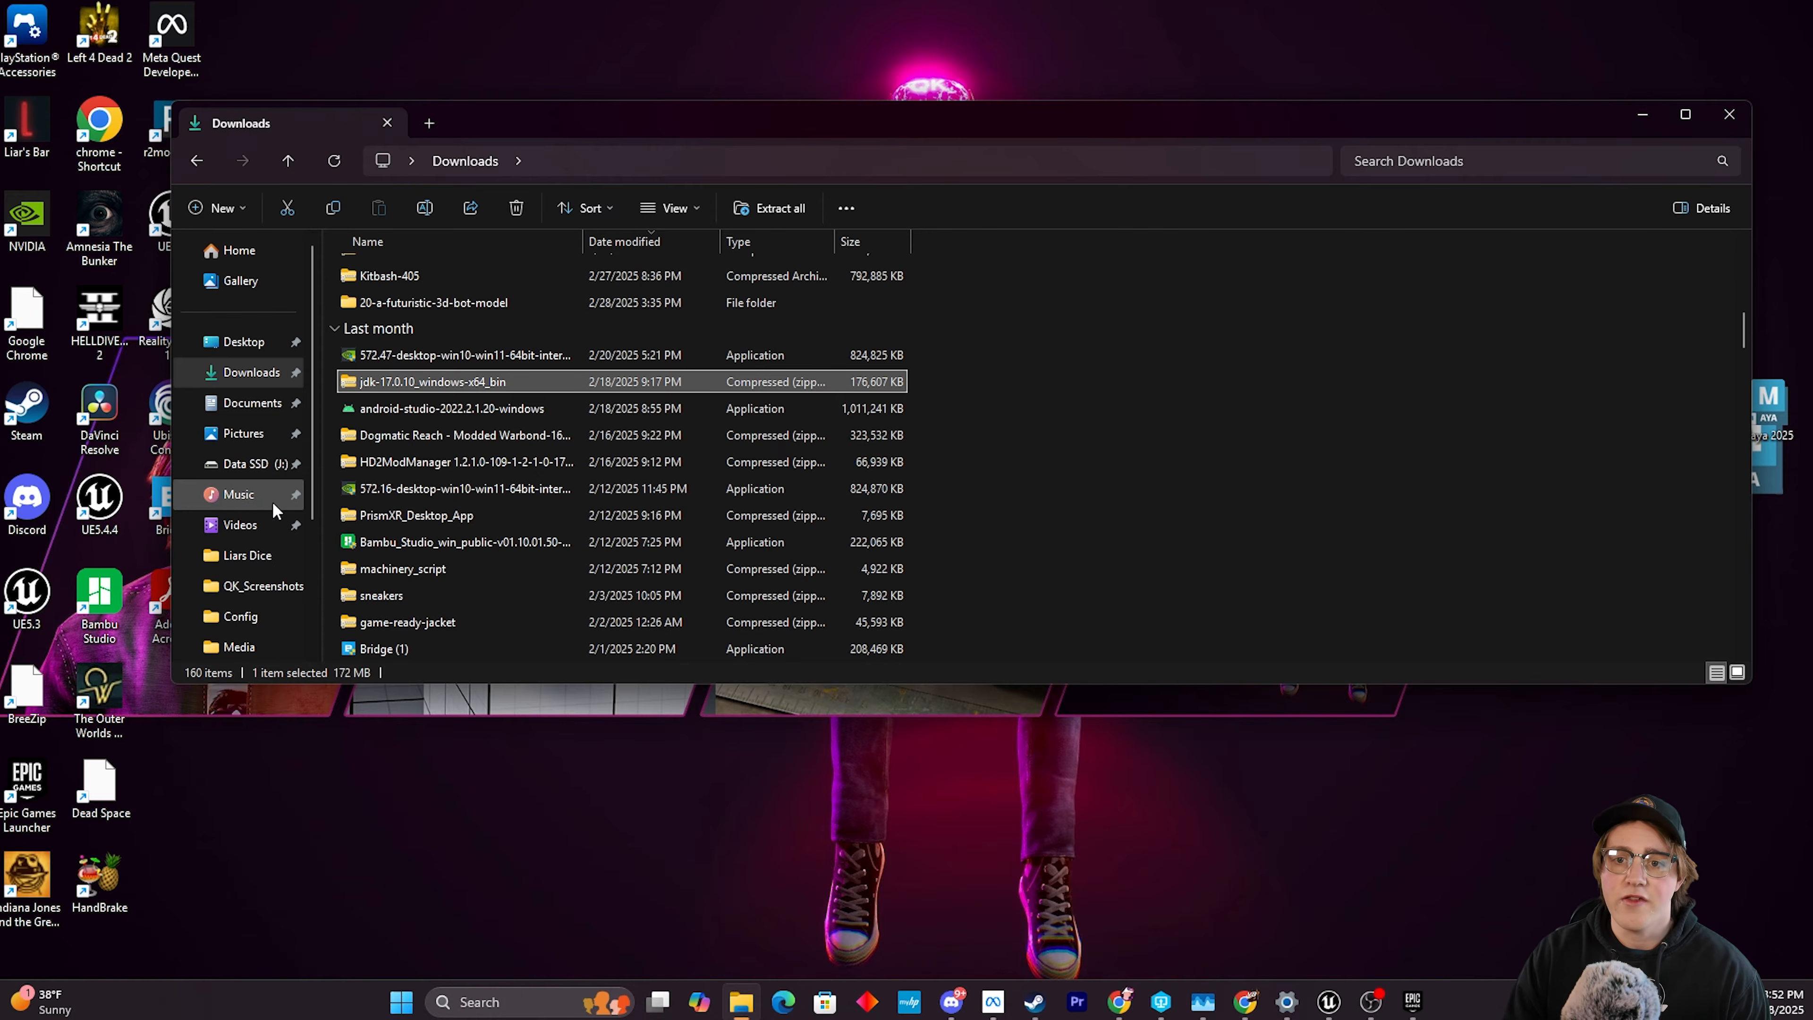
Go to the Program Files folder on the Windows (C:) drive in File Explorer.
scroll(232, 350, down, 3)
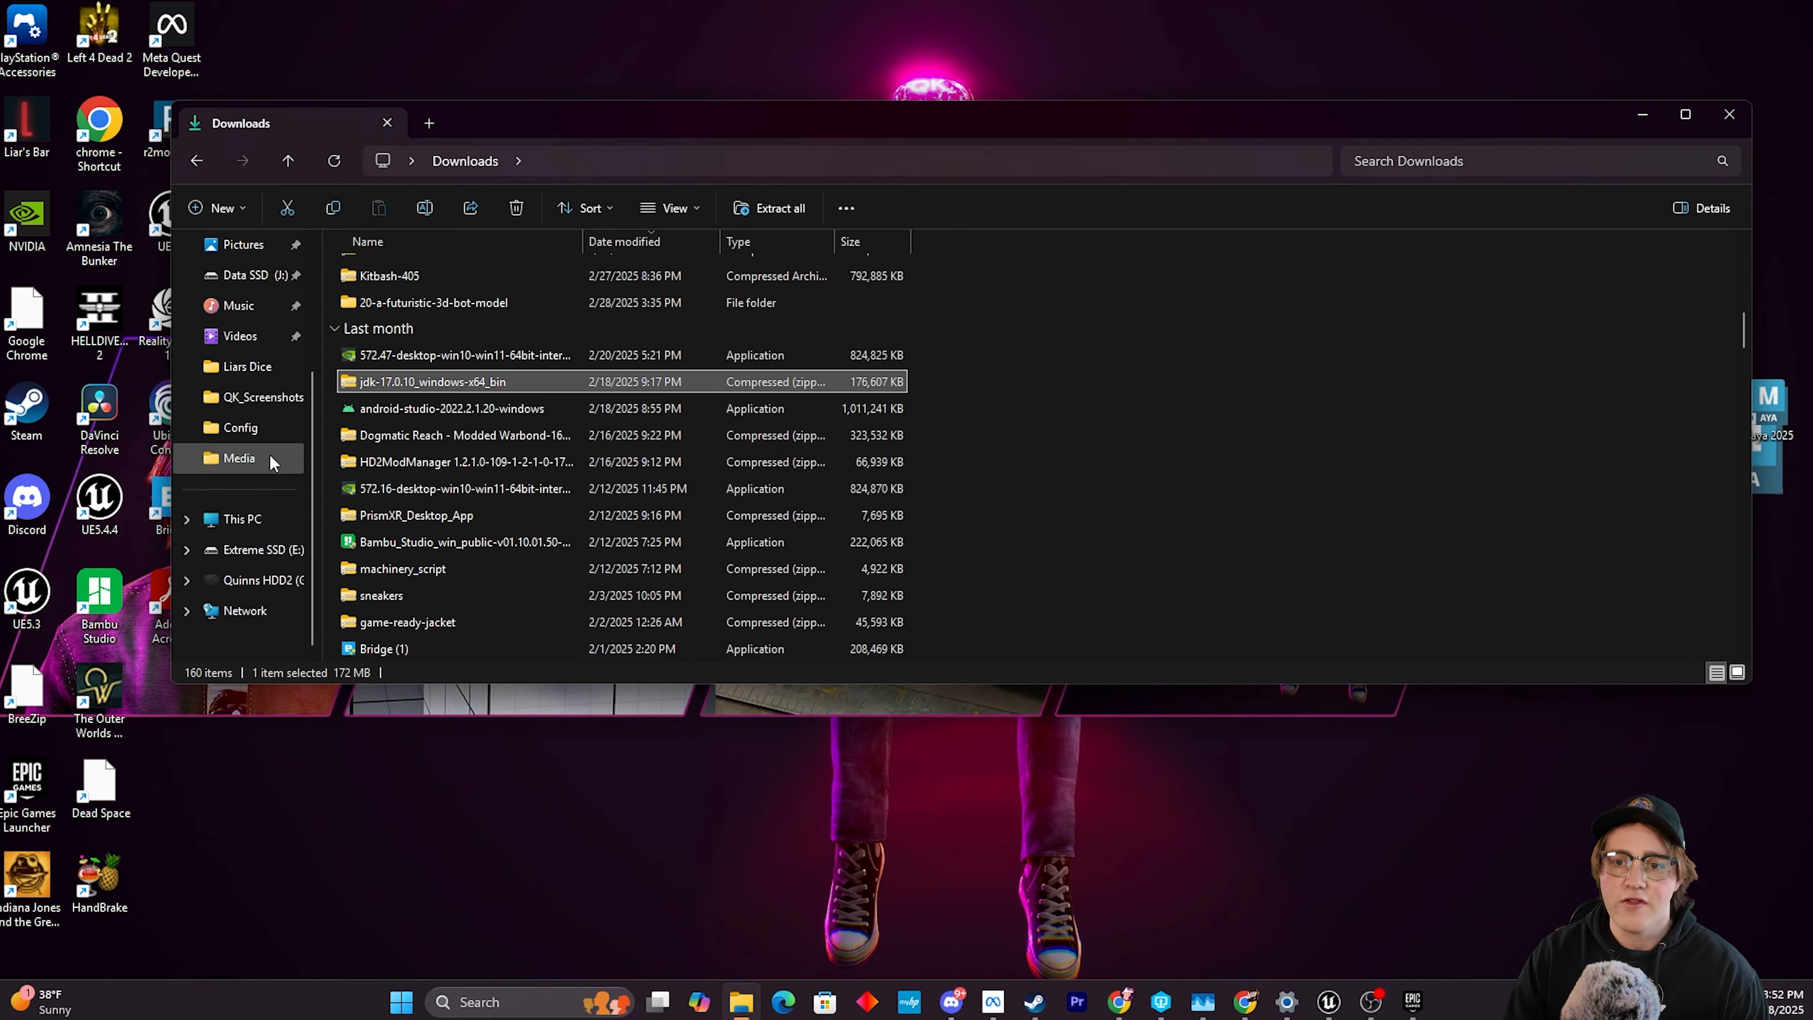
click(239, 518)
double_click(421, 282)
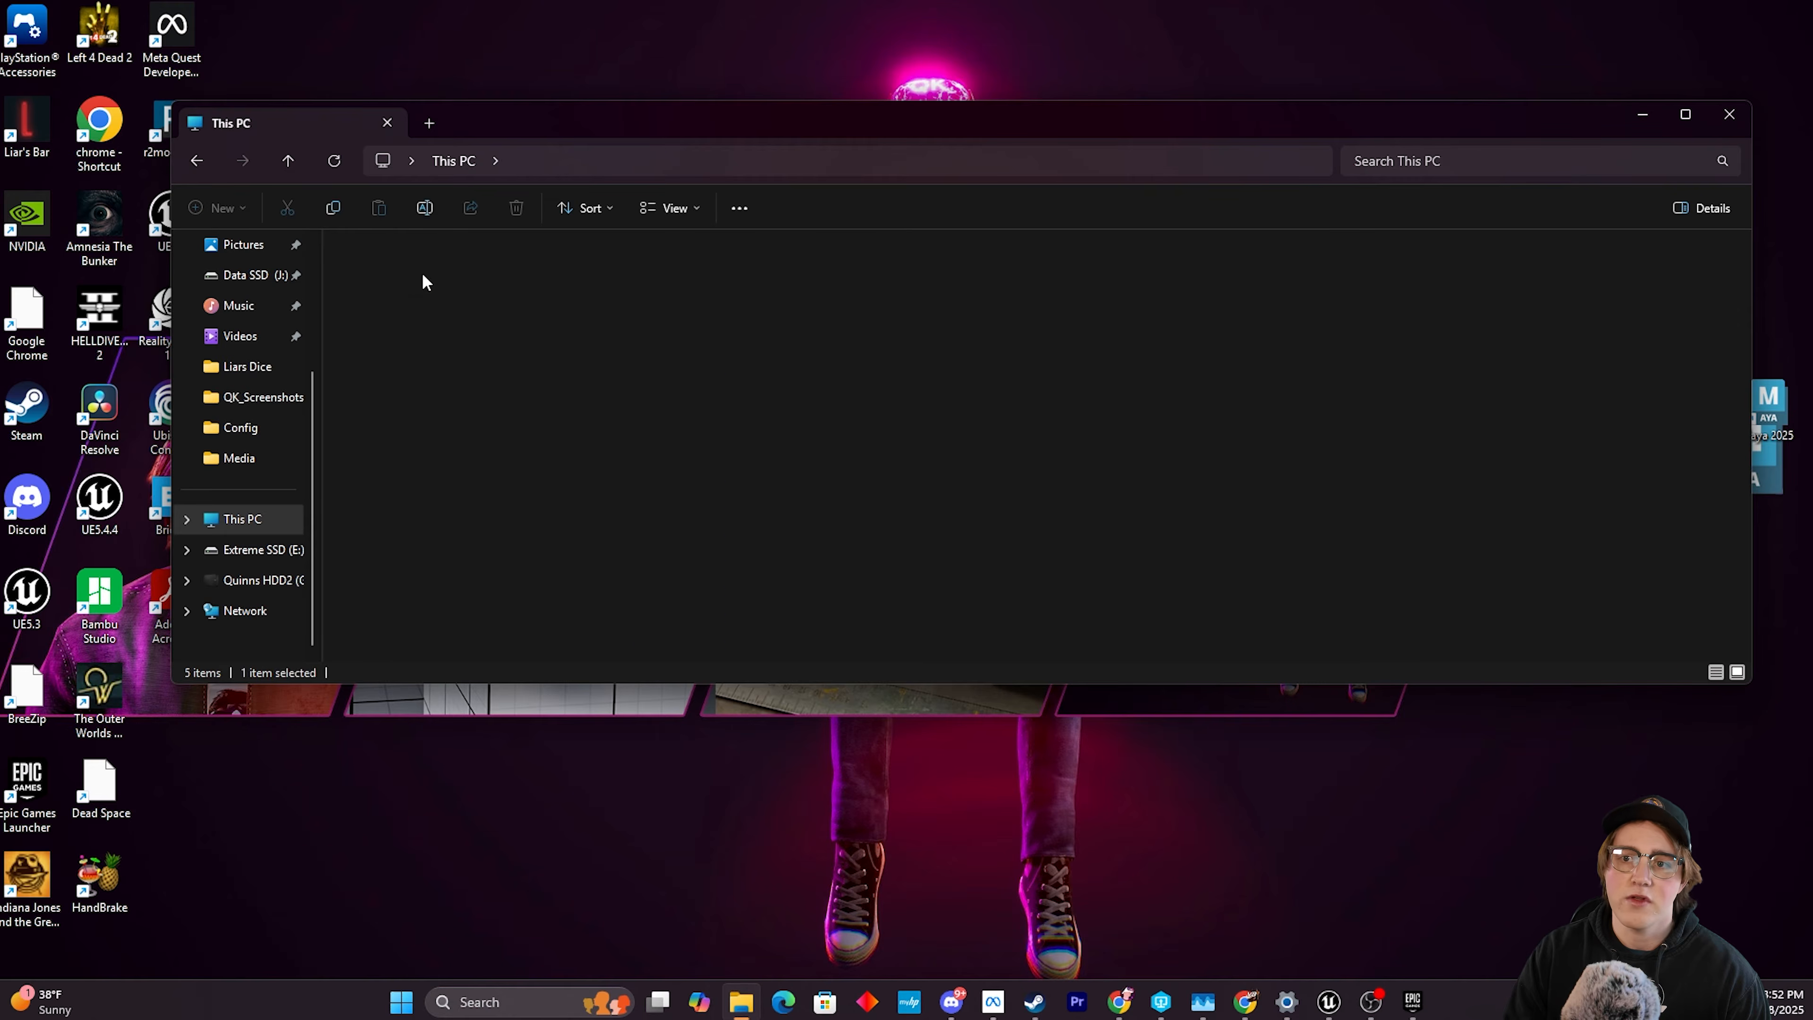
scroll(658, 484, down, 2)
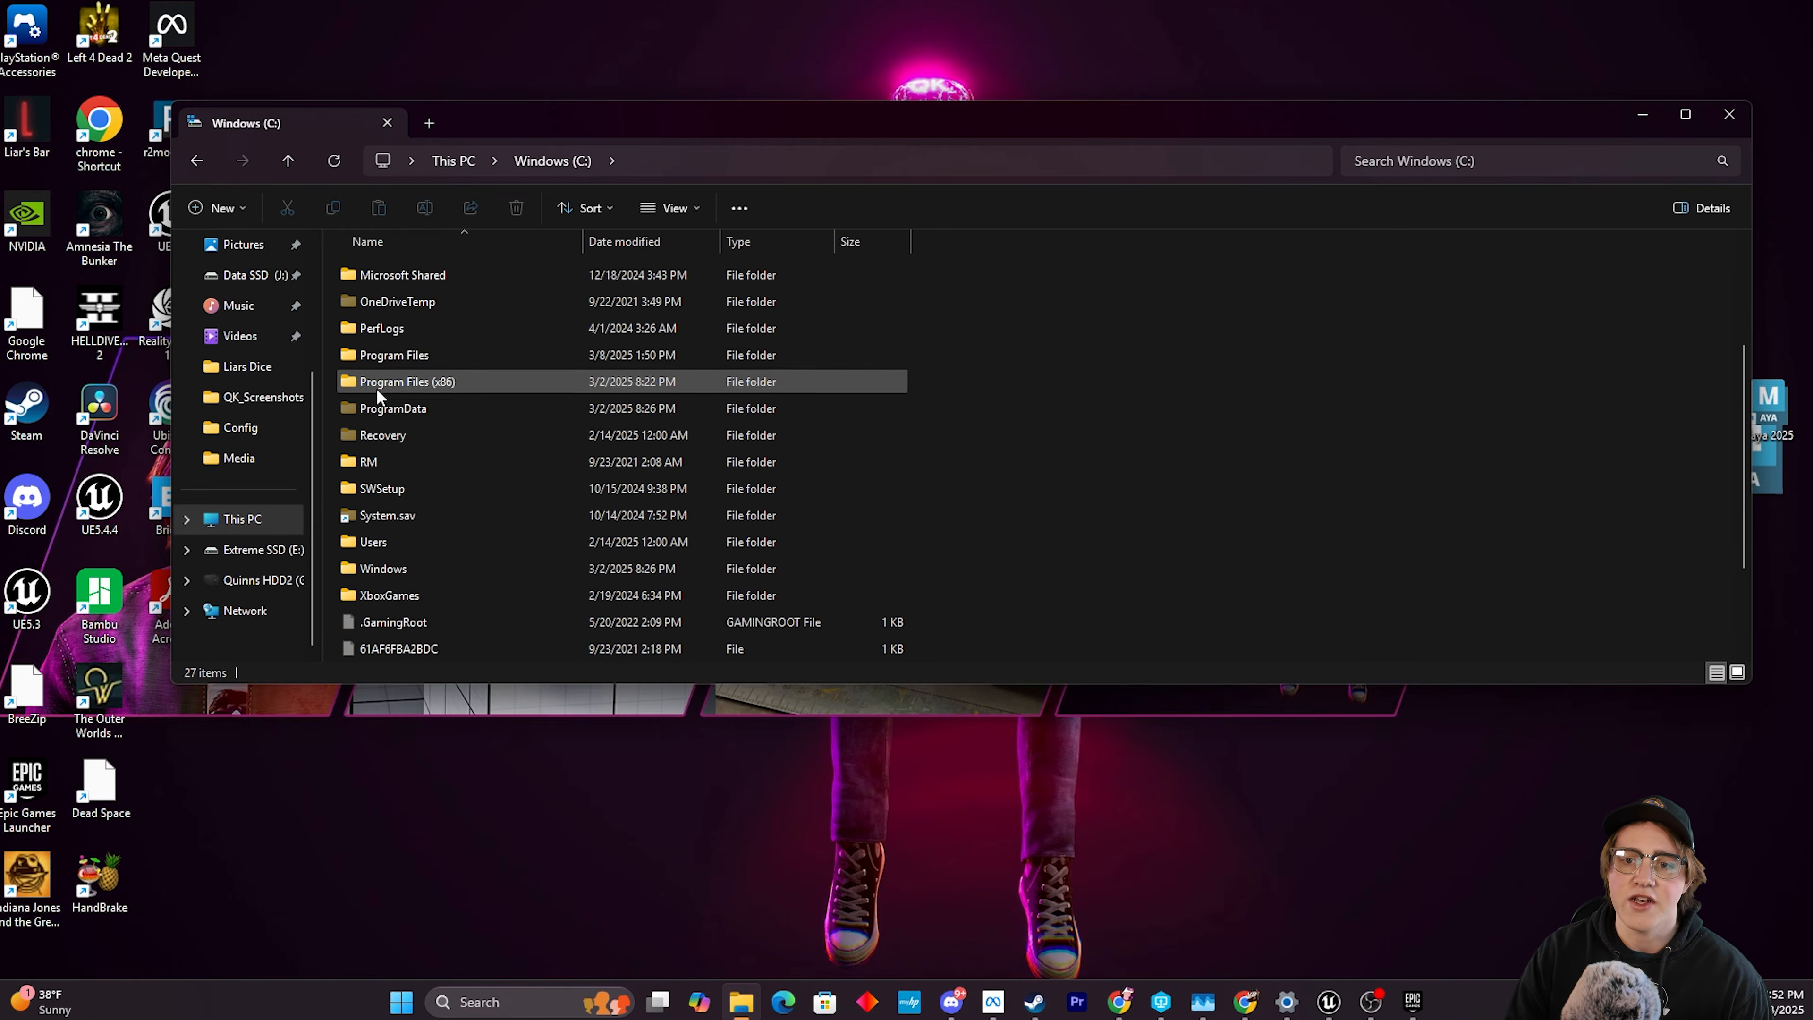
click(408, 355)
double_click(407, 355)
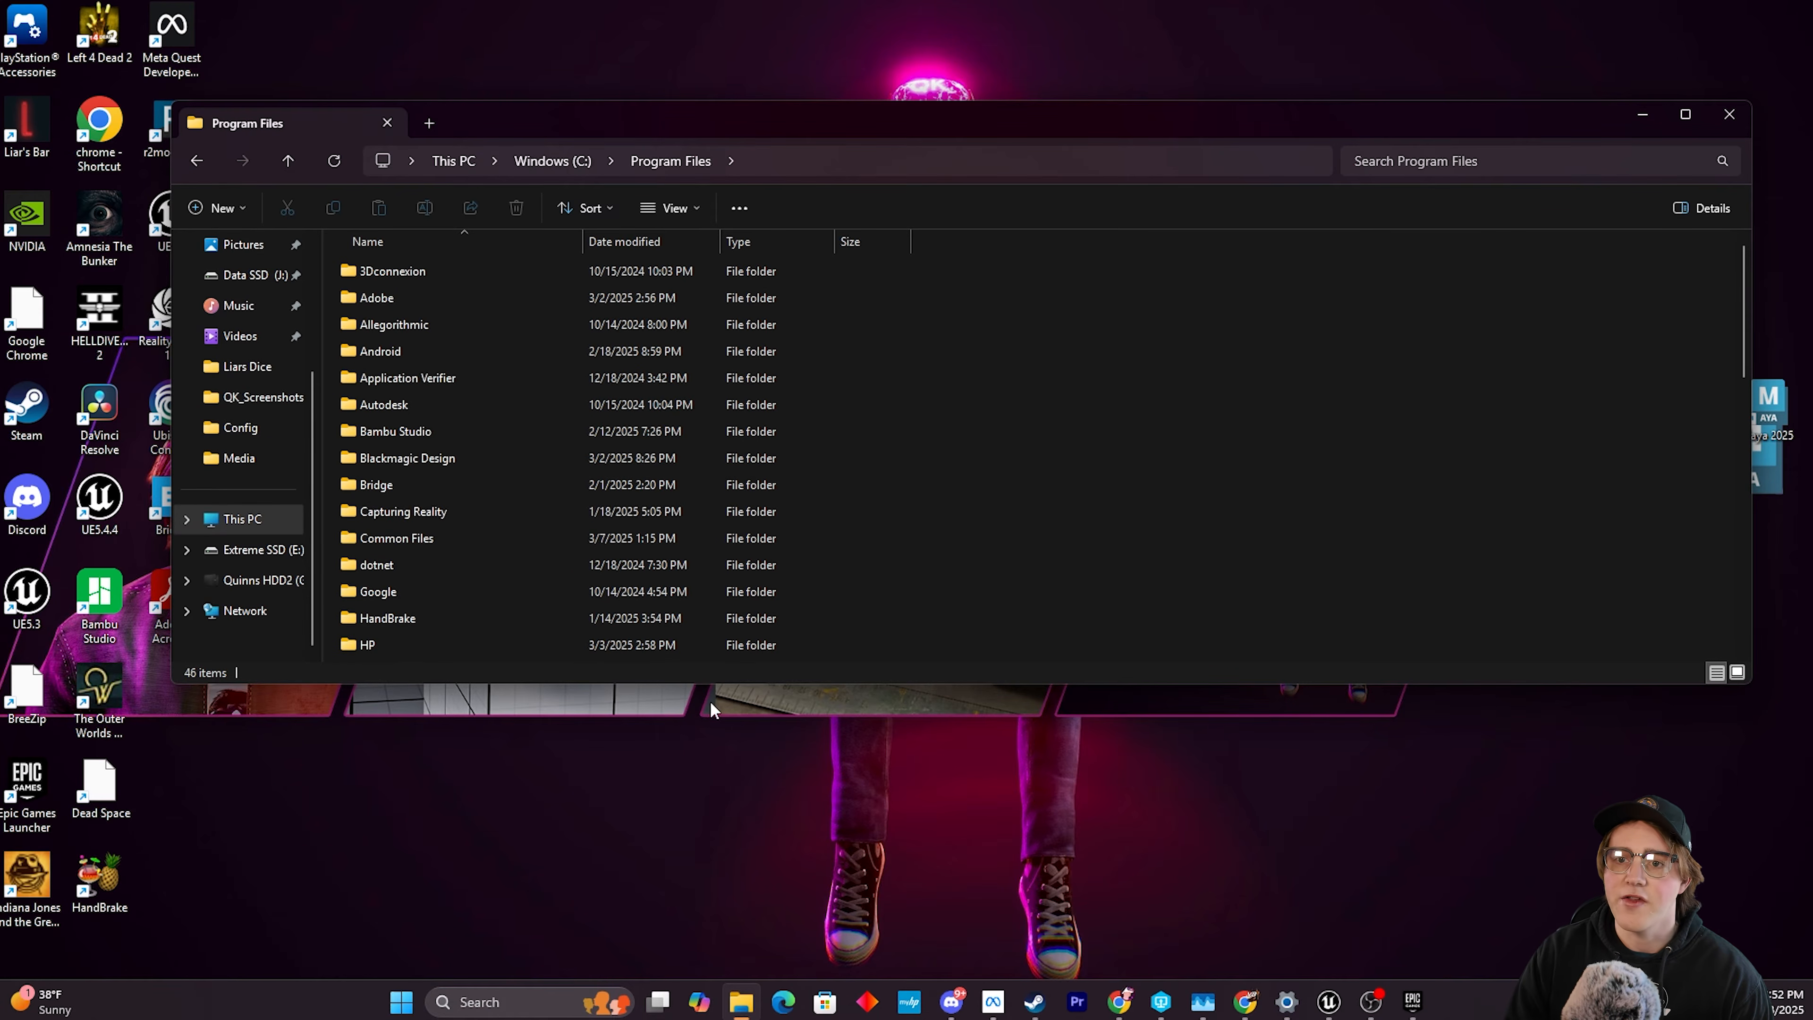
Open the jdk-17.0.10 folder in Program Files and select its full path, C:\Program Files\jdk-17.0.10.
scroll(449, 509, down, 3)
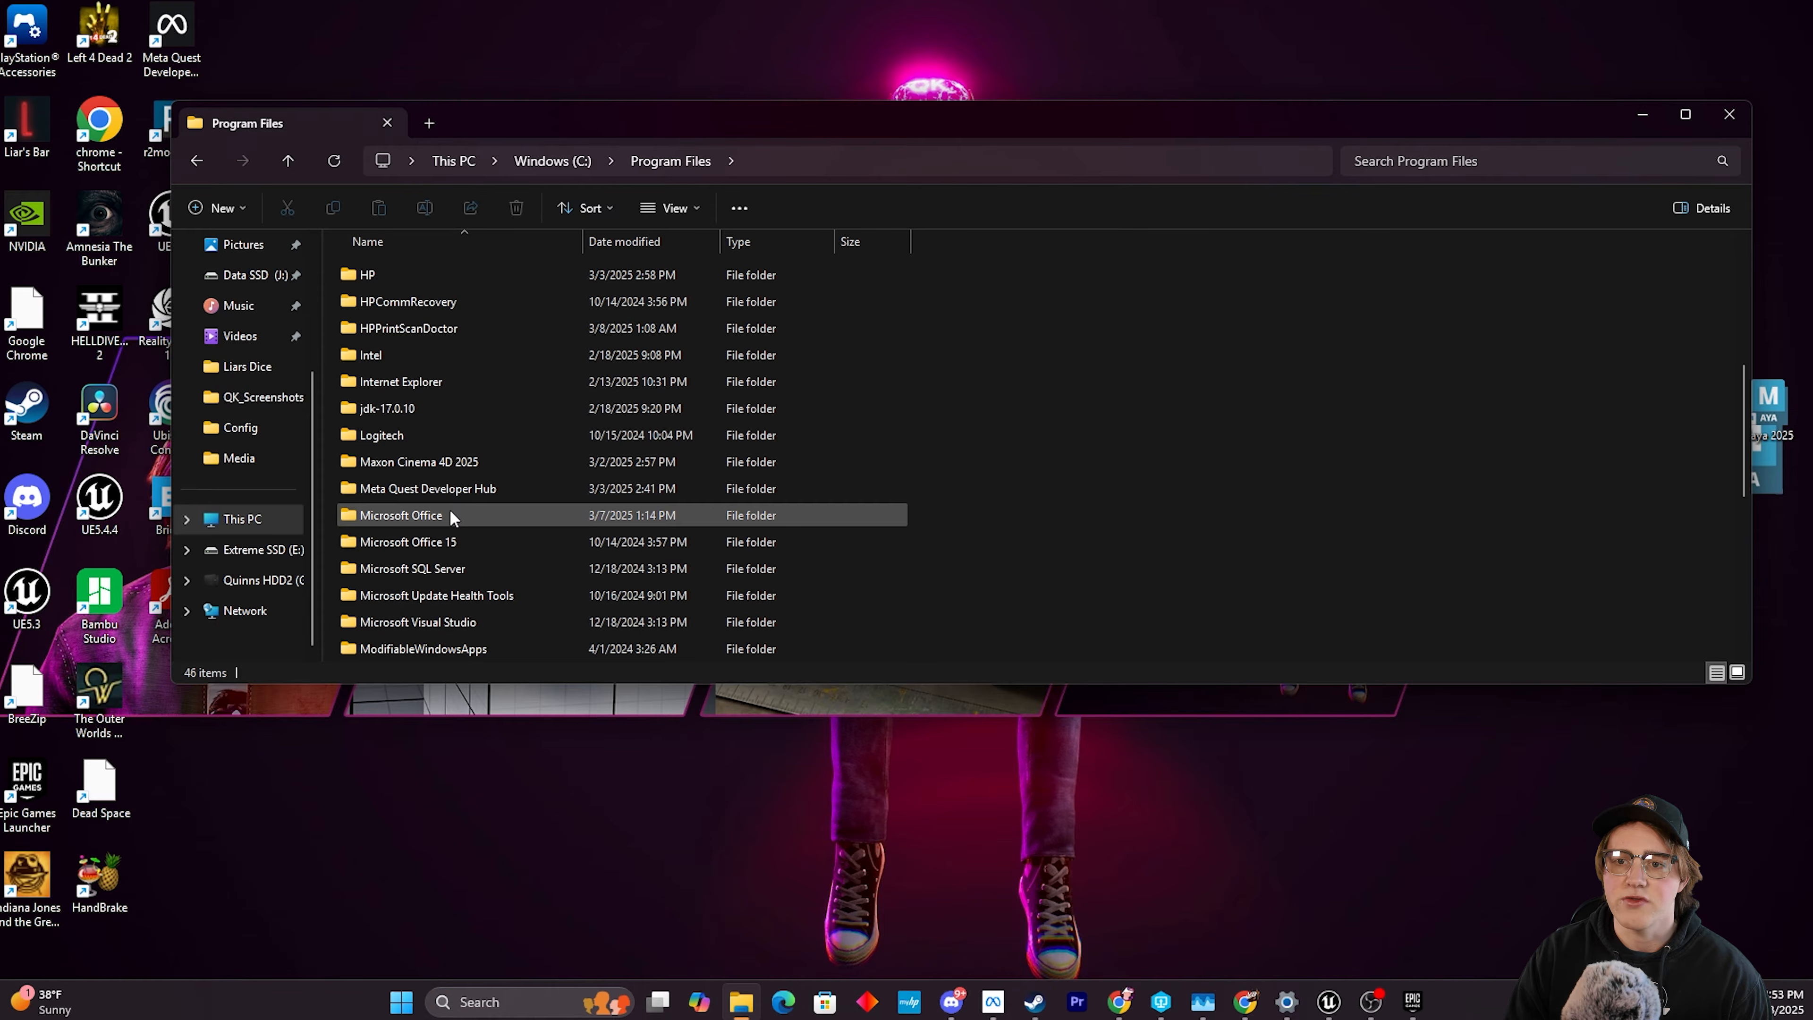
scroll(447, 507, up, 5)
click(410, 373)
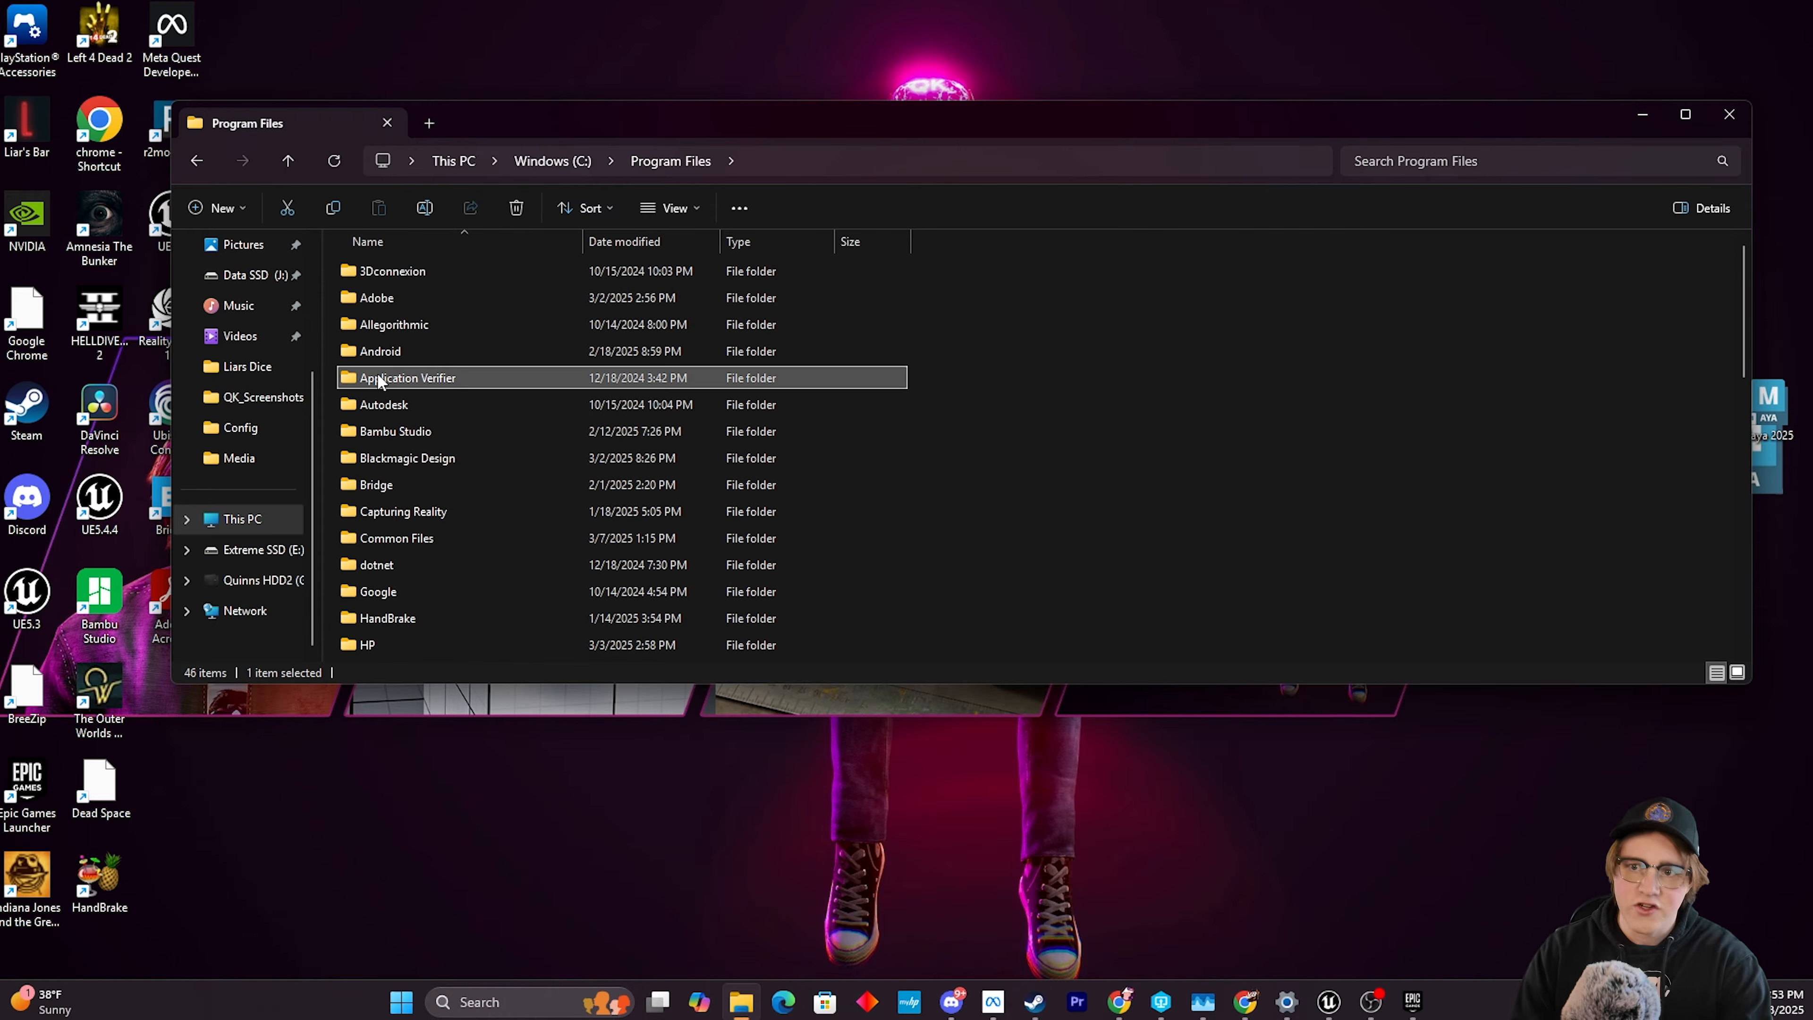
key(j)
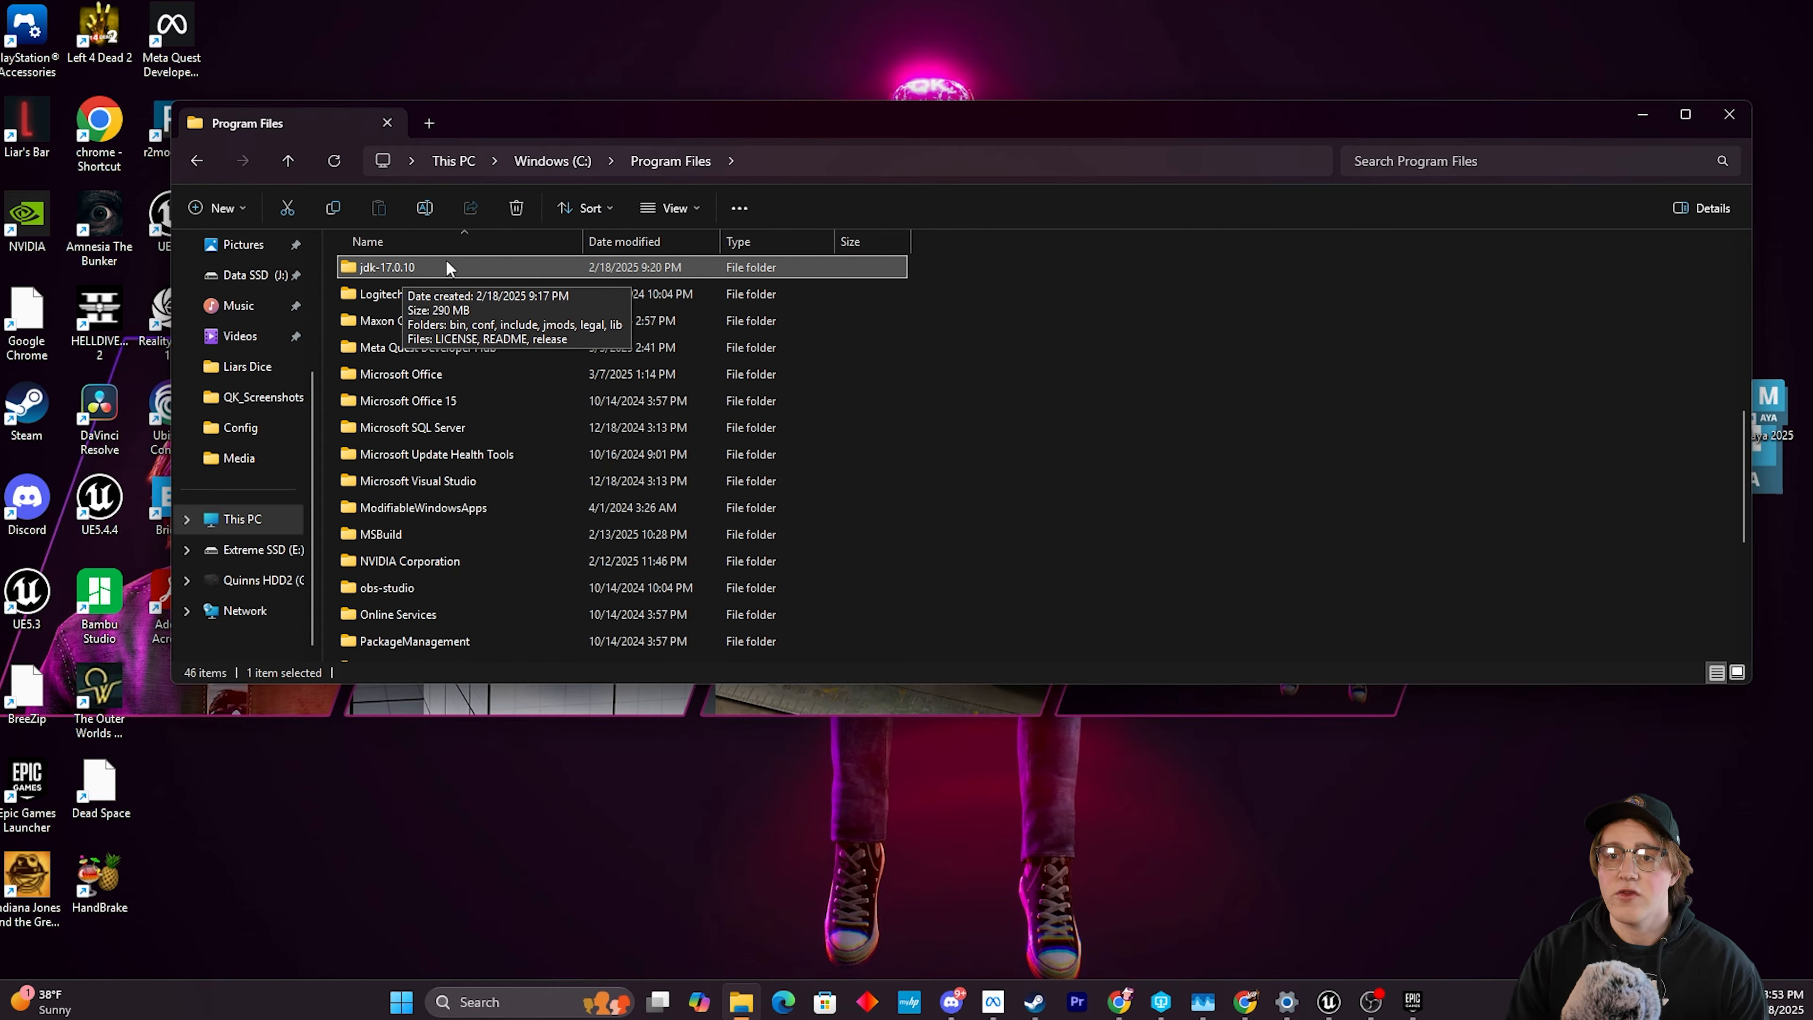
click(830, 157)
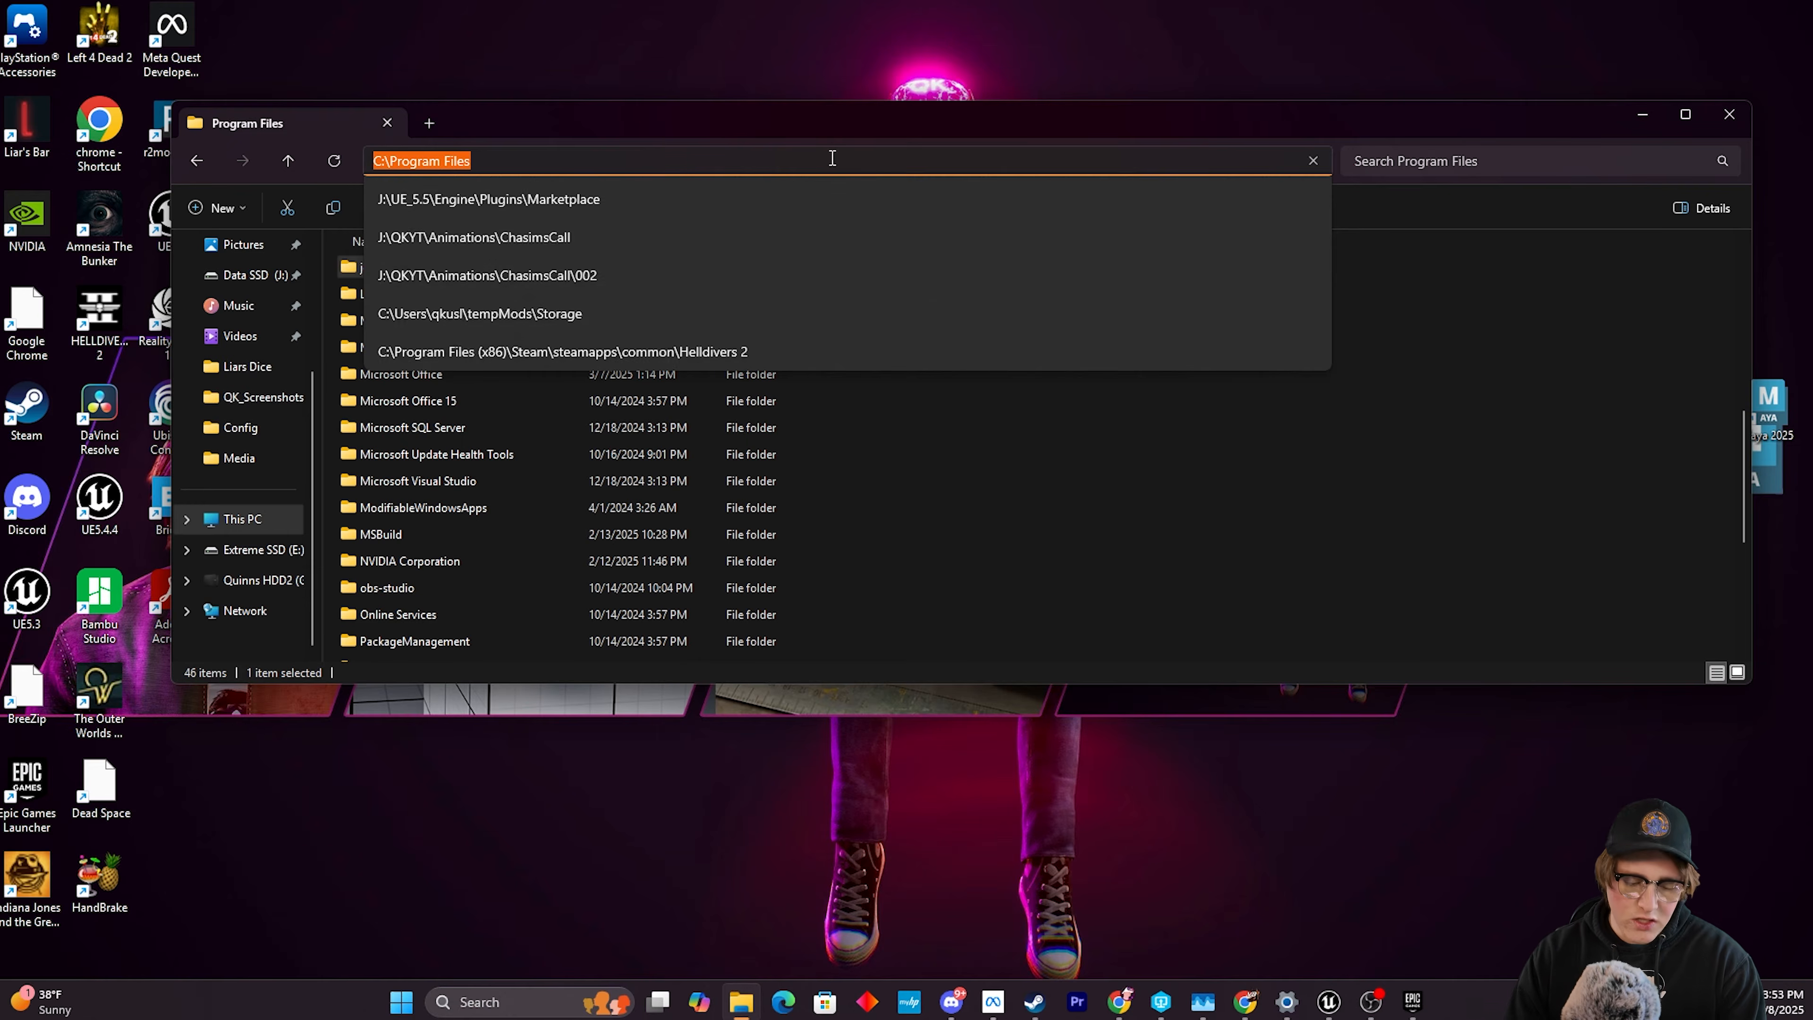
key(Escape)
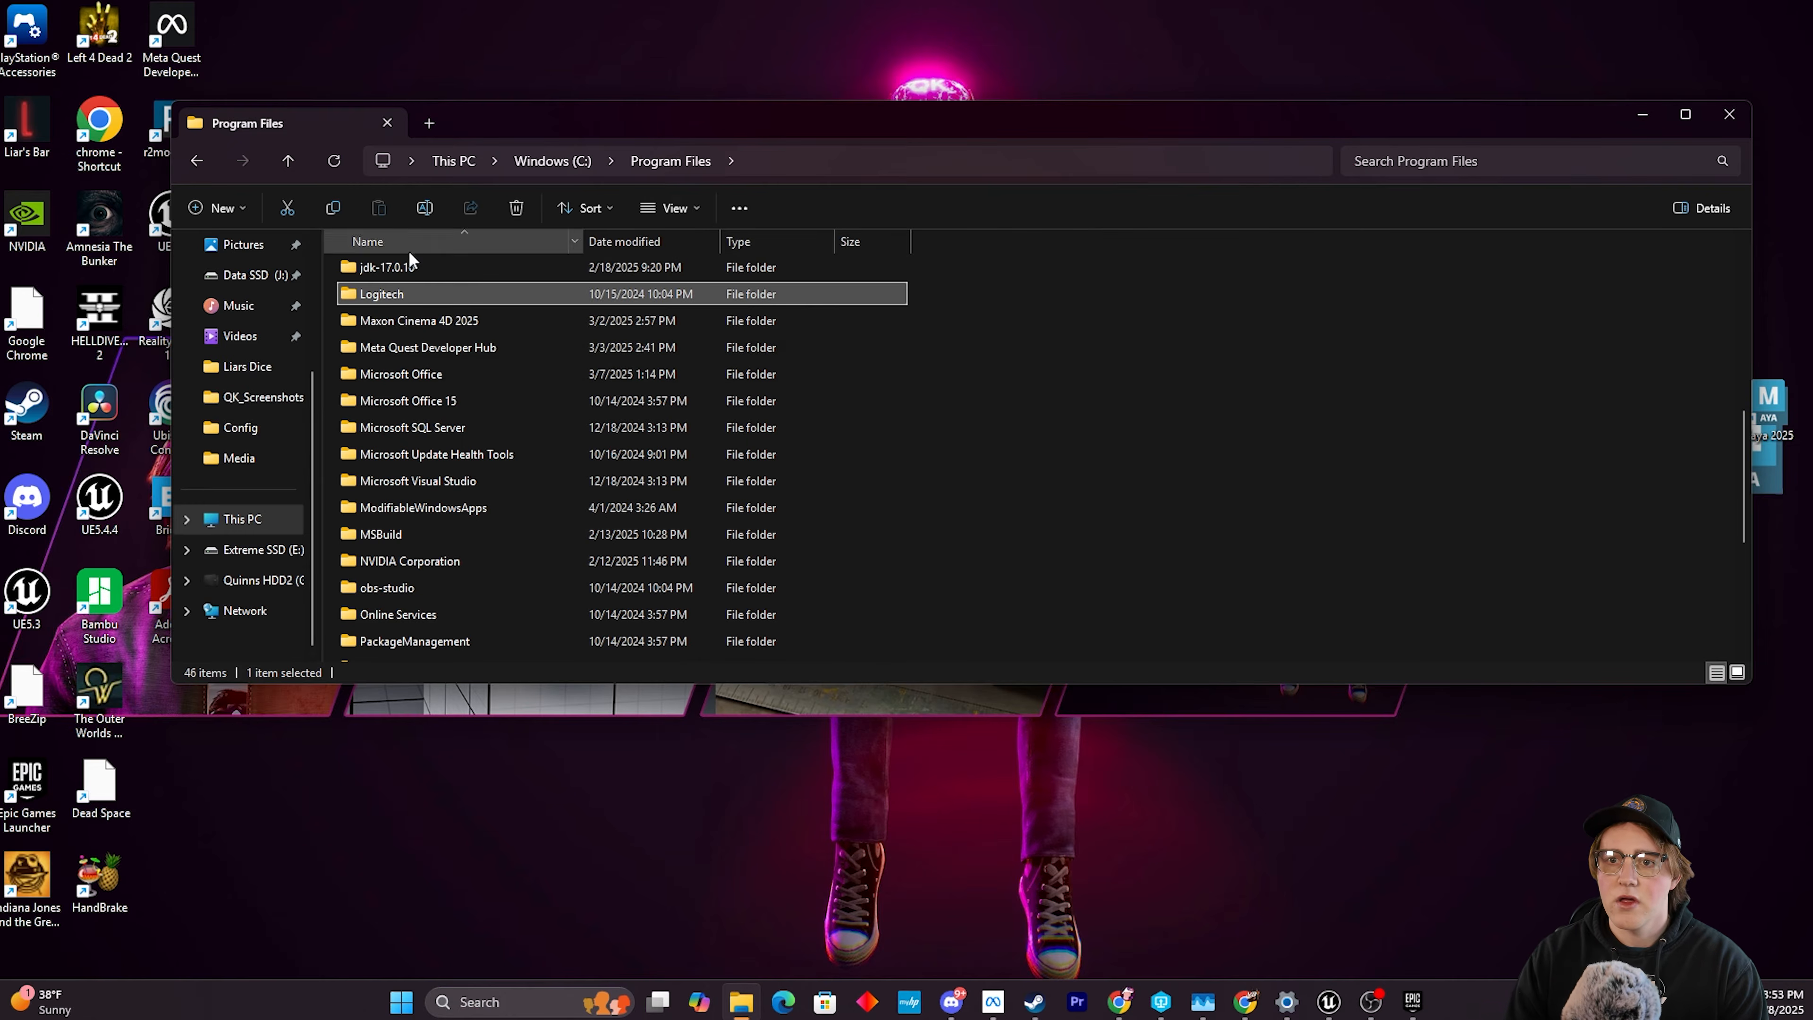
double_click(400, 267)
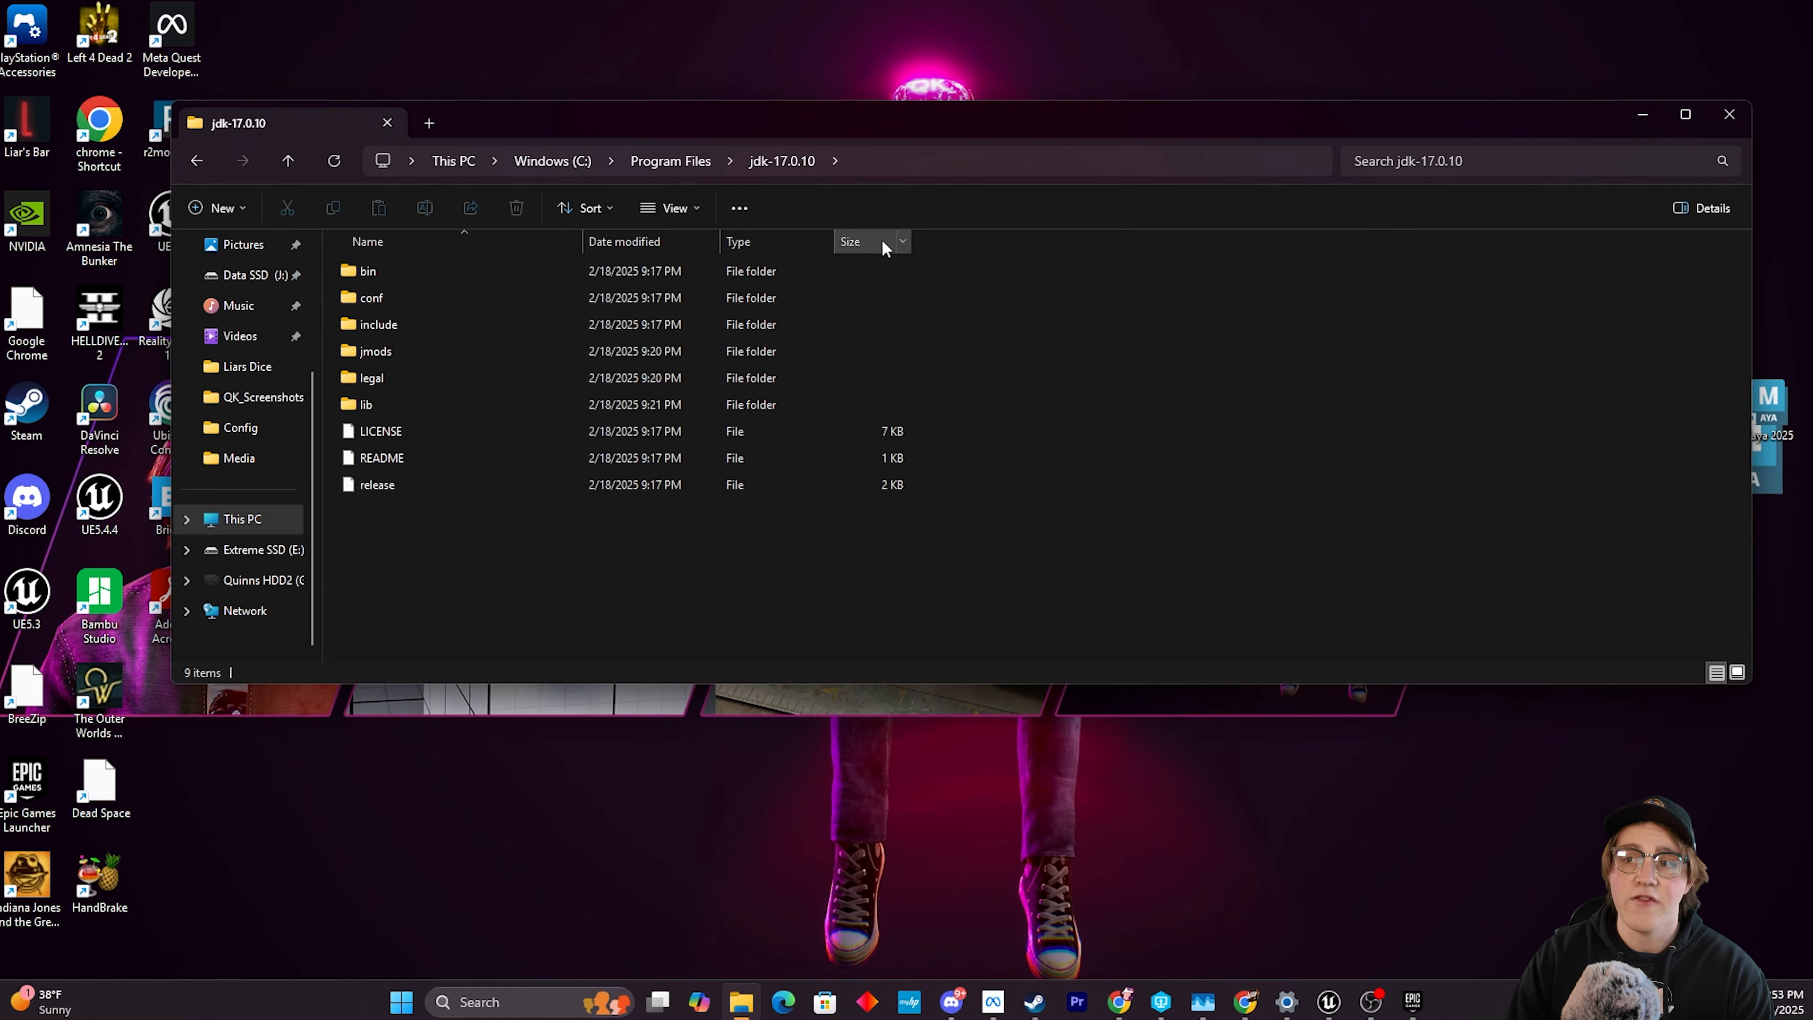
click(962, 163)
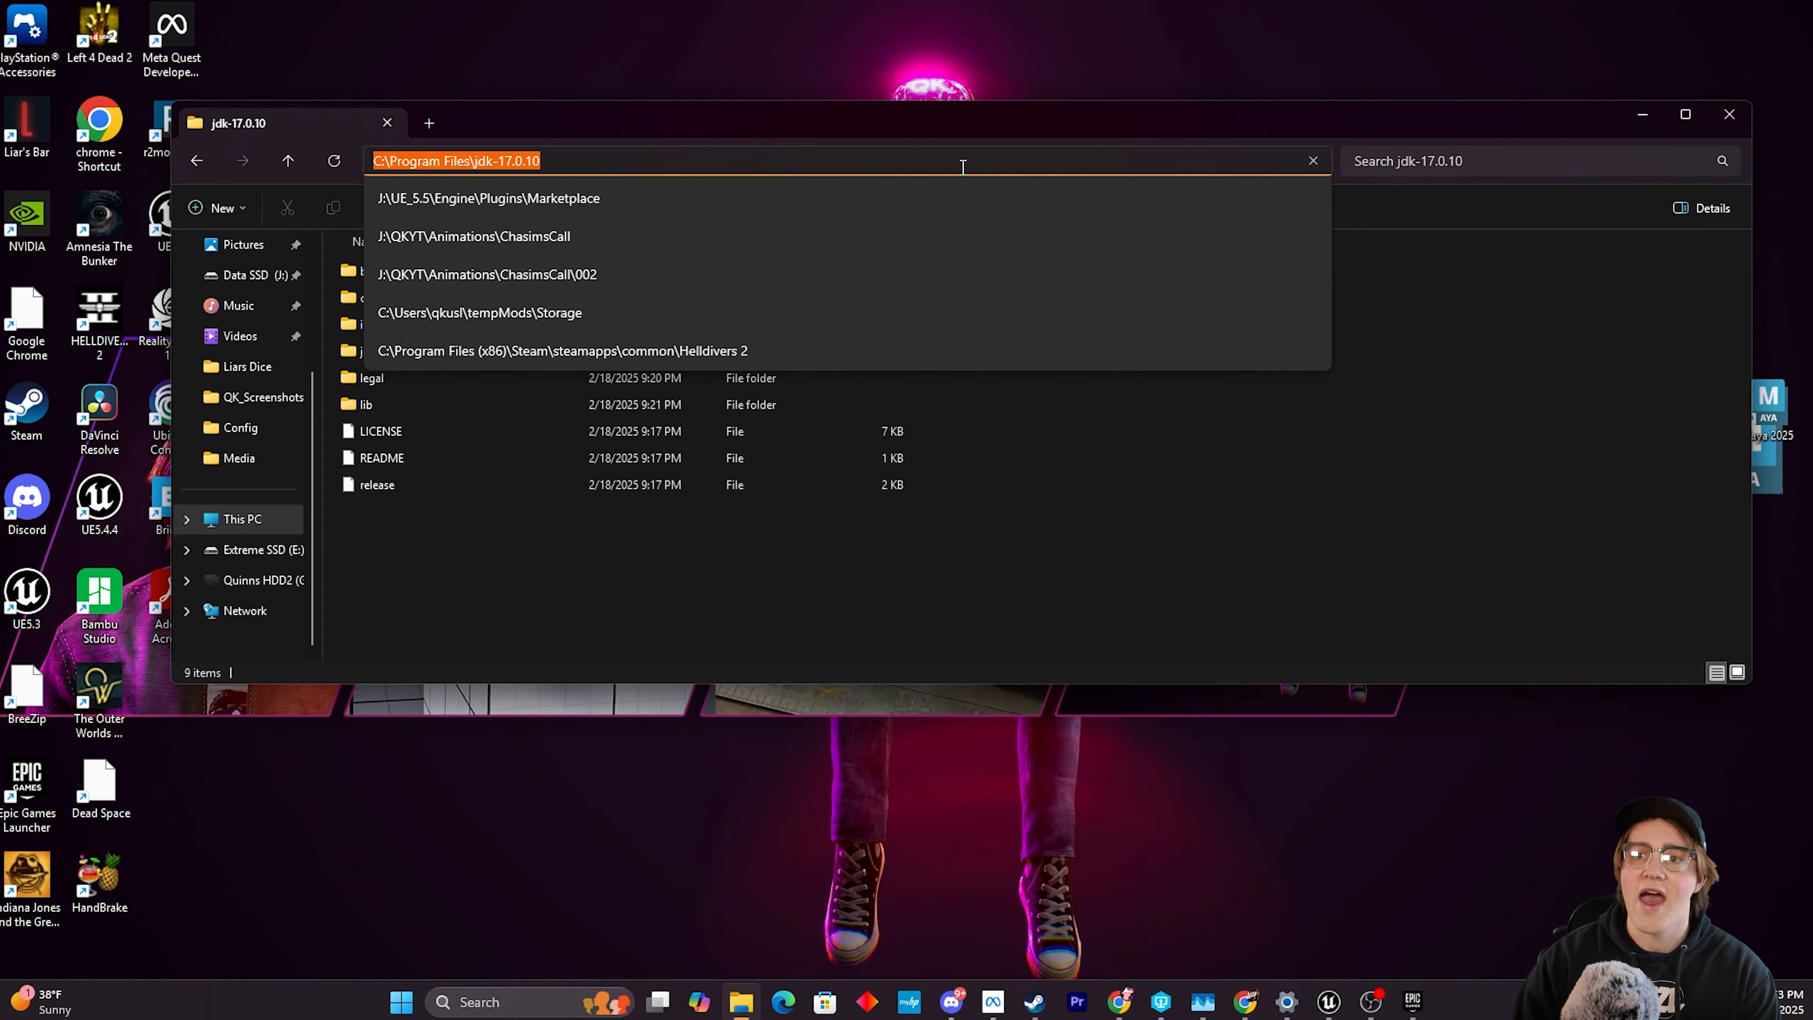
Search Windows for "env", open the system environment variables editor, and select JAVA_HOME among the user variables.
click(547, 987)
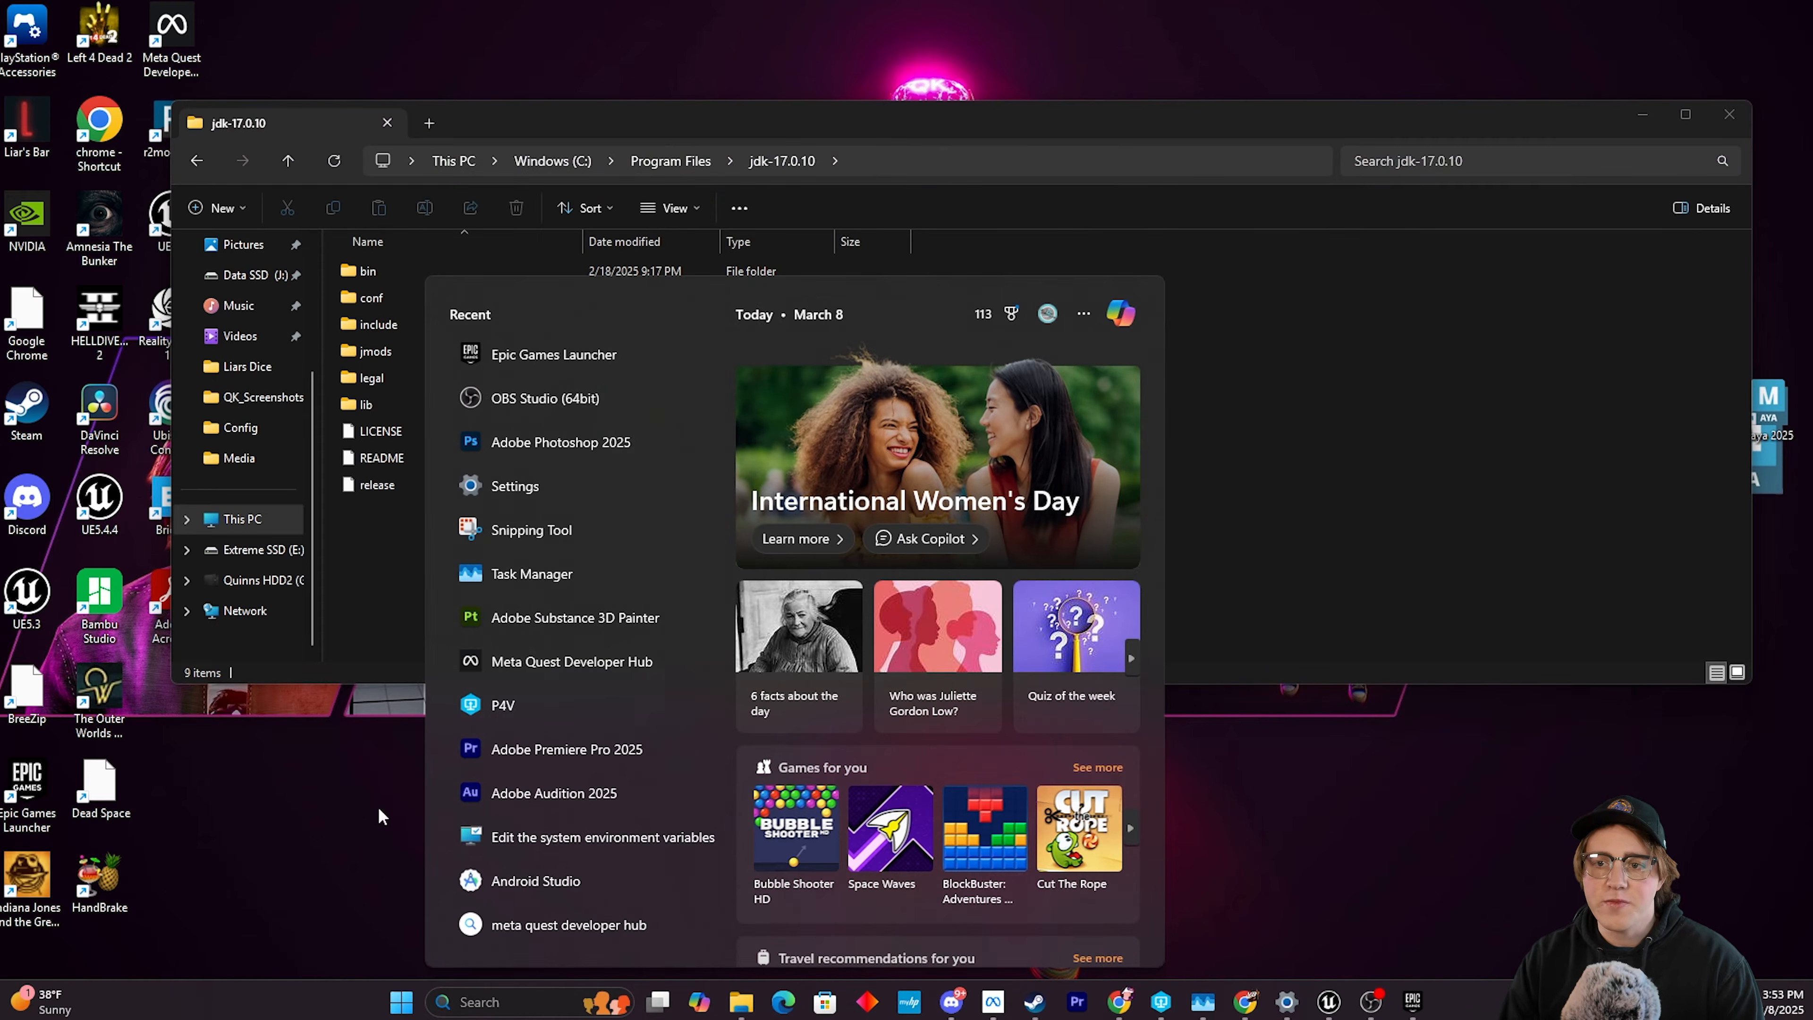
text(env)
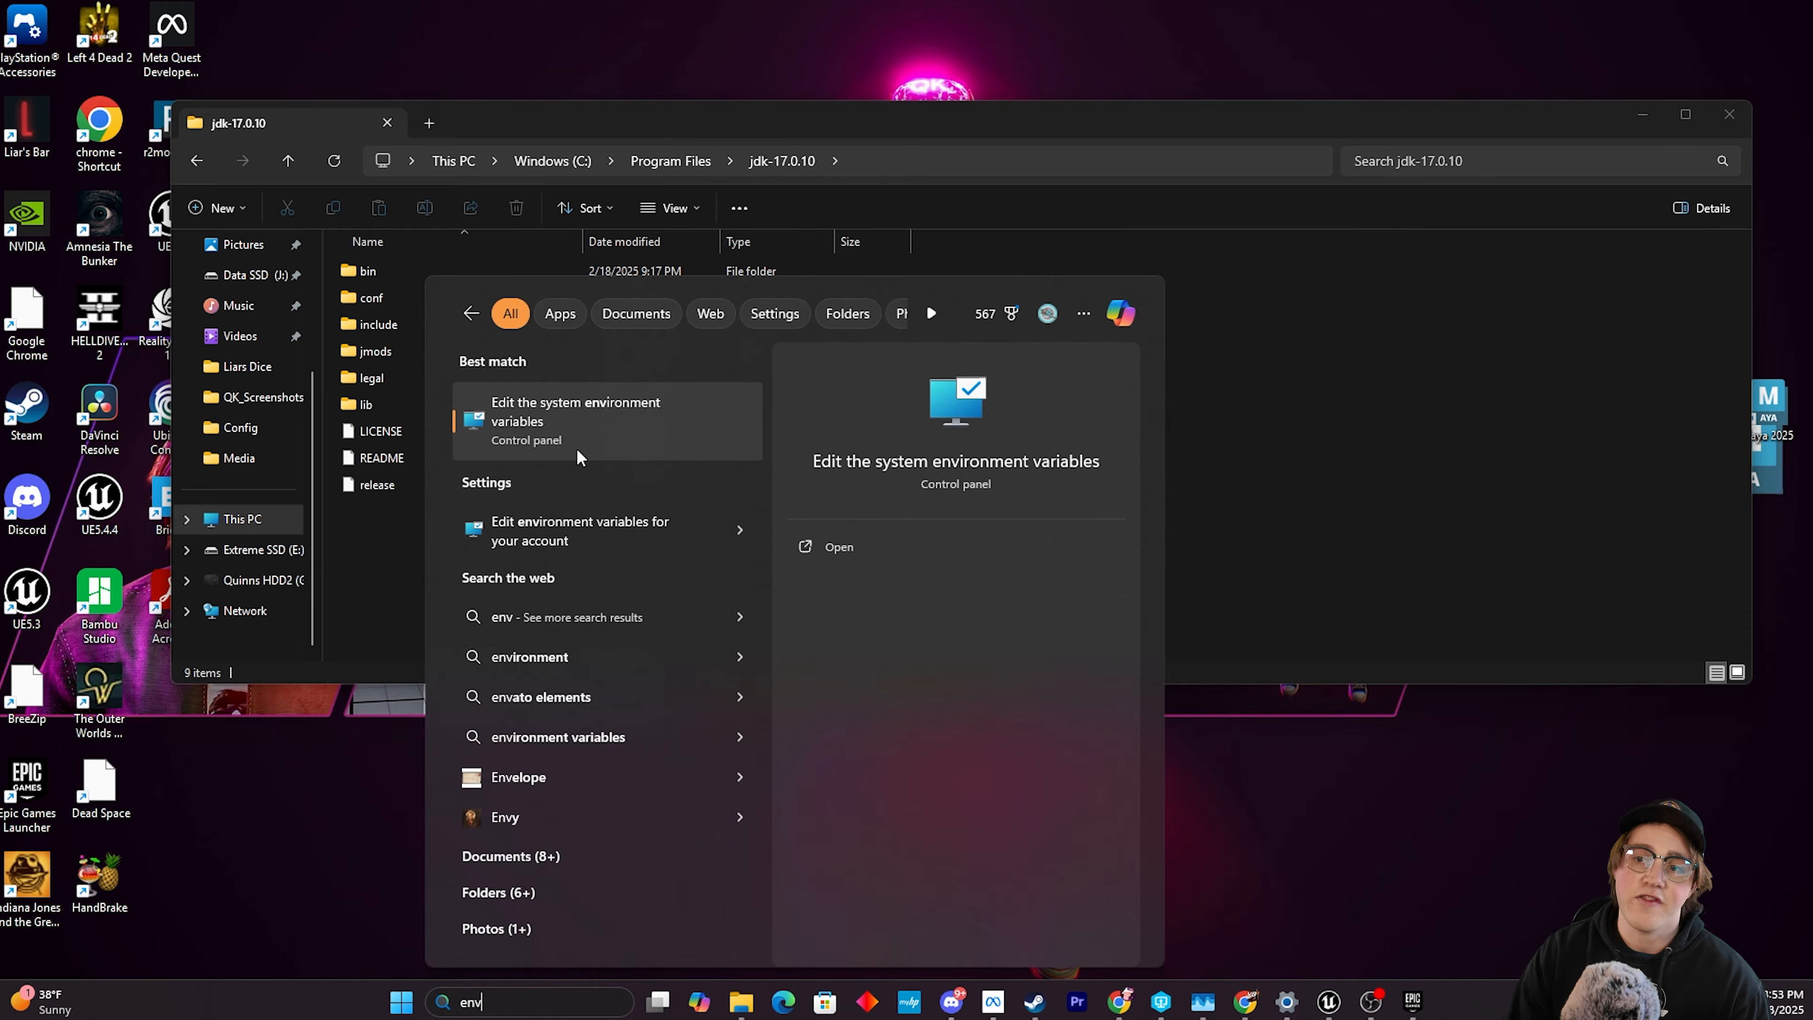
click(581, 422)
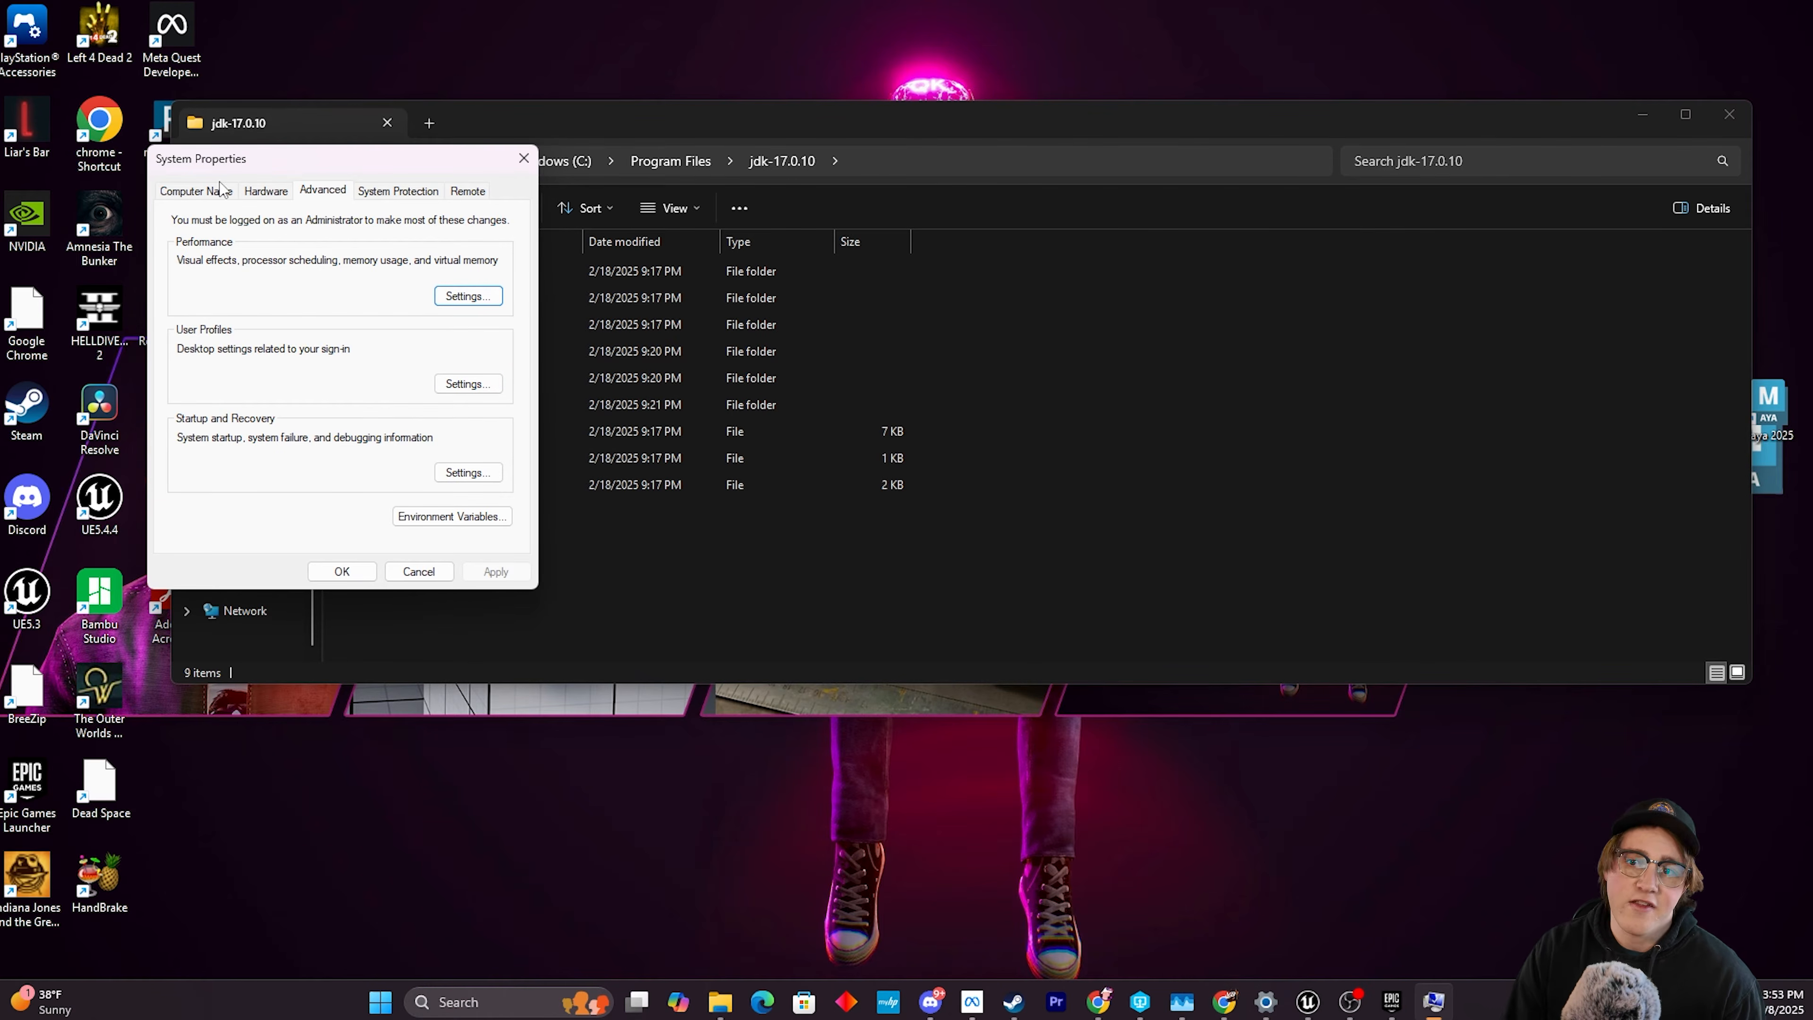
click(447, 517)
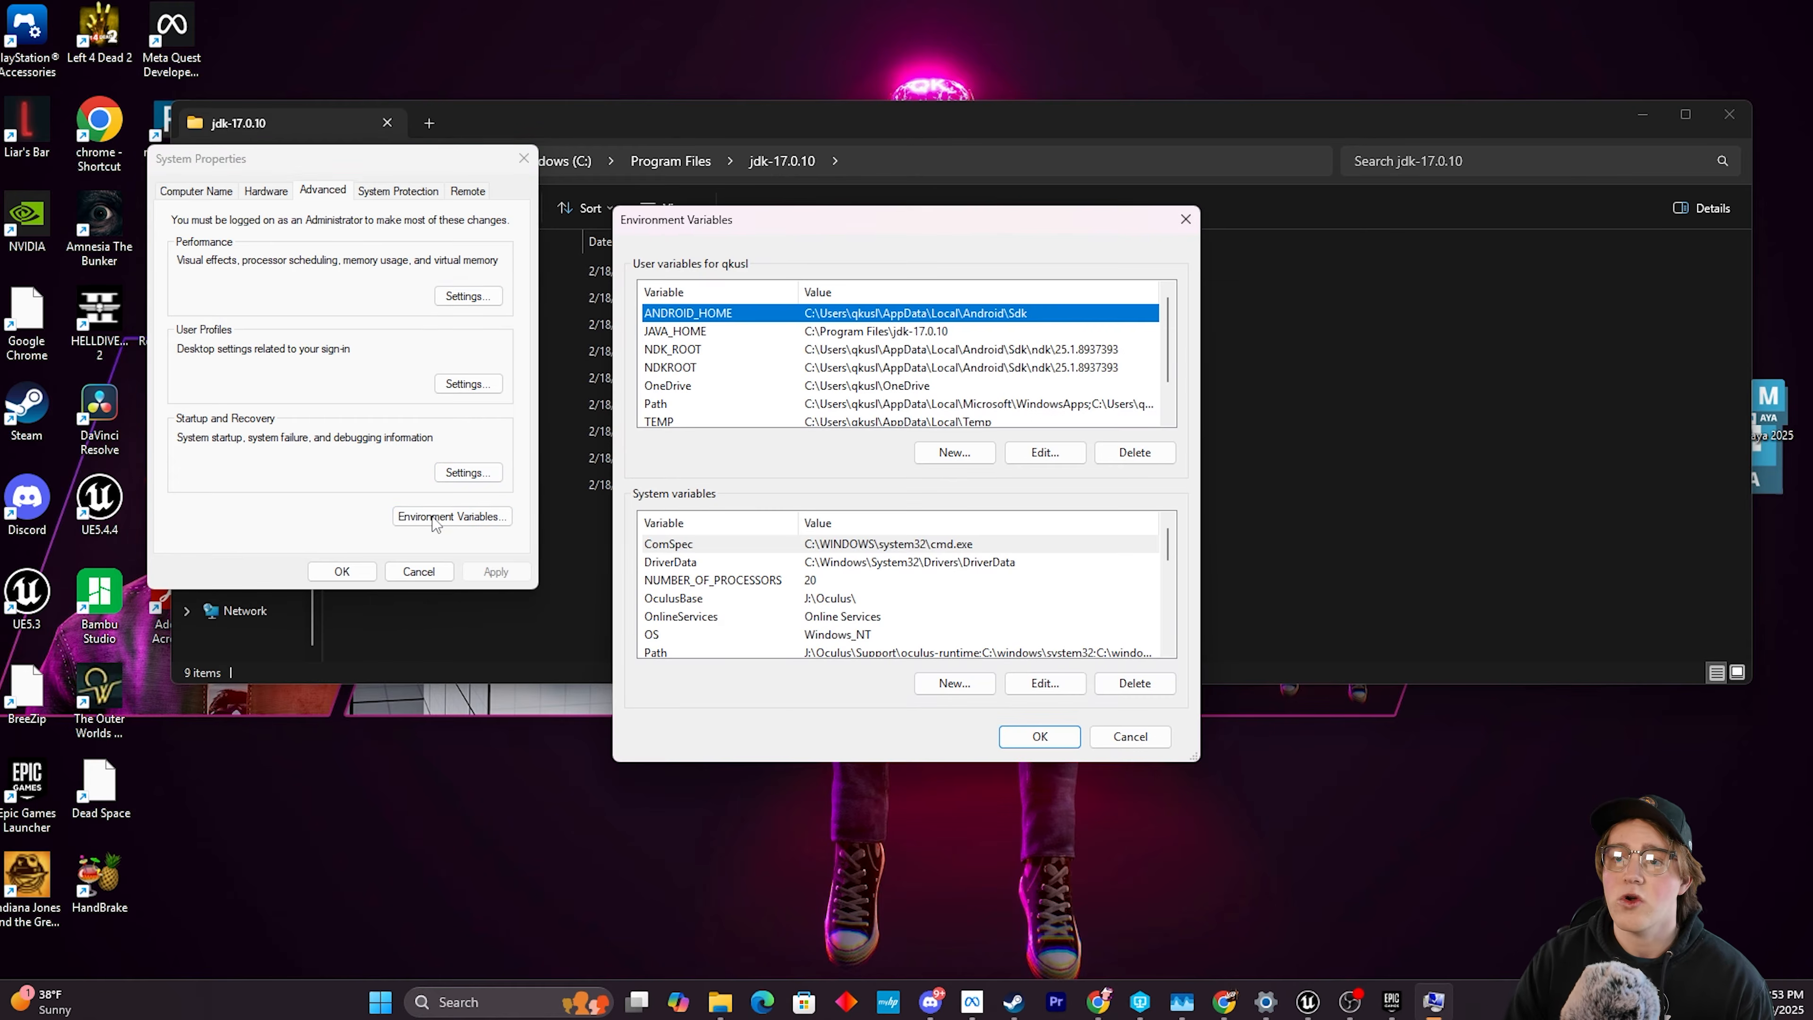
click(767, 332)
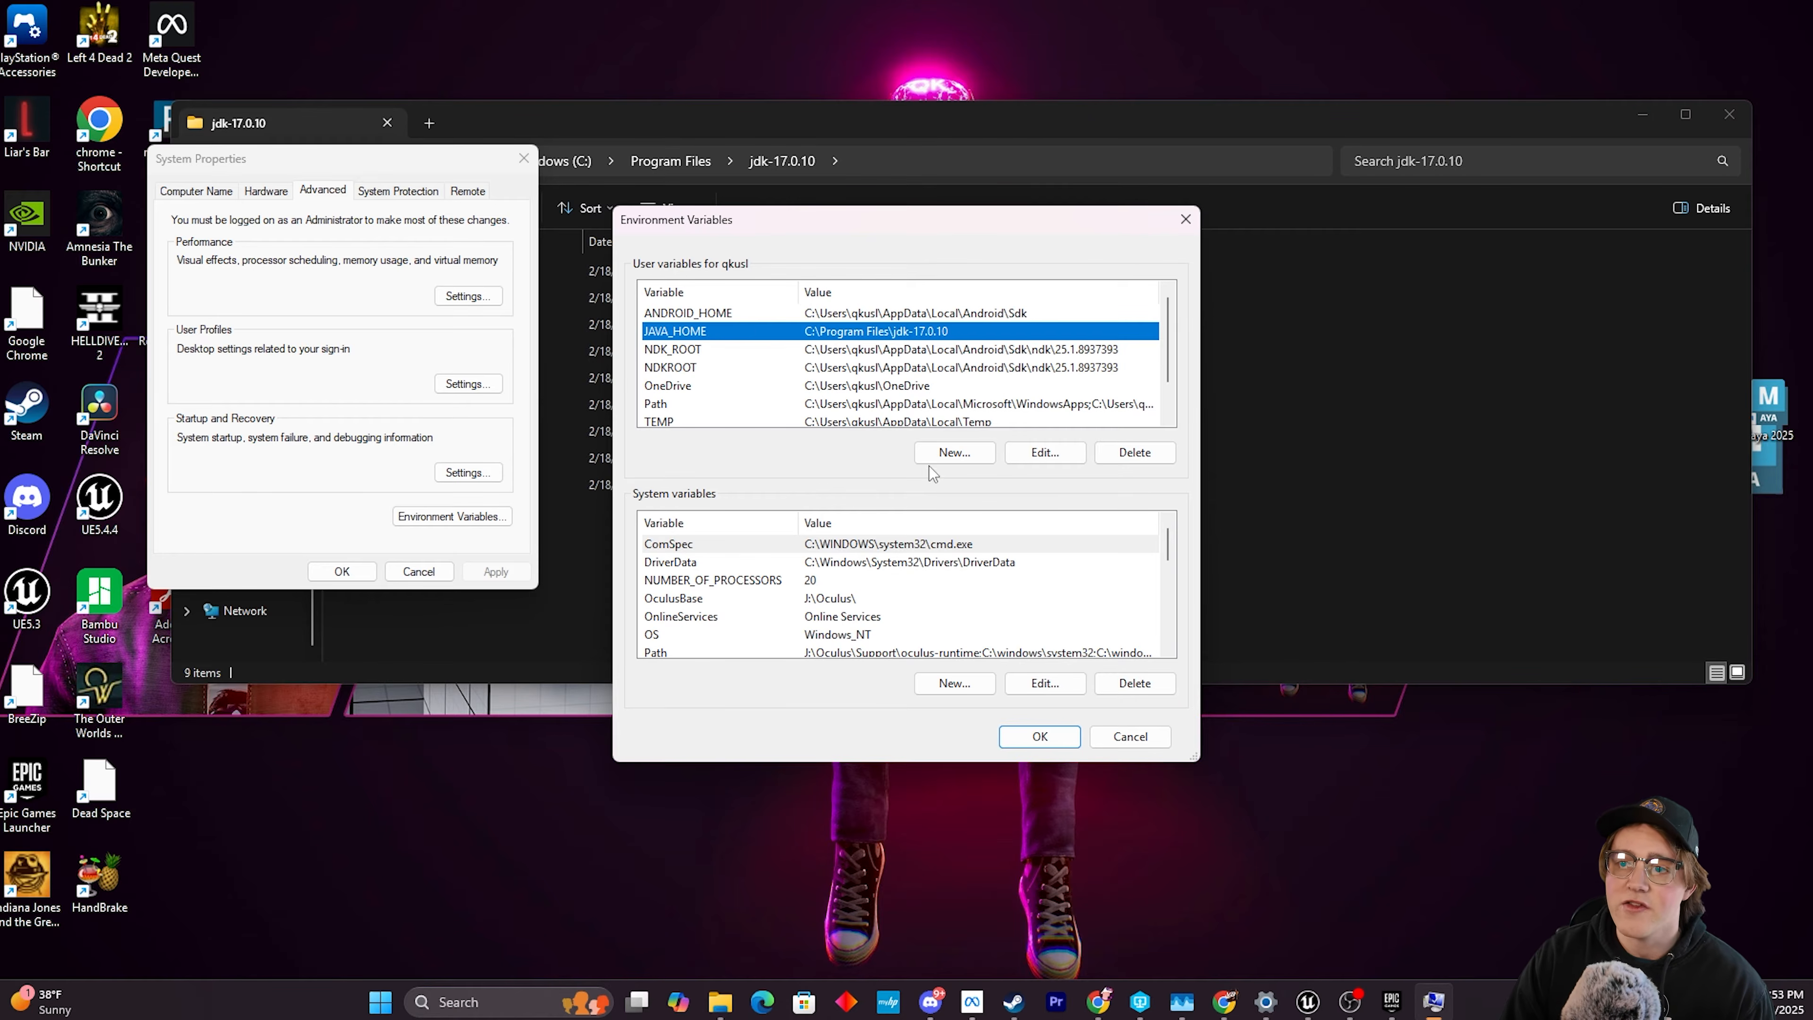
Fill in a new user variable named JAVA_HOME with the value C:\Program Files\jdk-17.0.10, and cancel it.
click(972, 453)
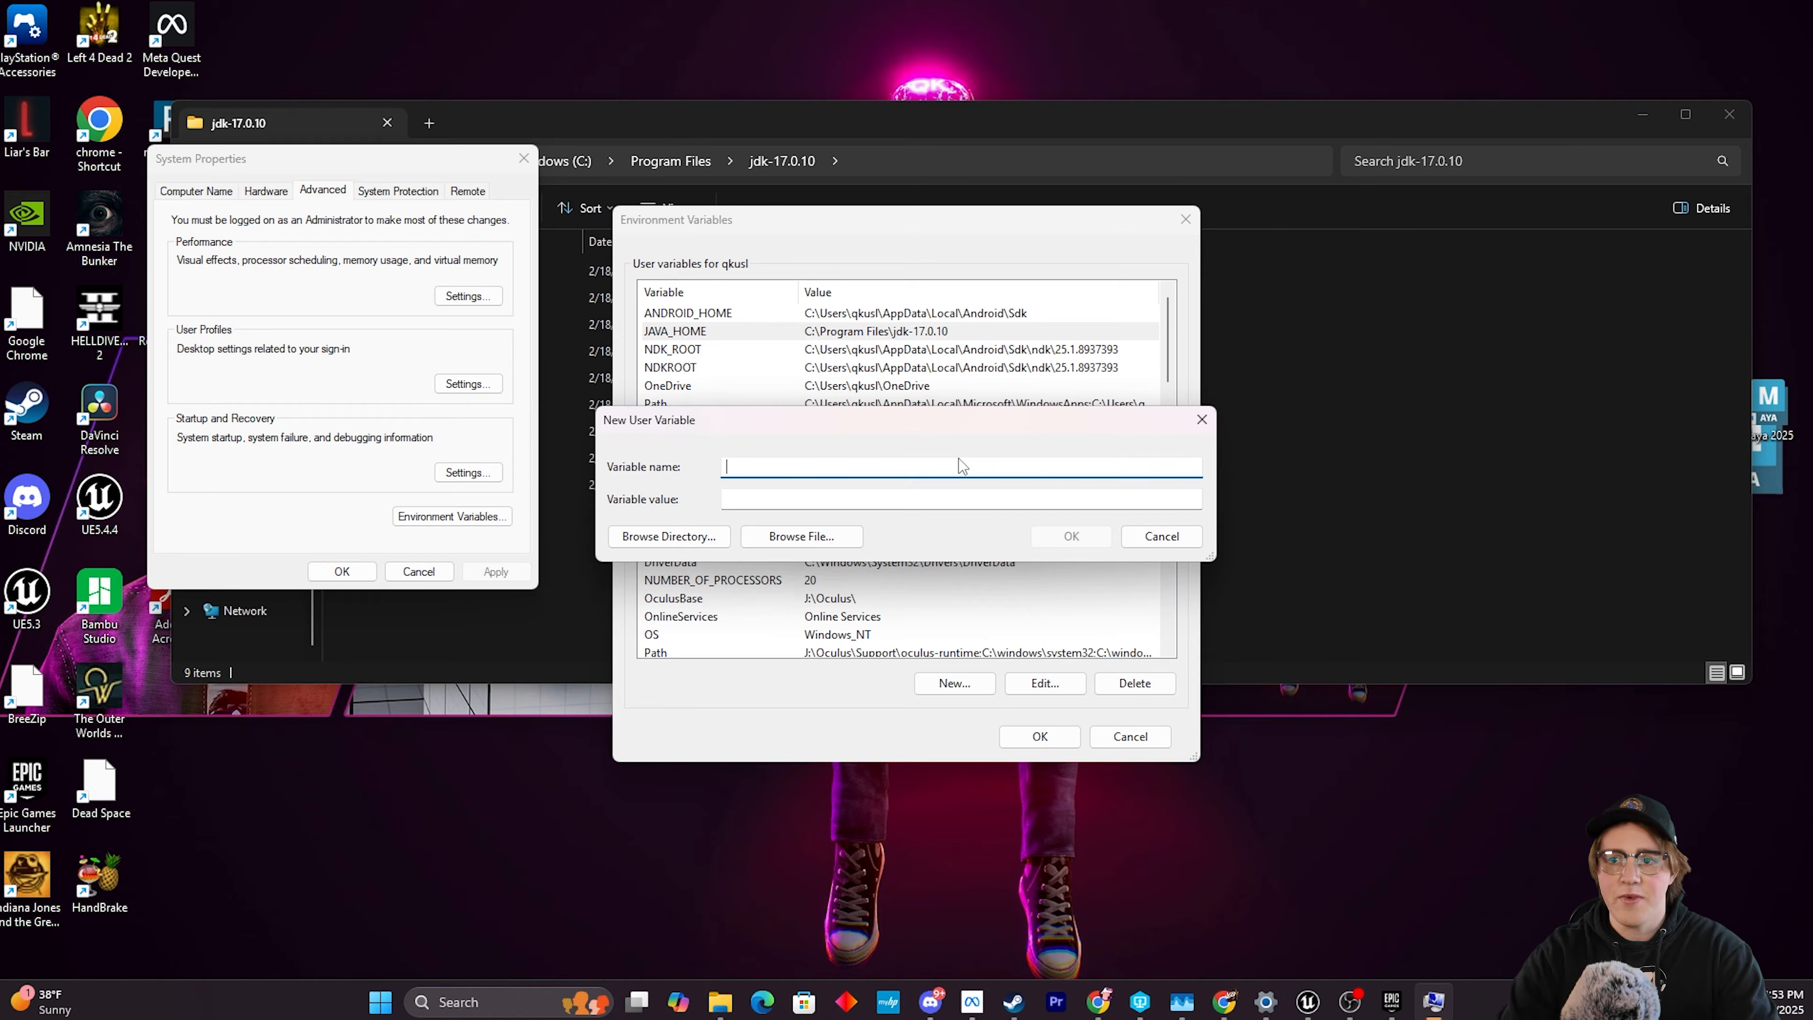
text(JAVA)
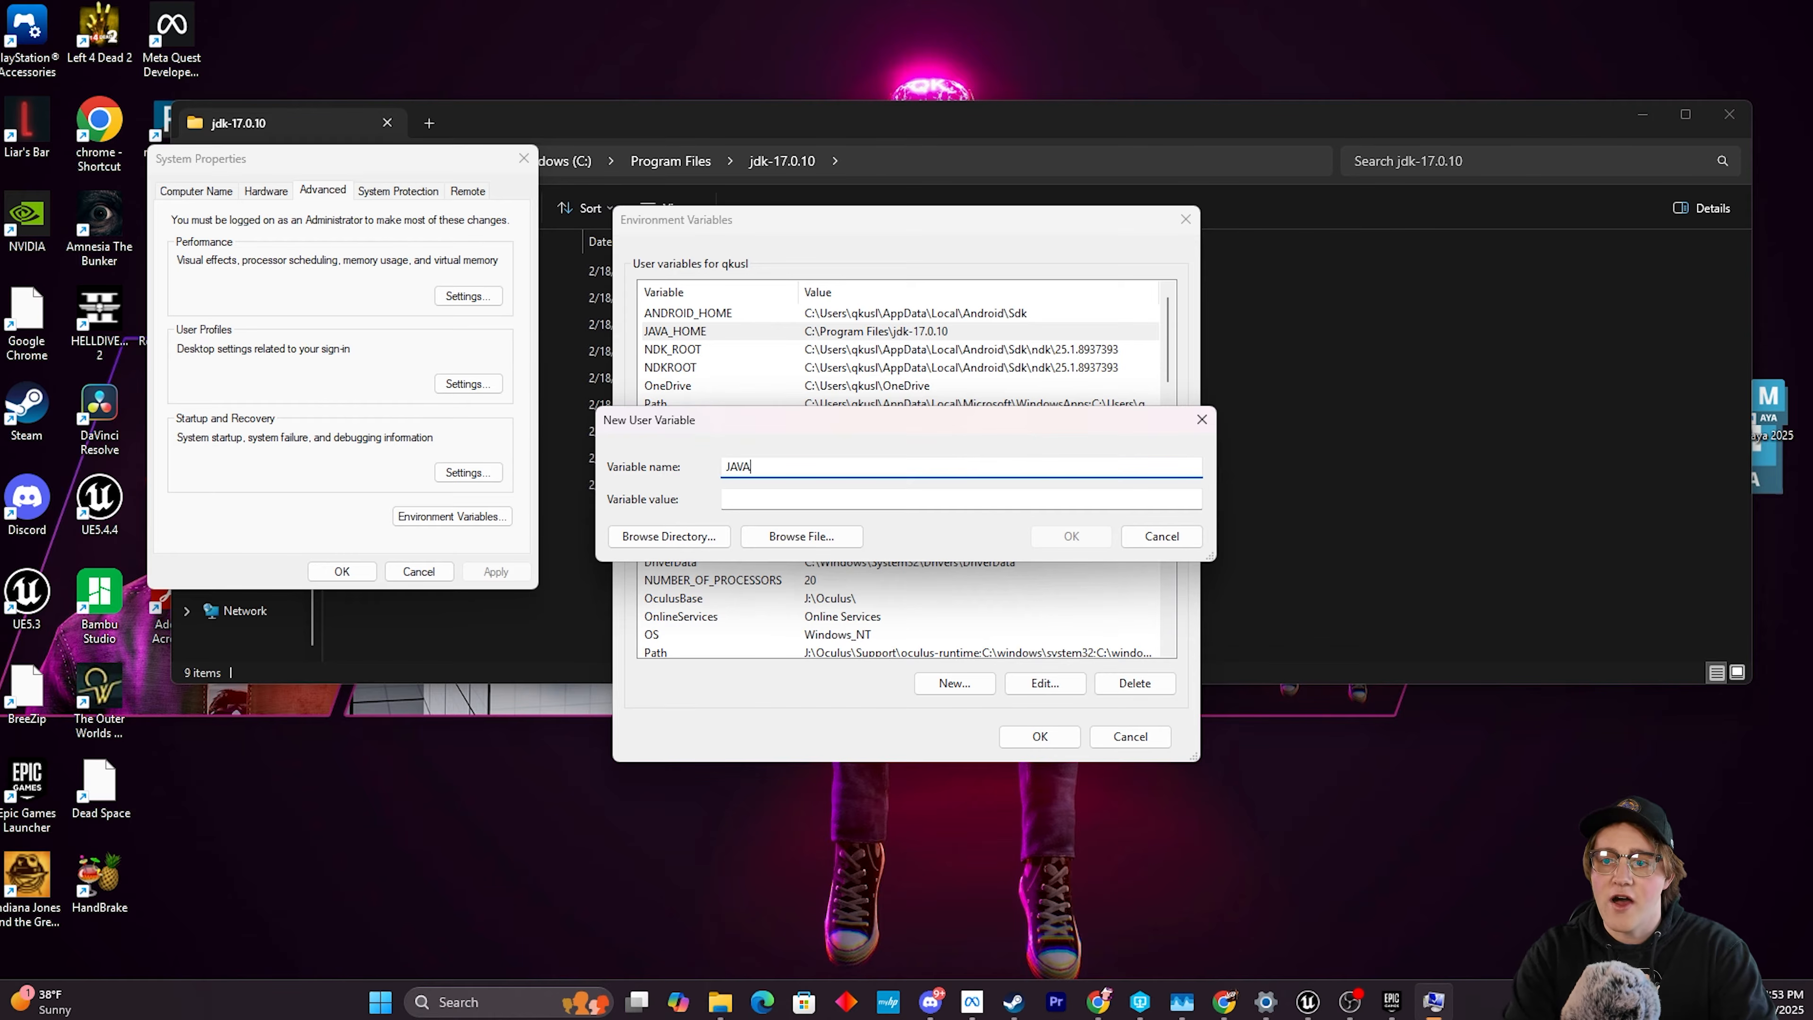
text(_Ho)
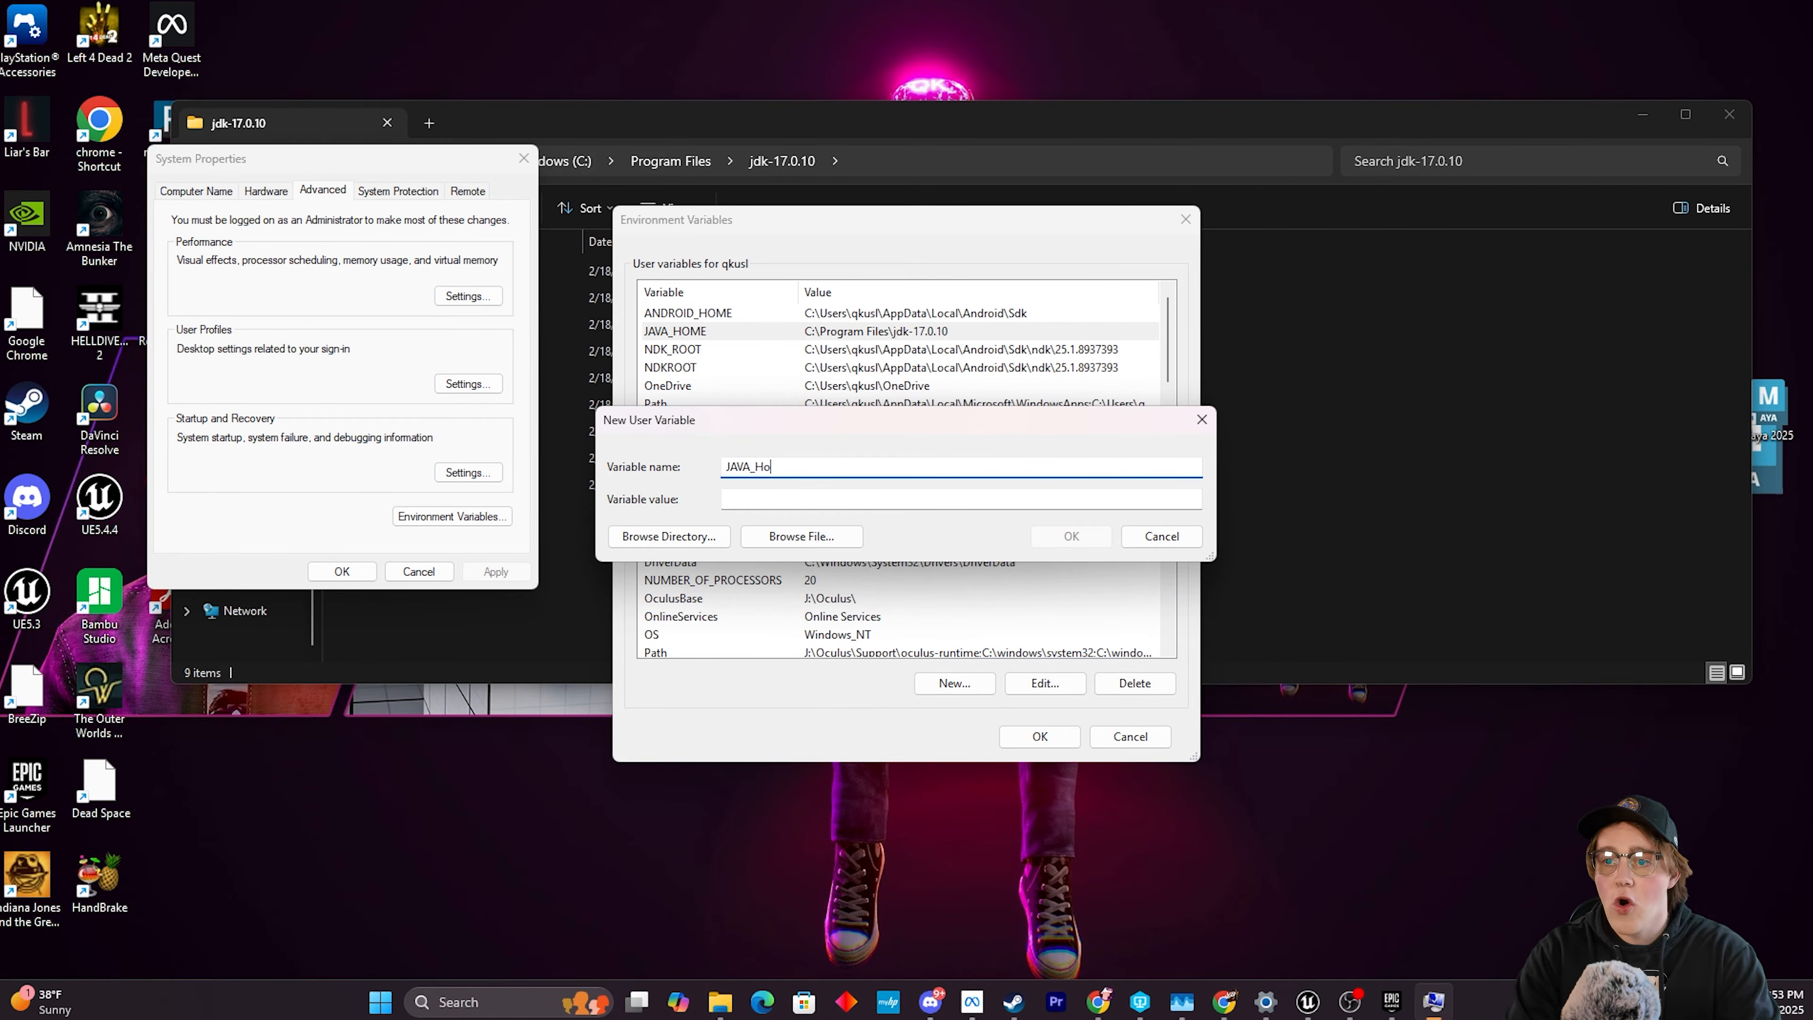
text(ME)
click(805, 504)
text(C:\Program Files\jdk-17.0.10)
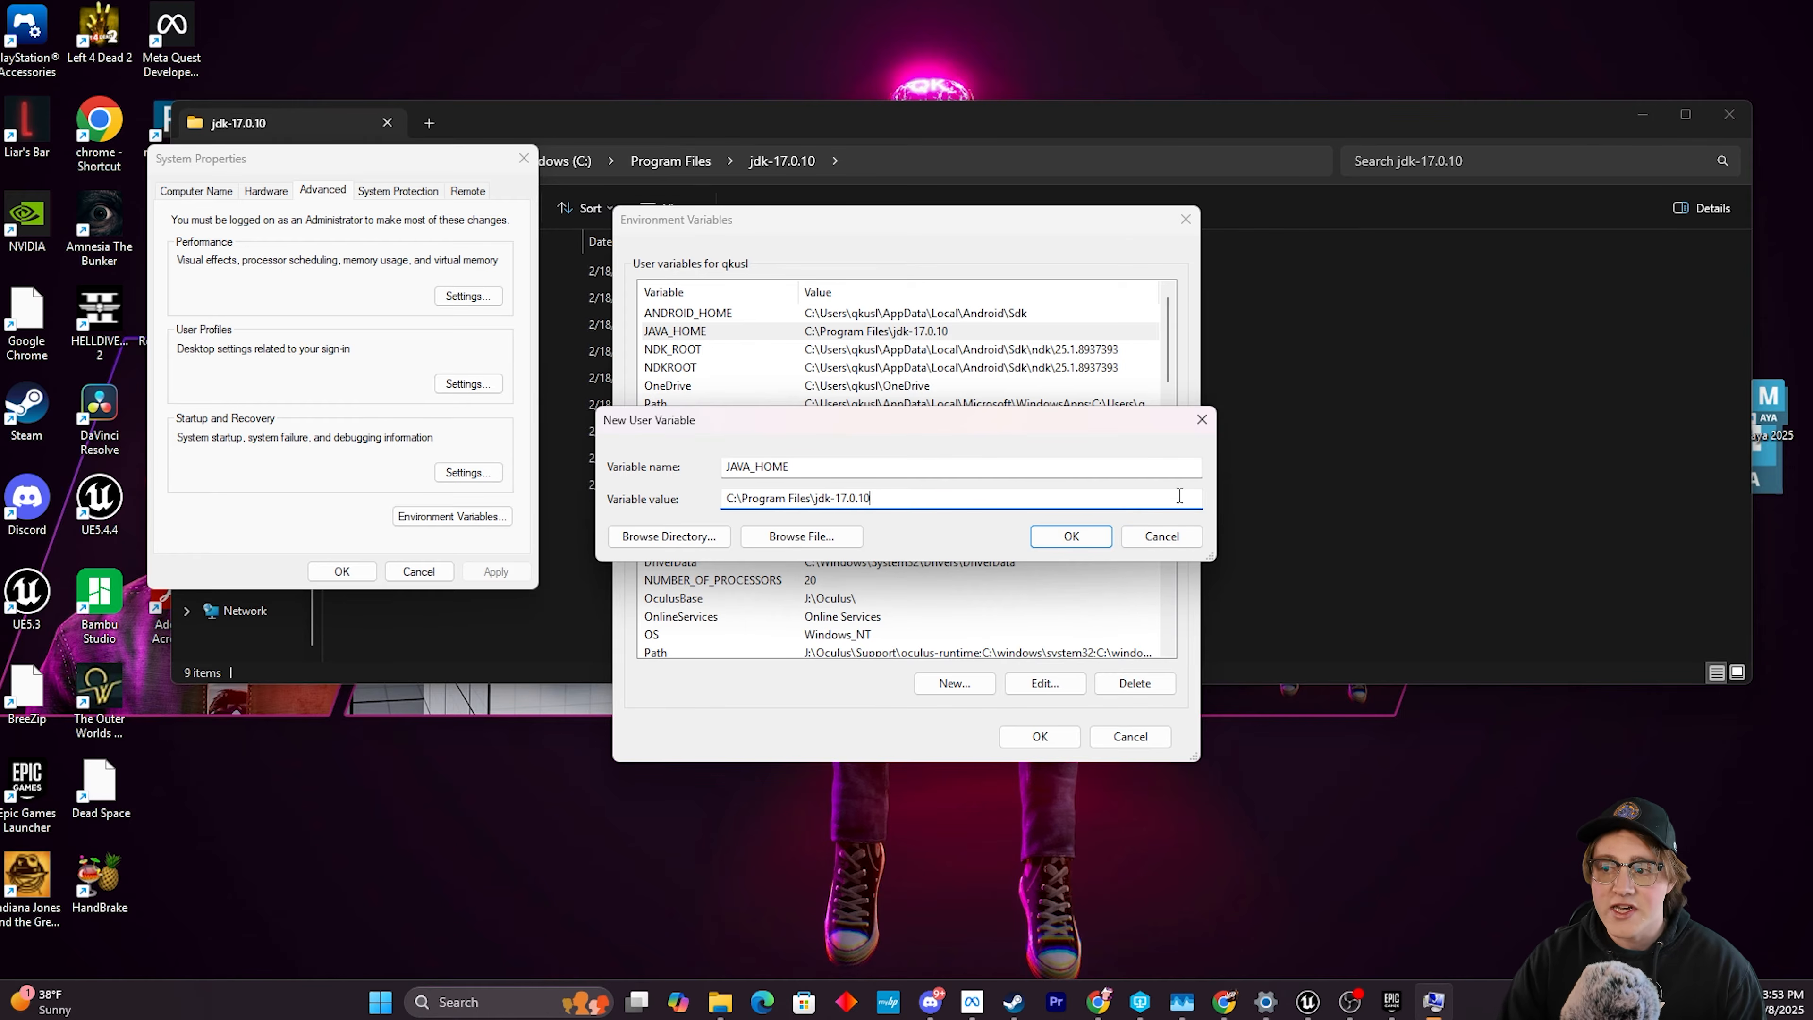
click(1168, 536)
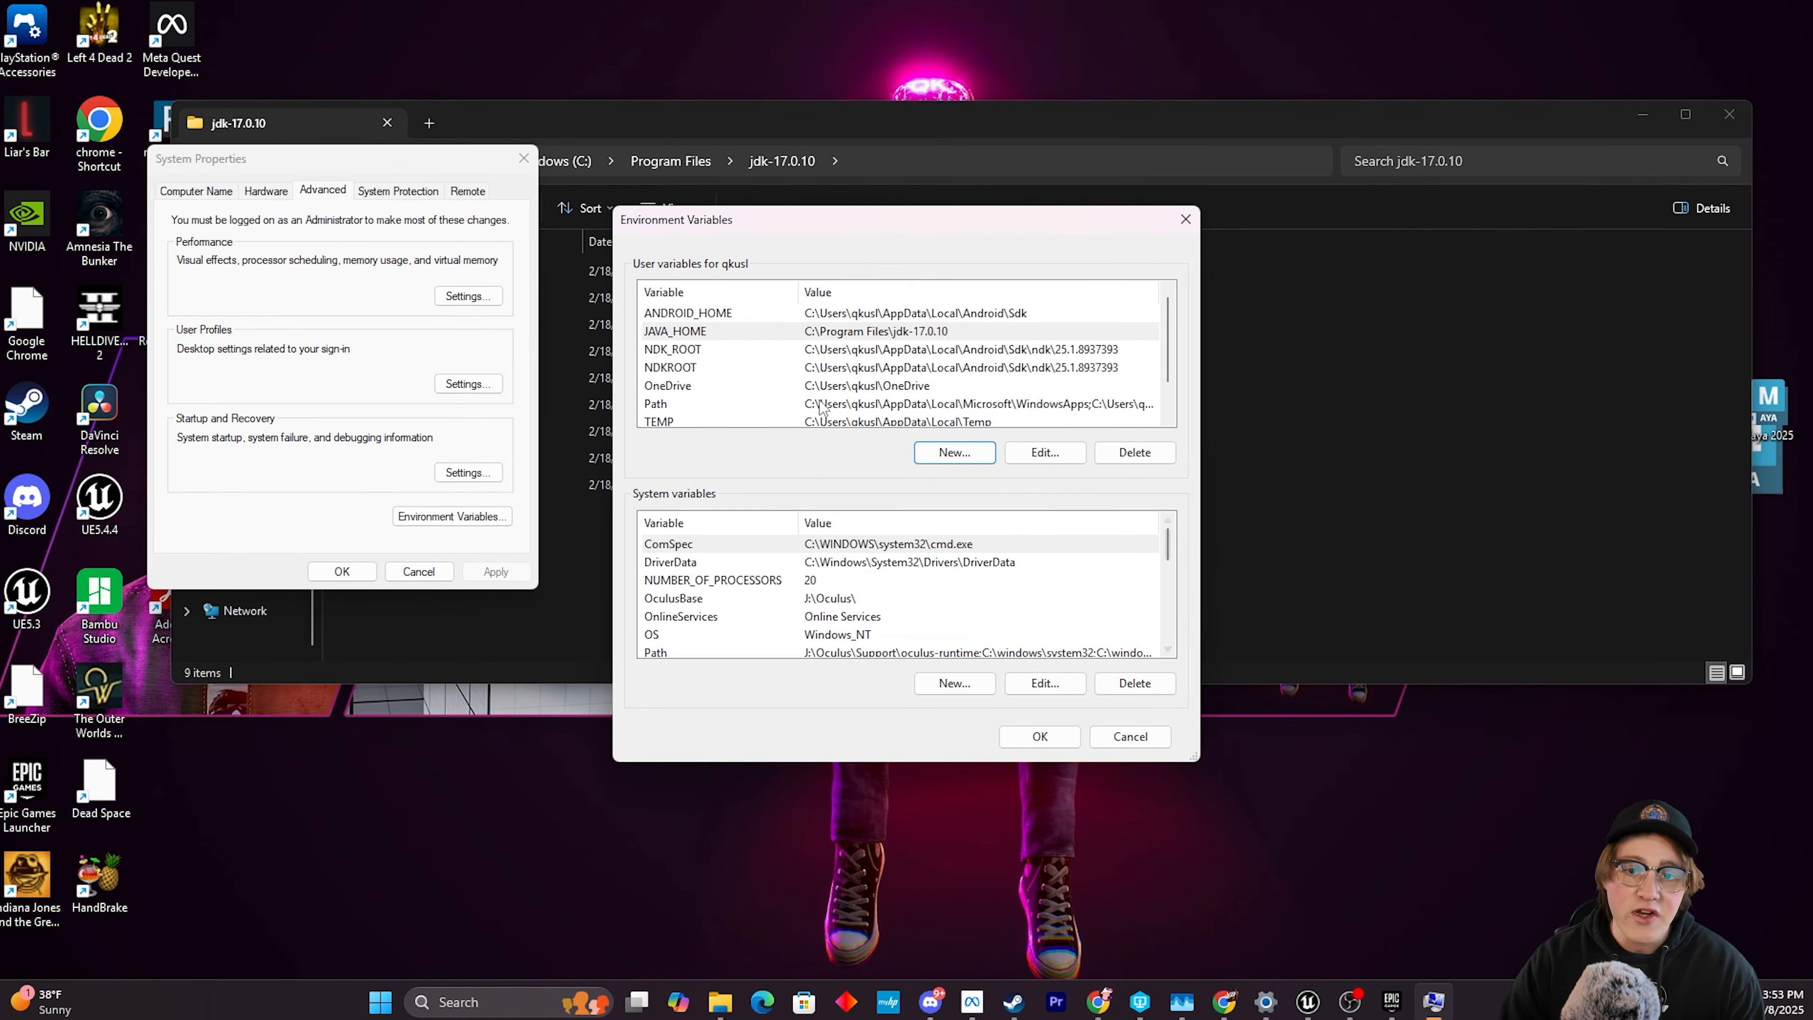
Dismiss the Environment Variables and System Properties dialogs without changes, and minimize the jdk-17.0.10 folder window.
click(1144, 741)
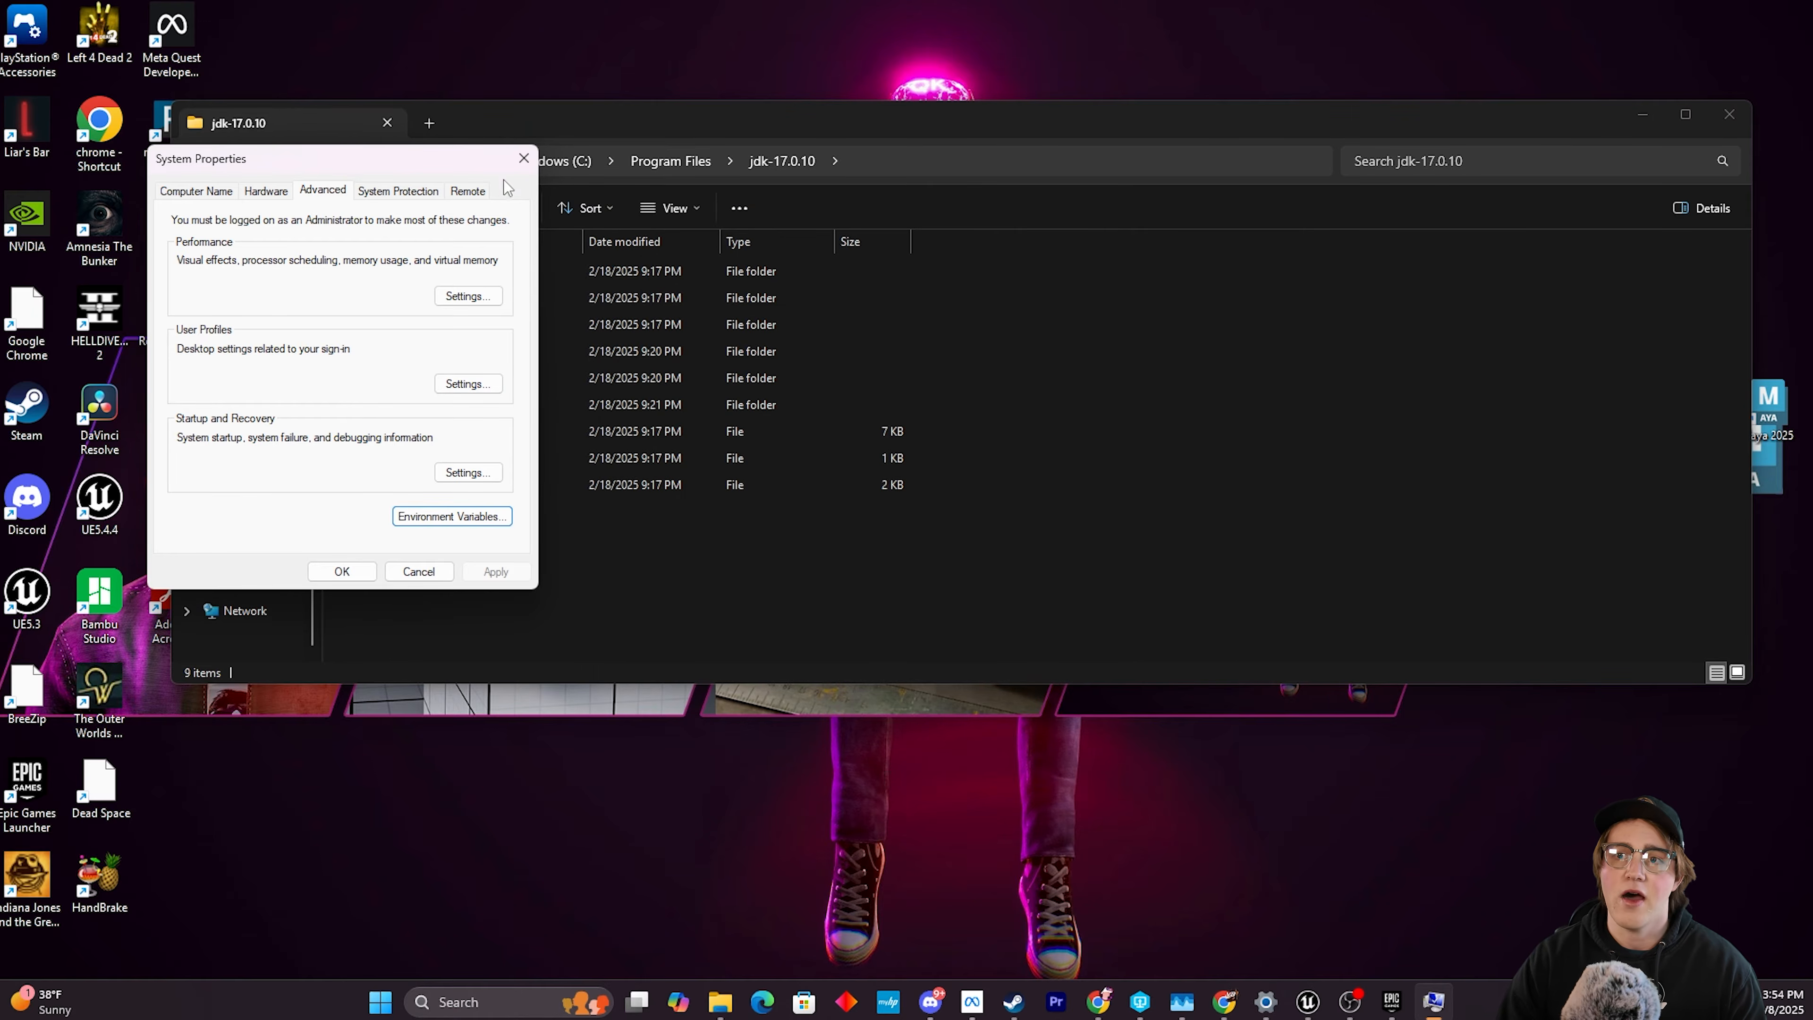
click(523, 157)
click(528, 161)
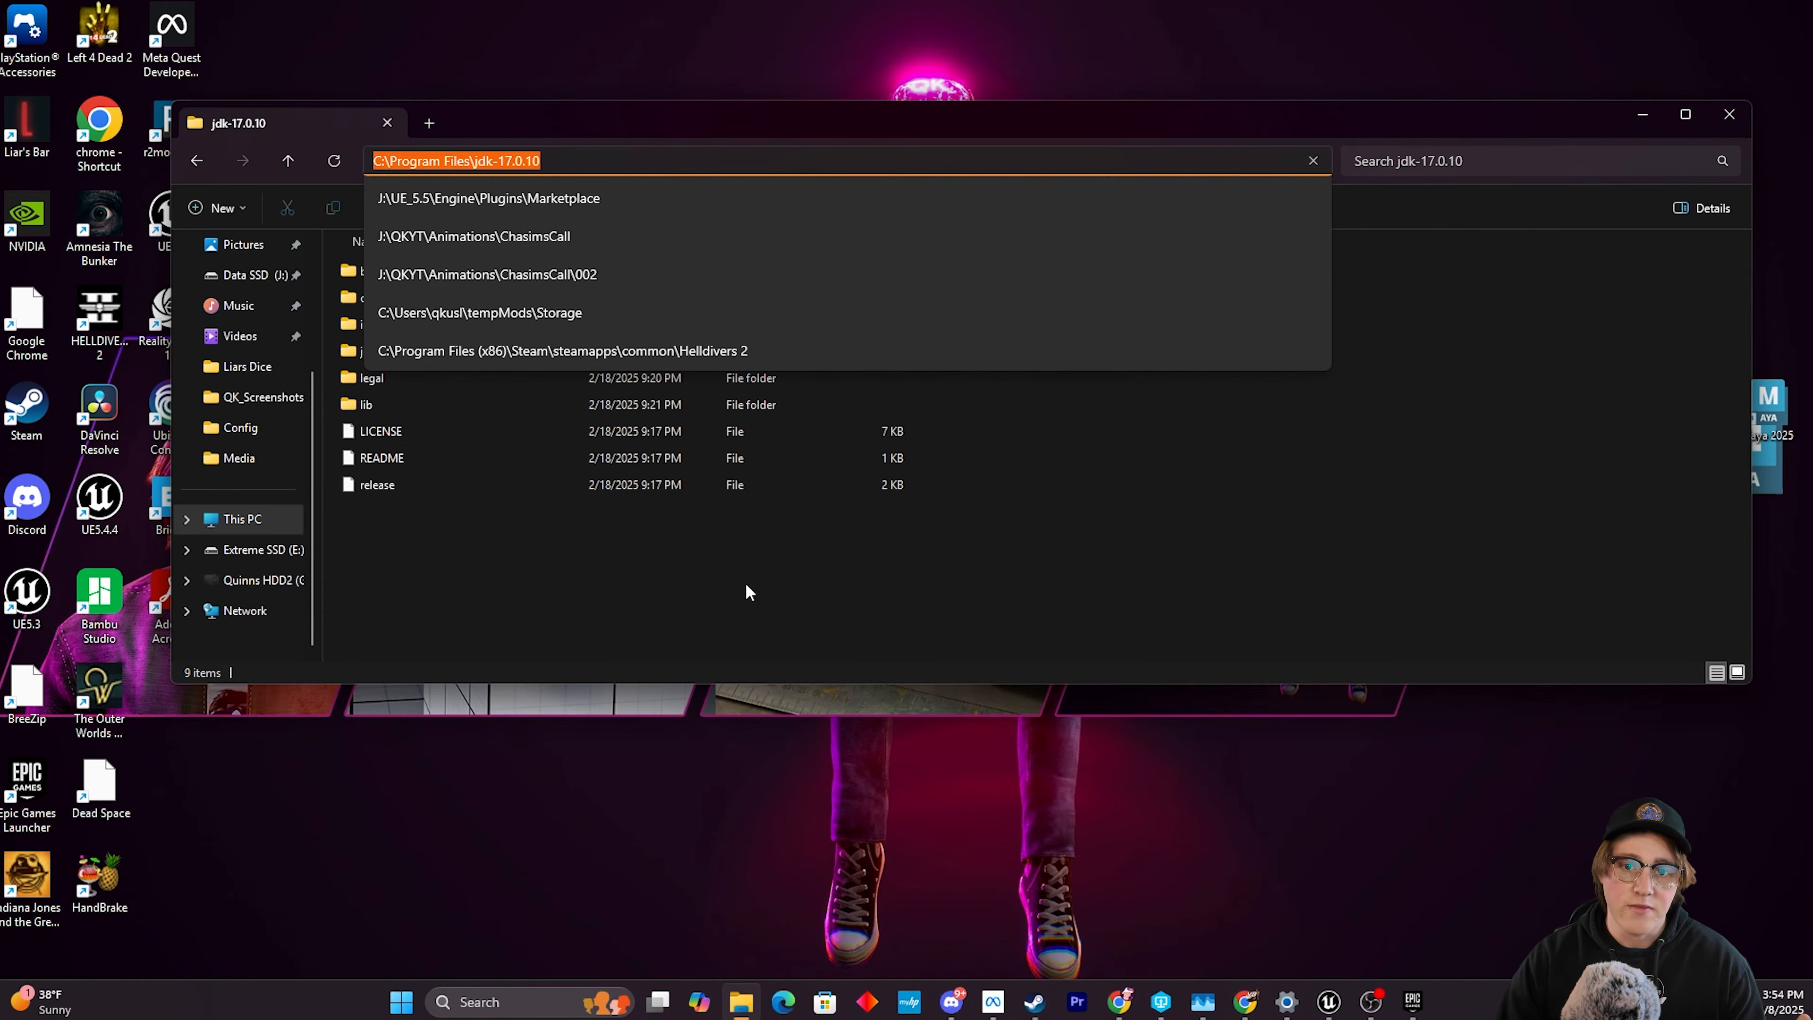
click(747, 591)
click(1642, 115)
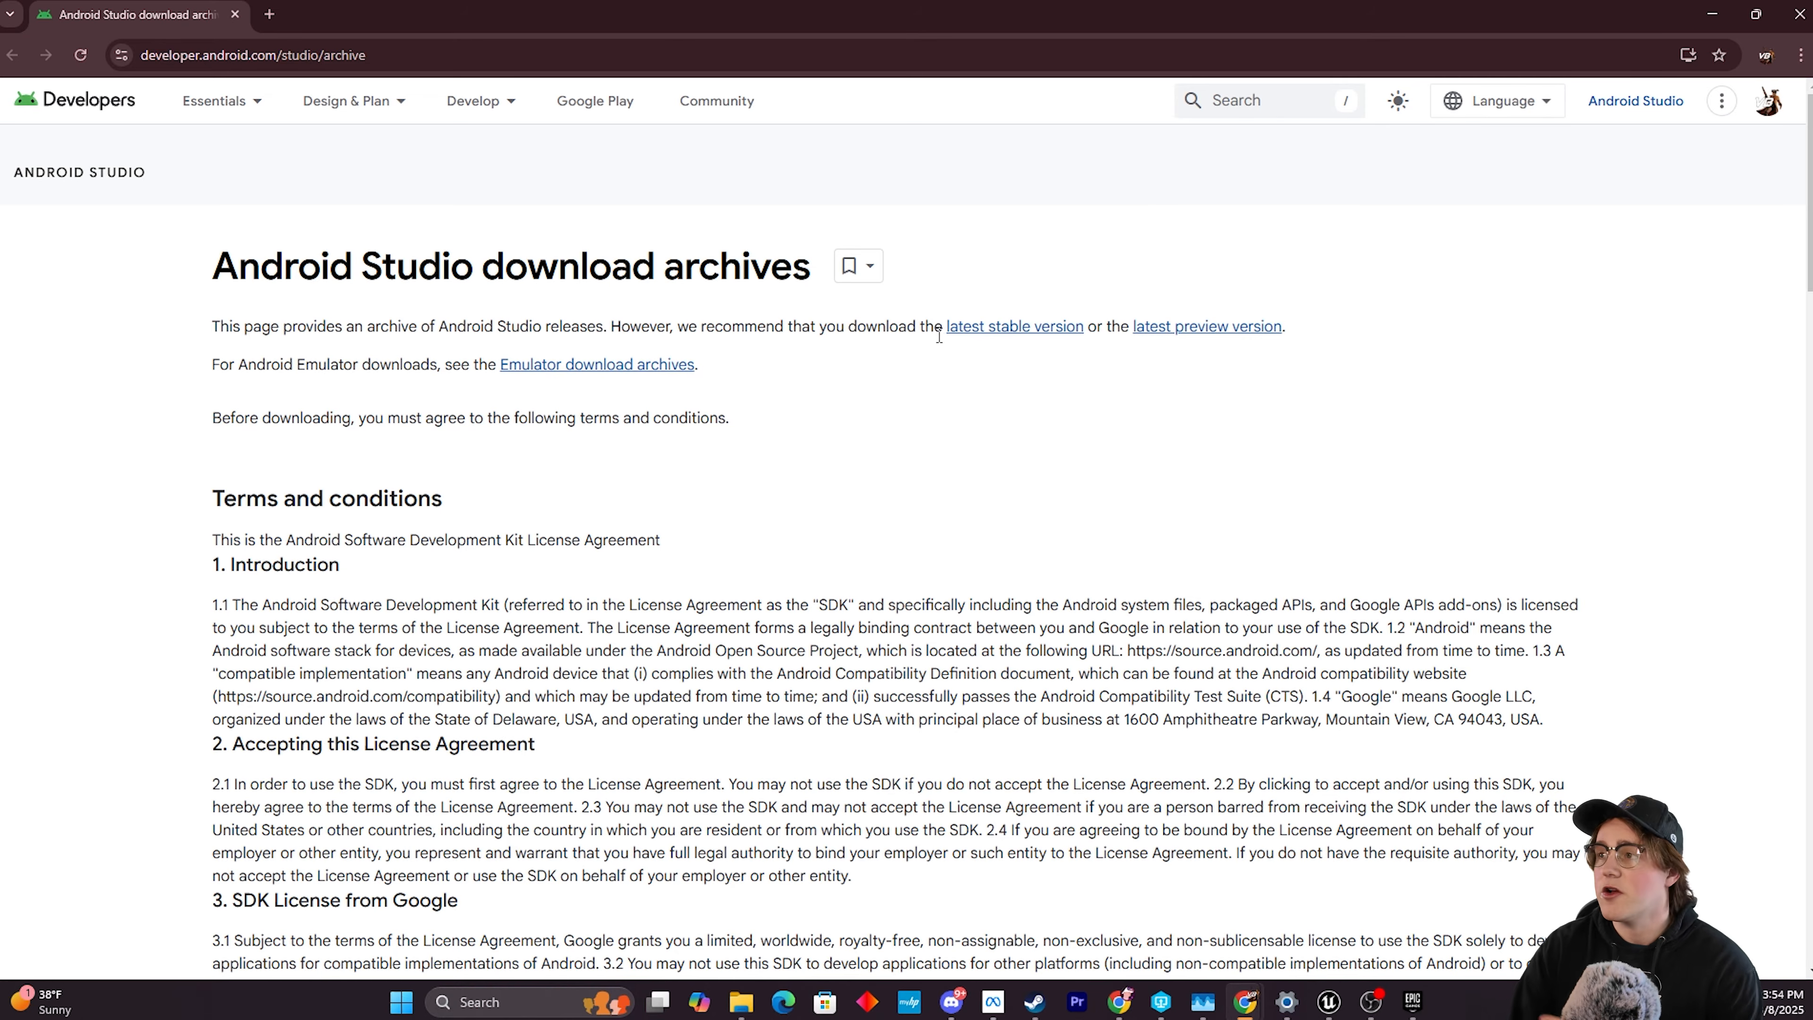
Agree to the Android SDK license terms on the Android Studio download archives page.
scroll(1571, 331, down, 20)
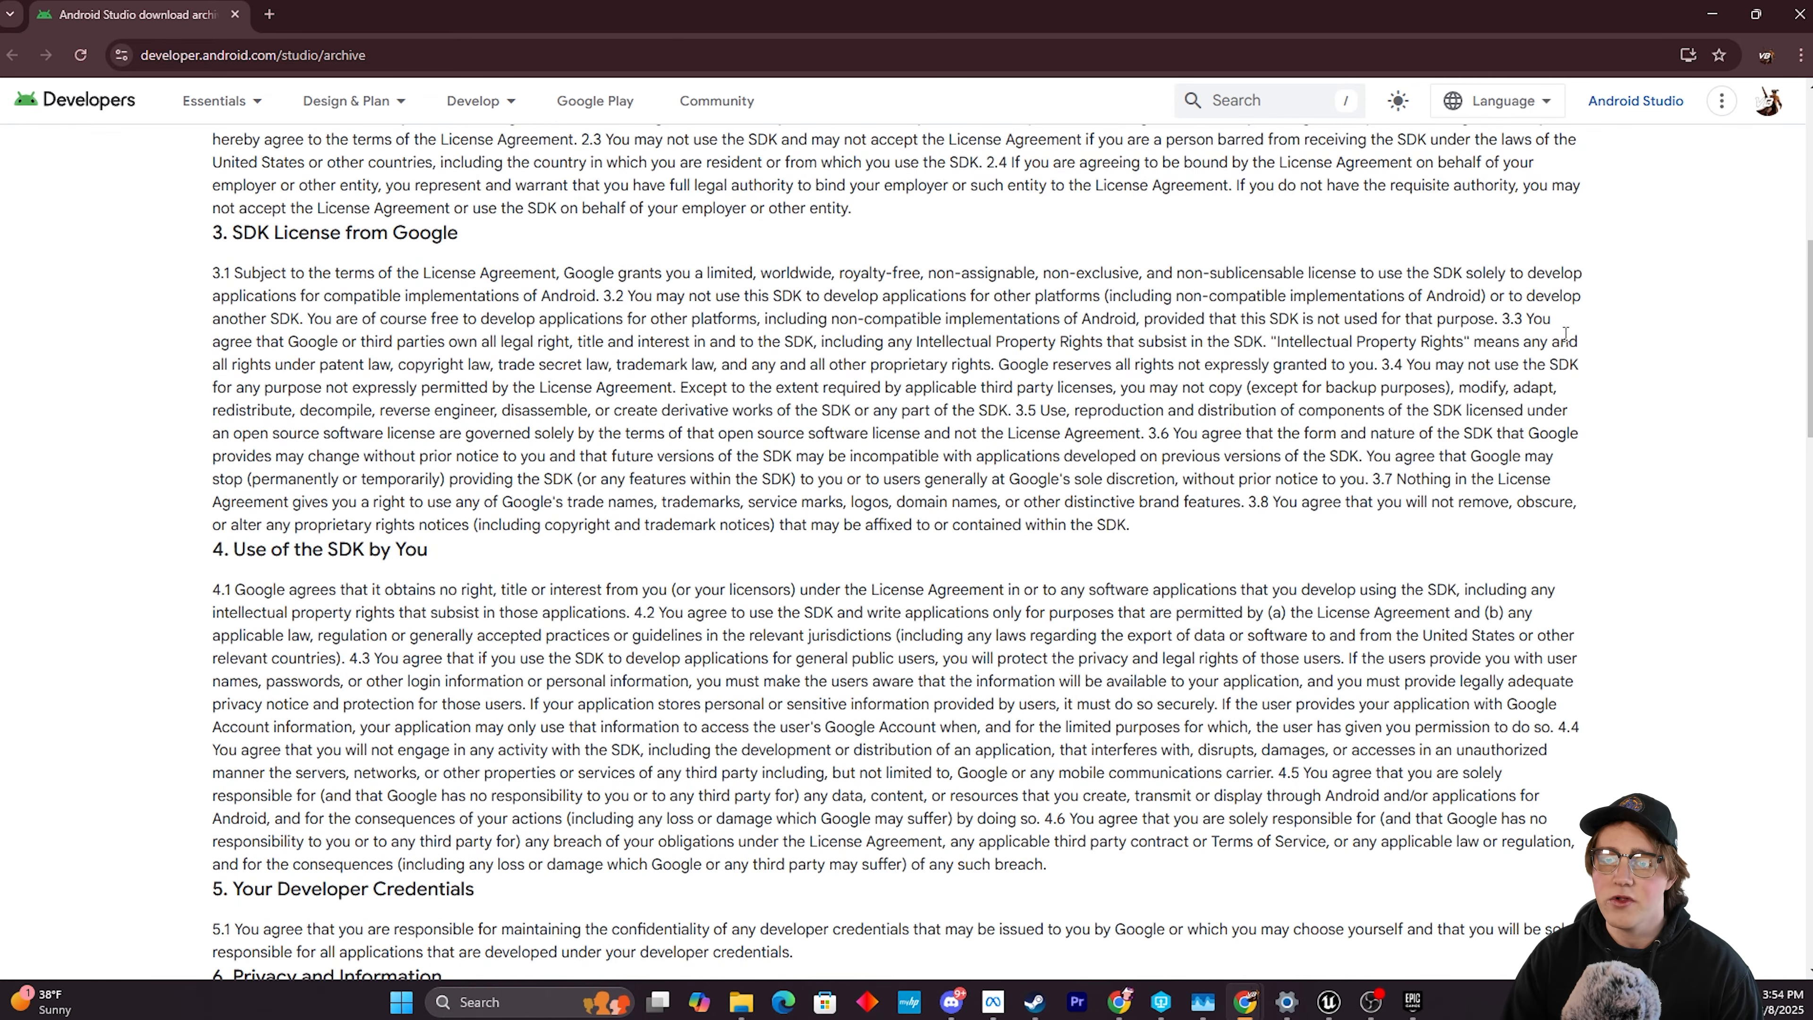
scroll(1577, 349, up, 20)
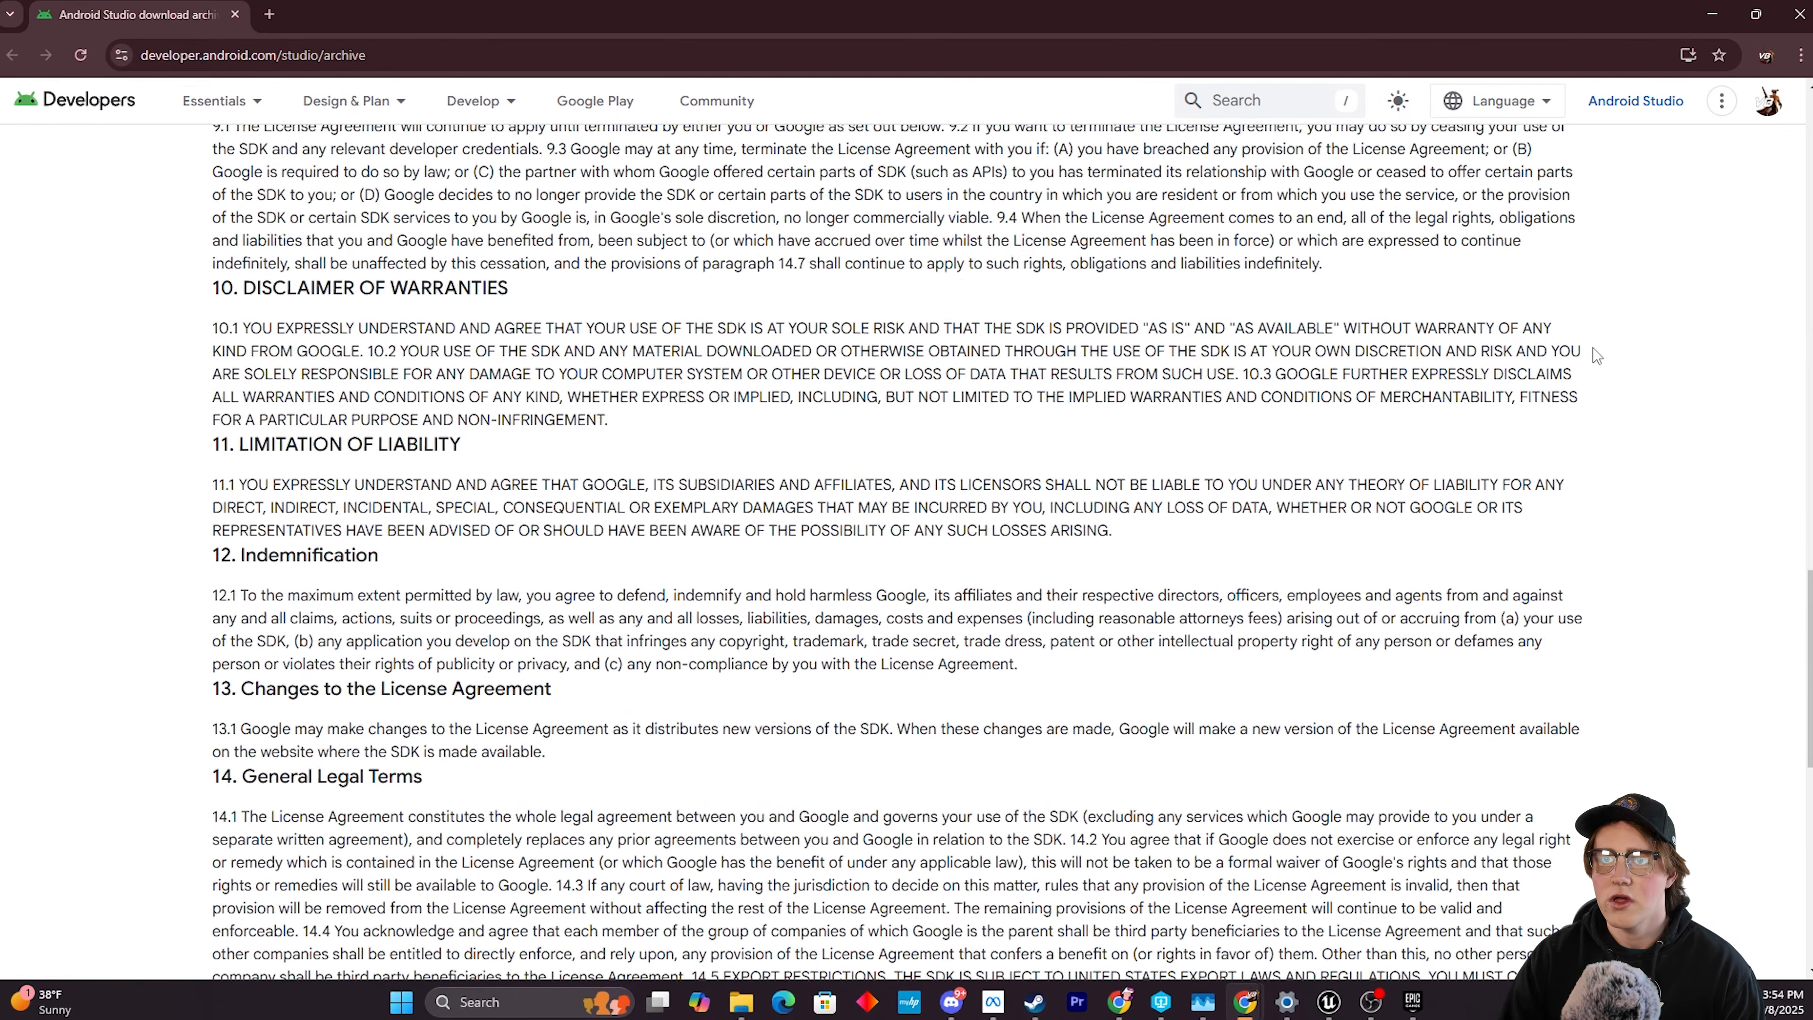
scroll(1586, 356, down, 20)
scroll(769, 295, up, 5)
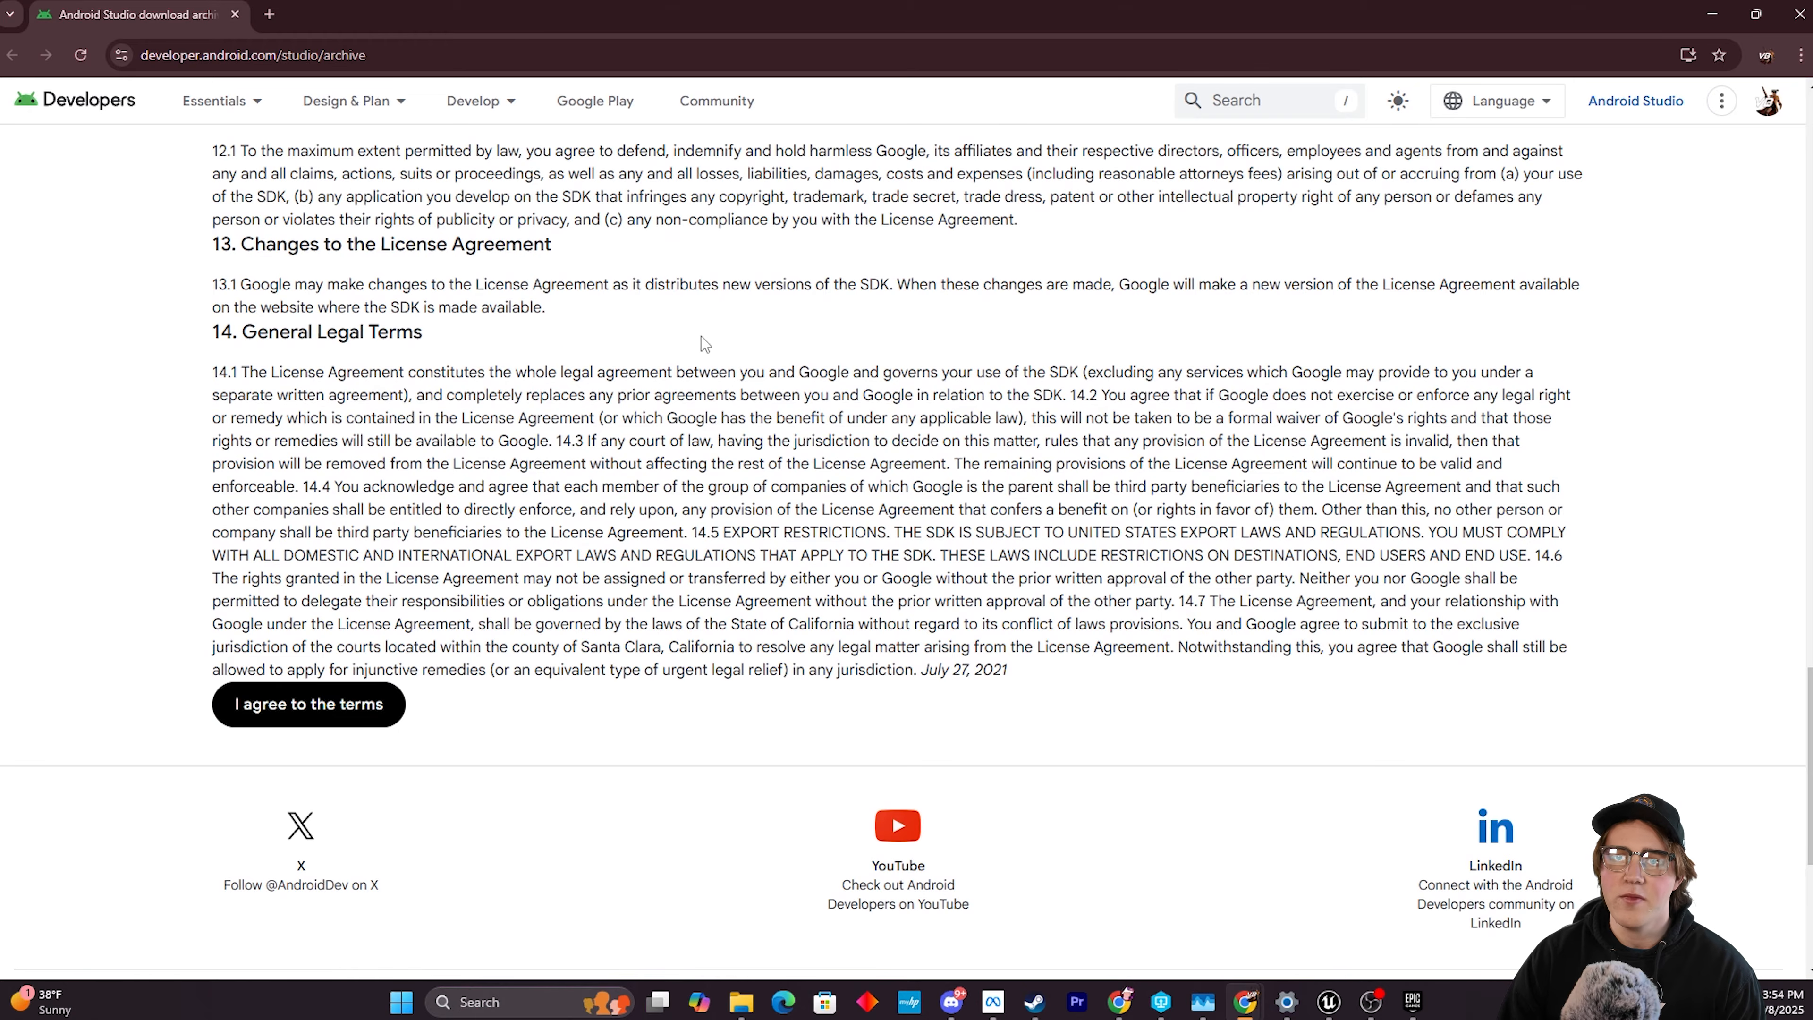
click(372, 684)
Find Android Studio Flamingo | 2022.2.1 Patch 2, dated May 24, 2023, in the release archive and expand its download list.
scroll(755, 412, up, 20)
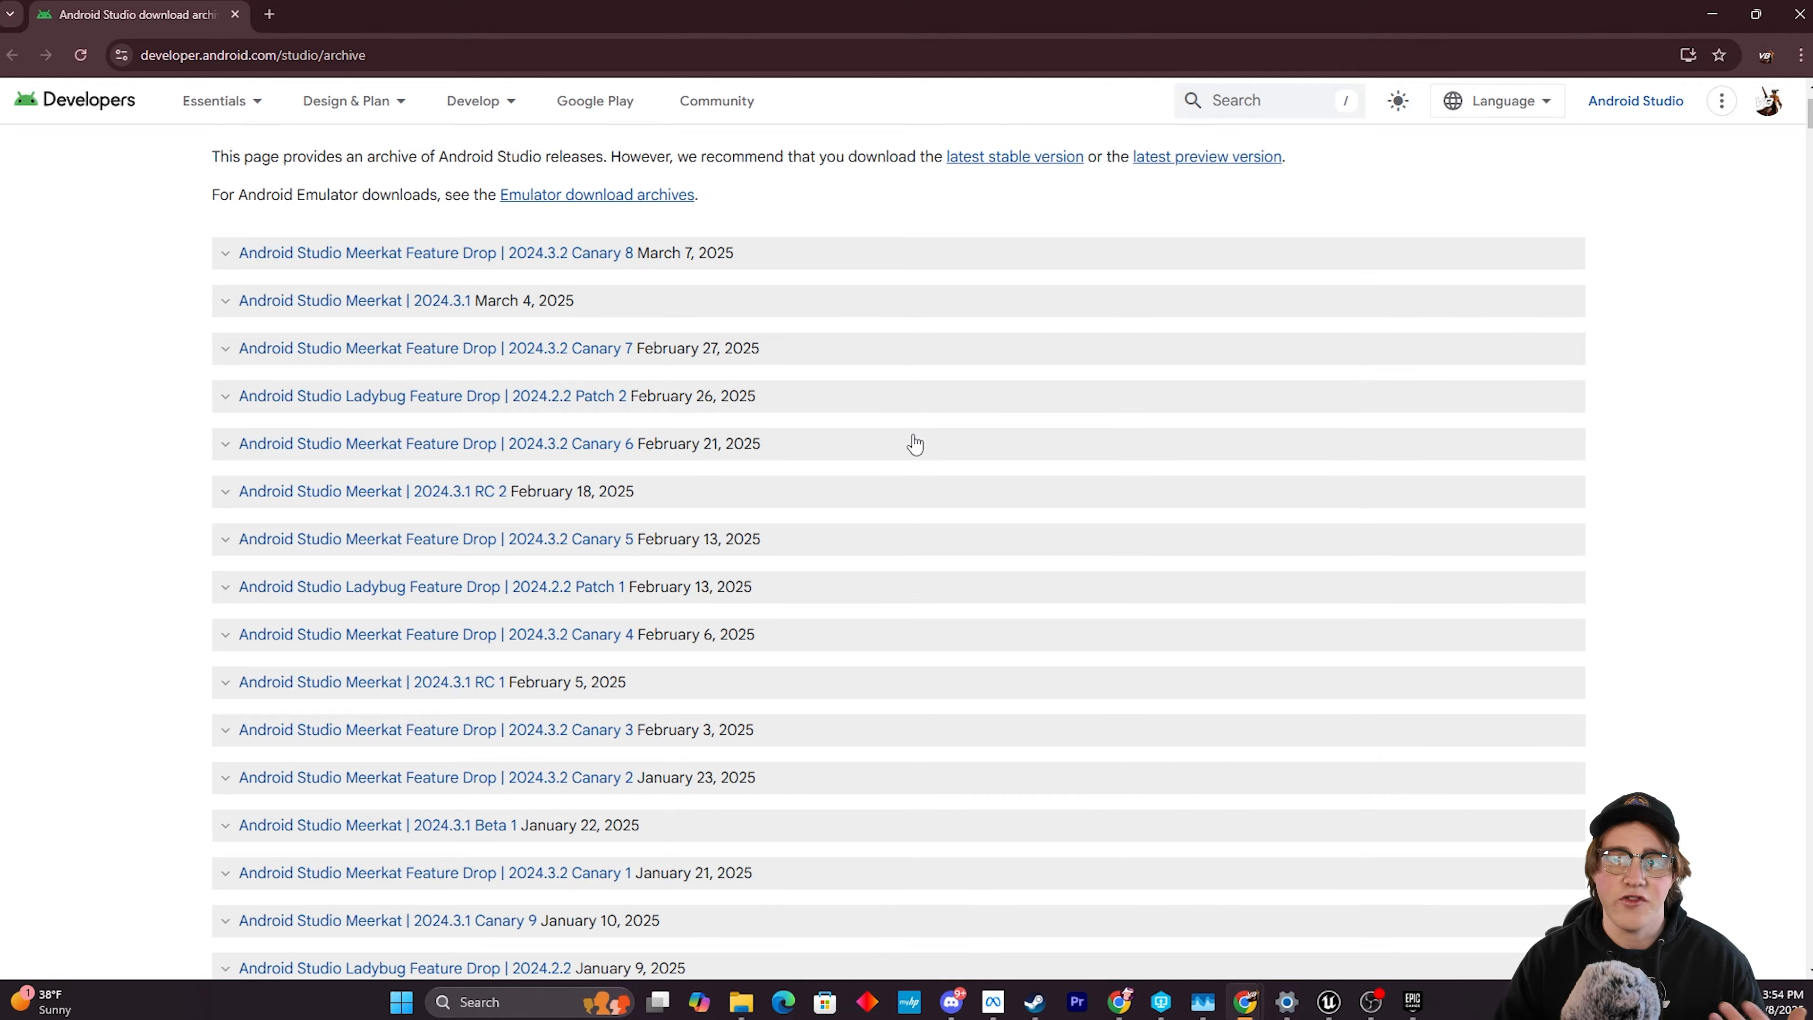
scroll(914, 444, up, 3)
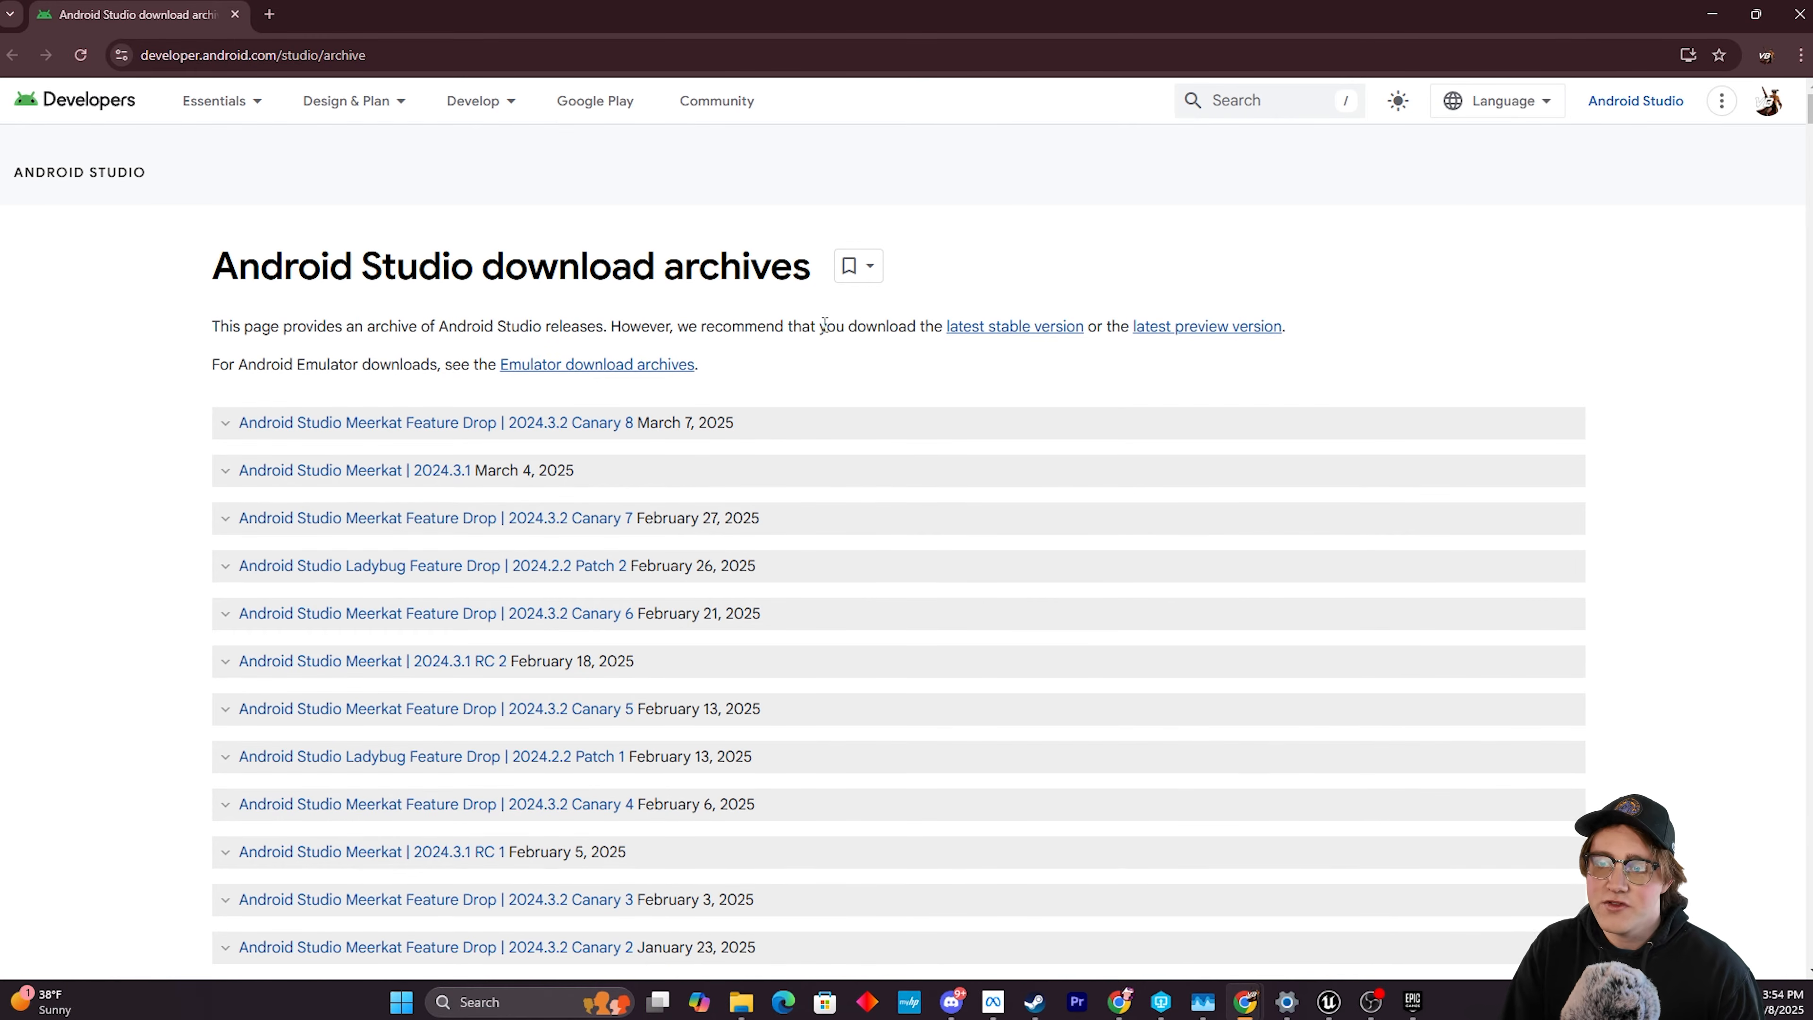
scroll(863, 454, down, 3)
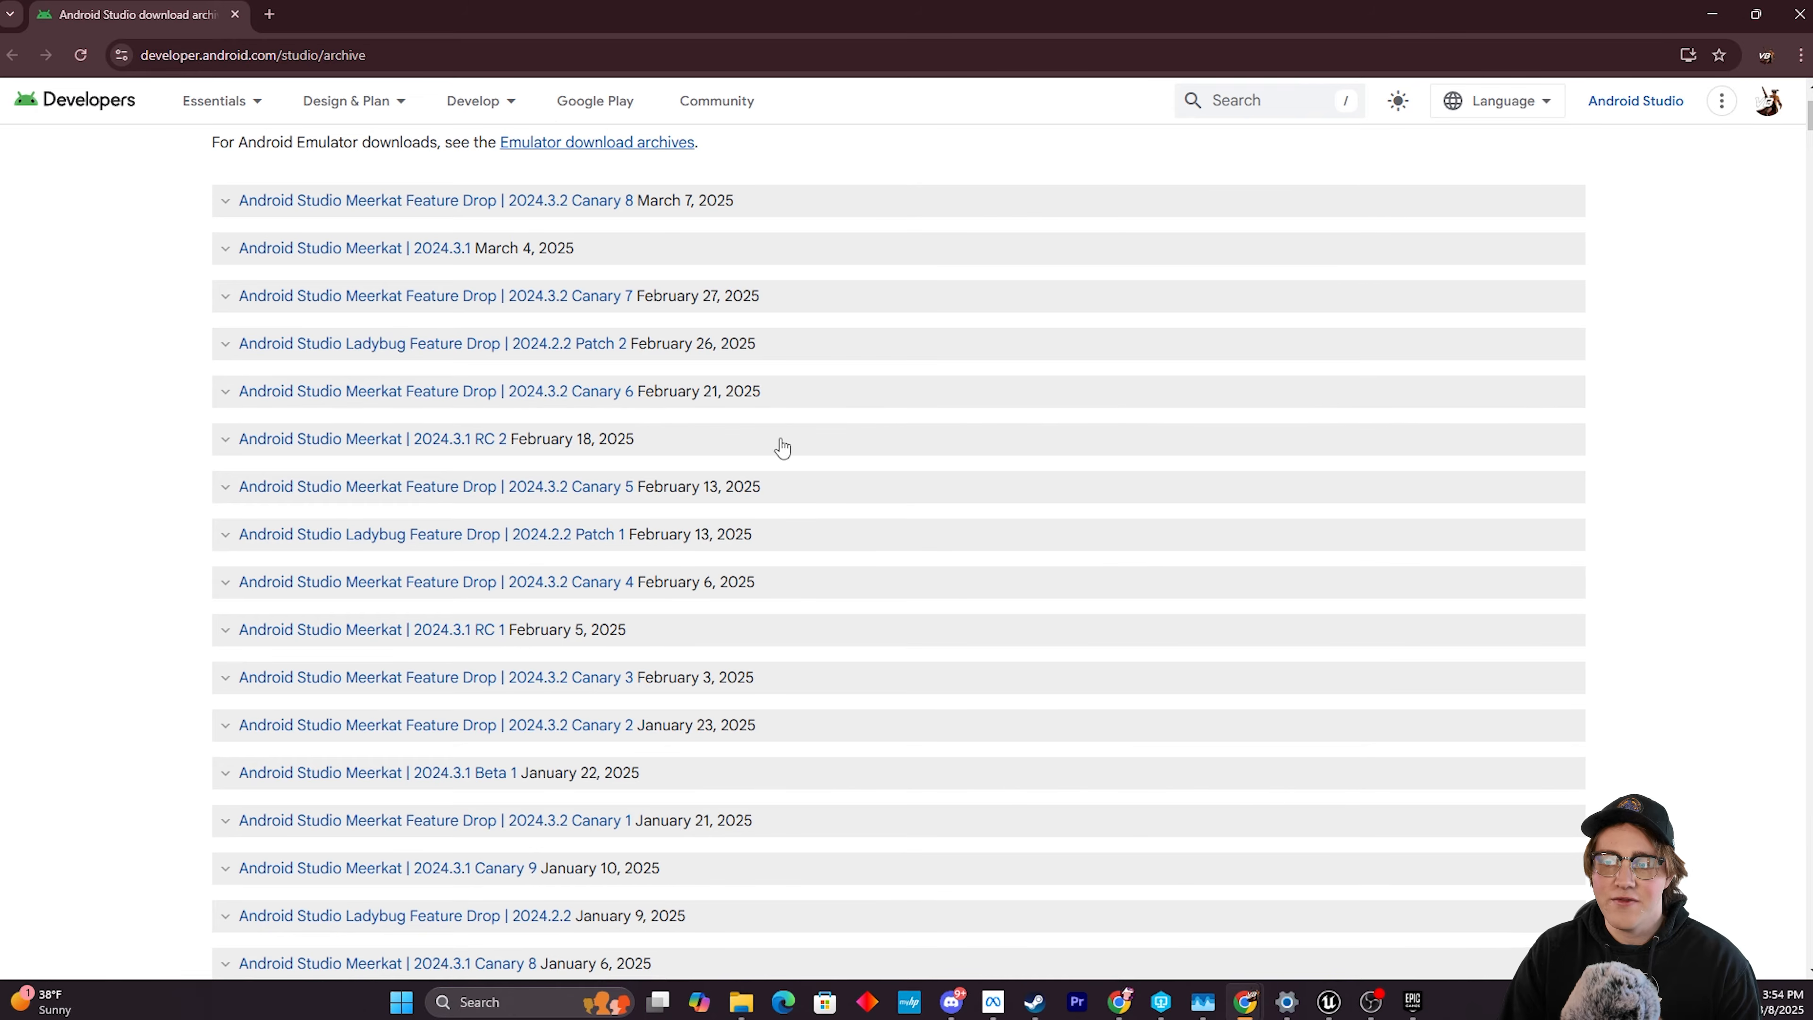
scroll(1031, 618, down, 20)
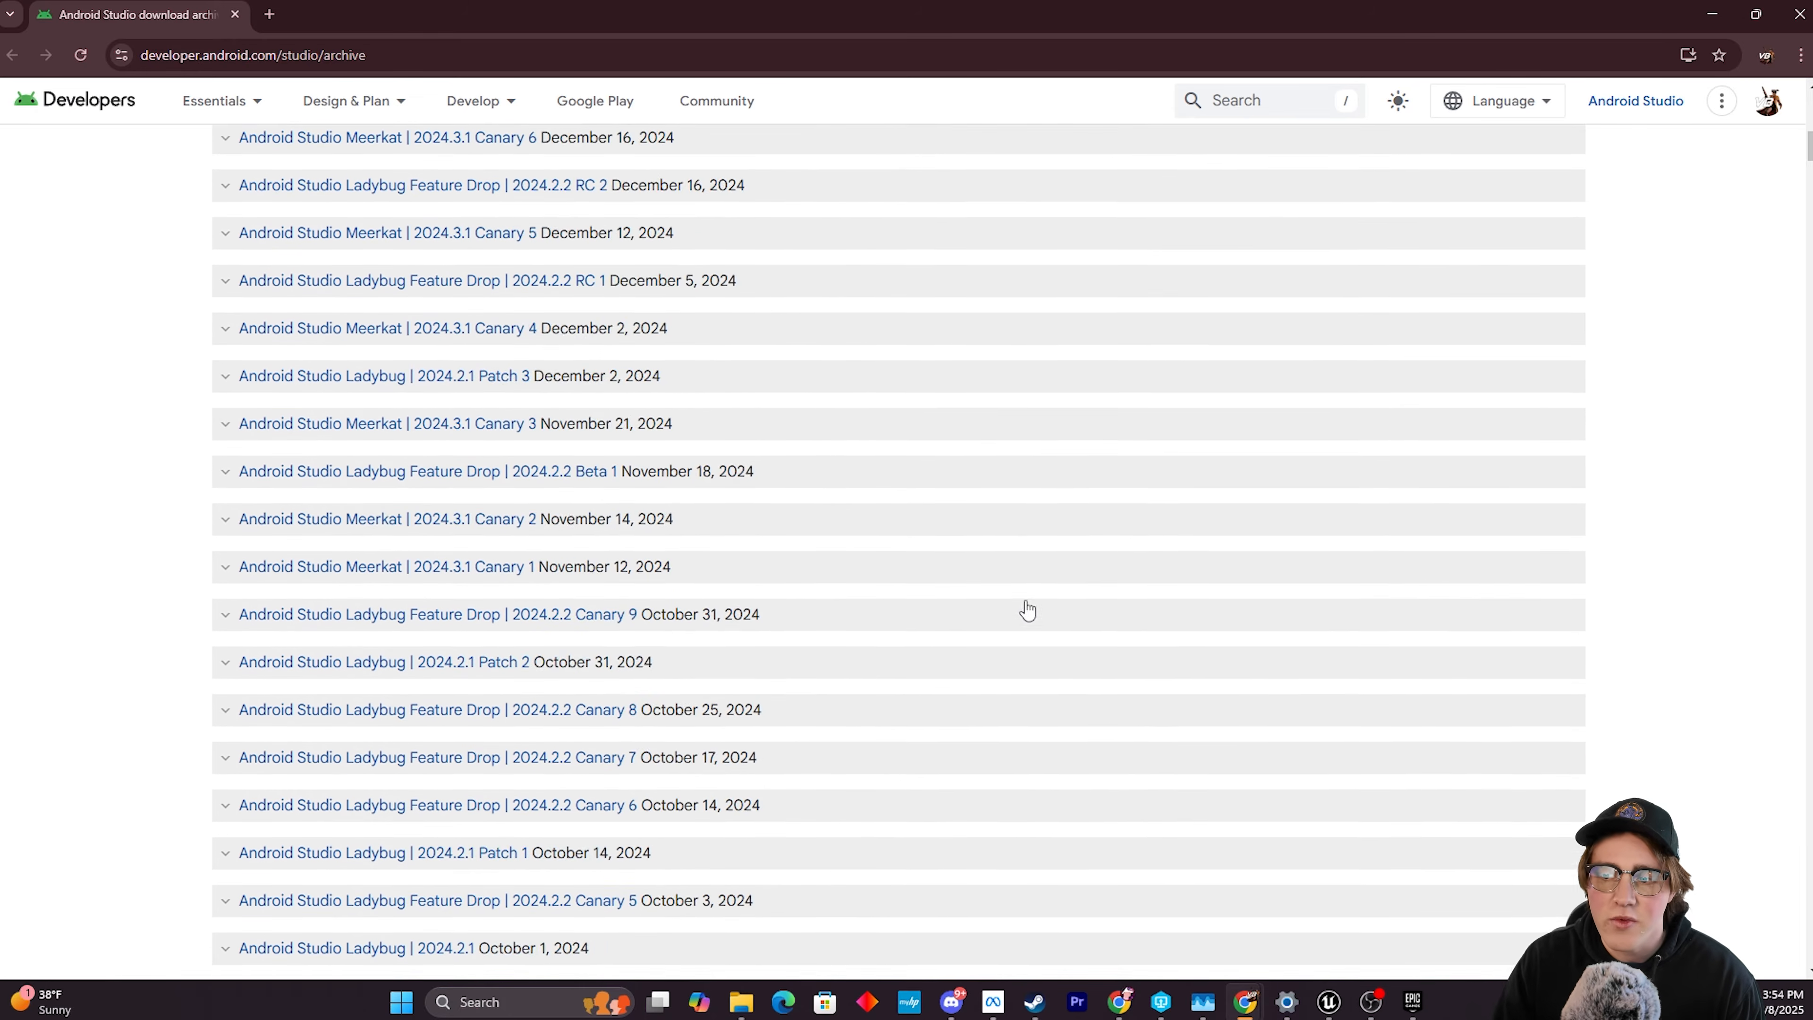
scroll(1042, 593, down, 20)
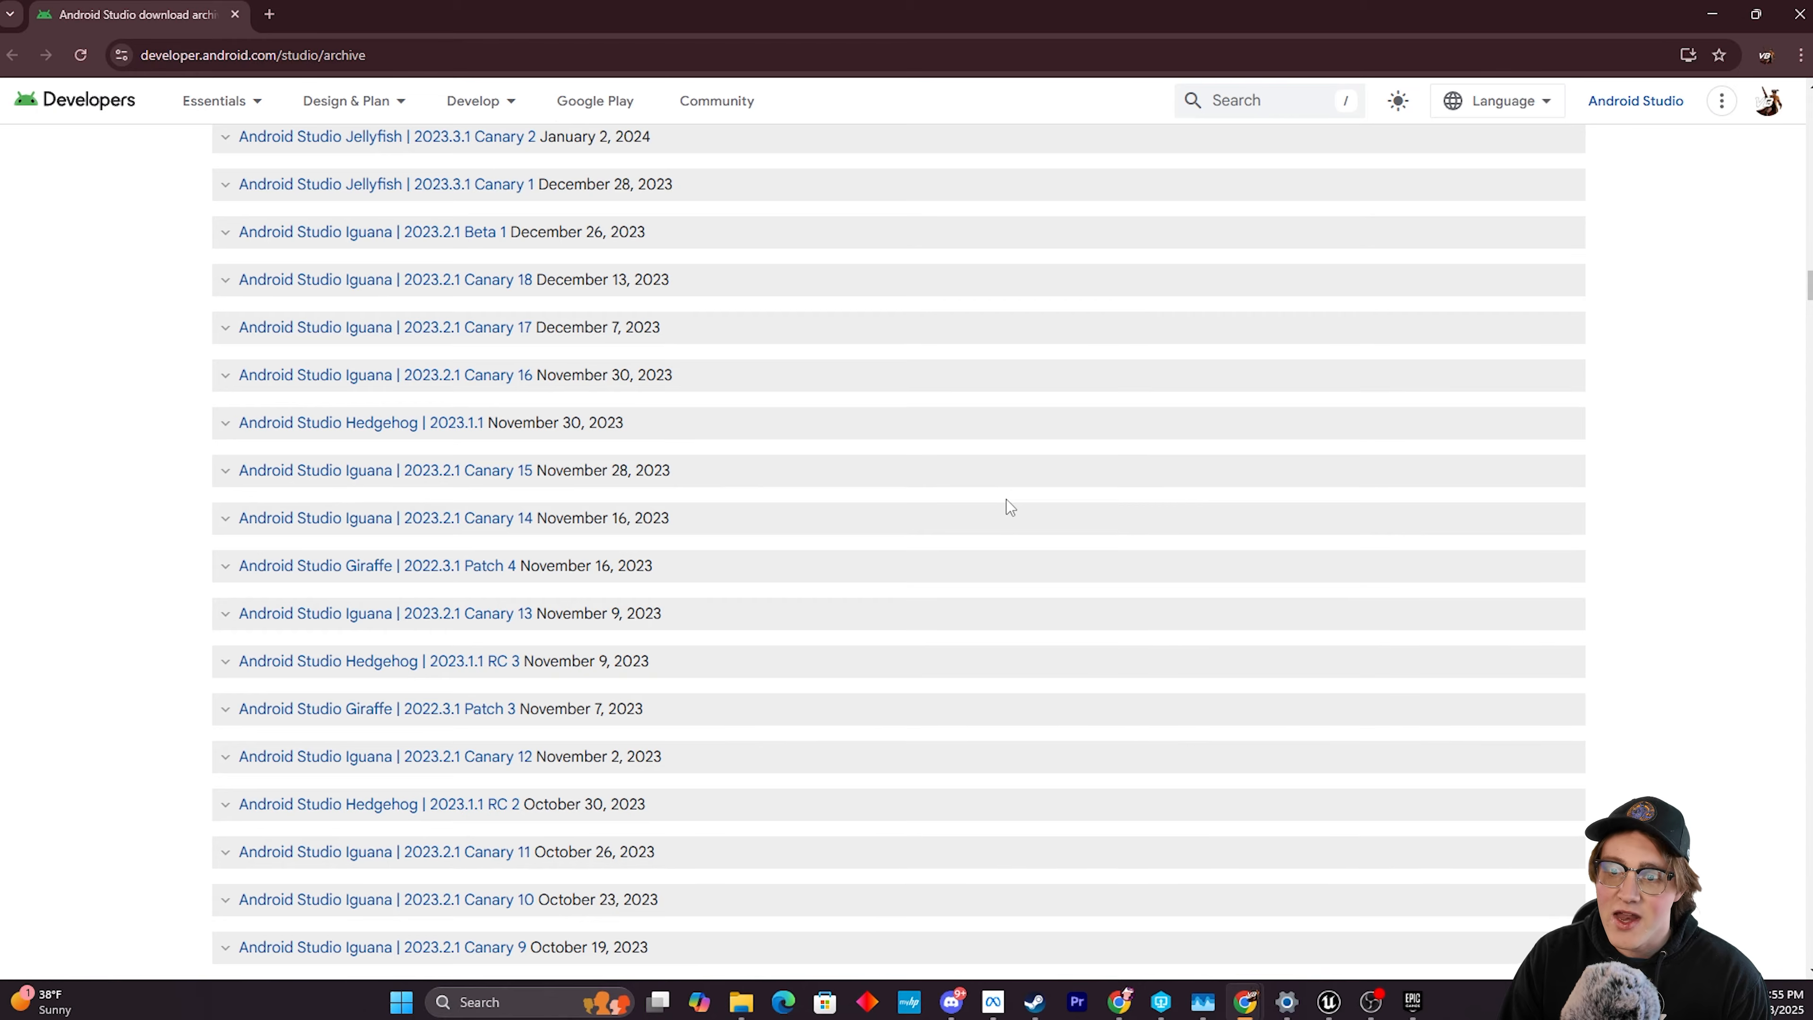
scroll(1007, 500, up, 3)
scroll(899, 619, down, 2)
scroll(898, 619, down, 10)
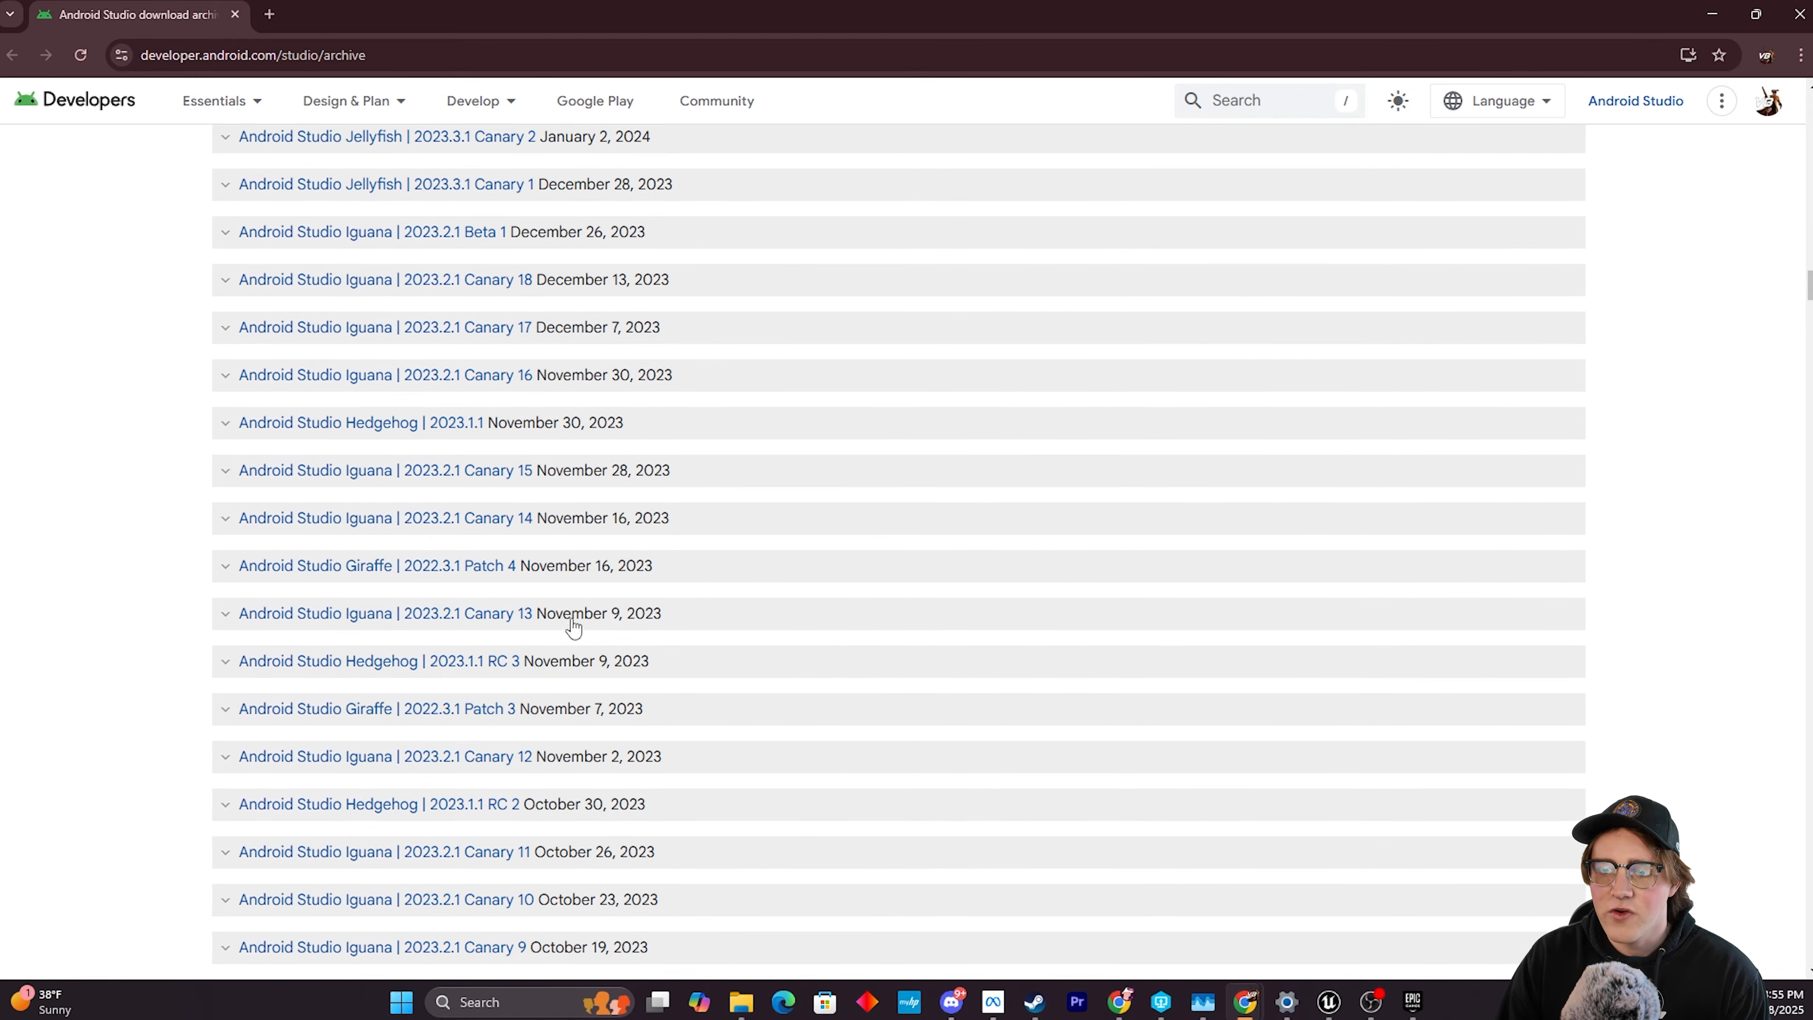
scroll(799, 747, down, 5)
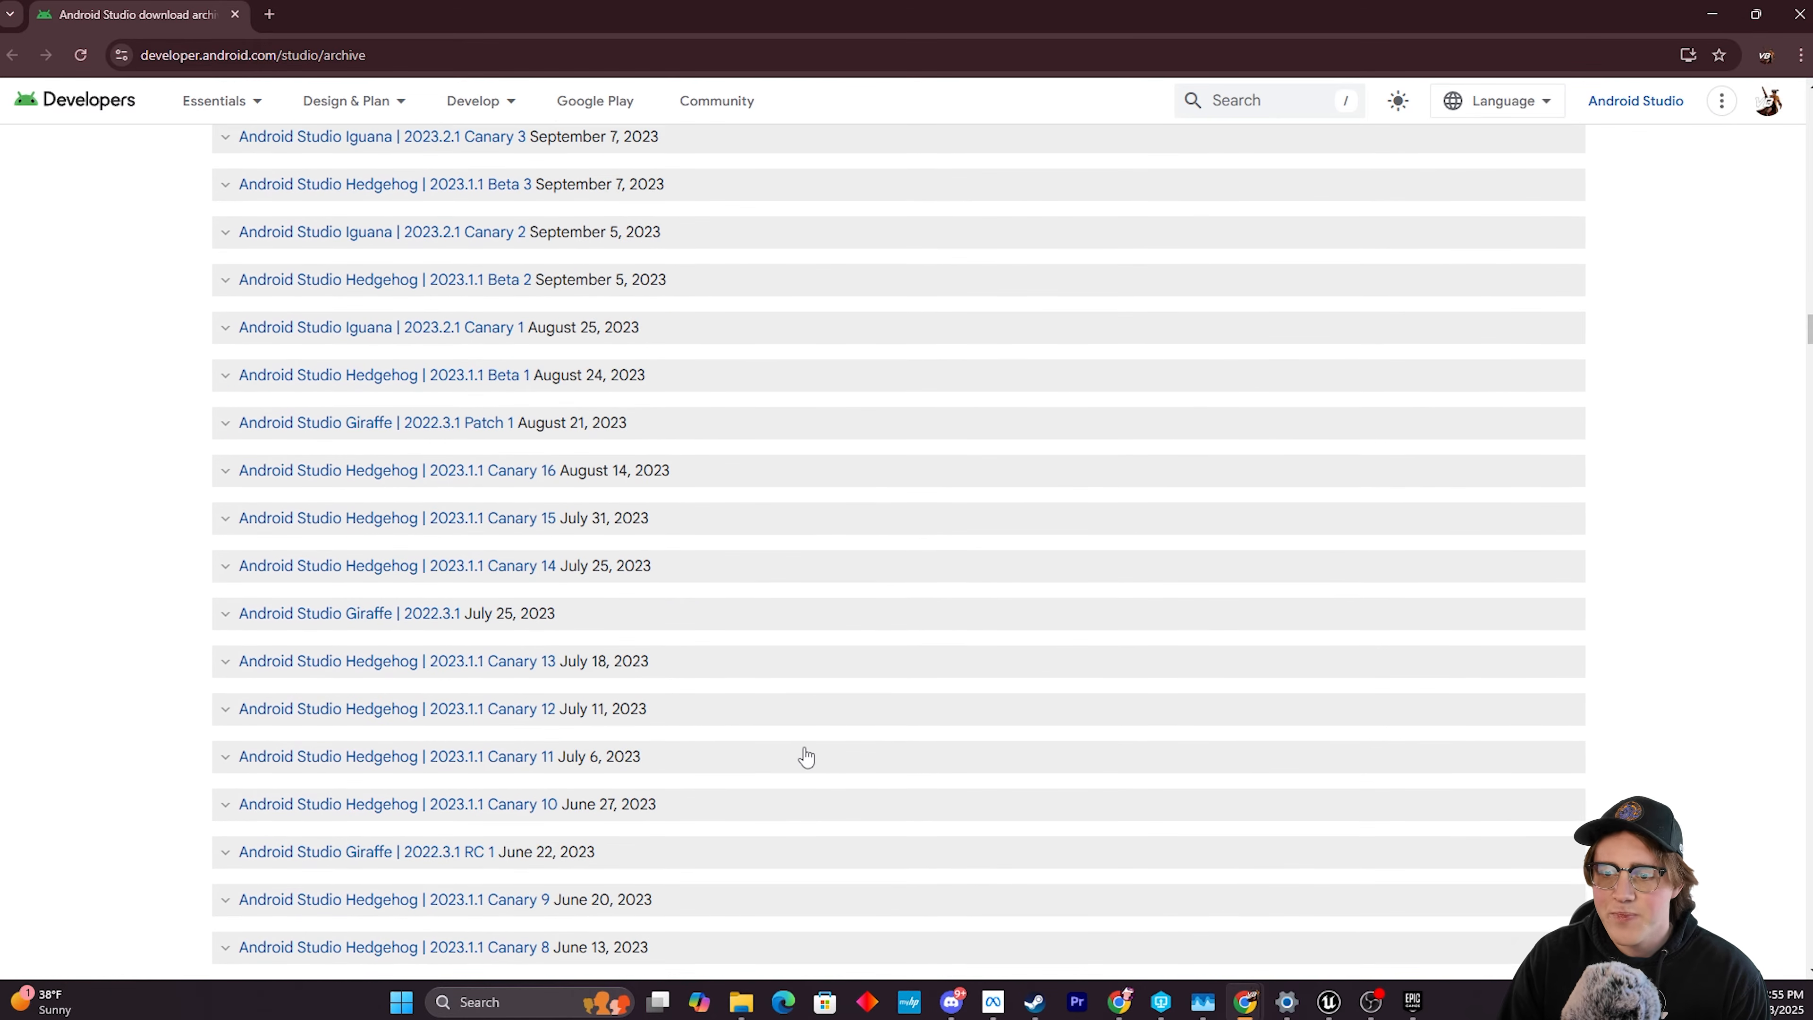
scroll(770, 710, down, 3)
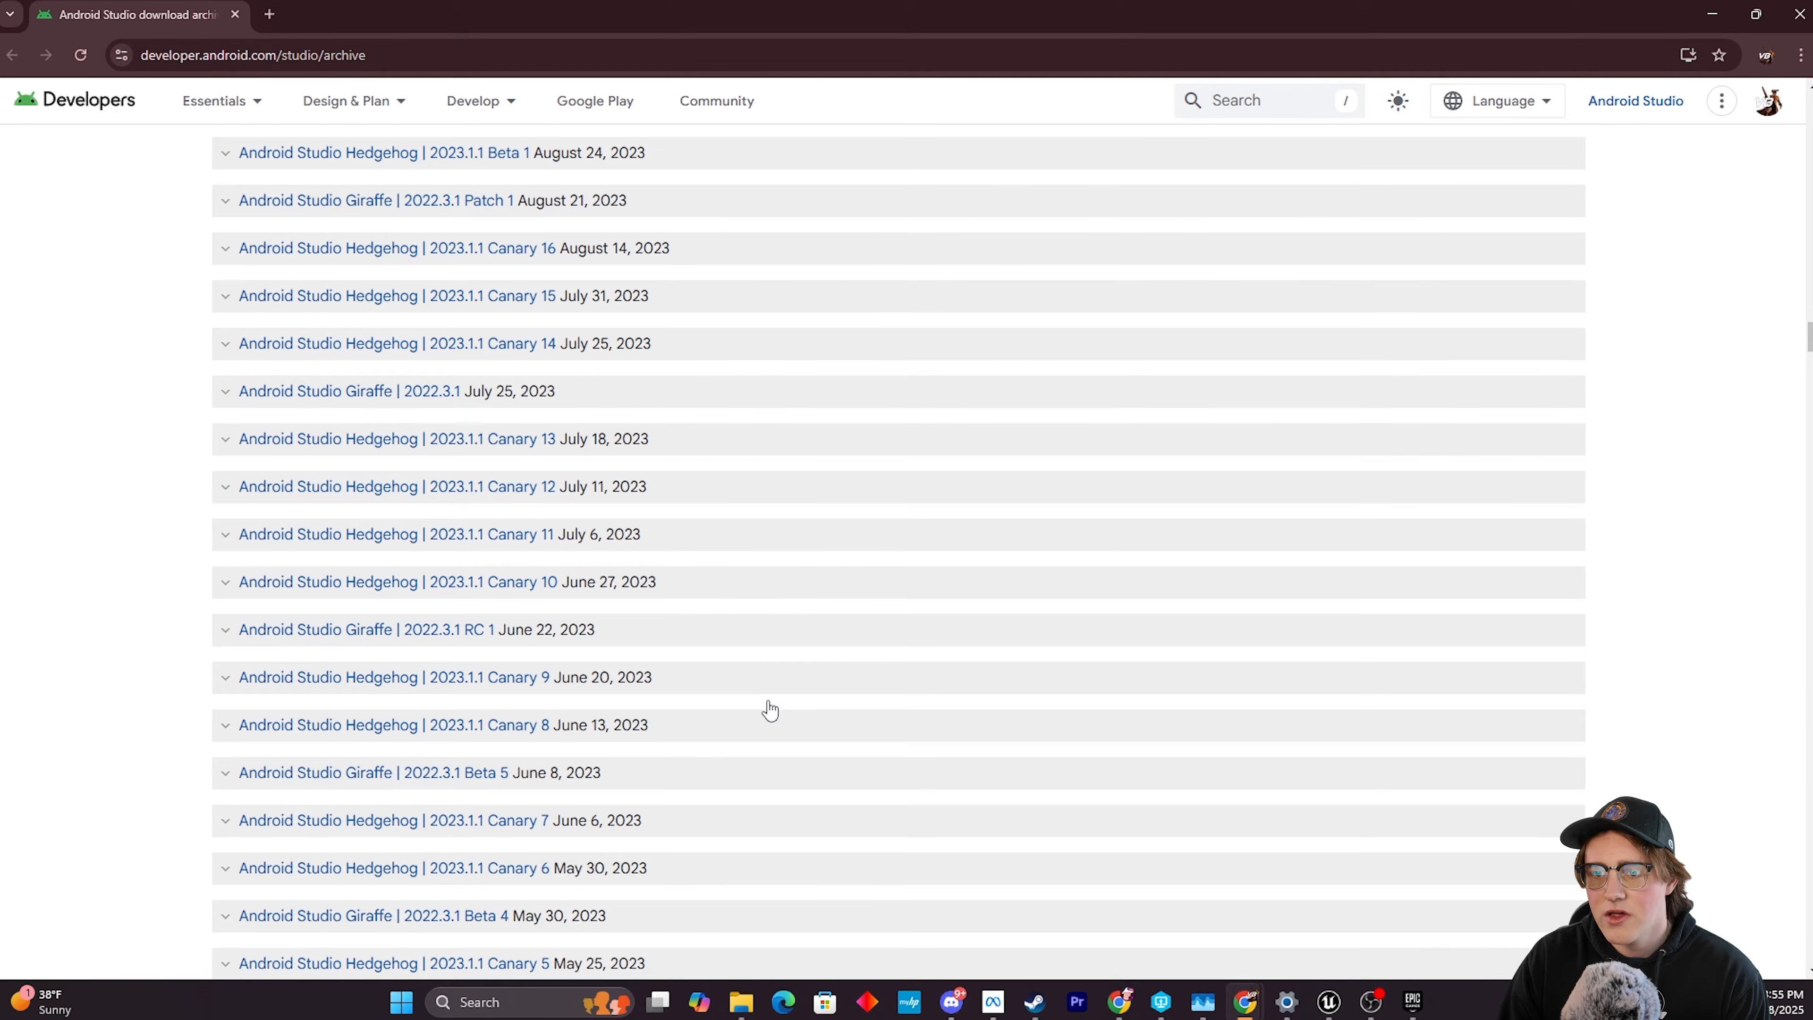
scroll(770, 711, down, 8)
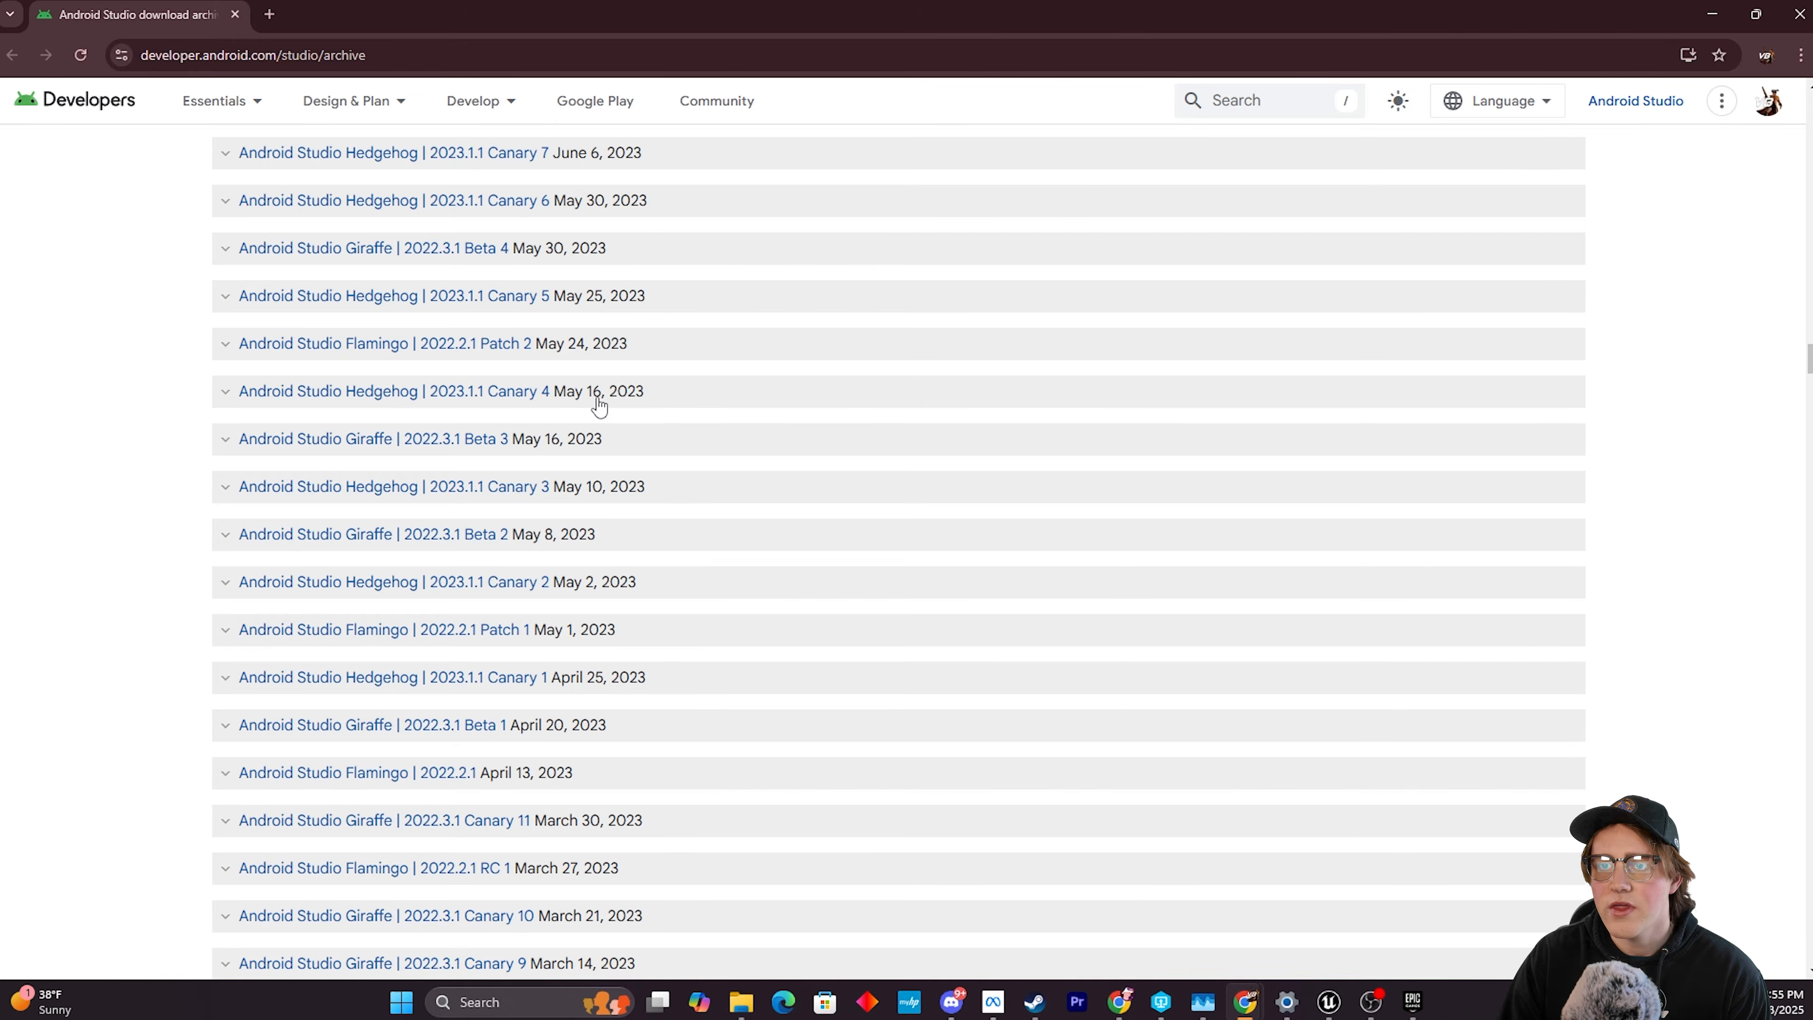
click(213, 341)
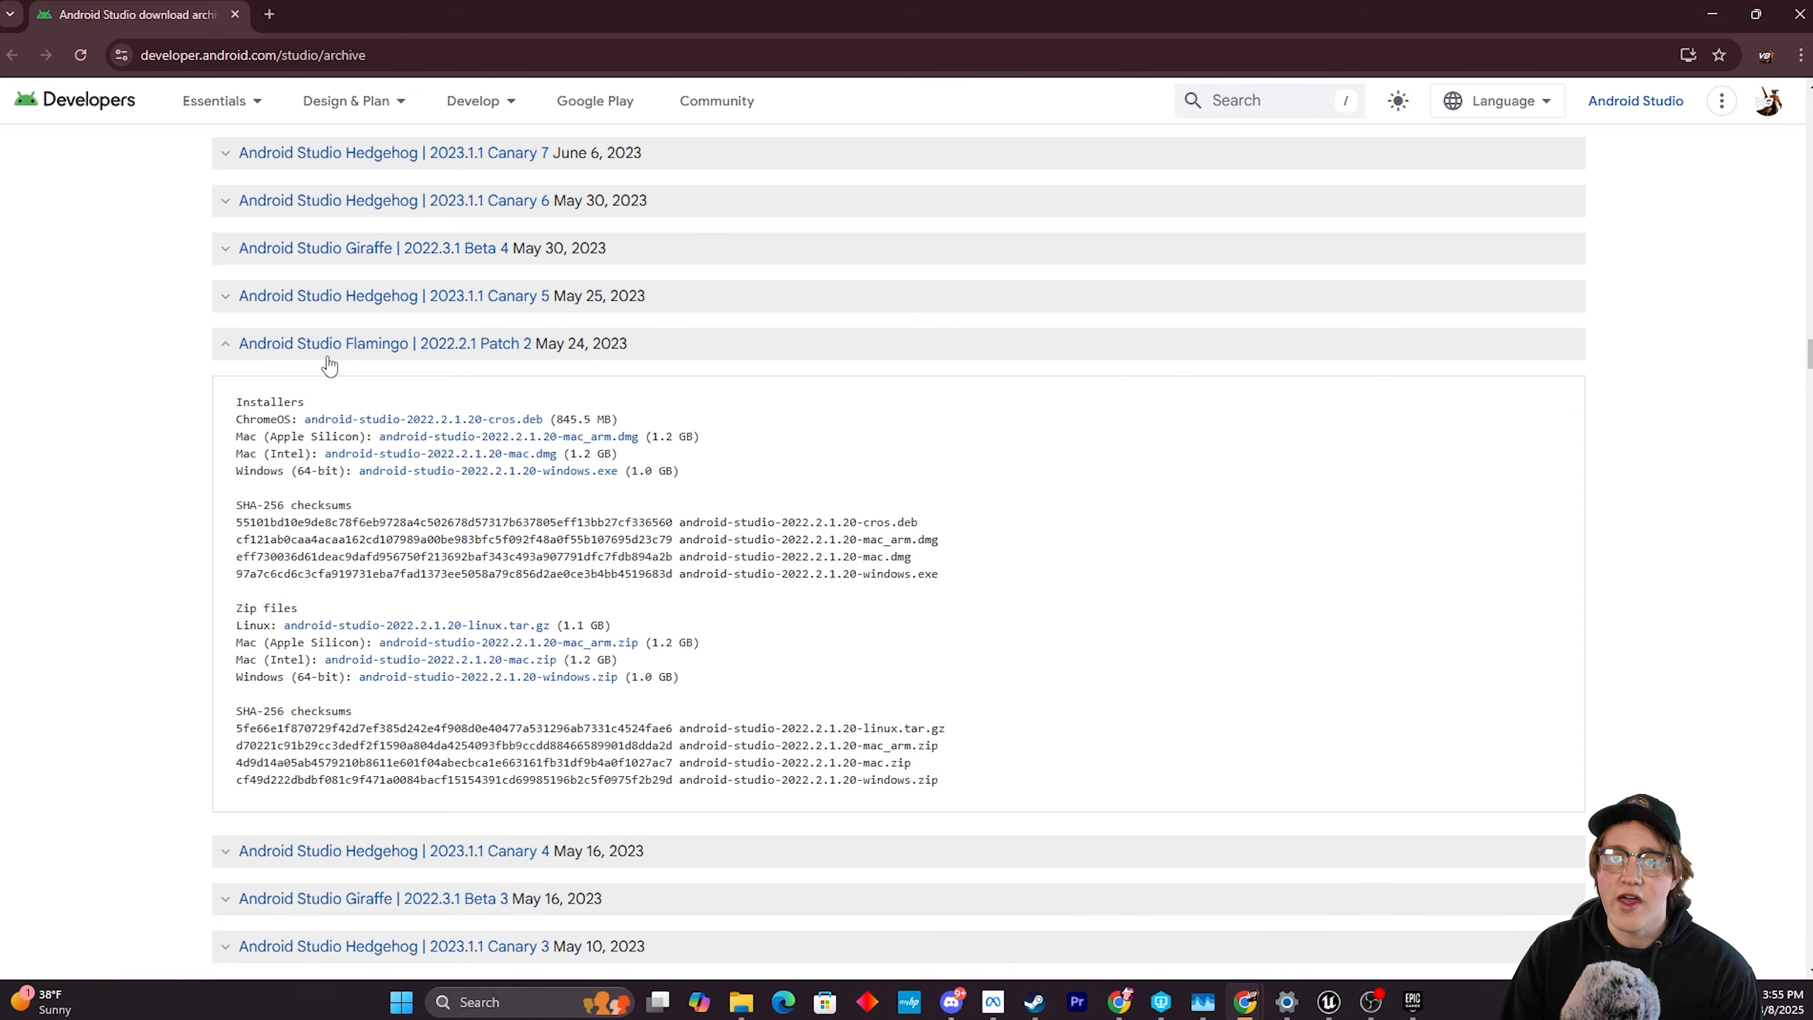
Highlight the Windows (64-bit) installer entry, android-studio-2022.2.1.20-windows.exe, under Flamingo 2022.2.1 Patch 2.
click(224, 350)
click(224, 347)
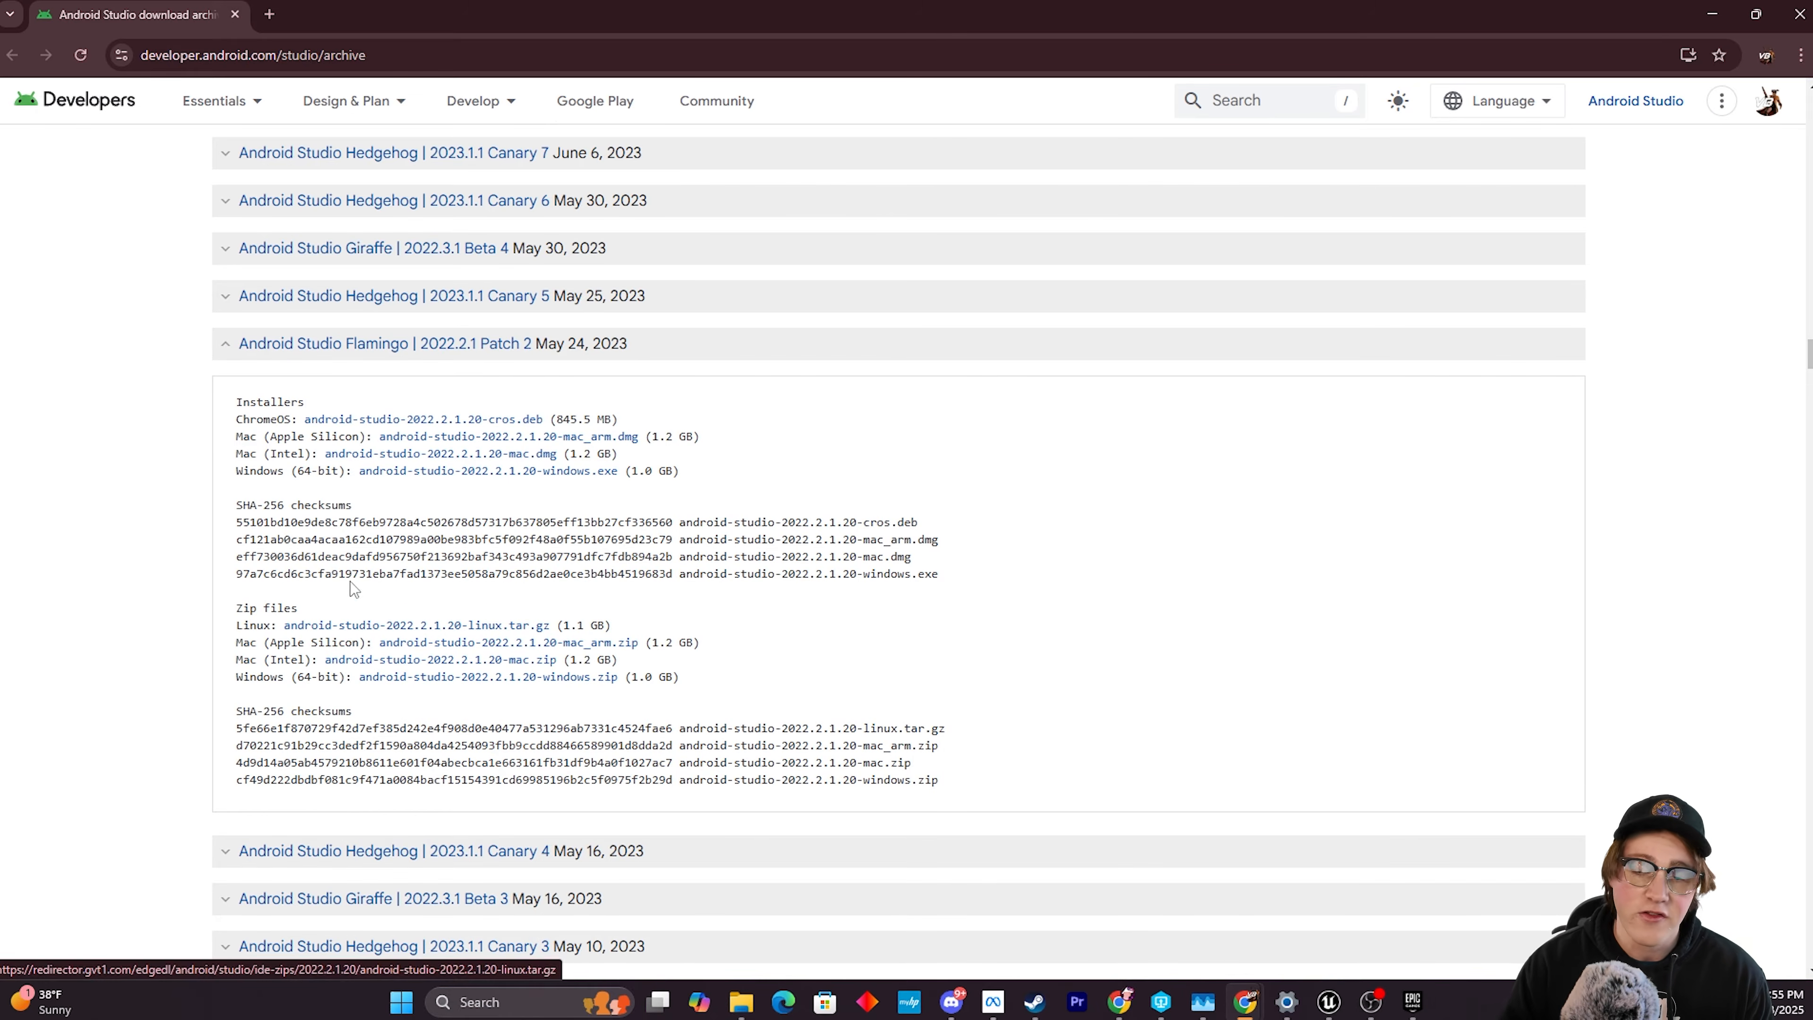
drag(239, 472, 726, 473)
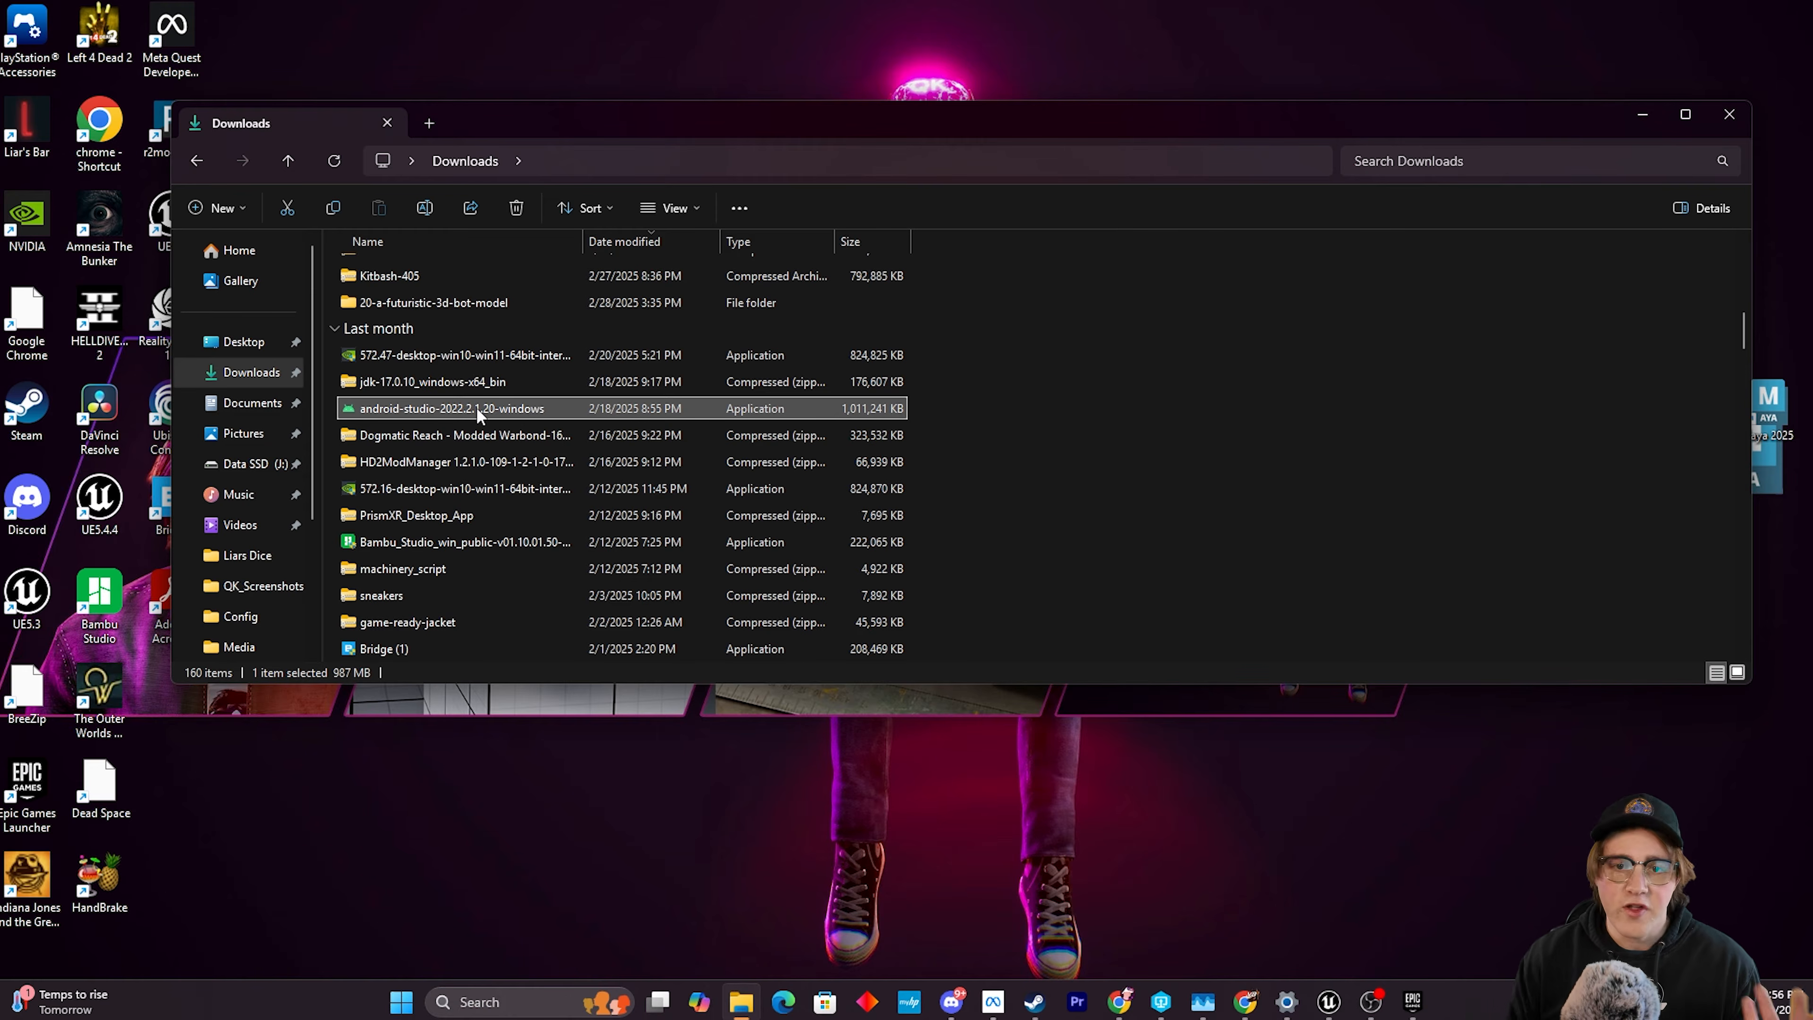
Launch Android Studio from the Windows search and open its SDK Manager.
mouse_move(476, 414)
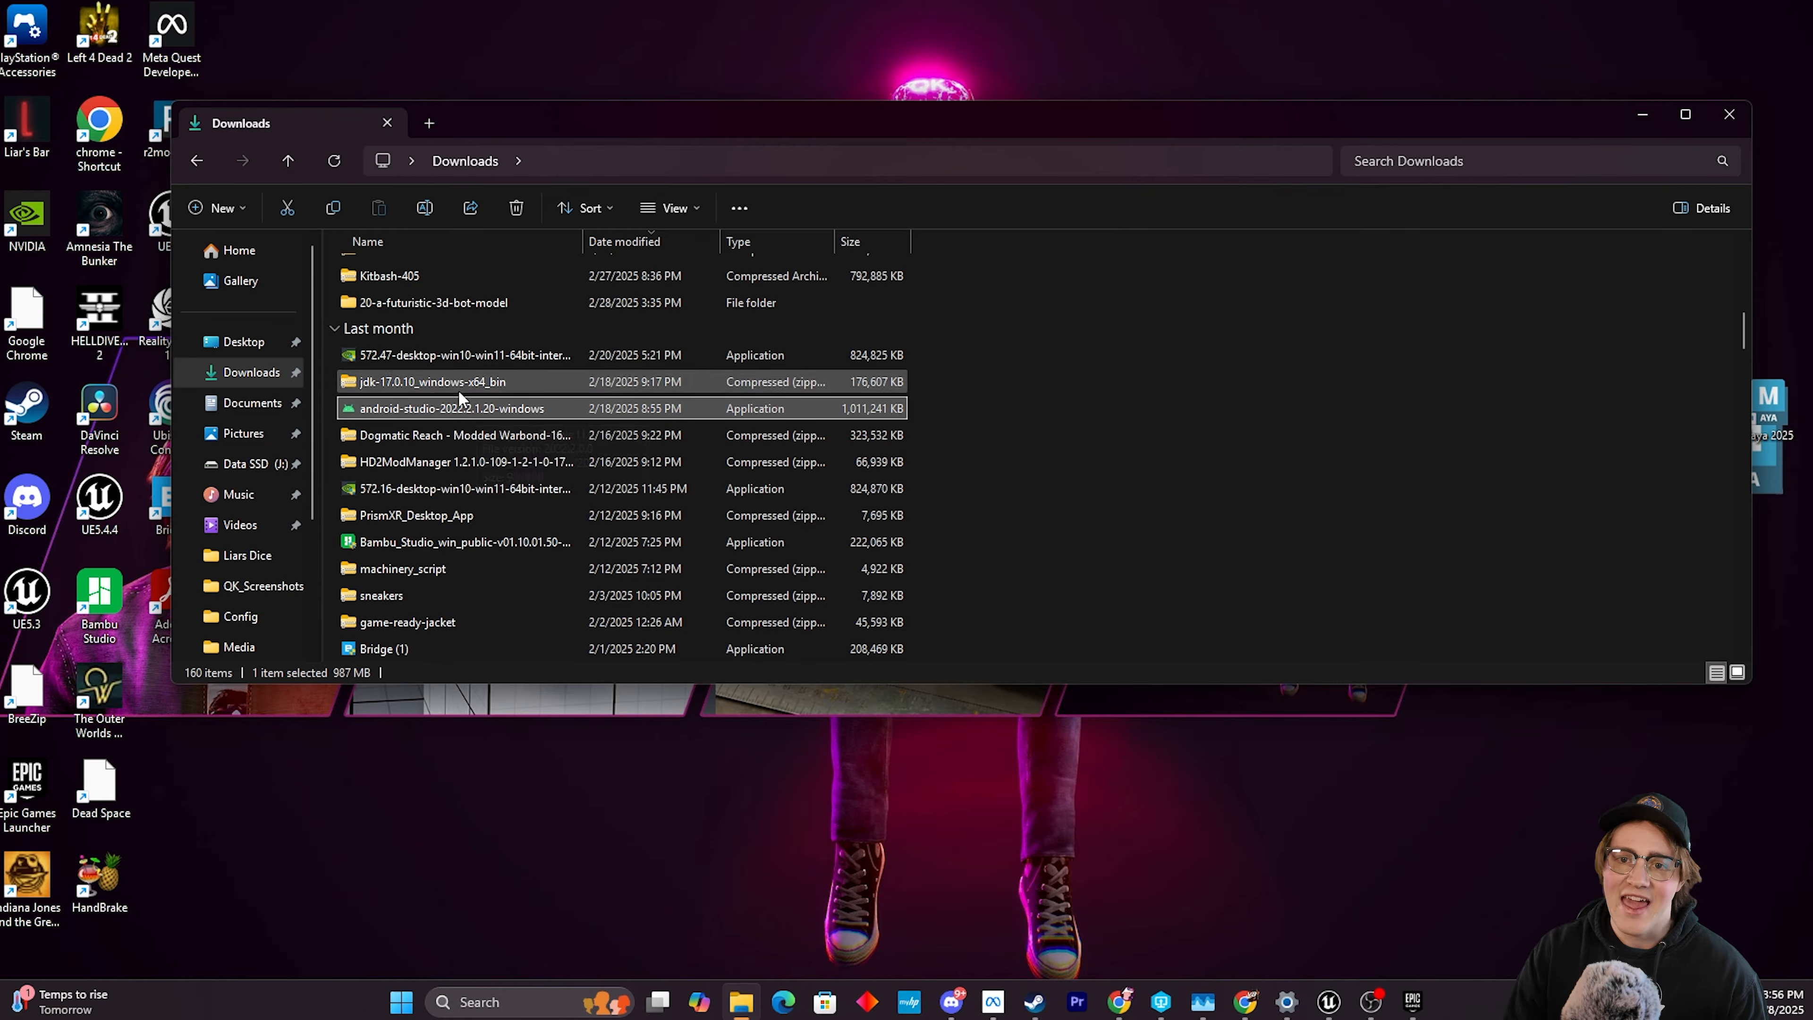
click(497, 1000)
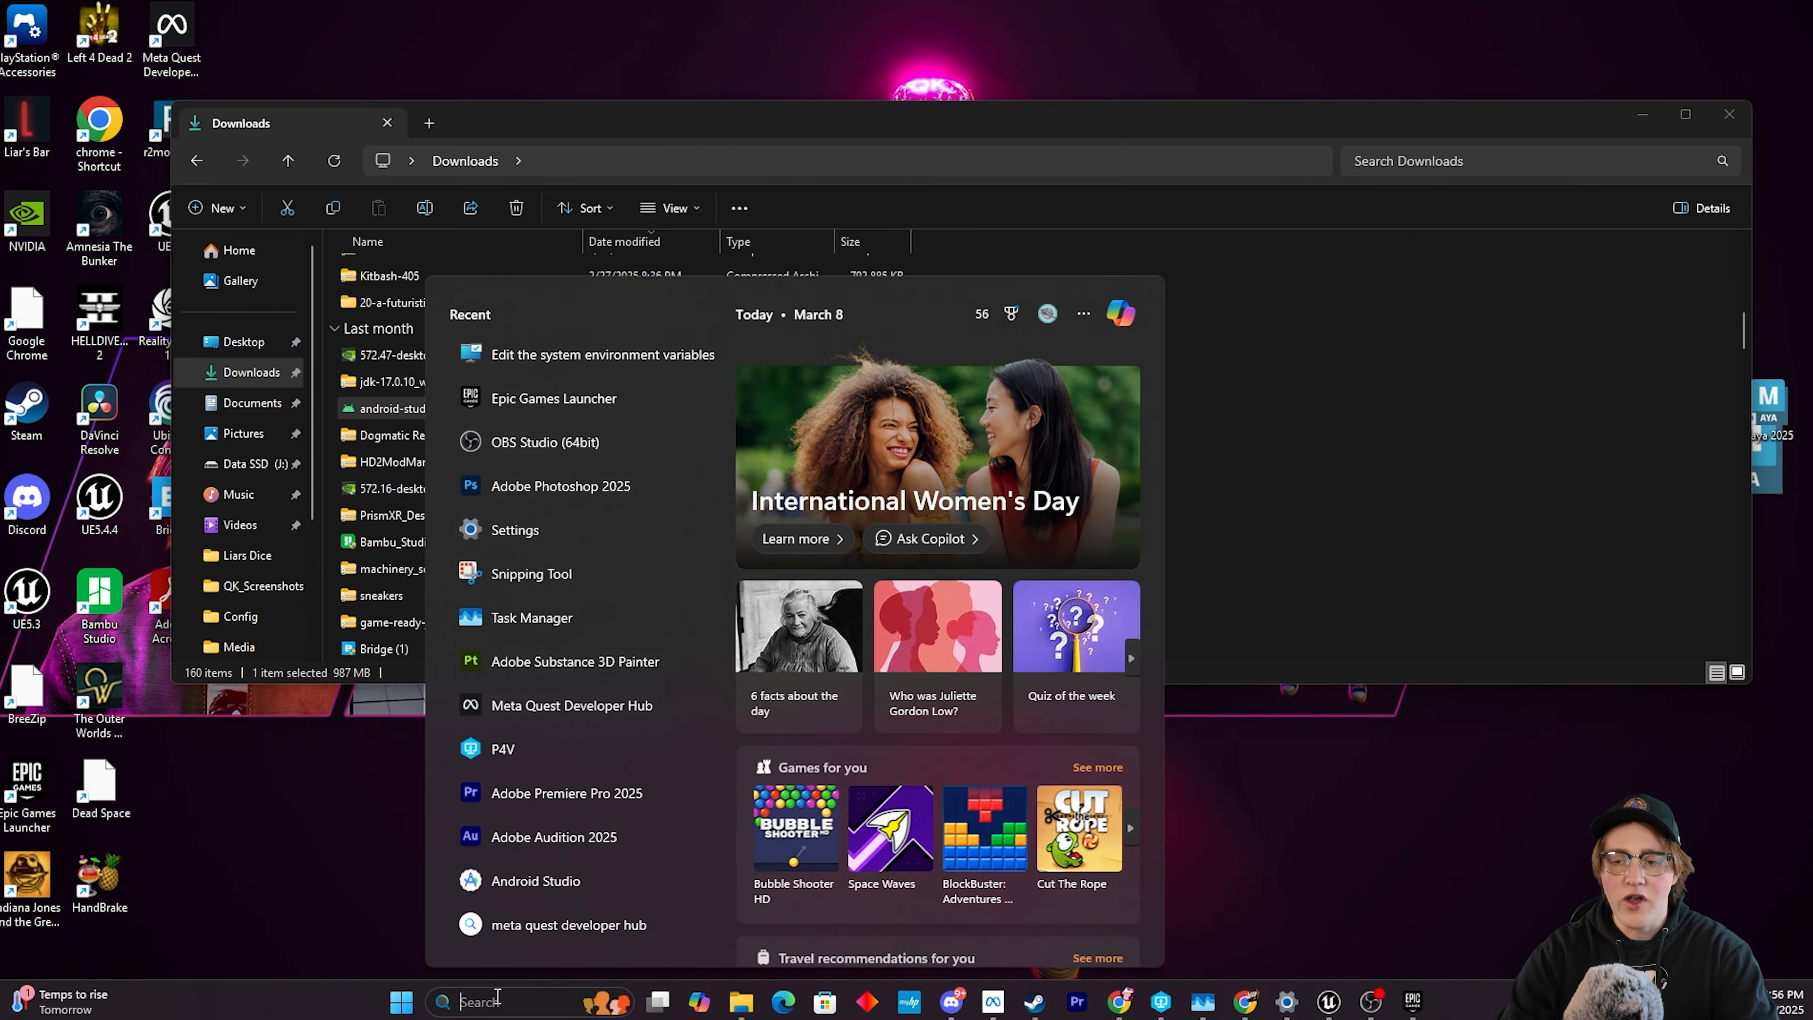
text(android Studio)
key(Return)
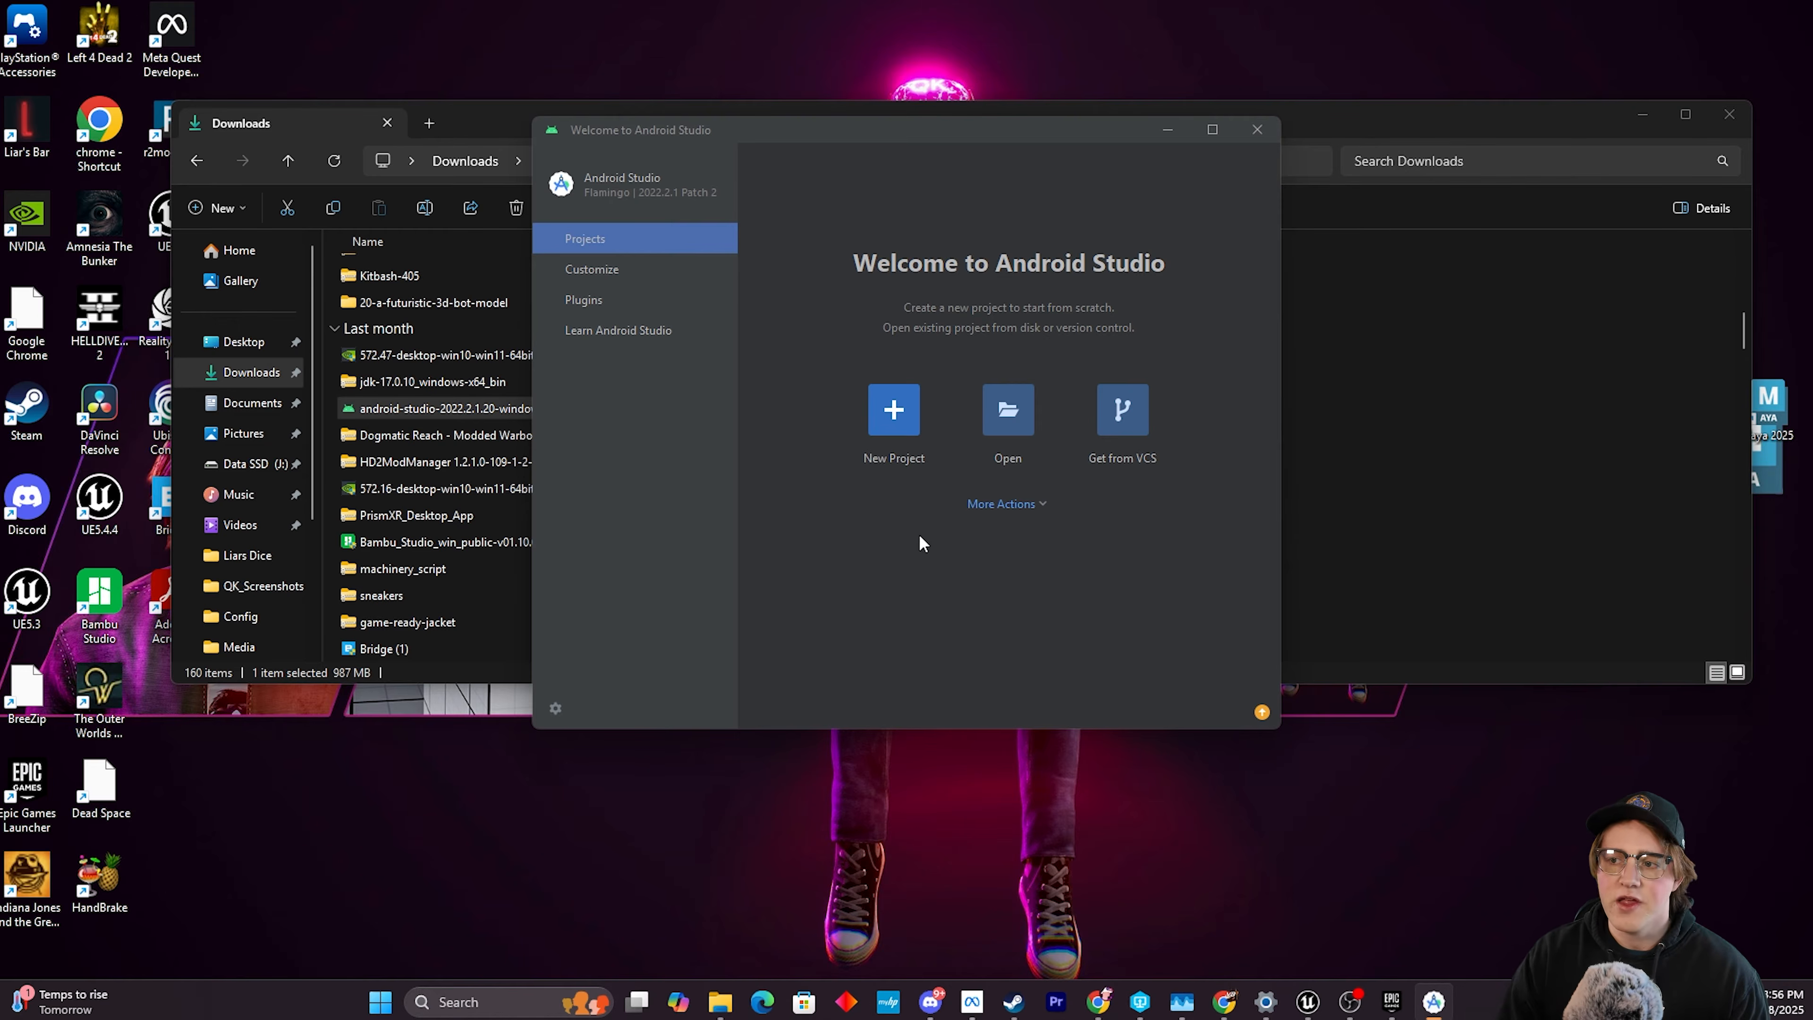
click(1007, 505)
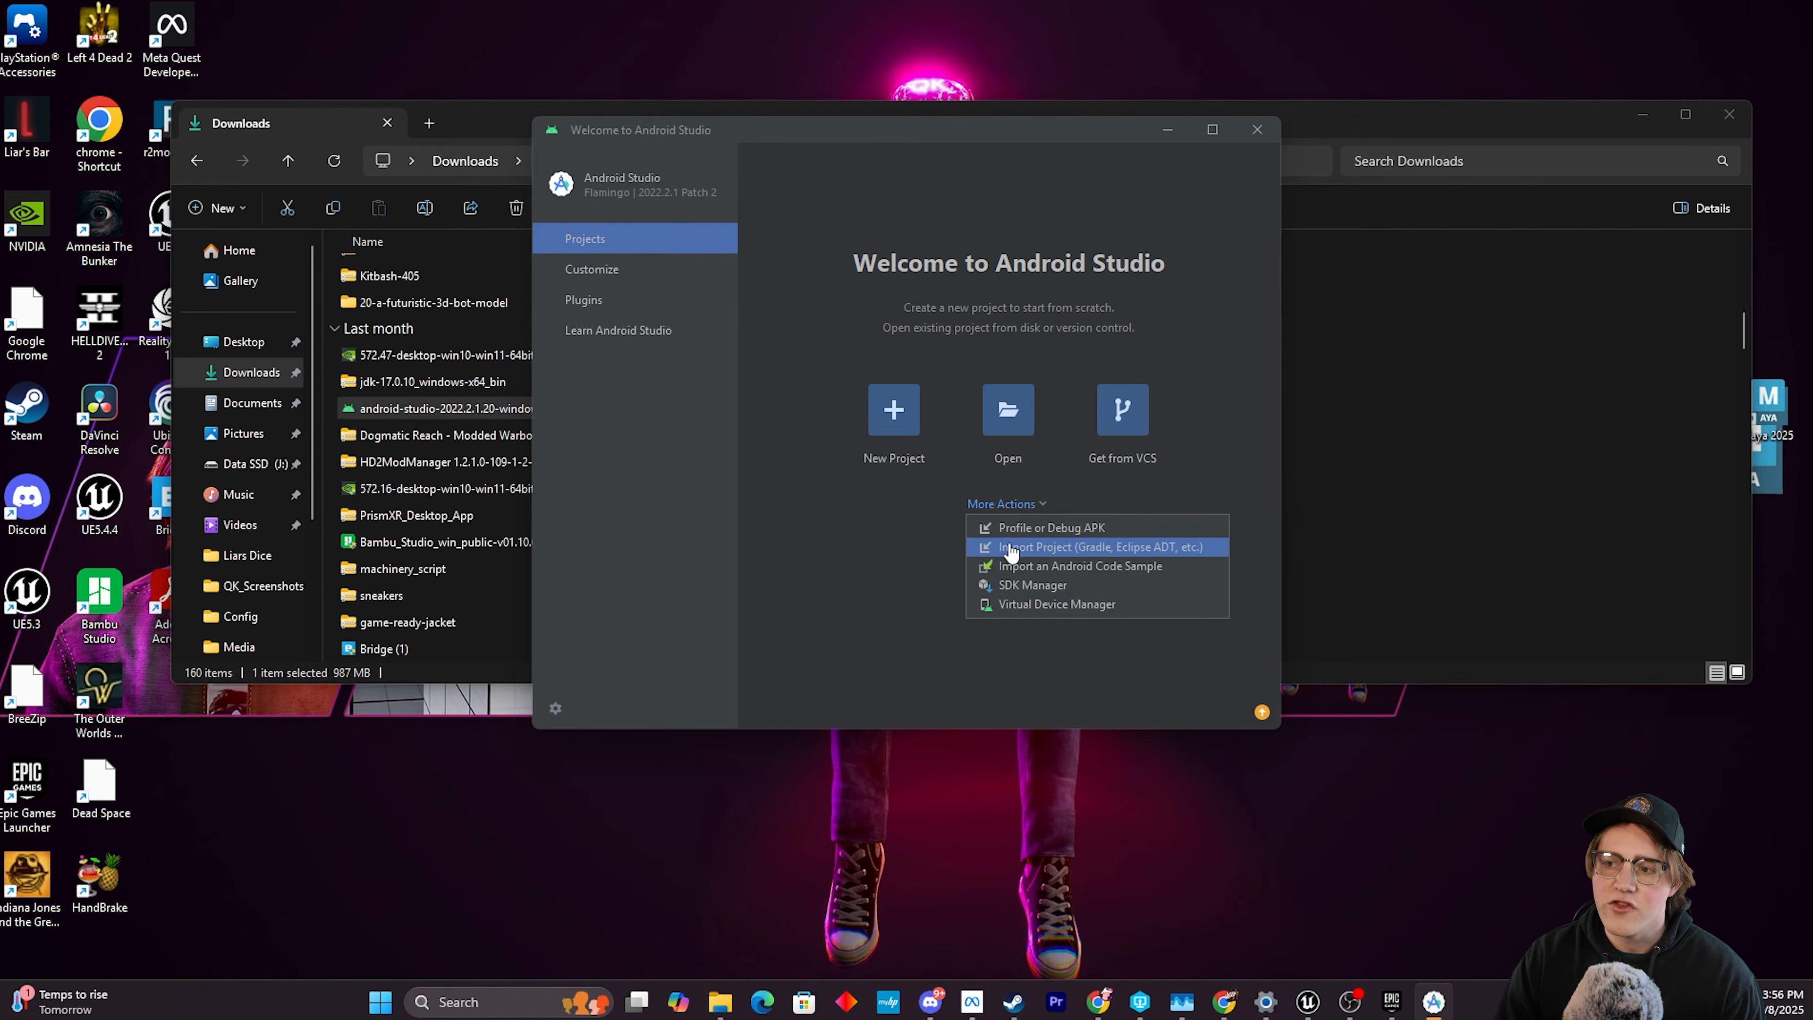
click(1006, 587)
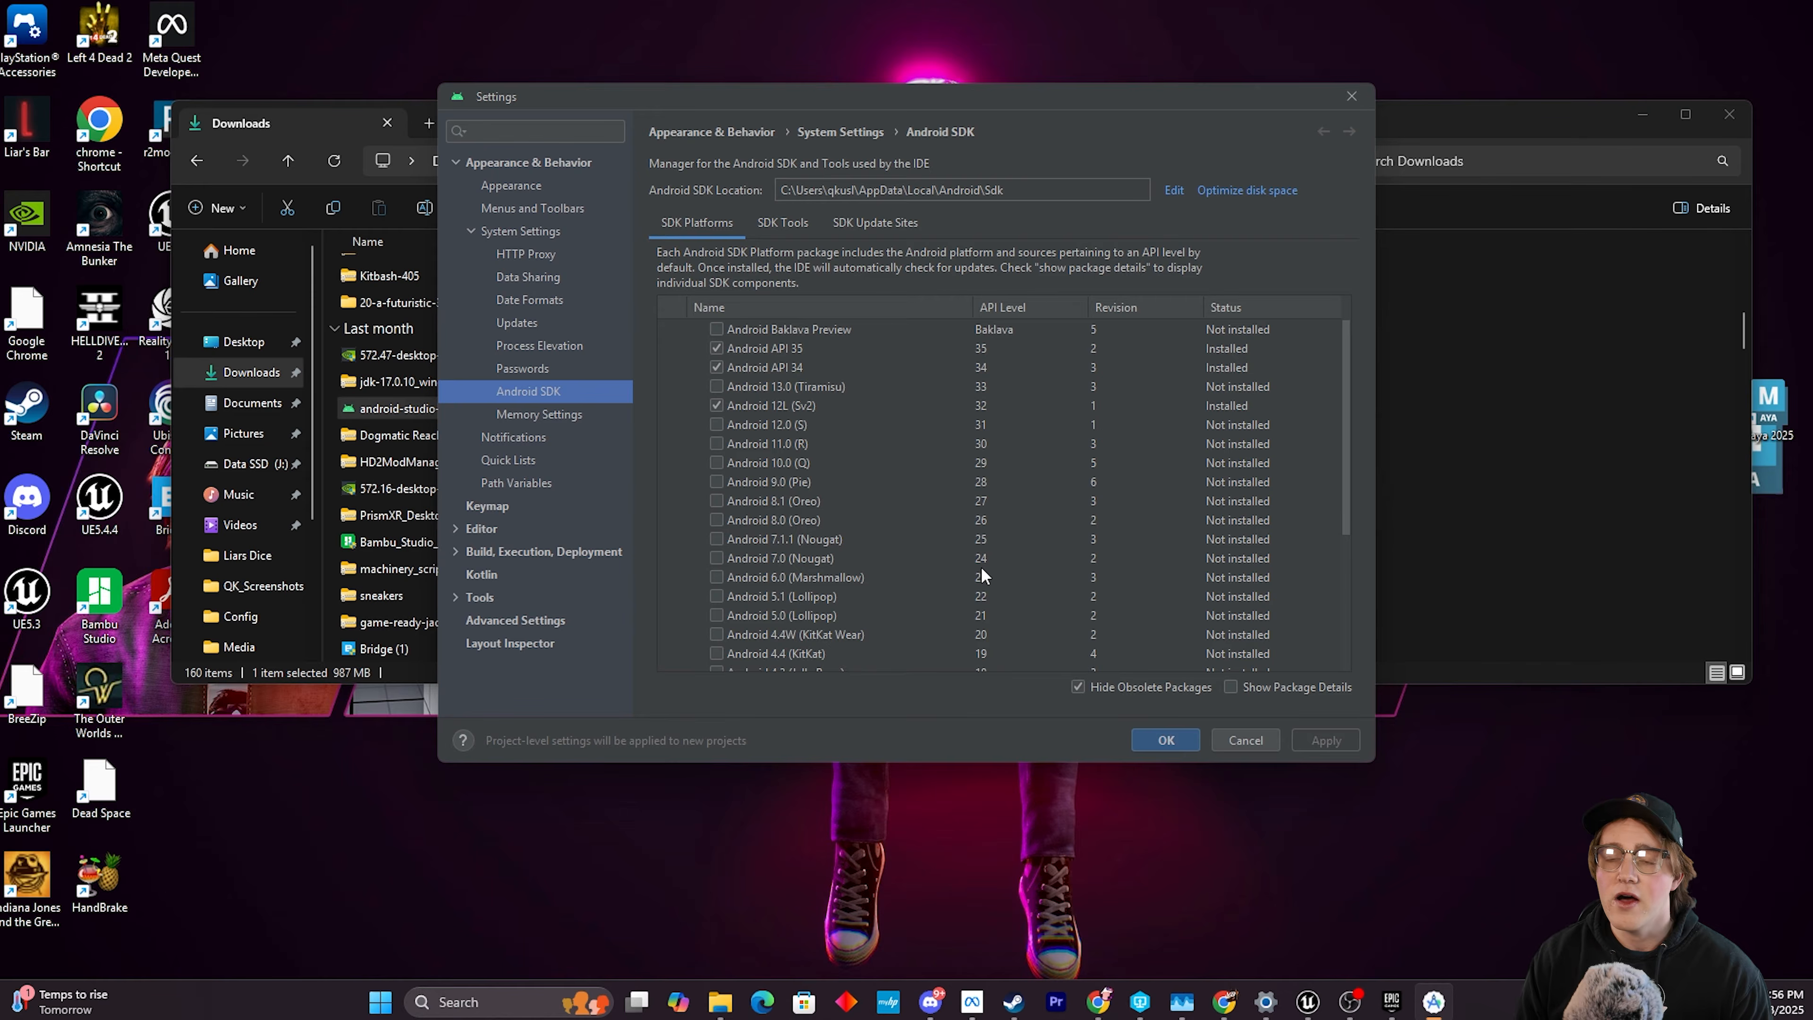
Toggle the hiding of obsolete packages off and on, and review the Android API 34, Android API 35 and Android 12L (Sv2) platforms.
click(1077, 687)
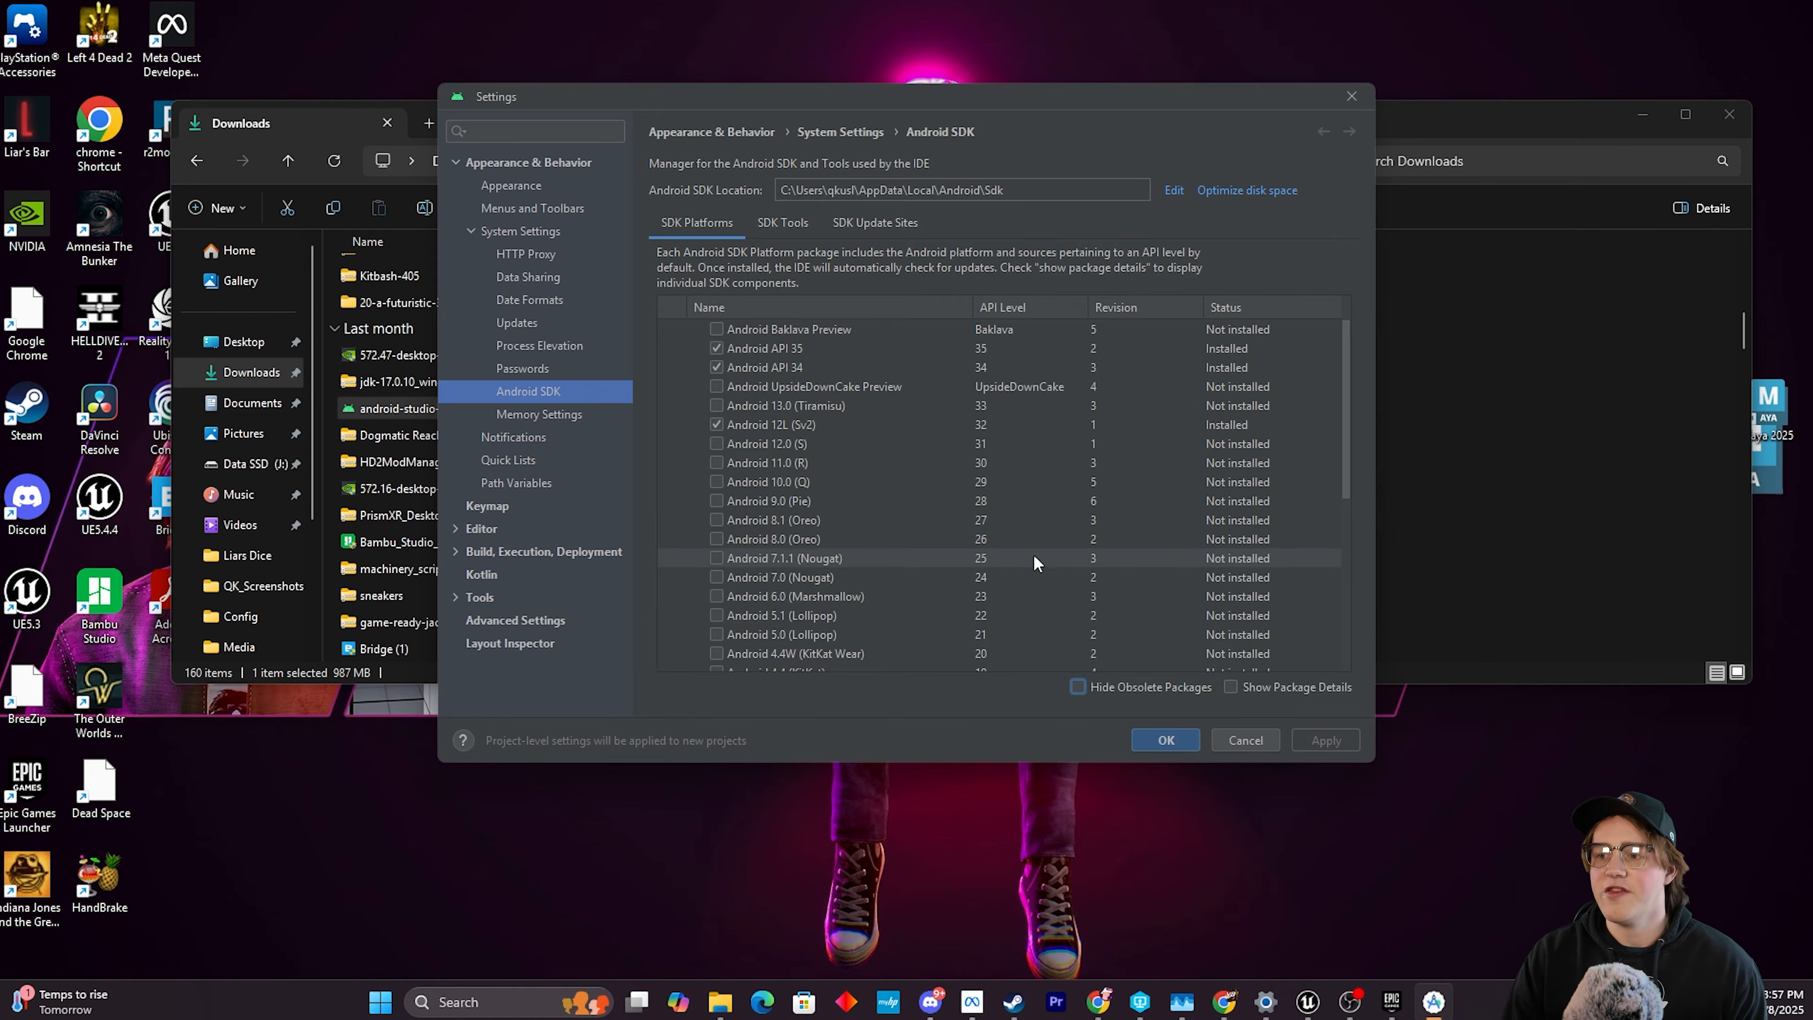
click(1079, 687)
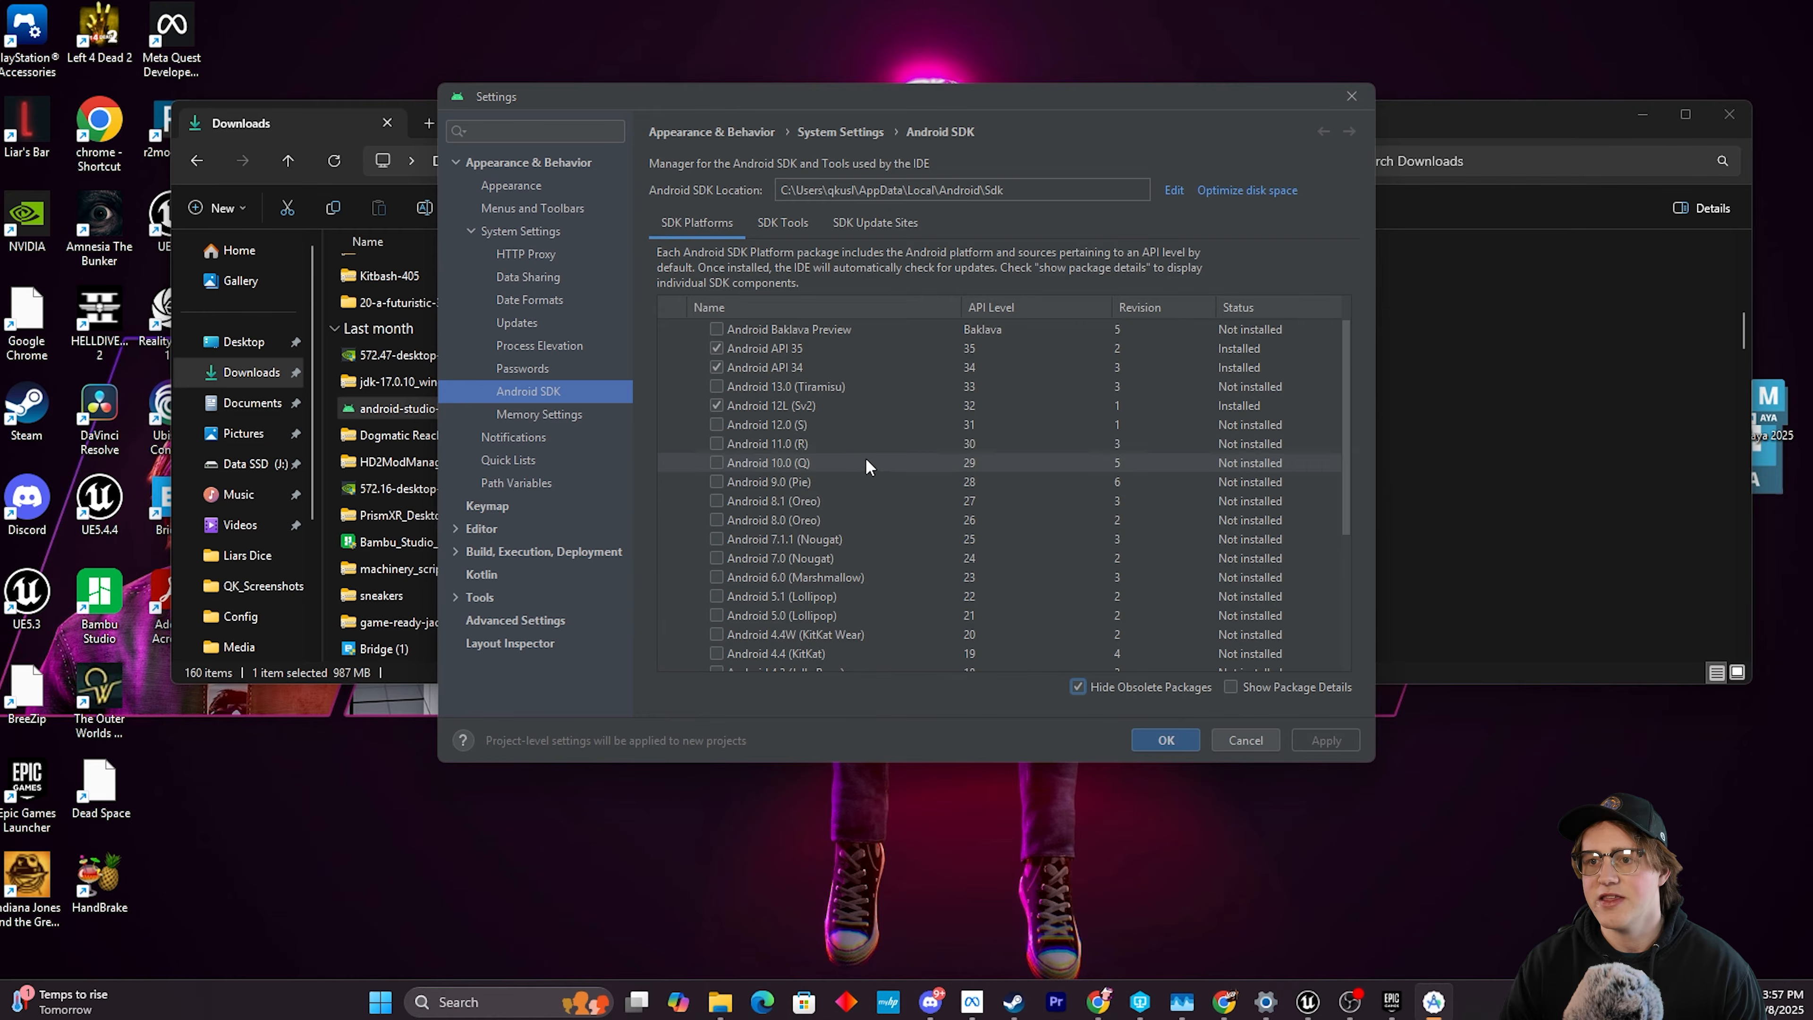
click(799, 373)
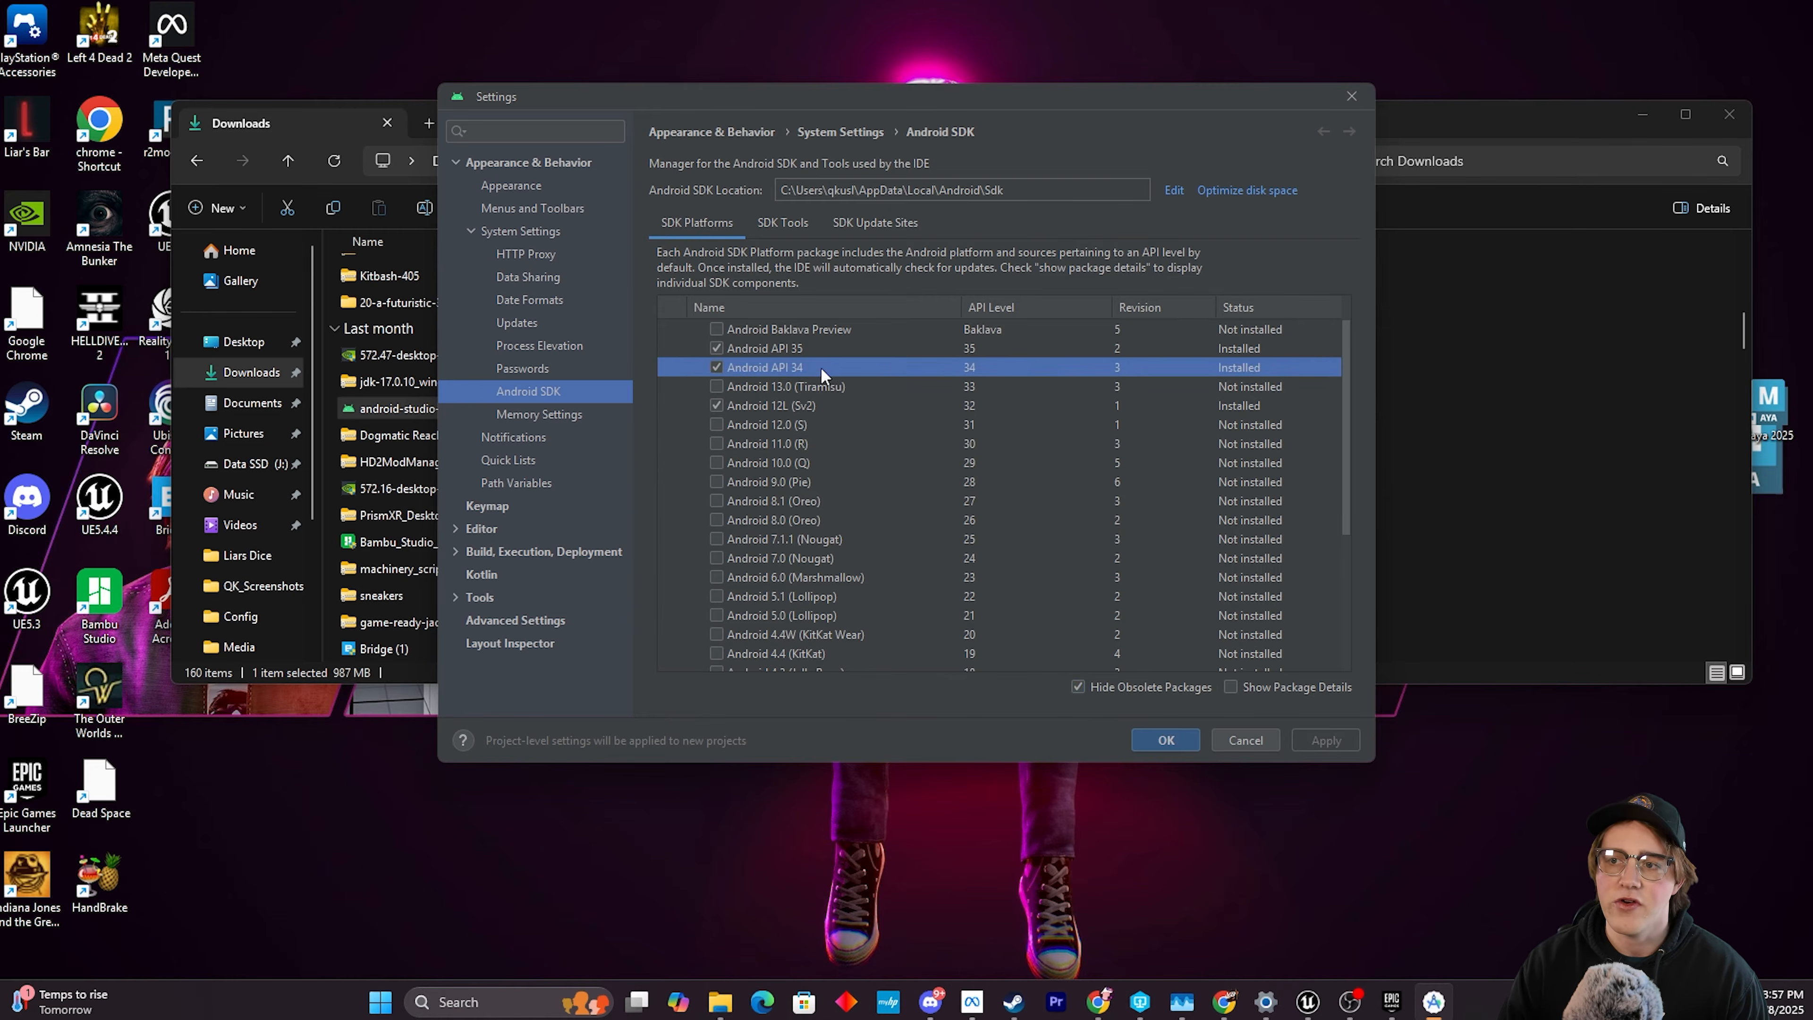
click(809, 354)
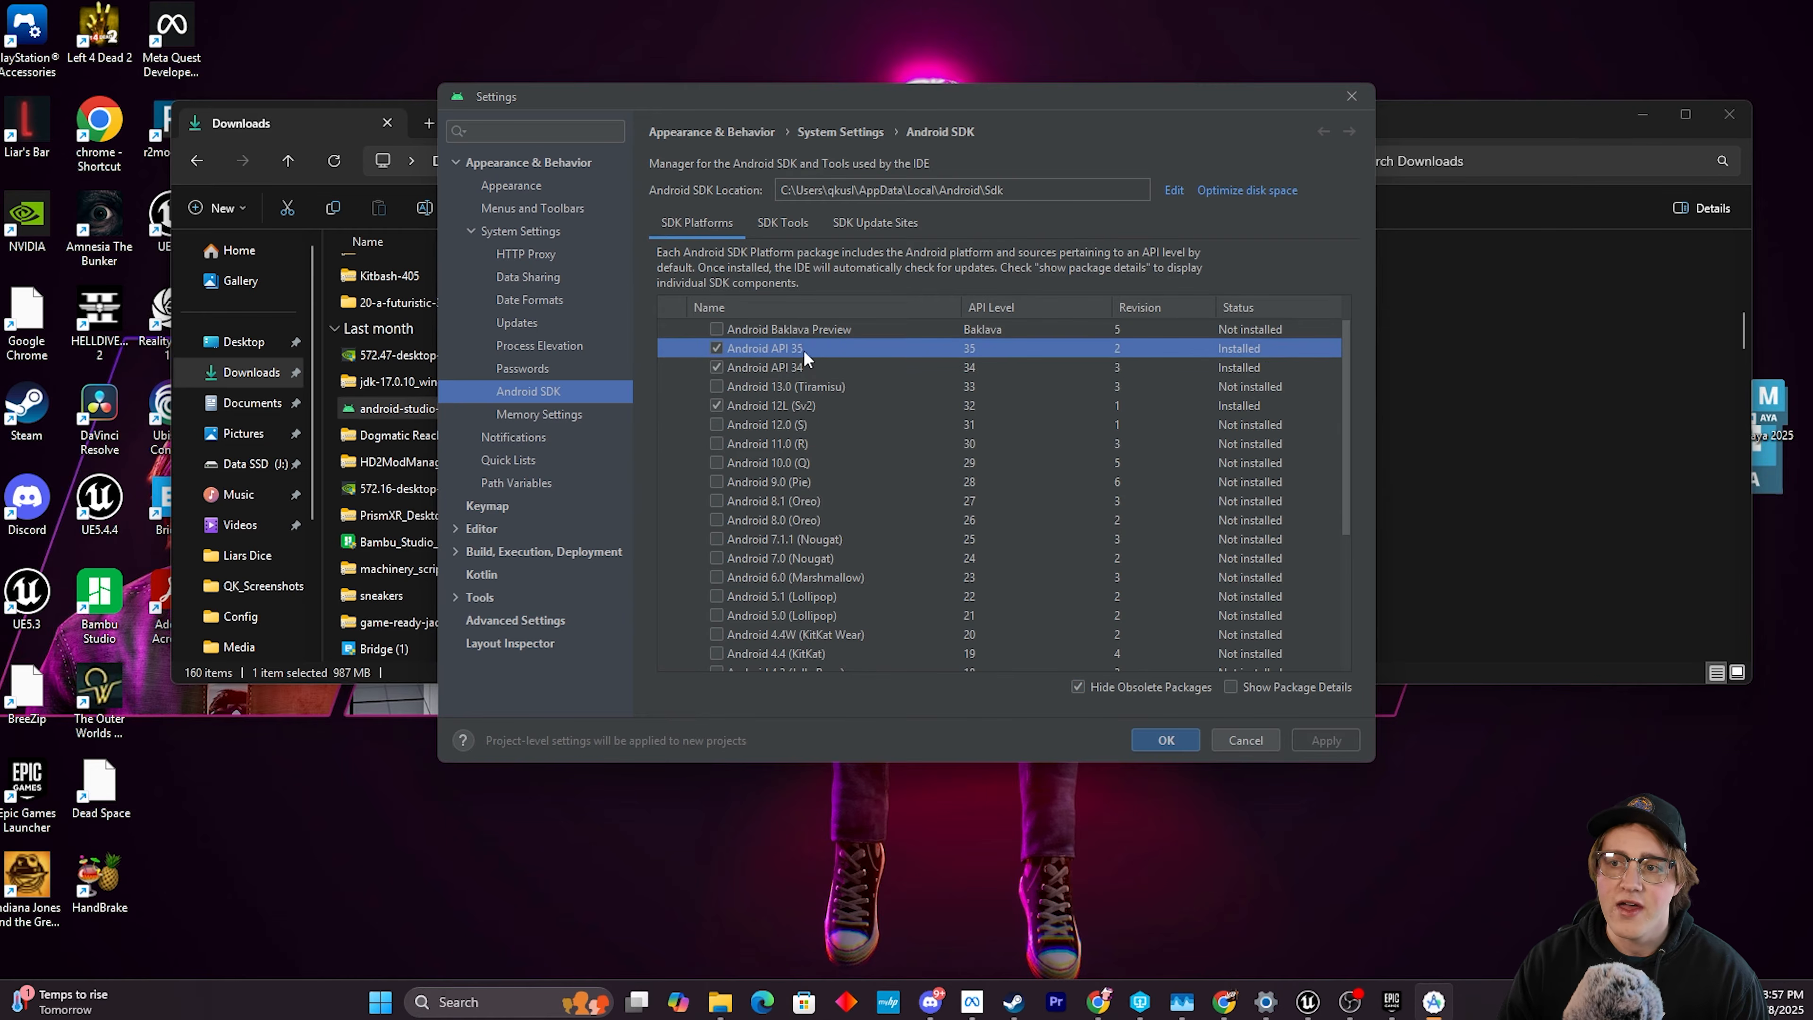
click(796, 407)
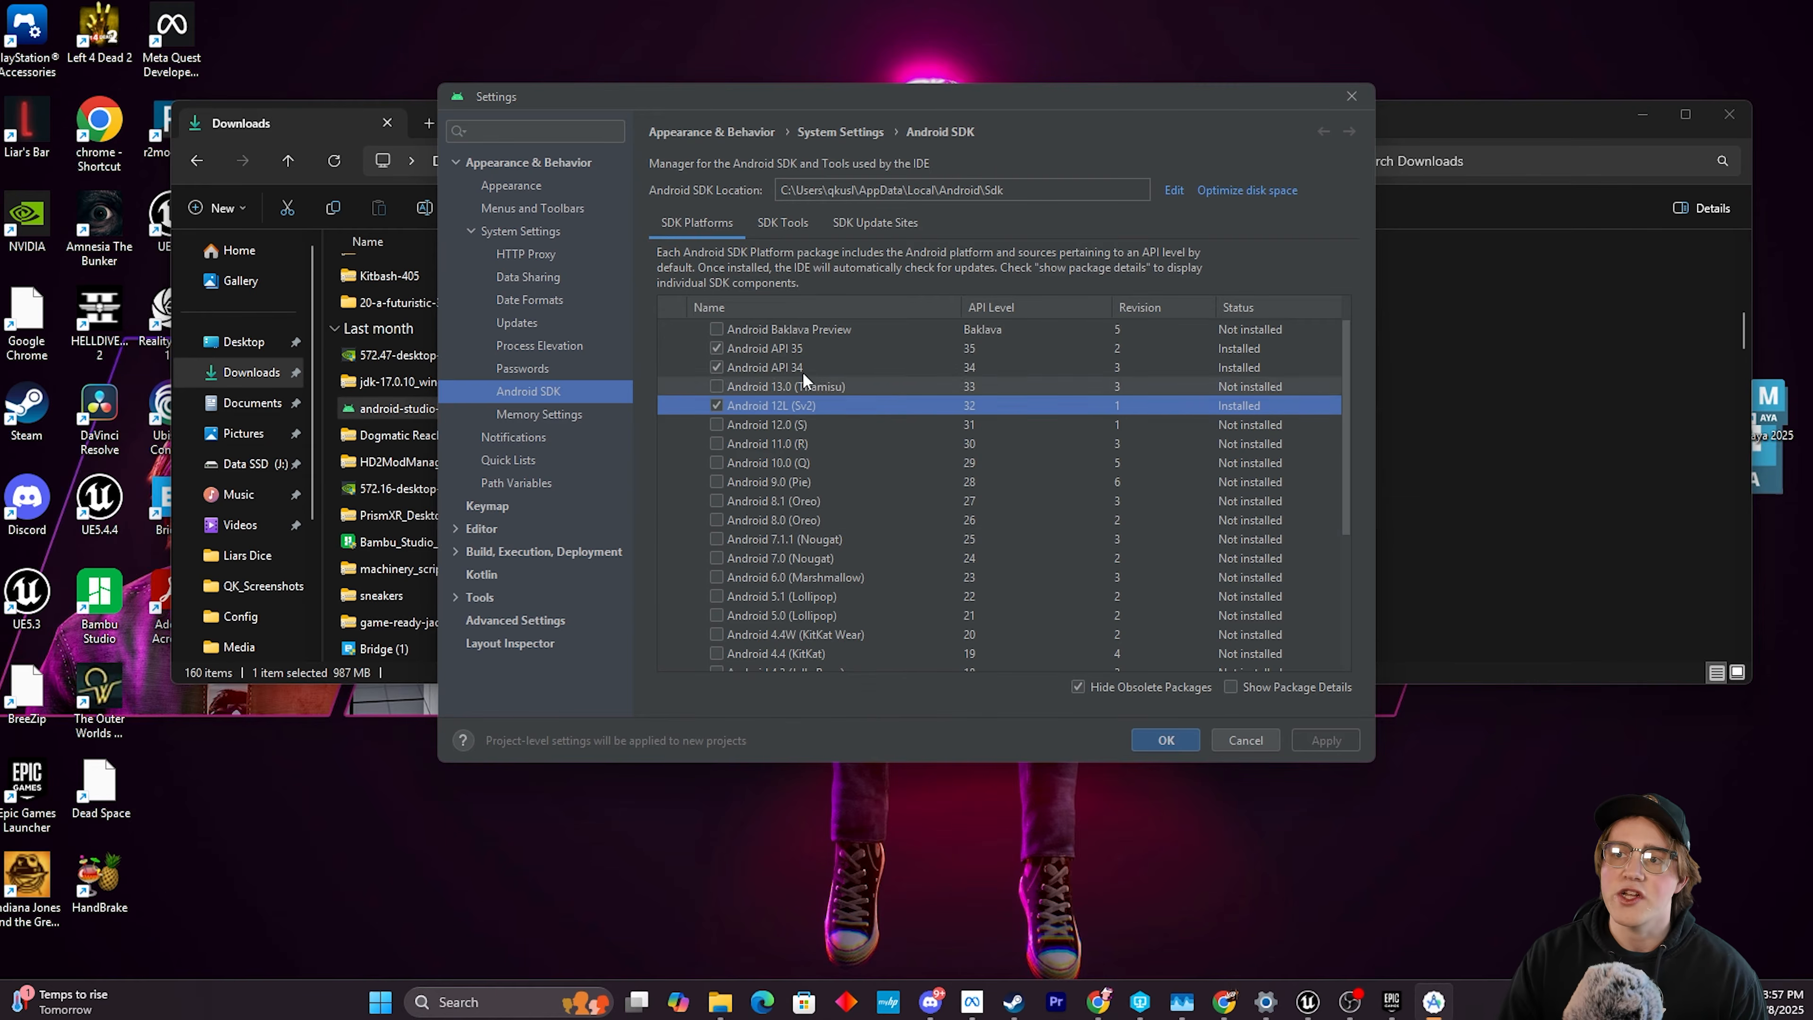
Review Android SDK Build-Tools versions 34.0.0, 33.0.1 and 35.0.0-rc1 in the detailed SDK Tools list, and collapse the group.
click(798, 227)
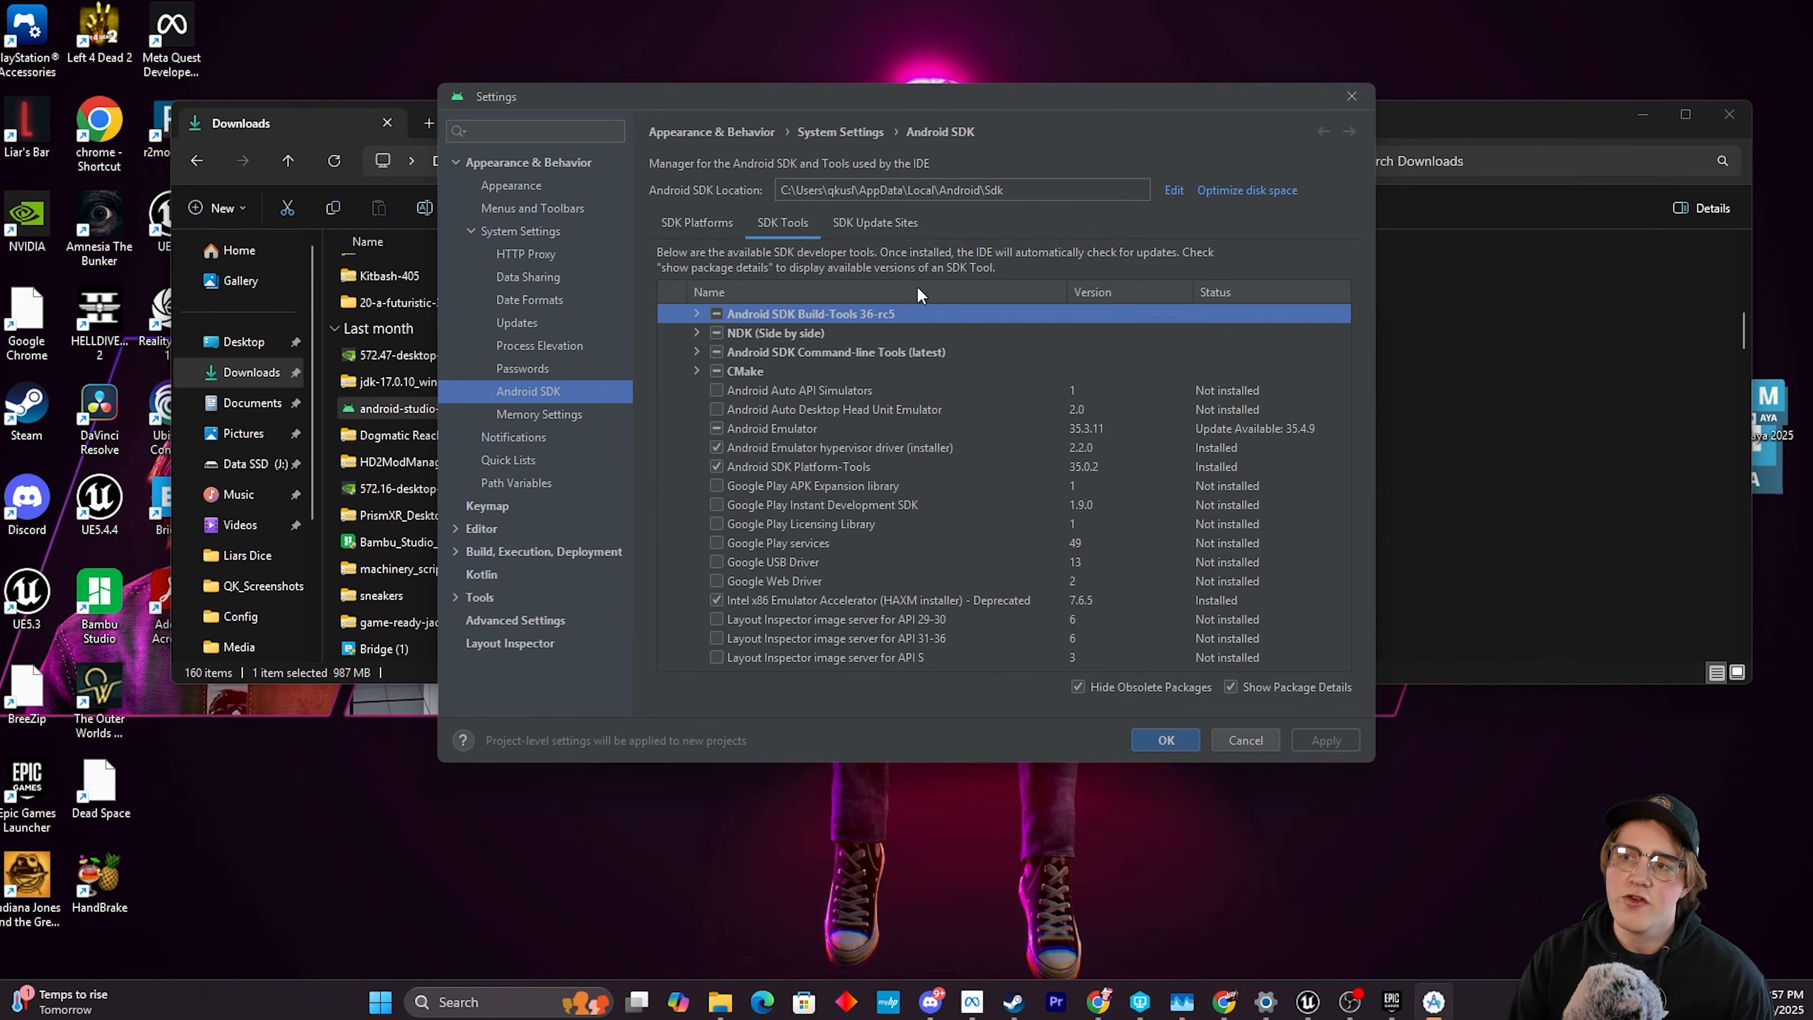
click(697, 314)
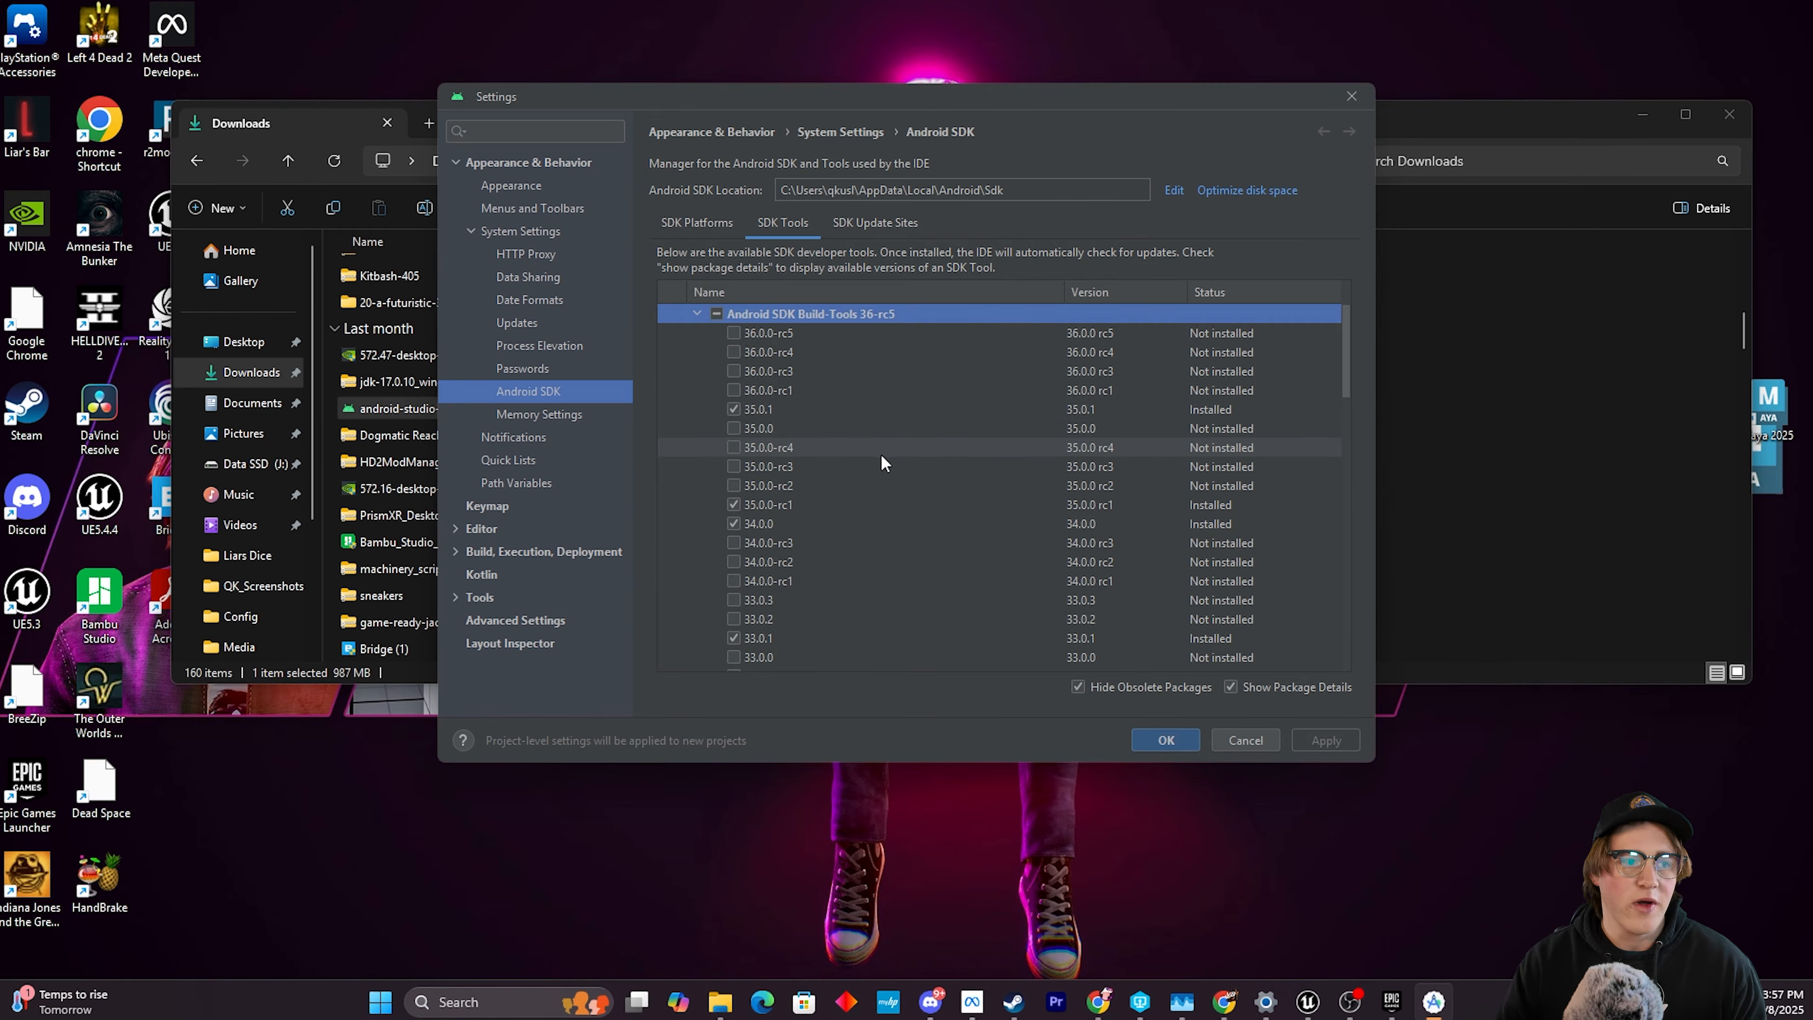
click(782, 522)
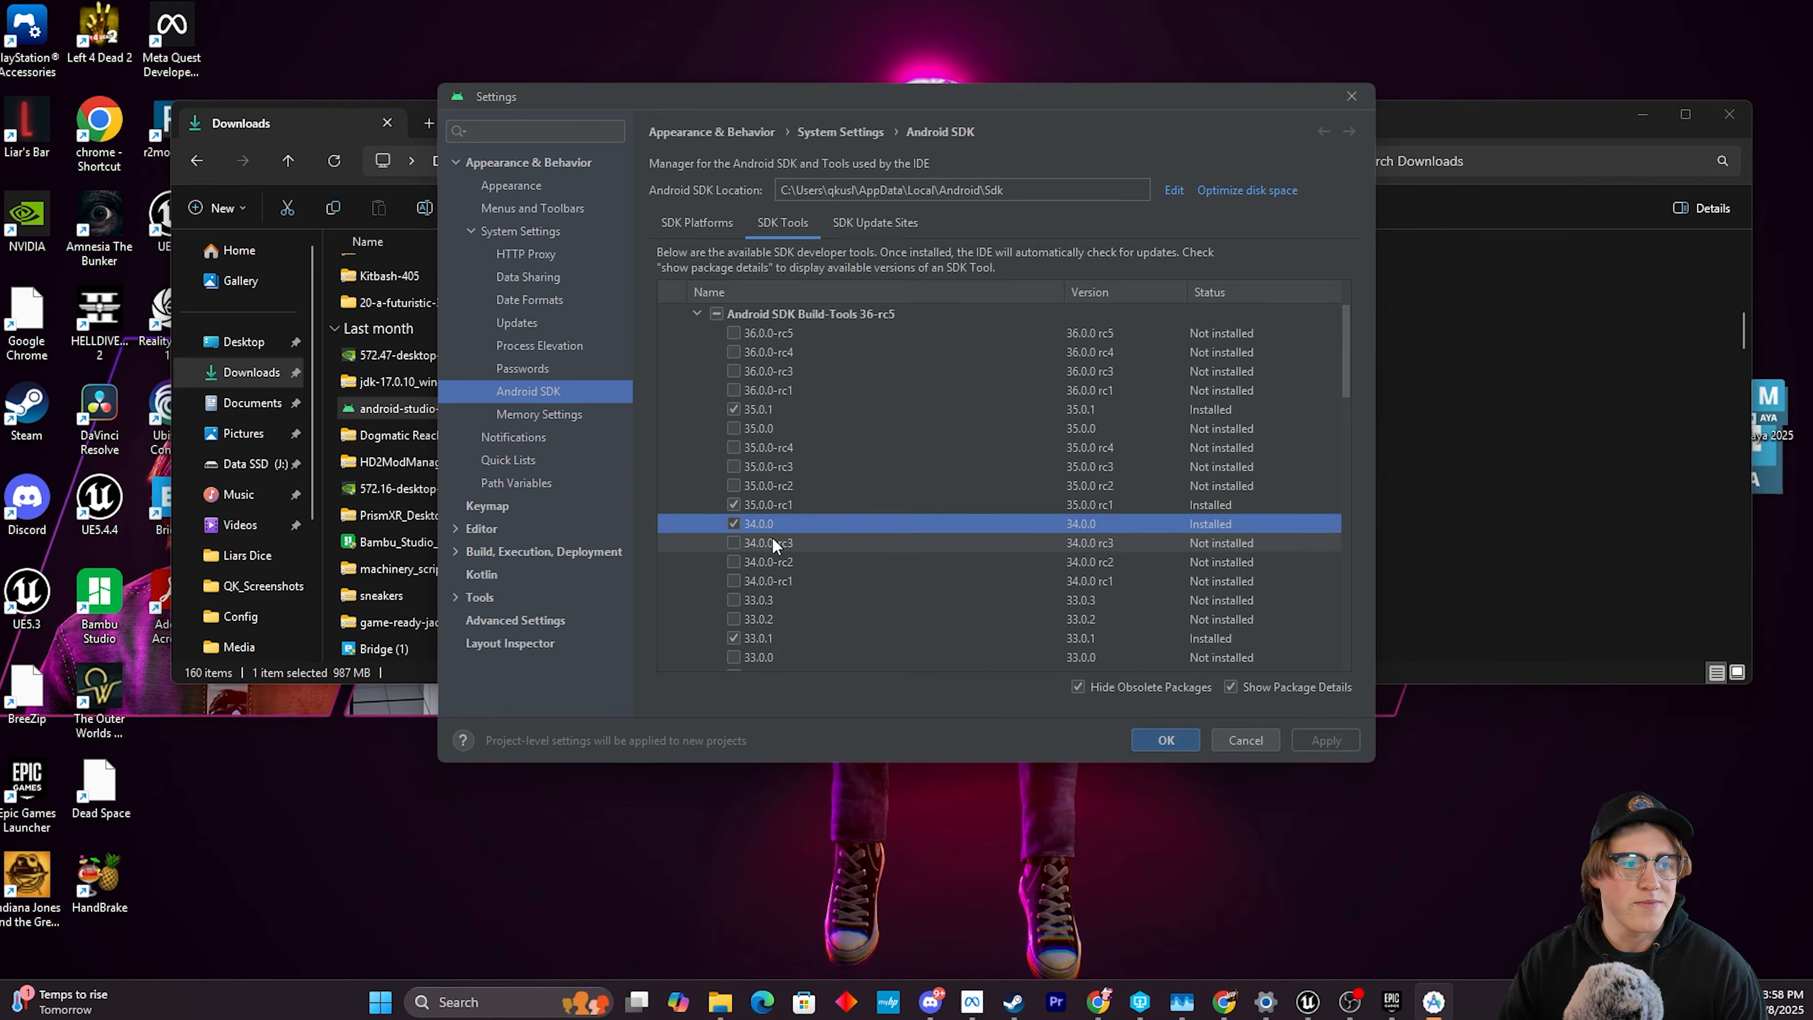
click(798, 635)
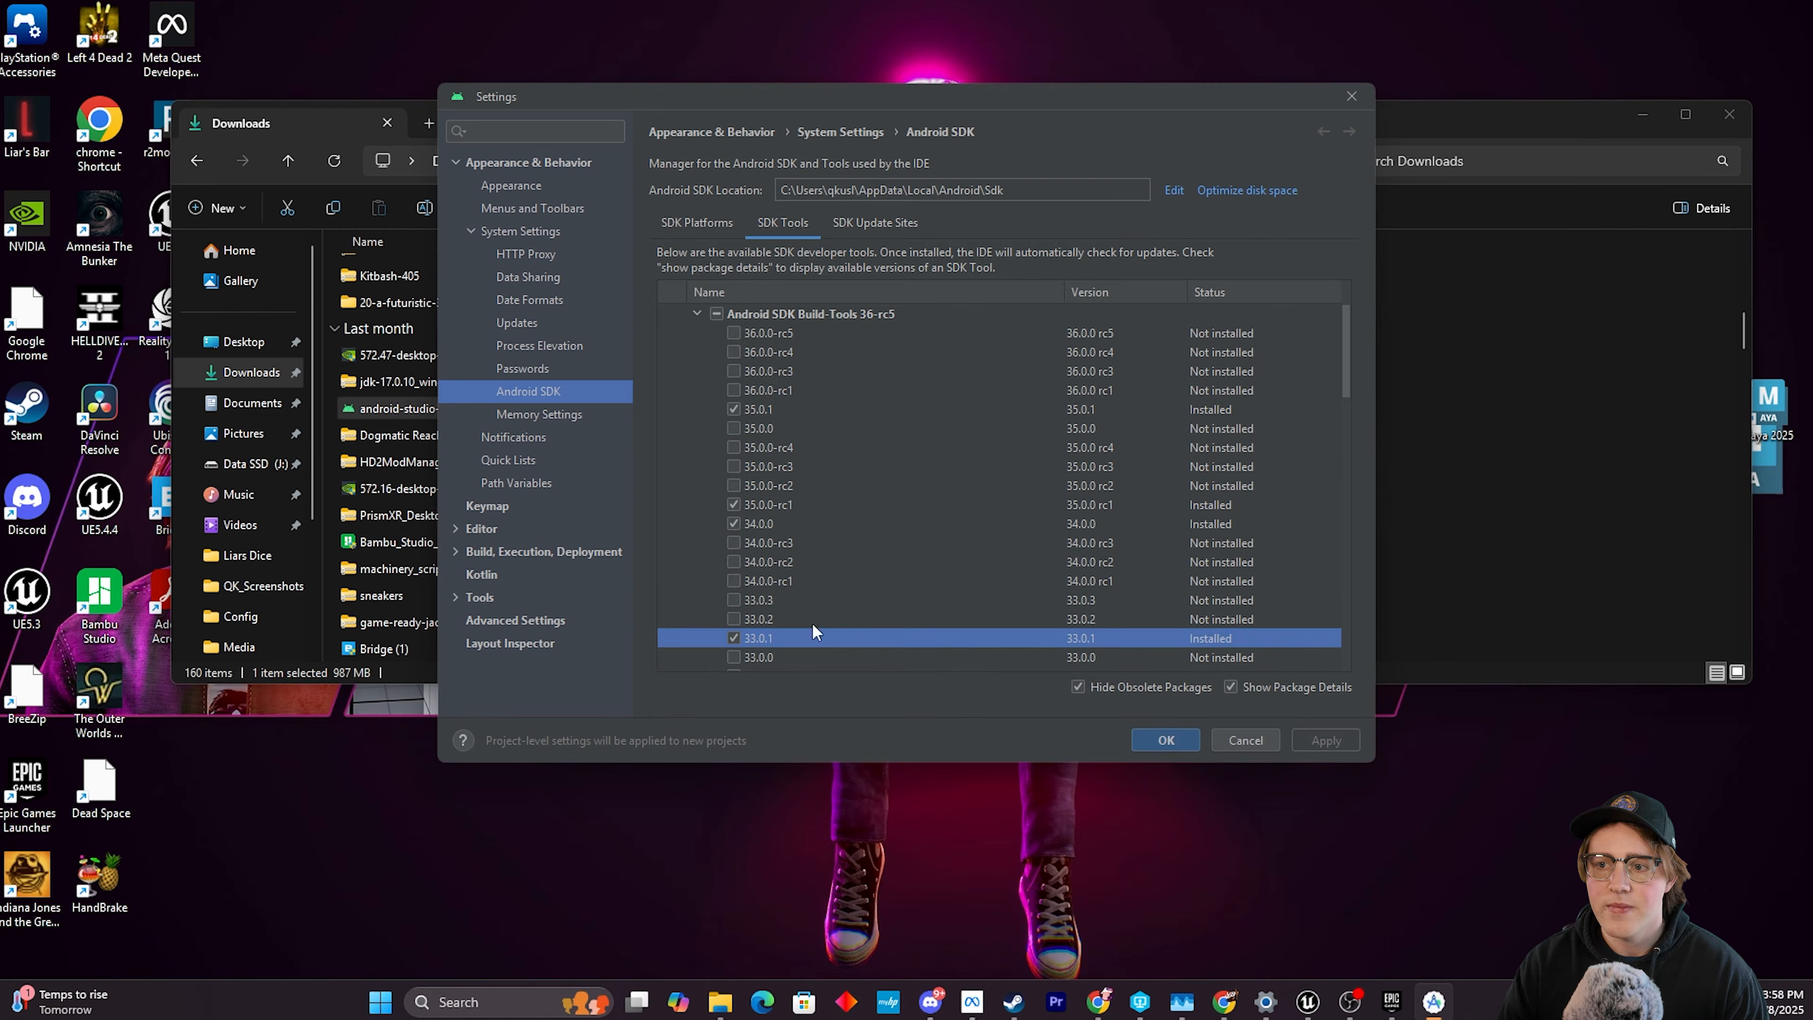
click(792, 504)
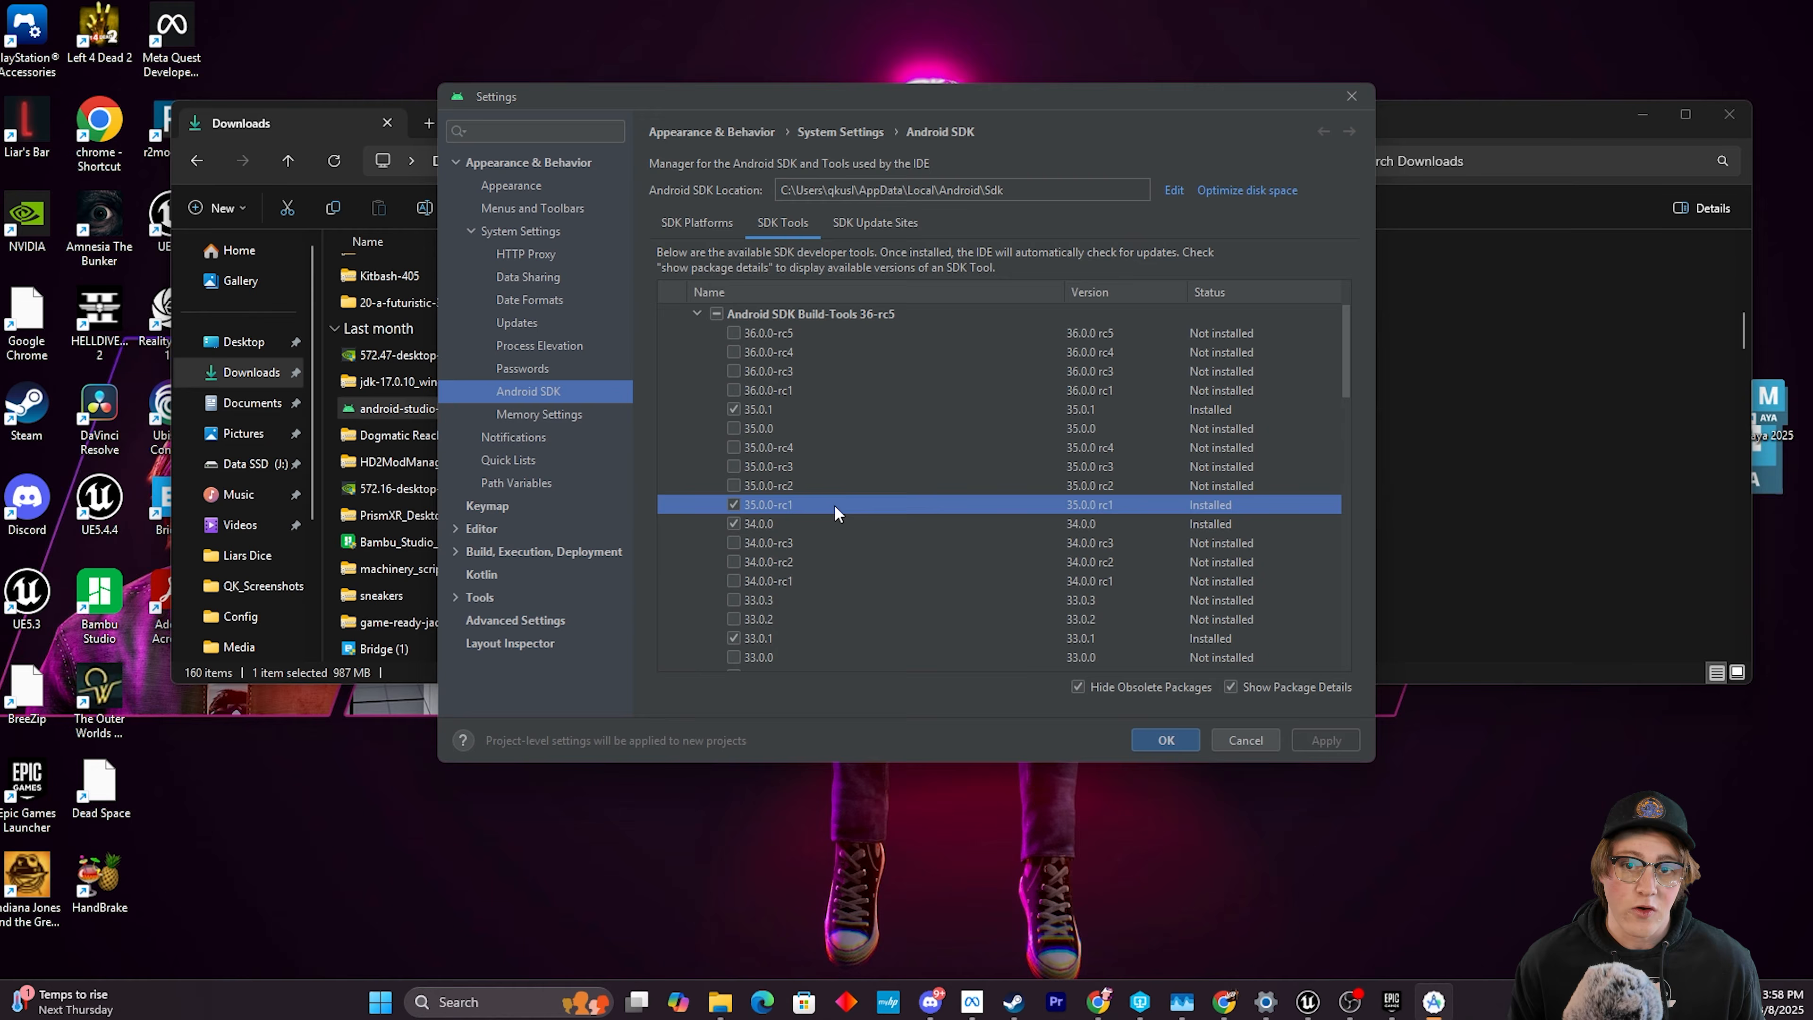
click(694, 313)
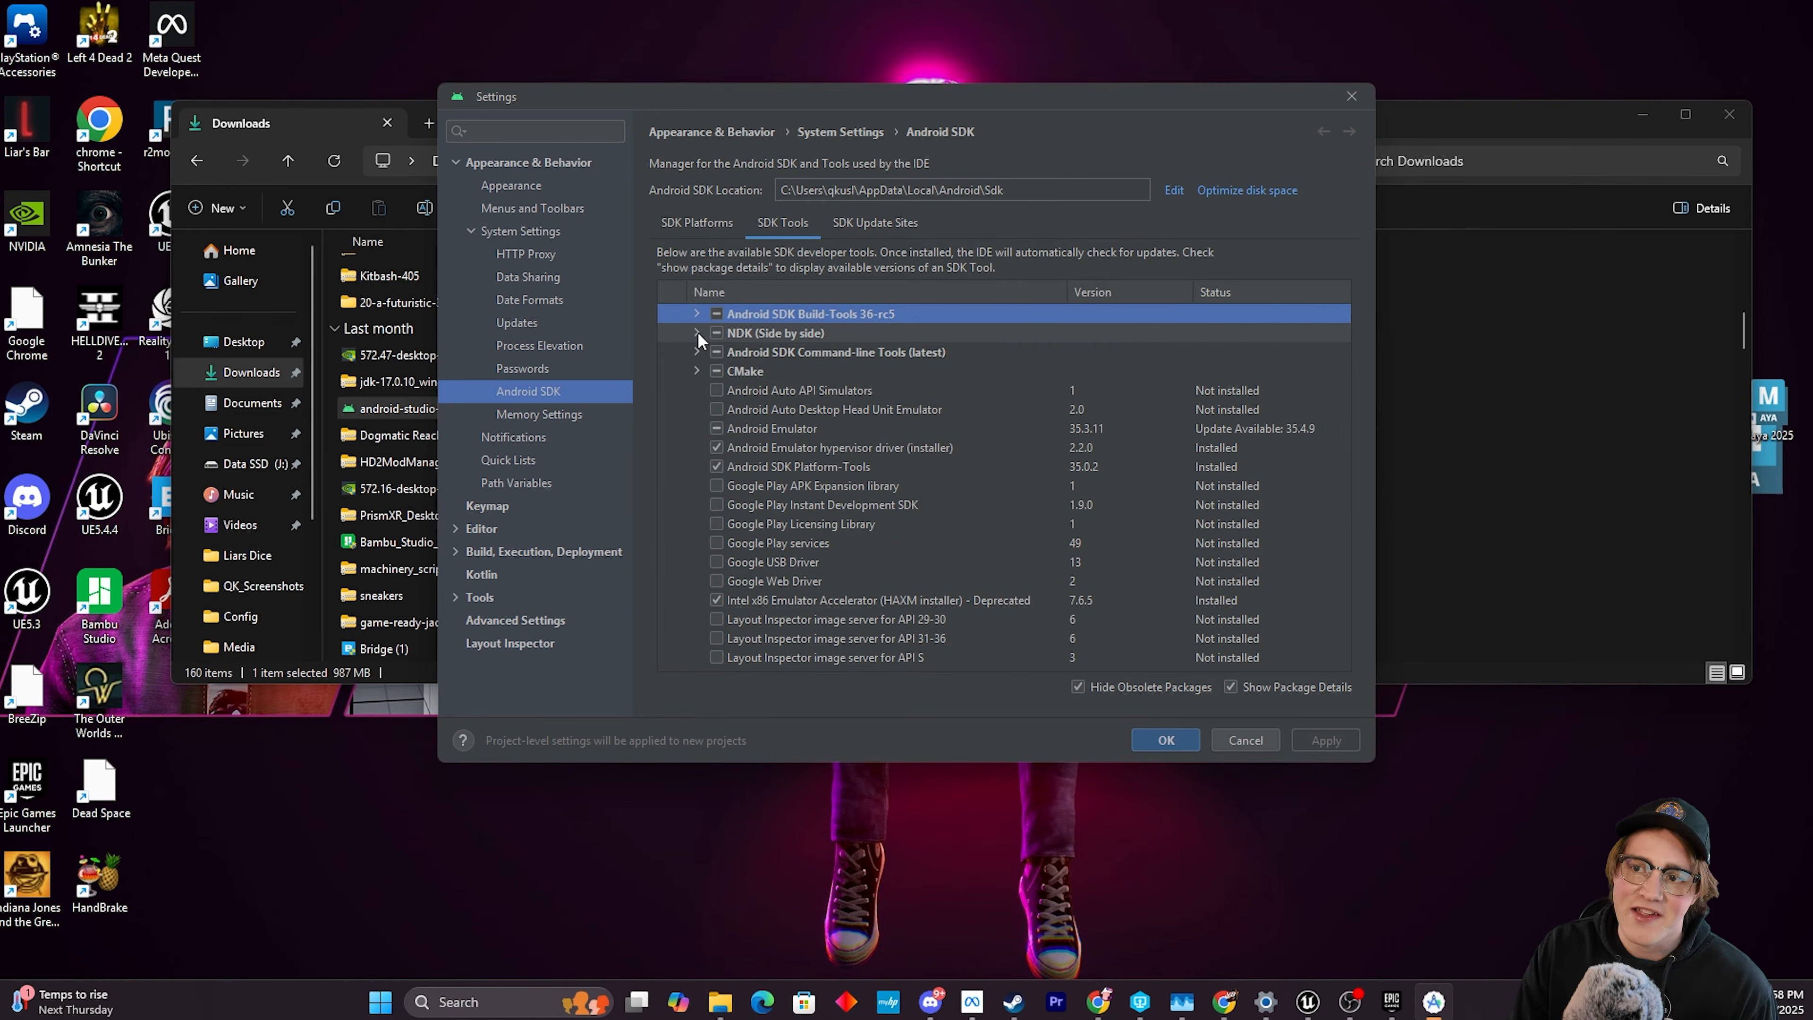
Check the NDK (Side by side) 25.1.8937393 entry and collapse the NDK version list.
click(697, 332)
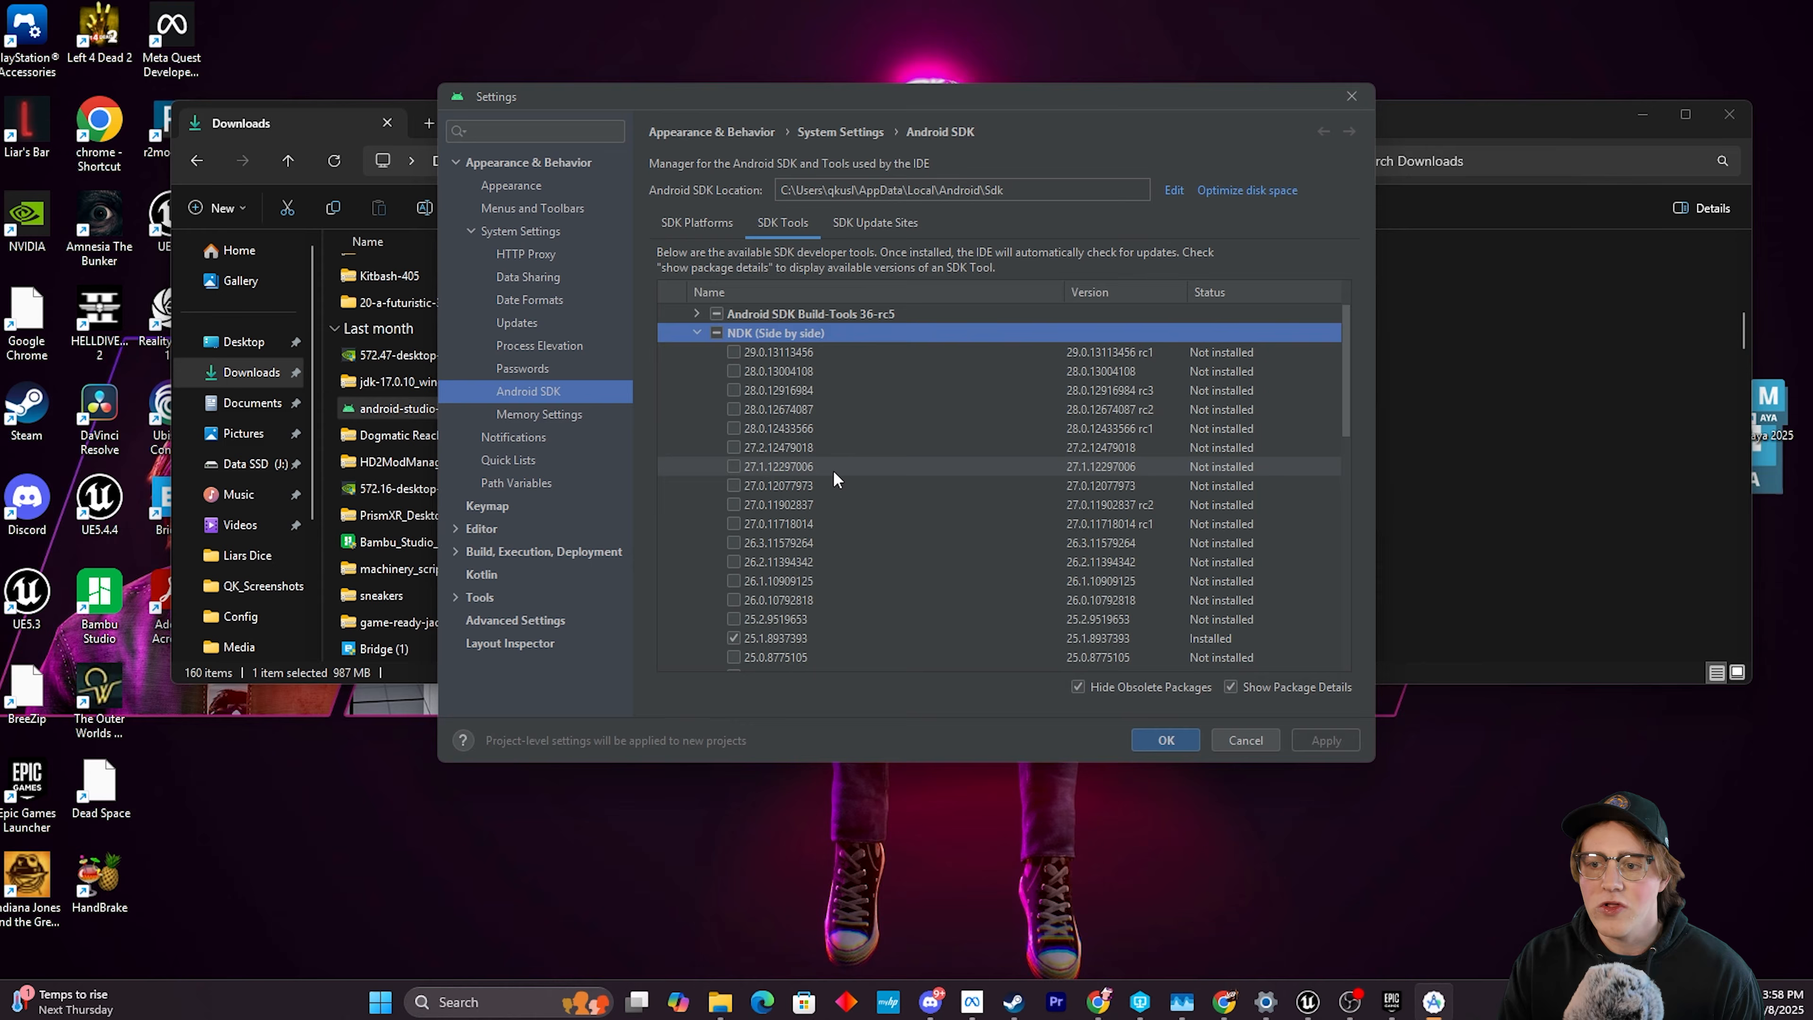
scroll(835, 496, down, 3)
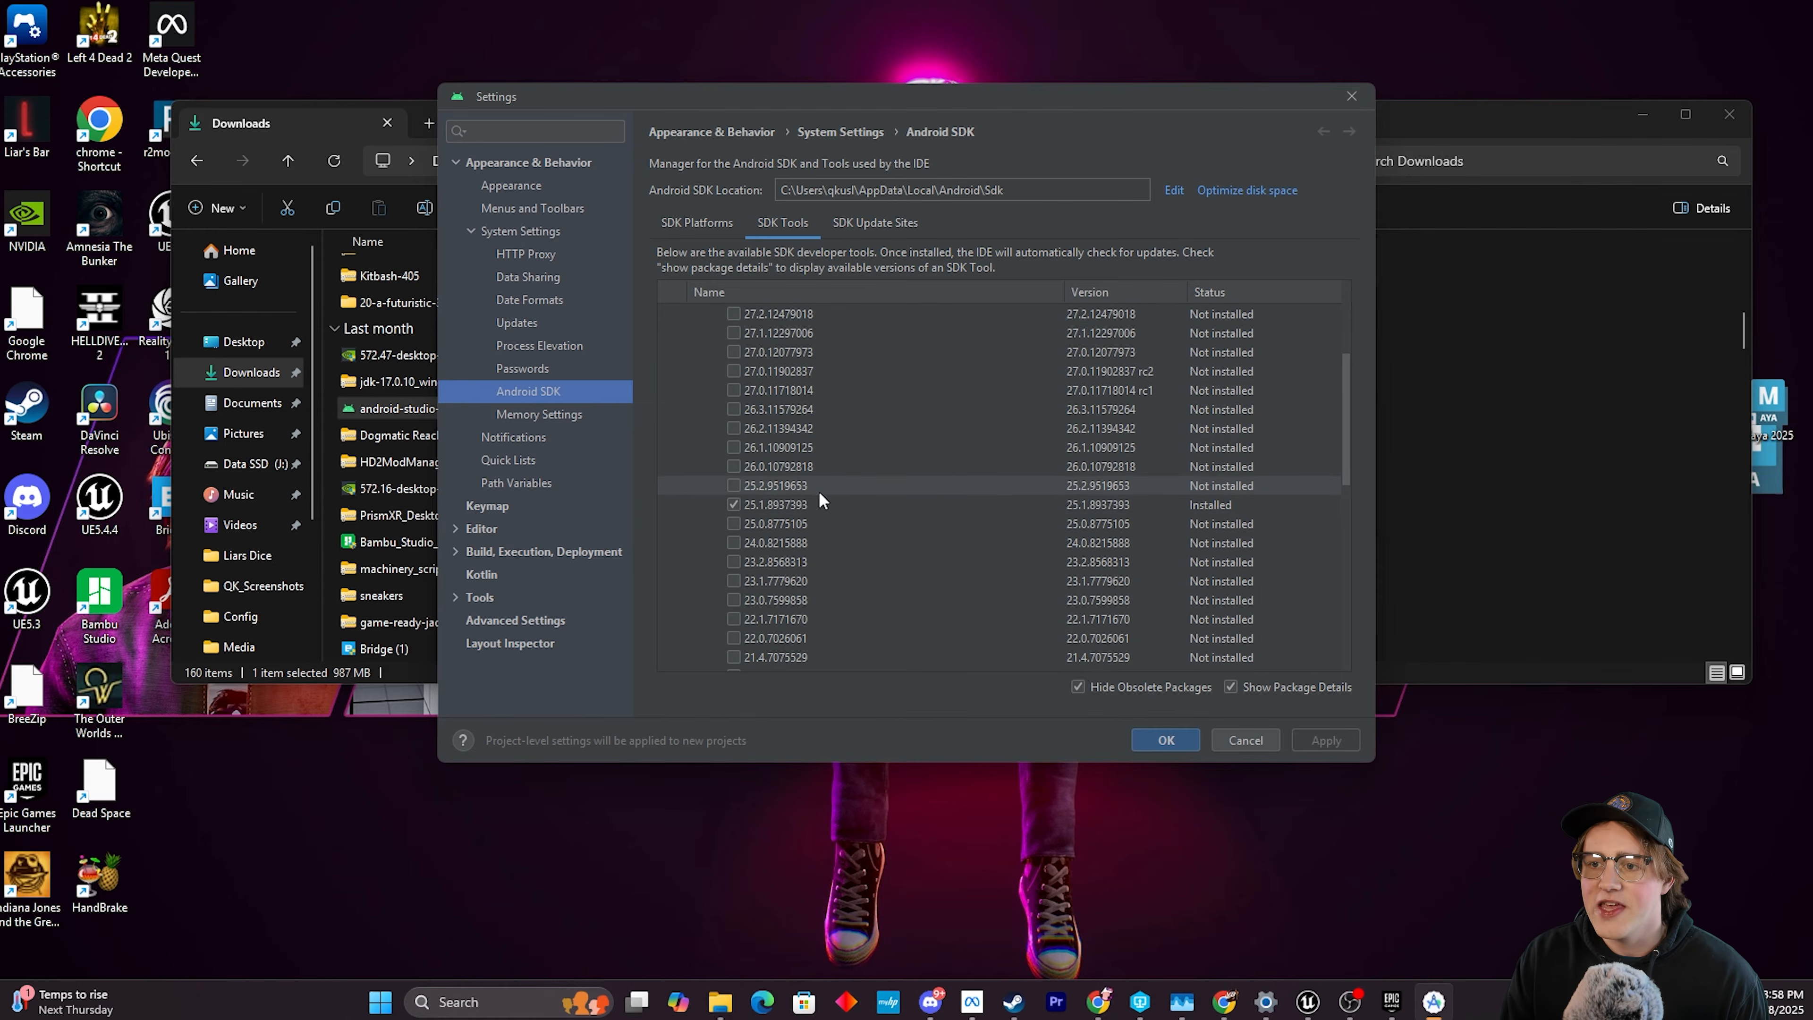
click(817, 504)
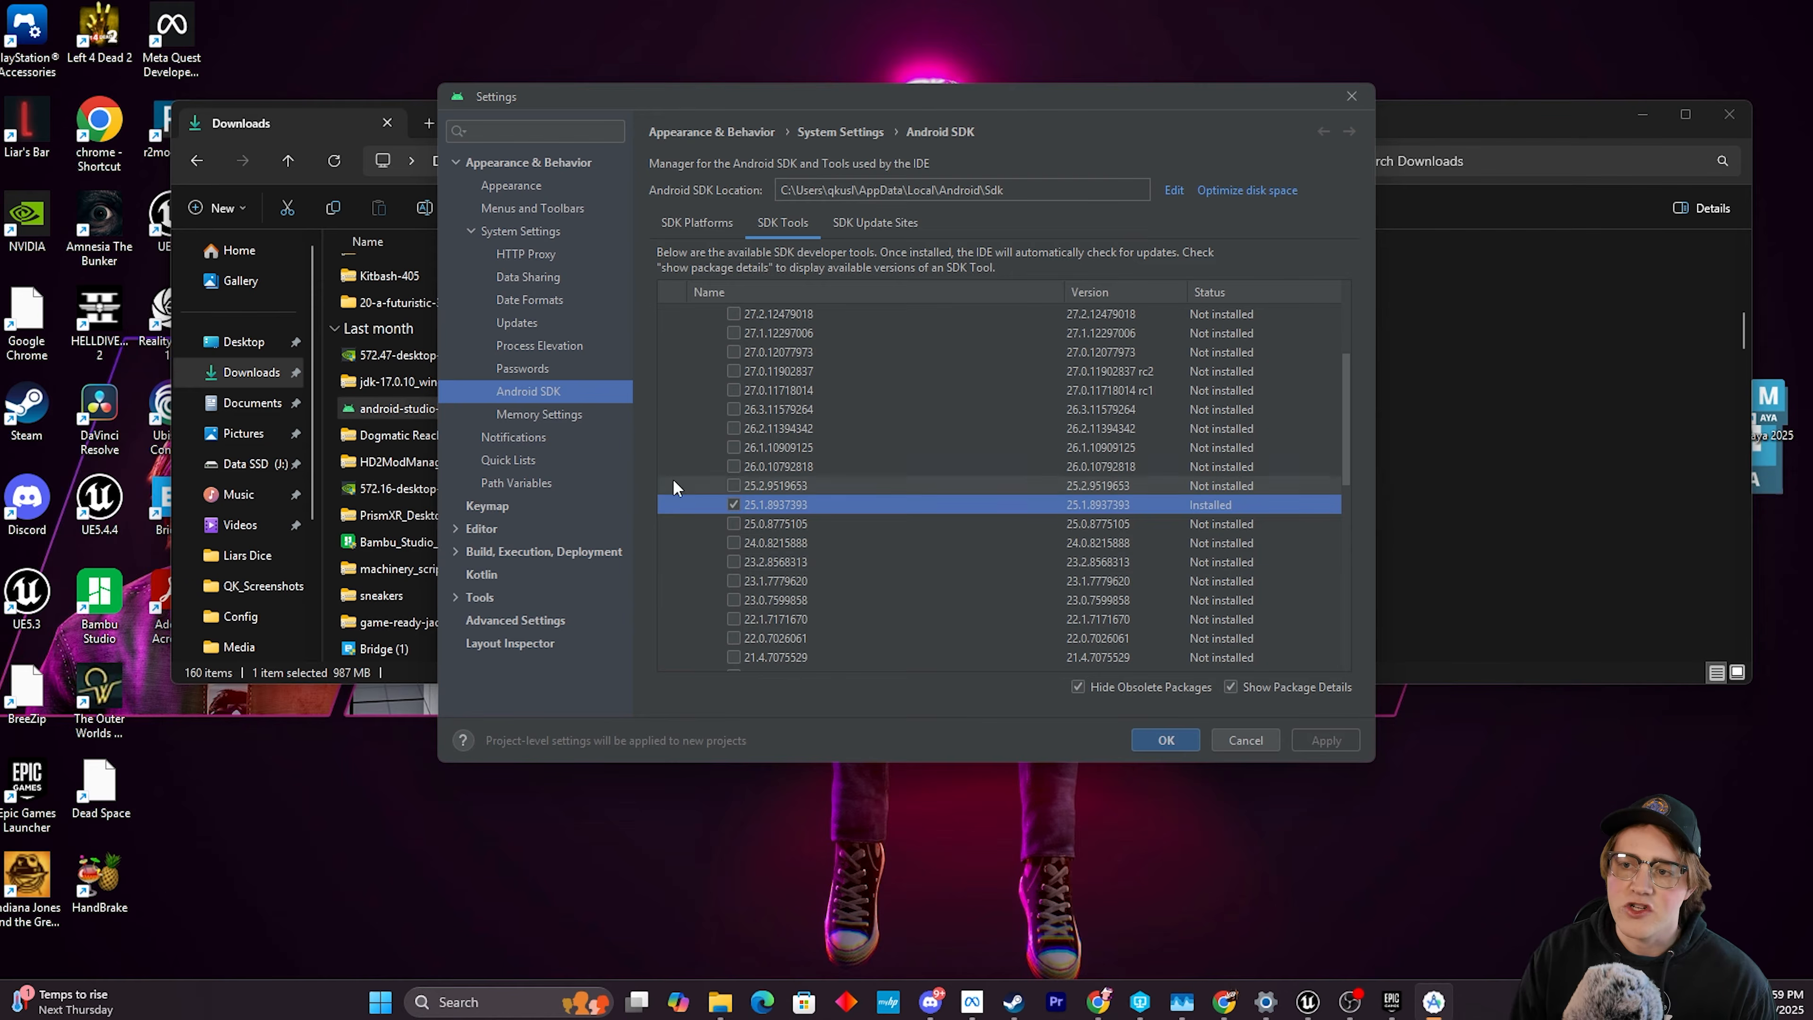
scroll(838, 587, up, 3)
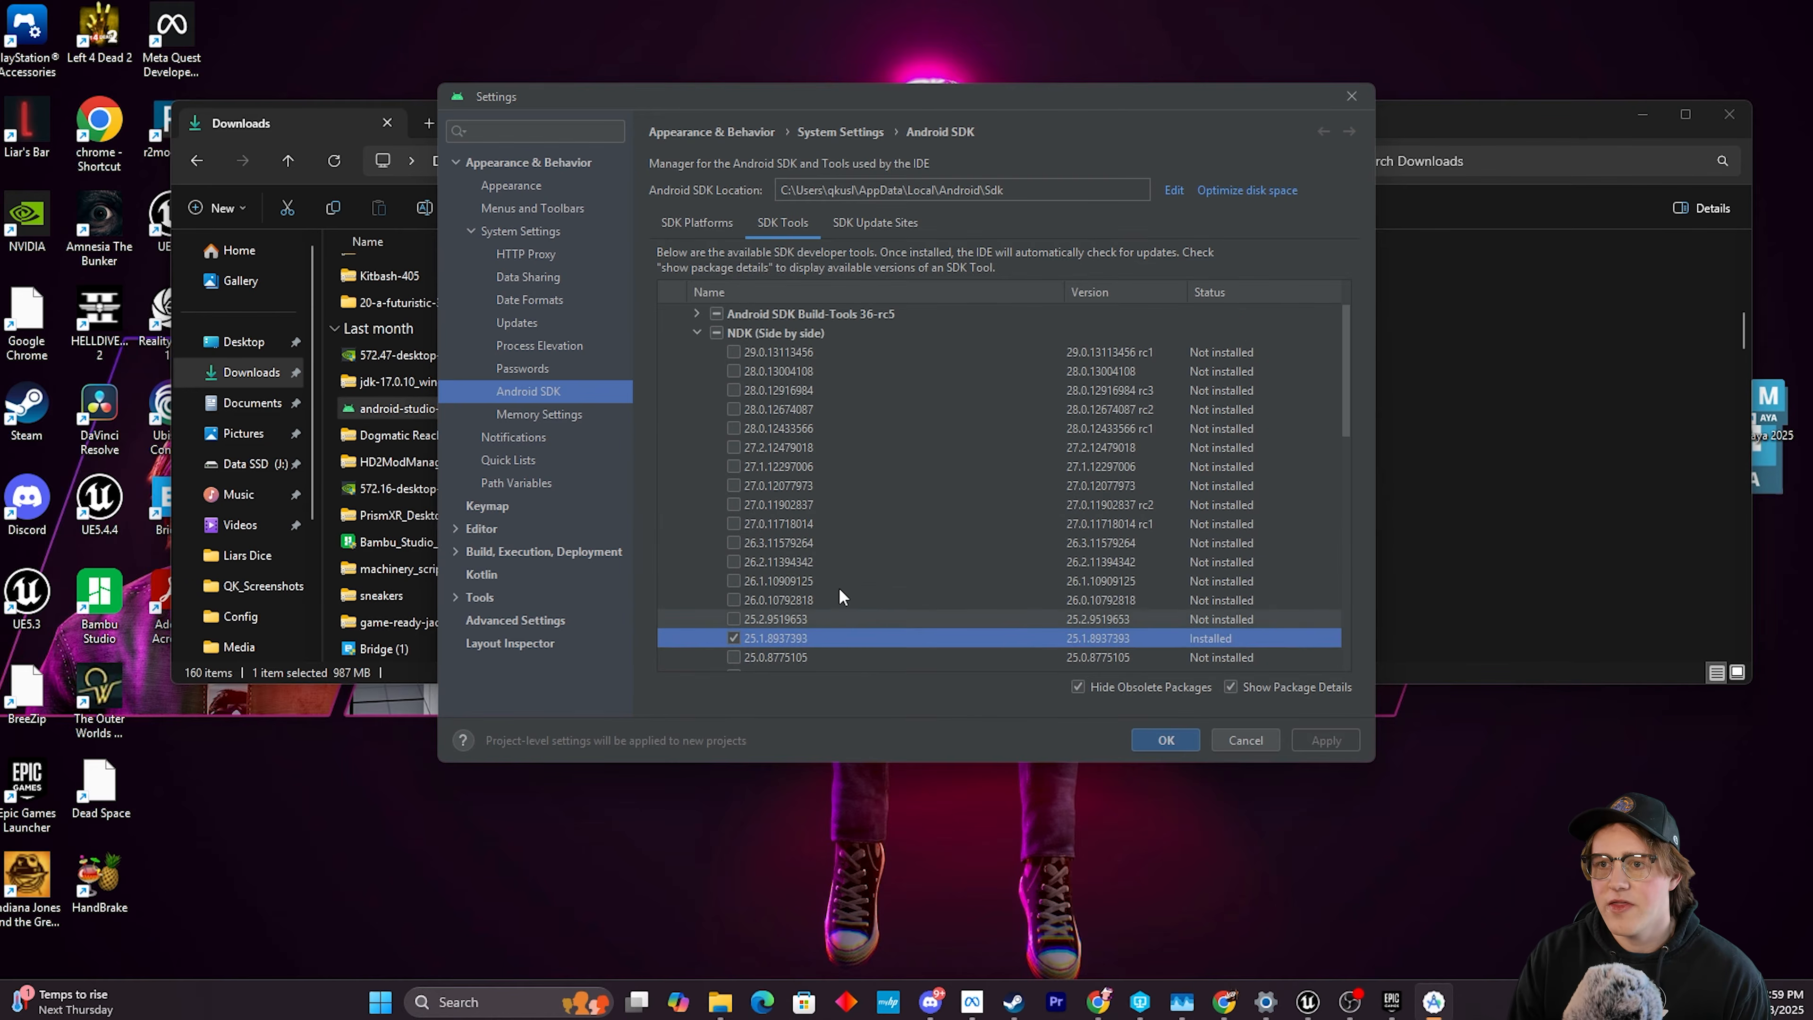
click(696, 333)
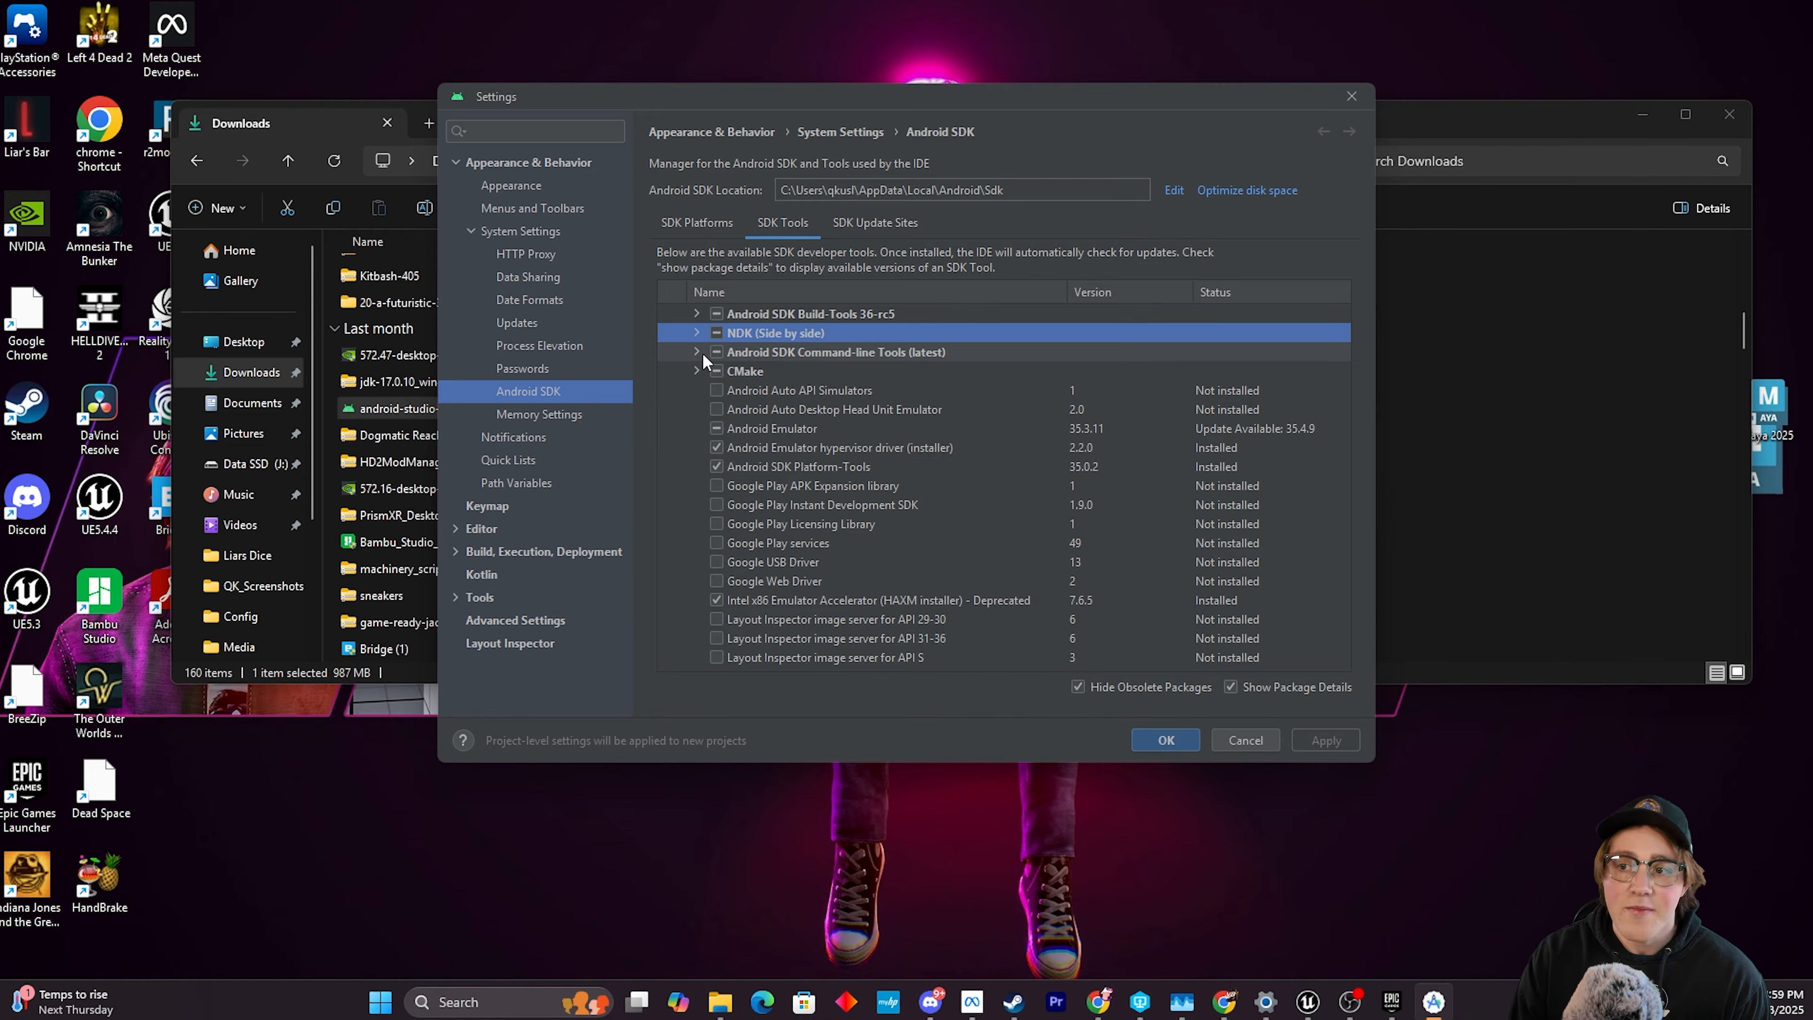
Compare Android SDK Command-line Tools (latest) with the 13.0 entry, and collapse the command-line tools list.
click(702, 353)
click(869, 371)
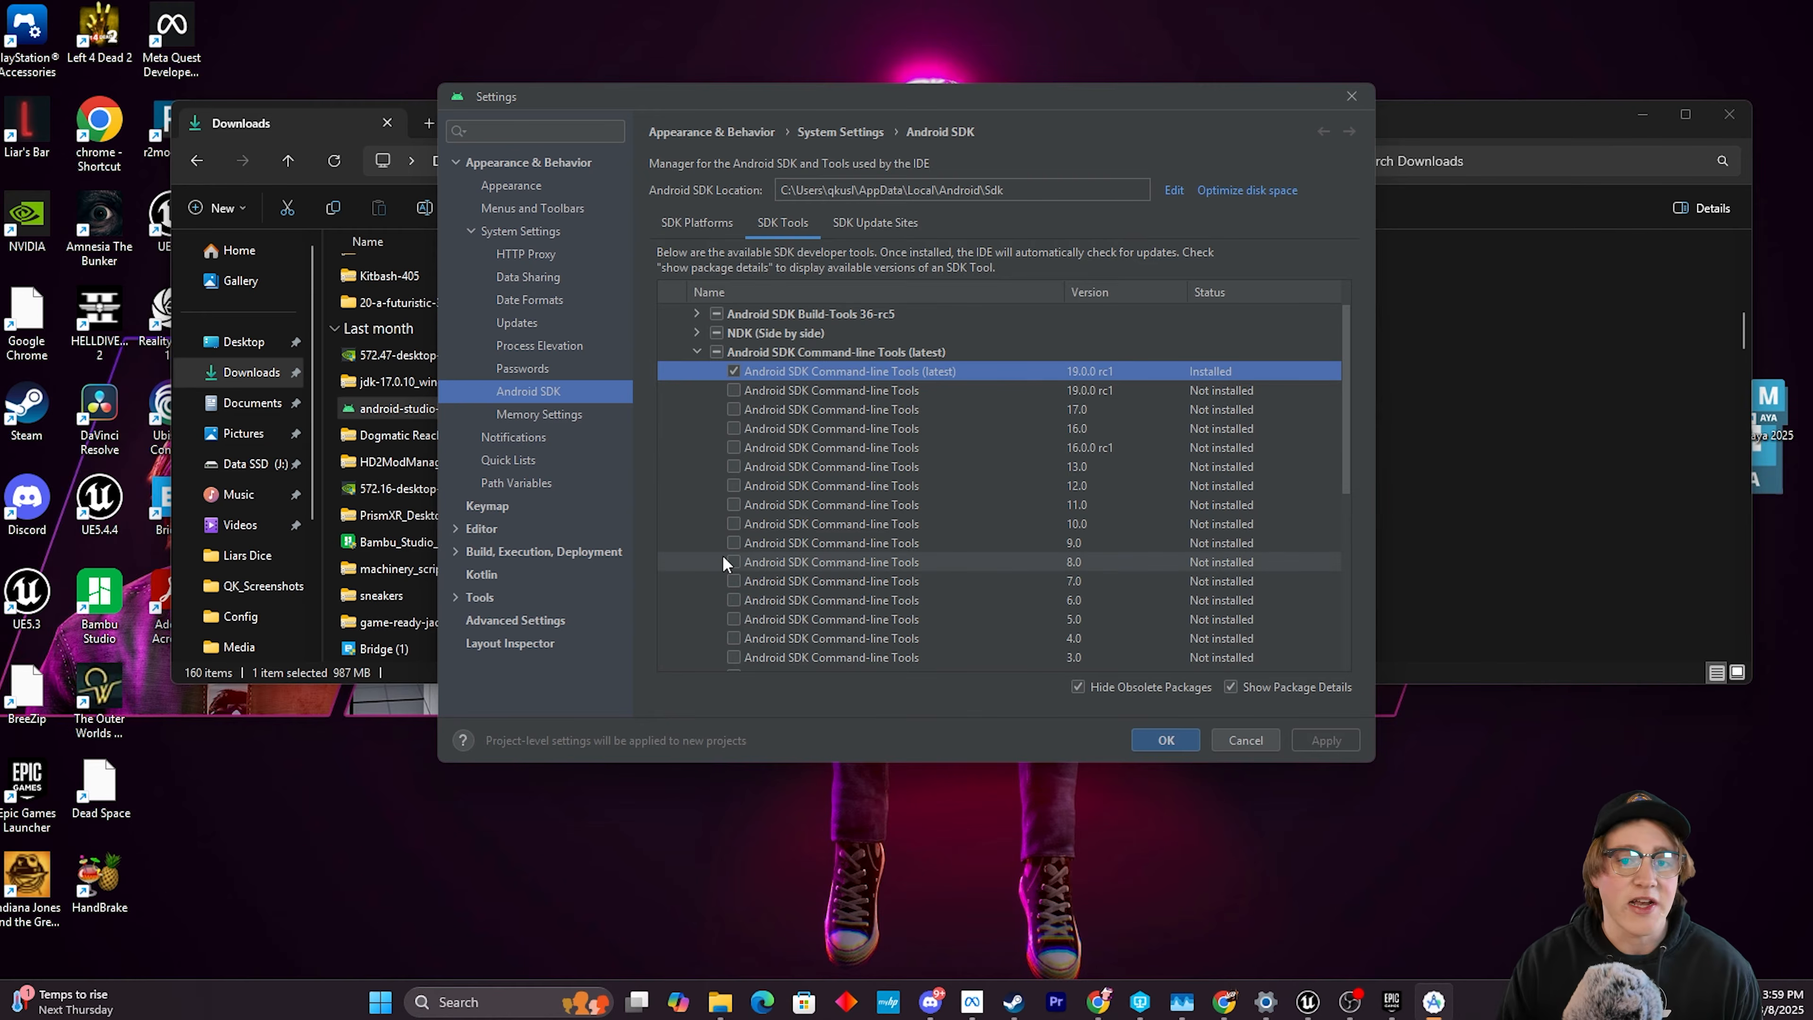
click(837, 467)
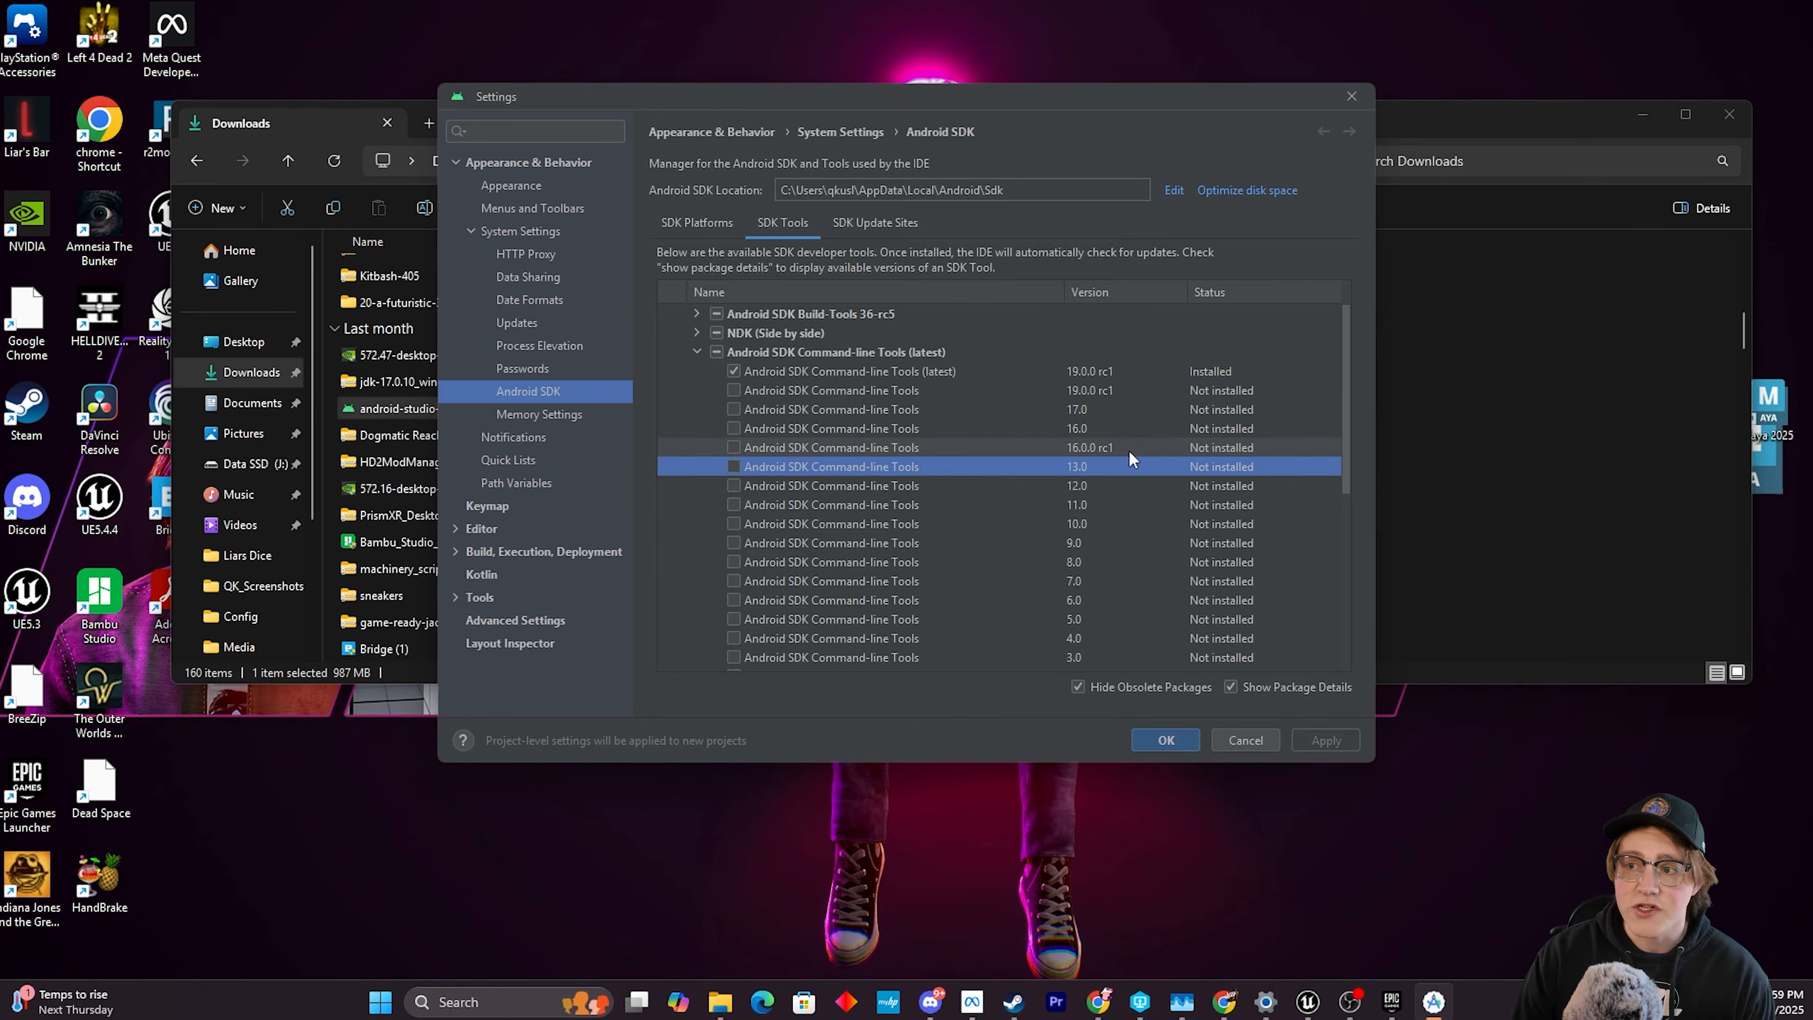
click(921, 371)
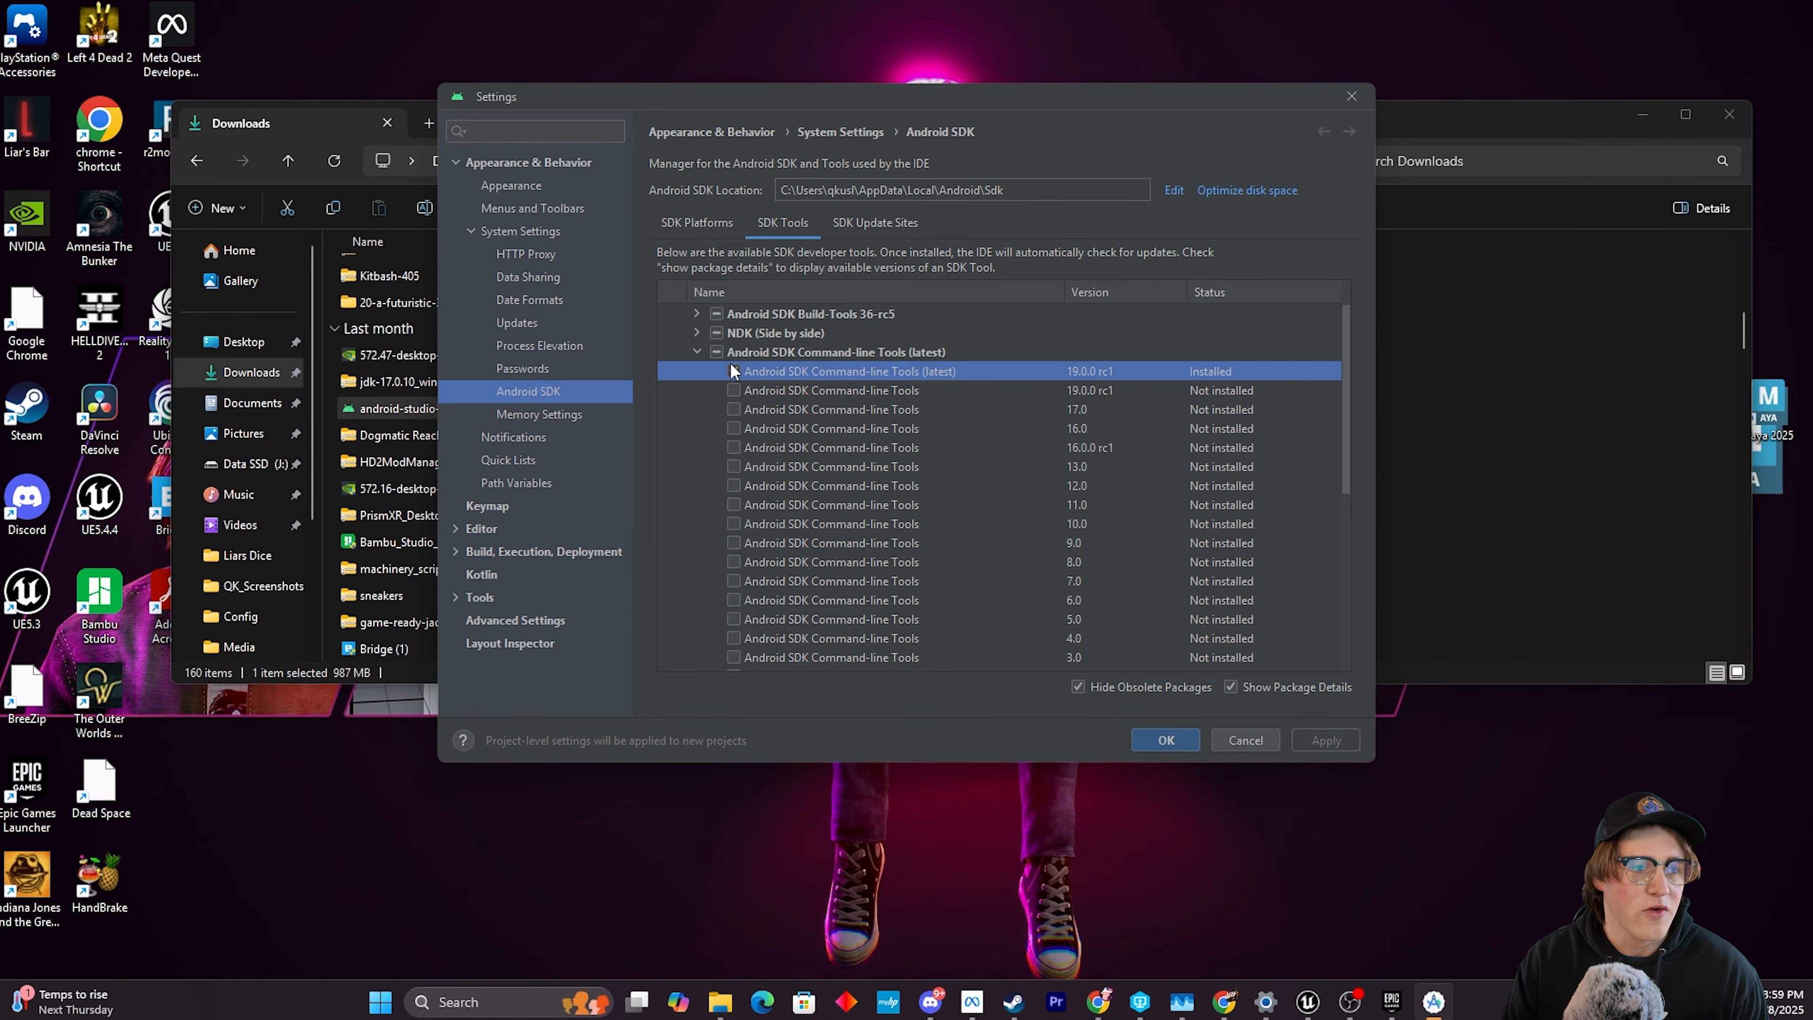
click(696, 351)
Check the CMake 3.10.2.4988404 and 3.22.1 entries and collapse the CMake version list.
click(697, 371)
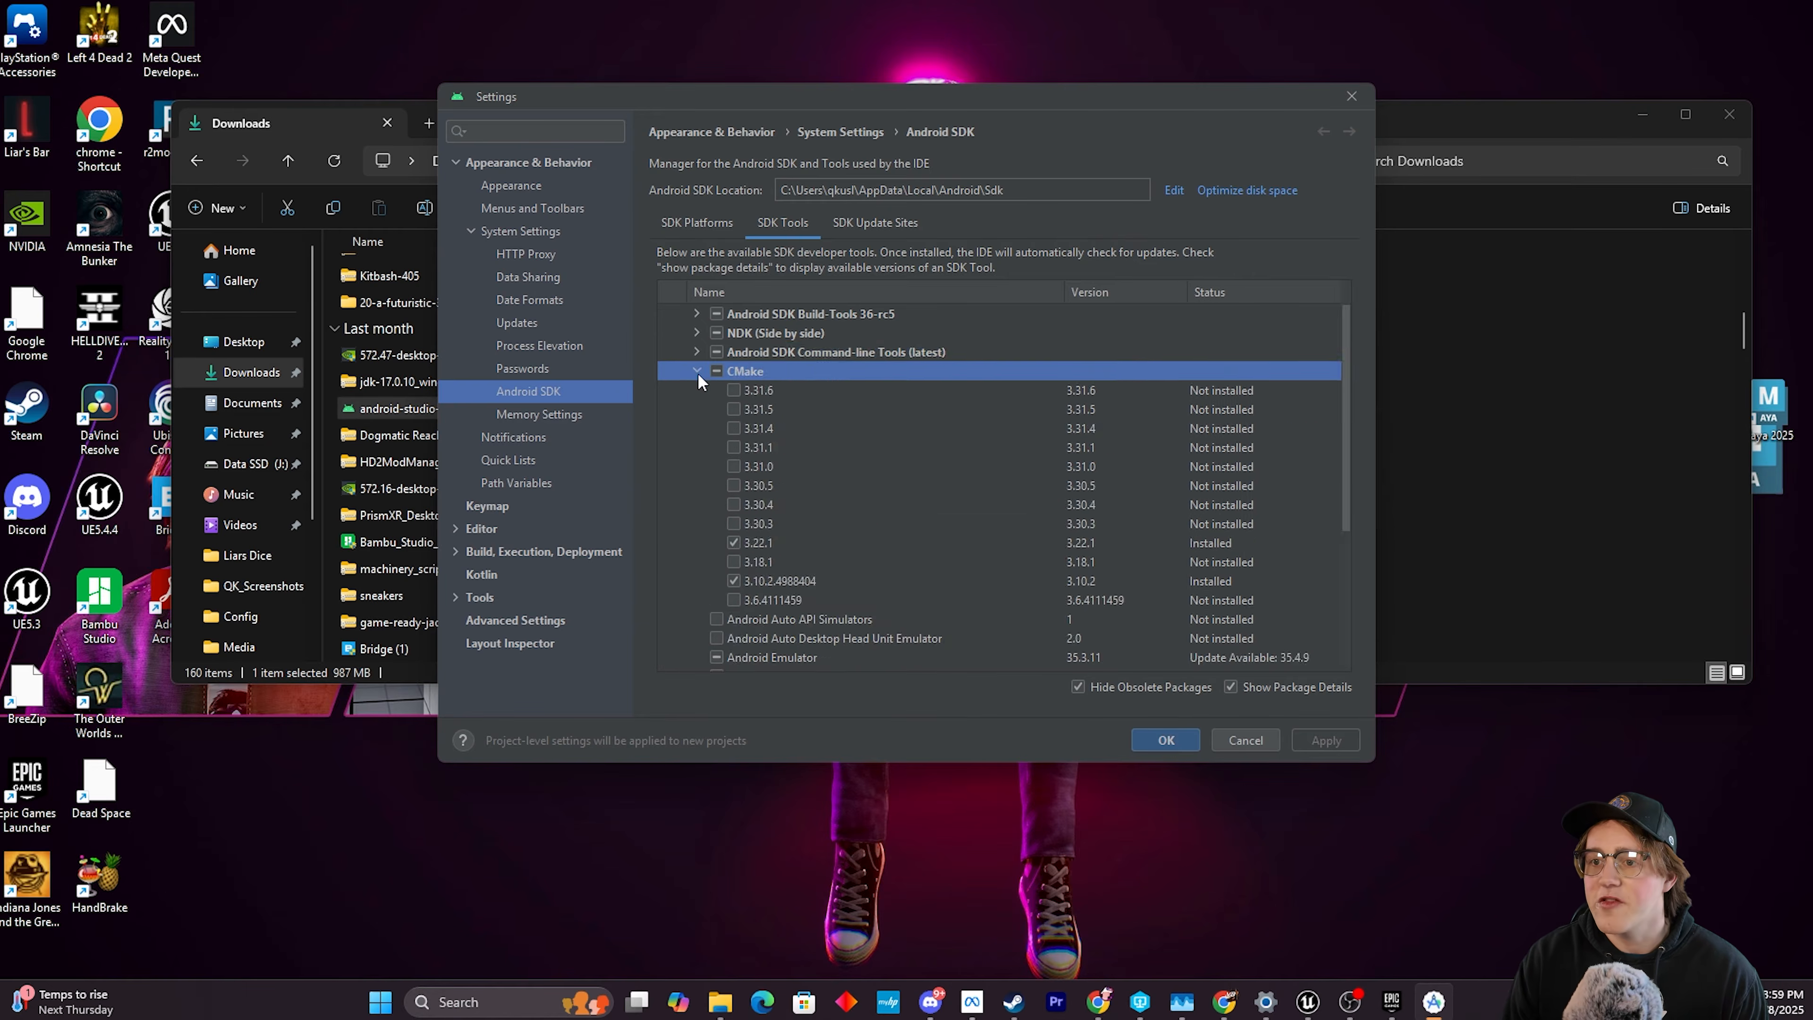
click(780, 584)
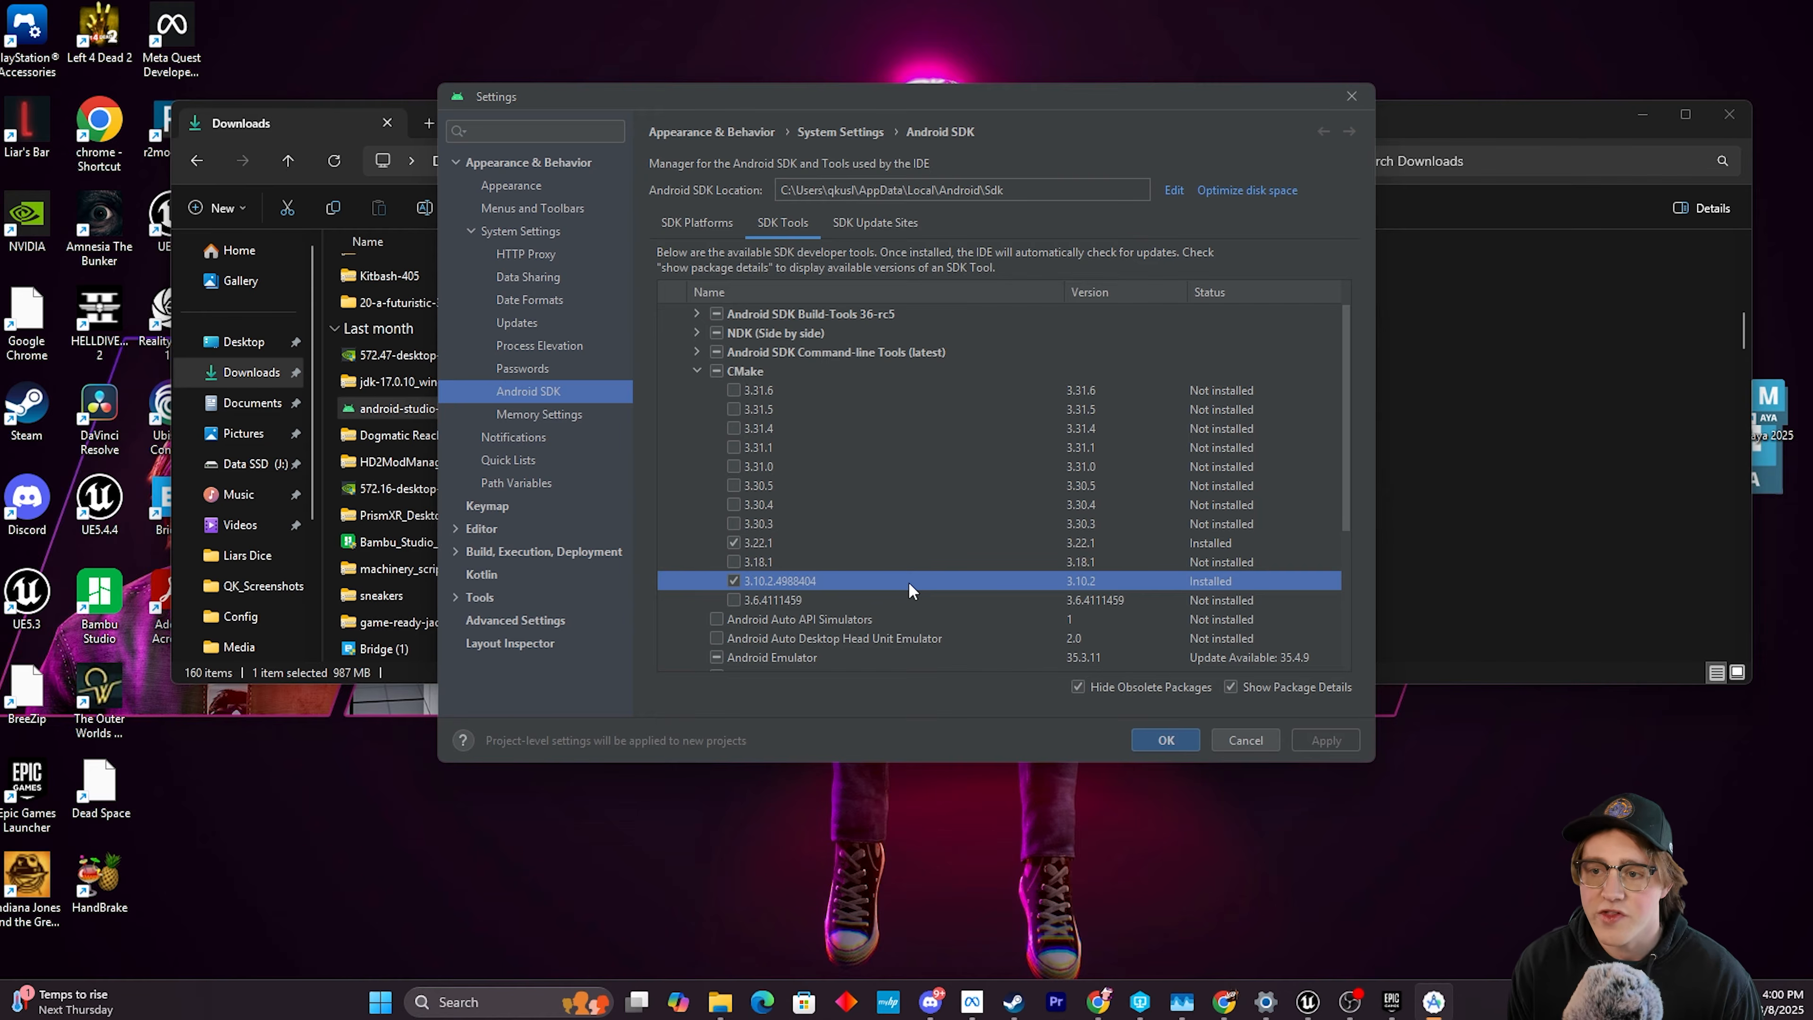
click(868, 549)
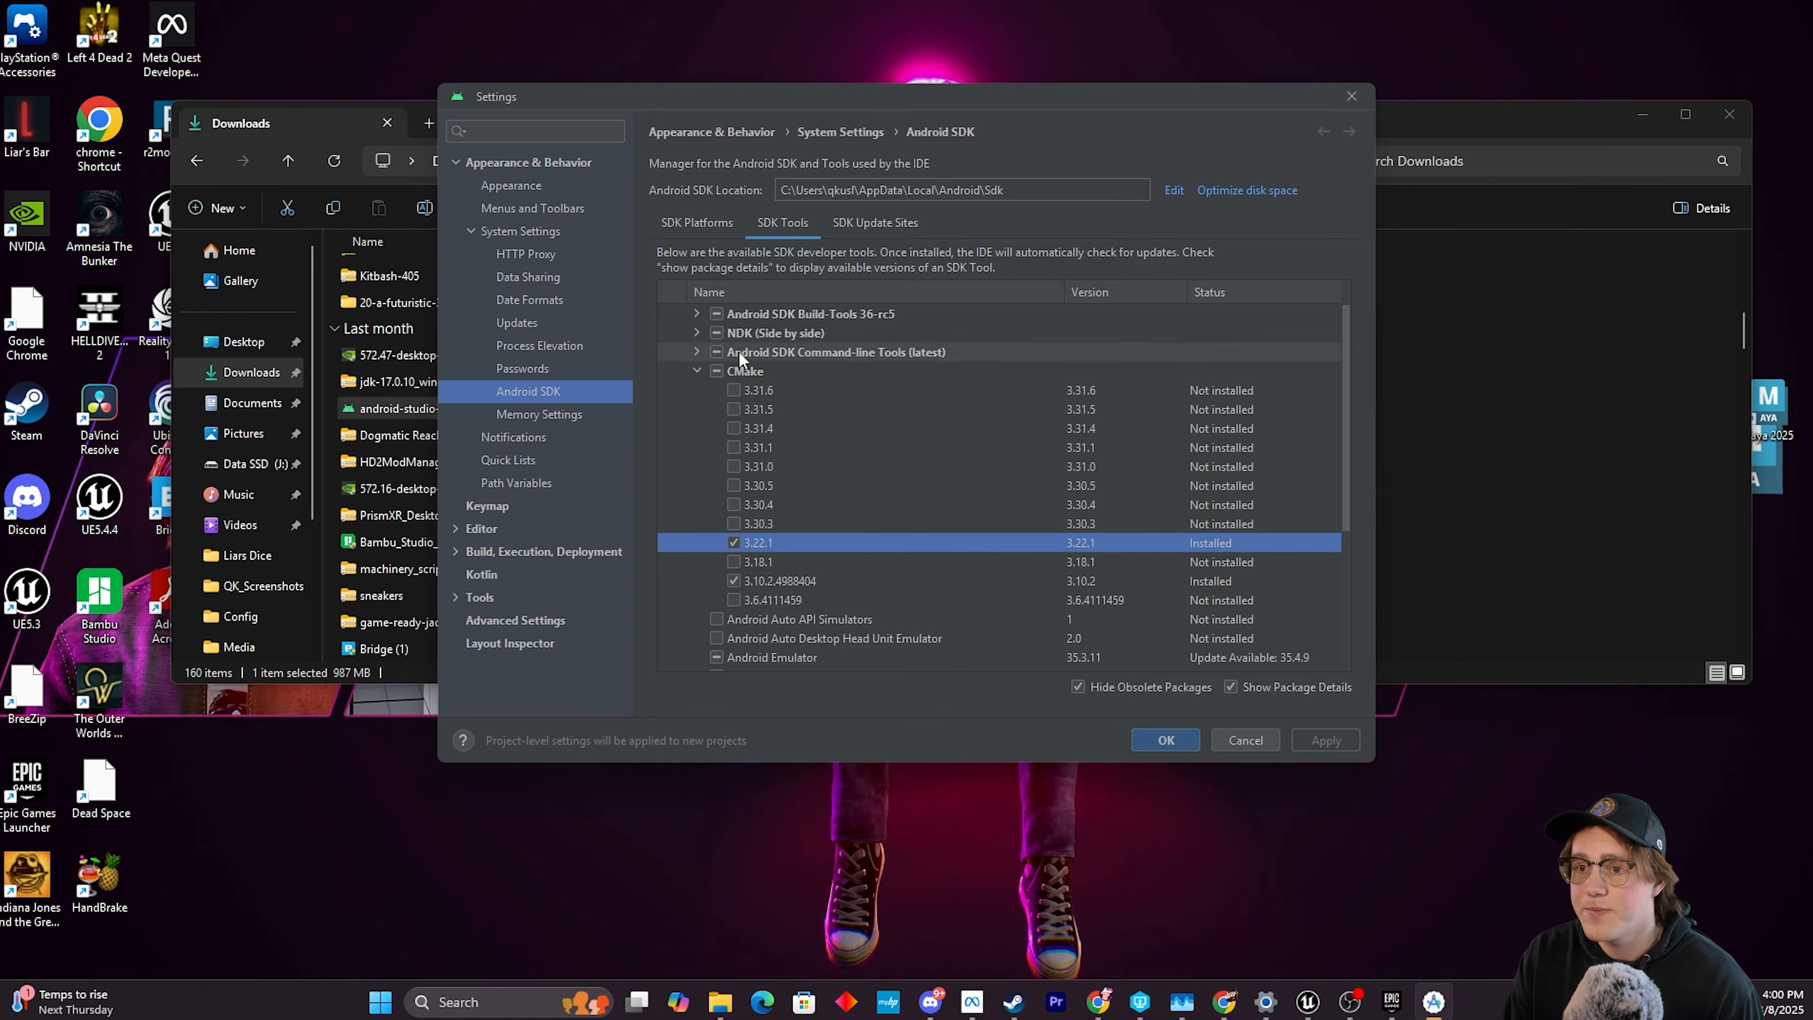
click(696, 367)
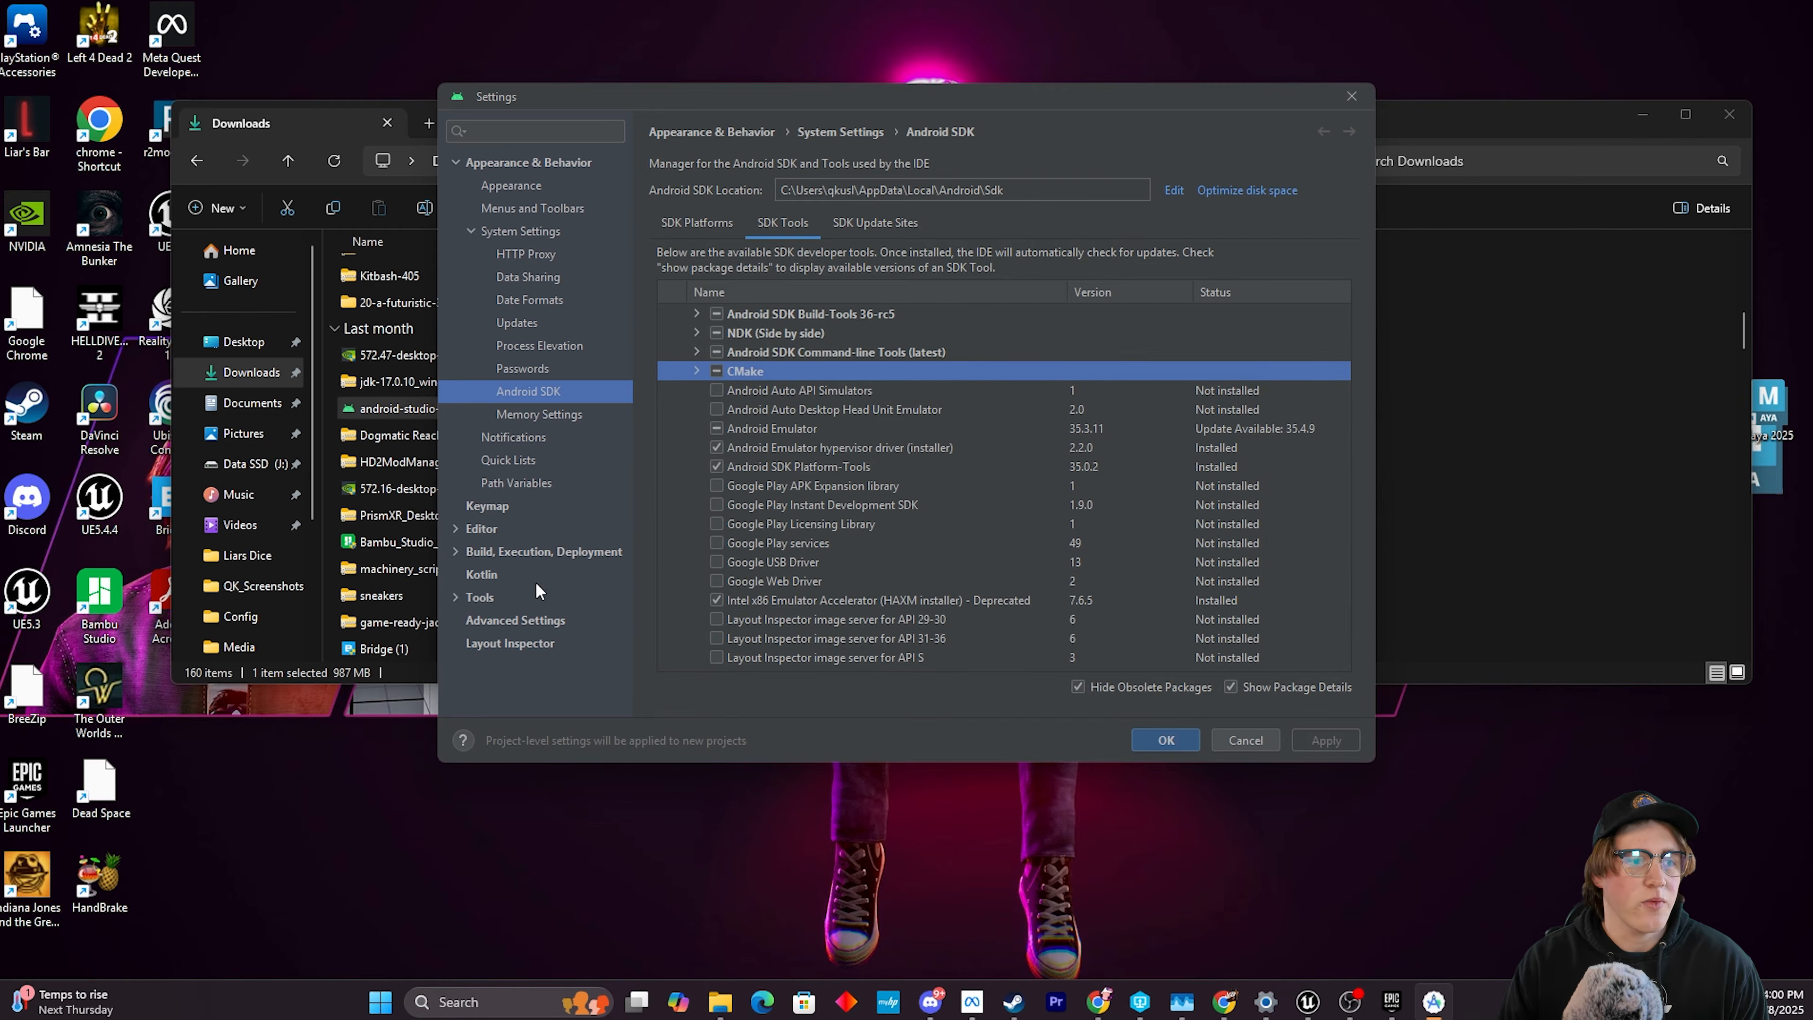
Check the Android Emulator, Android Emulator hypervisor driver (installer) and Android SDK Platform-Tools entries.
click(788, 429)
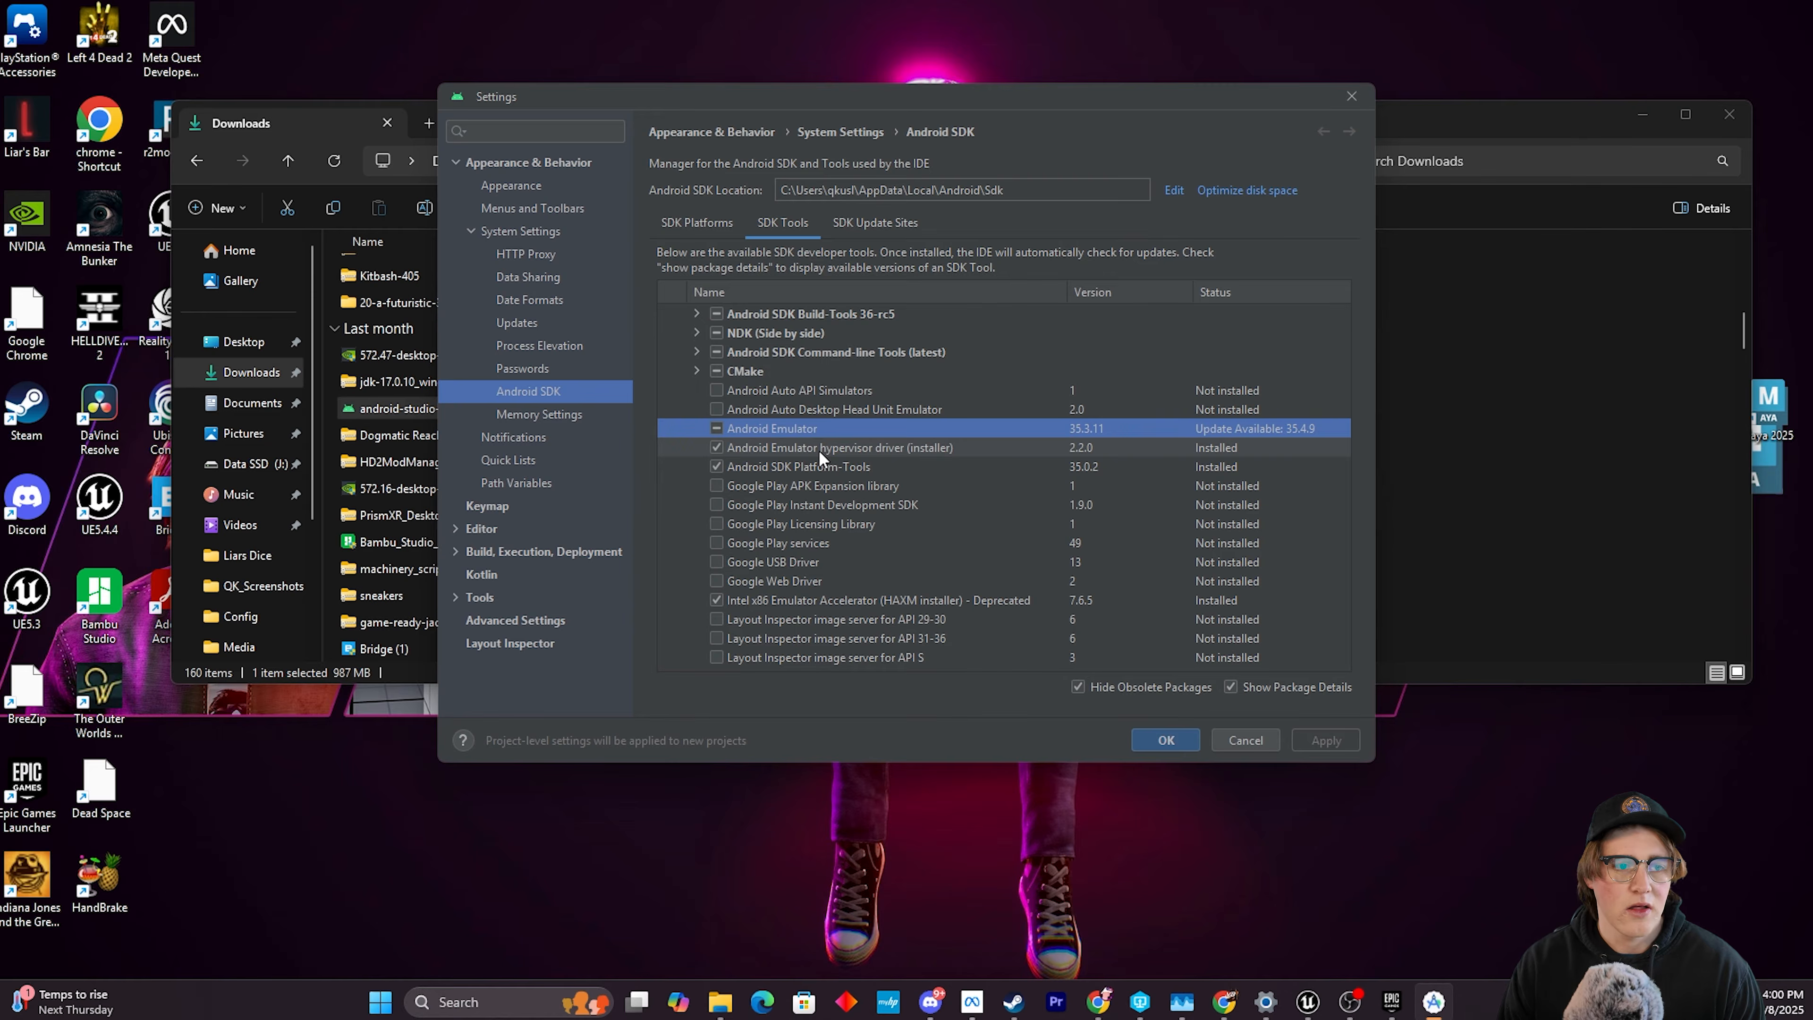
click(817, 449)
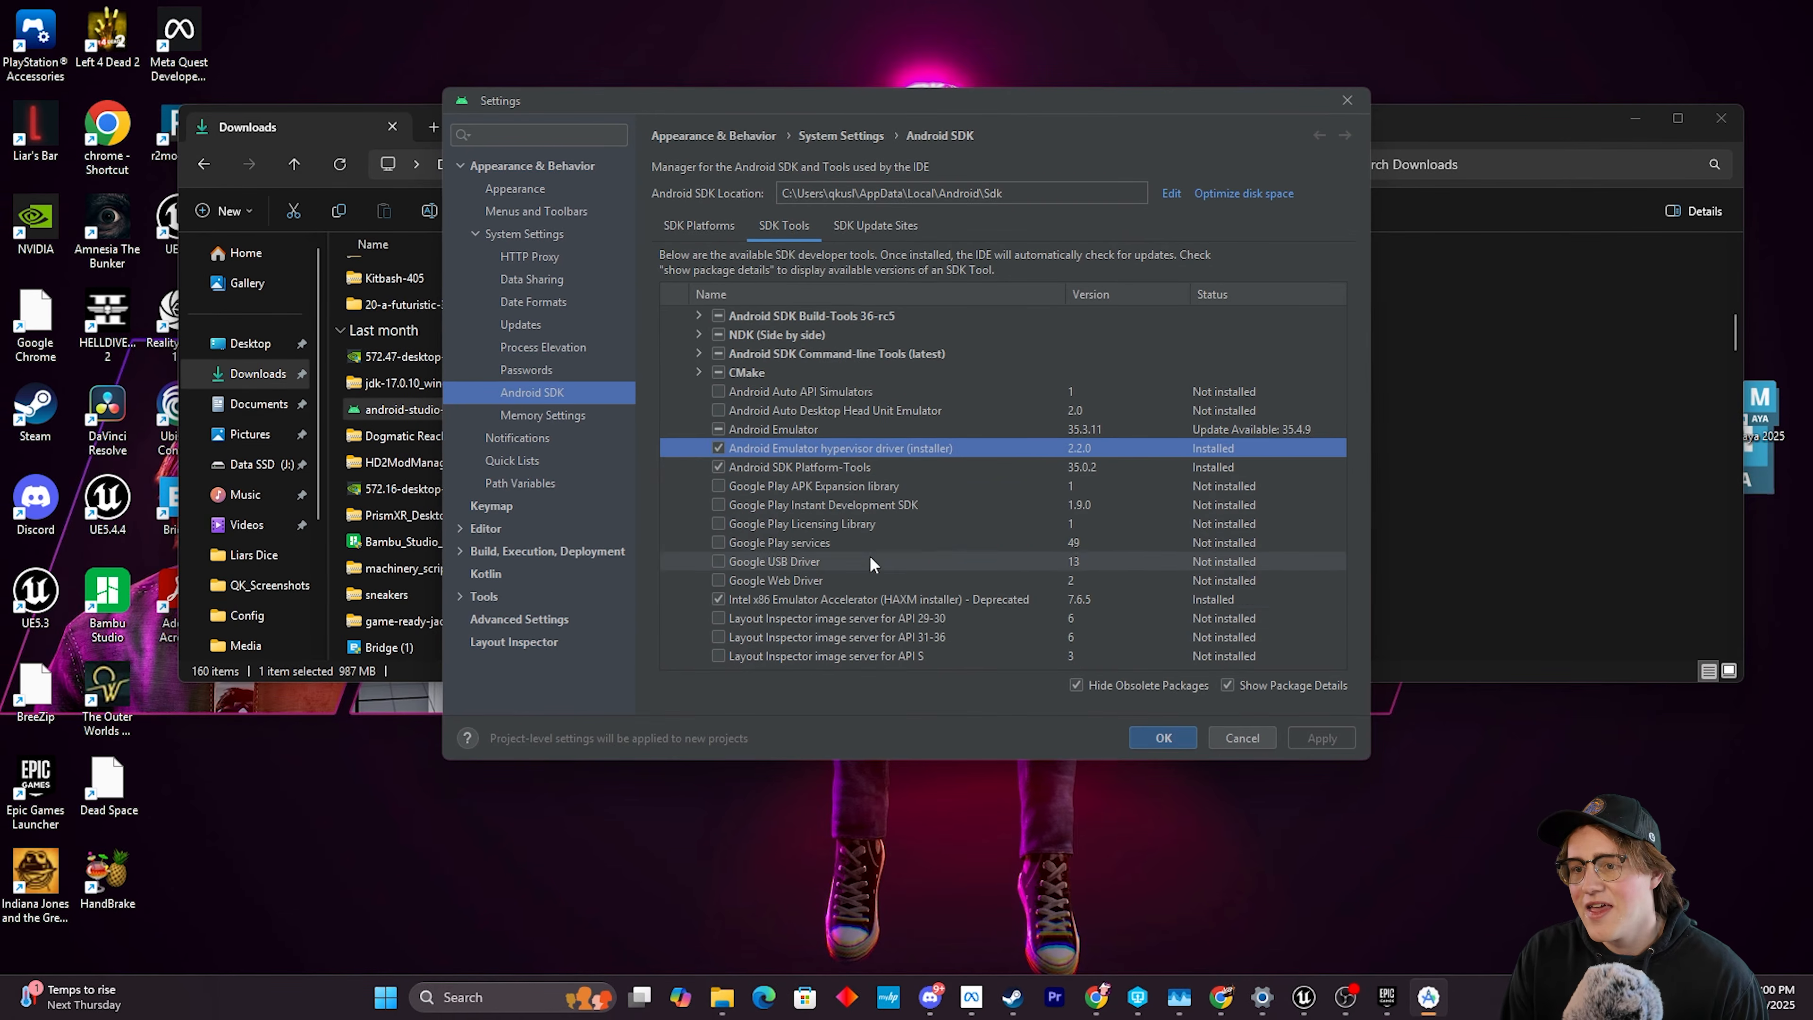
click(839, 466)
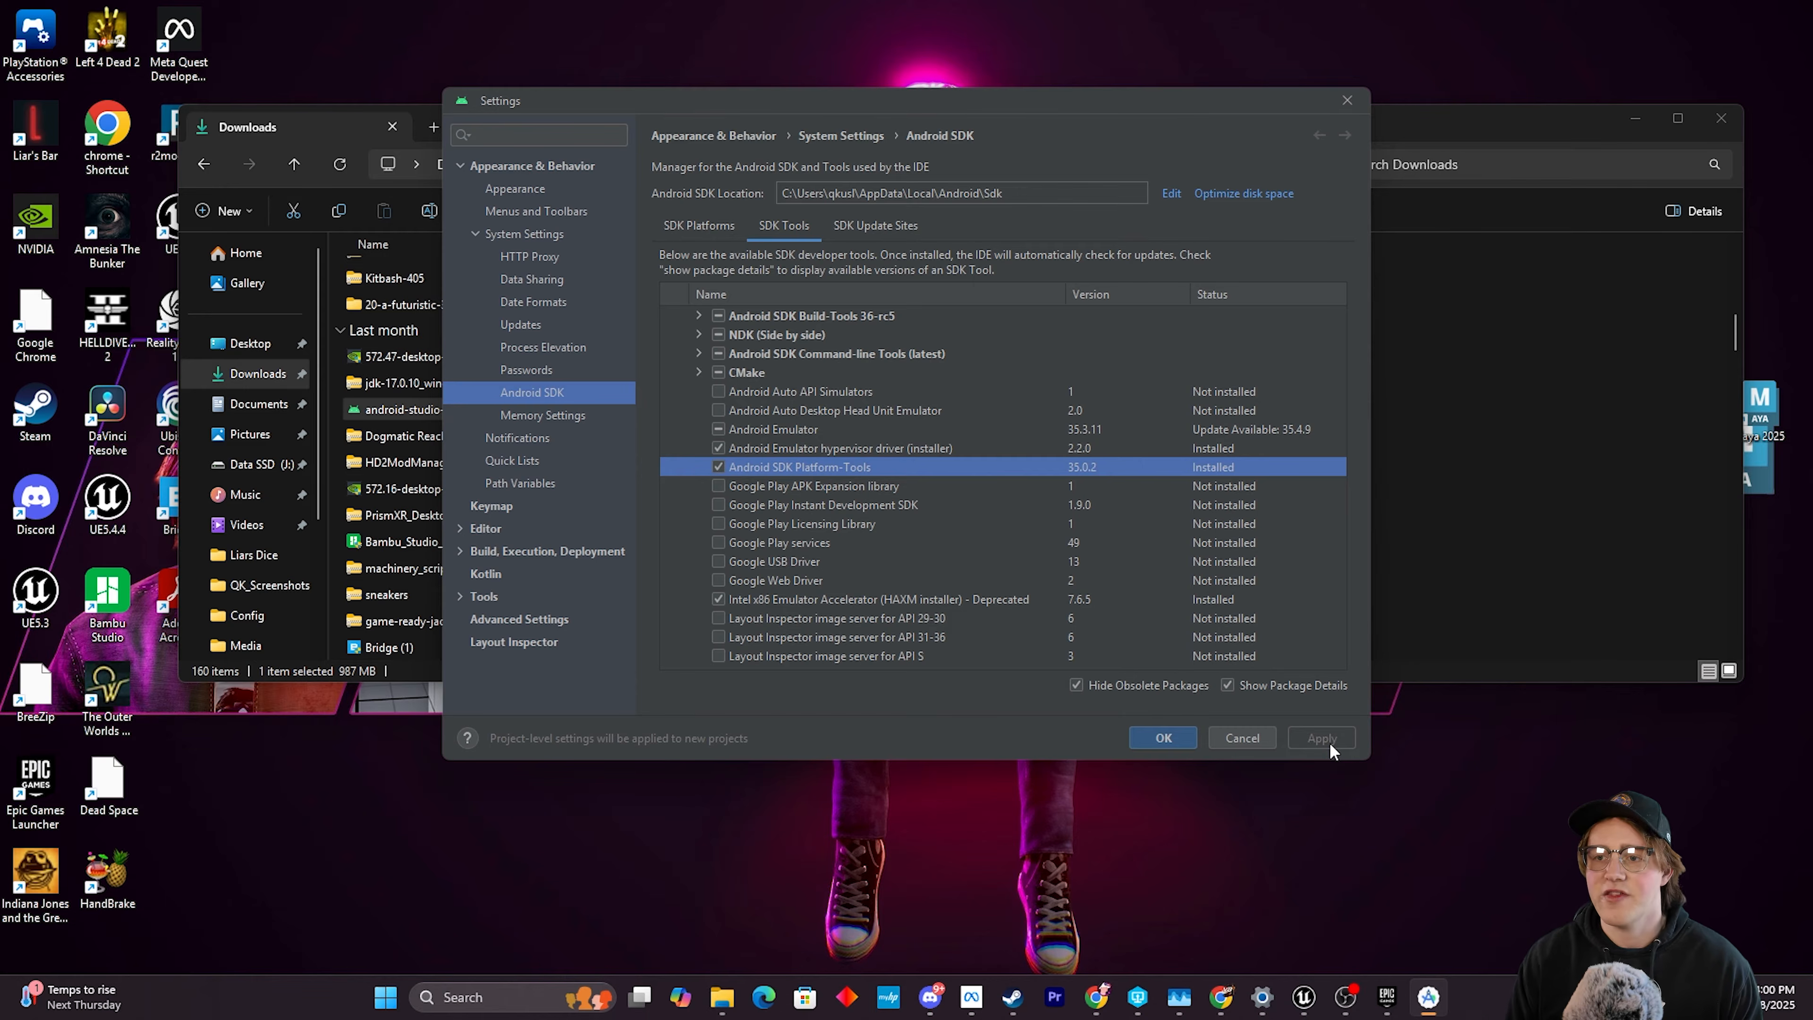
Try to install the Google Play Licensing Library, then cancel the change confirmation and deselect the package.
click(718, 523)
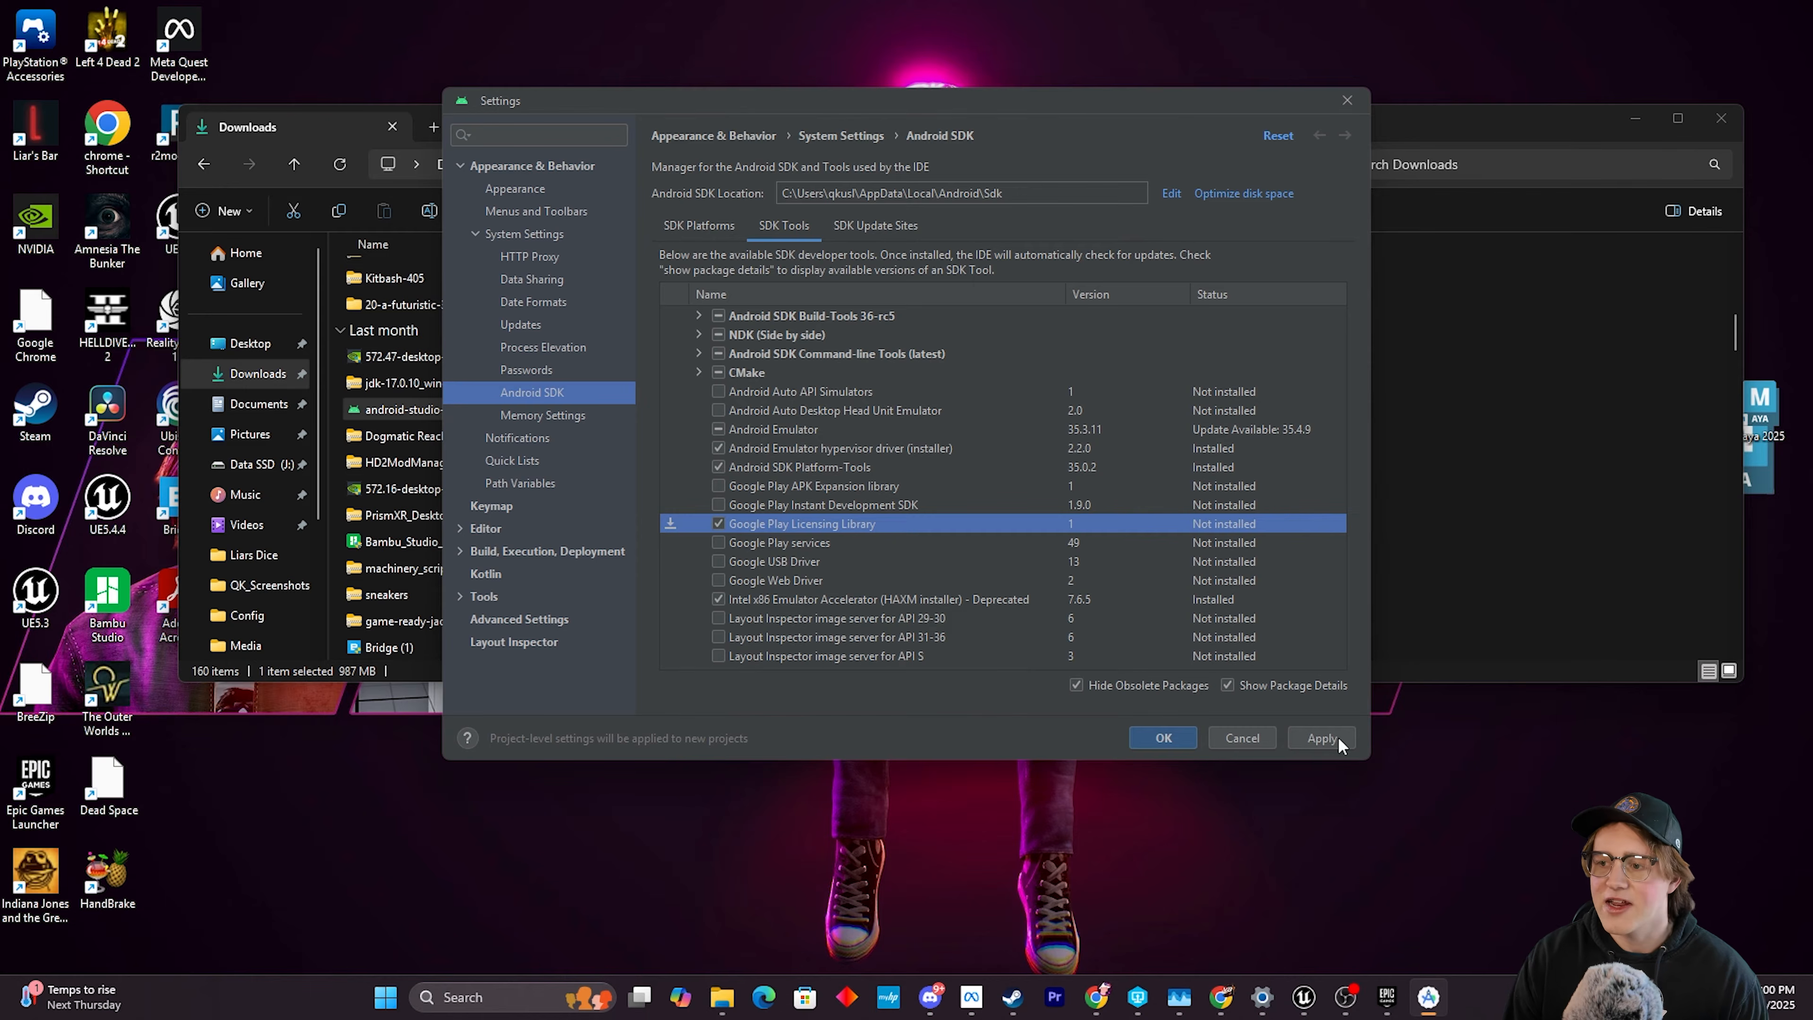
click(1318, 752)
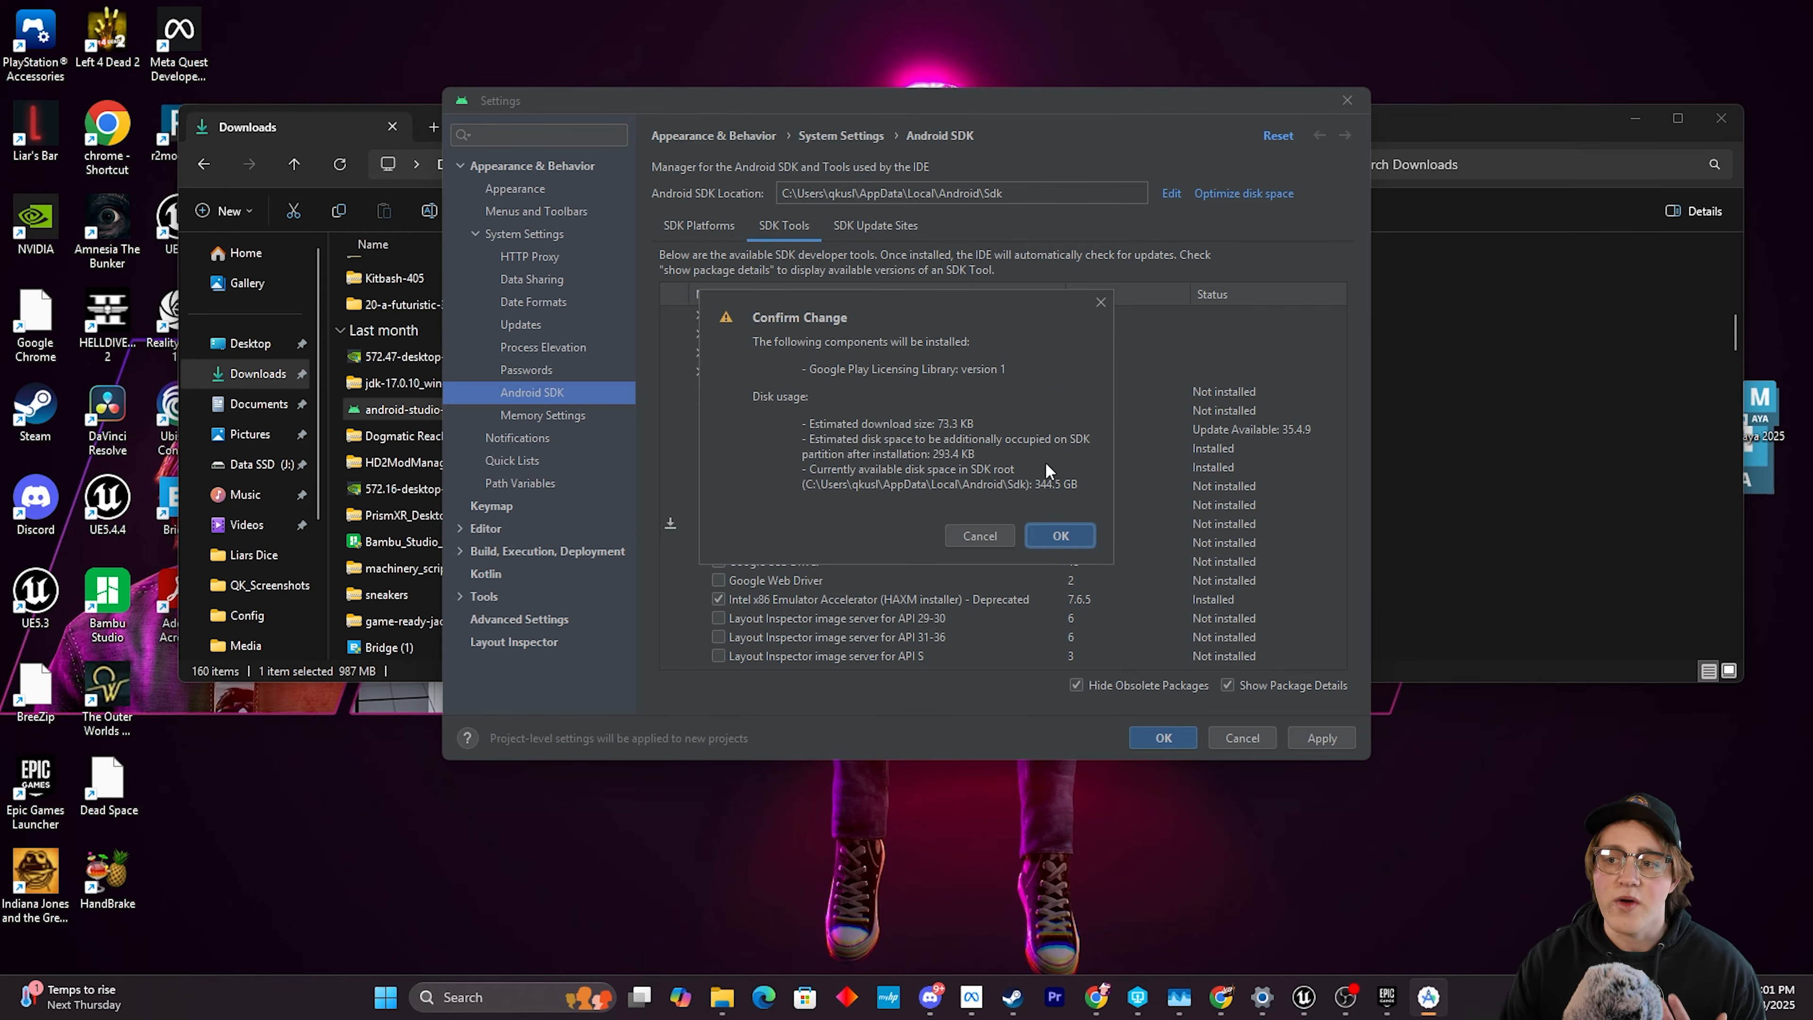
click(1100, 303)
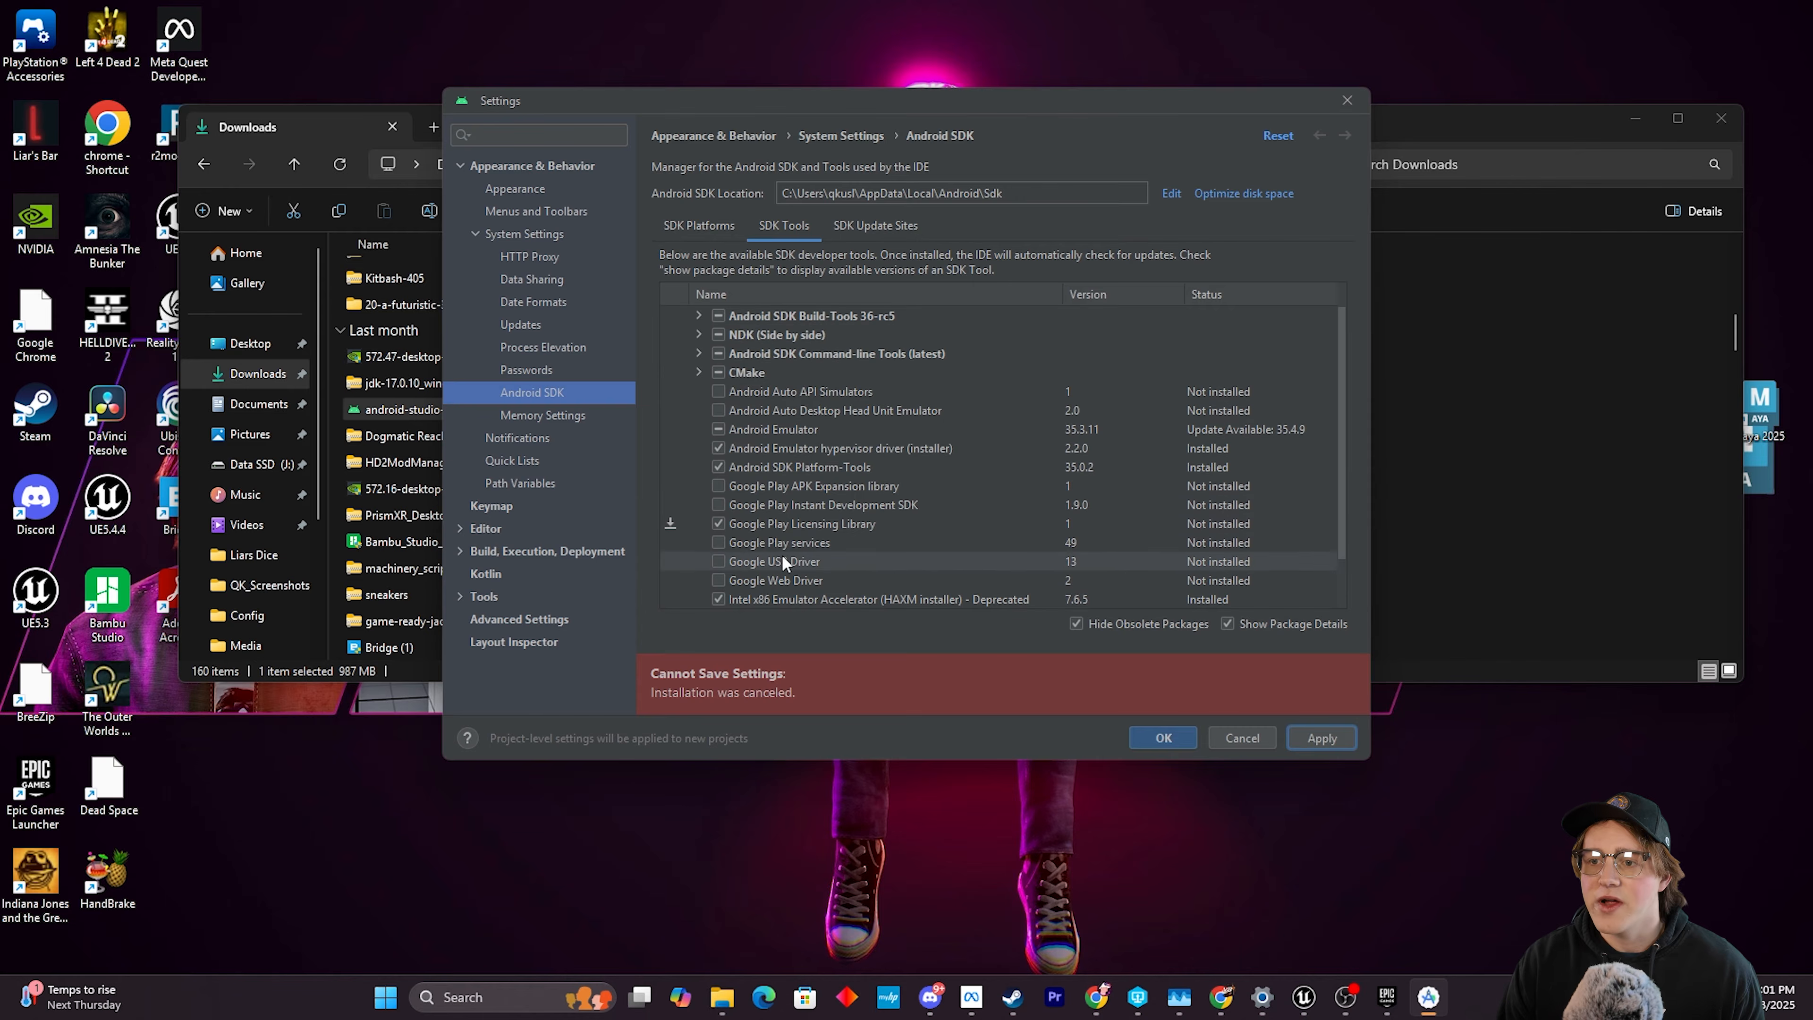
click(718, 524)
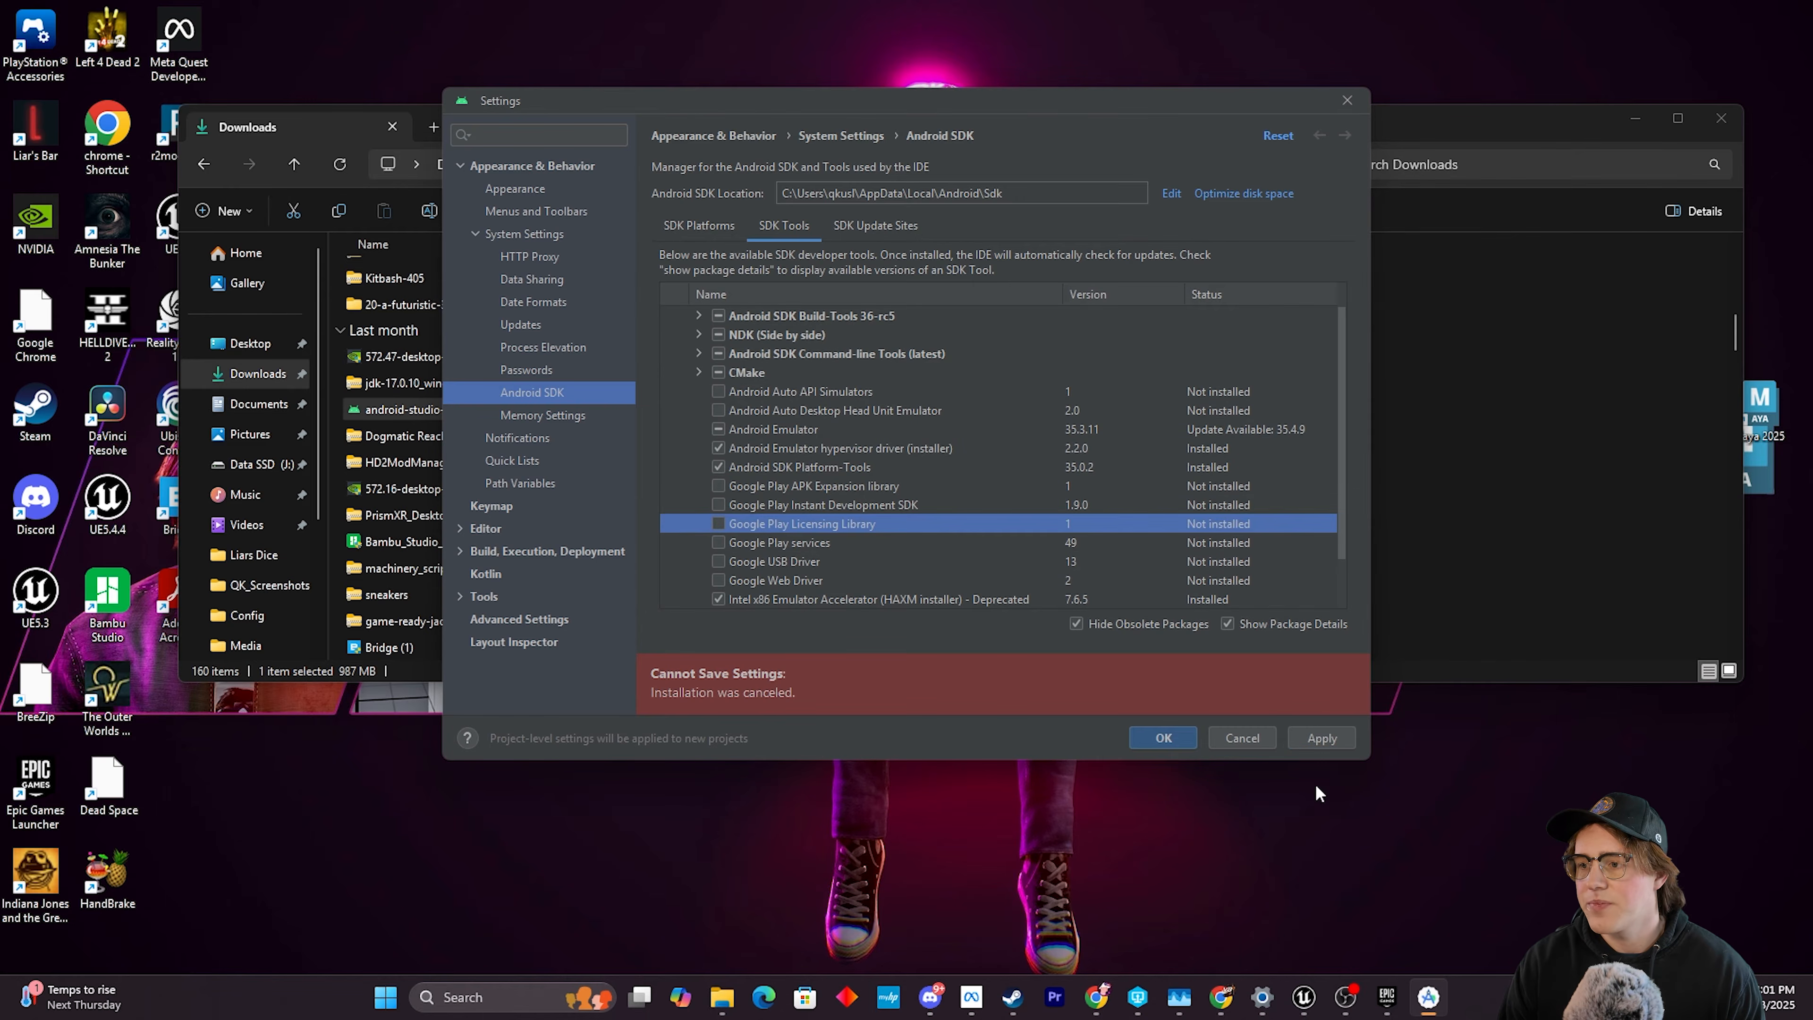
Close the Android SDK settings without applying changes and minimize the Android Studio welcome window.
click(1243, 738)
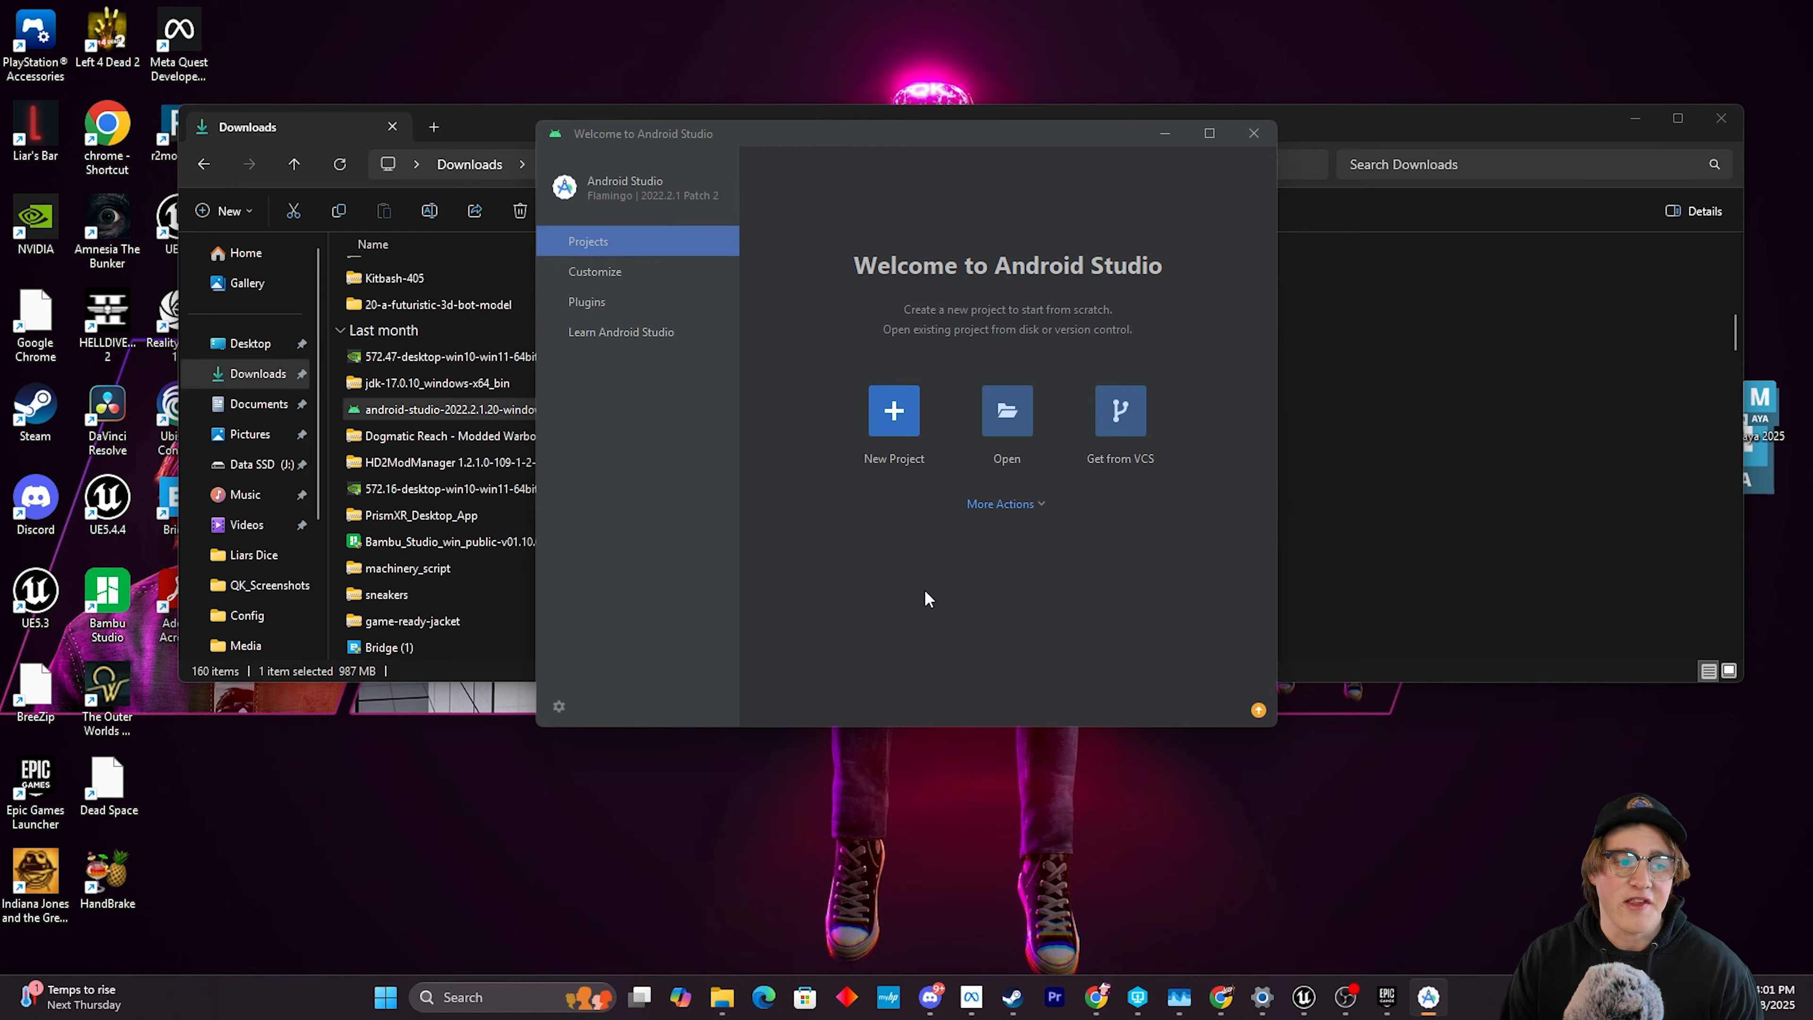
click(1170, 134)
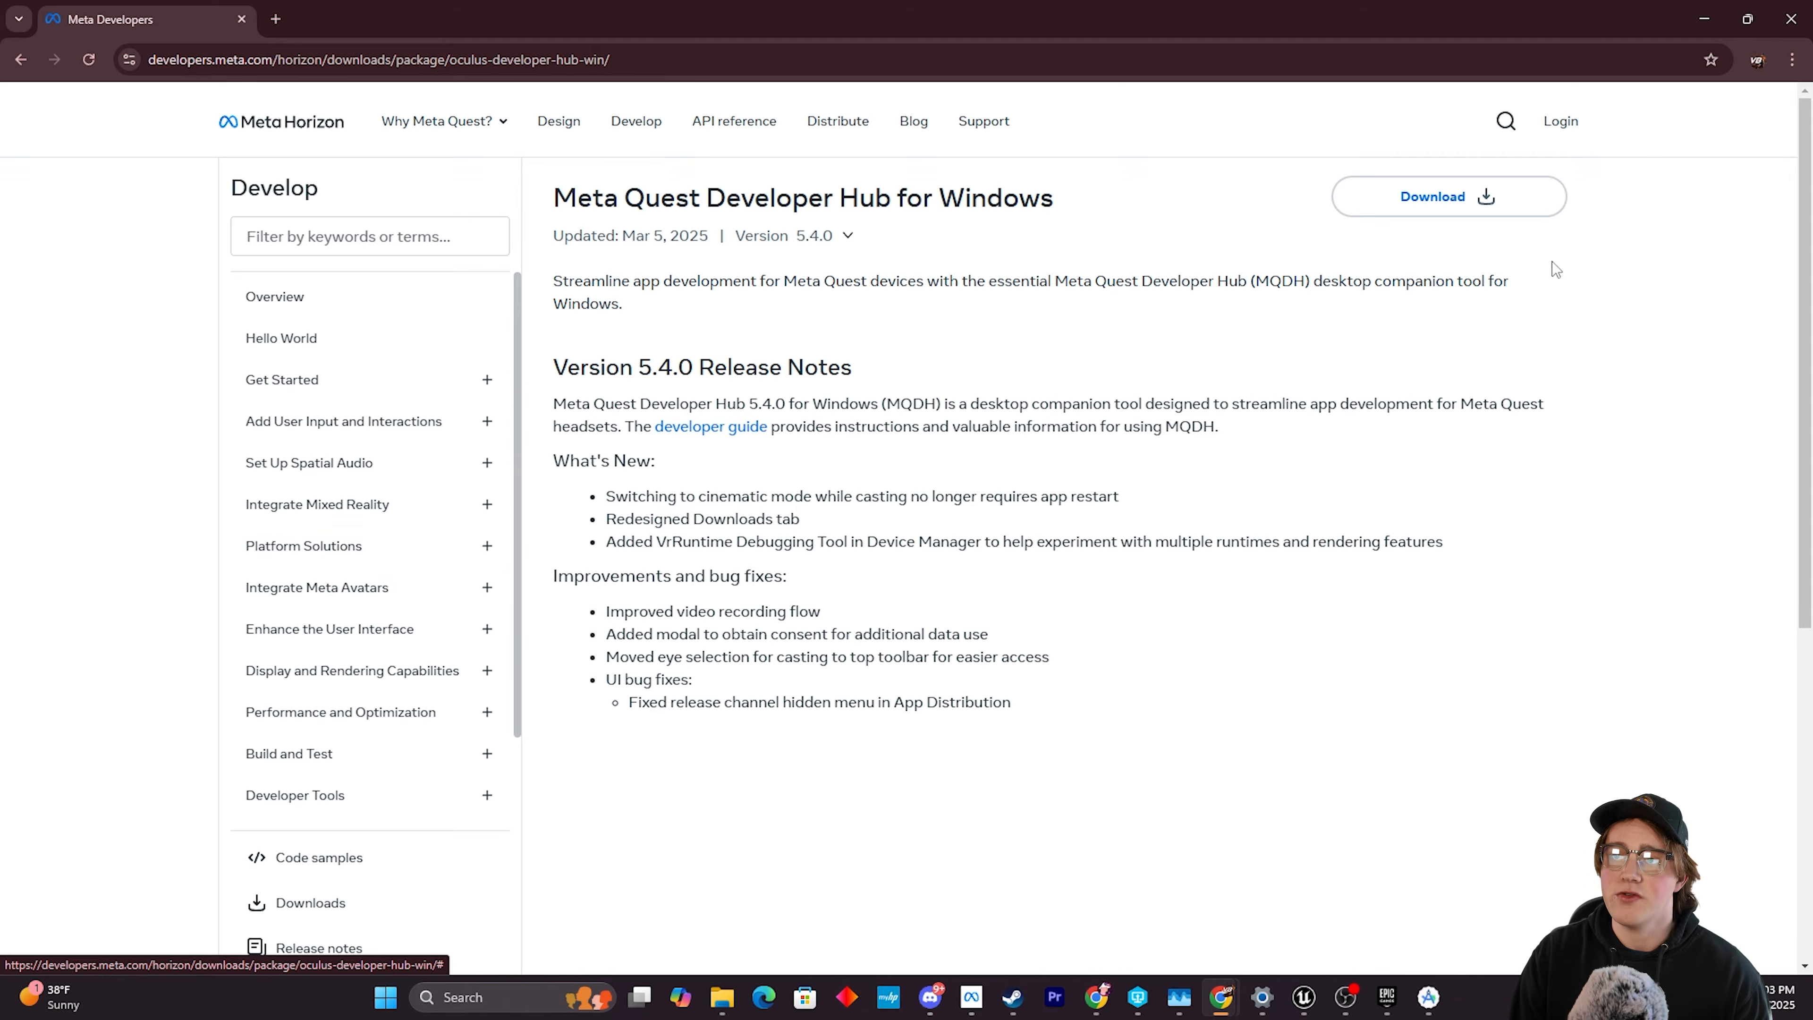
Check the version list on the Meta Quest Developer Hub for Windows download page and close it without choosing another version.
drag(579, 200, 1026, 178)
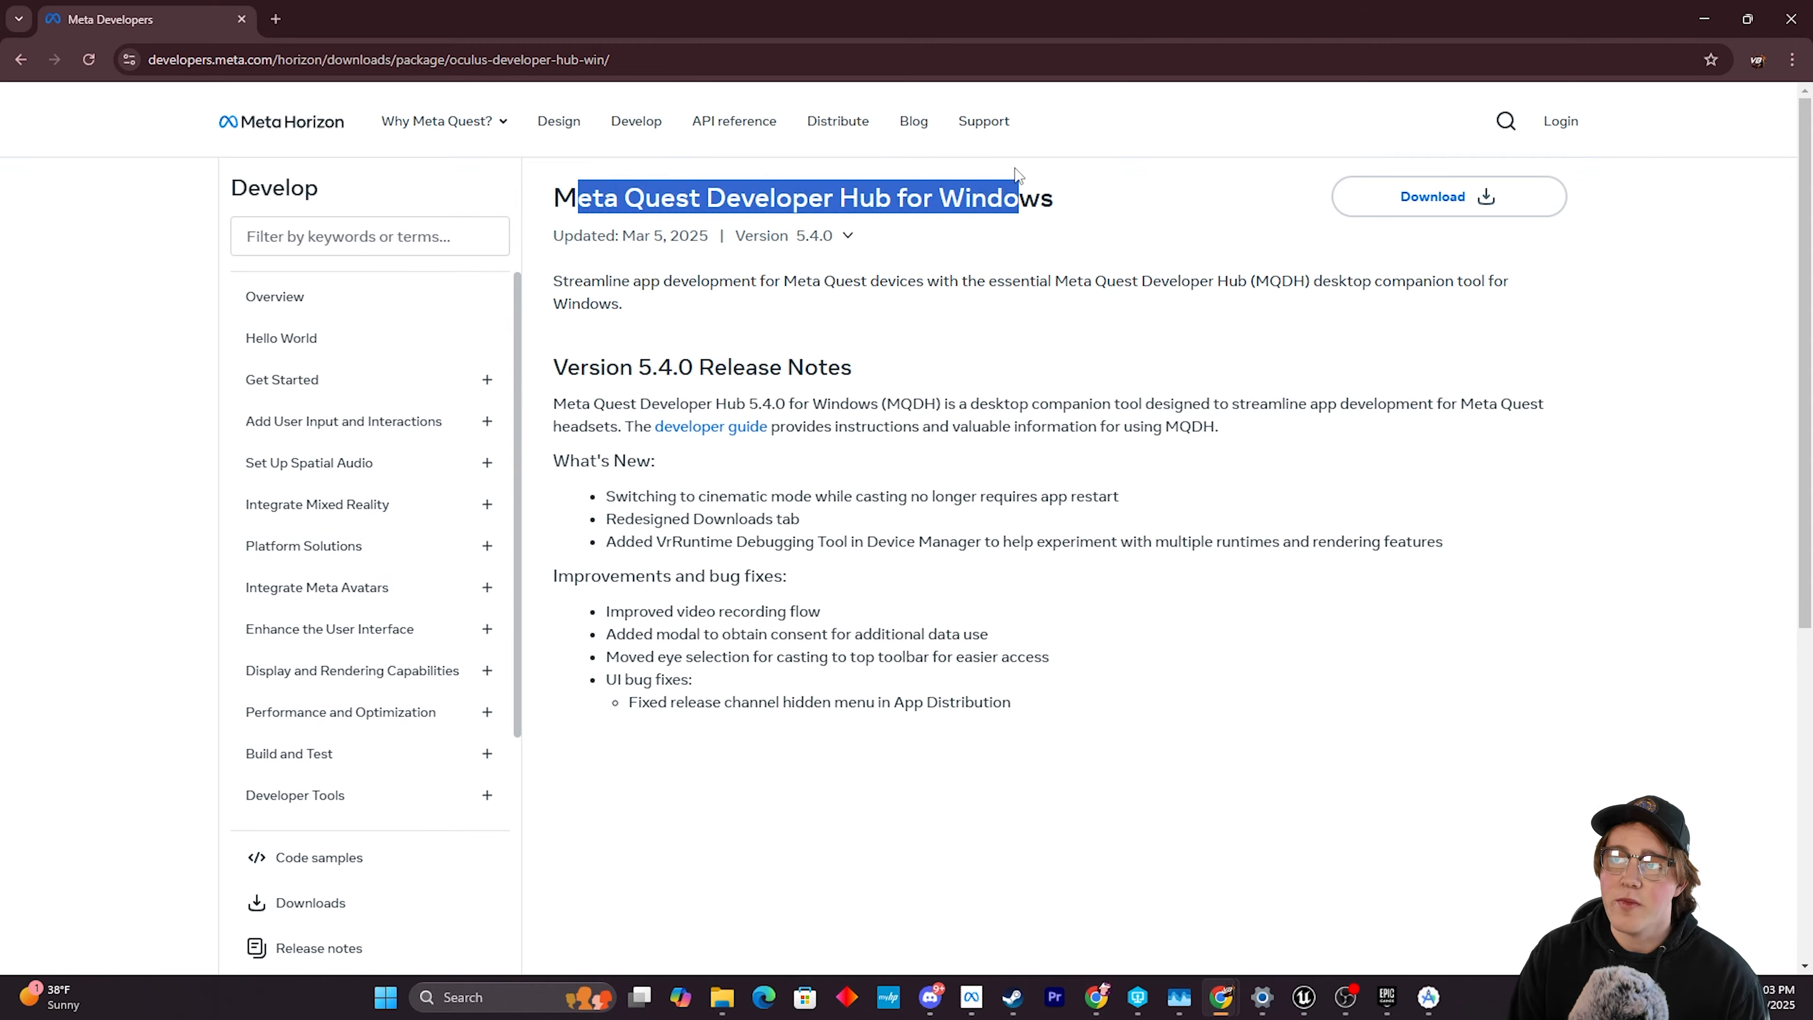
click(1025, 178)
click(848, 243)
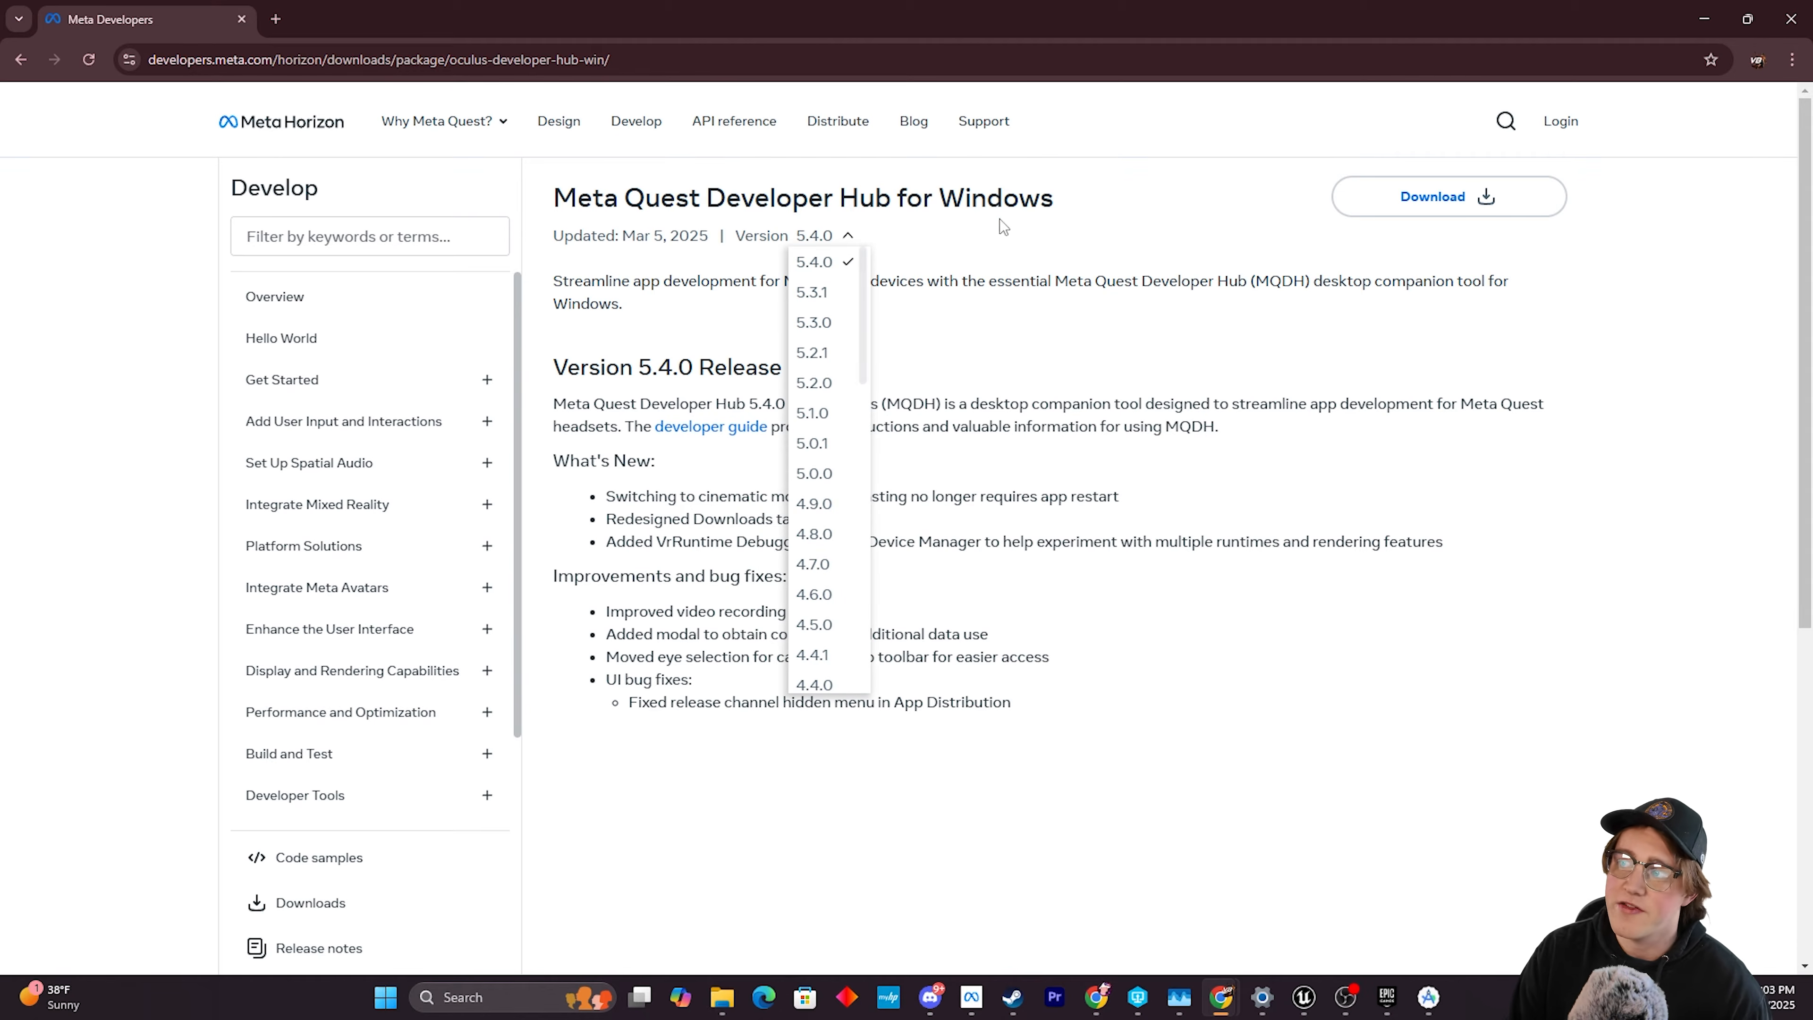
click(1213, 248)
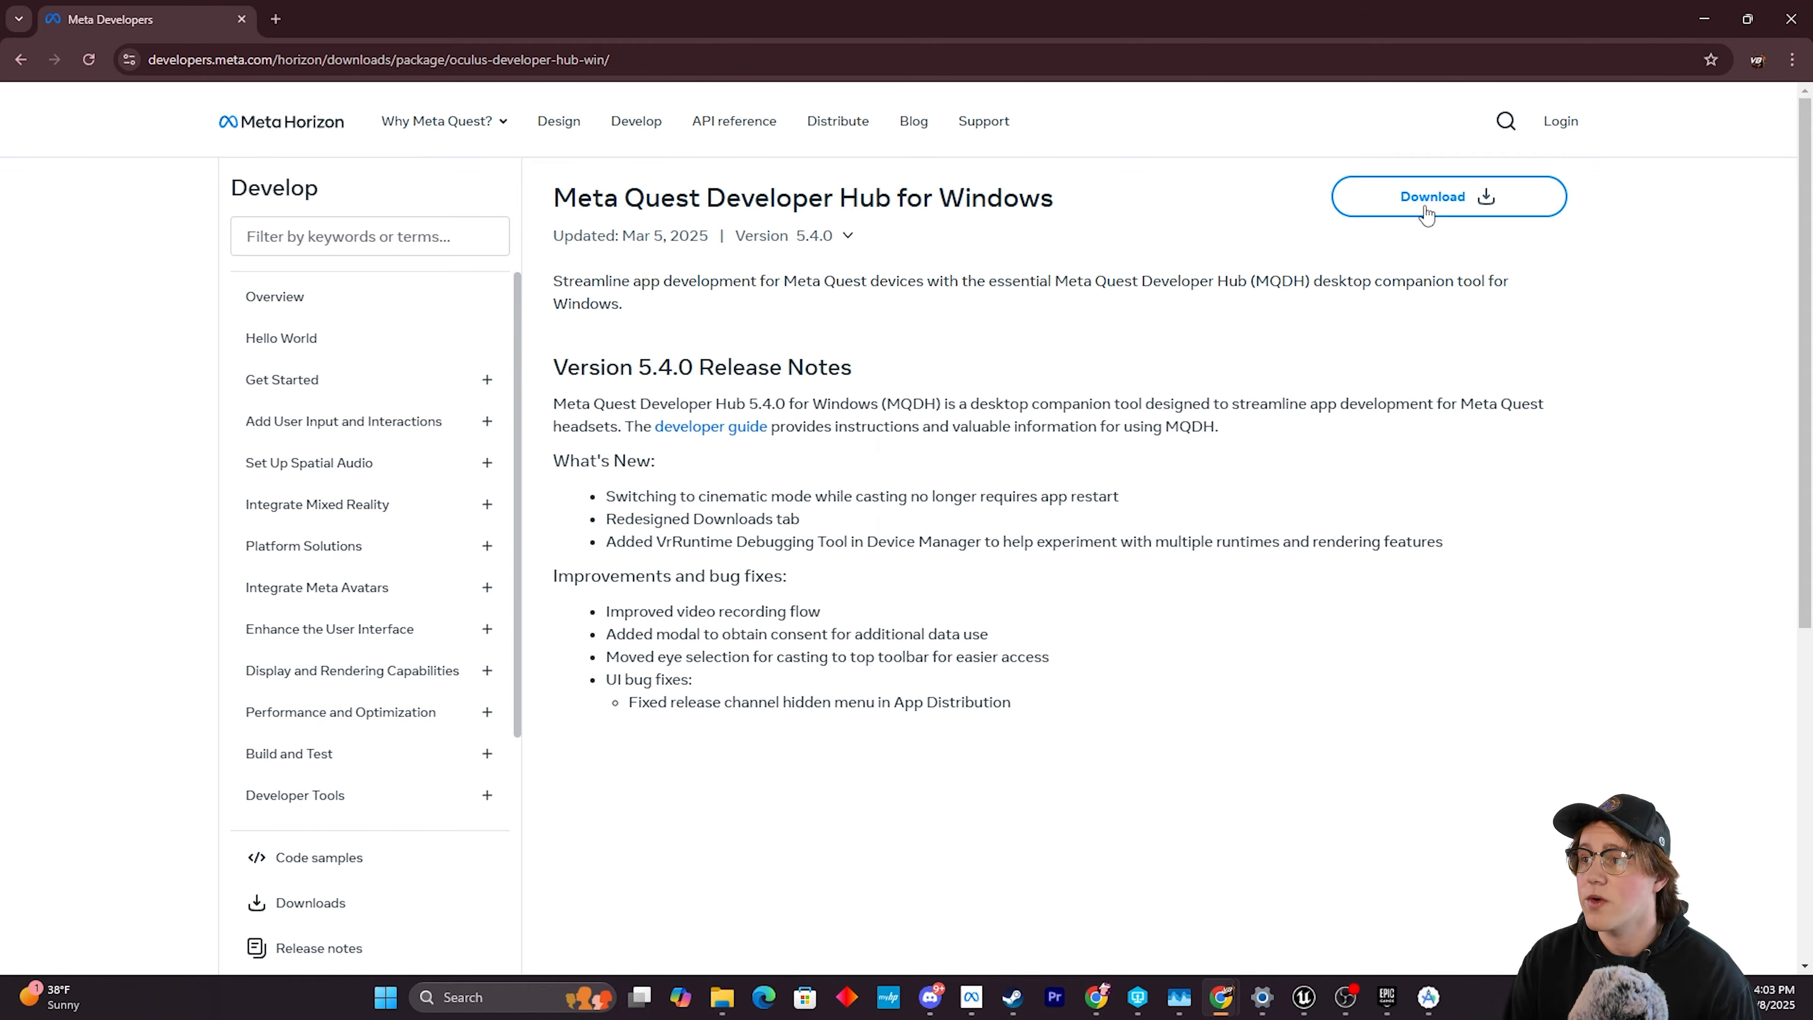
Accept the license terms and download Meta Quest Developer Hub 5.4.0 for Windows.
click(1484, 197)
click(721, 516)
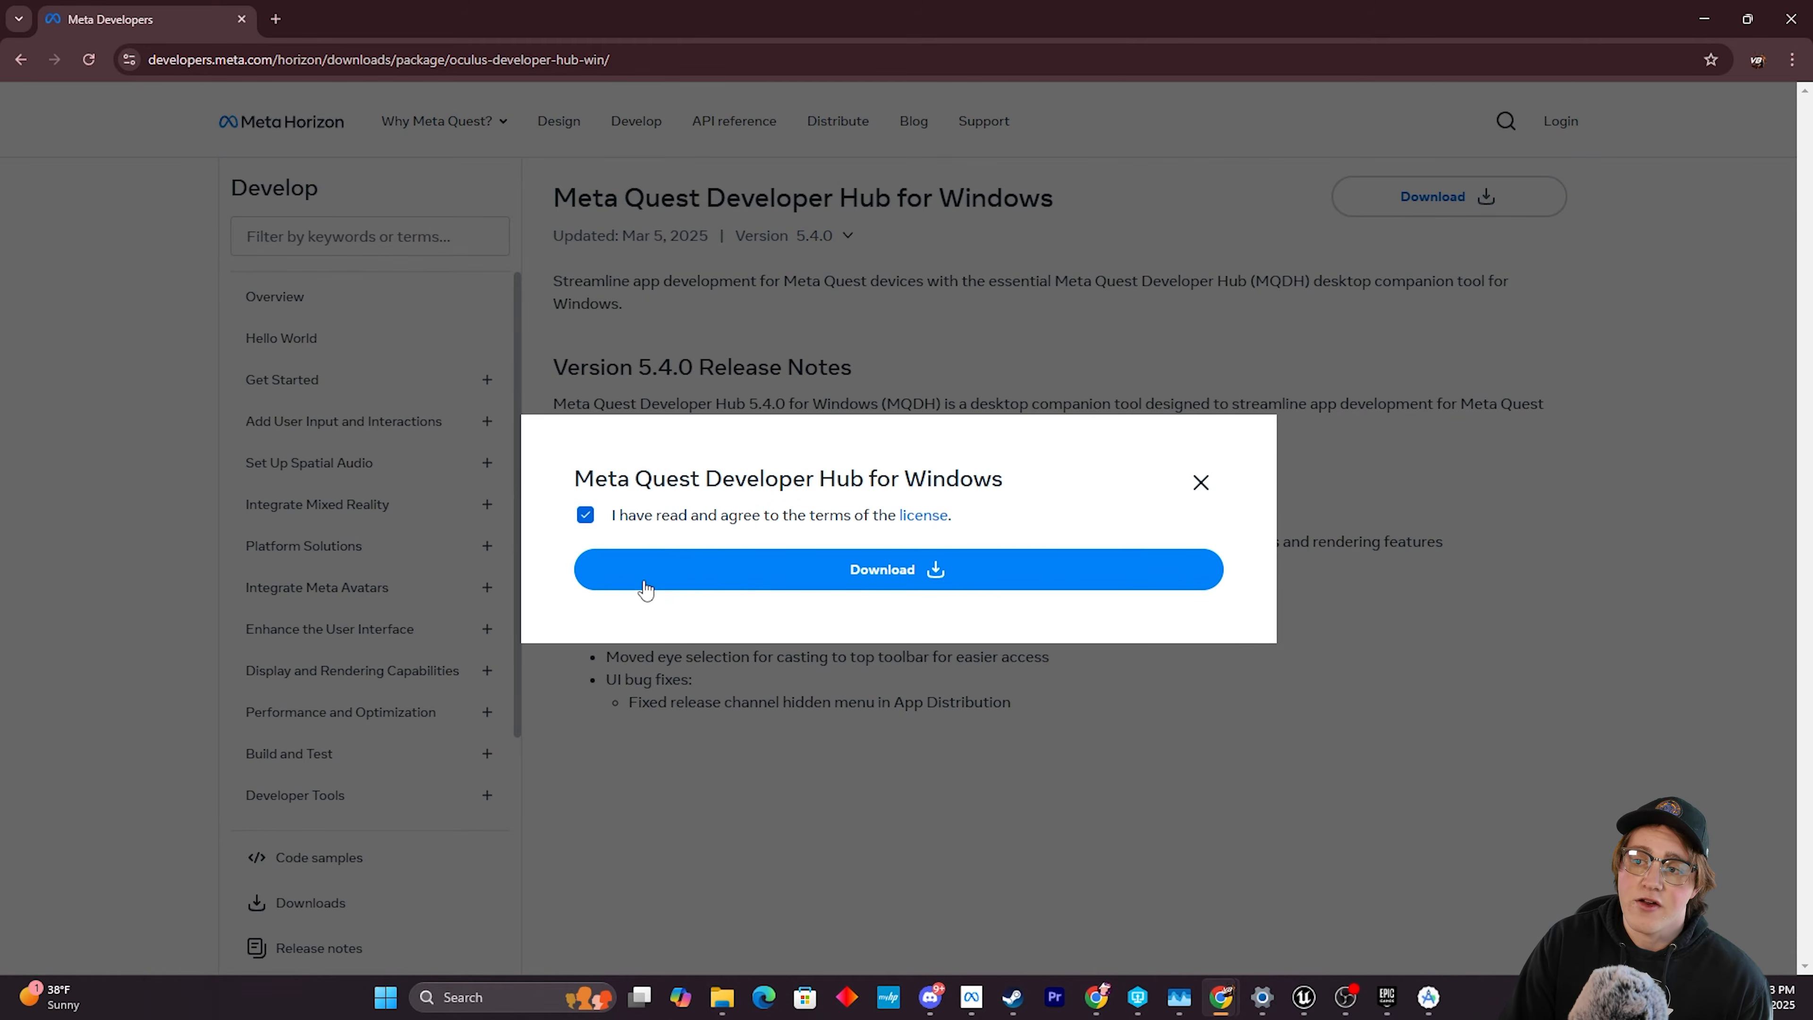
click(822, 575)
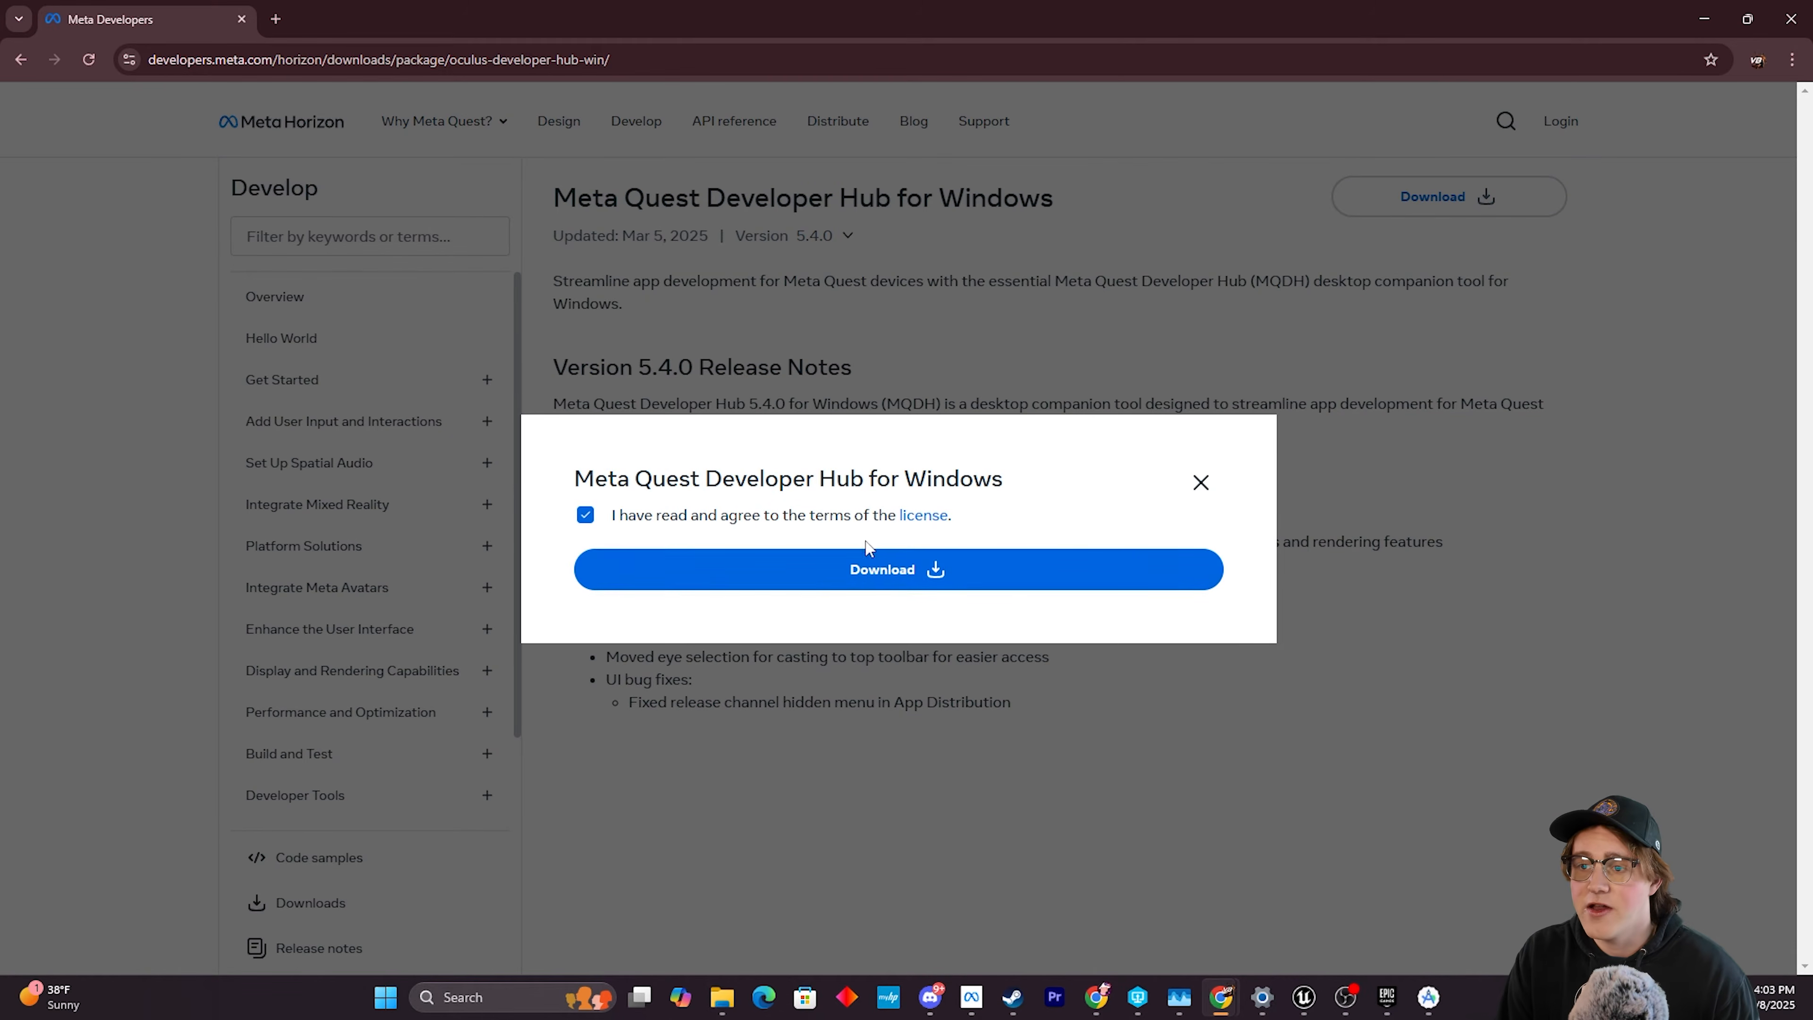
click(897, 575)
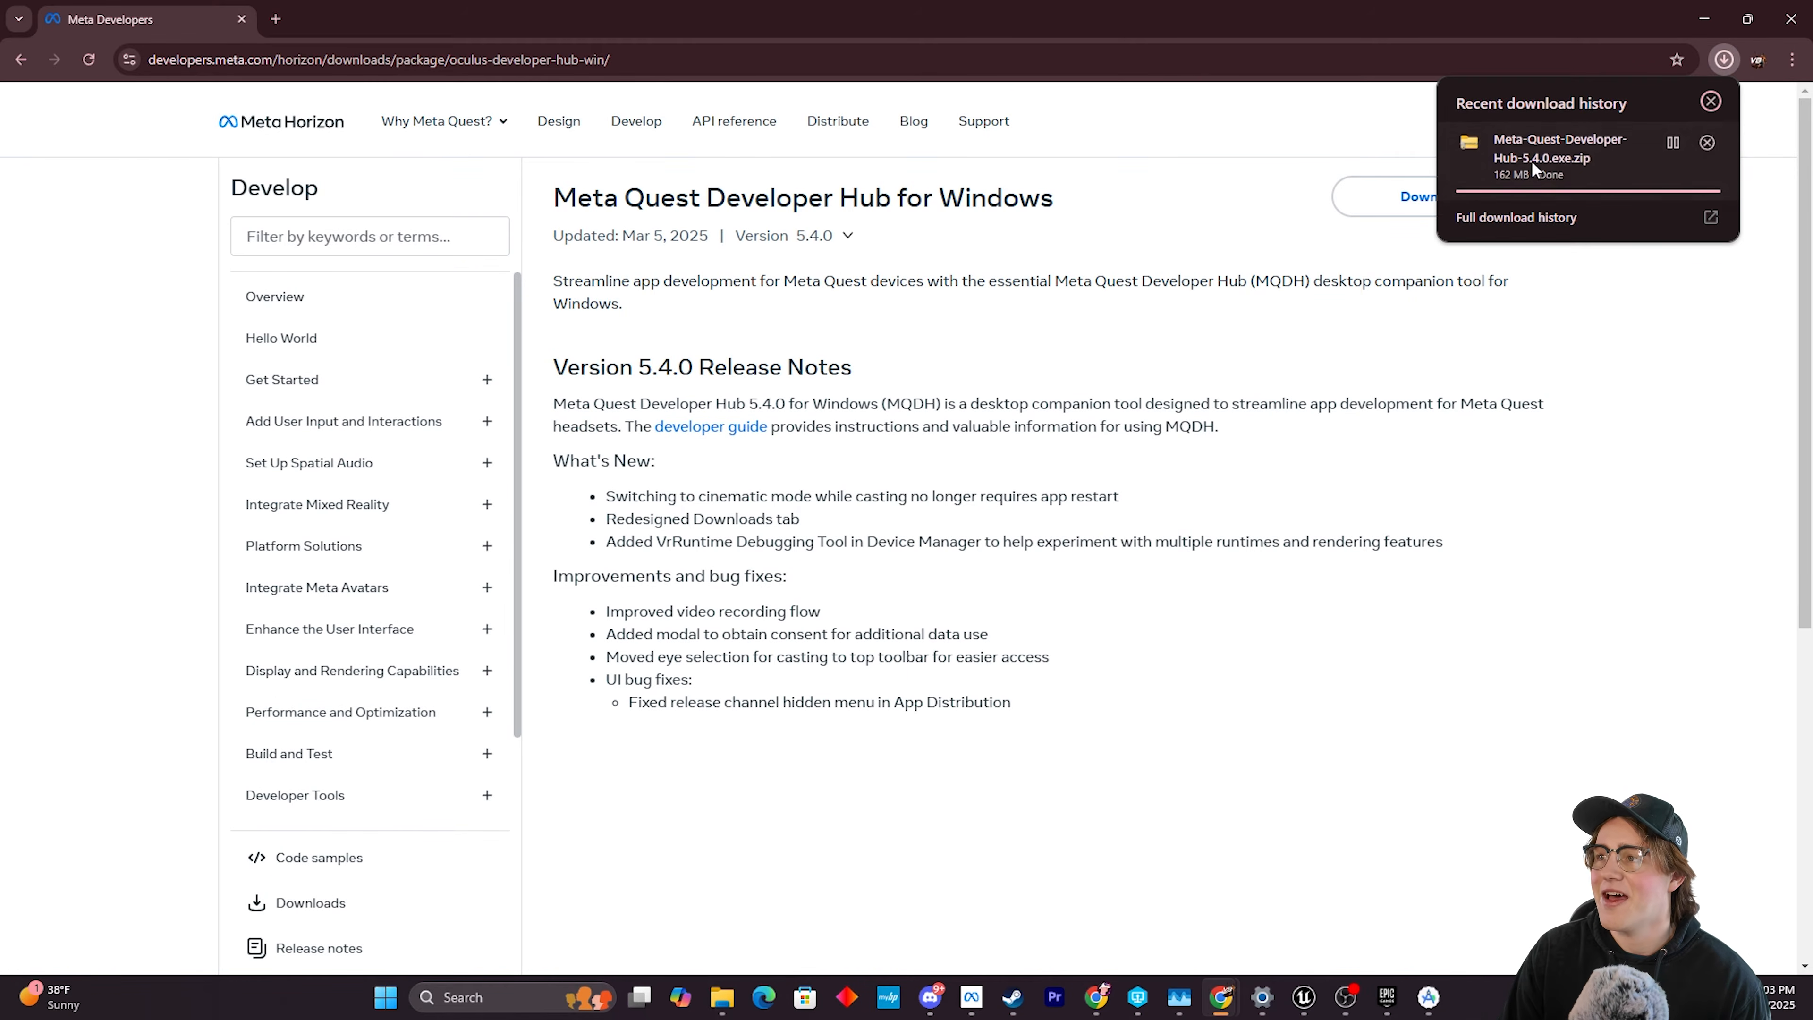
Minimize the browser, open the Meta-Quest-Developer-Hub-5.4.0.exe archive in Downloads and launch the Meta-Quest-Developer-Hub installer inside it.
click(1703, 18)
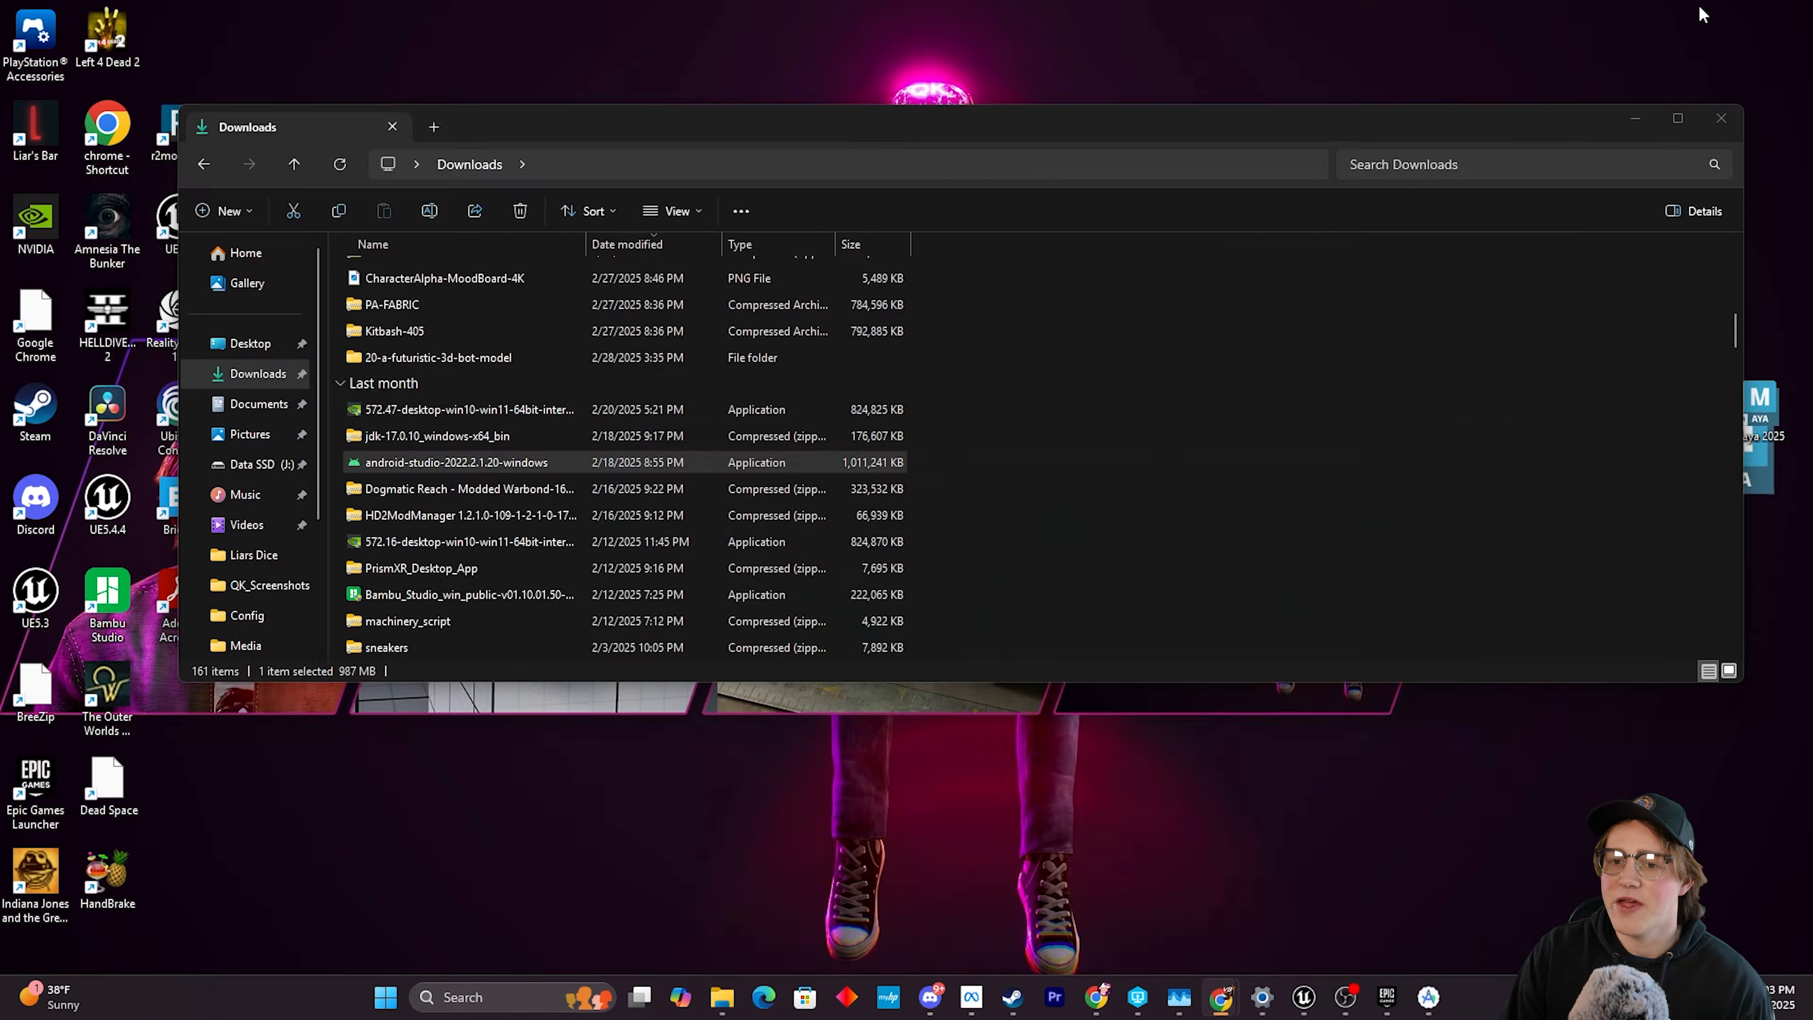
scroll(541, 627, up, 10)
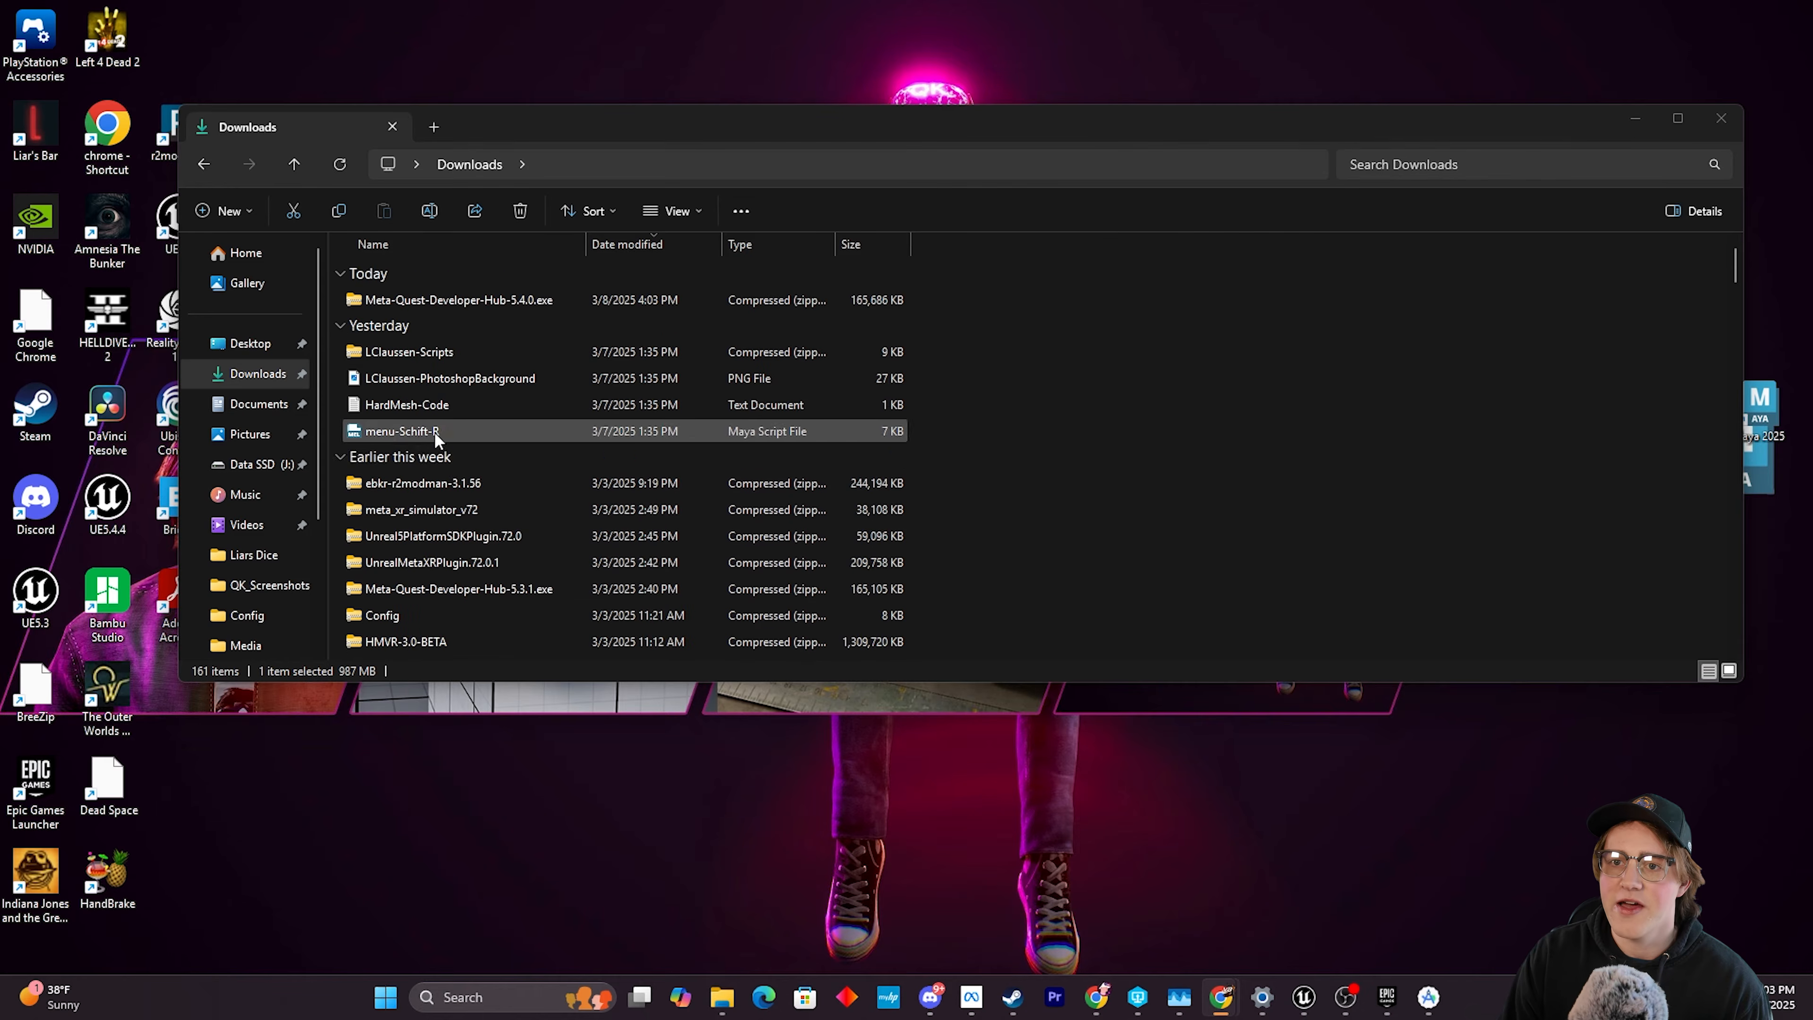
click(499, 304)
double_click(499, 301)
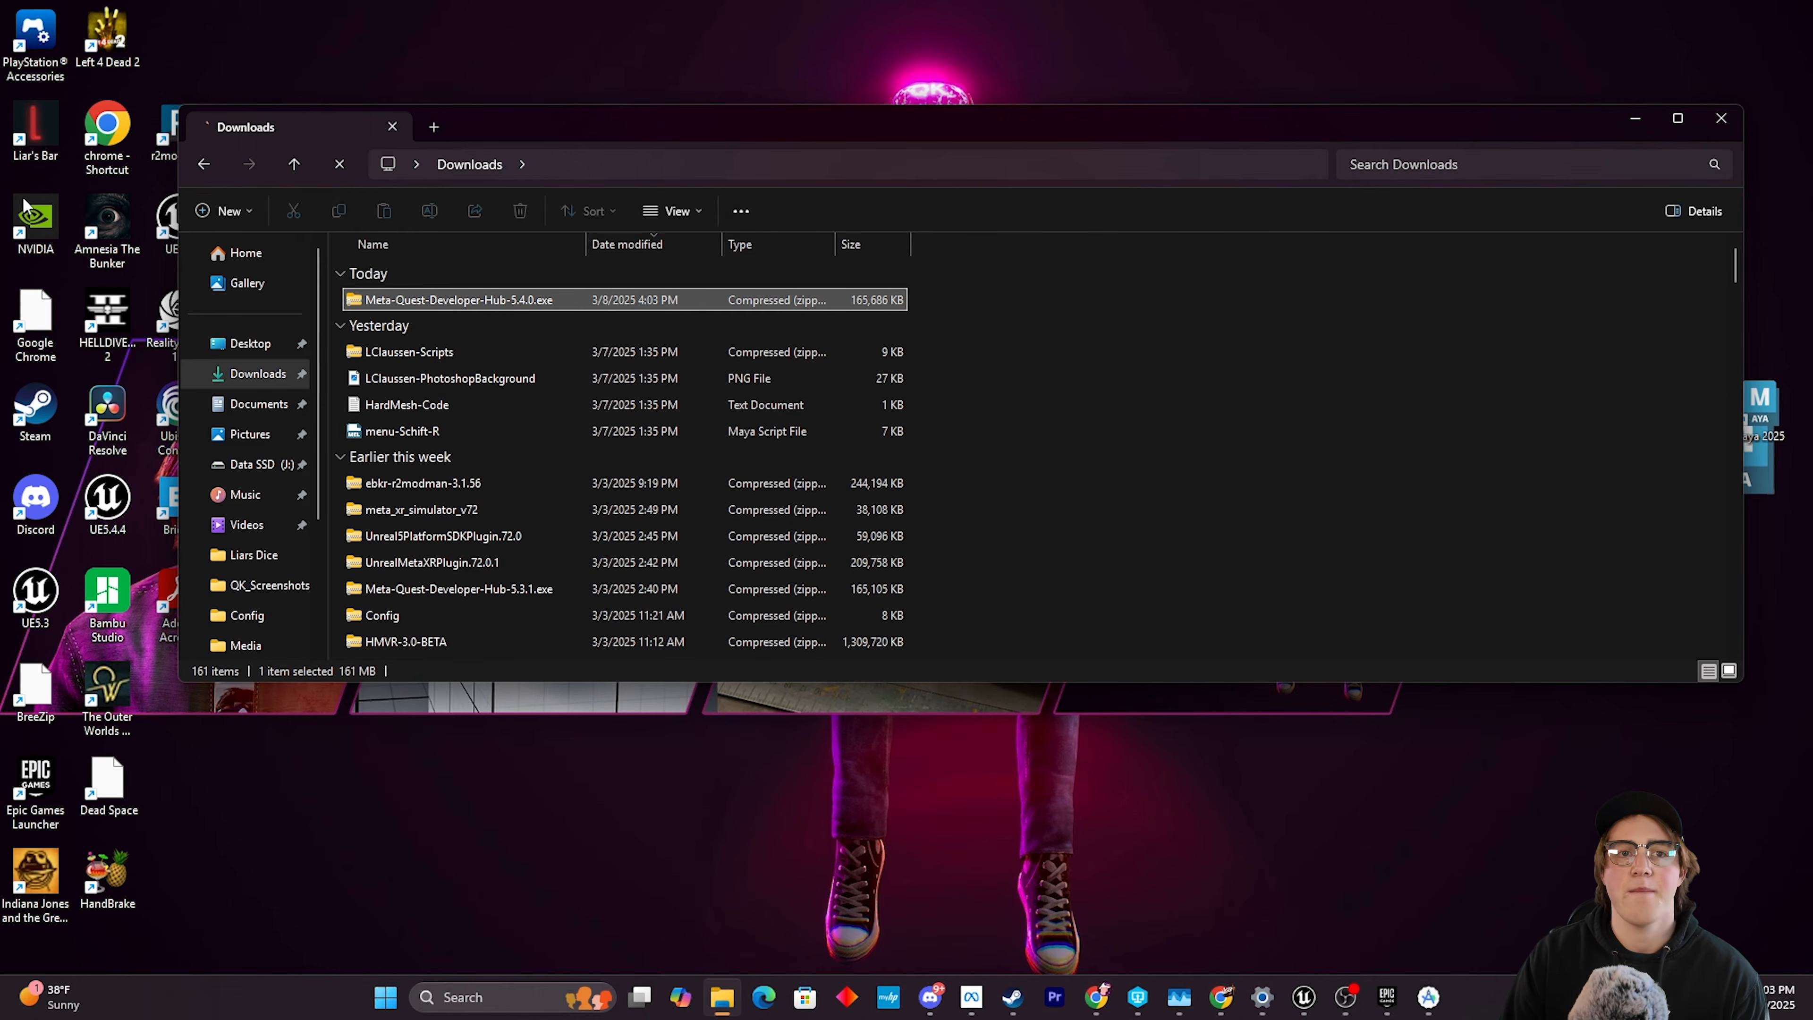
double_click(511, 303)
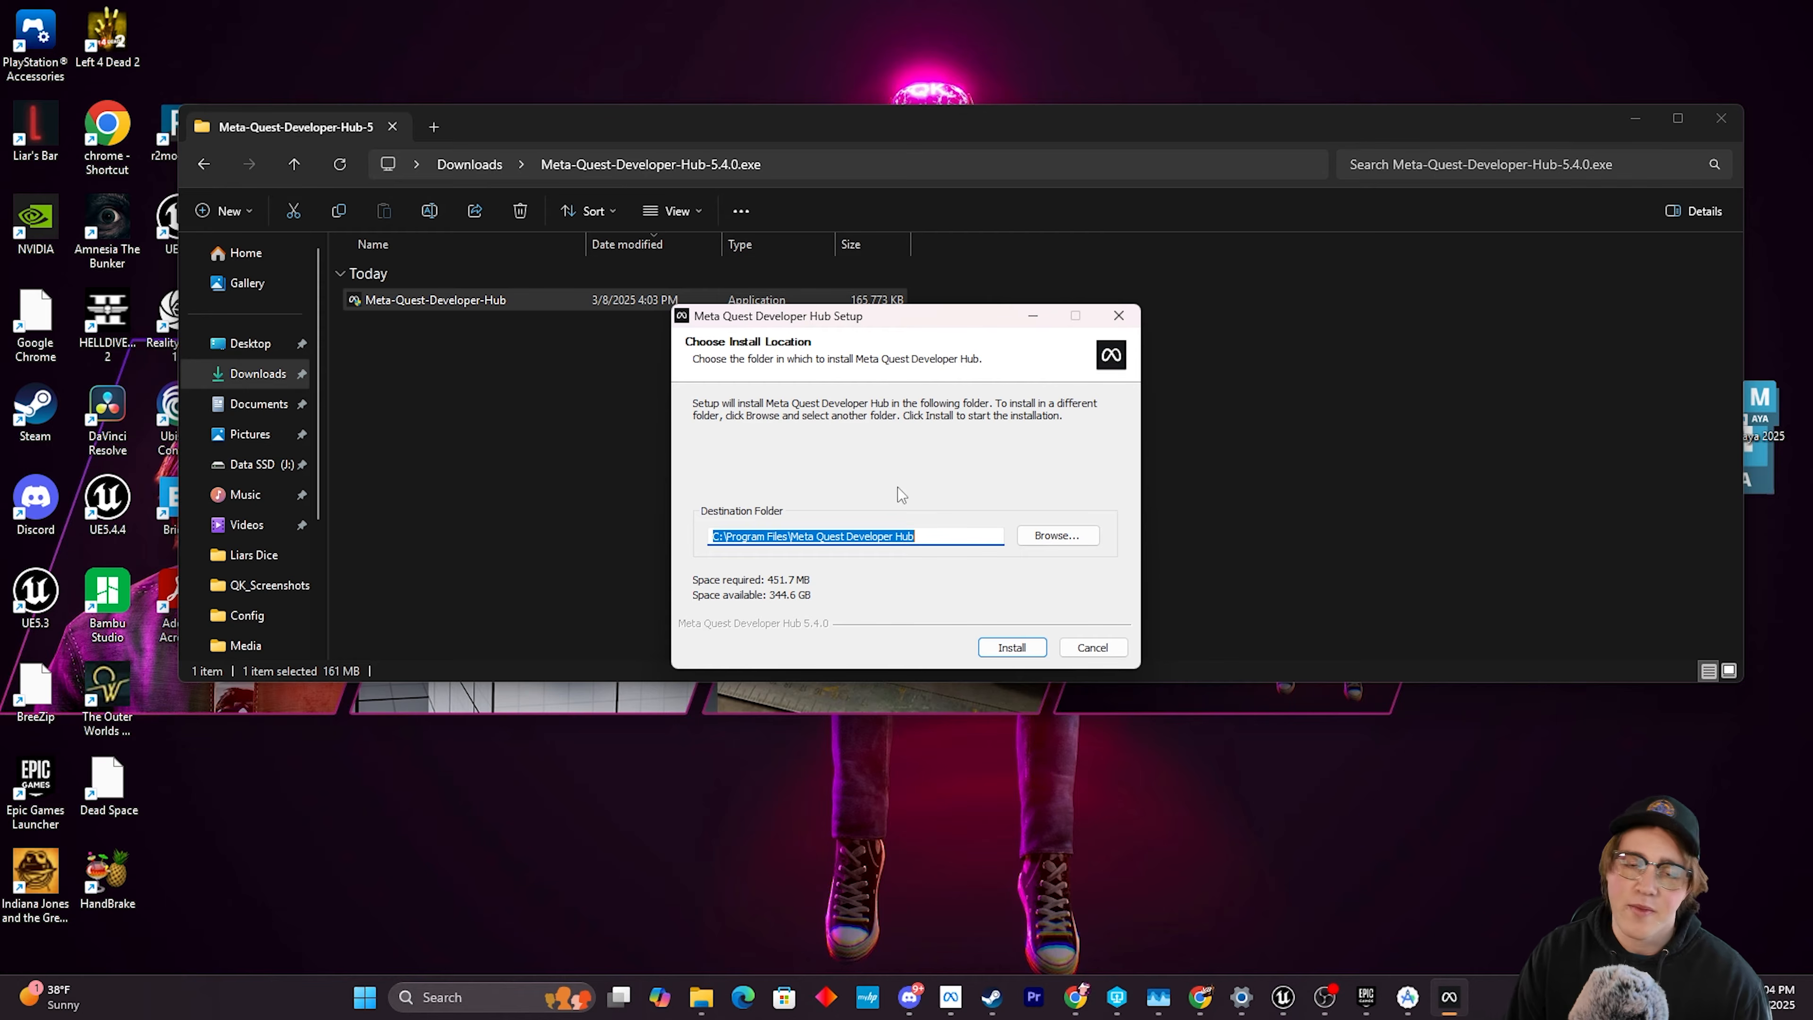
Install Meta Quest Developer Hub in C:\Program Files\Meta Quest Developer Hub, run it and choose to share only essential data.
click(1005, 655)
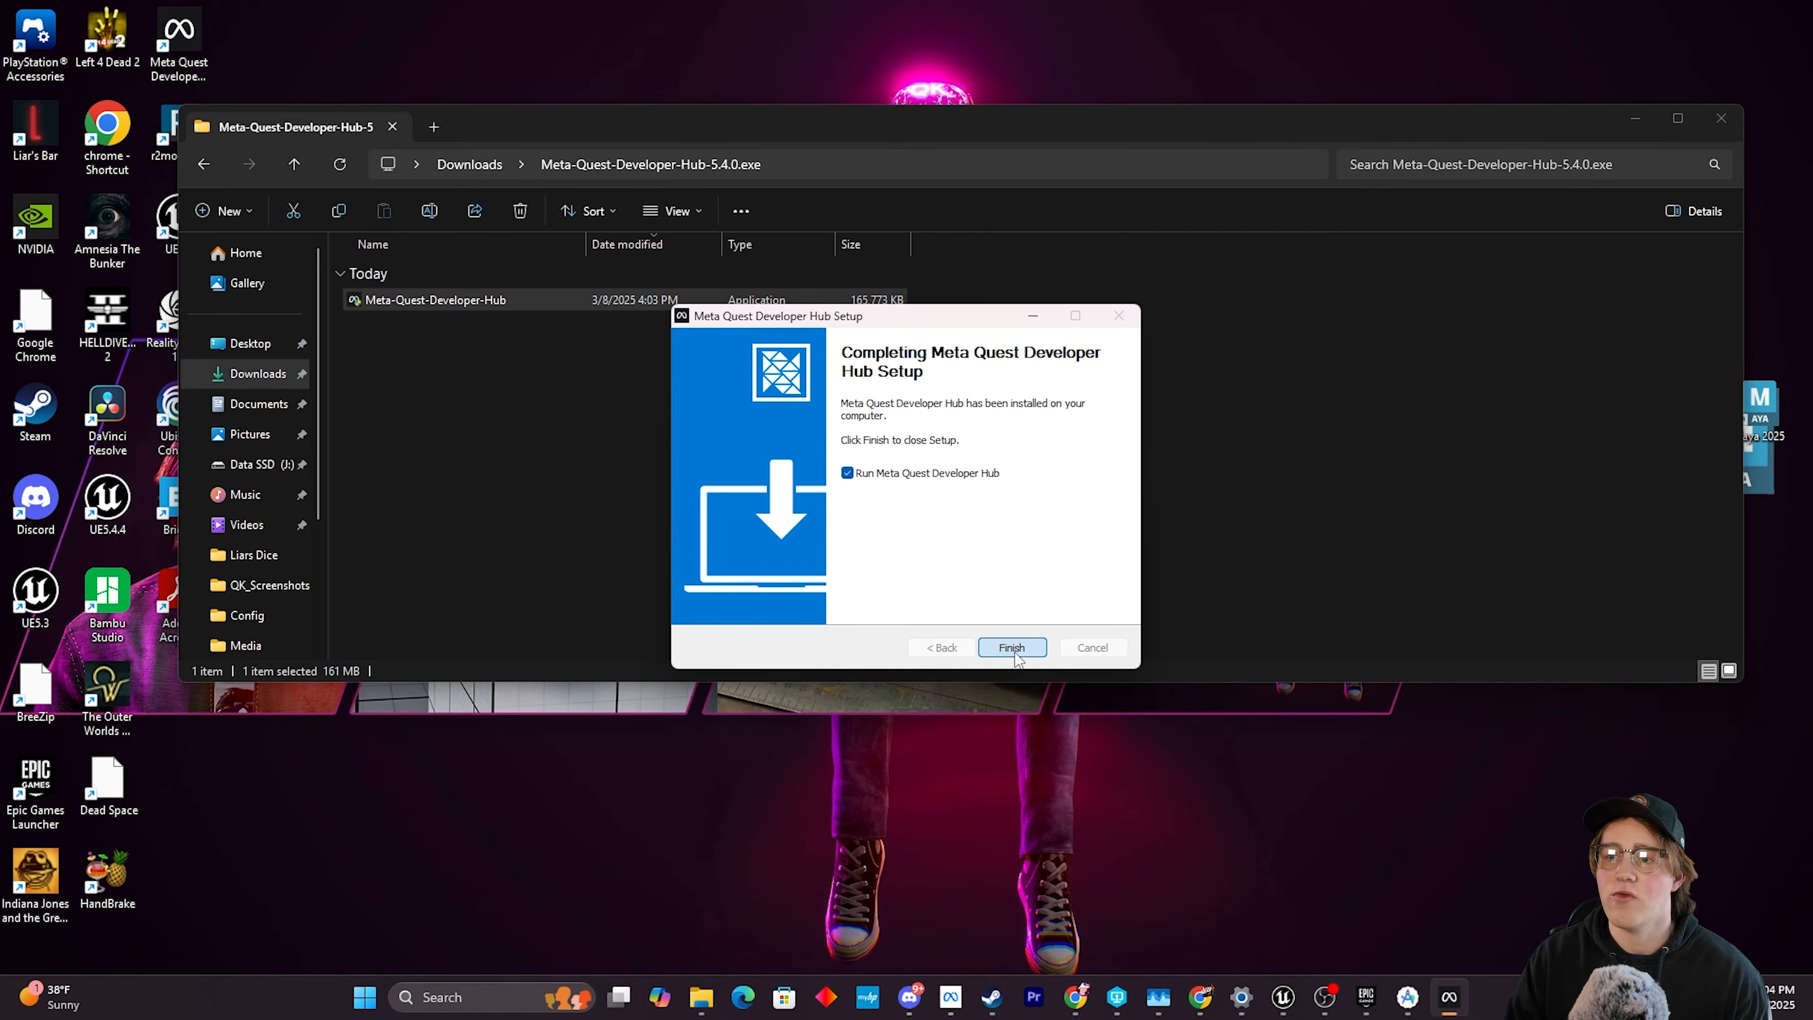
key(Return)
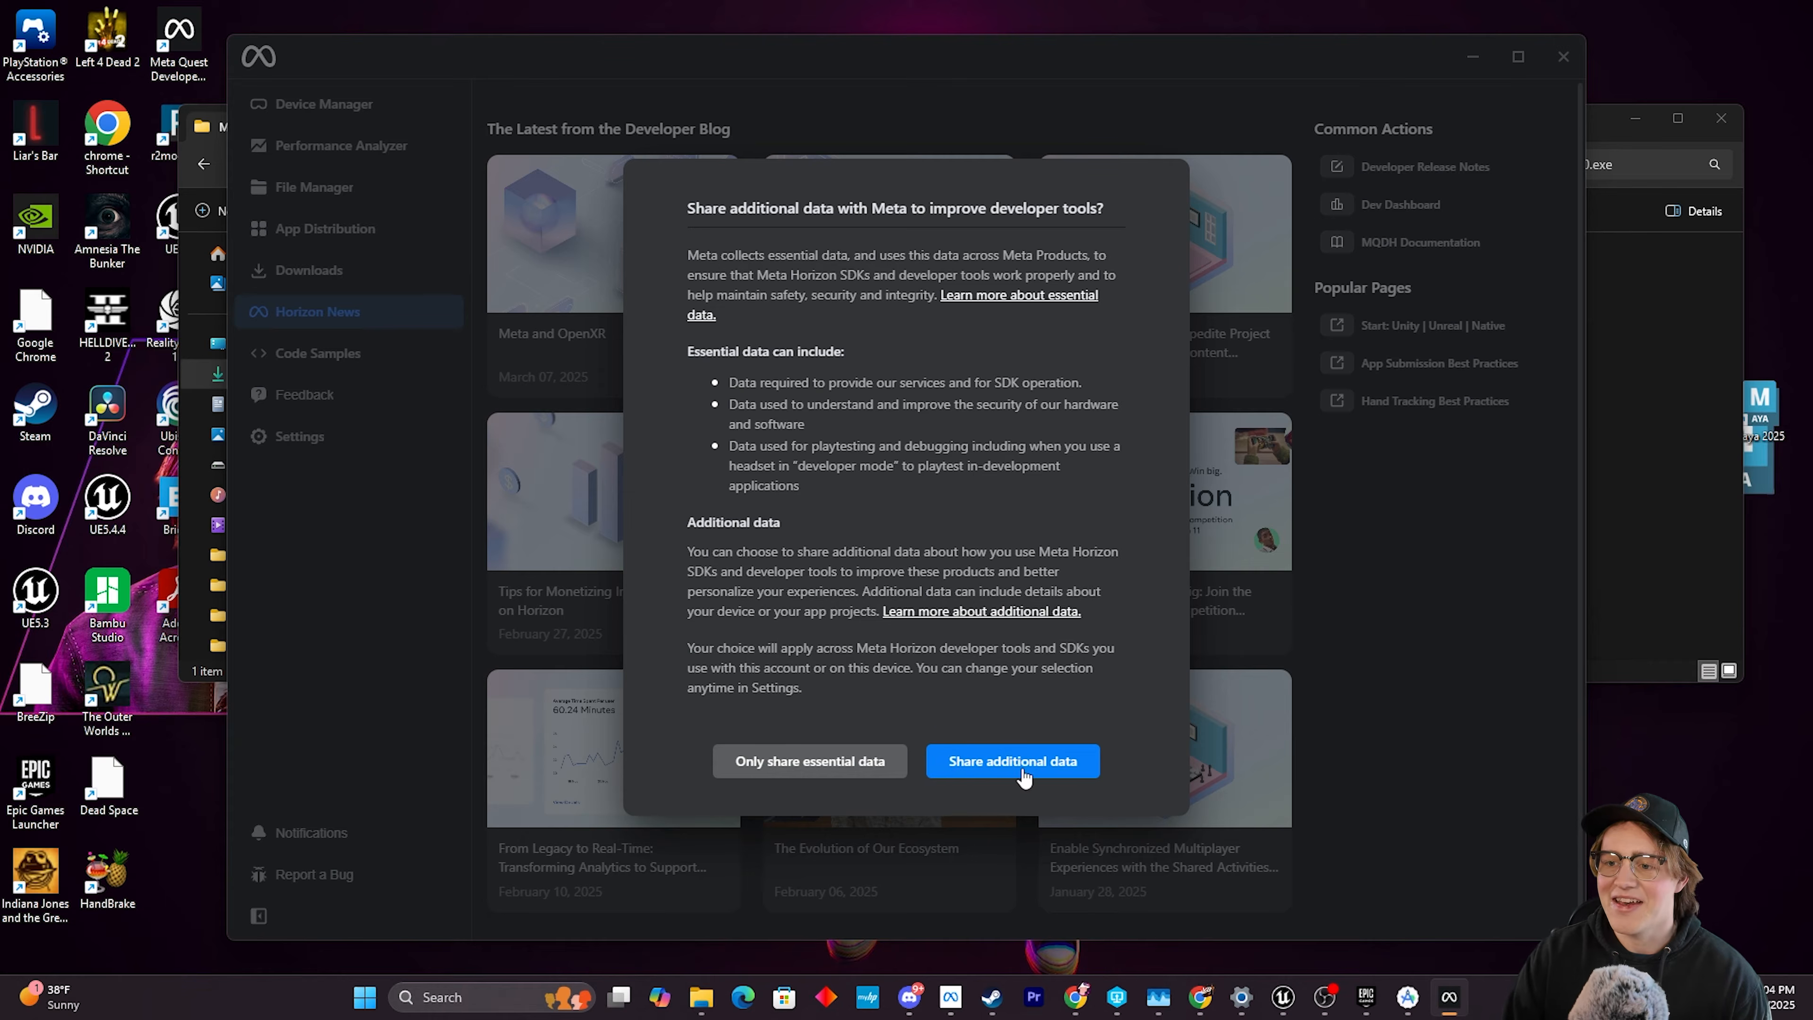
click(804, 764)
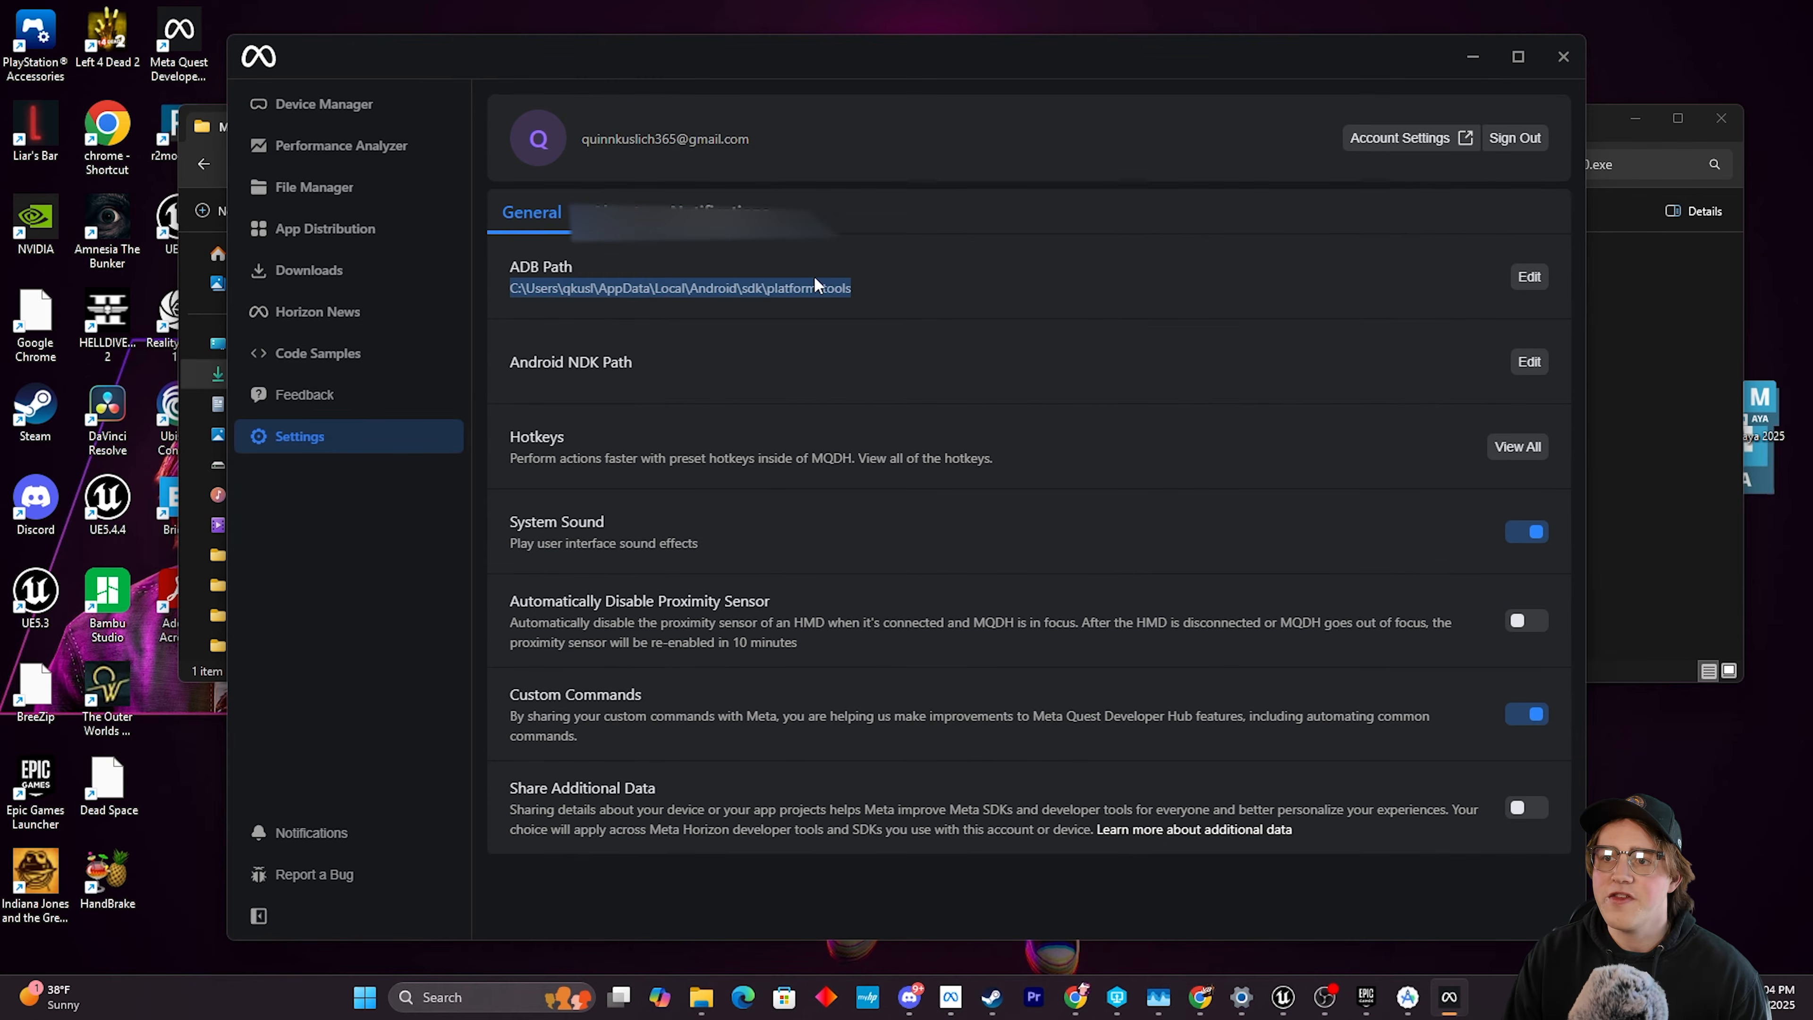
Check the ADB Path in the general settings of Meta Quest Developer Hub.
click(763, 291)
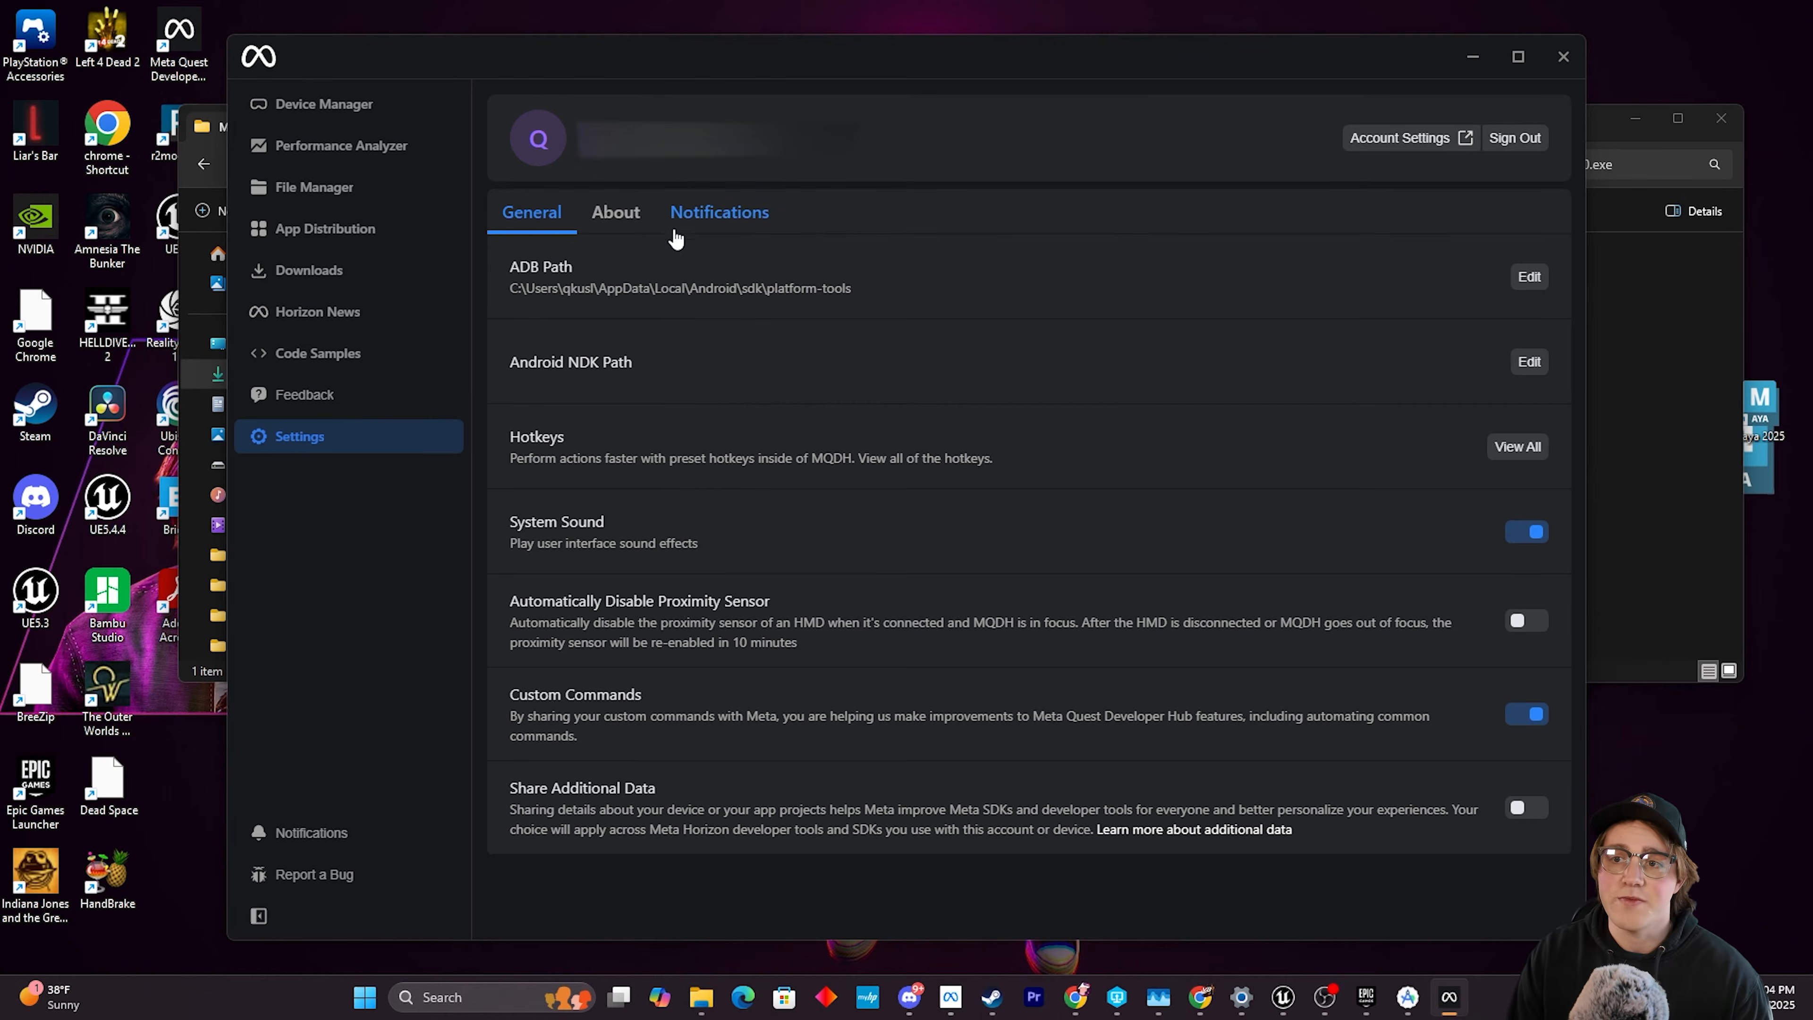
triple_click(628, 284)
drag(628, 283, 459, 448)
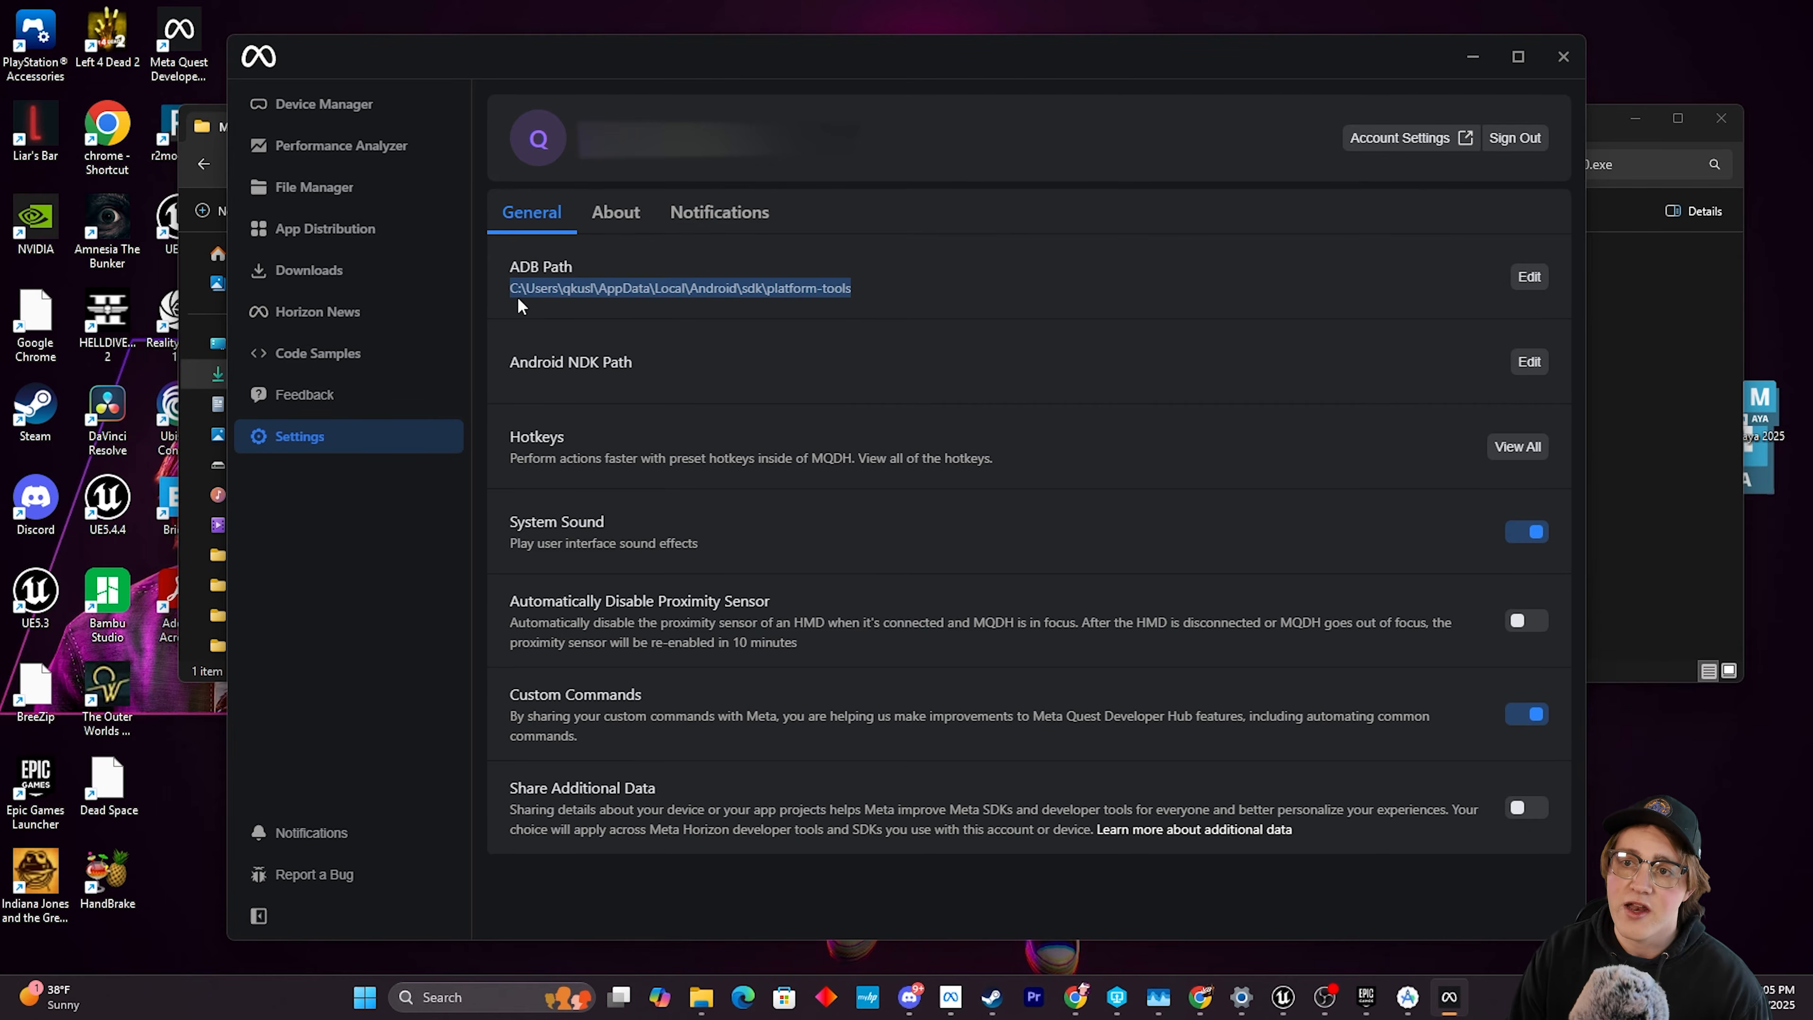
mouse_move(515, 296)
mouse_down()
mouse_move(610, 299)
mouse_move(482, 281)
mouse_up()
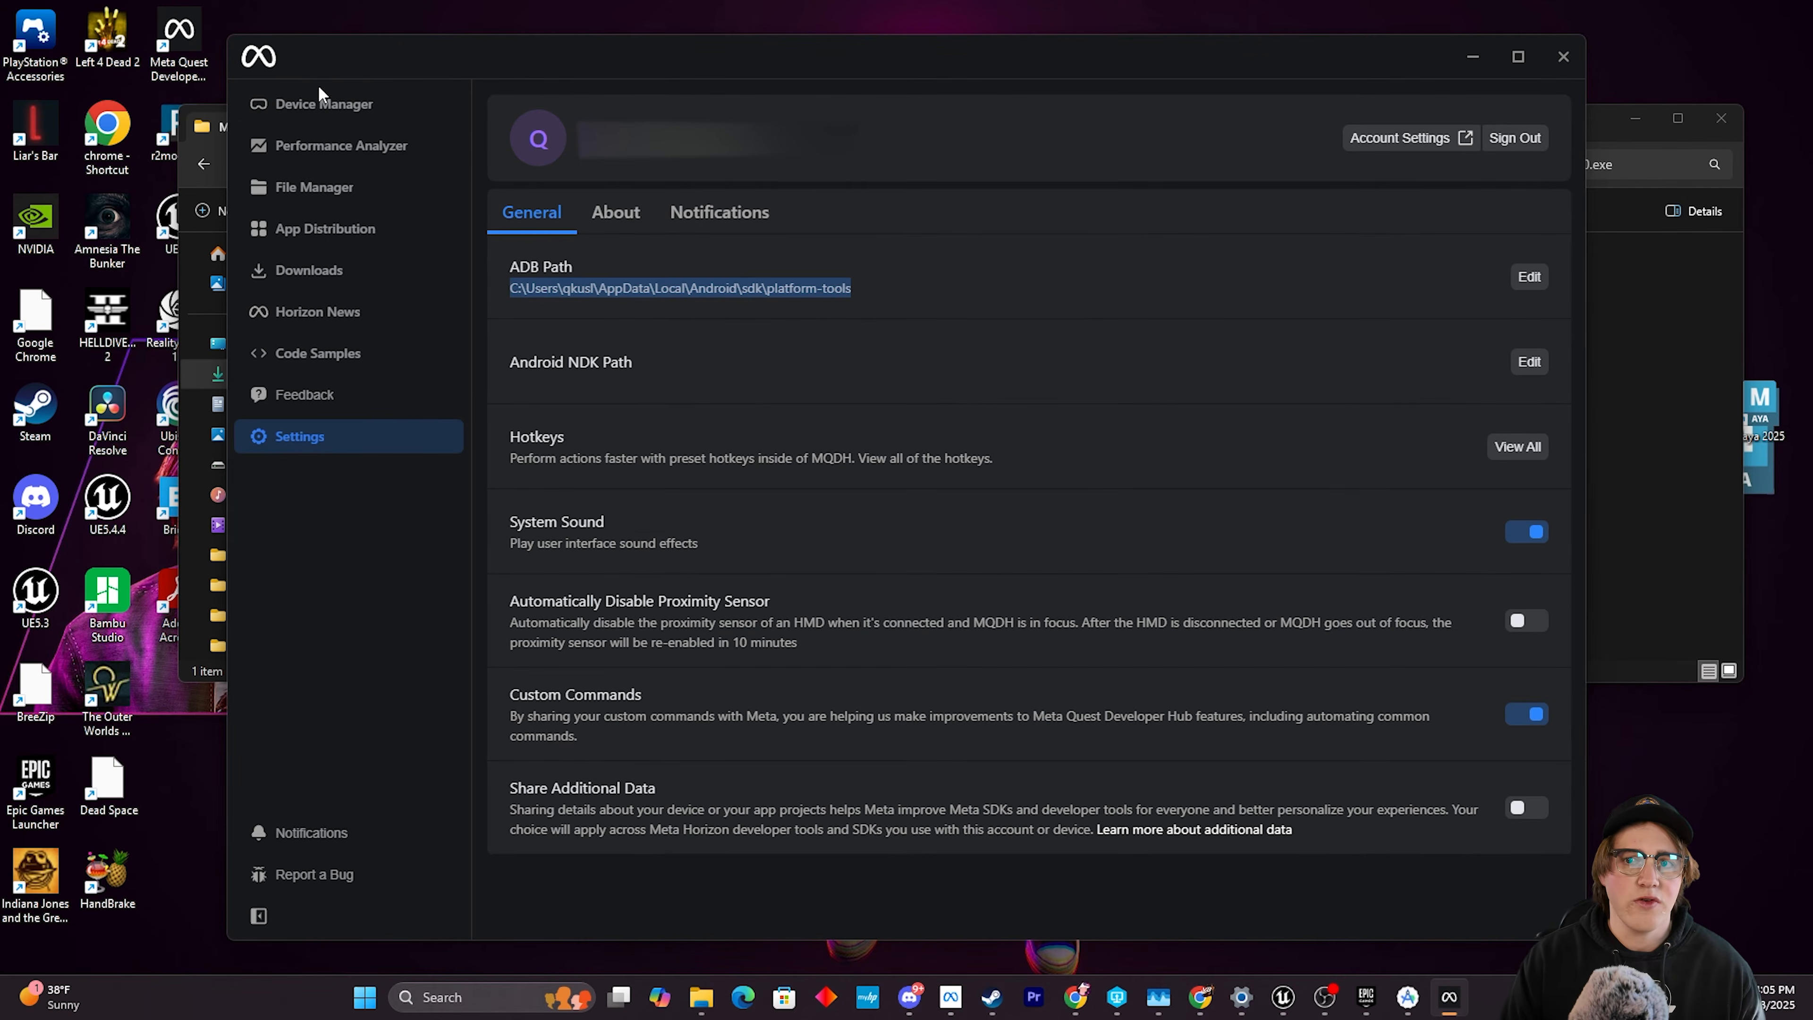
View the Meta Quest 3 in the Device Manager, inspect its device logs and close the log window.
click(371, 105)
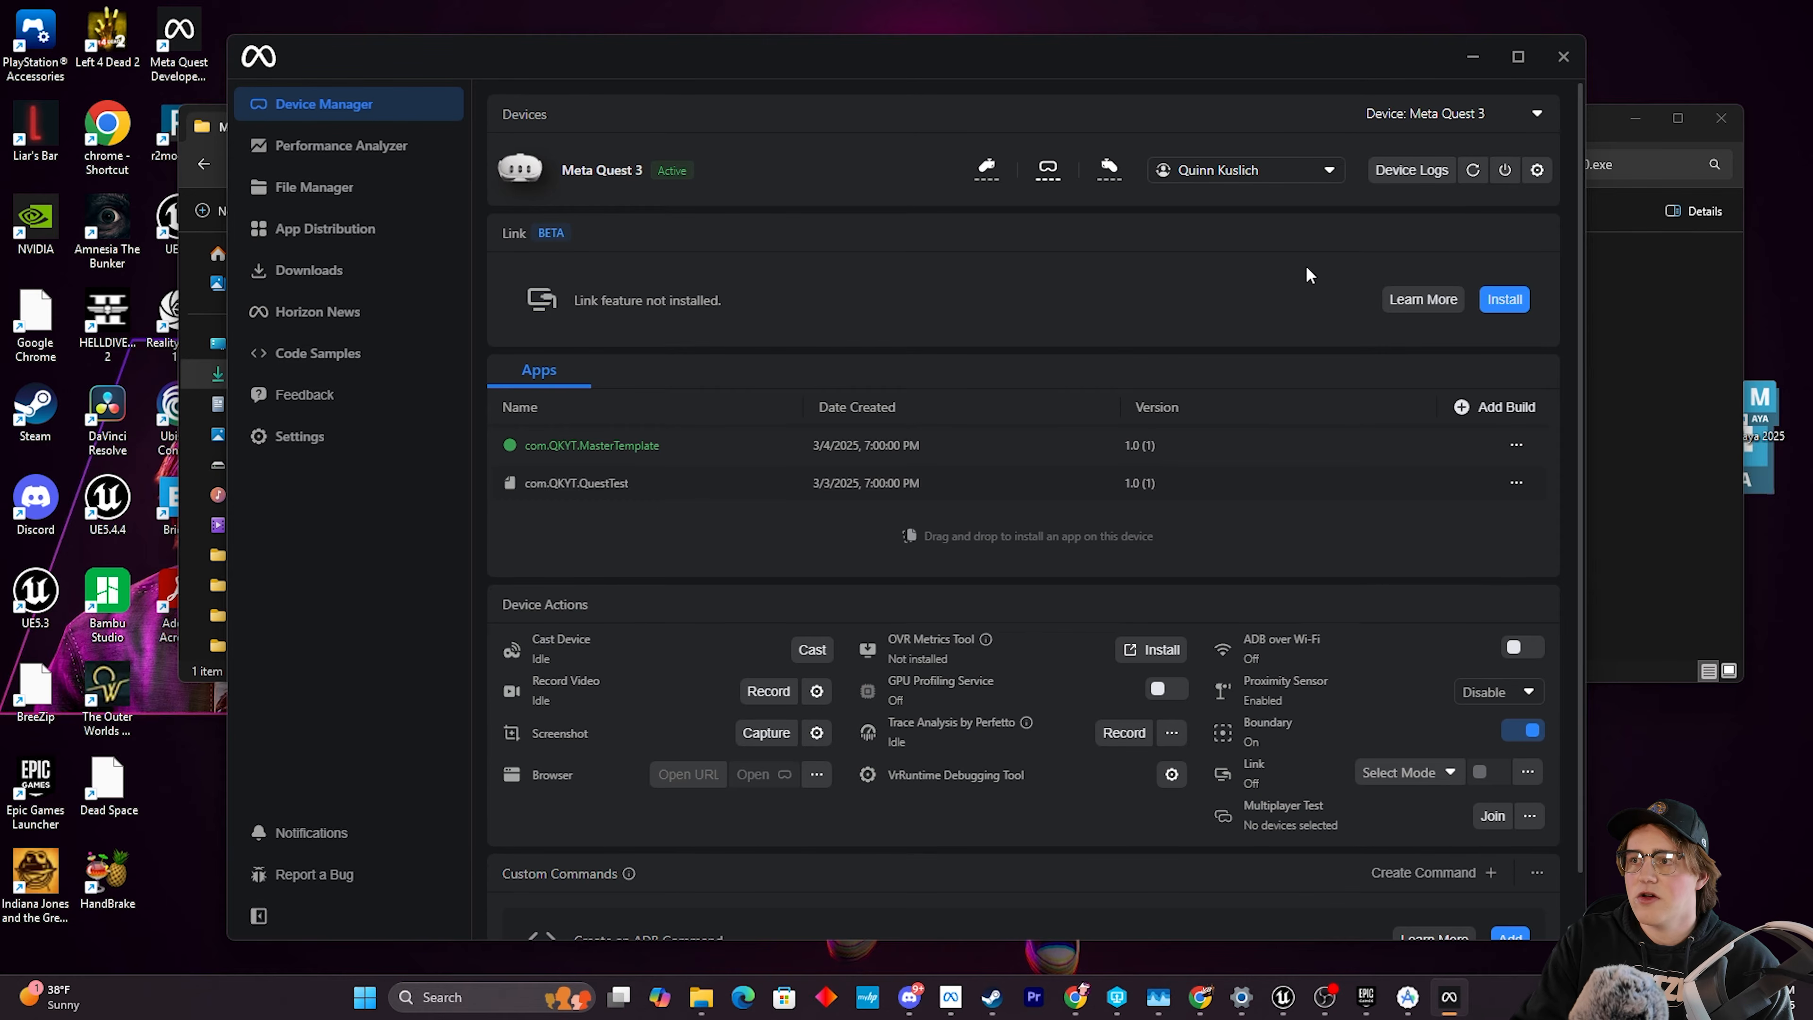
click(1415, 170)
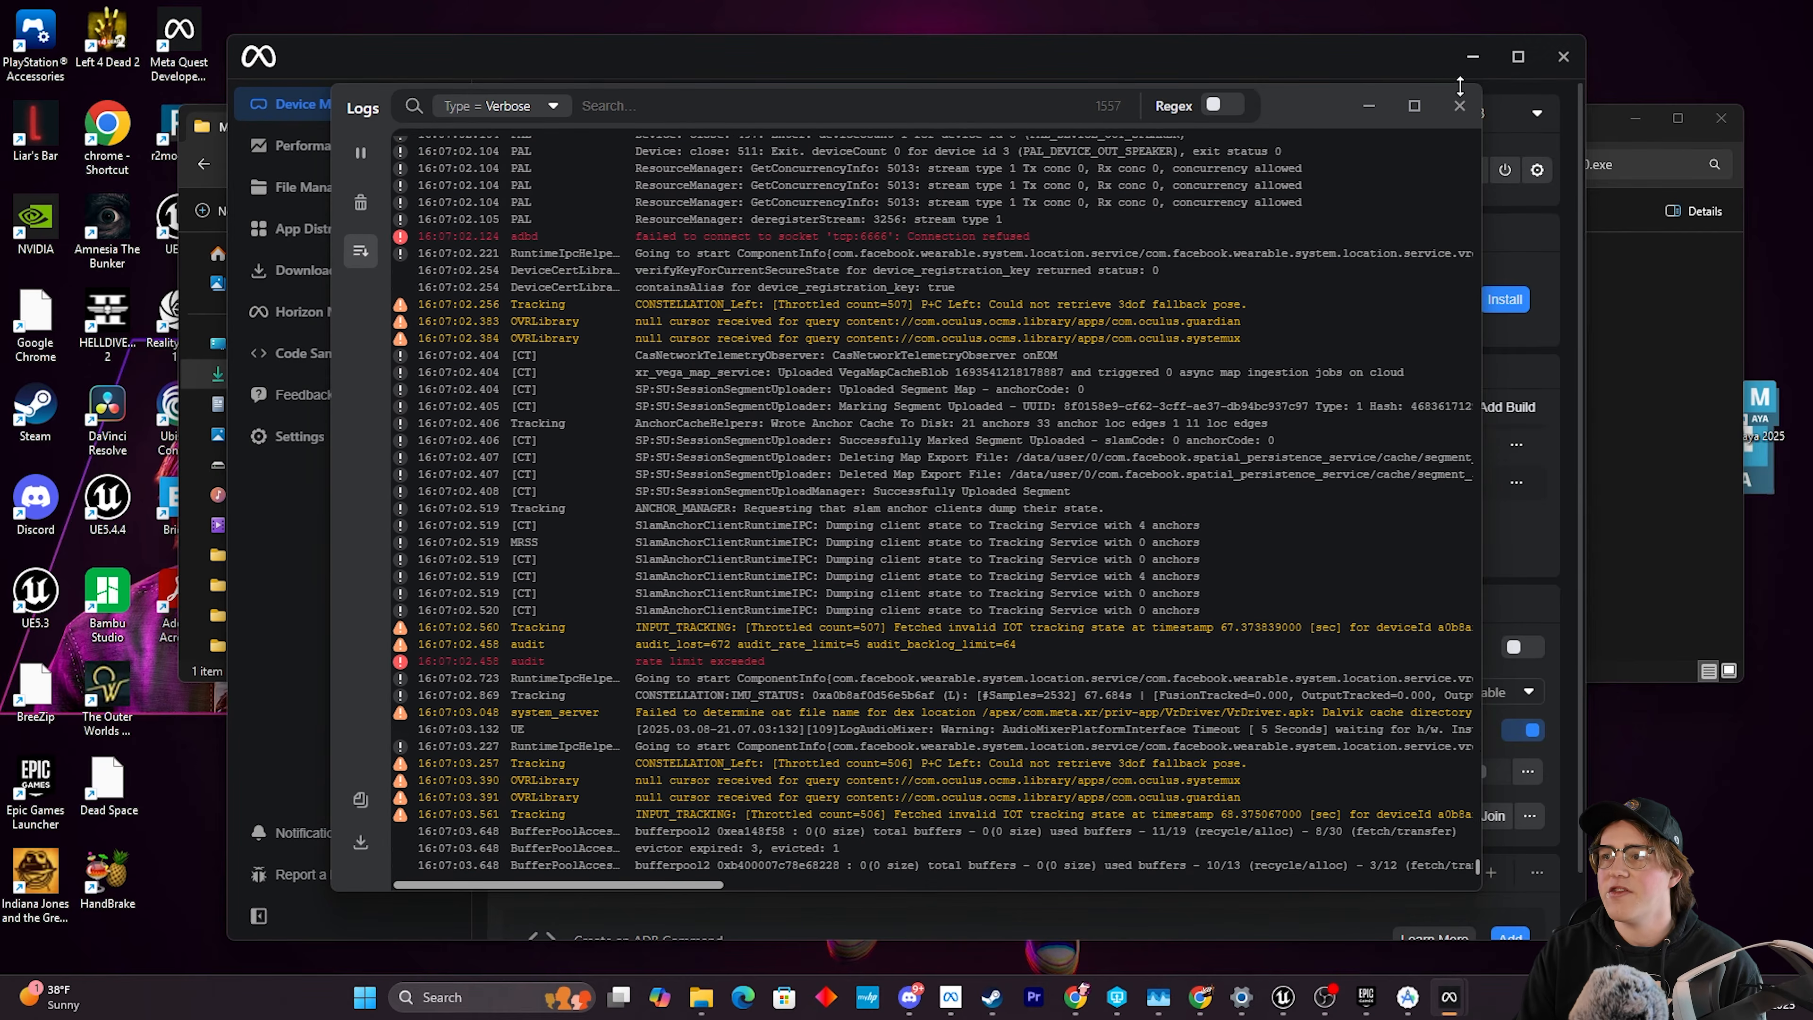
click(1456, 106)
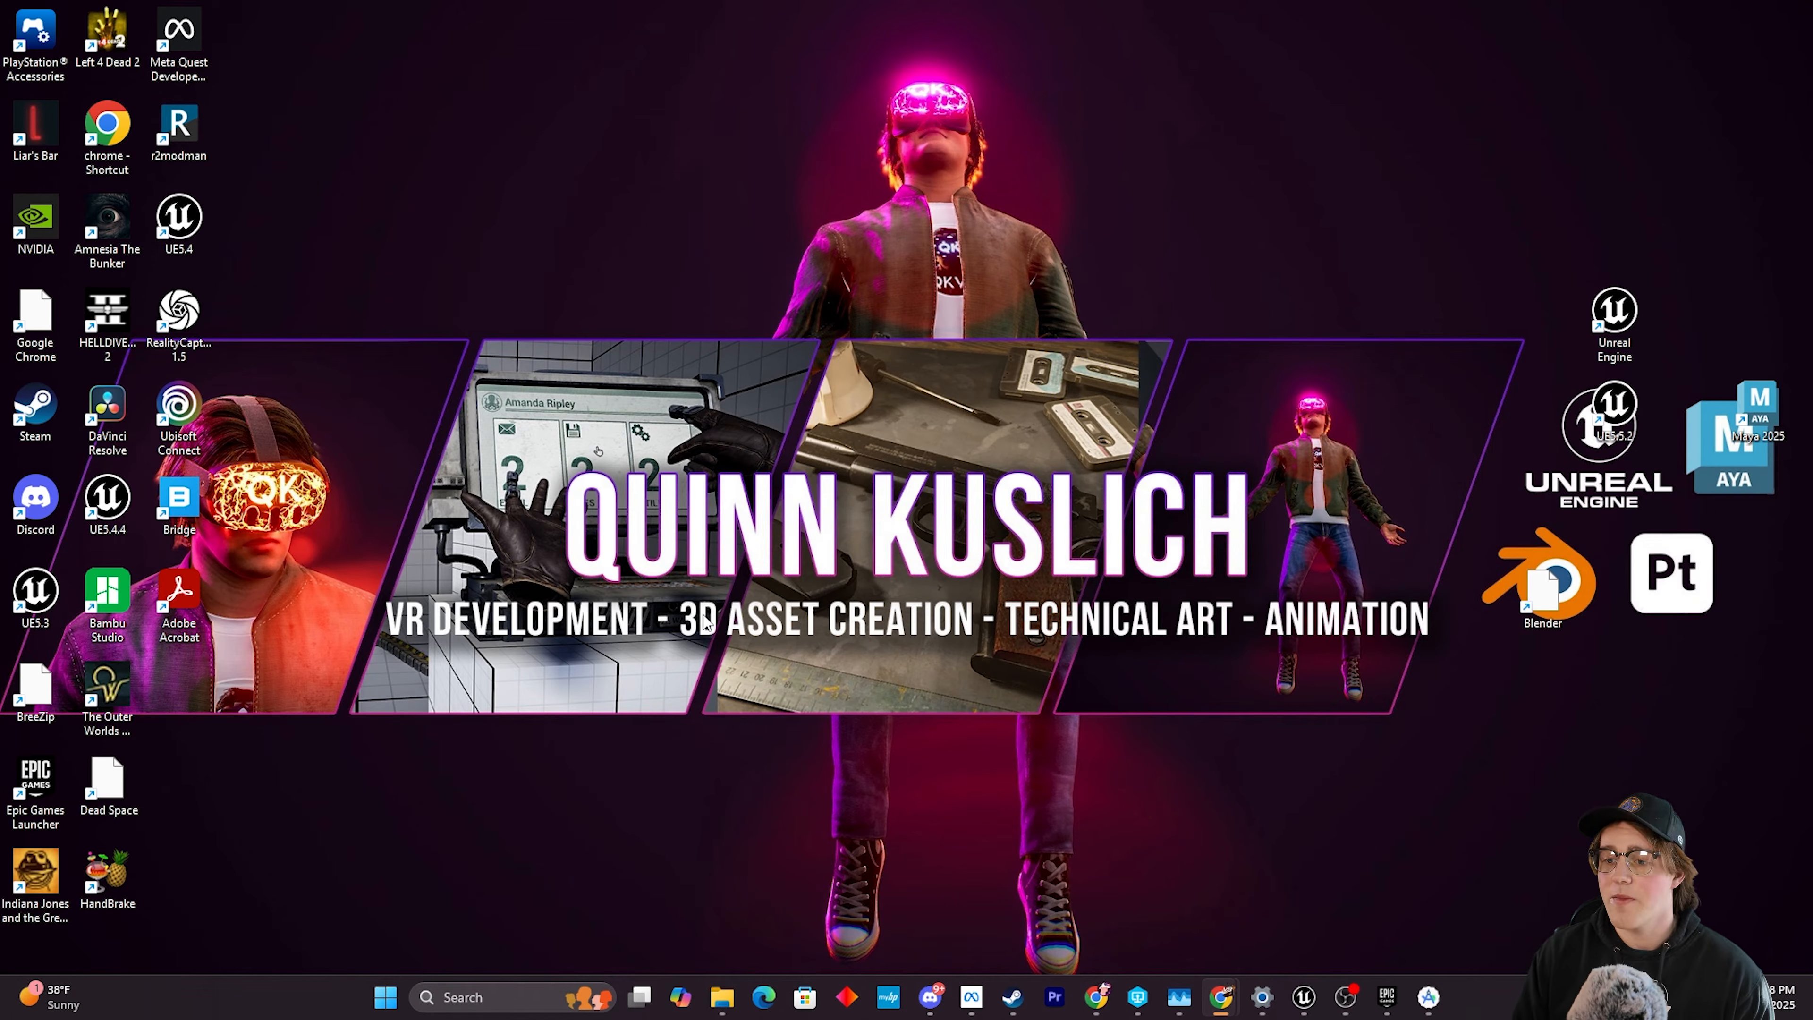
In File Explorer, go to UE_5.5\Engine\Extras\Android on Data SSD (J:) and run the SetupAndroid Windows batch file.
click(721, 997)
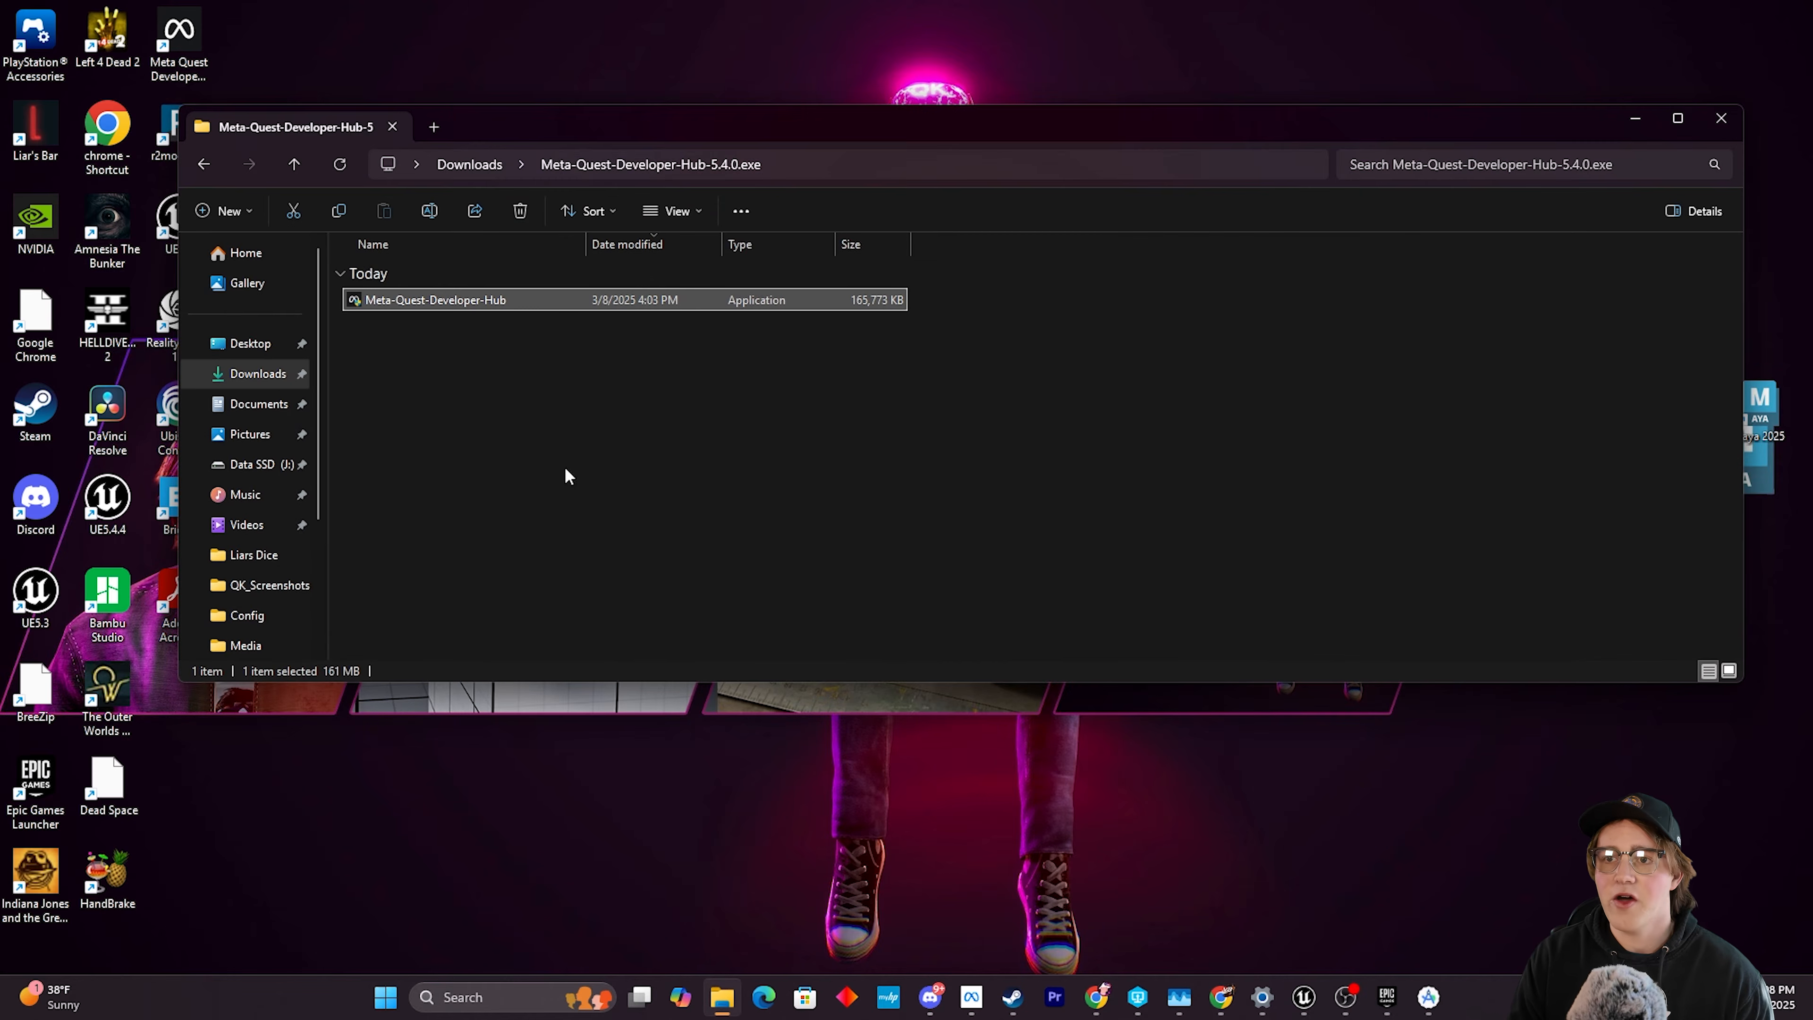
click(487, 165)
click(259, 468)
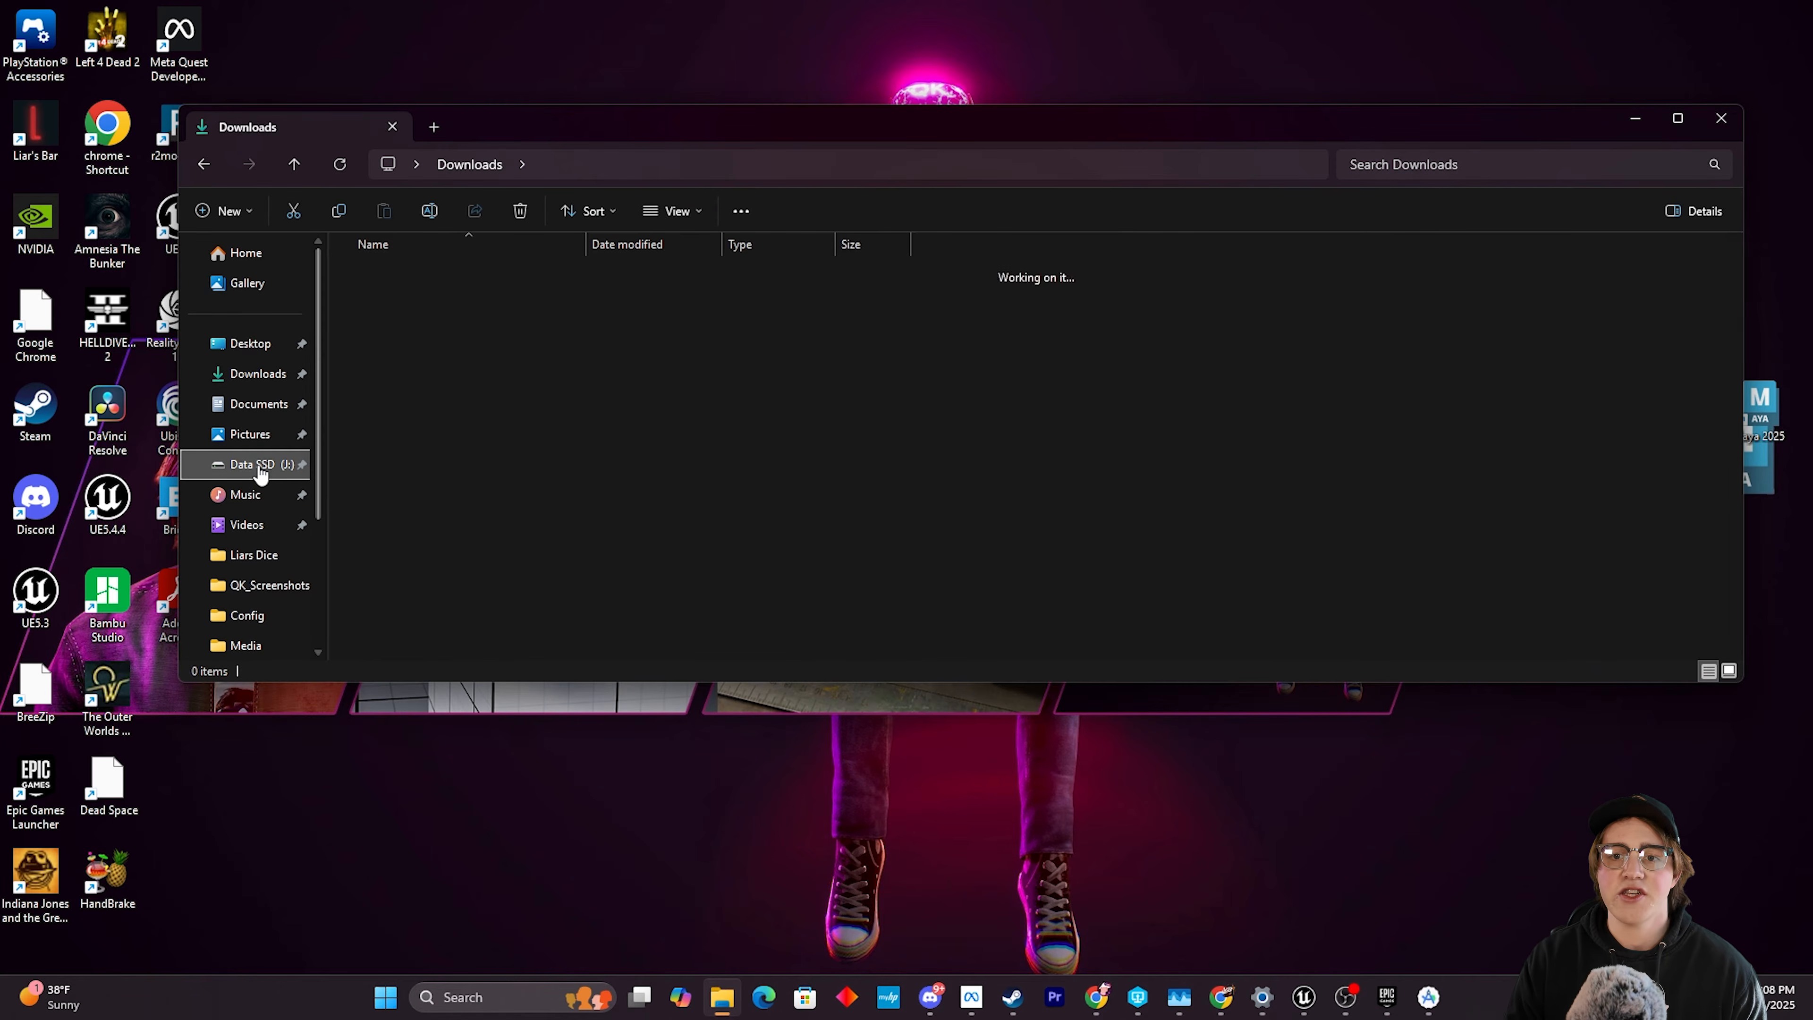
scroll(491, 484, down, 2)
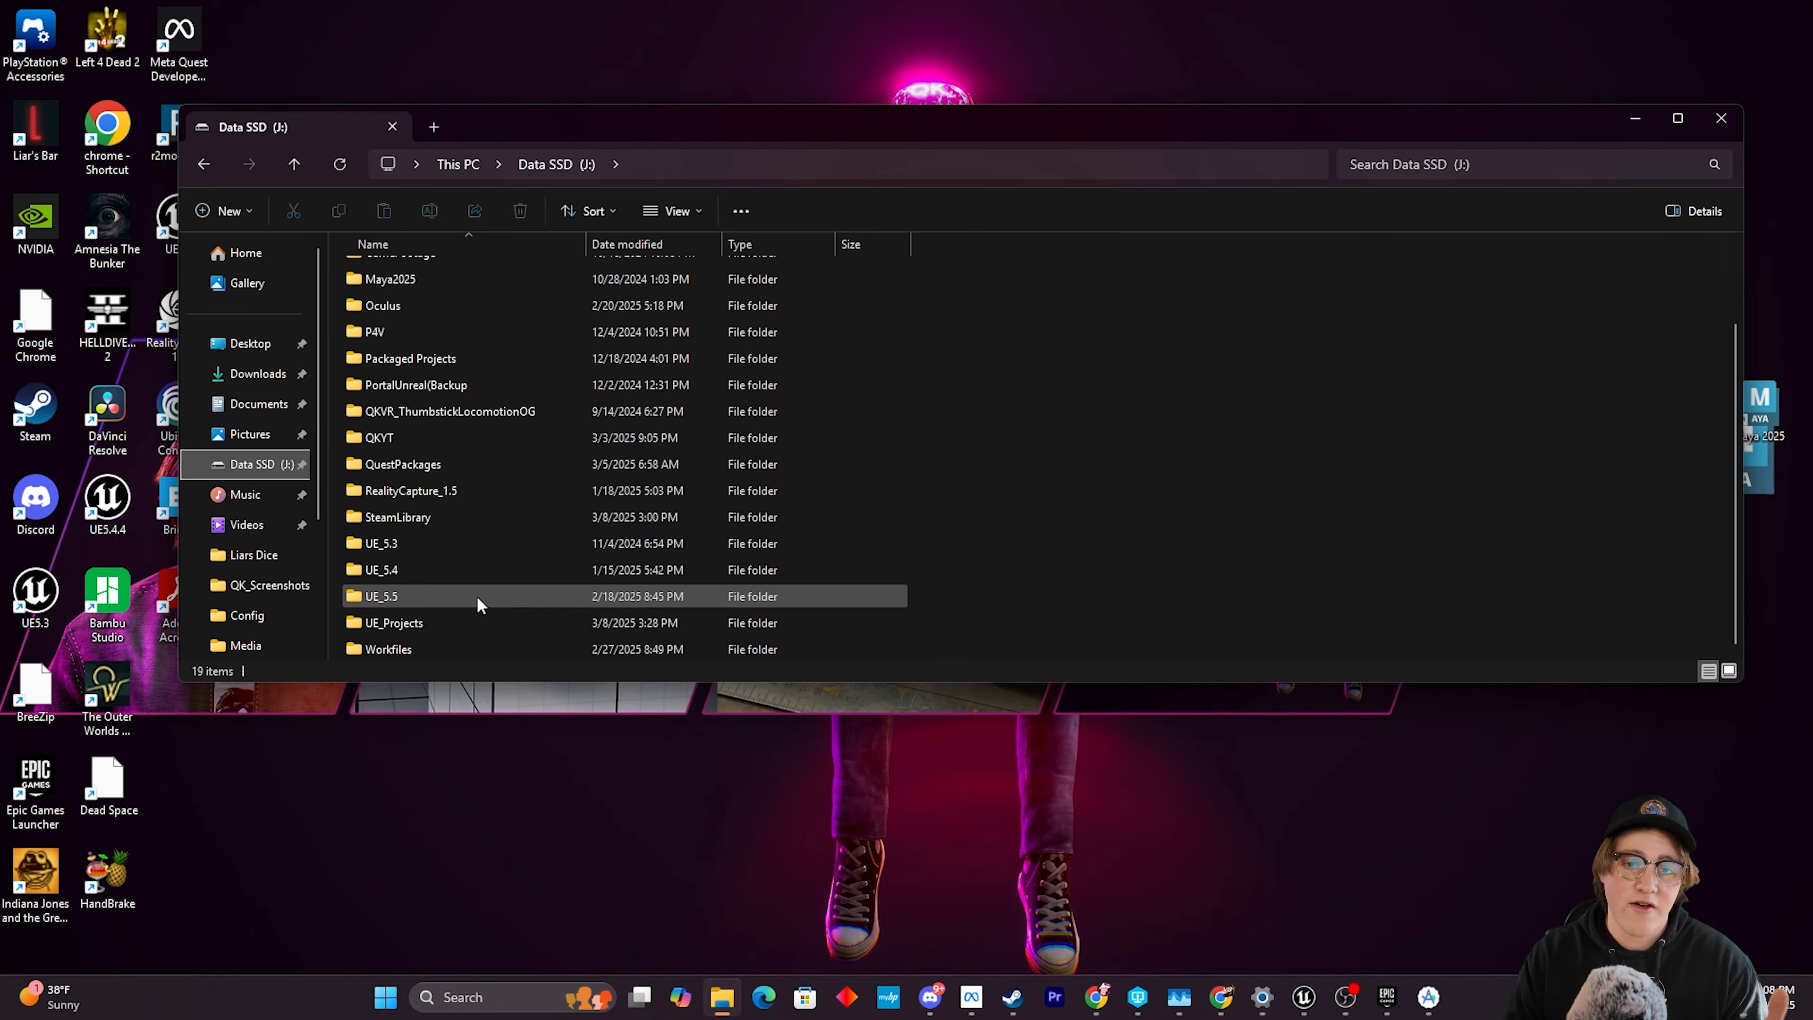
double_click(422, 596)
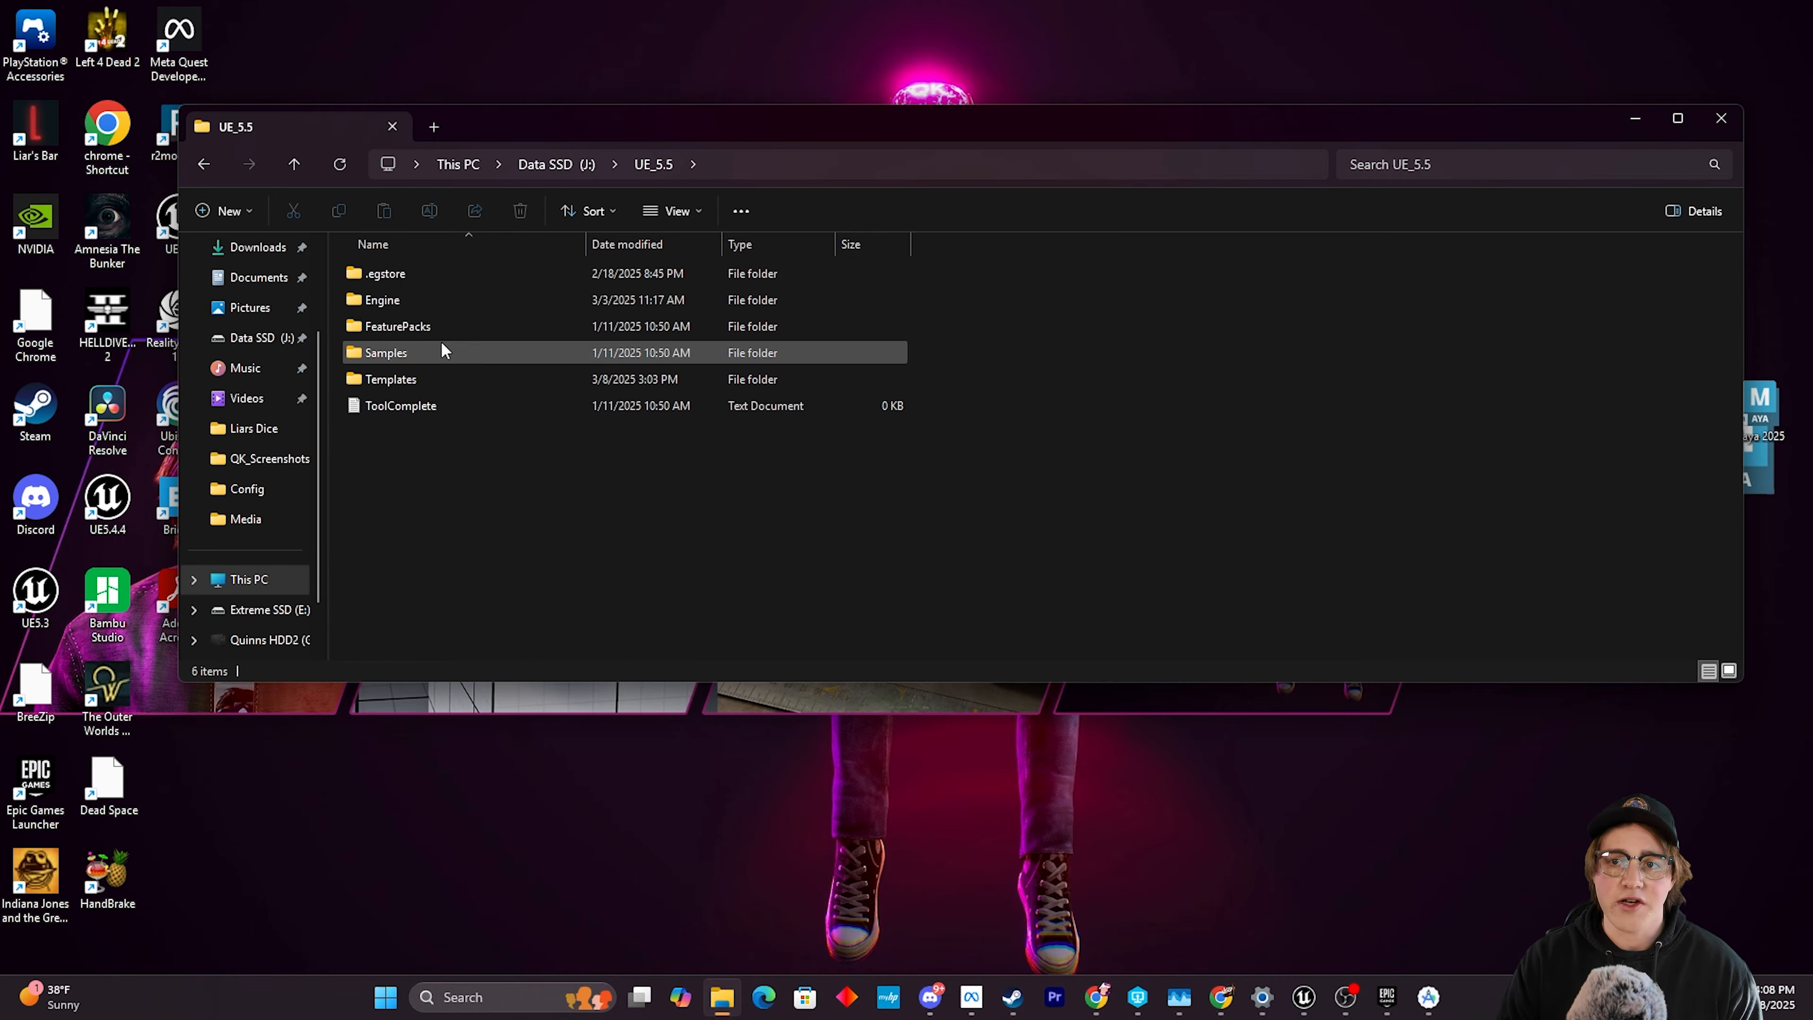
double_click(442, 299)
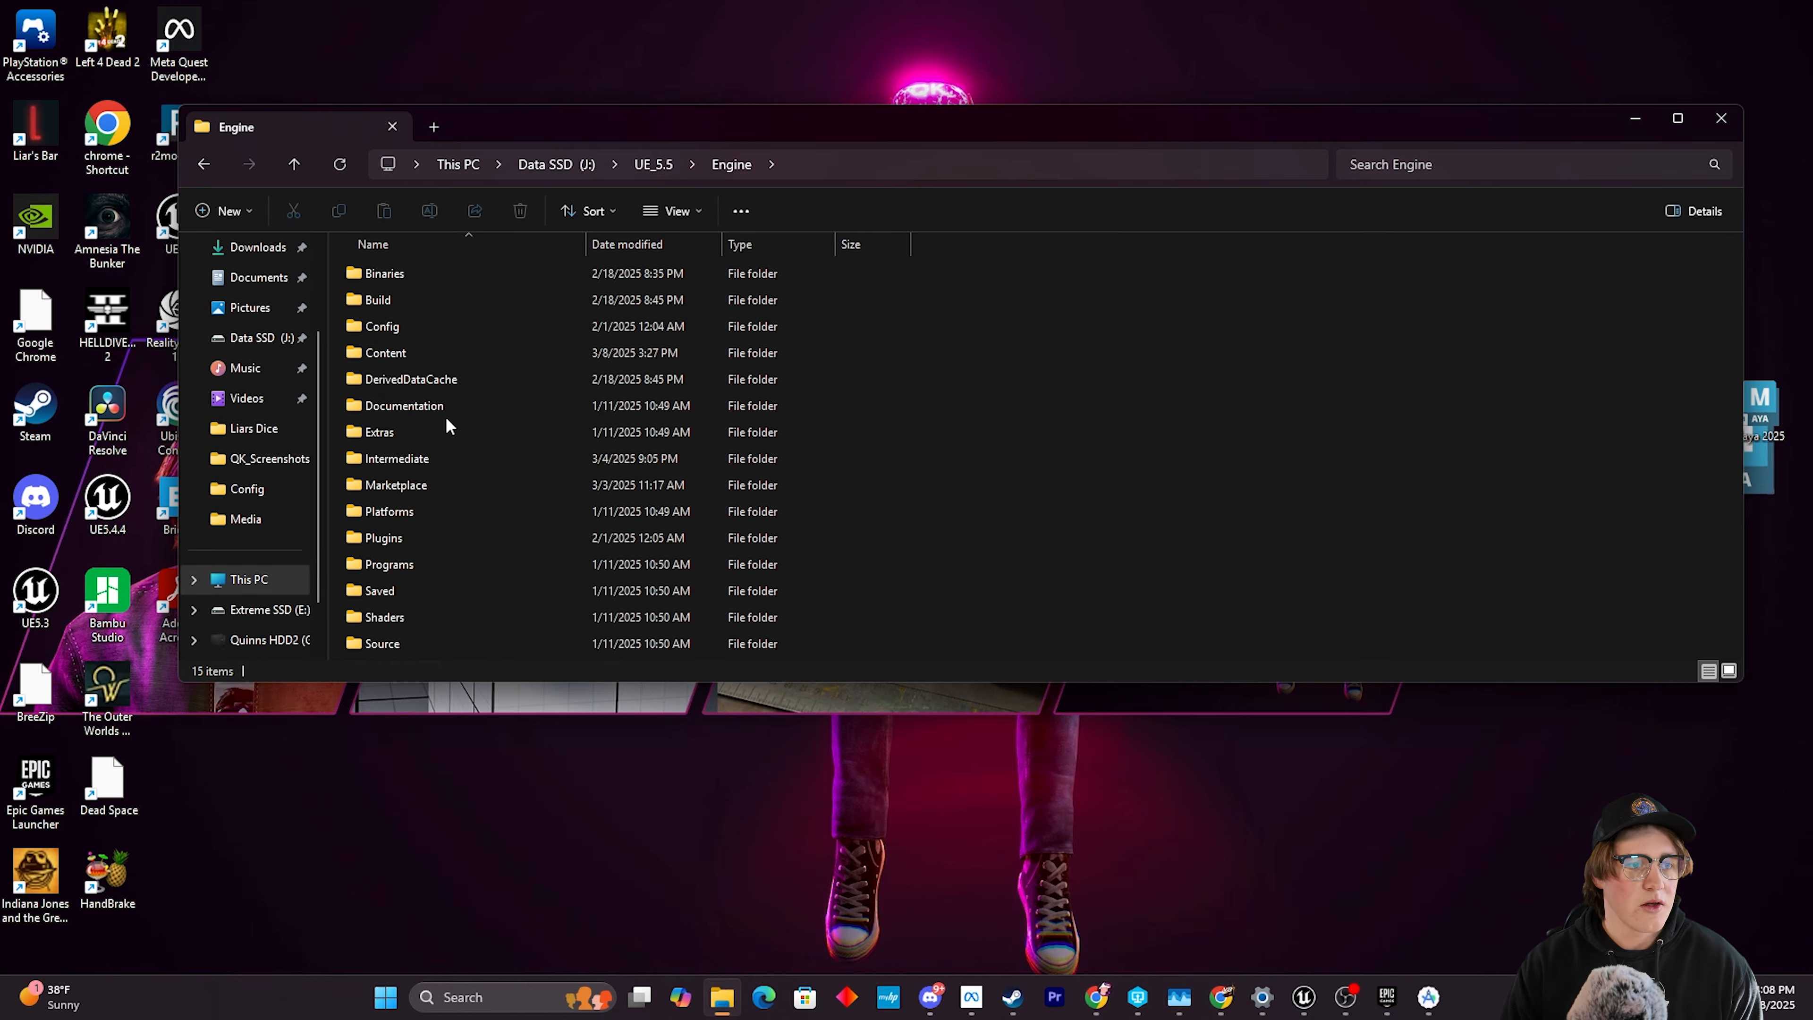
double_click(447, 431)
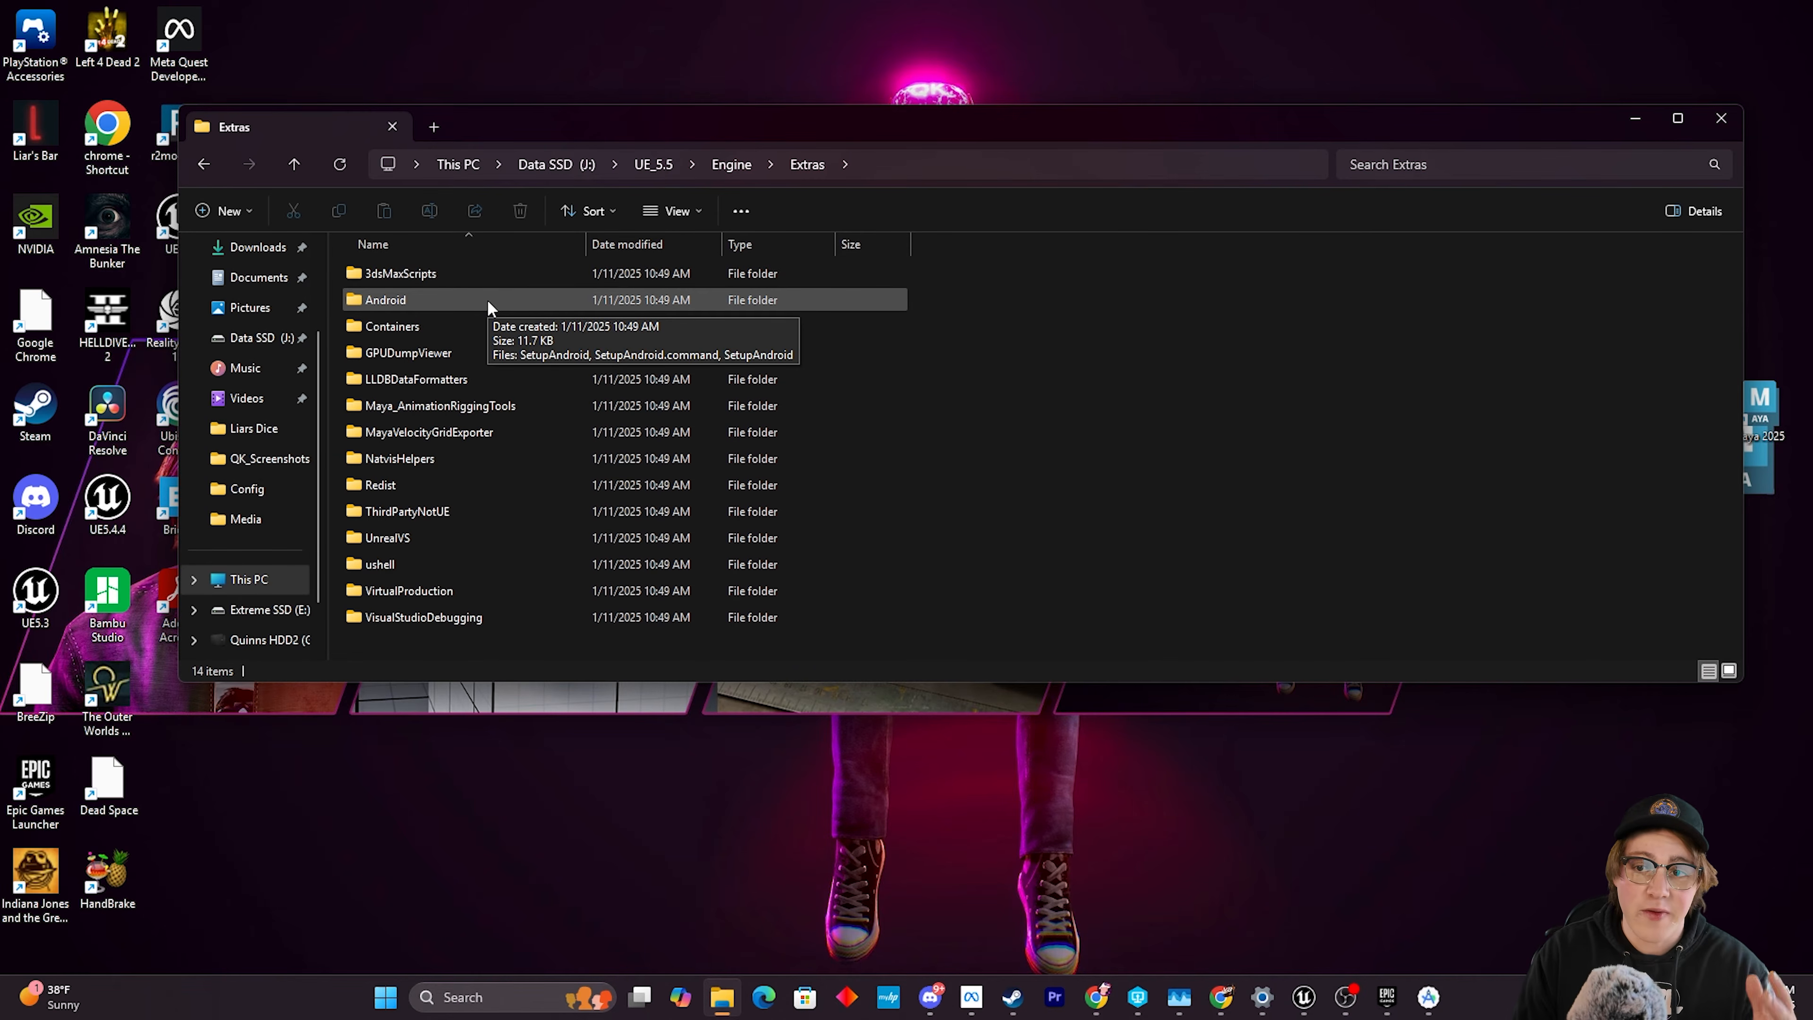
double_click(488, 299)
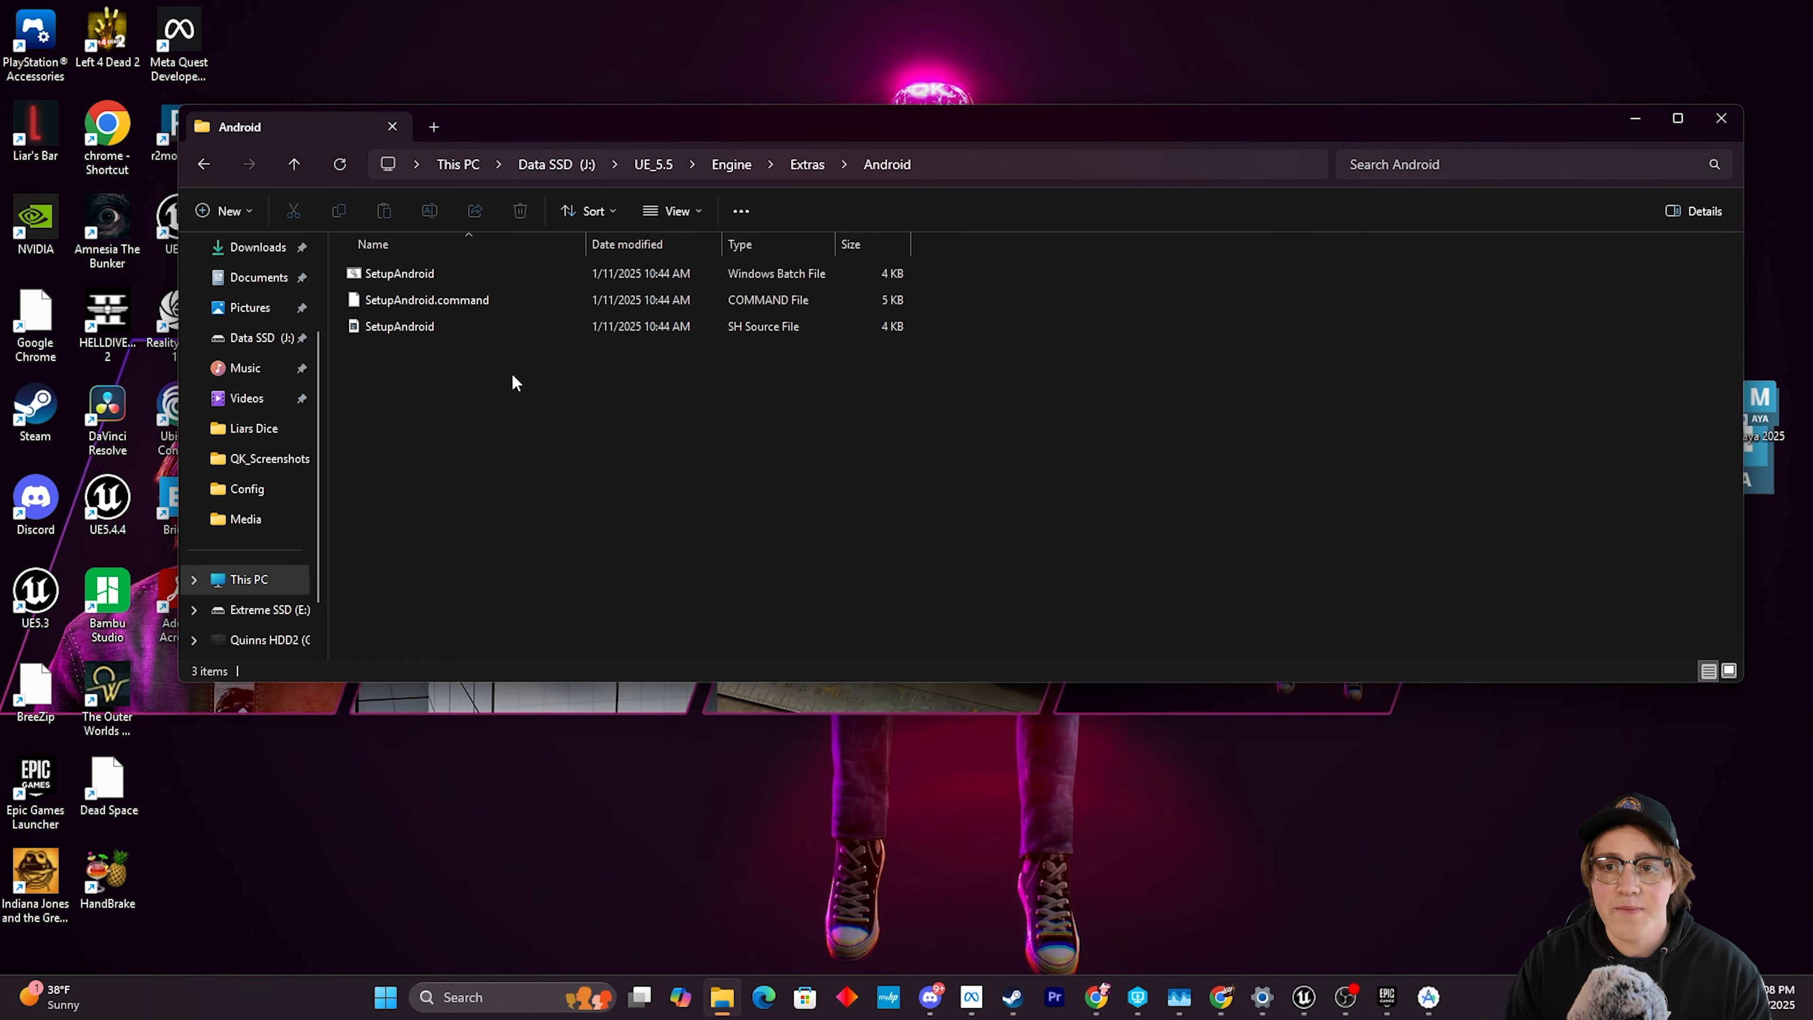
double_click(505, 271)
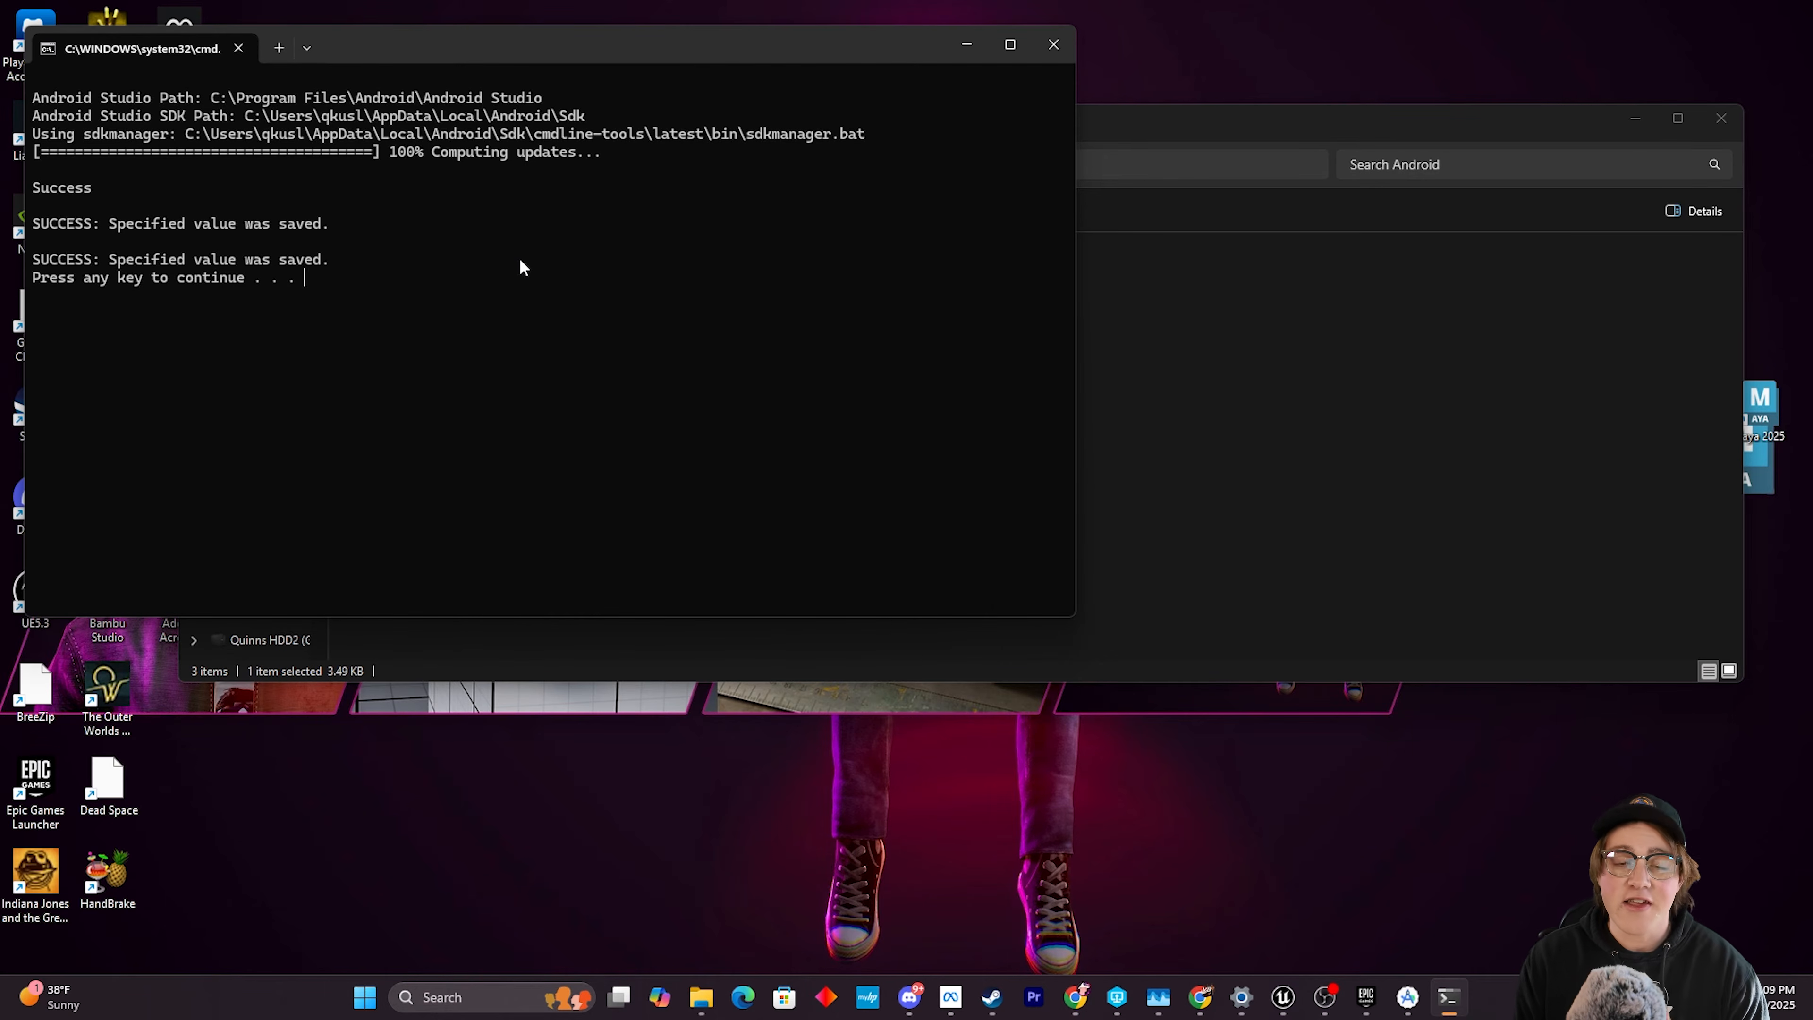
drag(527, 47, 903, 98)
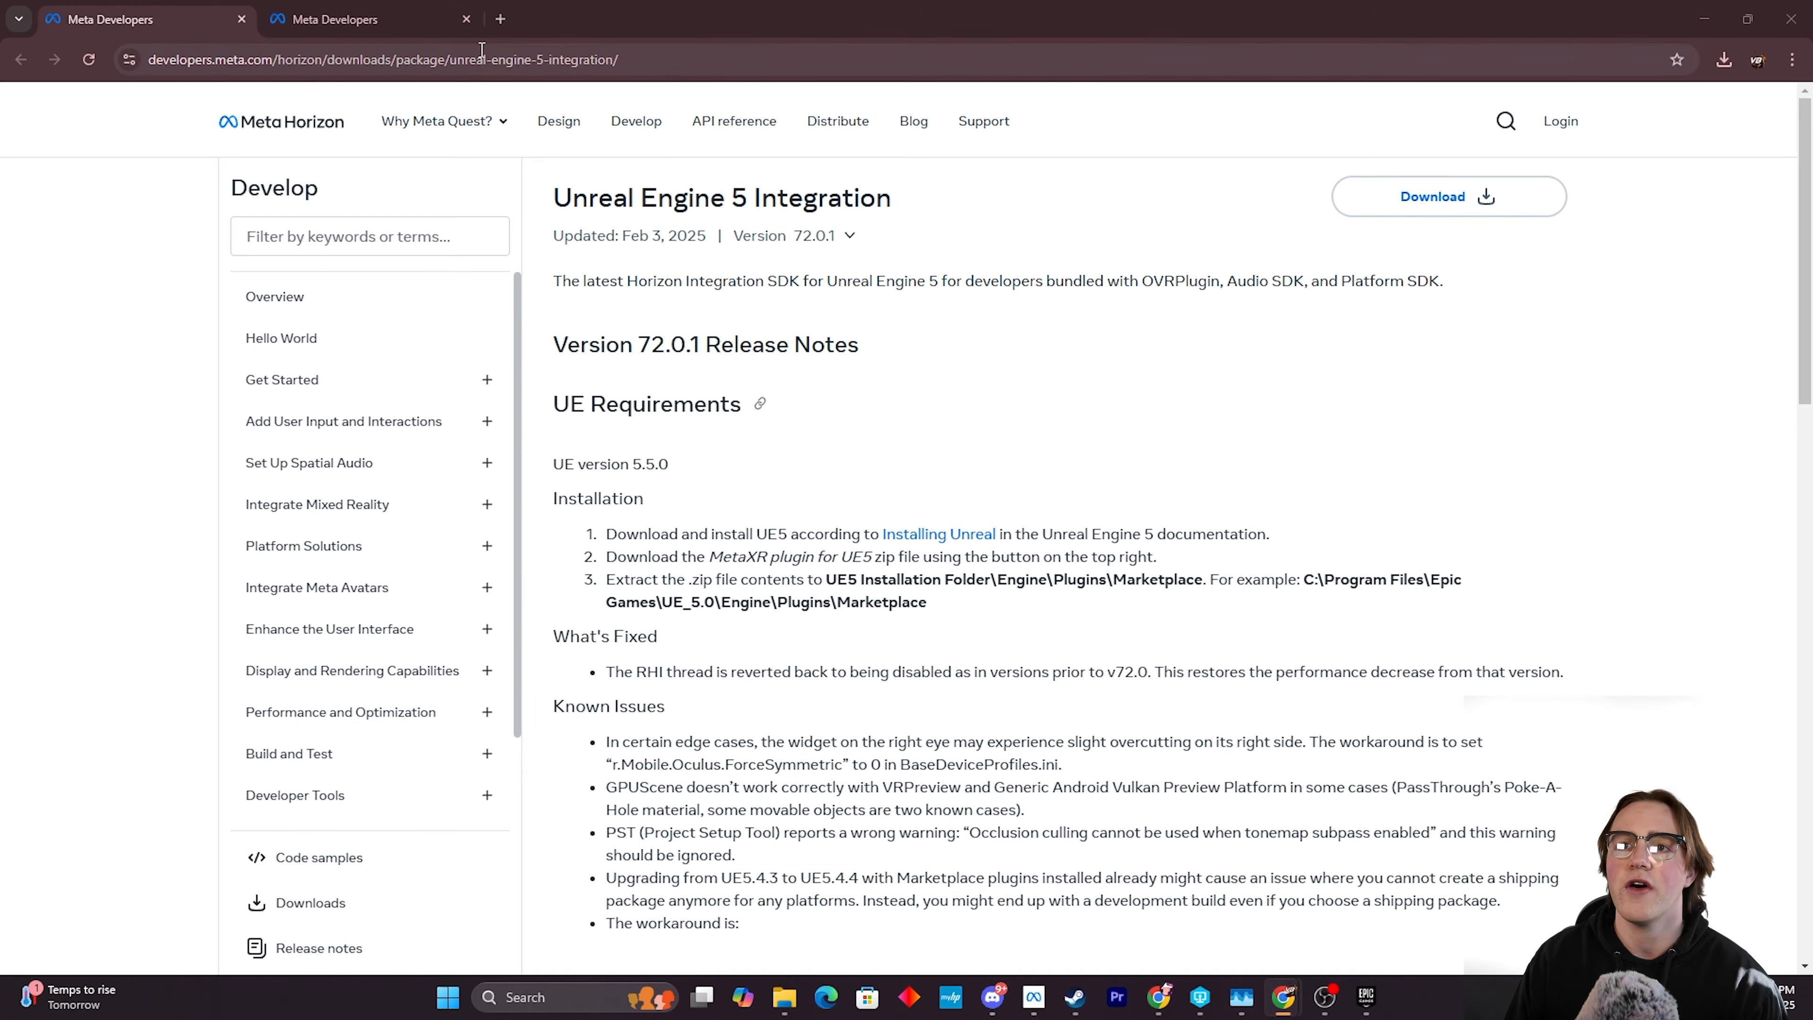
View the Unreal Engine 5 Platform SDK 72.0 download page and minimize the browser.
click(370, 20)
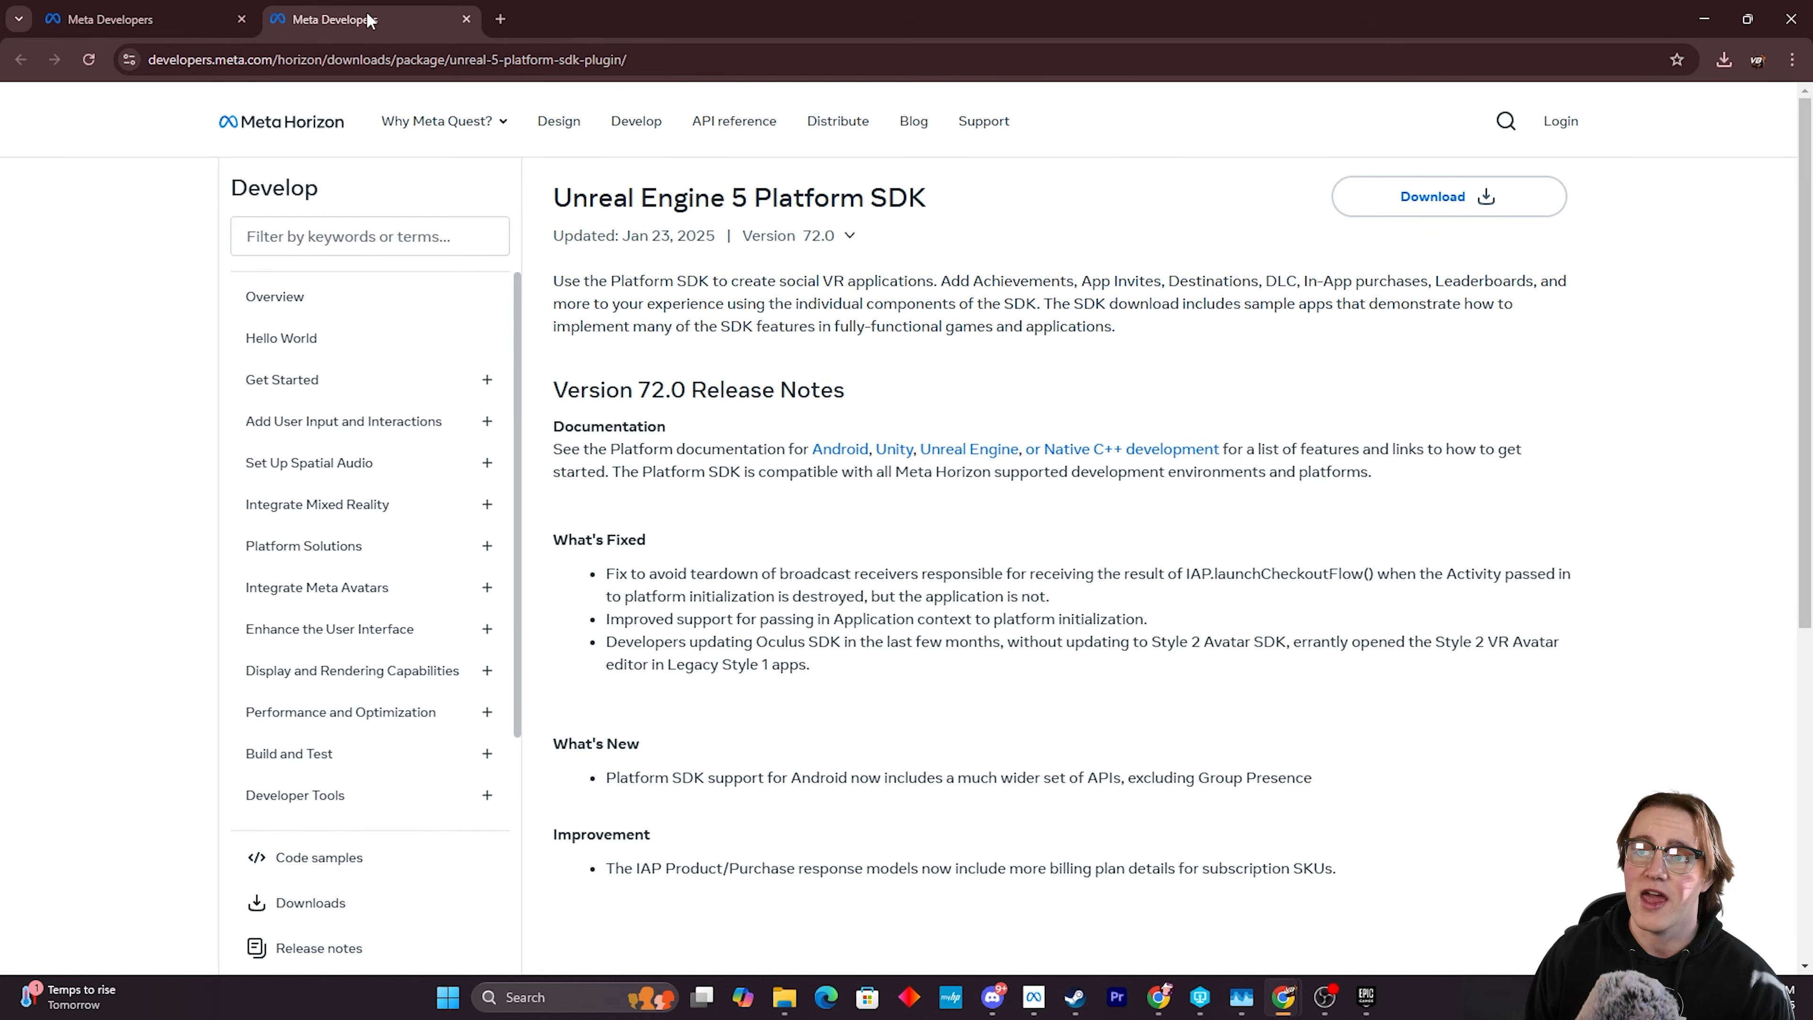
click(1704, 18)
In File Explorer, go to the Downloads folder and select the Unreal5PlatformSDKPlugin.72.0 archive.
click(783, 997)
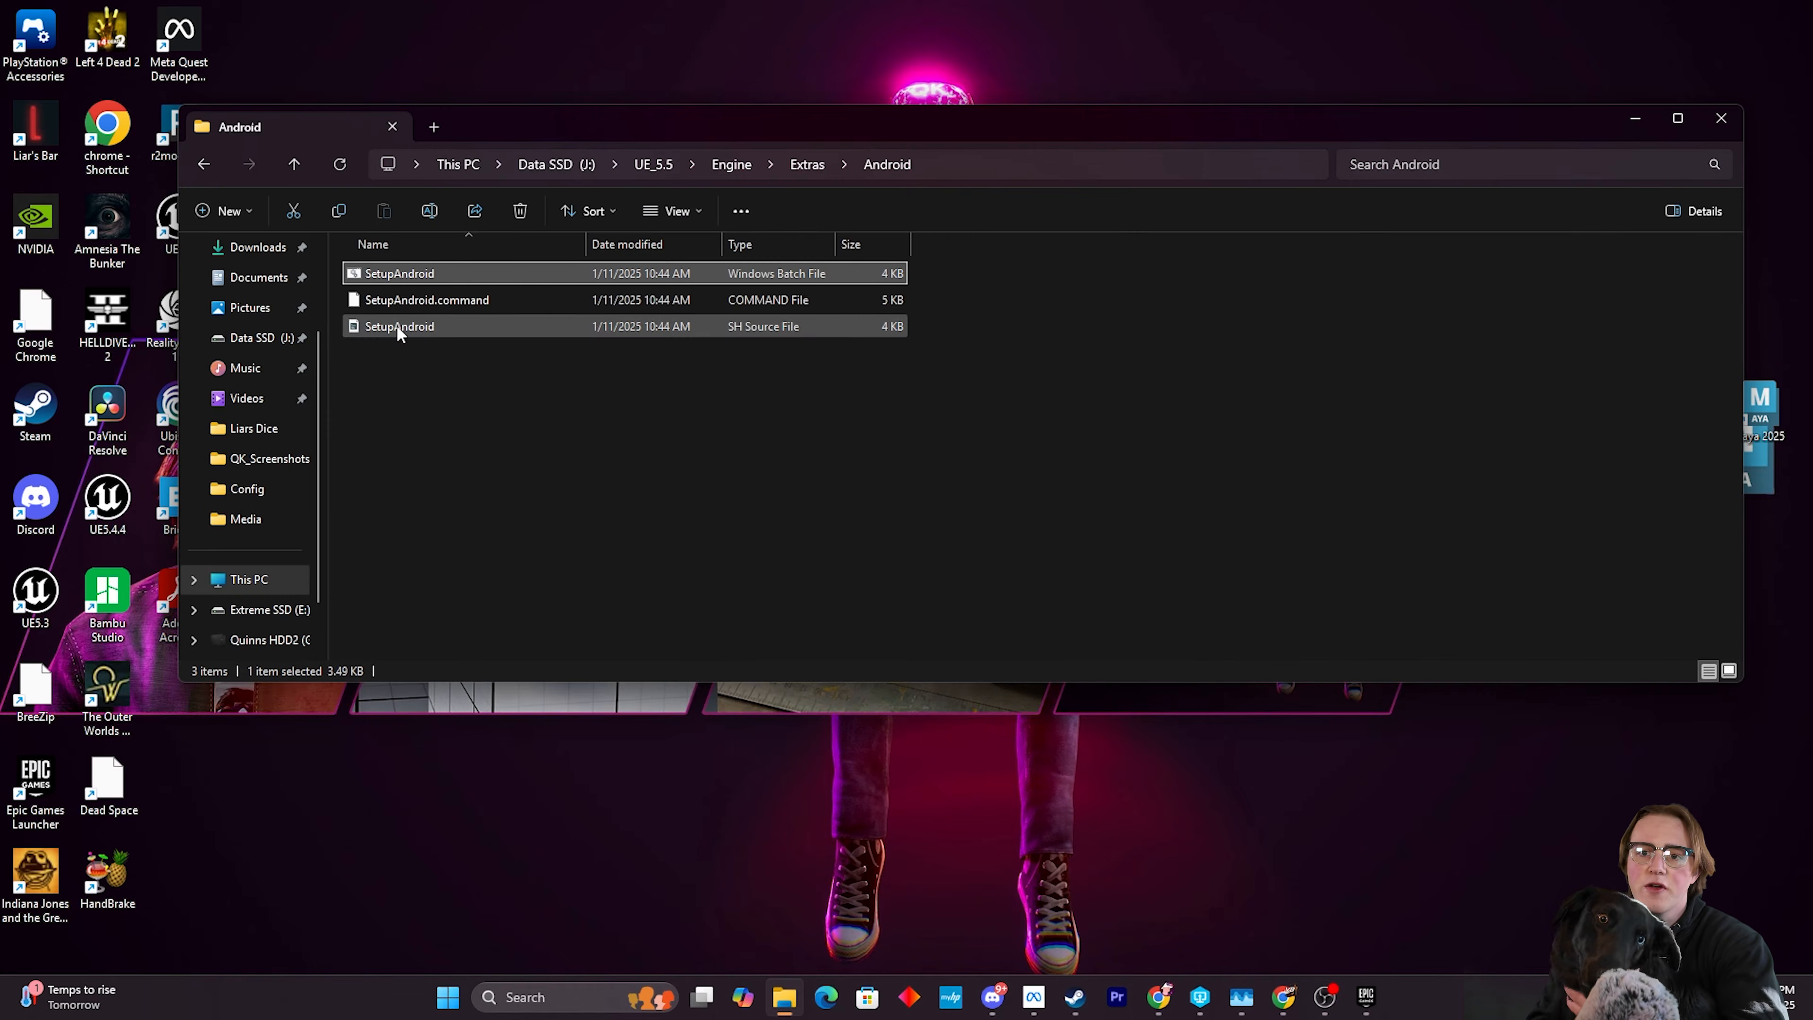
click(257, 247)
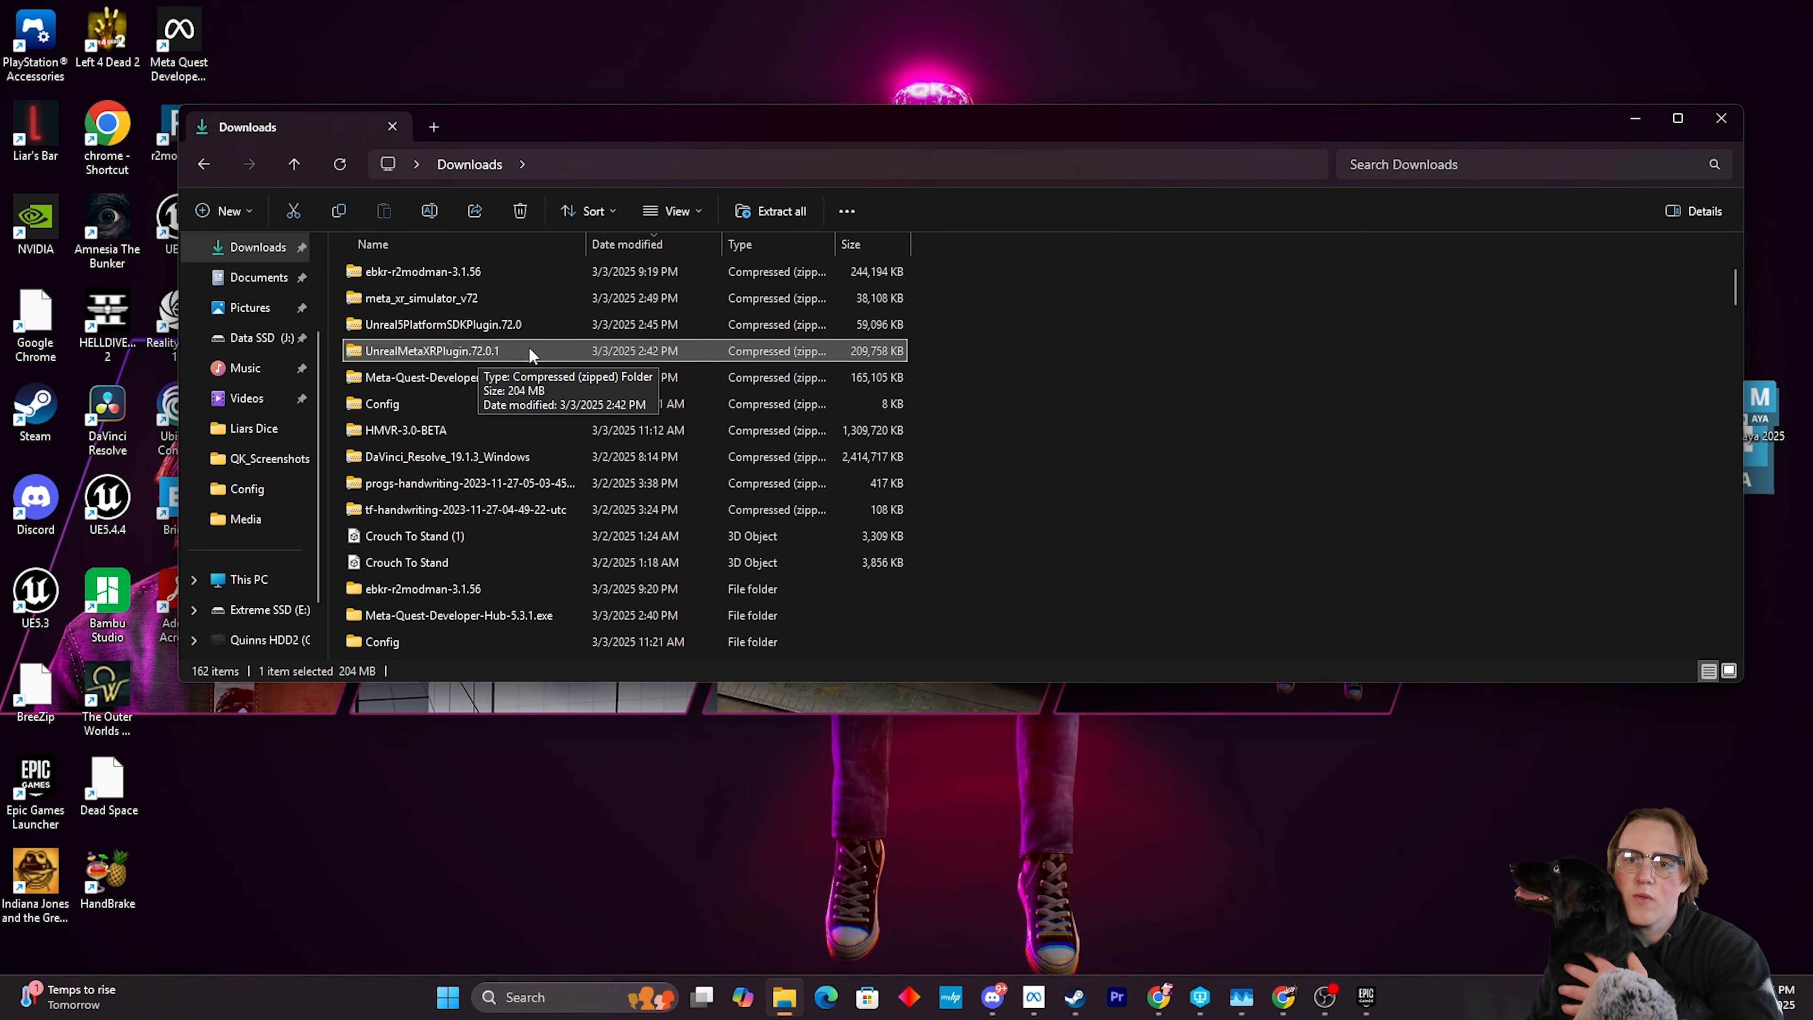
click(519, 328)
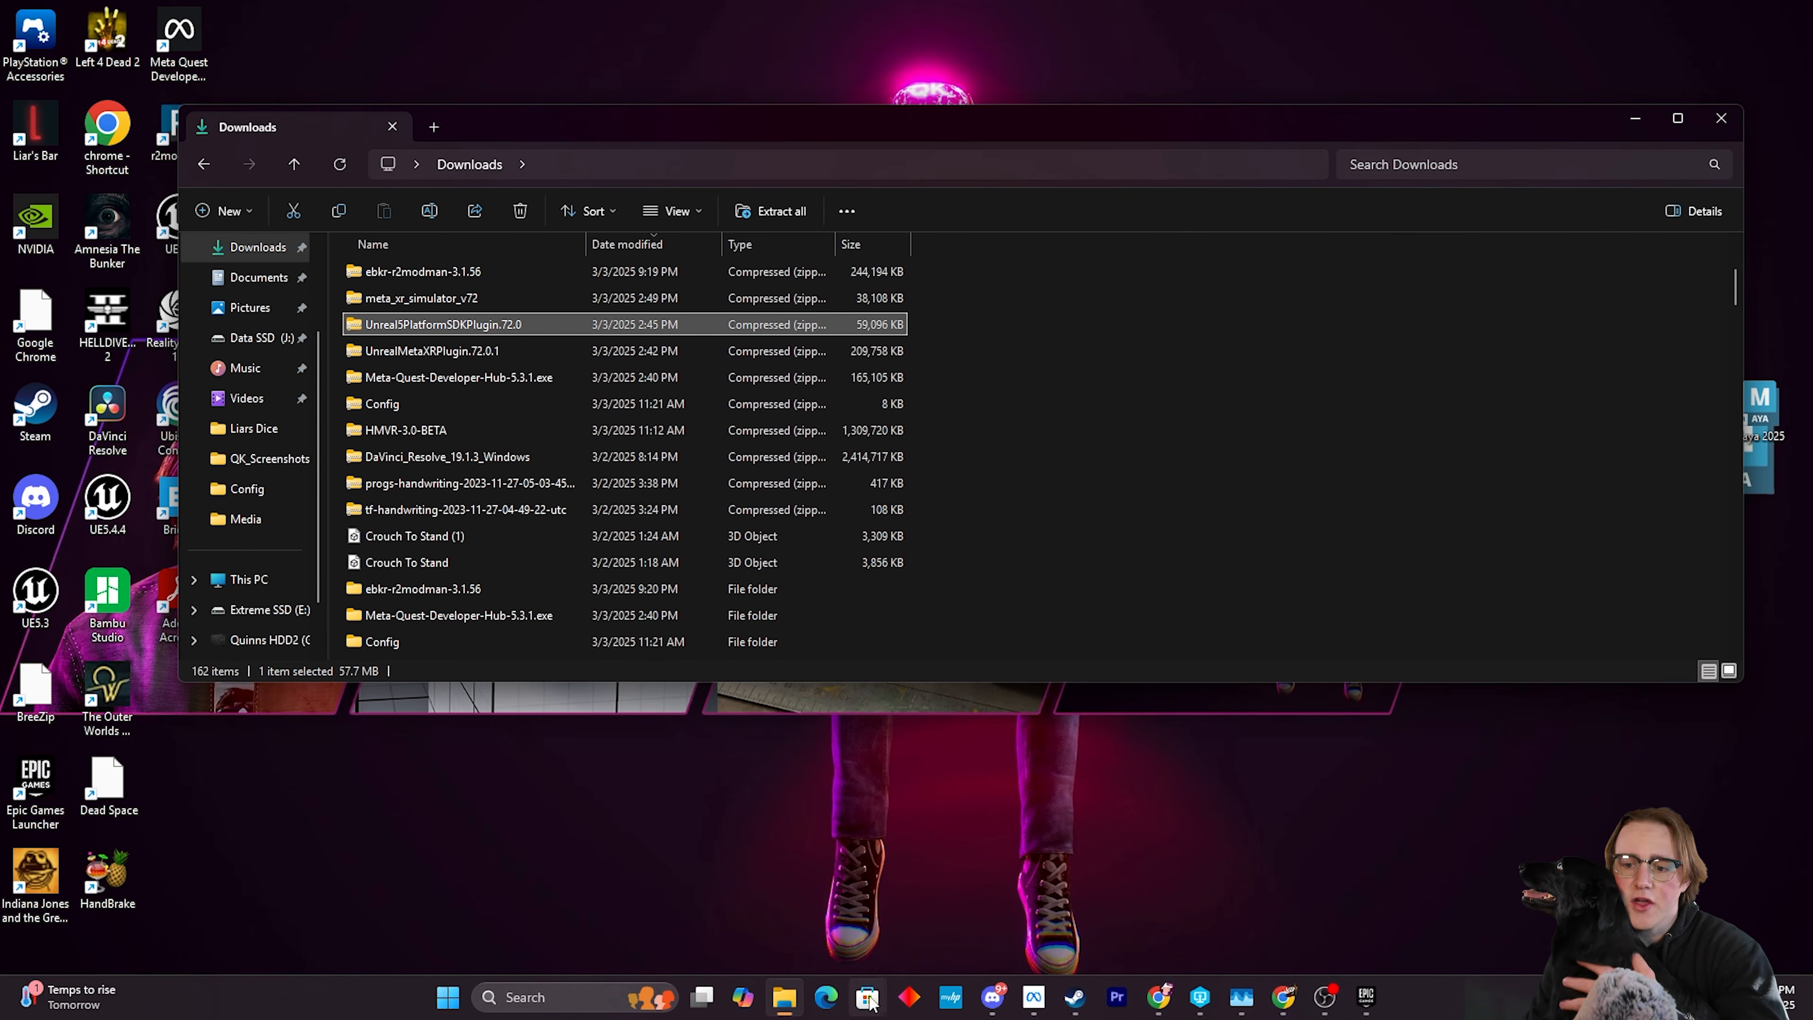
Open a second File Explorer window and go to UE_5.5\Engine\Plugins\Marketplace on Data SSD (J:).
right_click(764, 995)
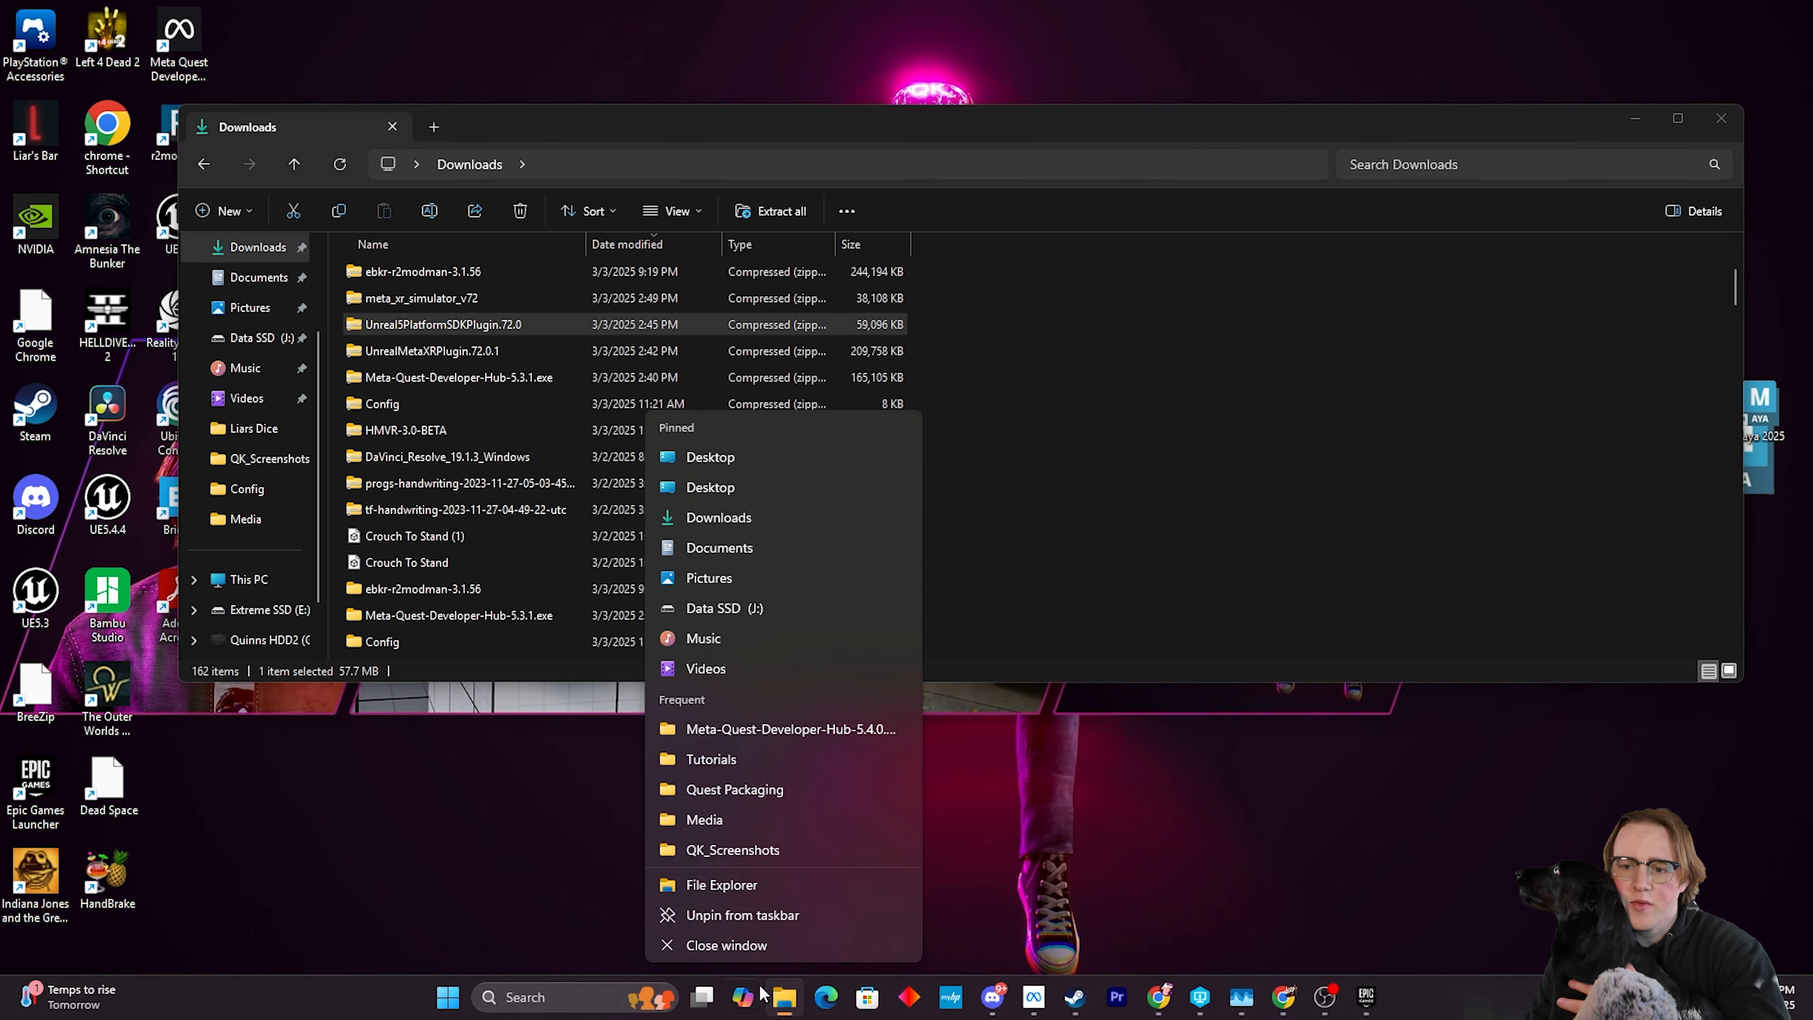
click(746, 893)
click(293, 490)
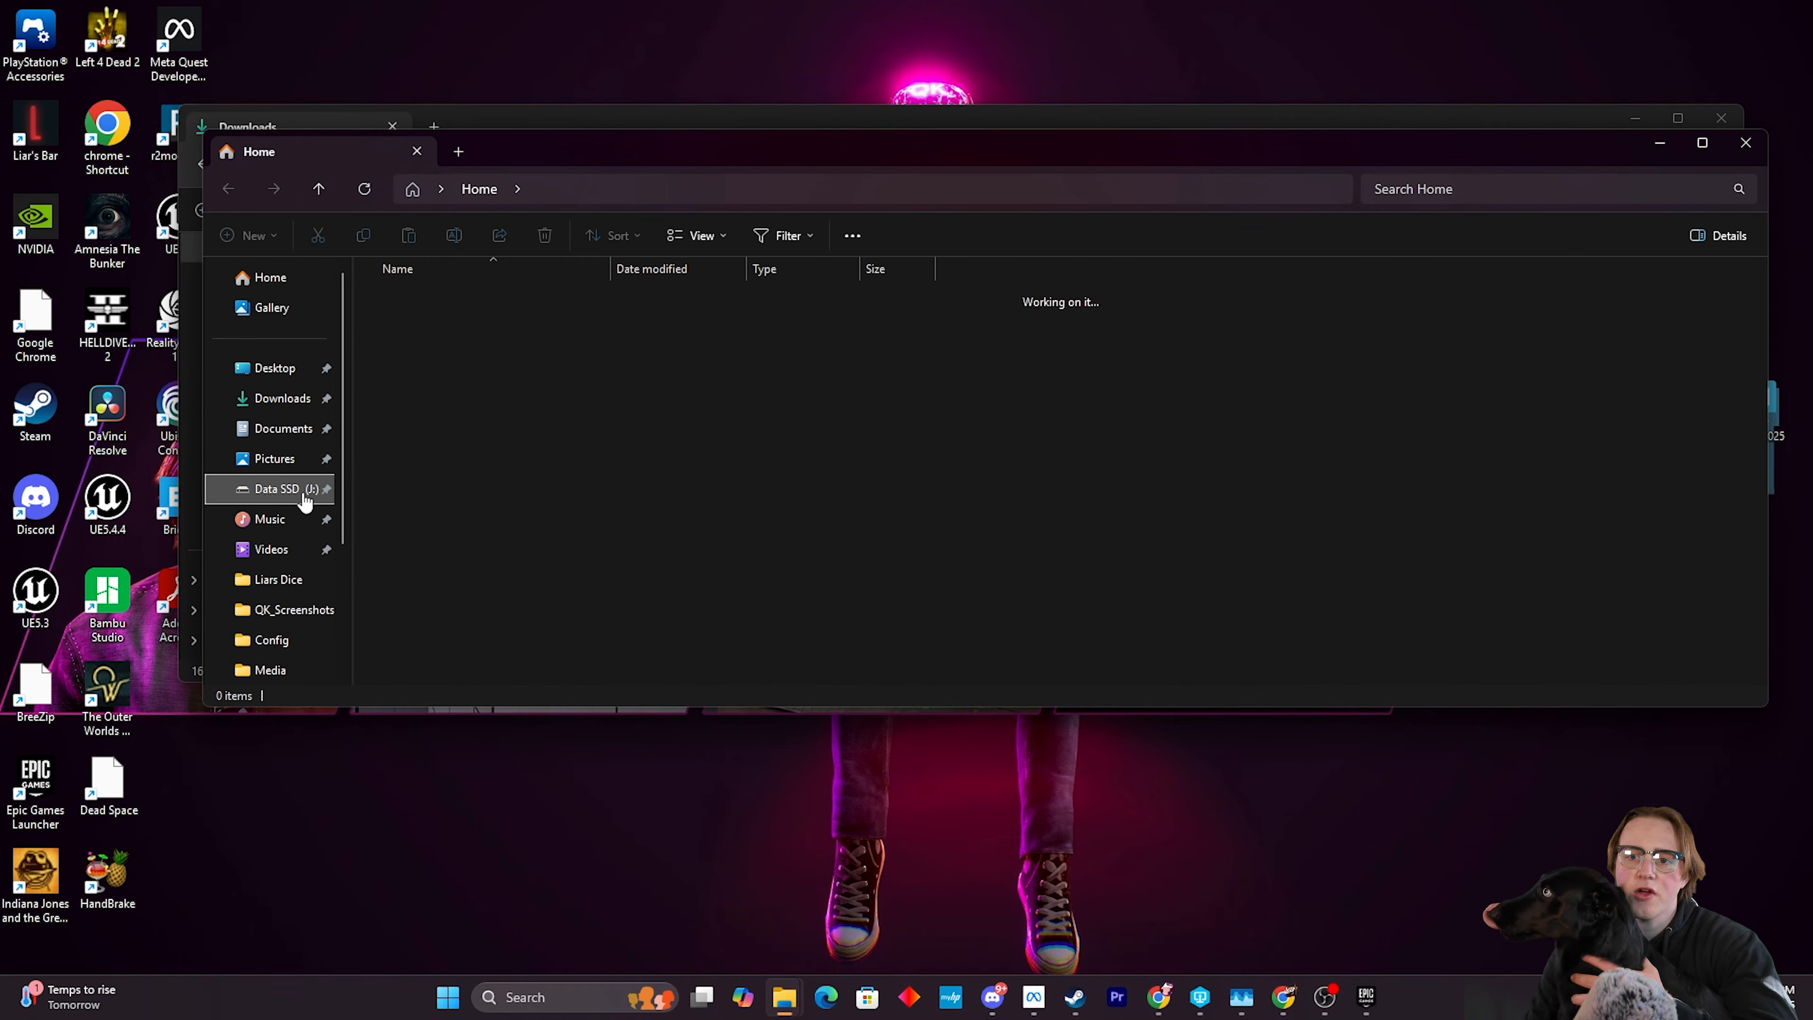
scroll(507, 563, down, 1)
double_click(460, 621)
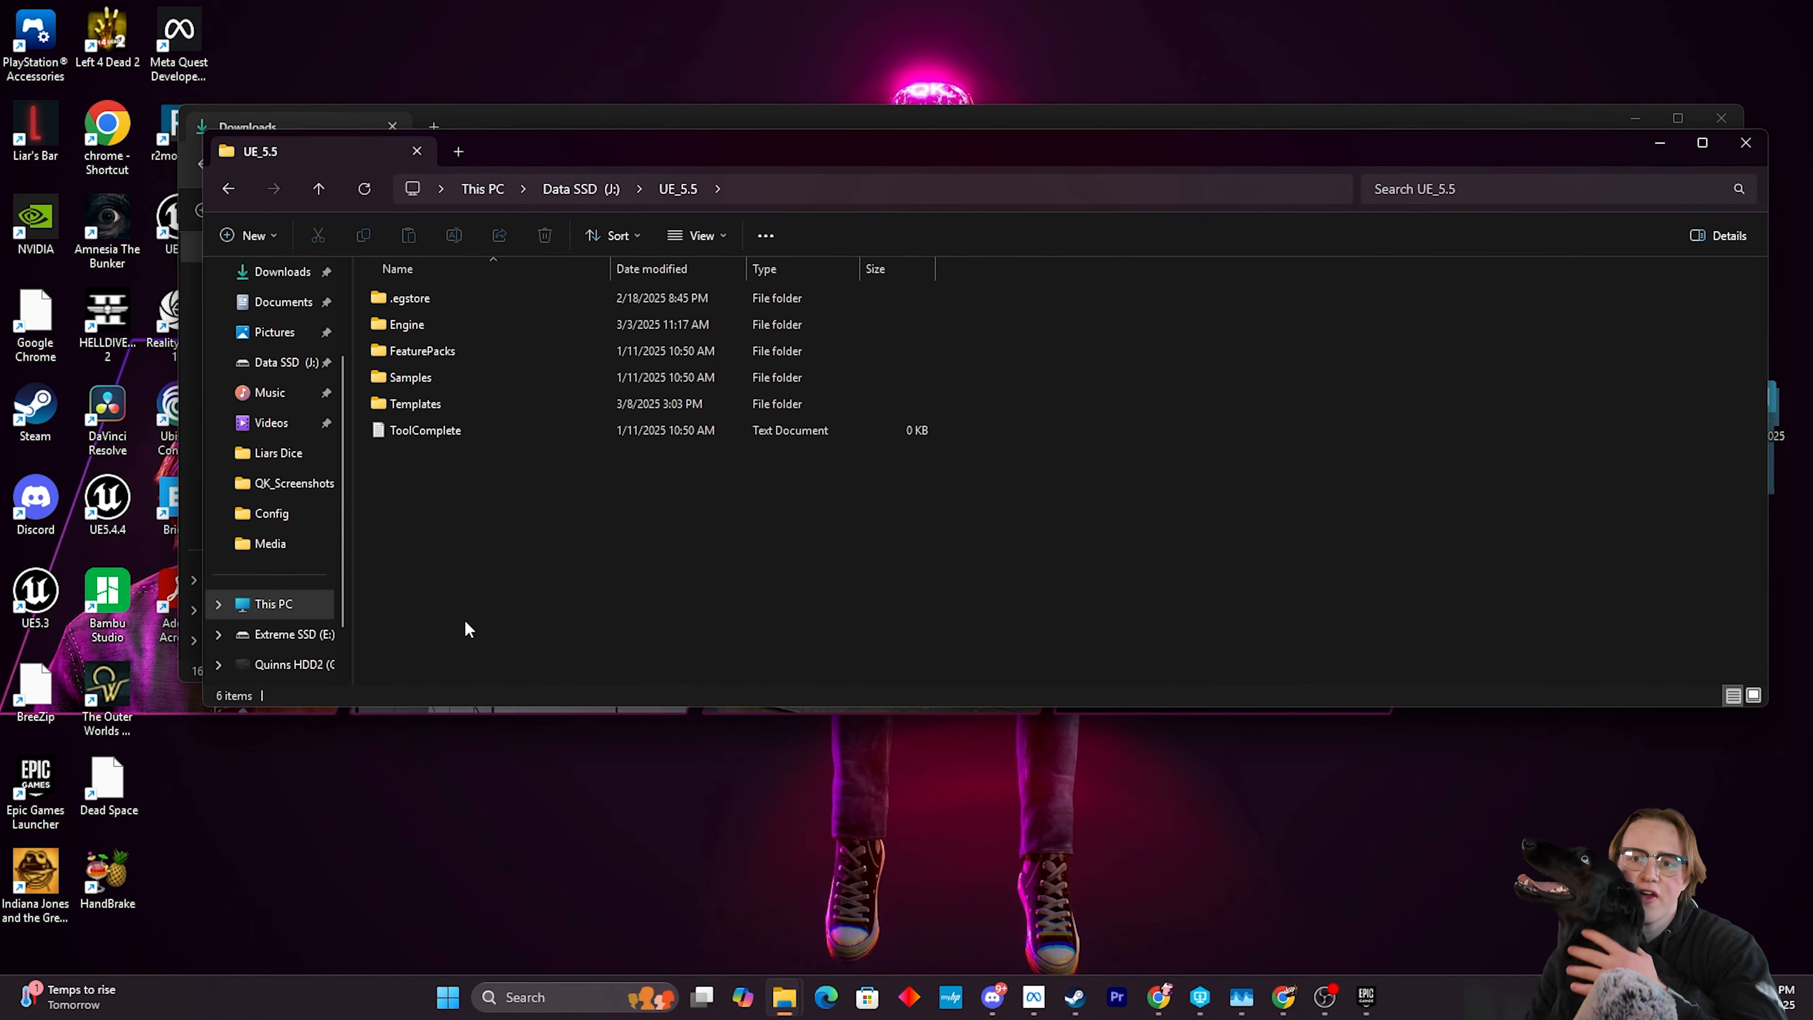
double_click(458, 327)
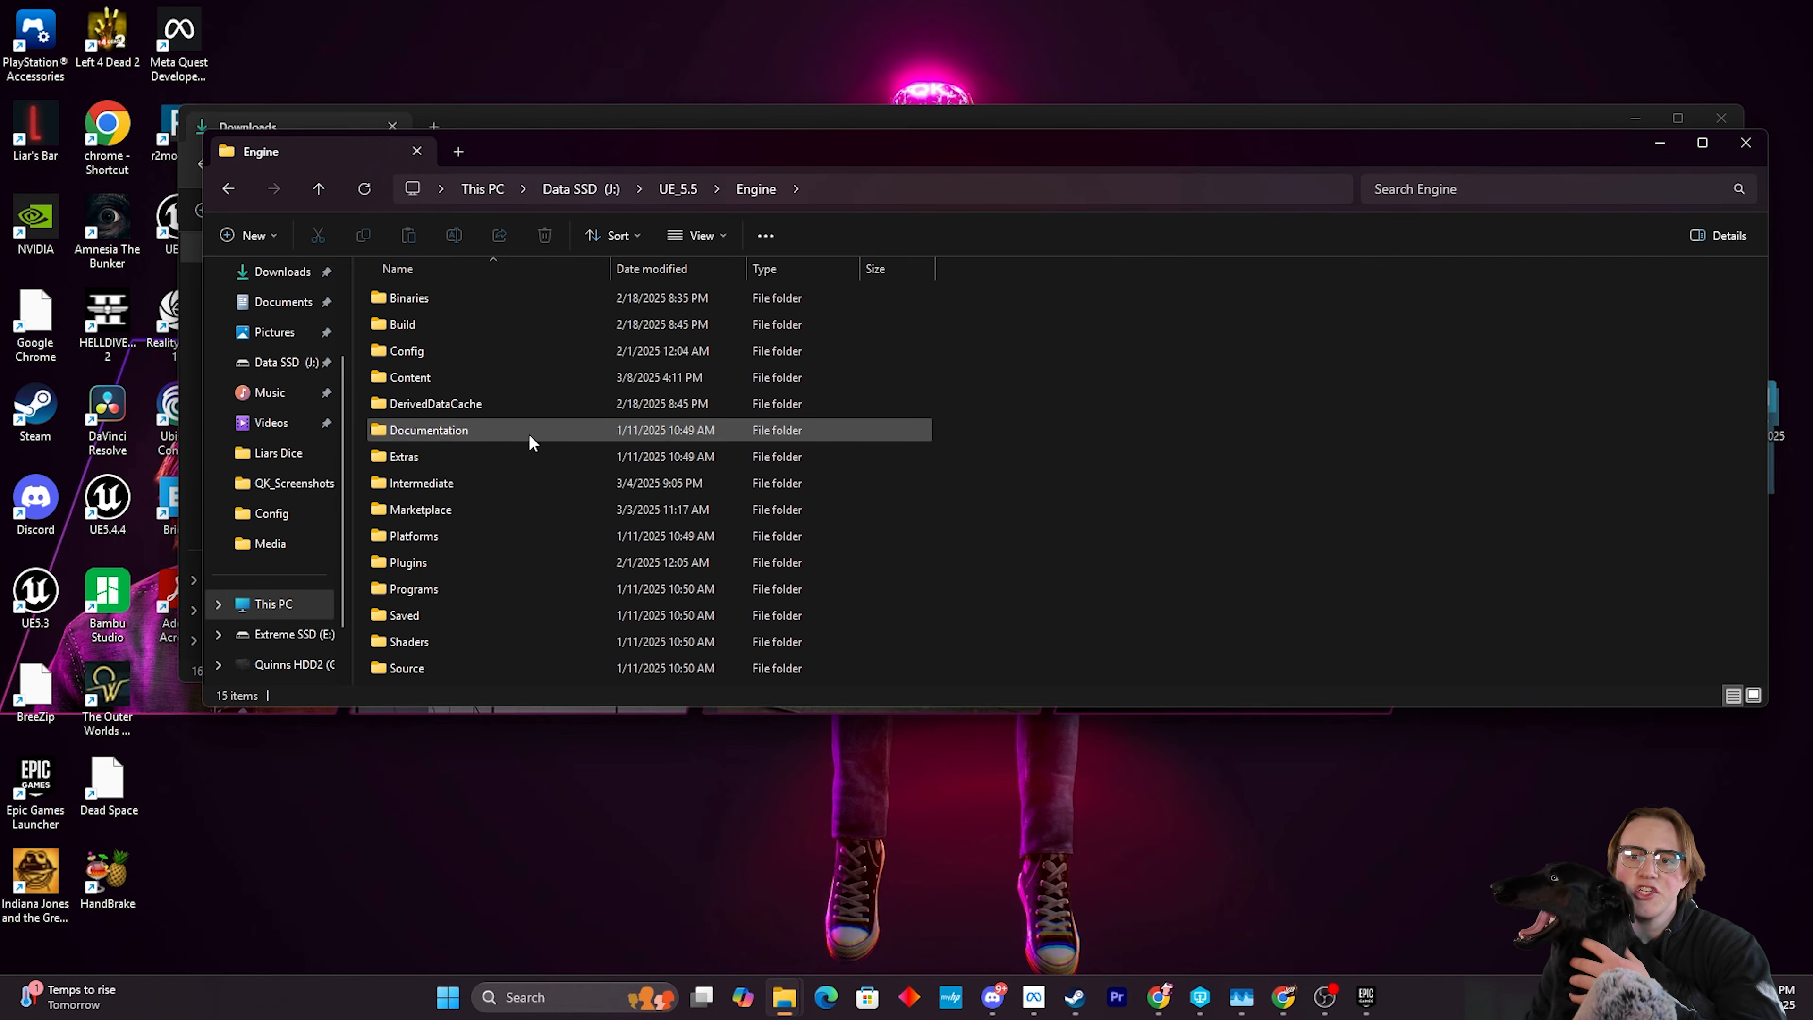
double_click(453, 564)
scroll(541, 532, down, 12)
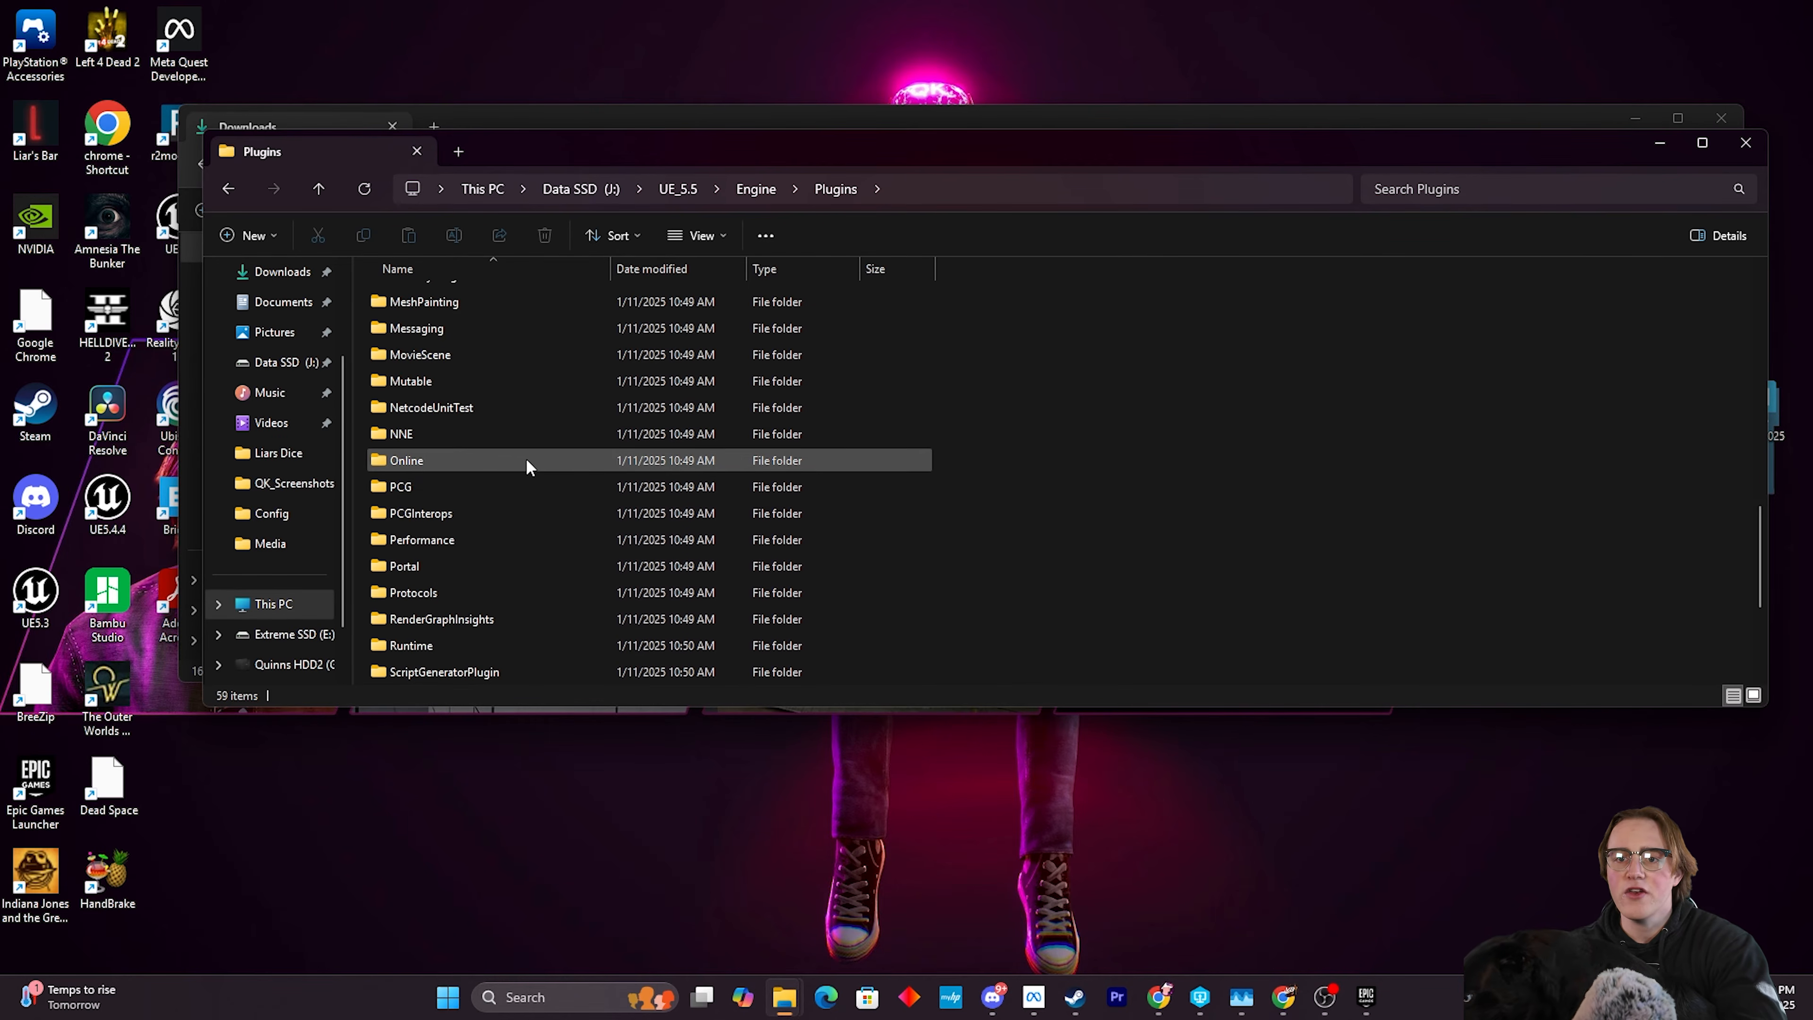
scroll(523, 457, up, 2)
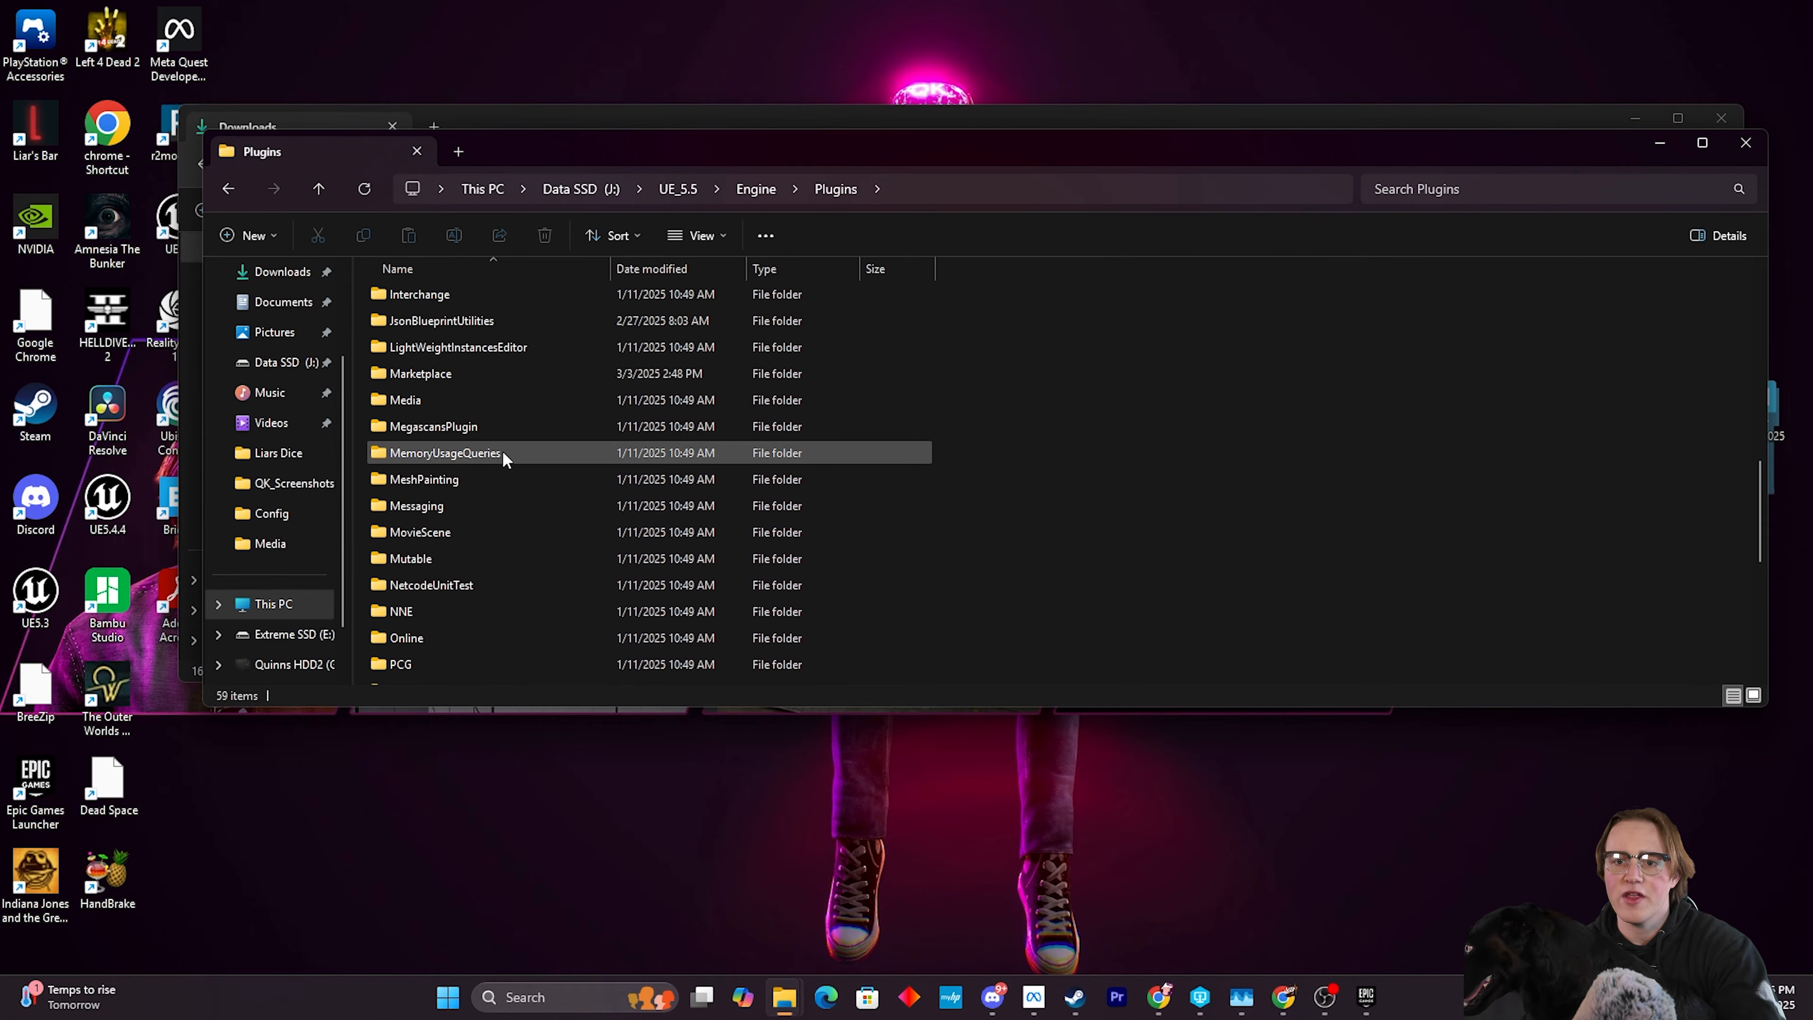
click(419, 374)
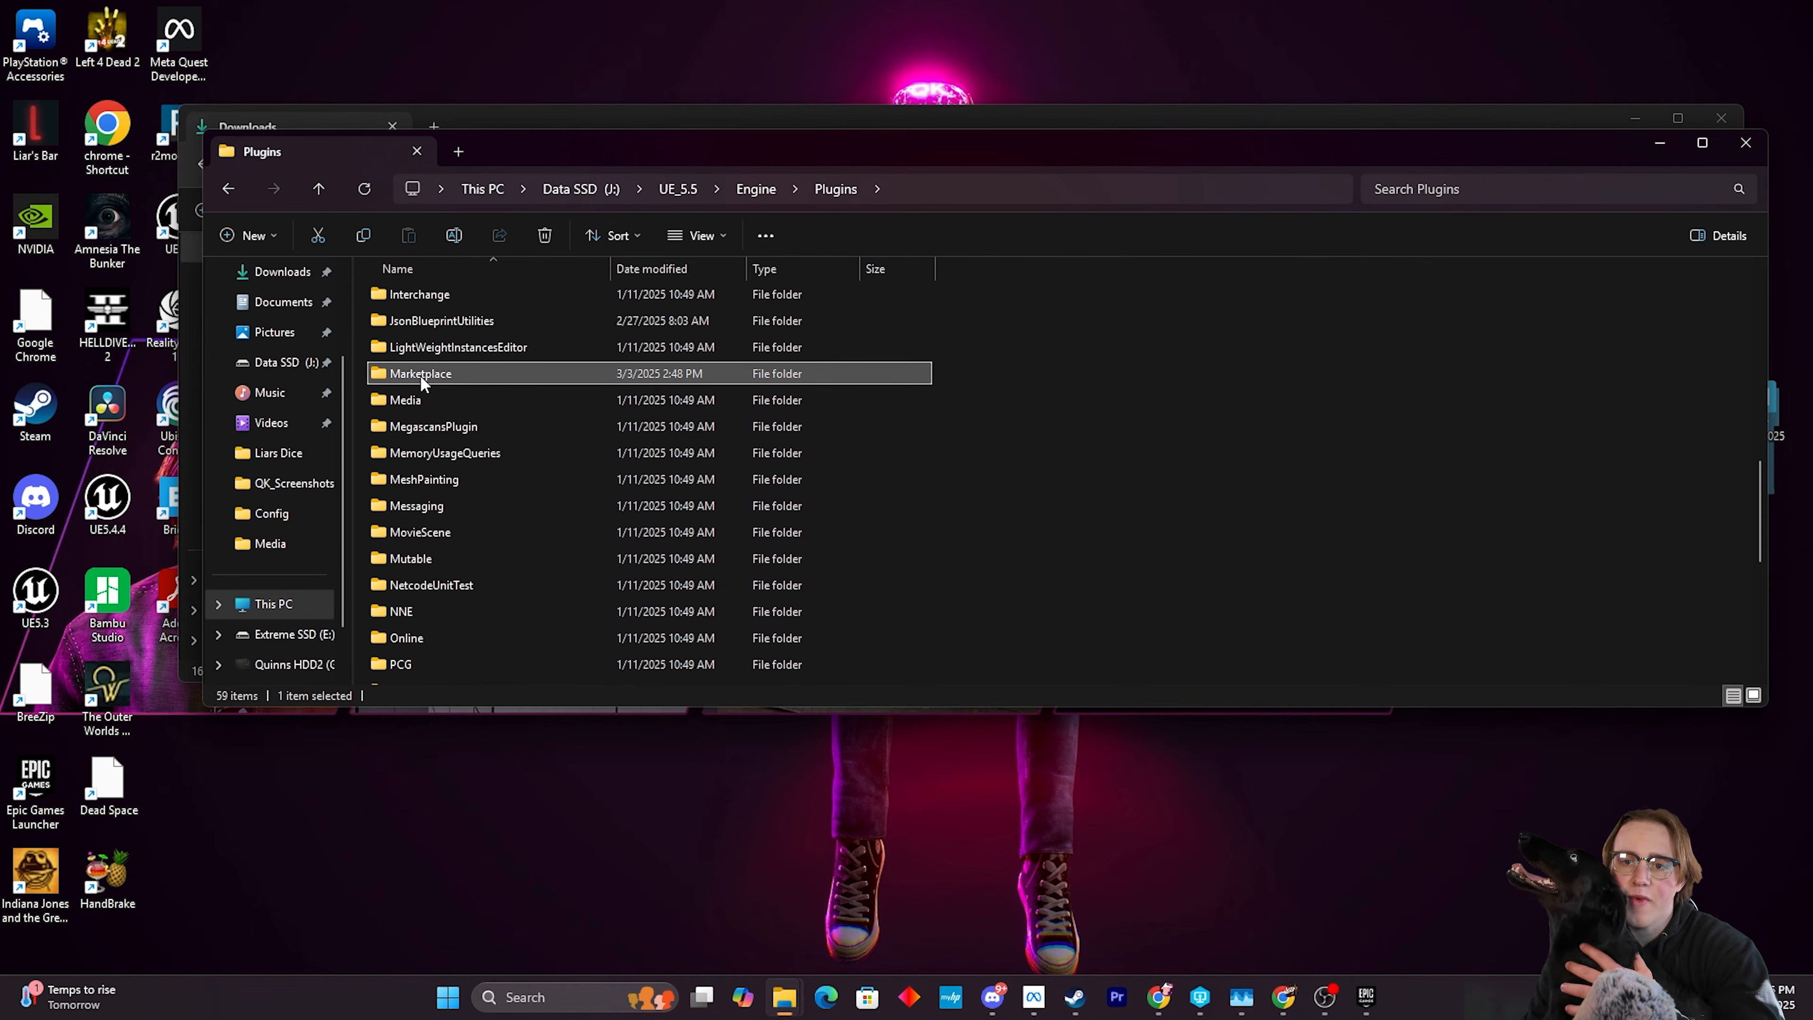
mouse_move(441, 379)
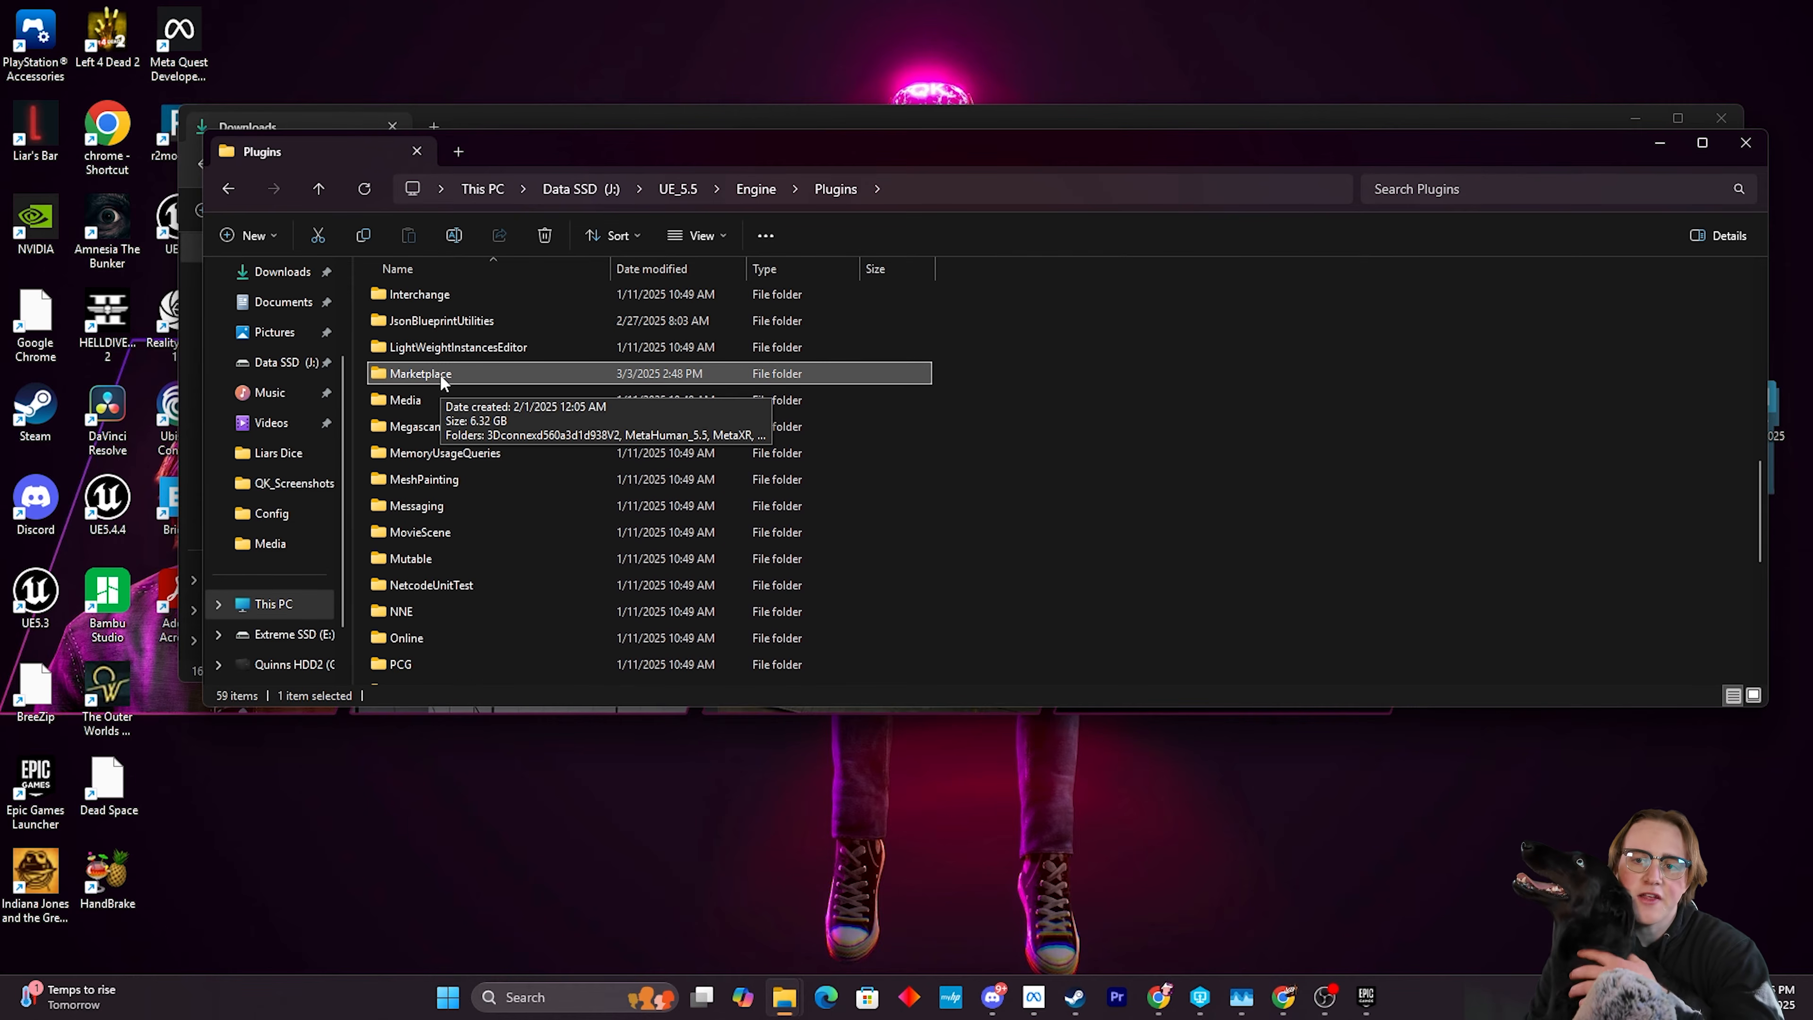
double_click(445, 374)
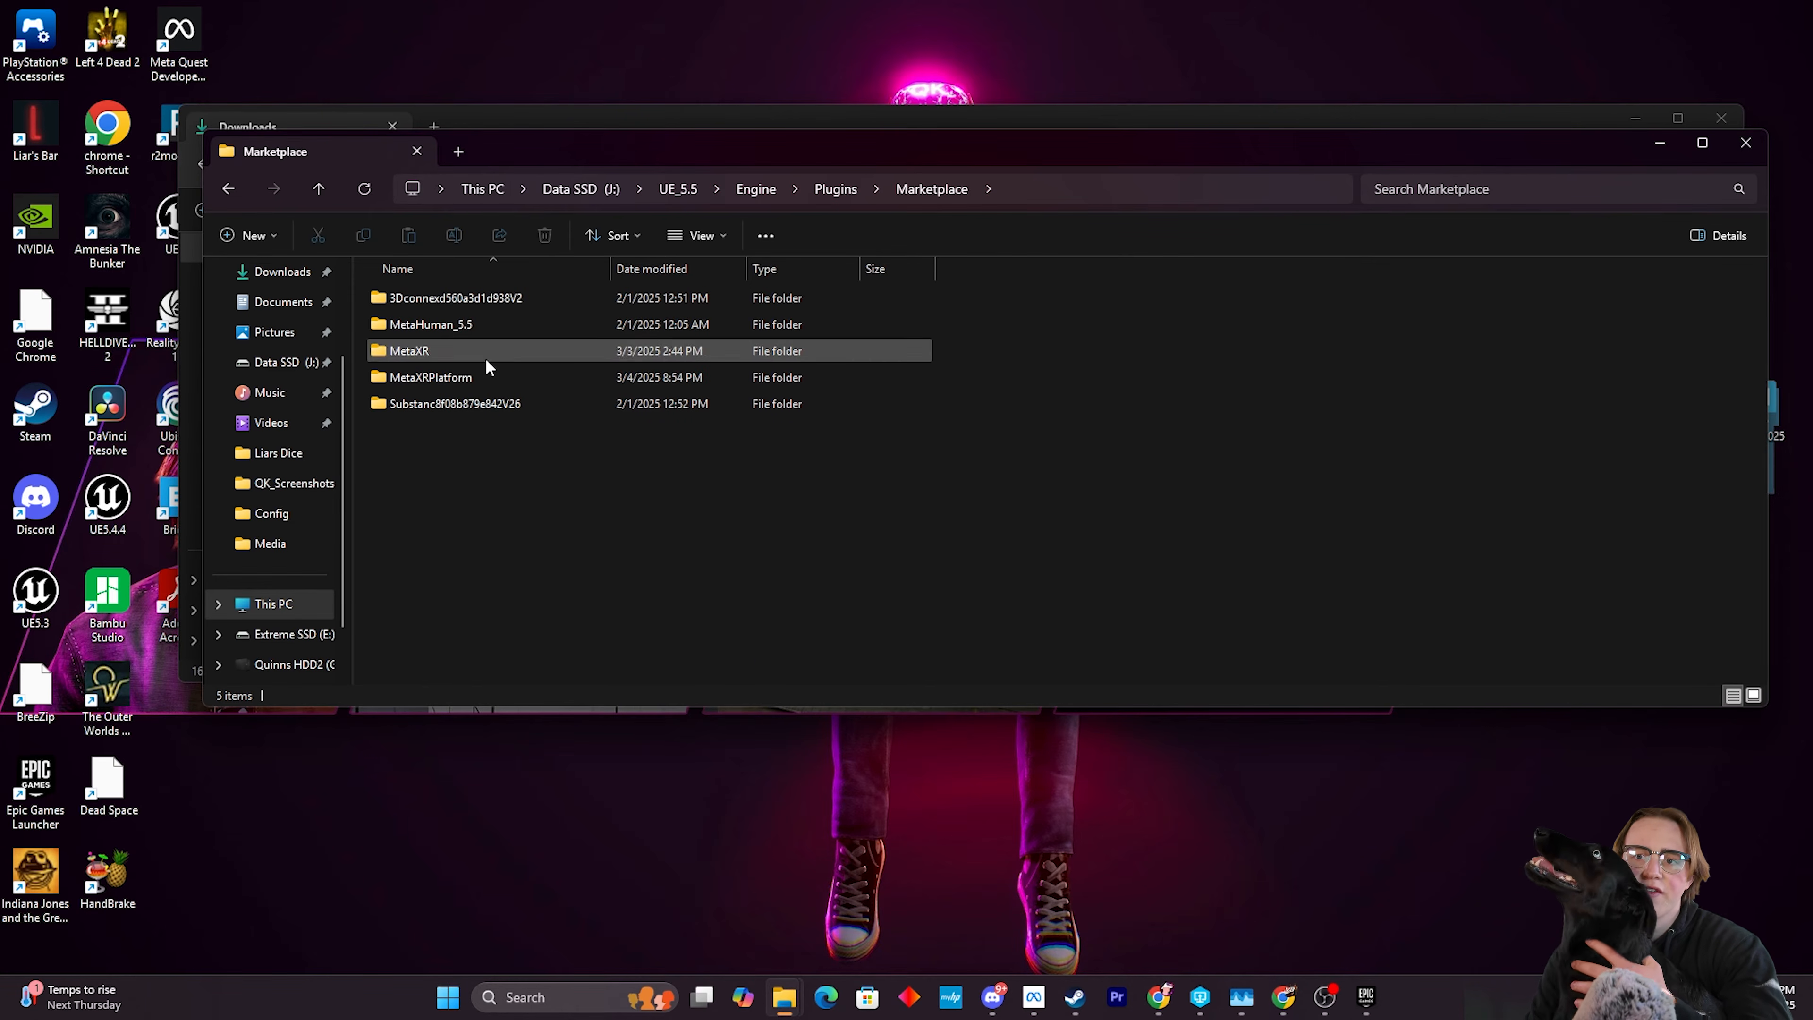
With Downloads and Marketplace visible together, open the extraction dialog for the Unreal5PlatformSDKPlugin.72.0 archive.
drag(512, 164, 620, 430)
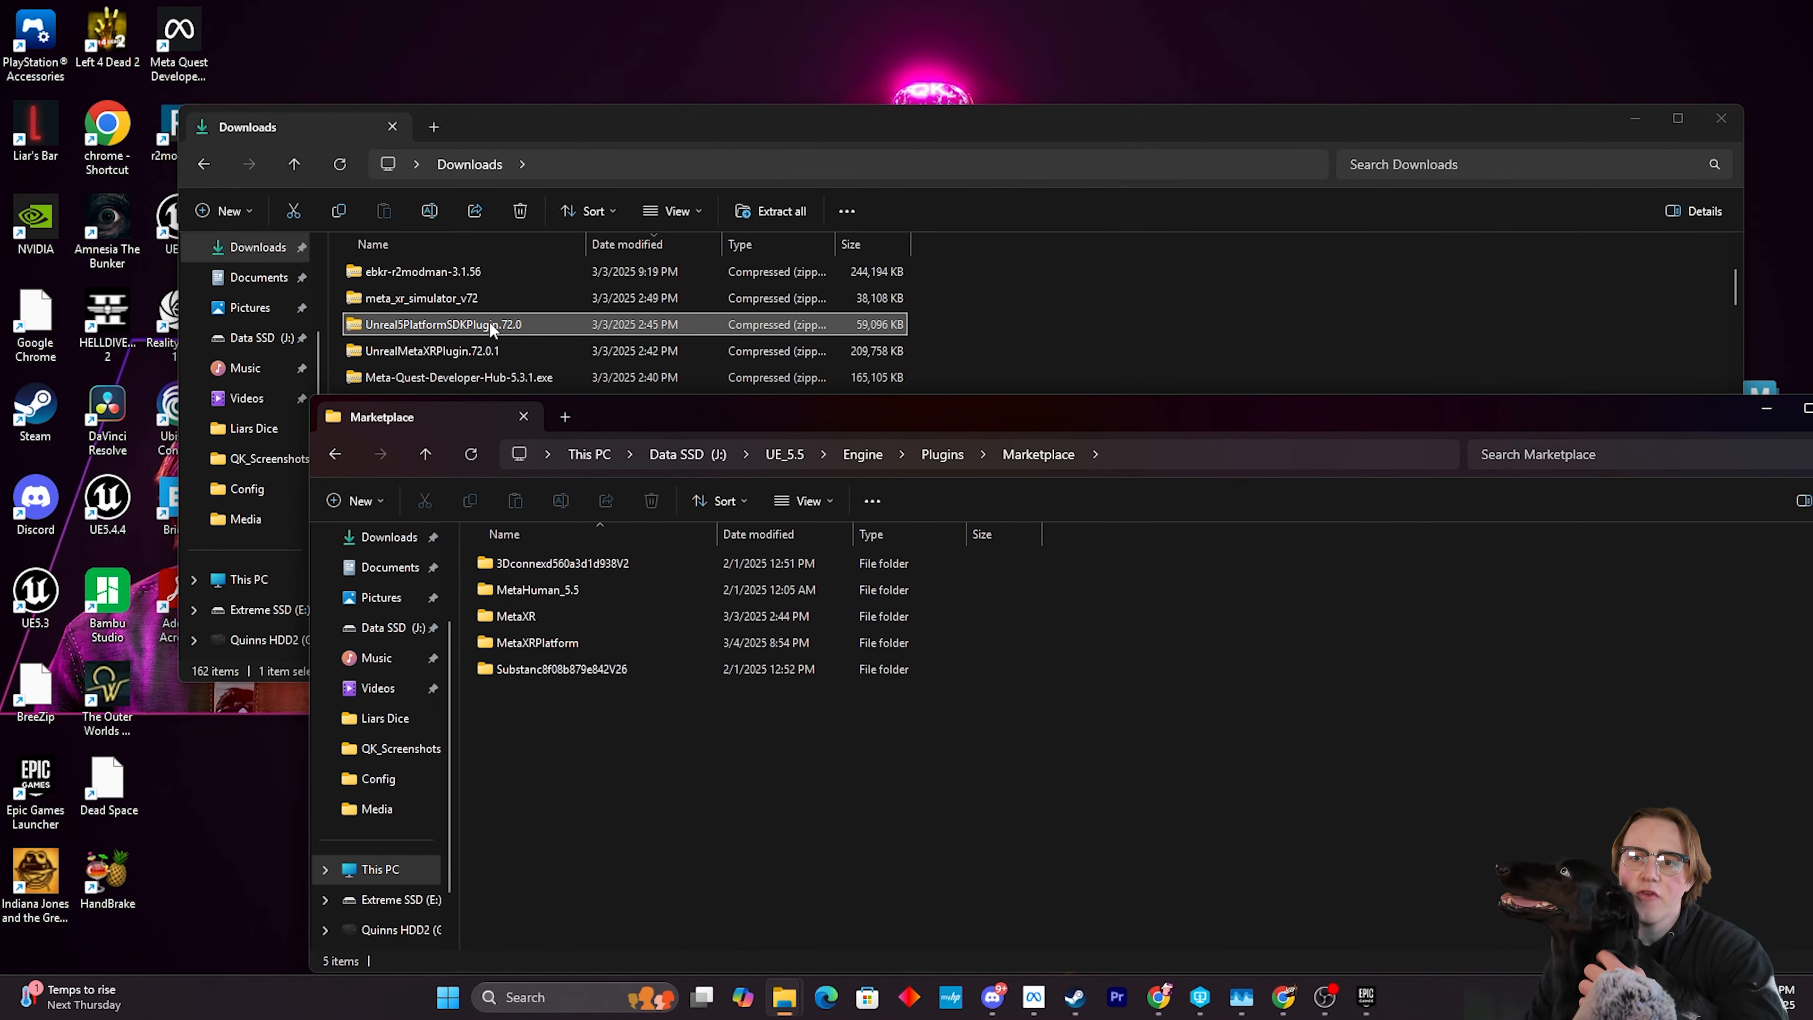
right_click(489, 321)
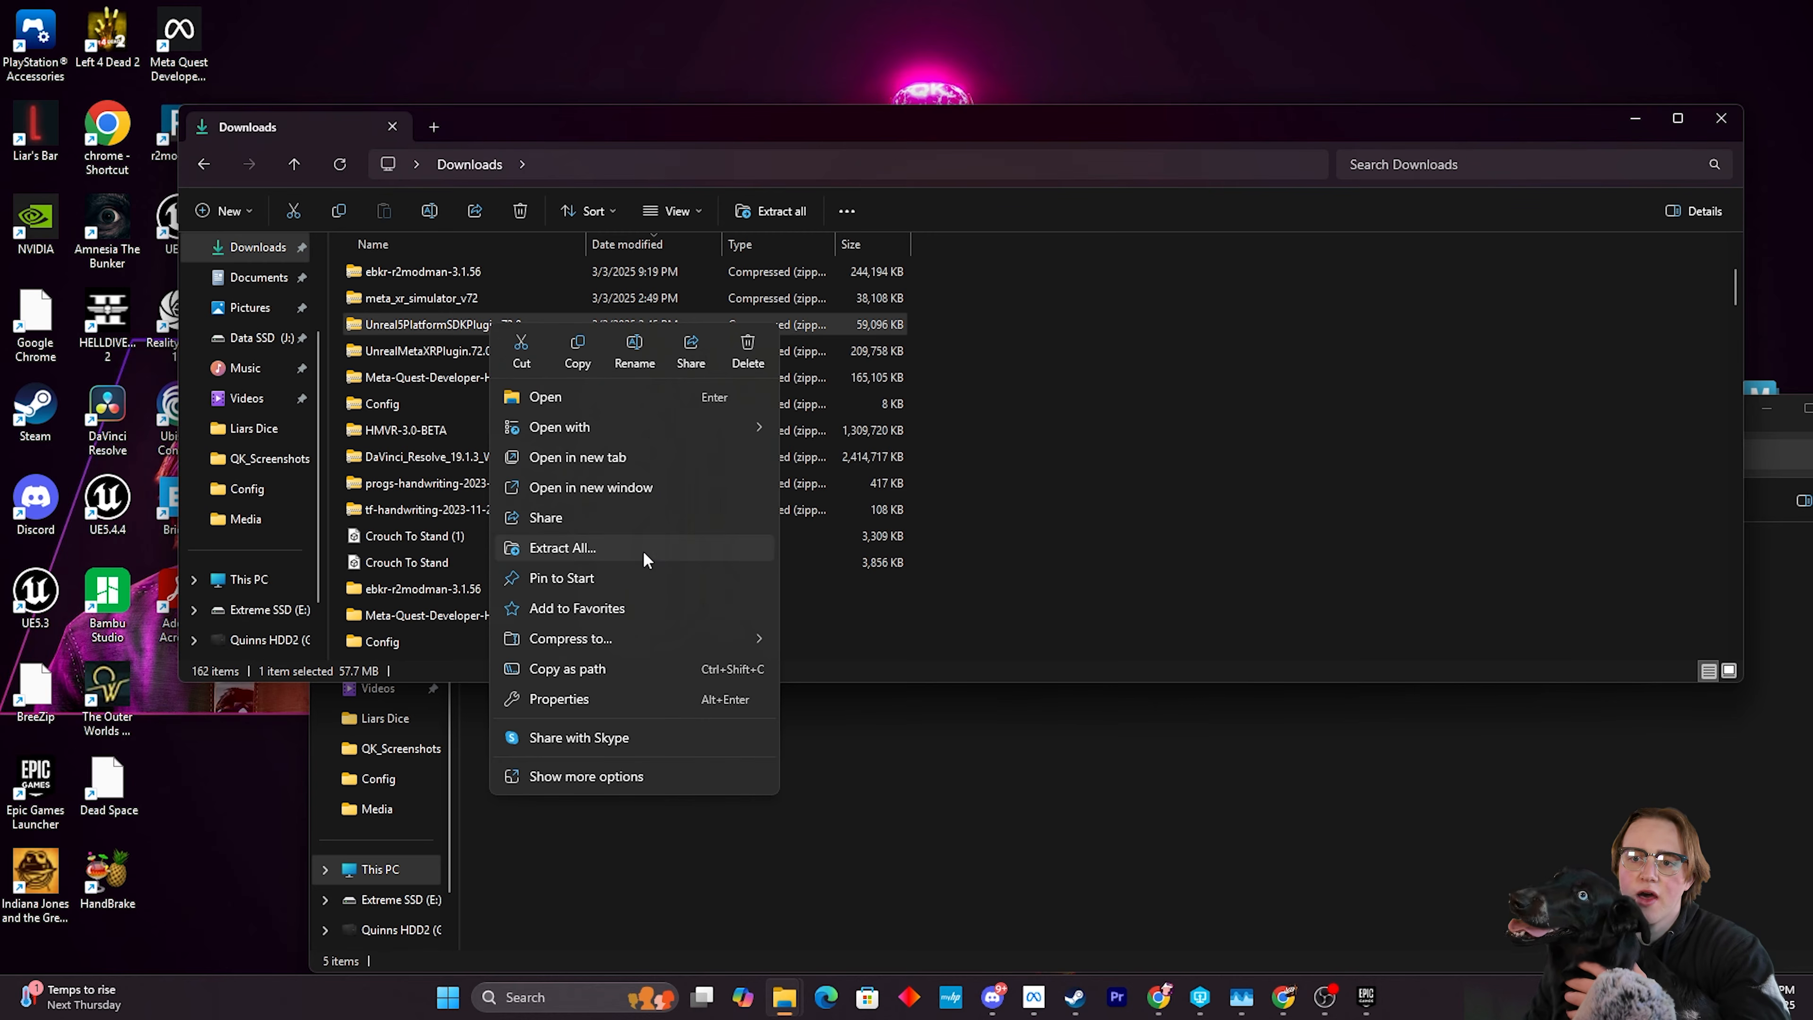
click(643, 550)
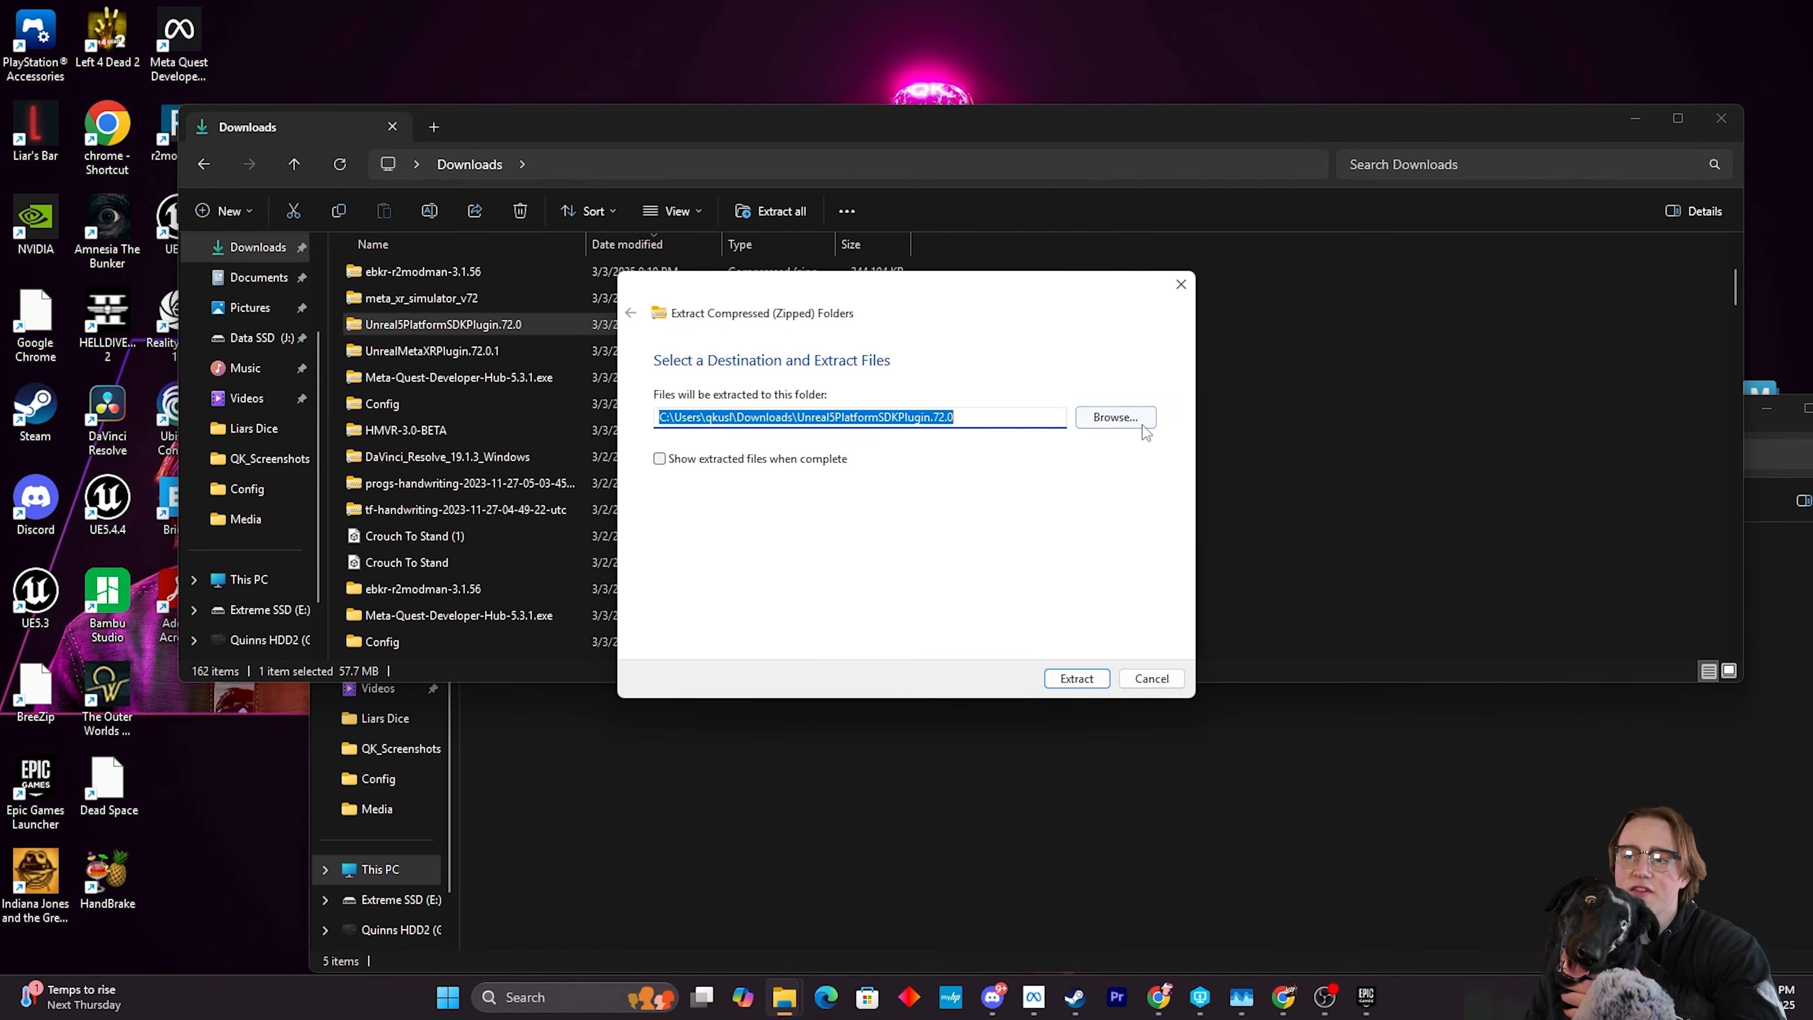
click(1430, 416)
click(892, 166)
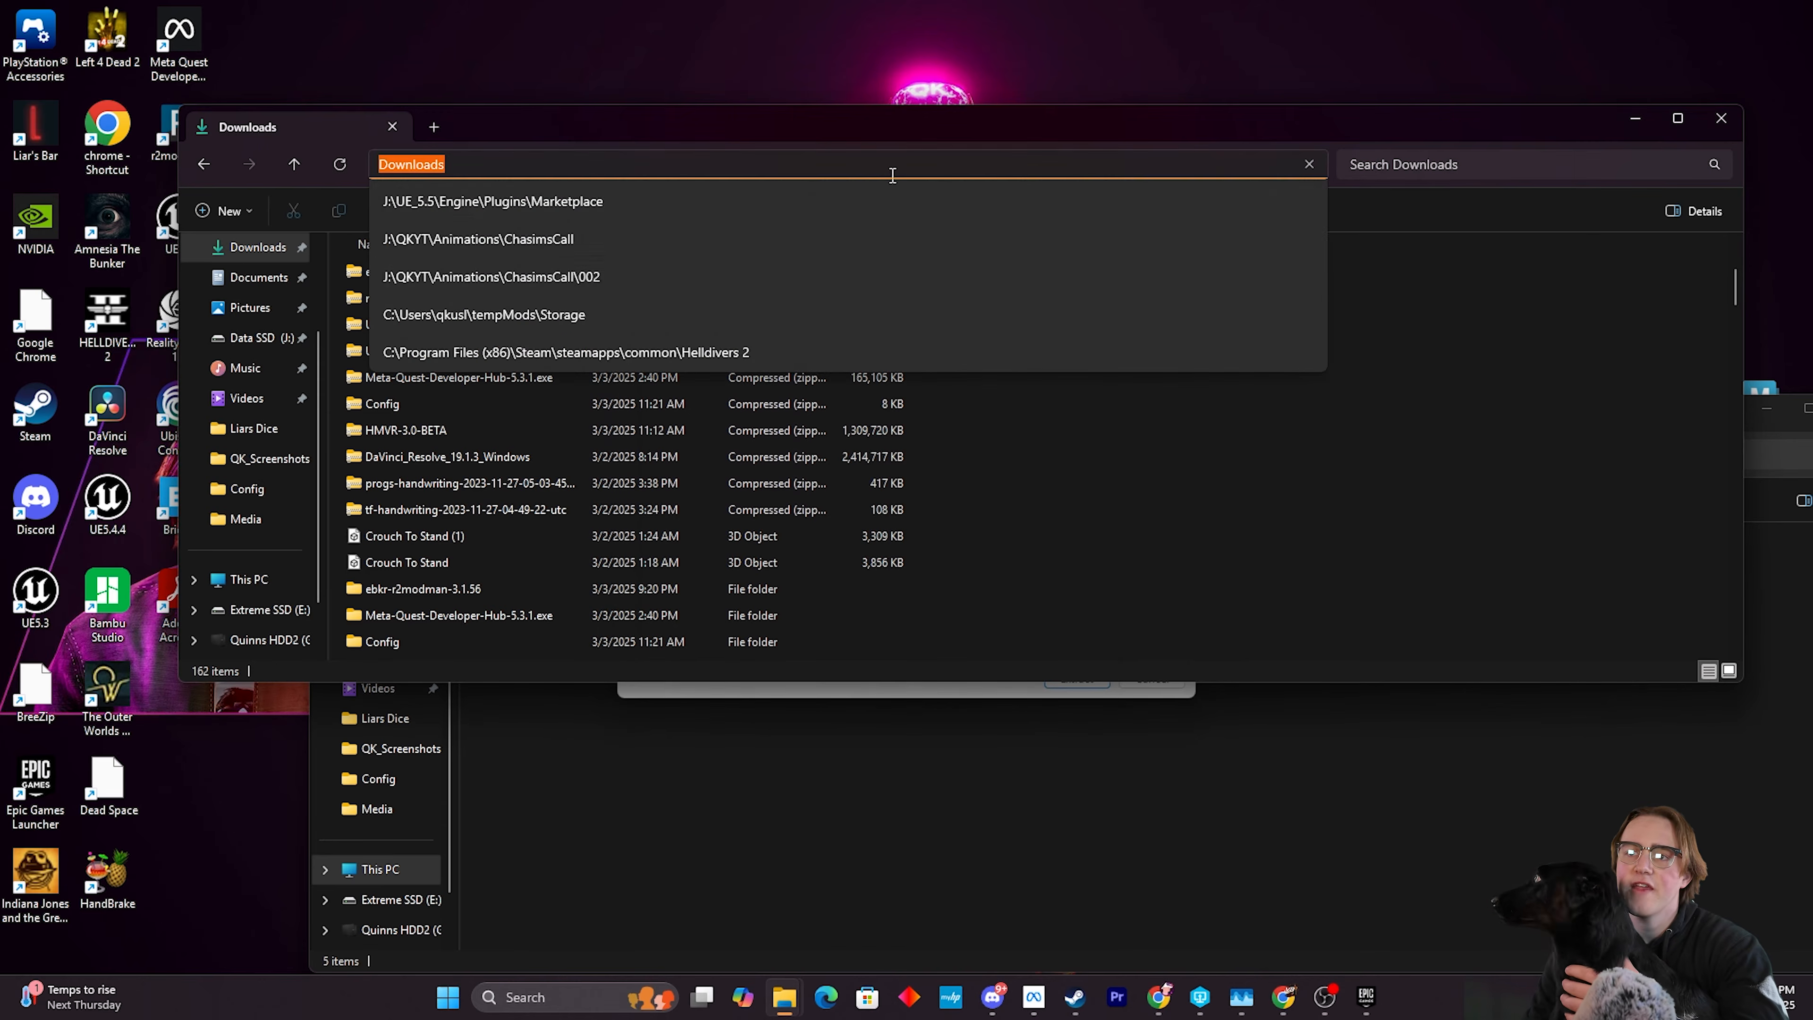
Check the MetaXR plugin folder in the Marketplace folder and minimize File Explorer.
drag(921, 129, 898, 74)
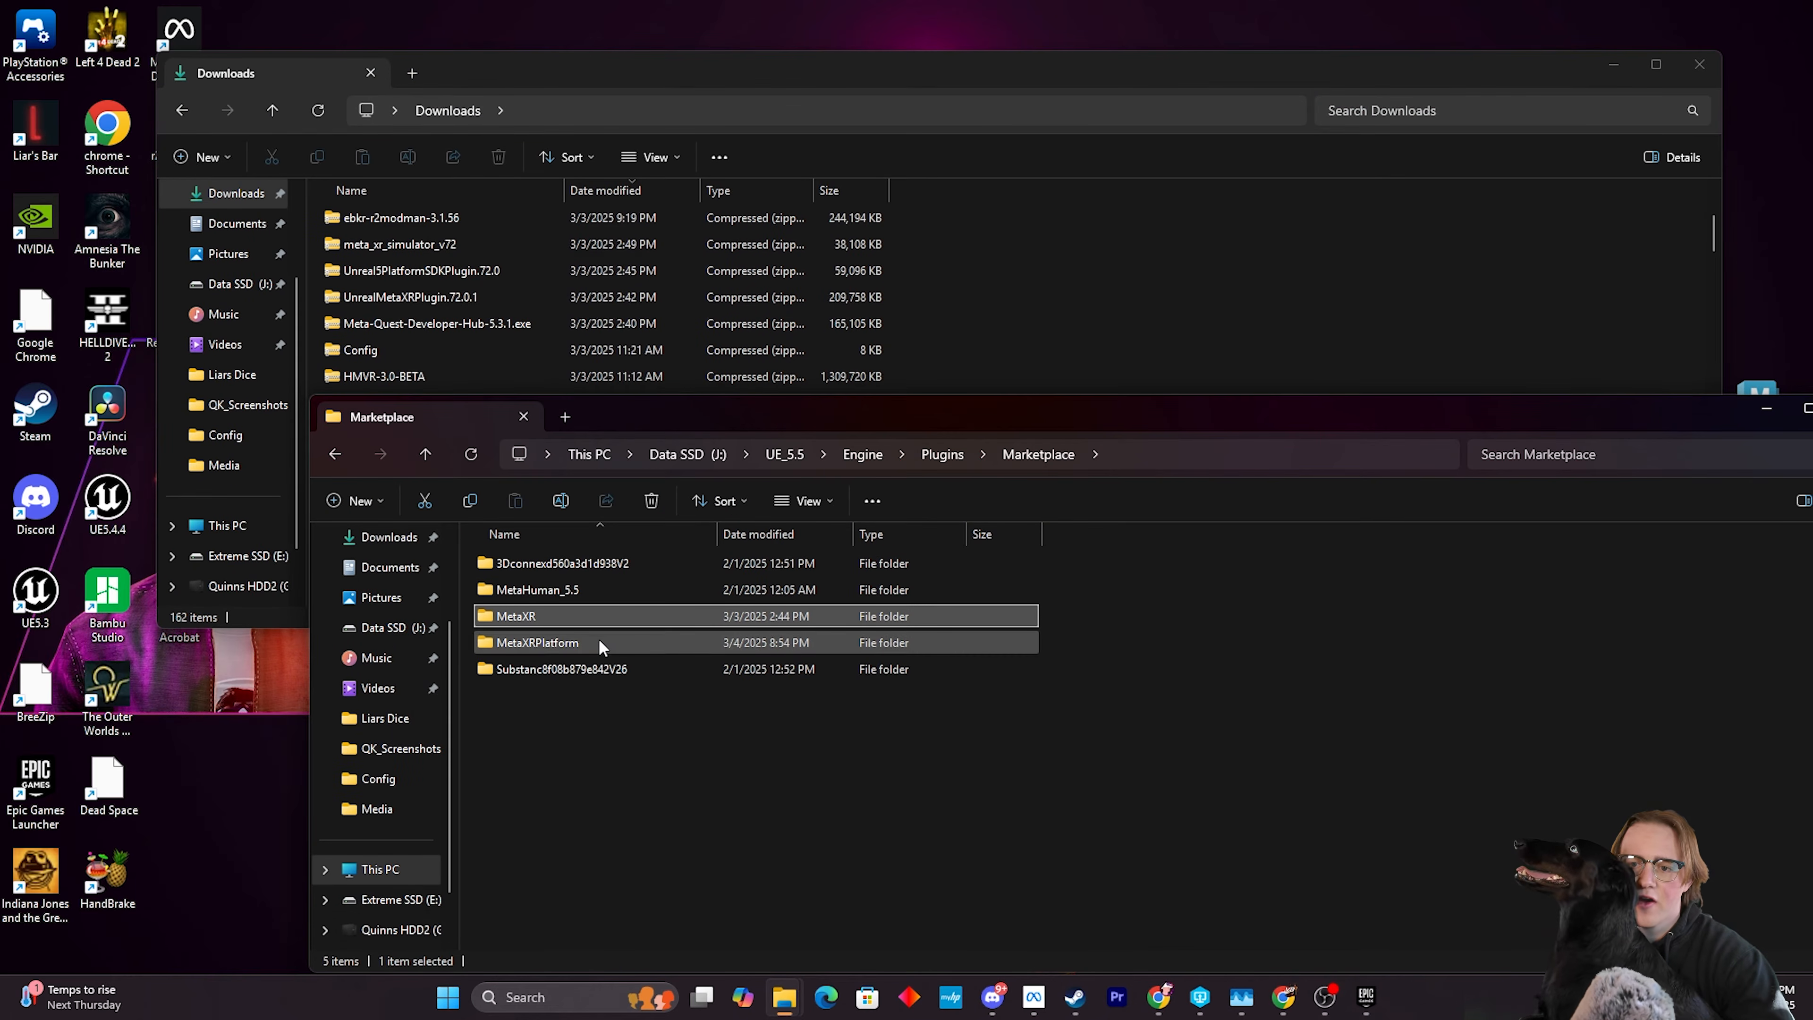
double_click(611, 618)
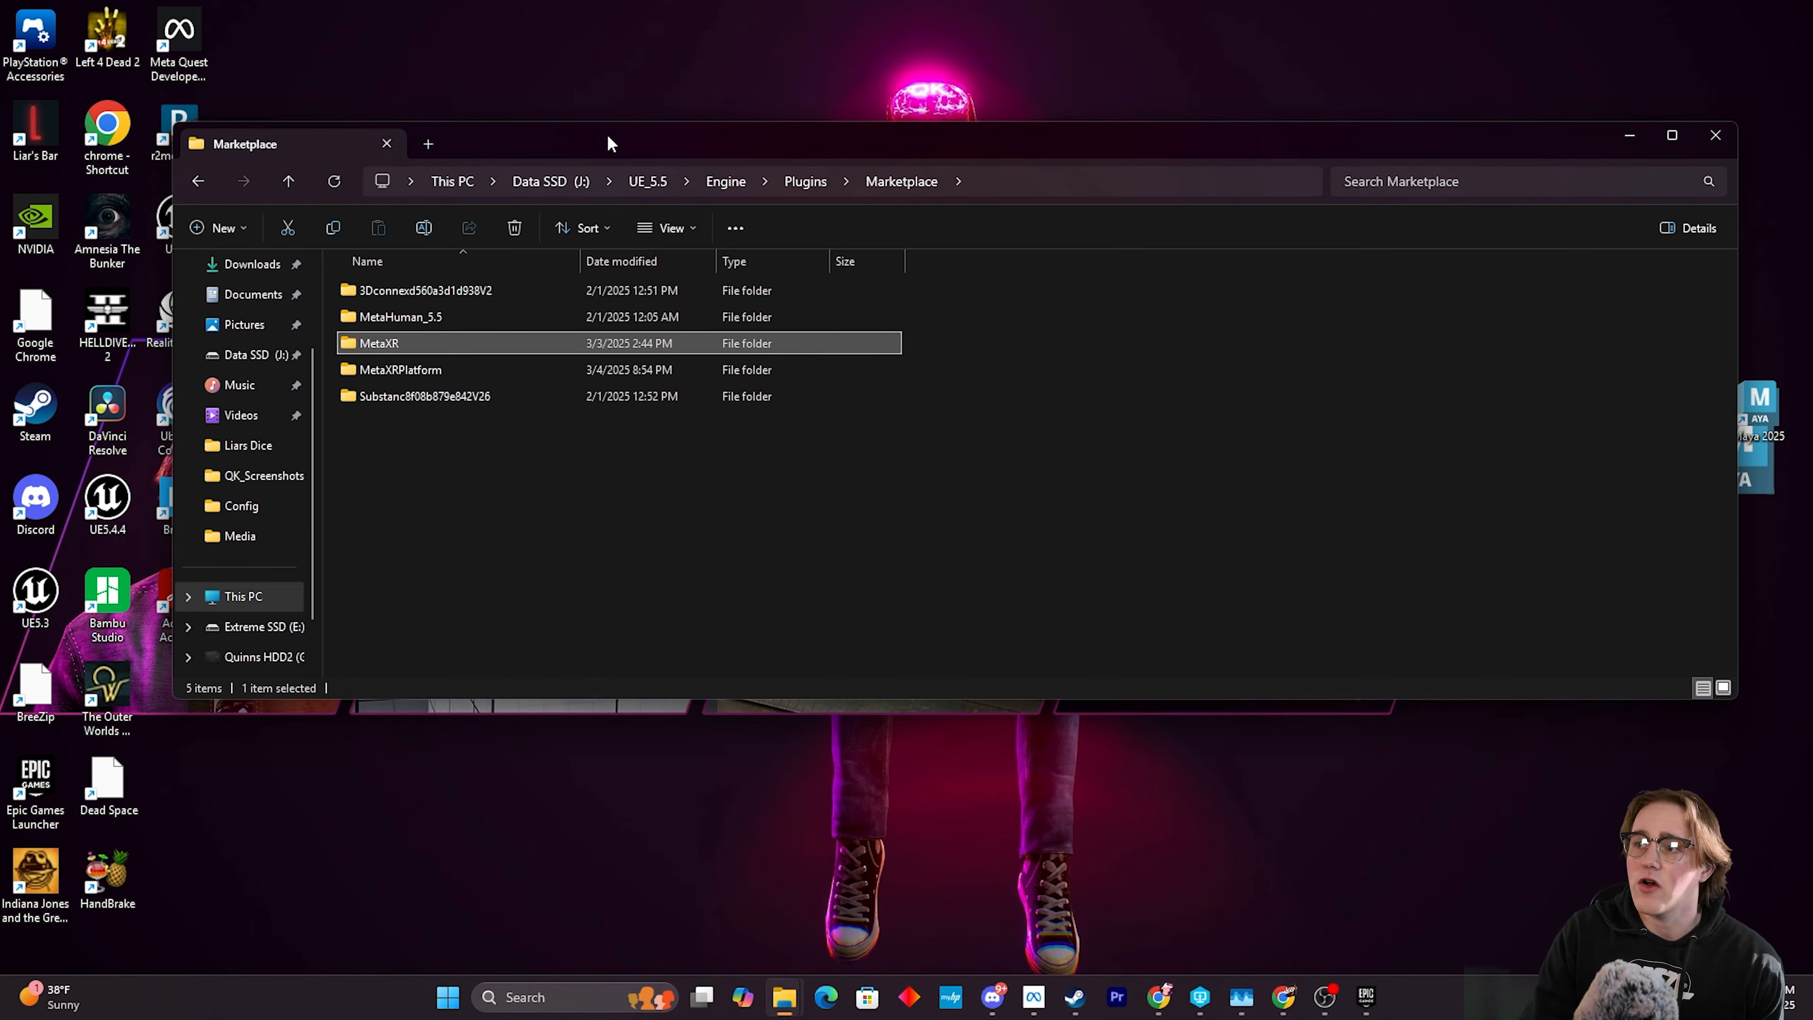
click(1614, 140)
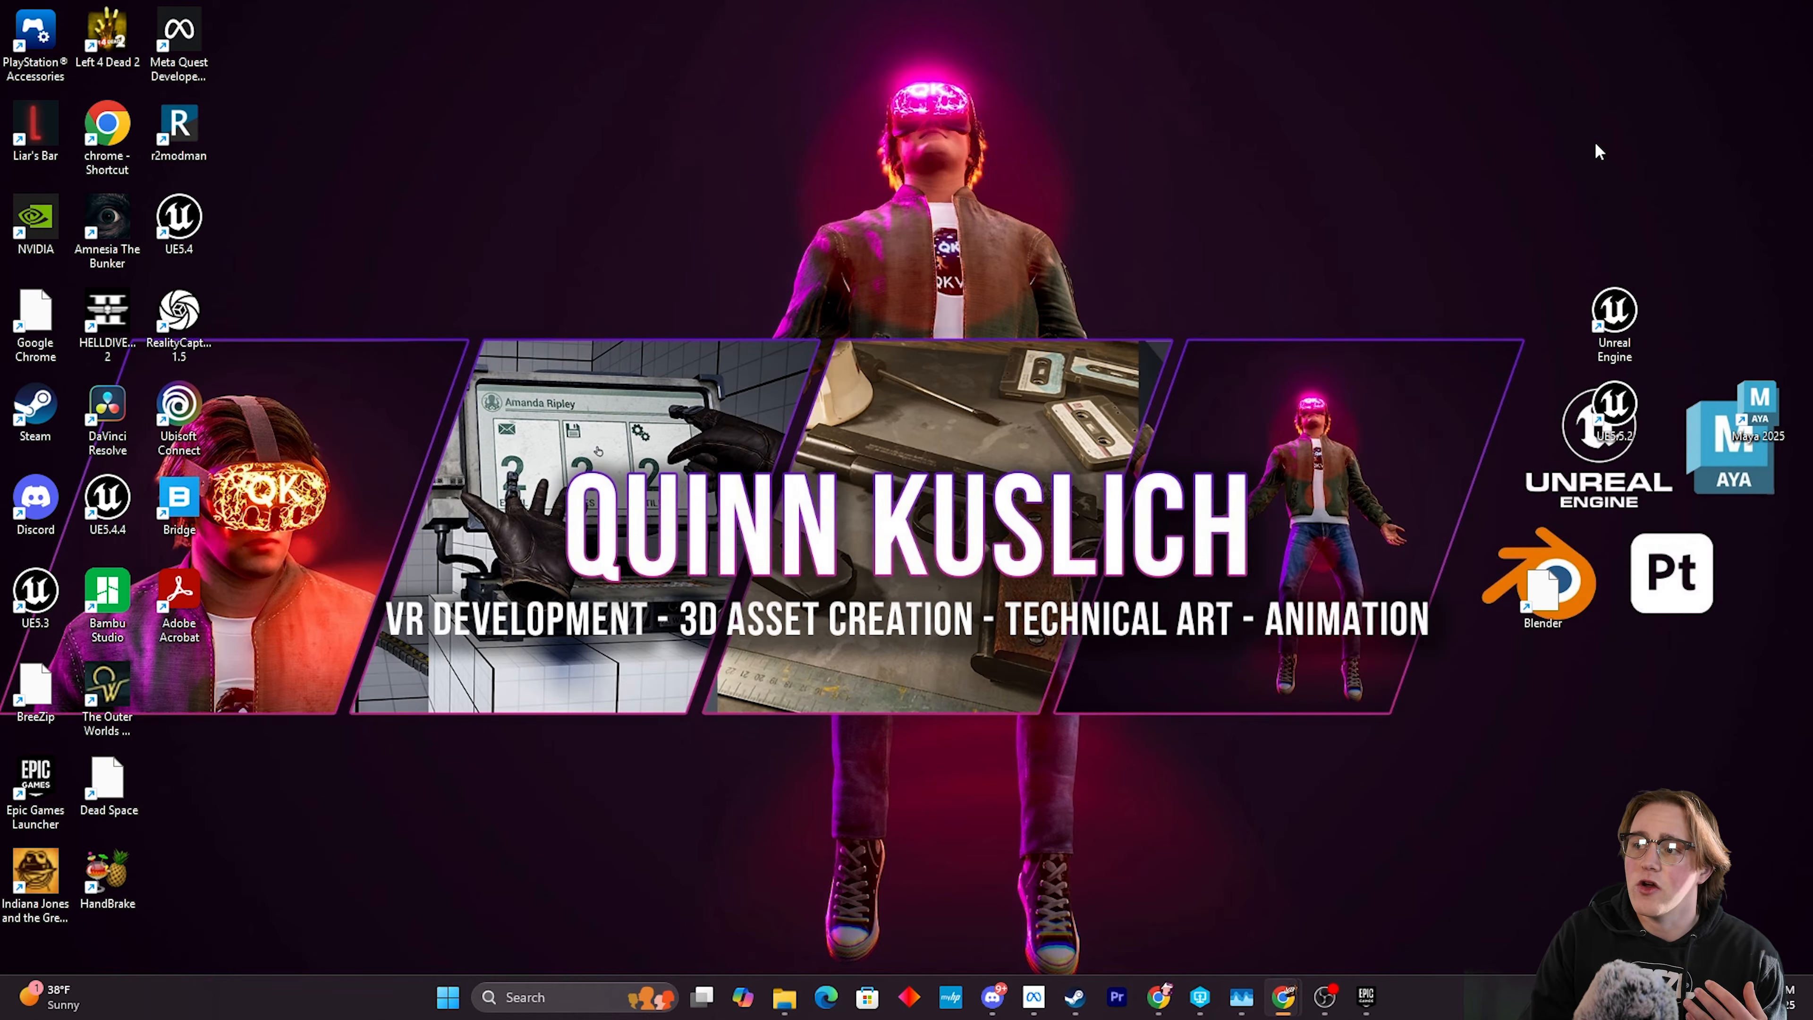
Launch Unreal Engine and compare the standard Virtual Reality game template with the custom VR template.
double_click(1619, 320)
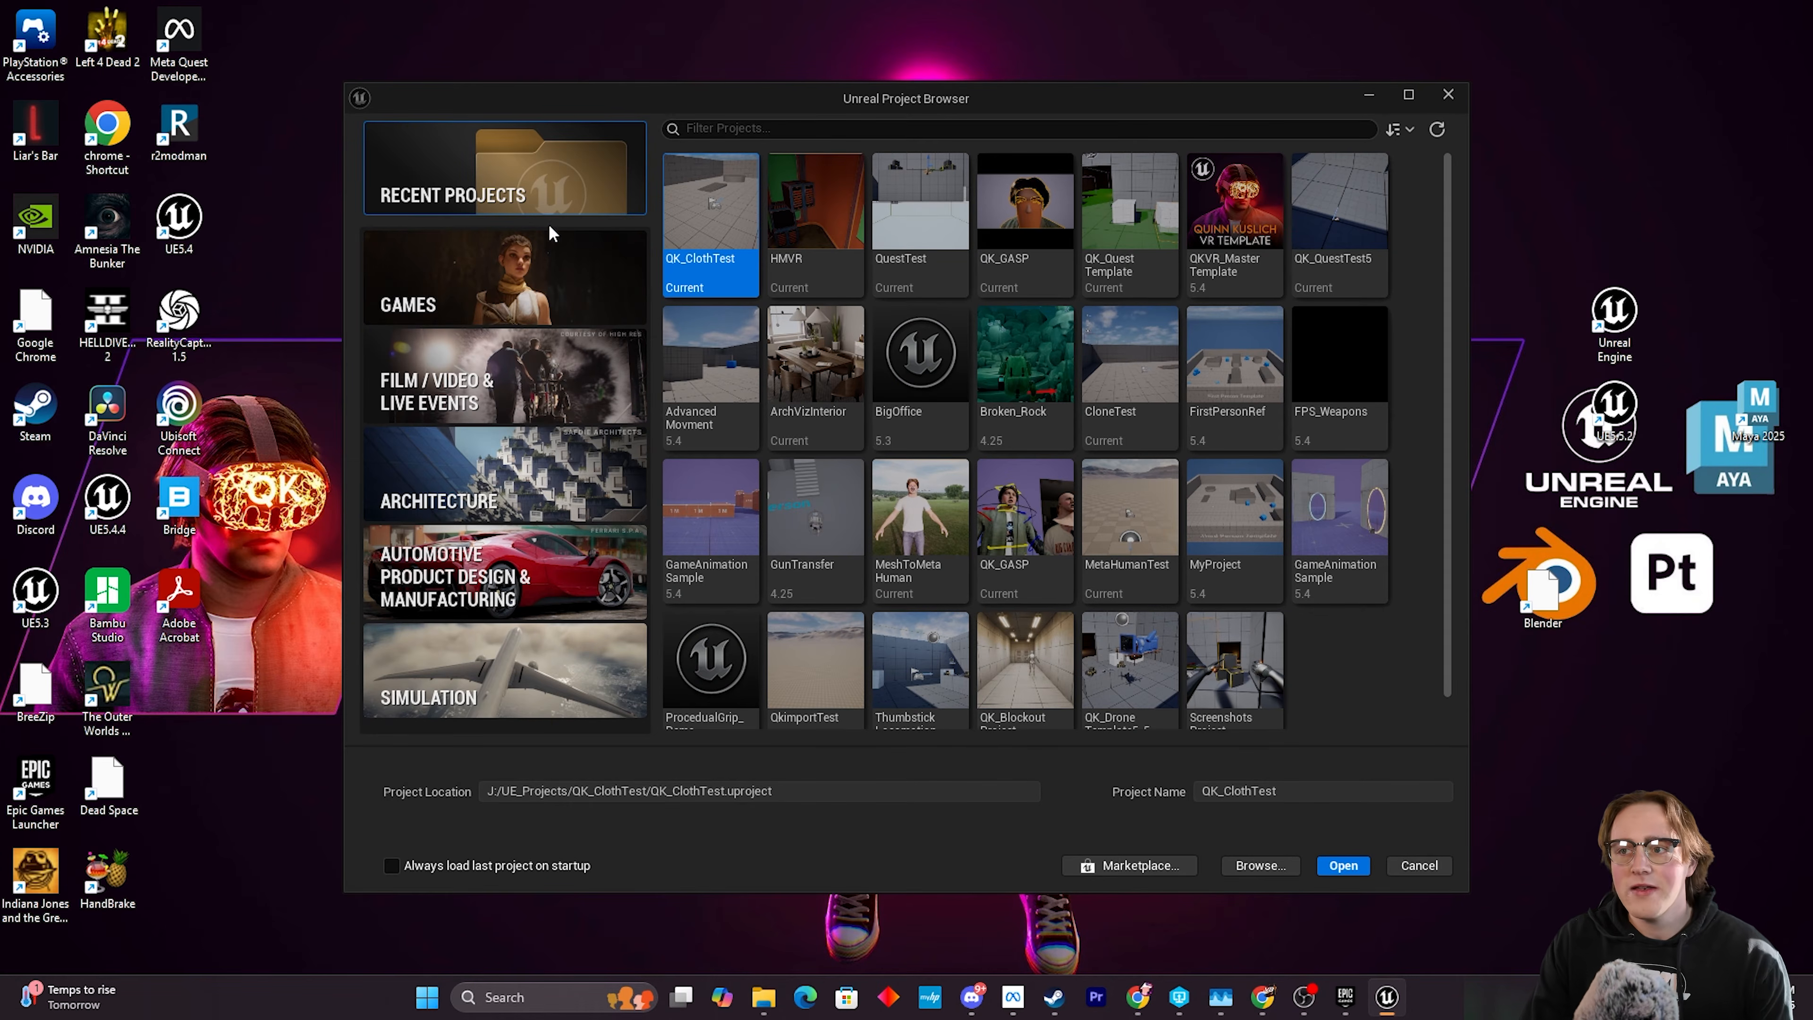
click(514, 266)
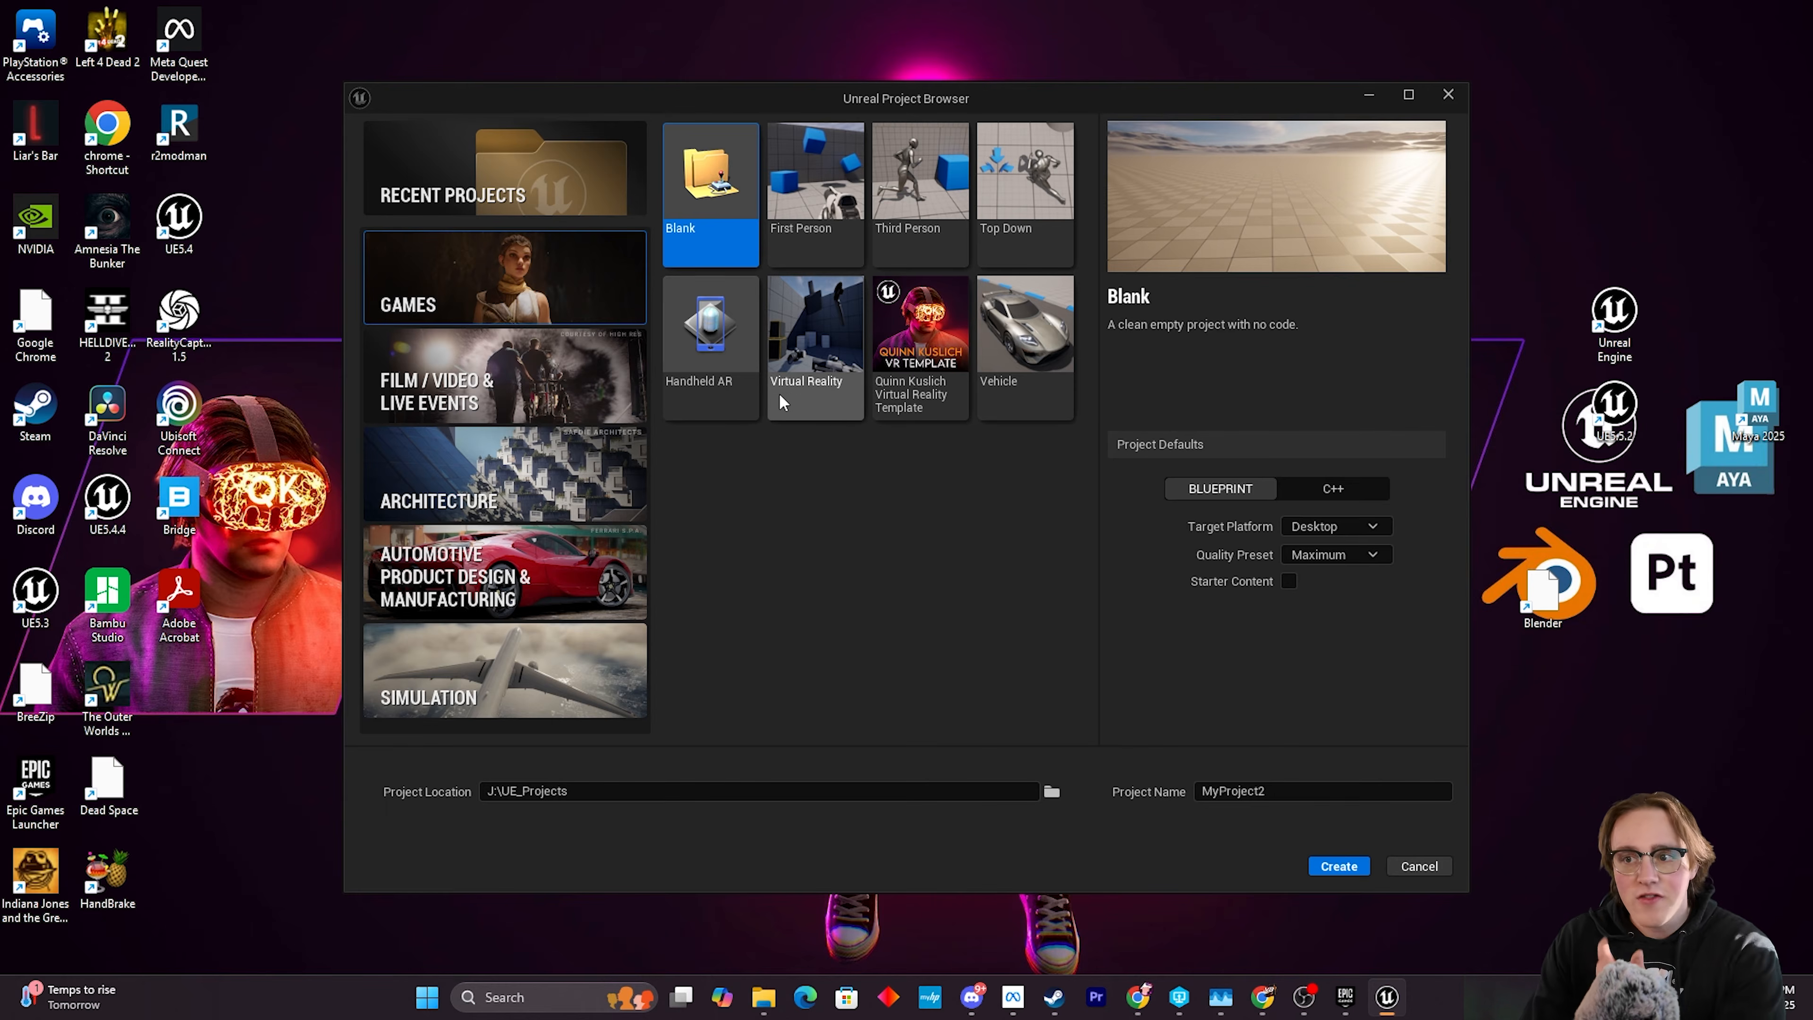
click(794, 395)
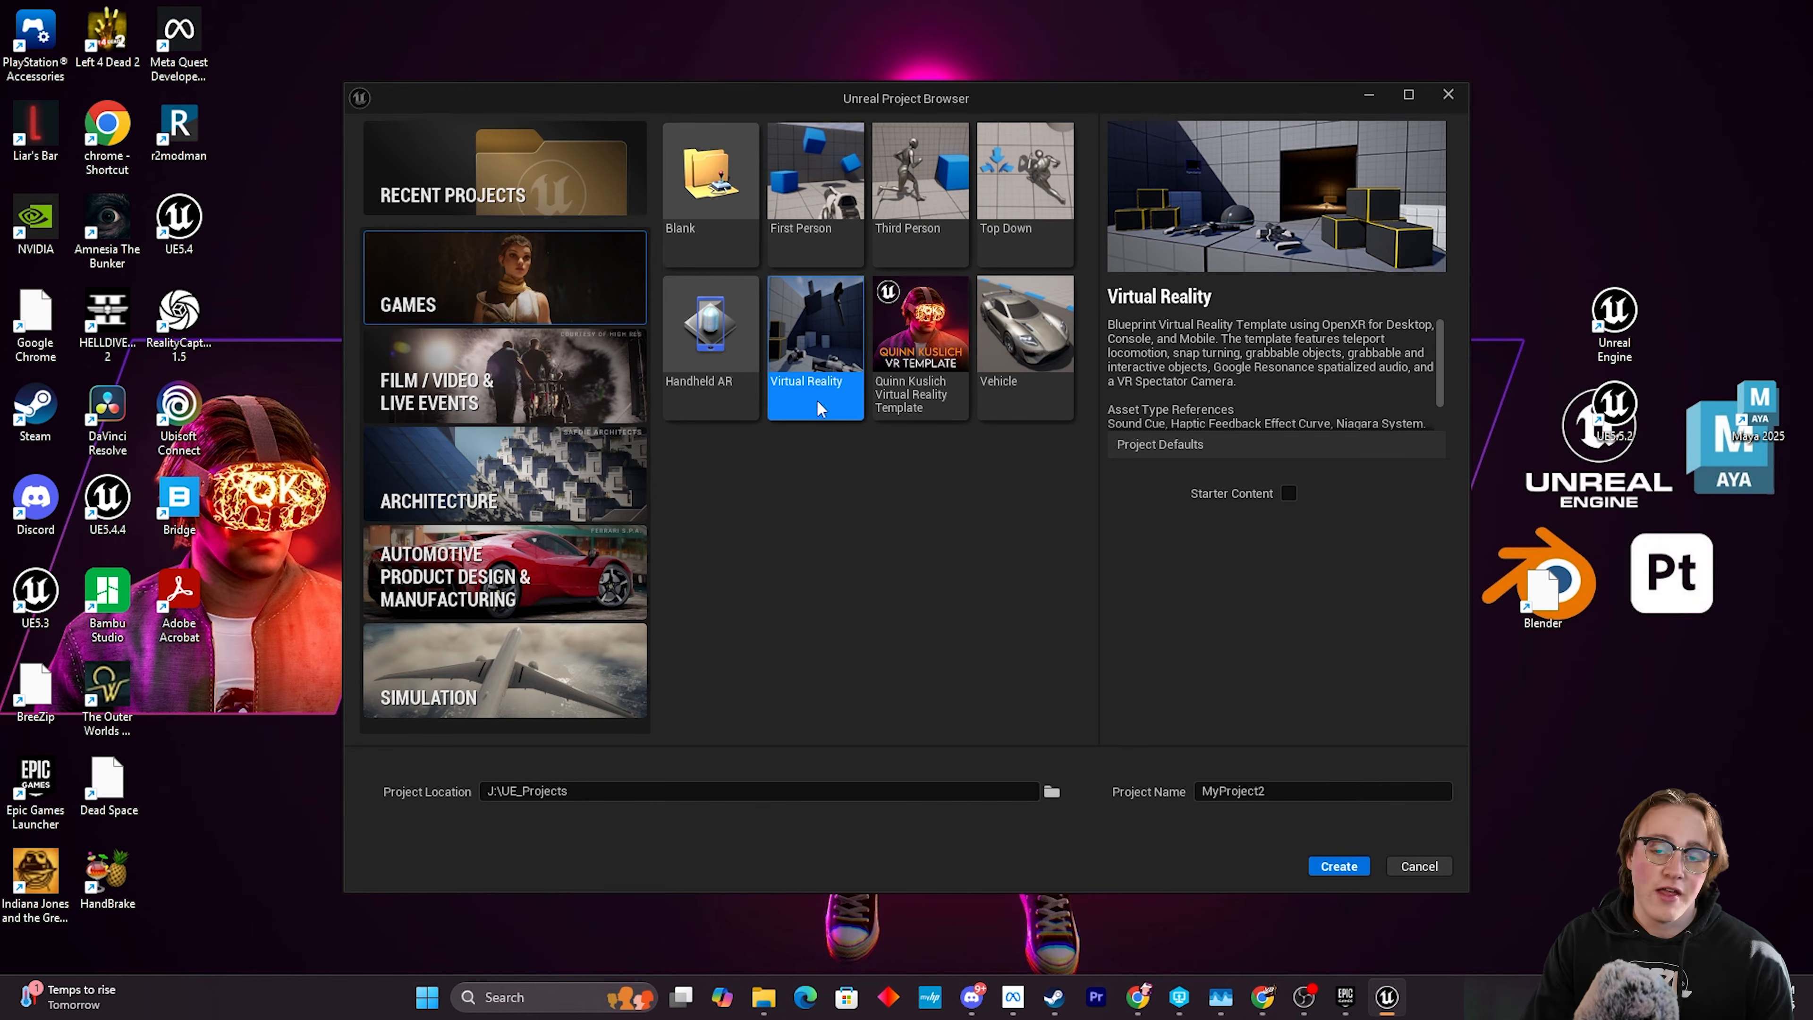
click(885, 411)
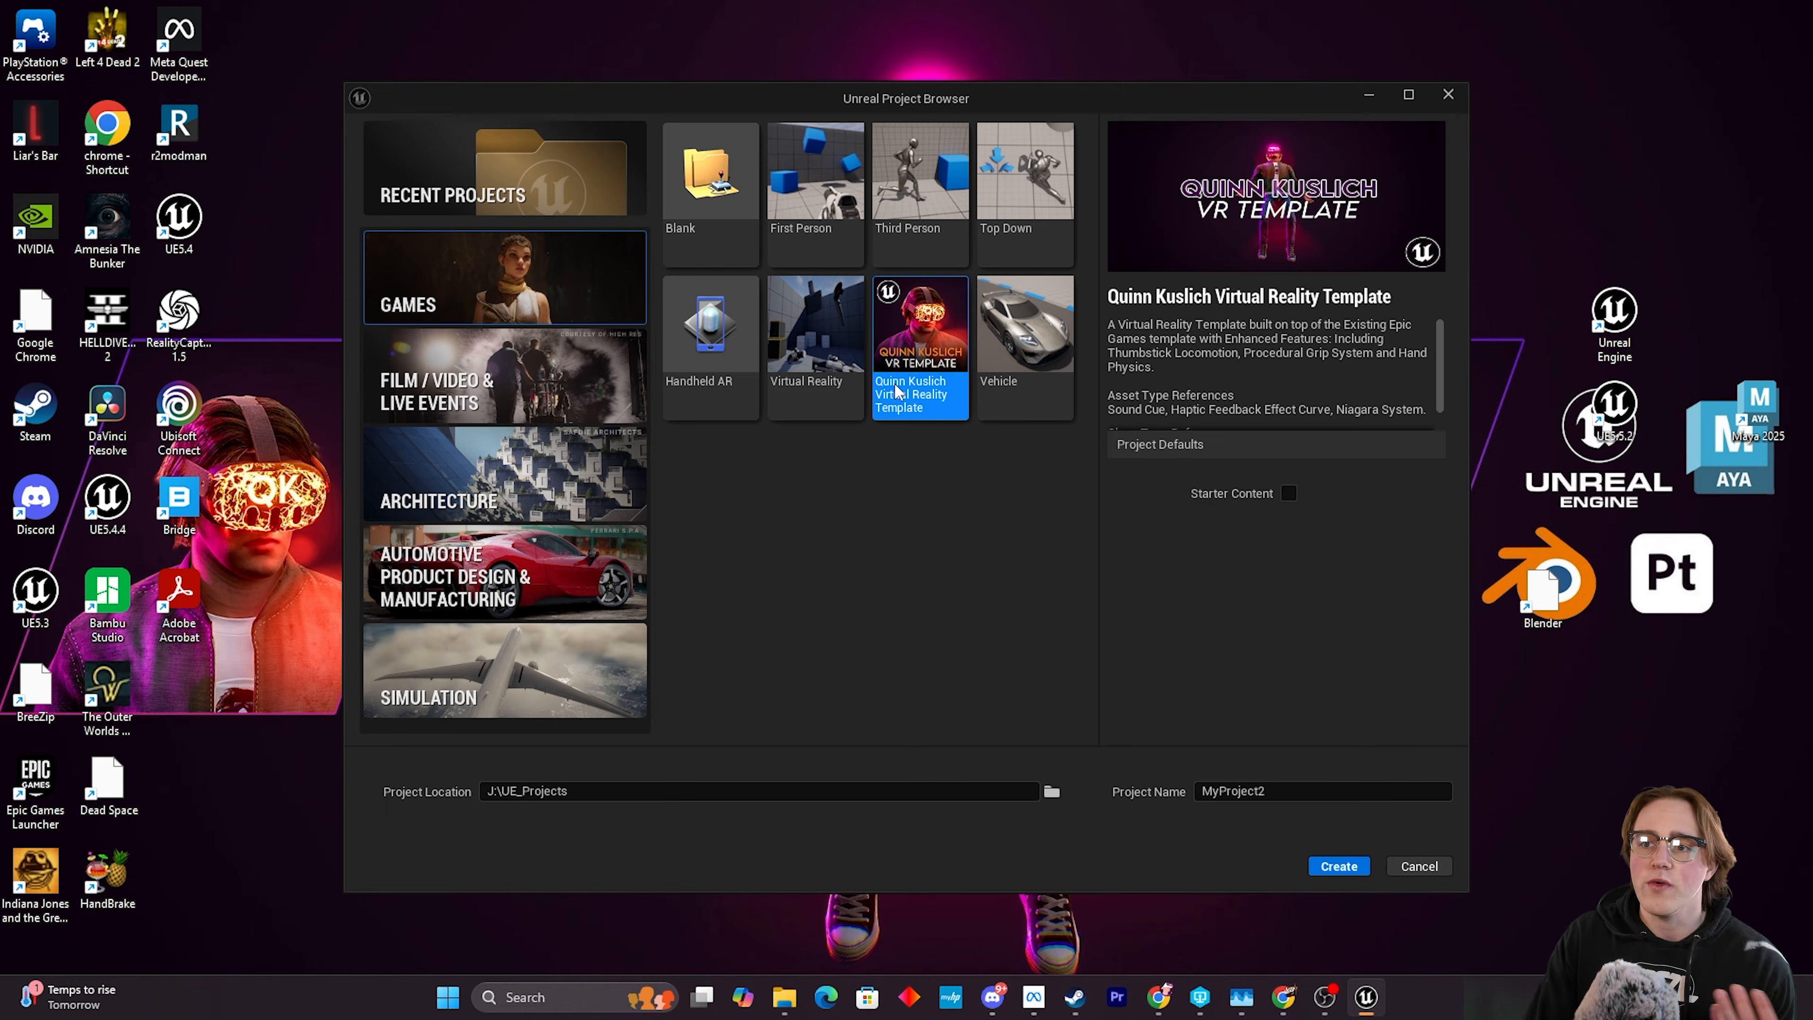
click(818, 329)
click(919, 355)
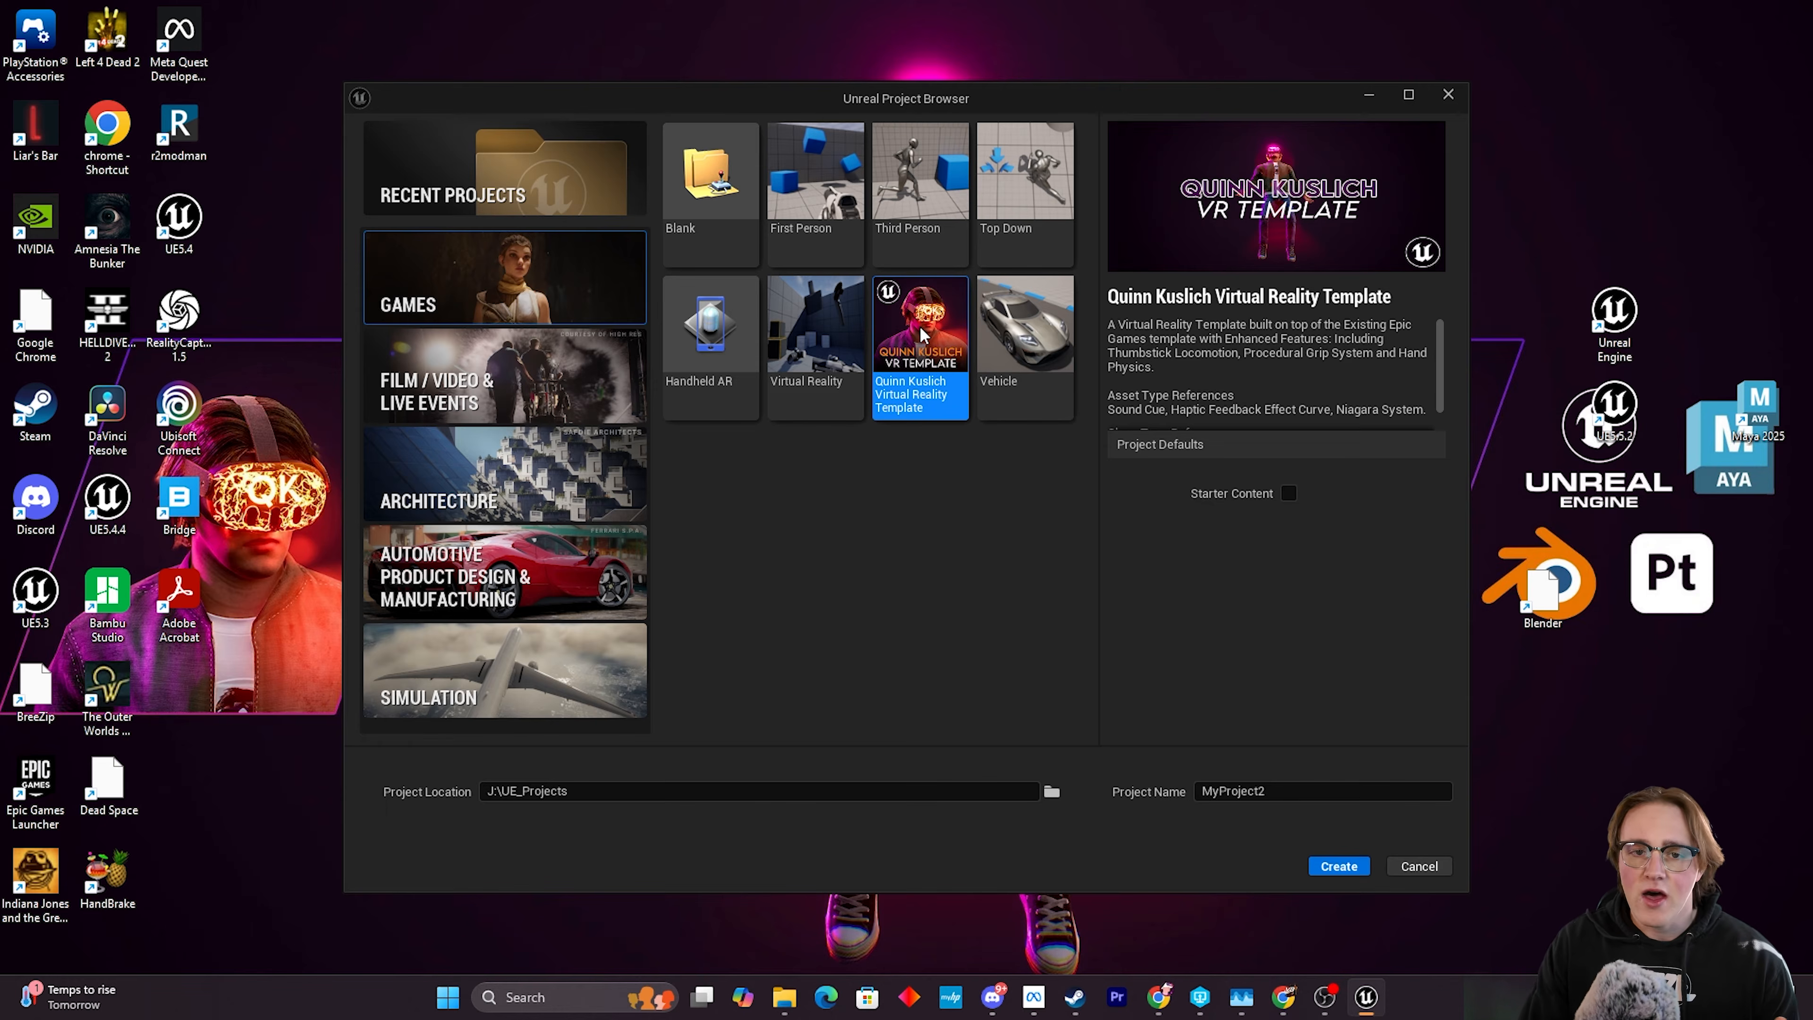
click(825, 344)
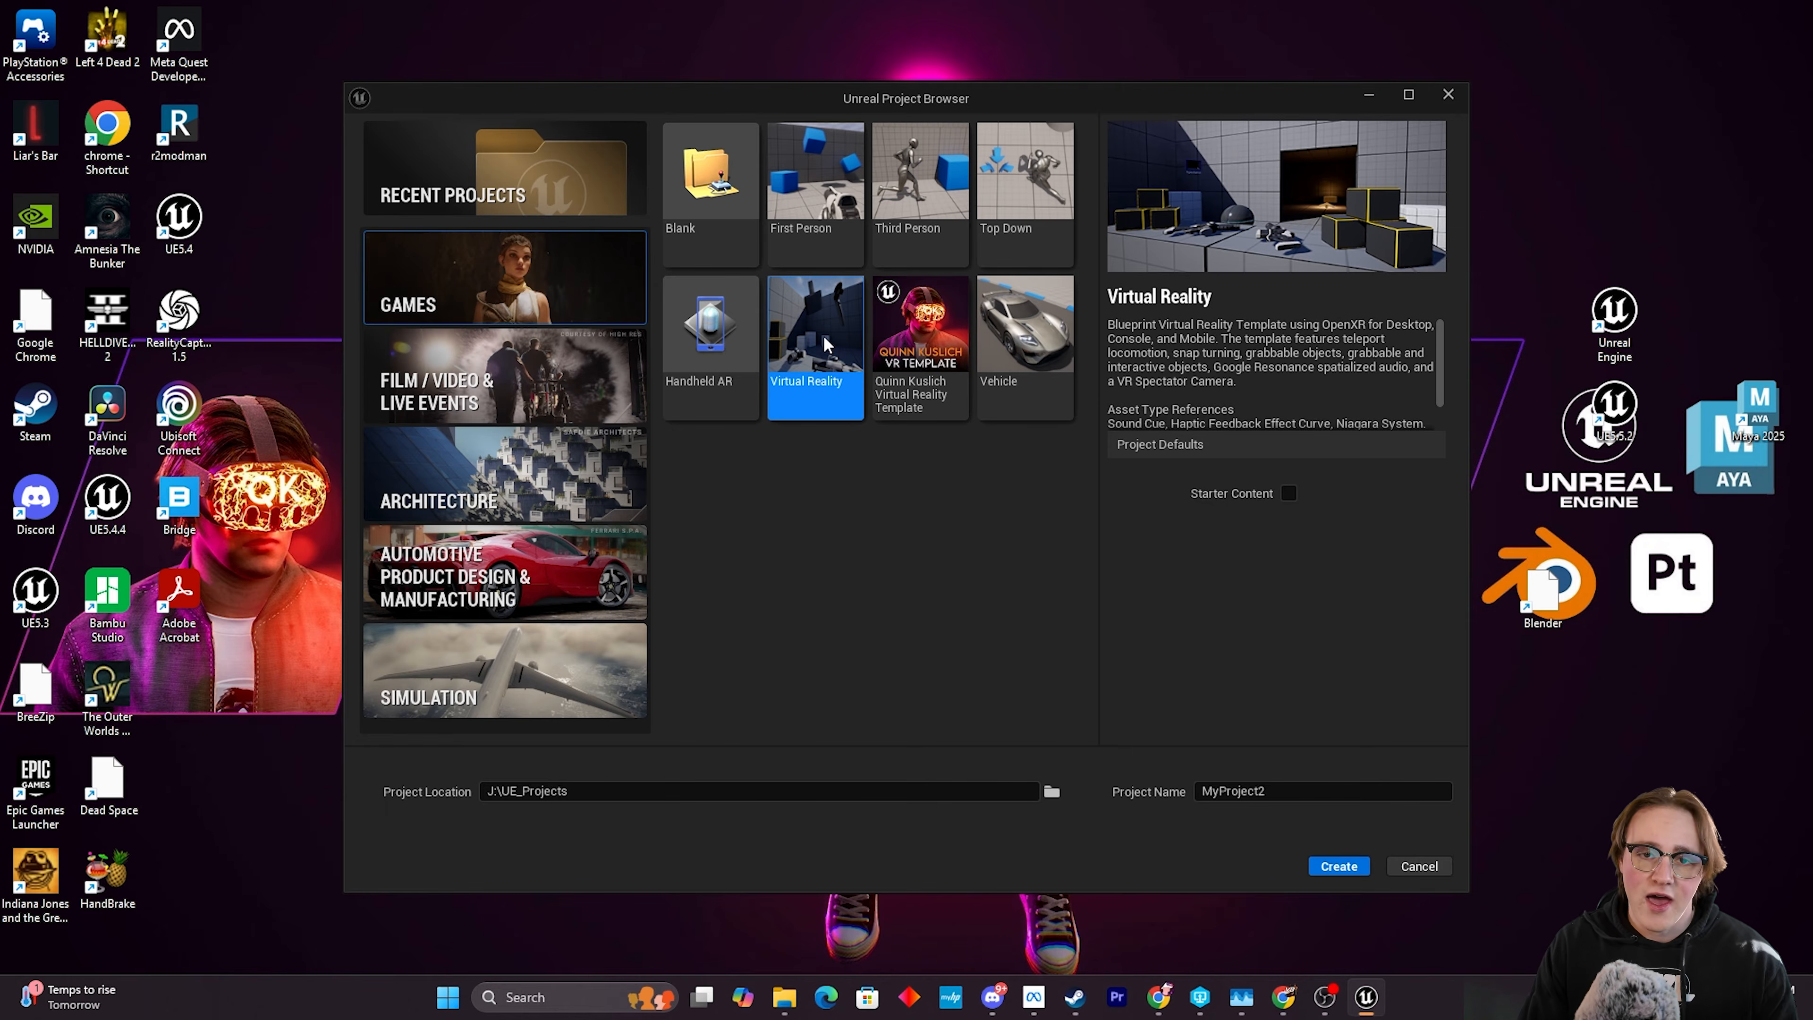
Create a project named QK_QuestTest001 in J:\UE_Projects from the custom VR template, leaving out the starter content.
click(902, 325)
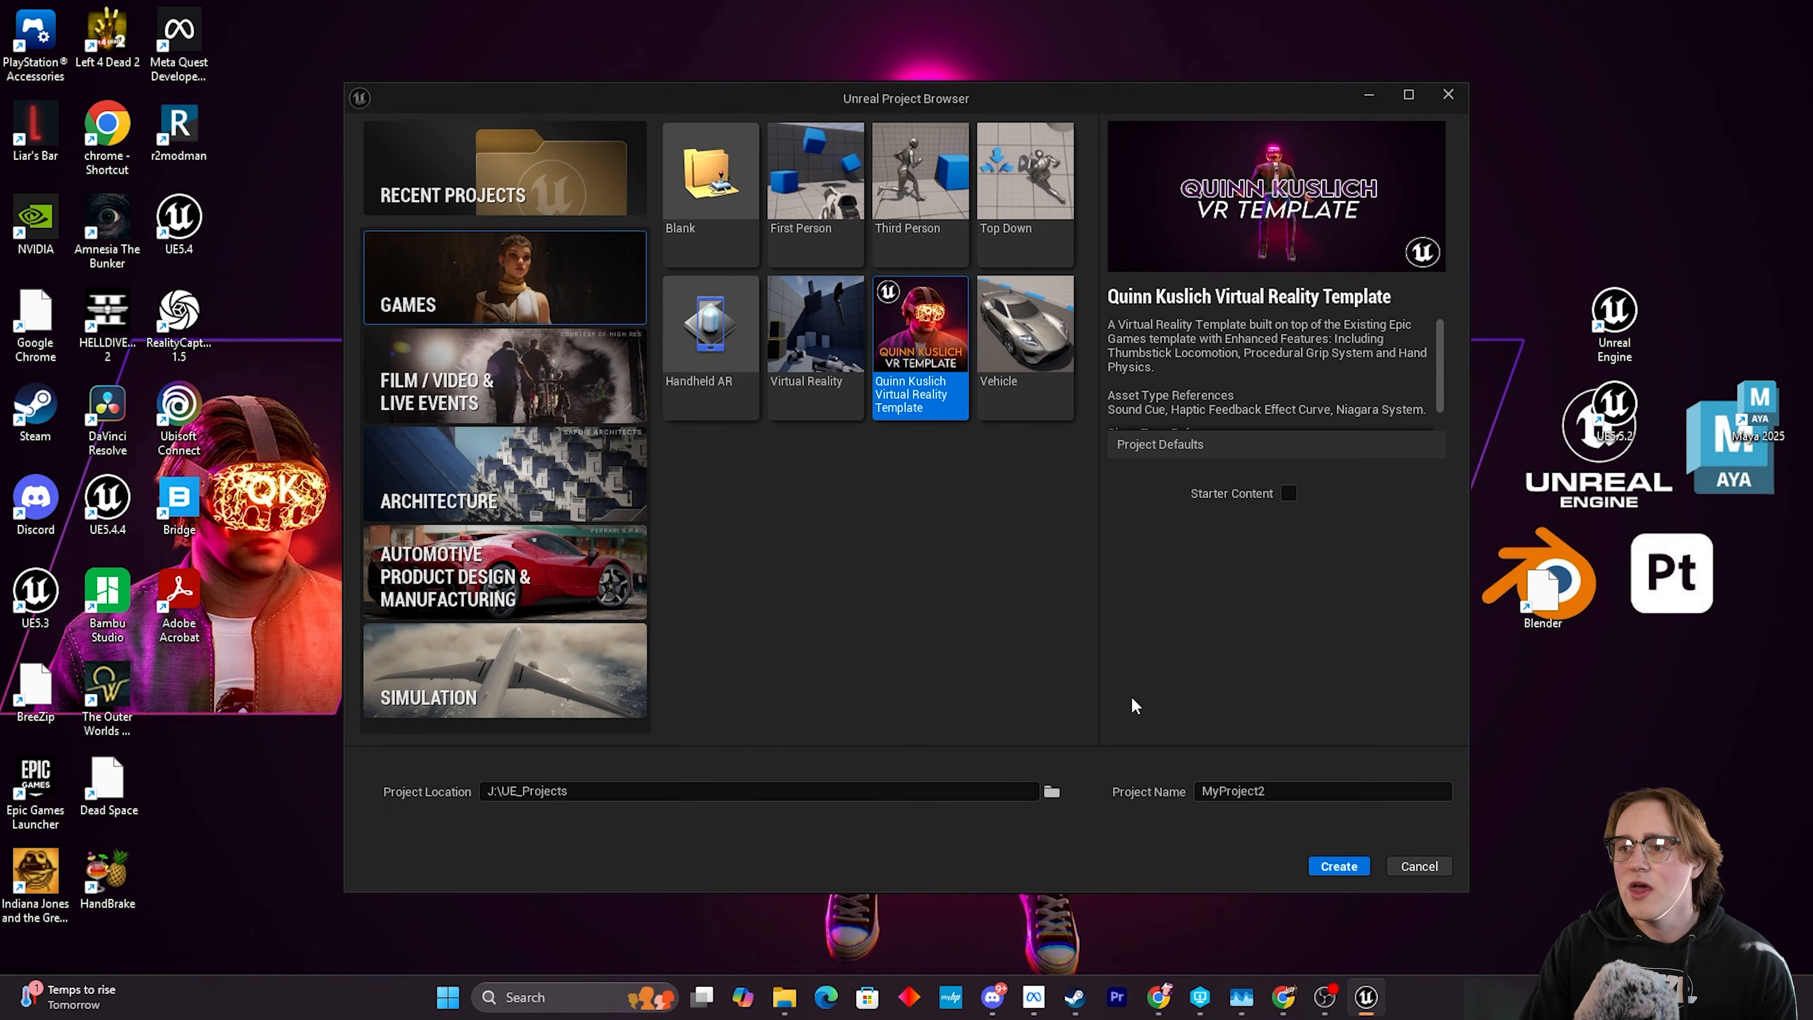
drag(1324, 790, 968, 754)
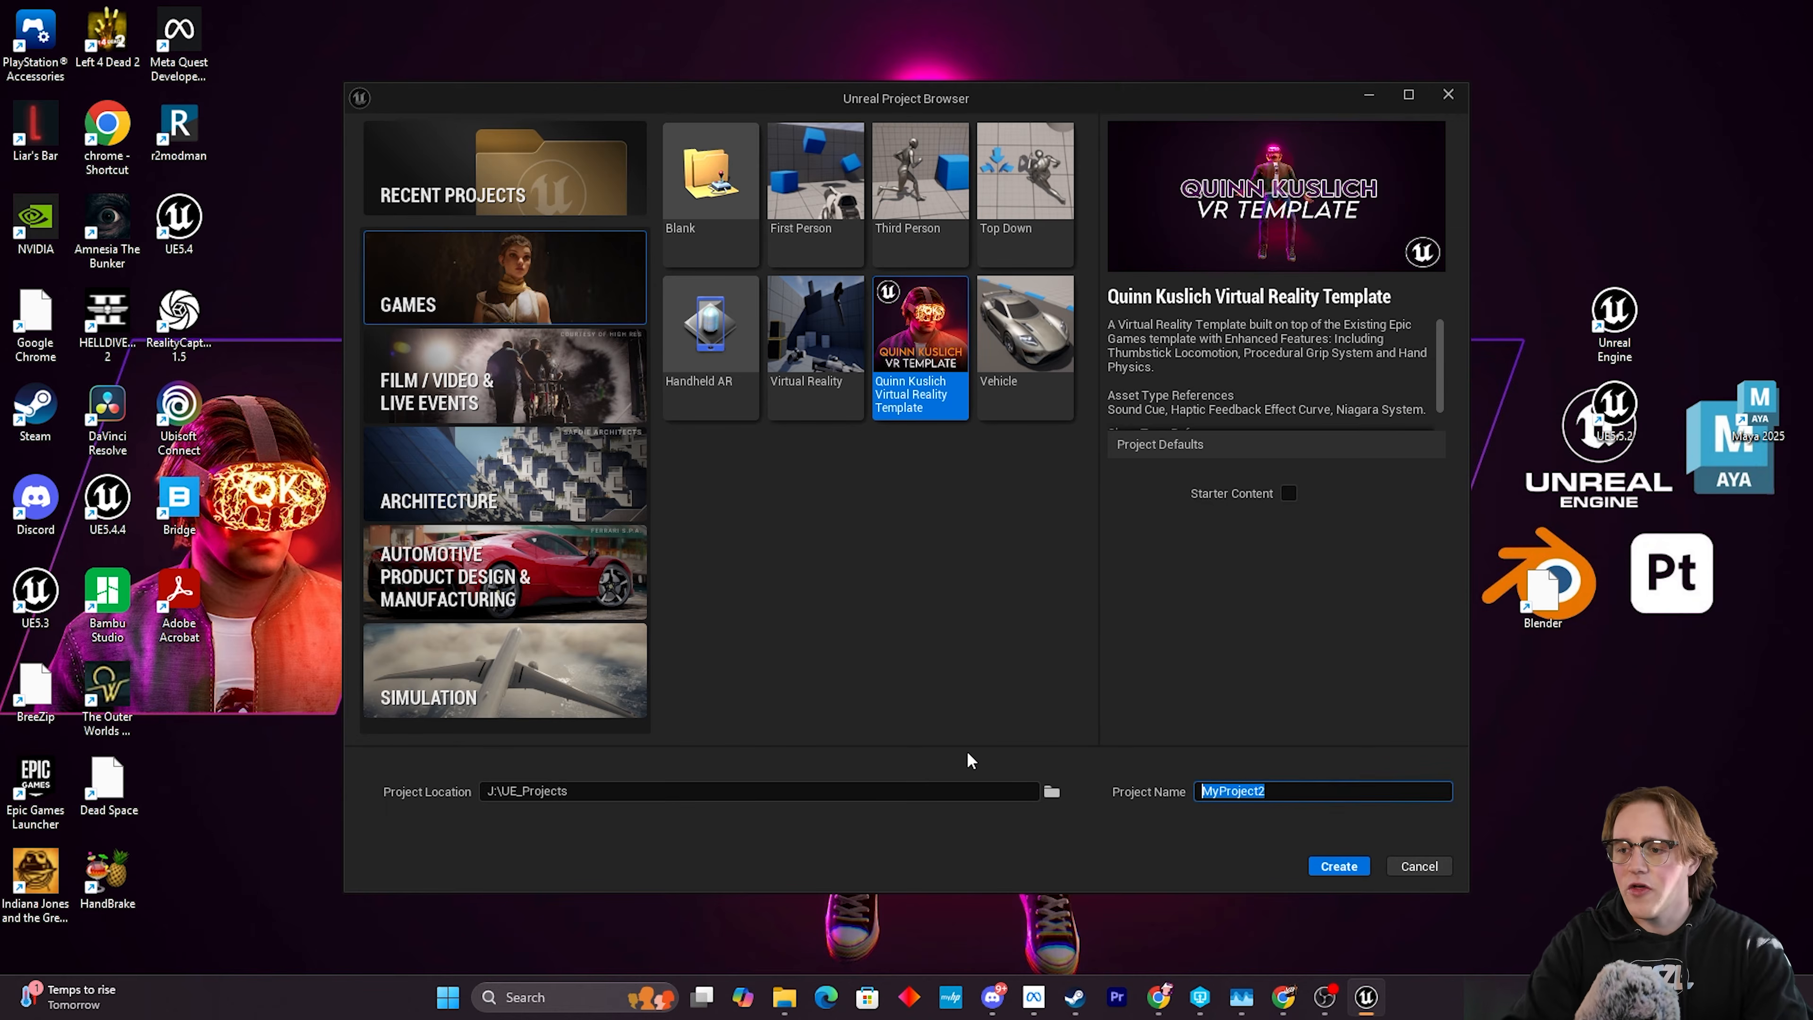
text(QK_QuestTes)
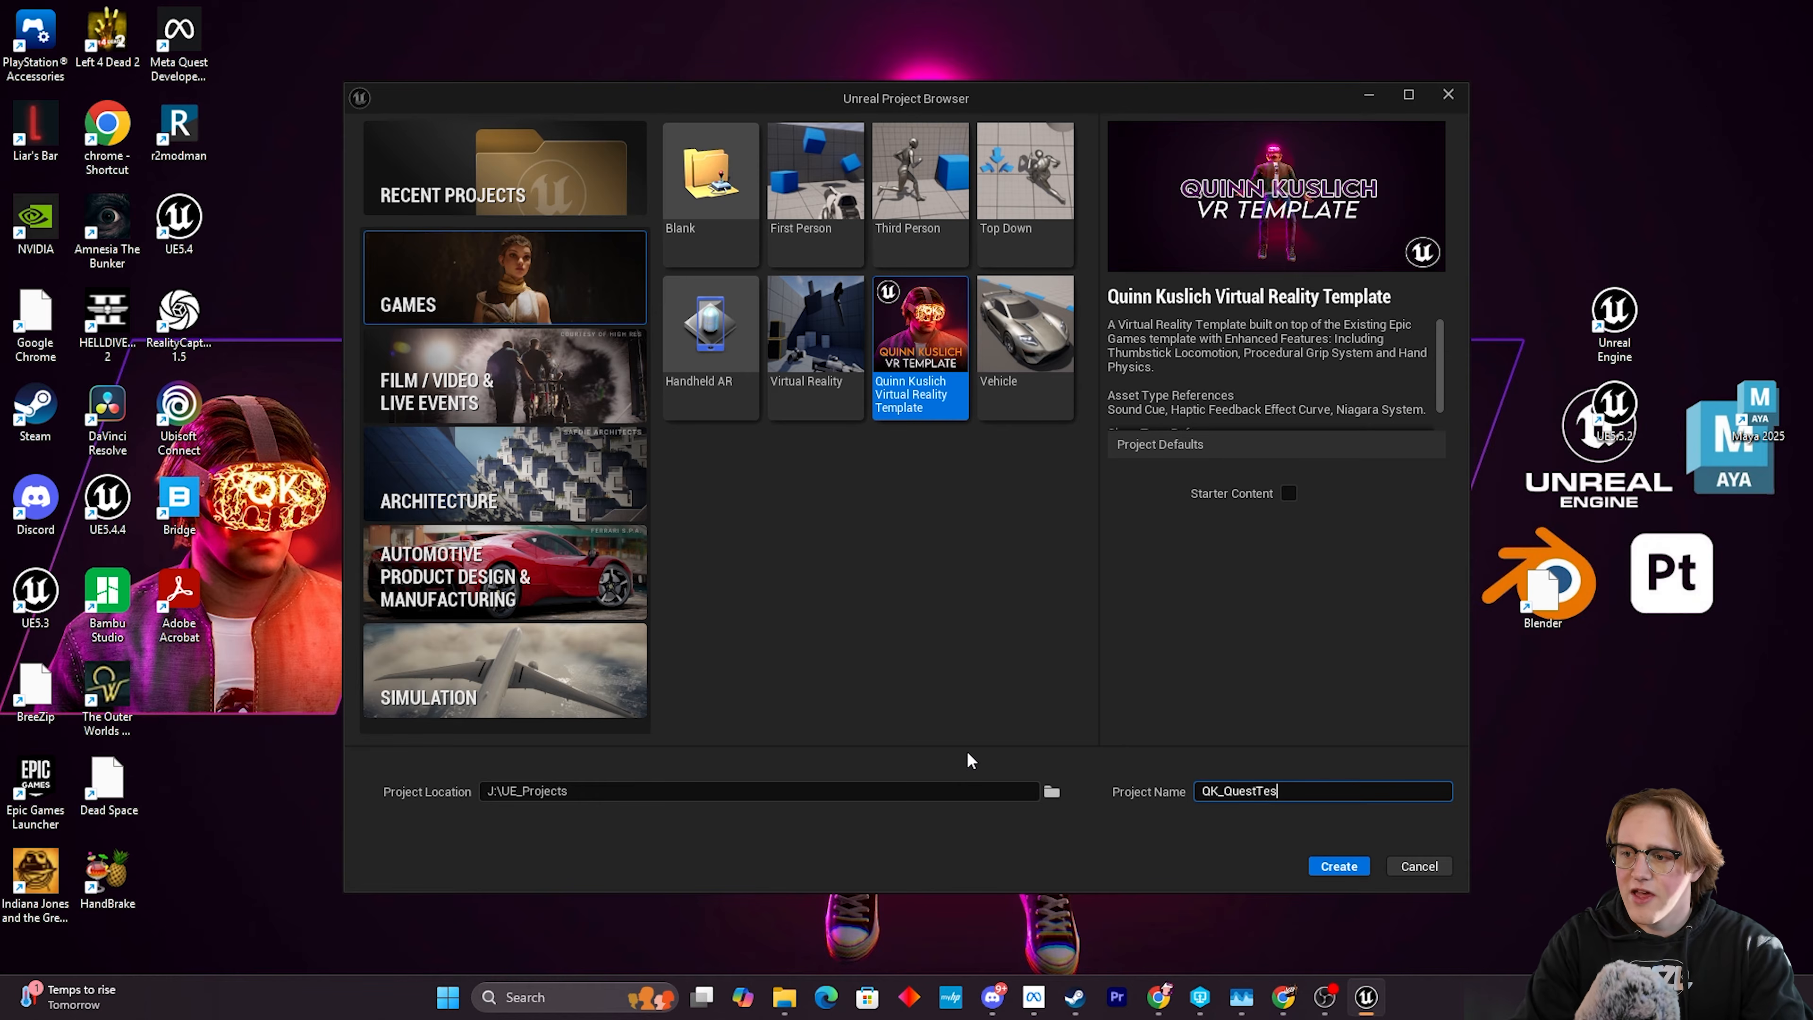
text(t001)
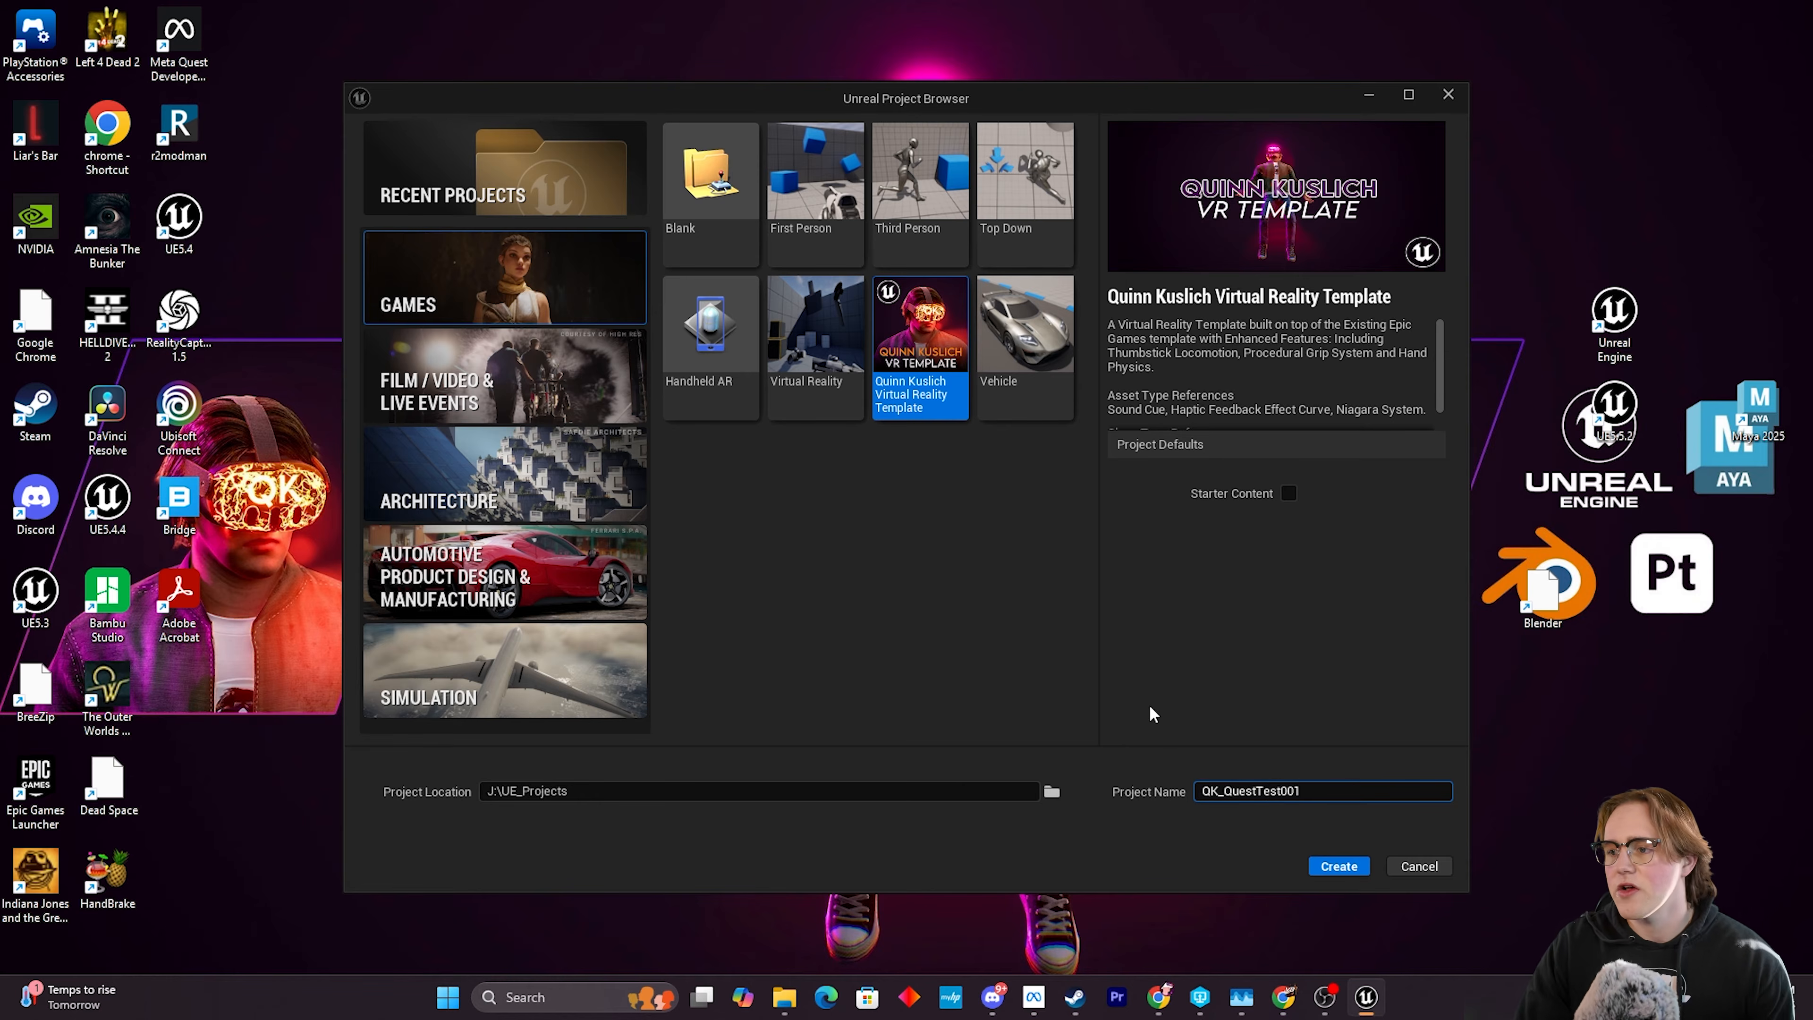
click(1339, 867)
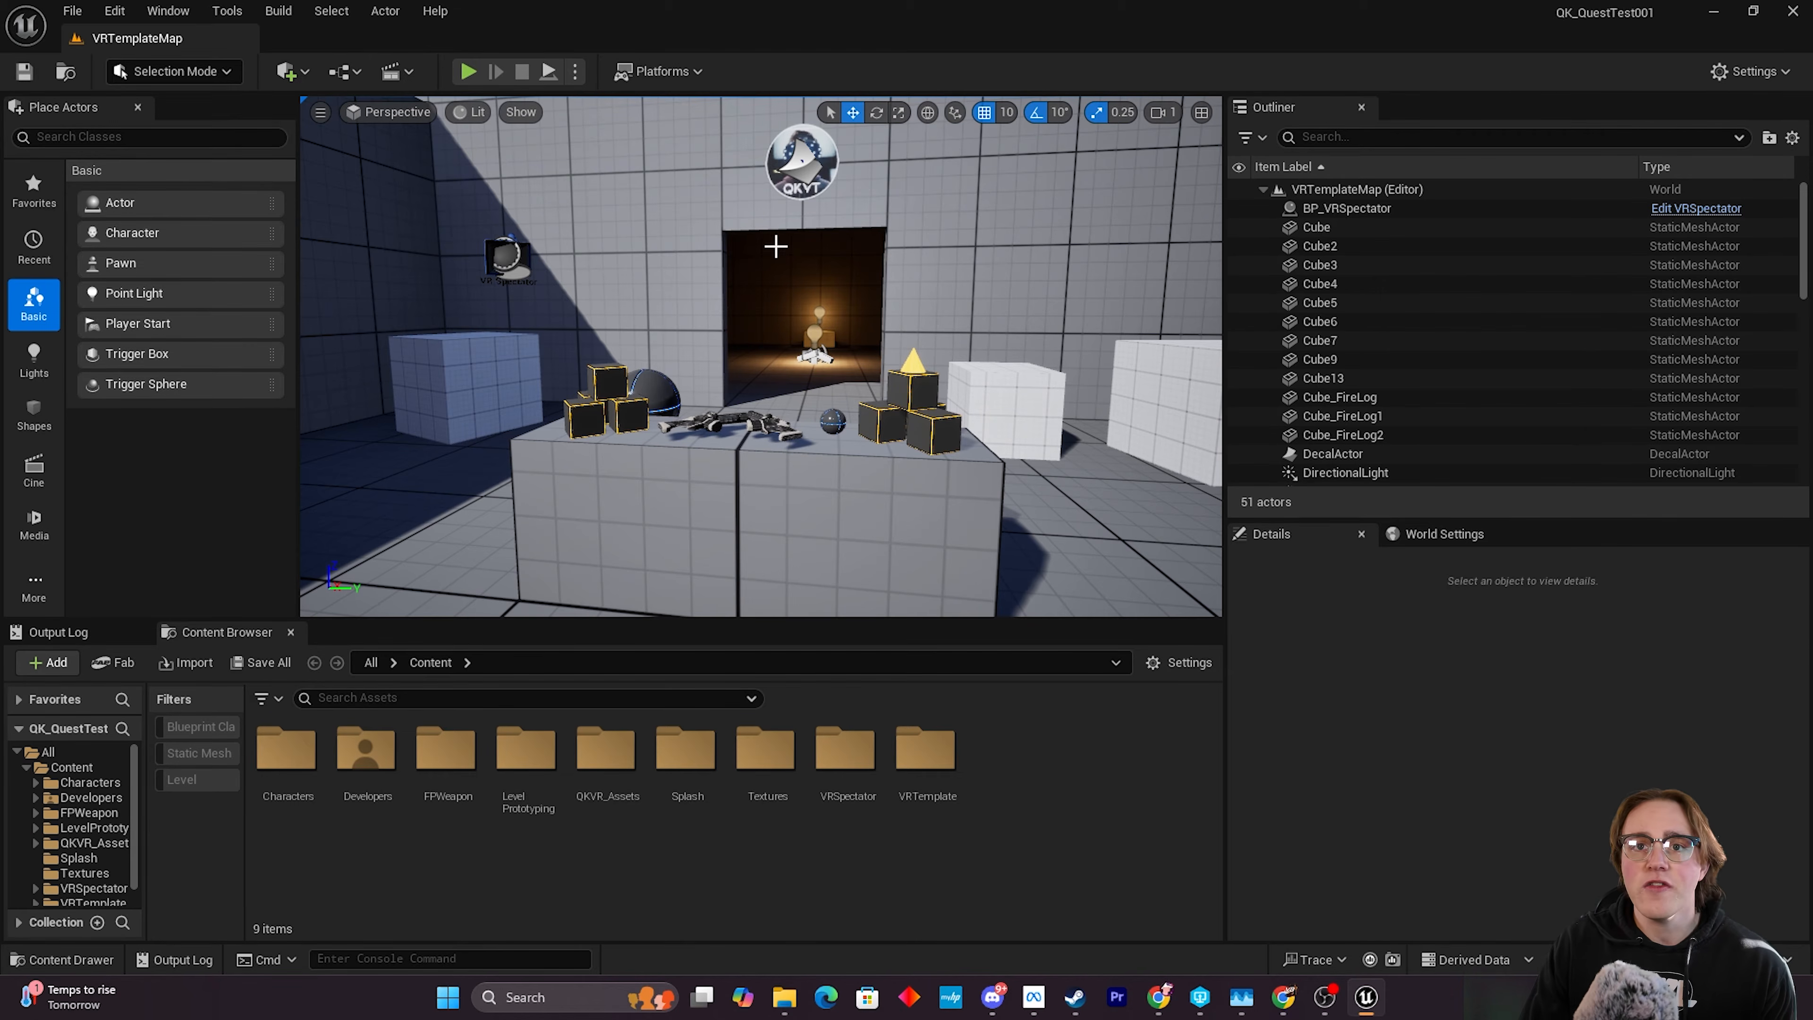
Enable the Meta XR and Meta XR Platform plugins, restart the editor and return to the VRTemplateMap level.
click(115, 11)
click(196, 323)
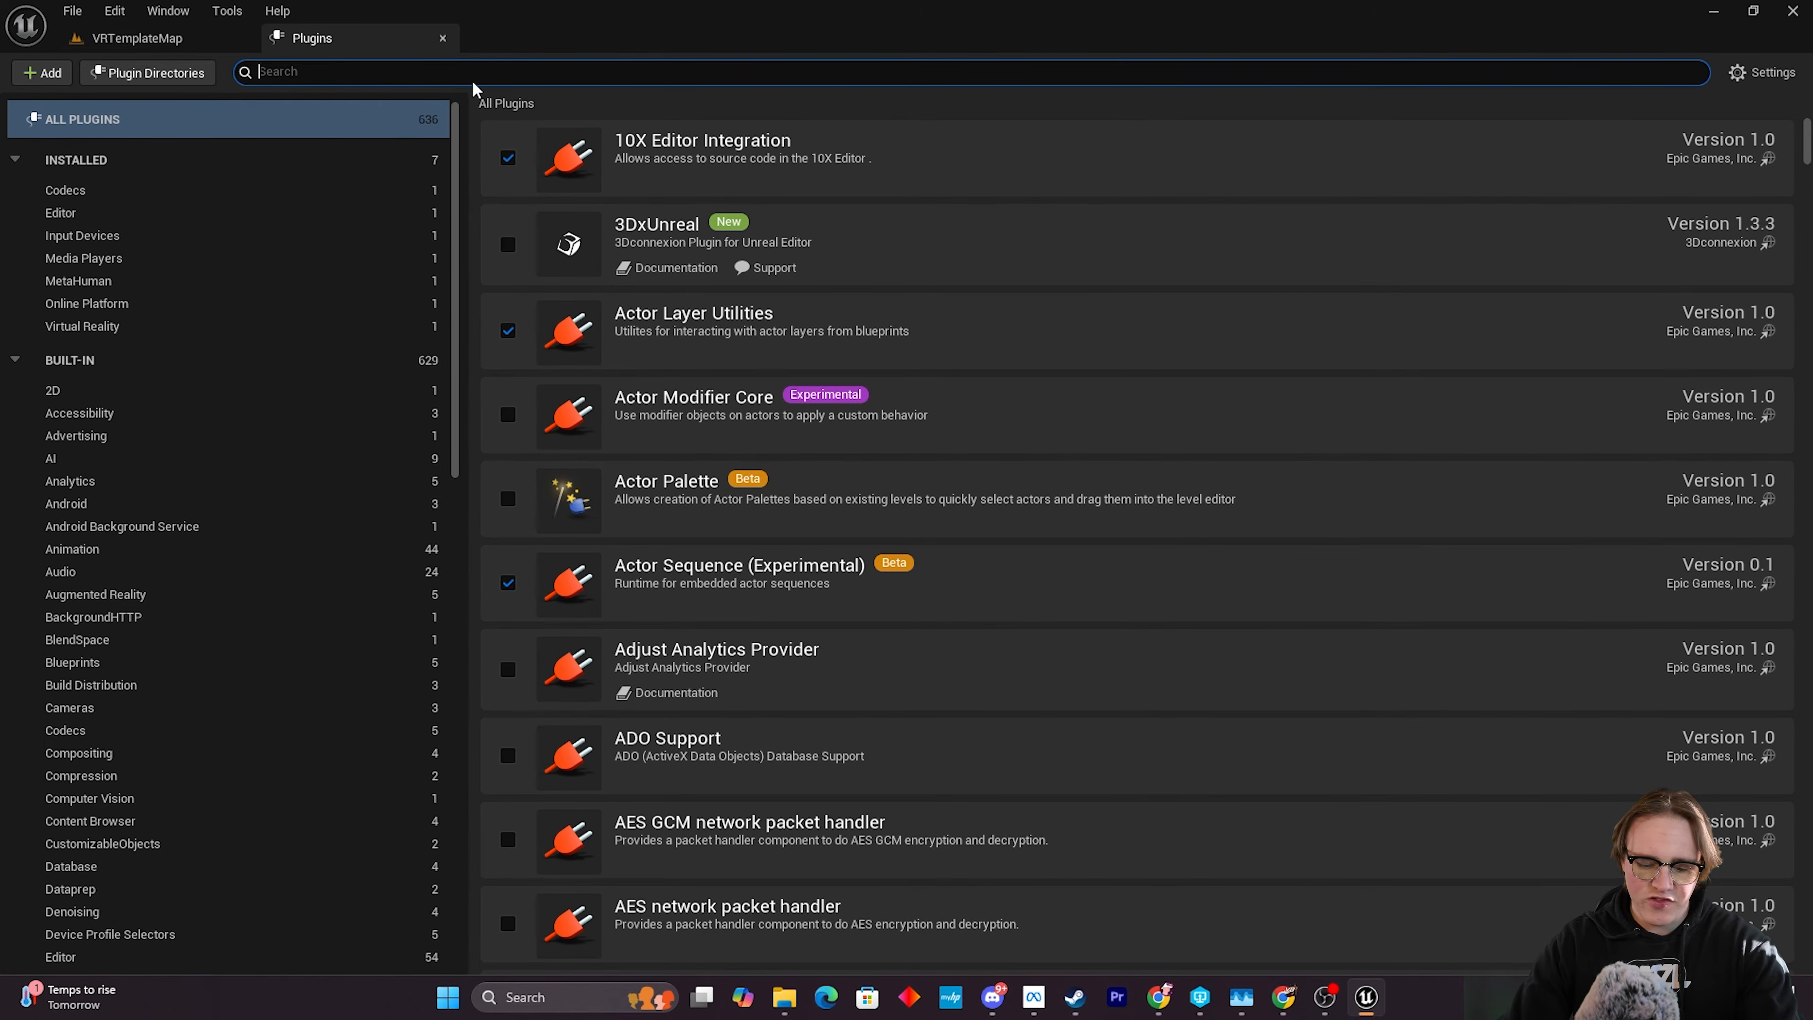
text(meta)
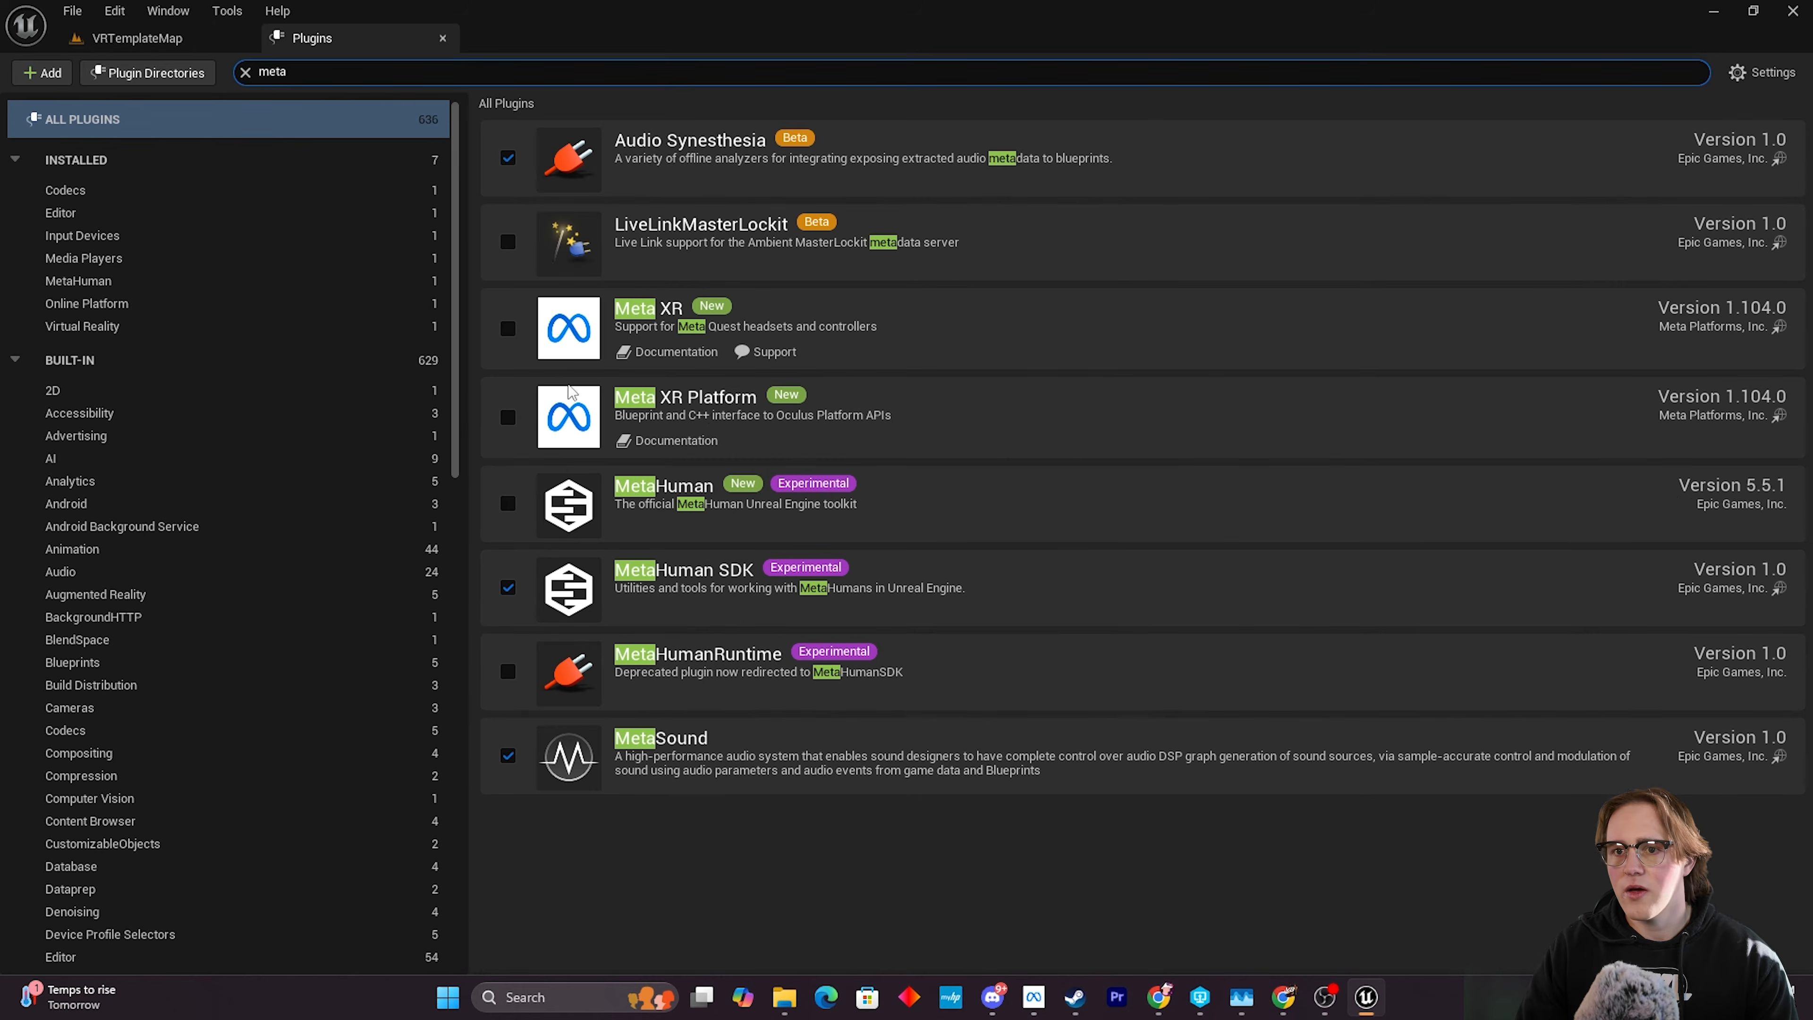
click(508, 329)
click(508, 417)
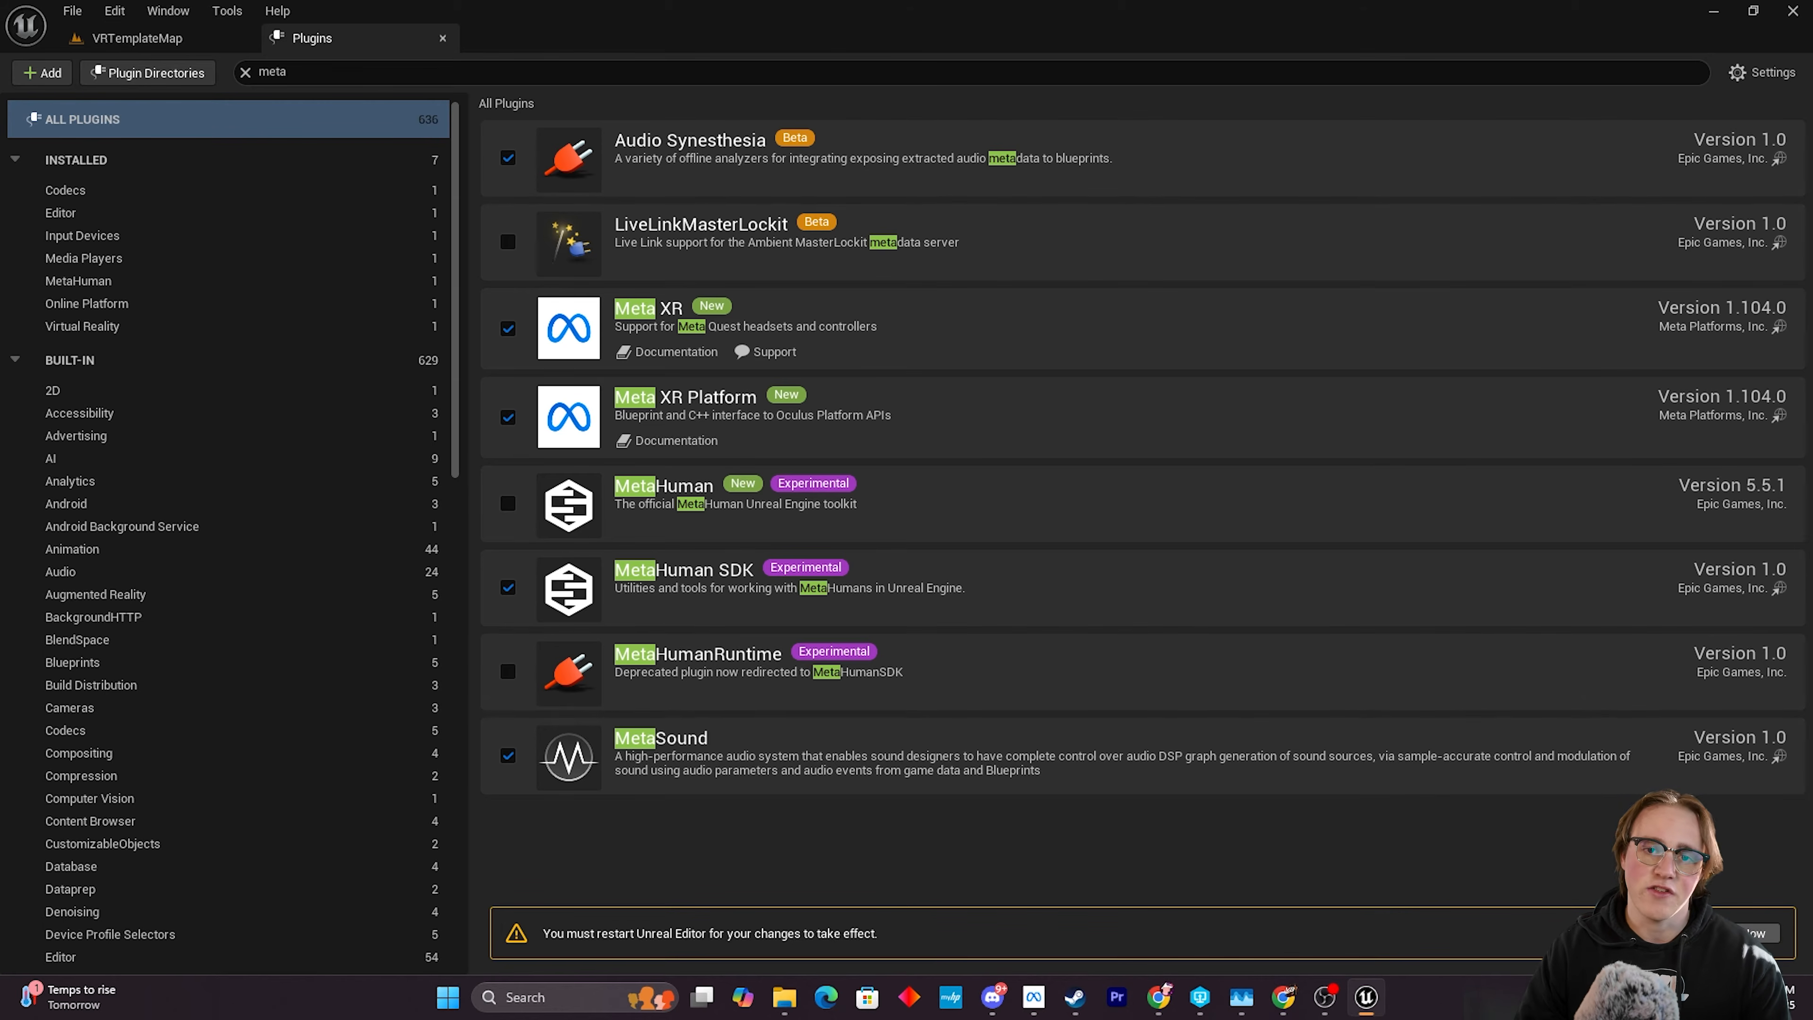
click(1732, 934)
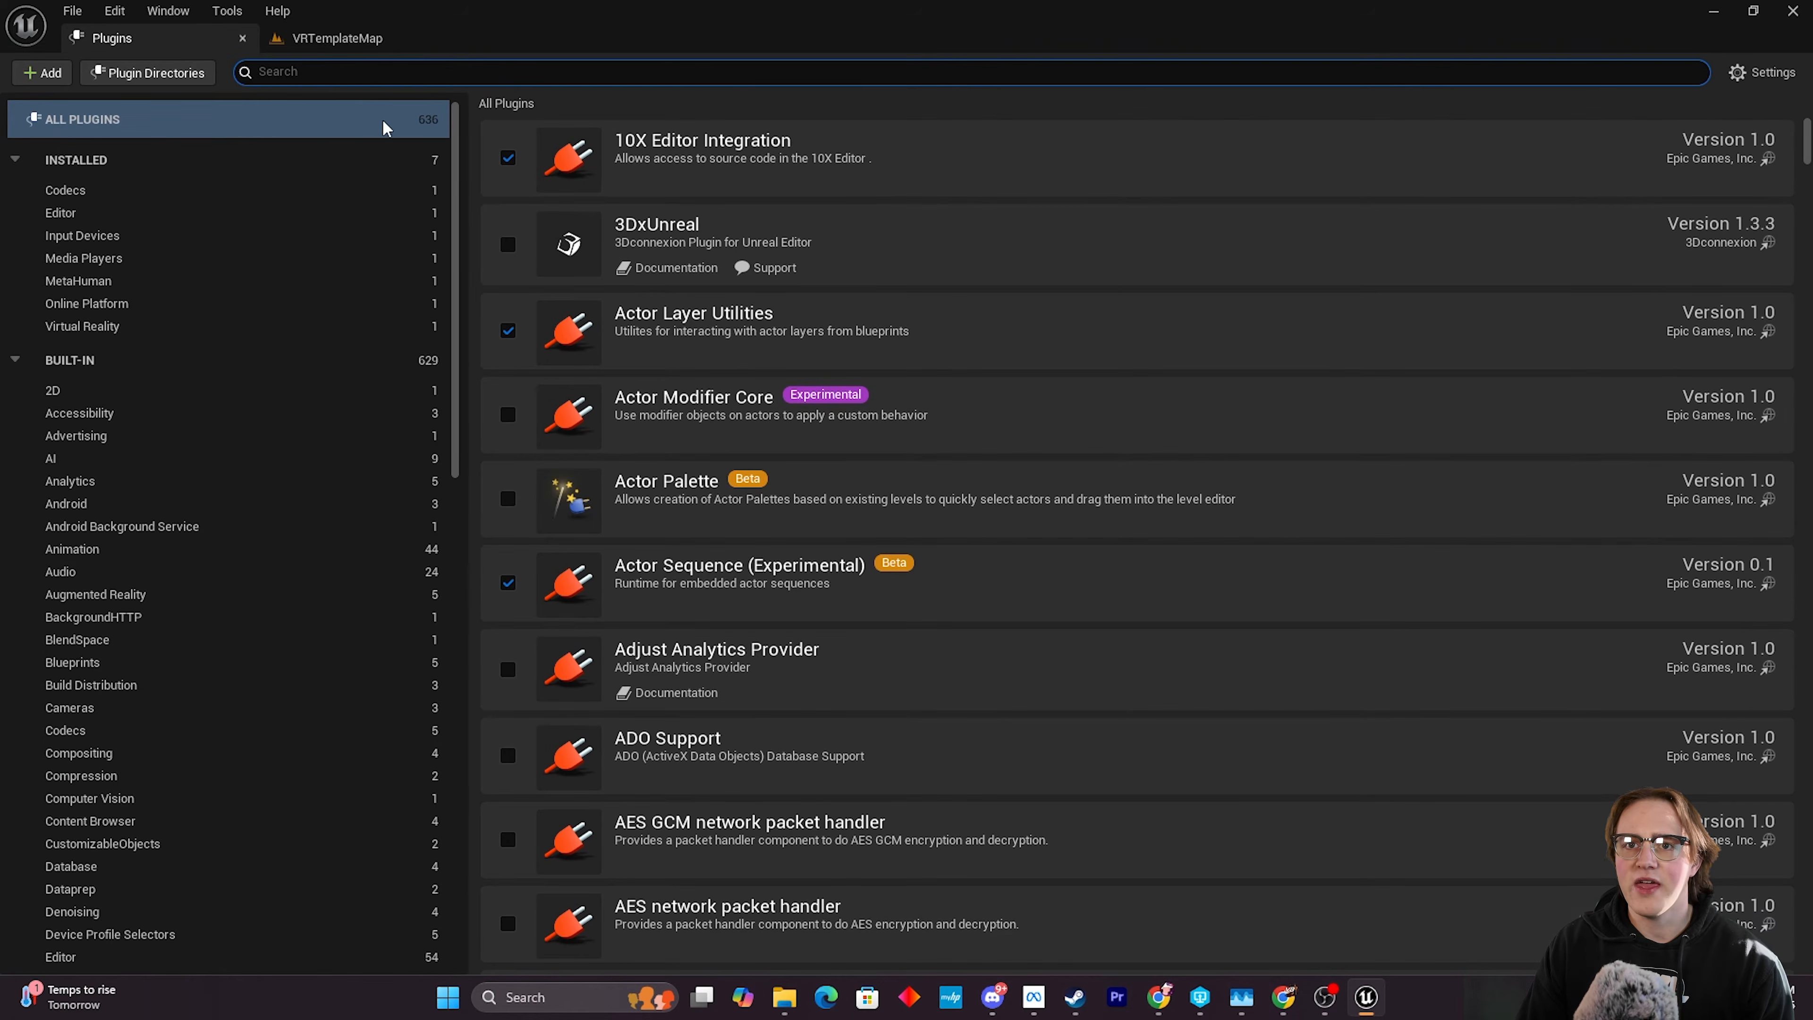
click(337, 38)
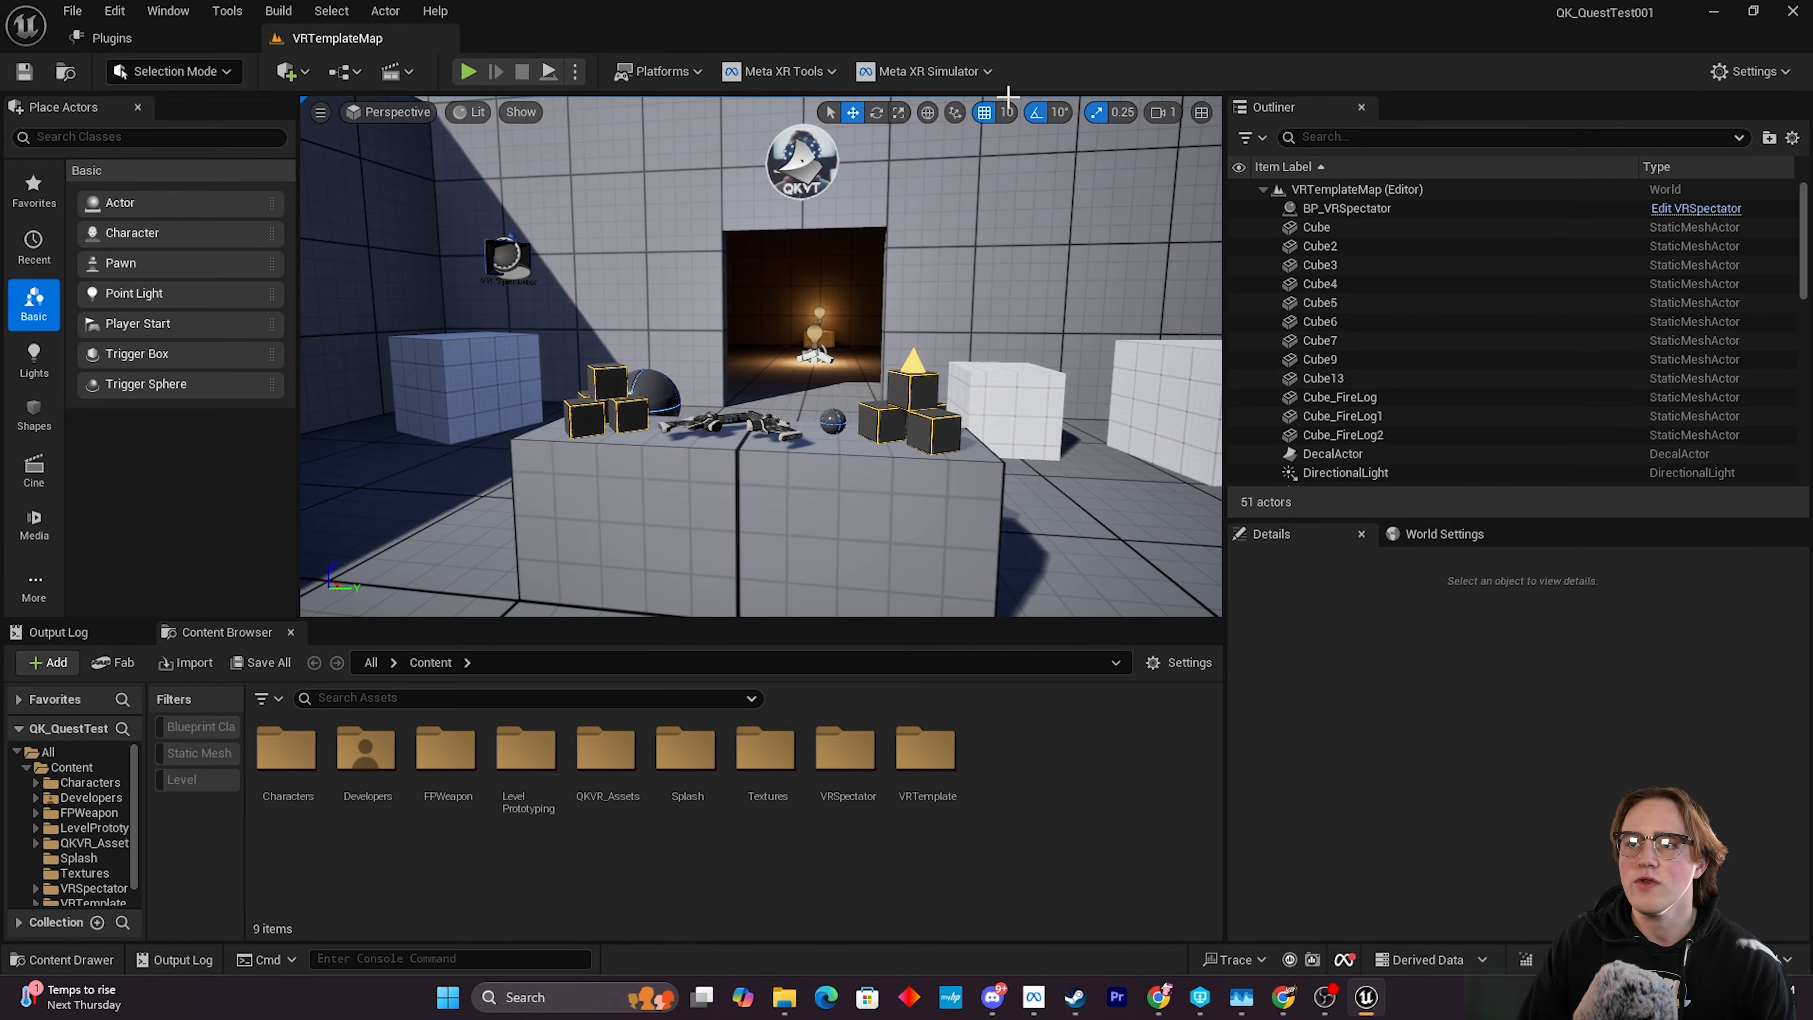
Look over the Meta XR tools, and check the default maps and game mode in the project settings.
click(781, 71)
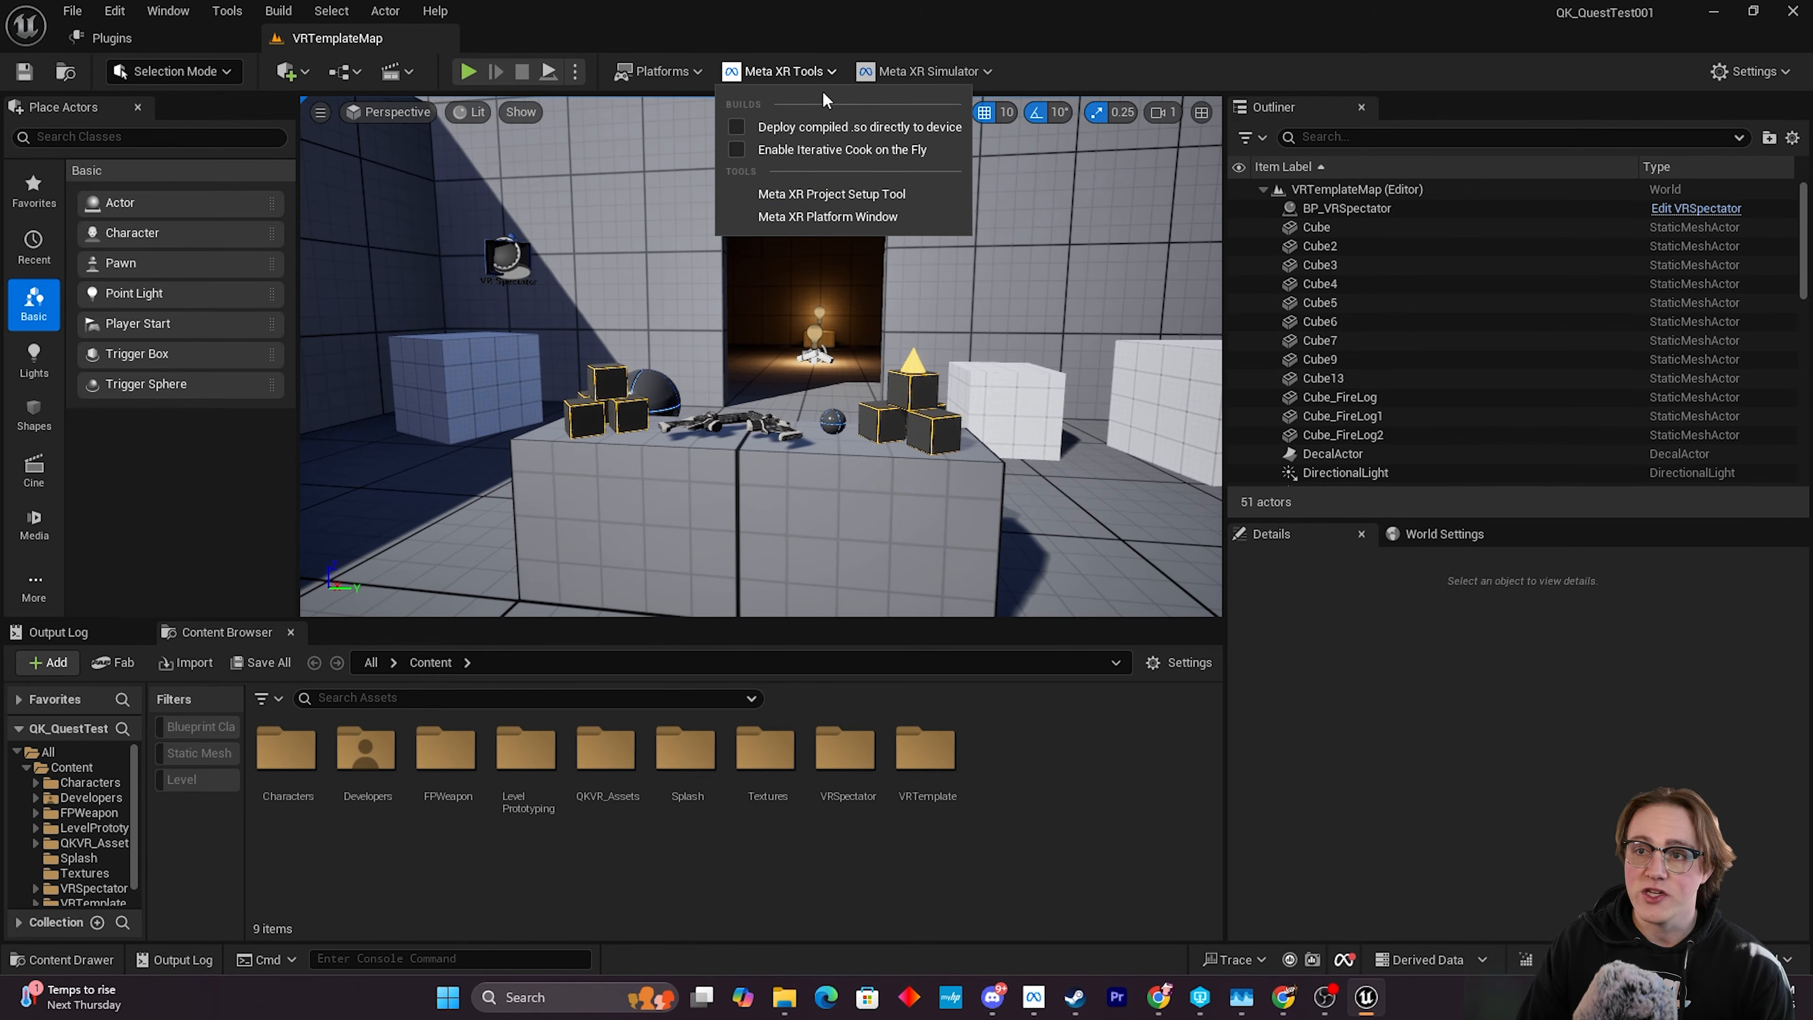
click(816, 13)
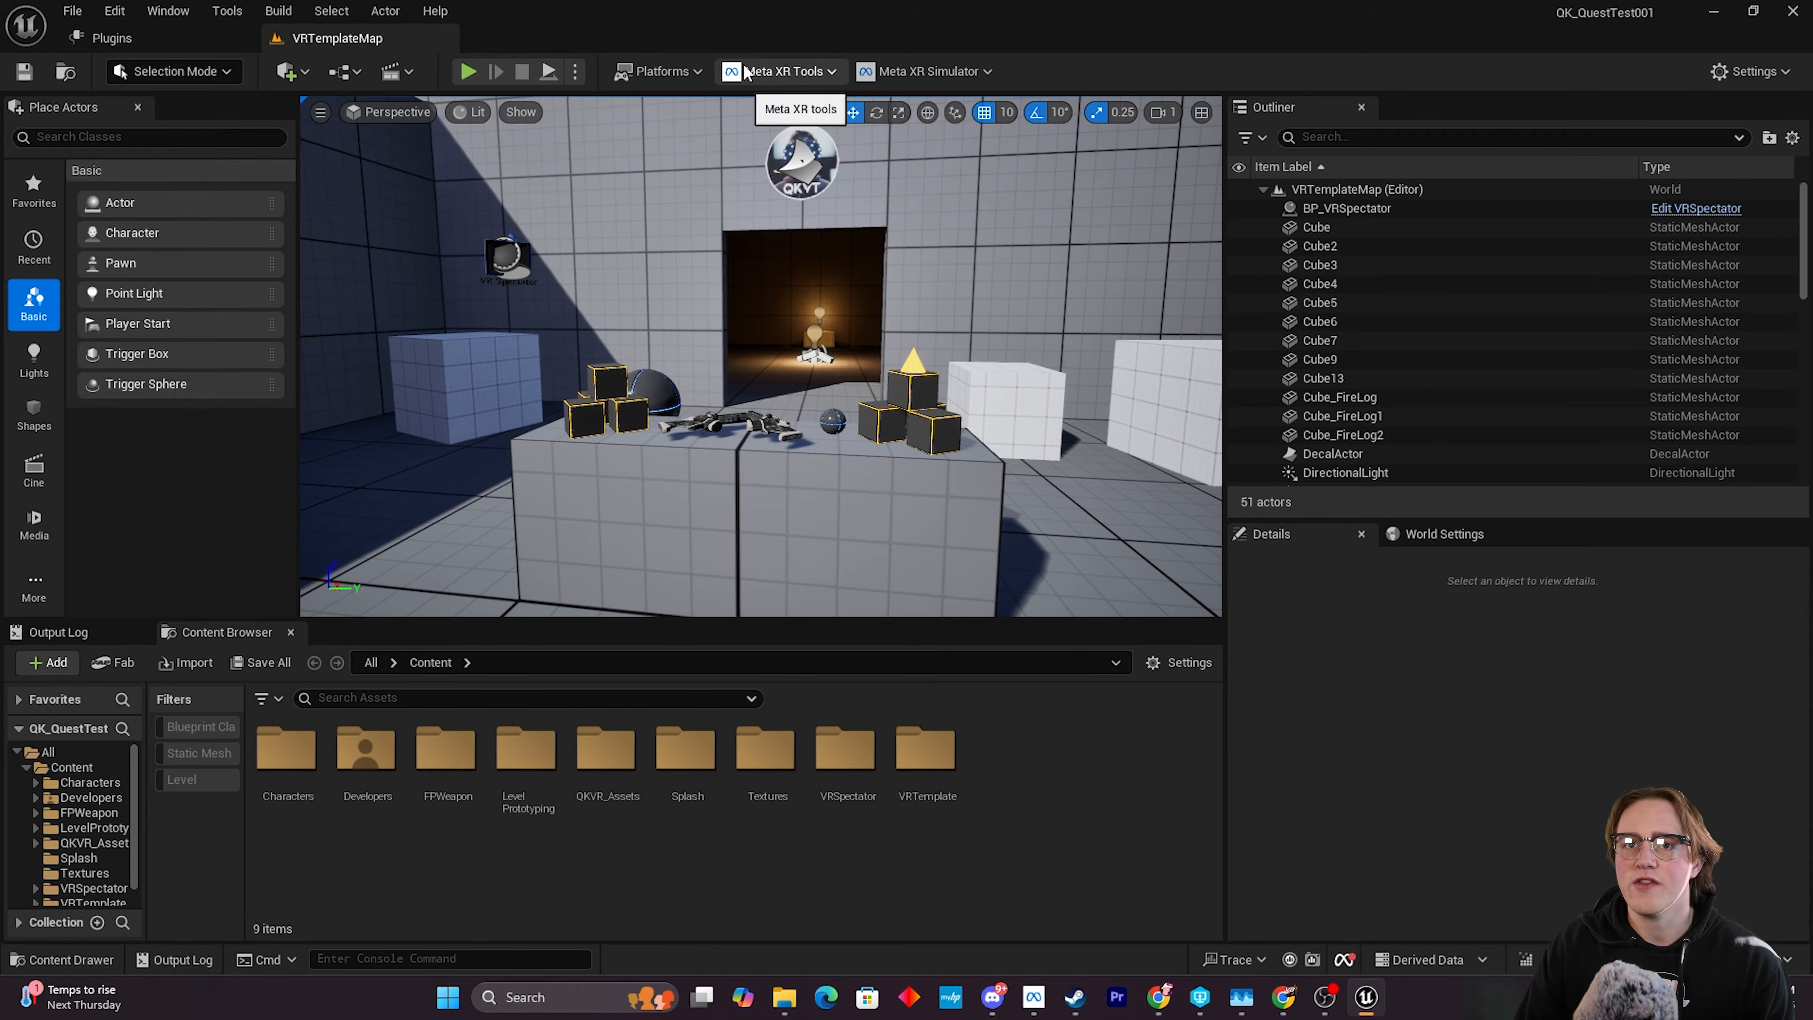
click(114, 11)
click(183, 294)
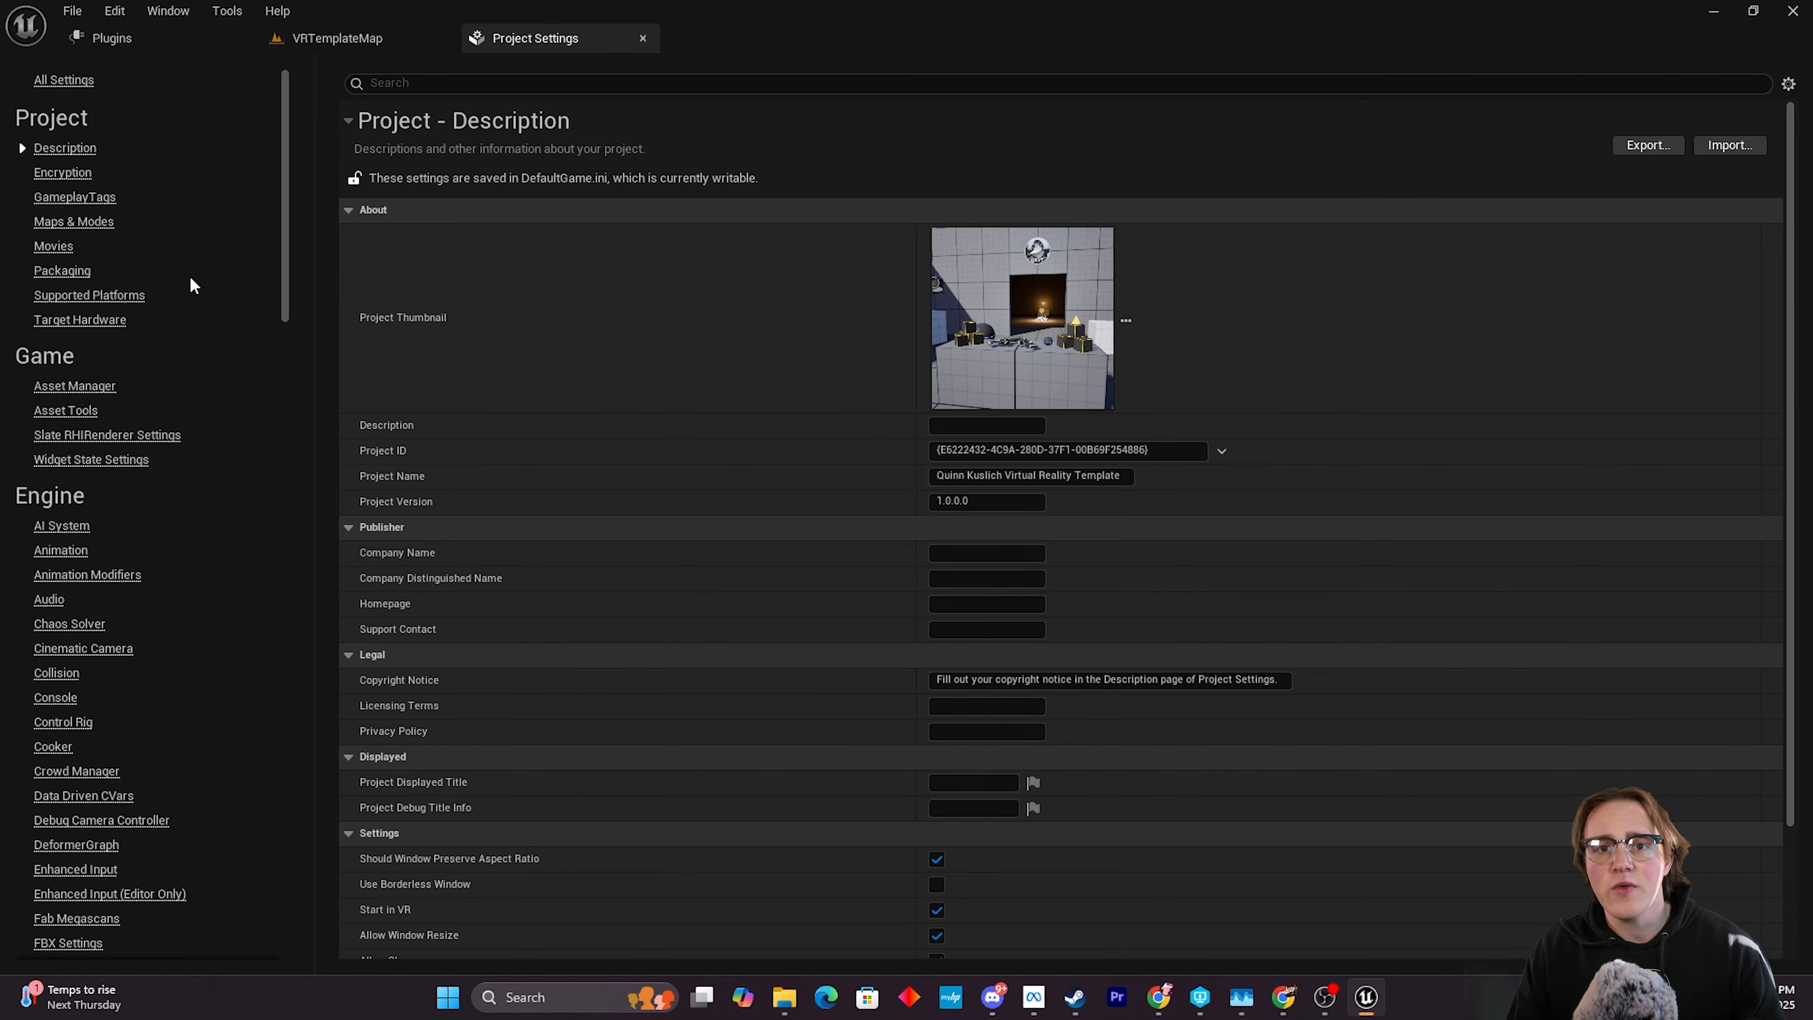
click(74, 222)
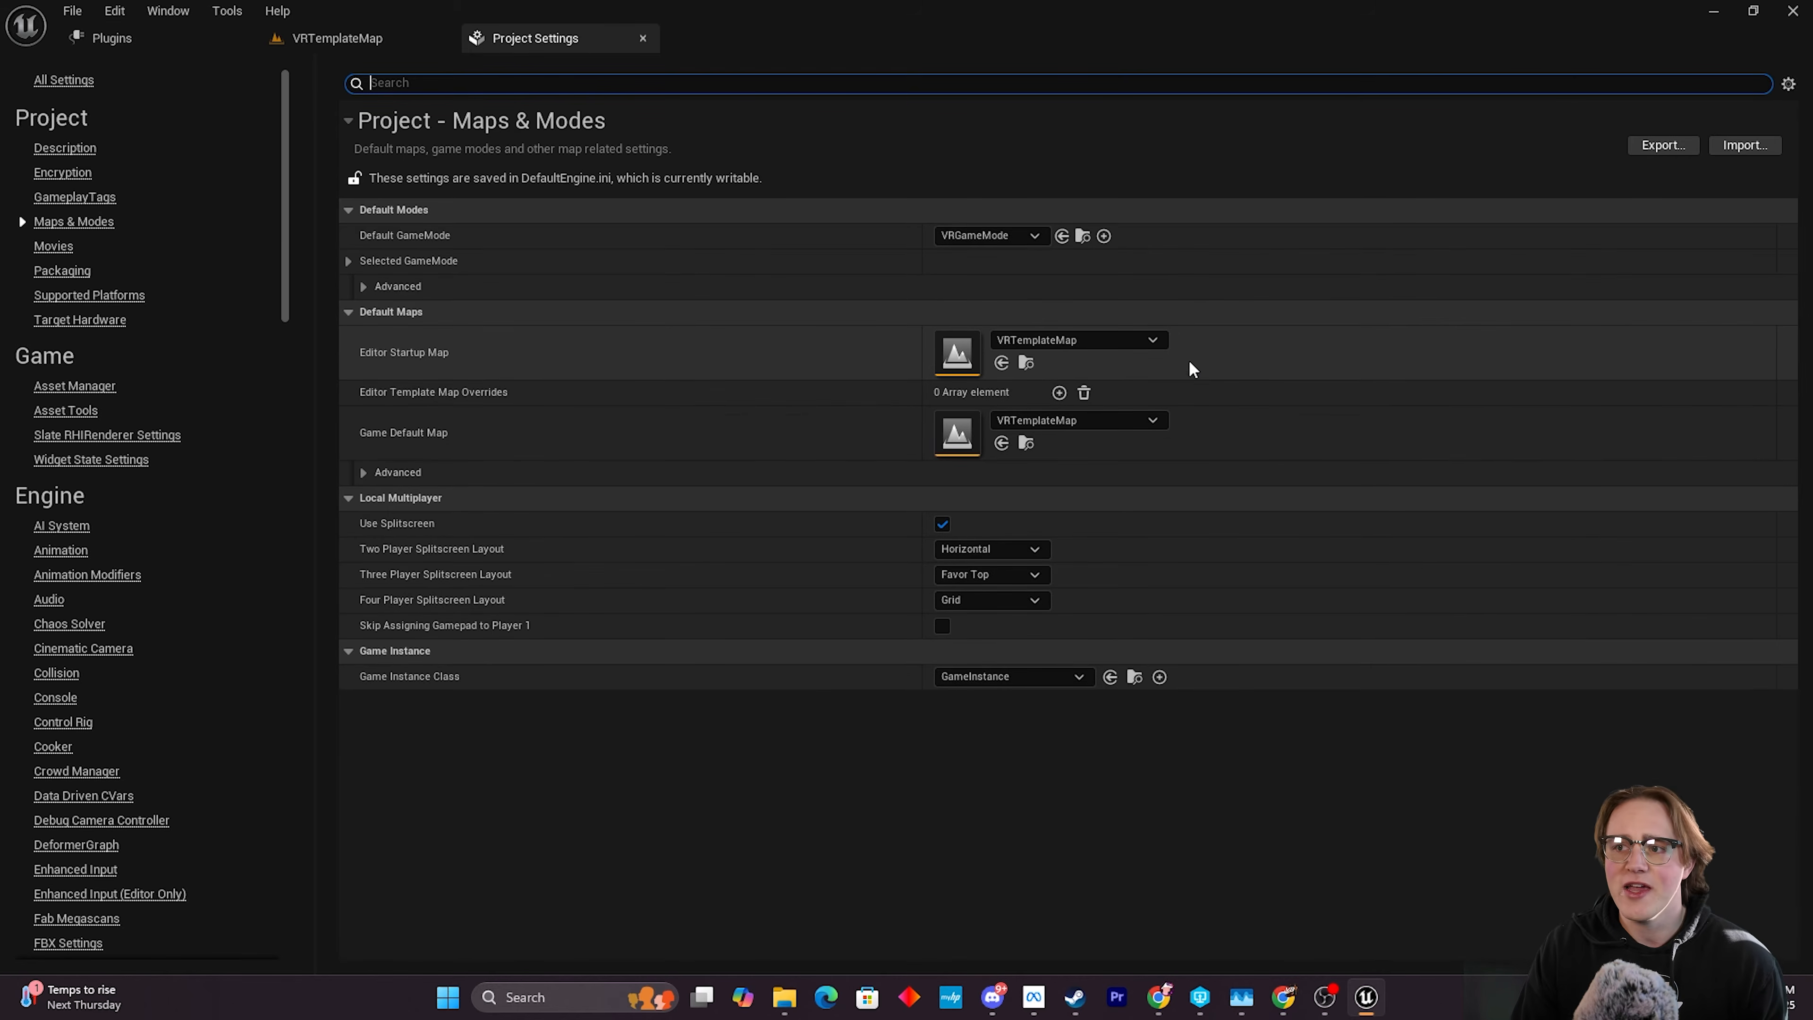
mouse_move(444, 356)
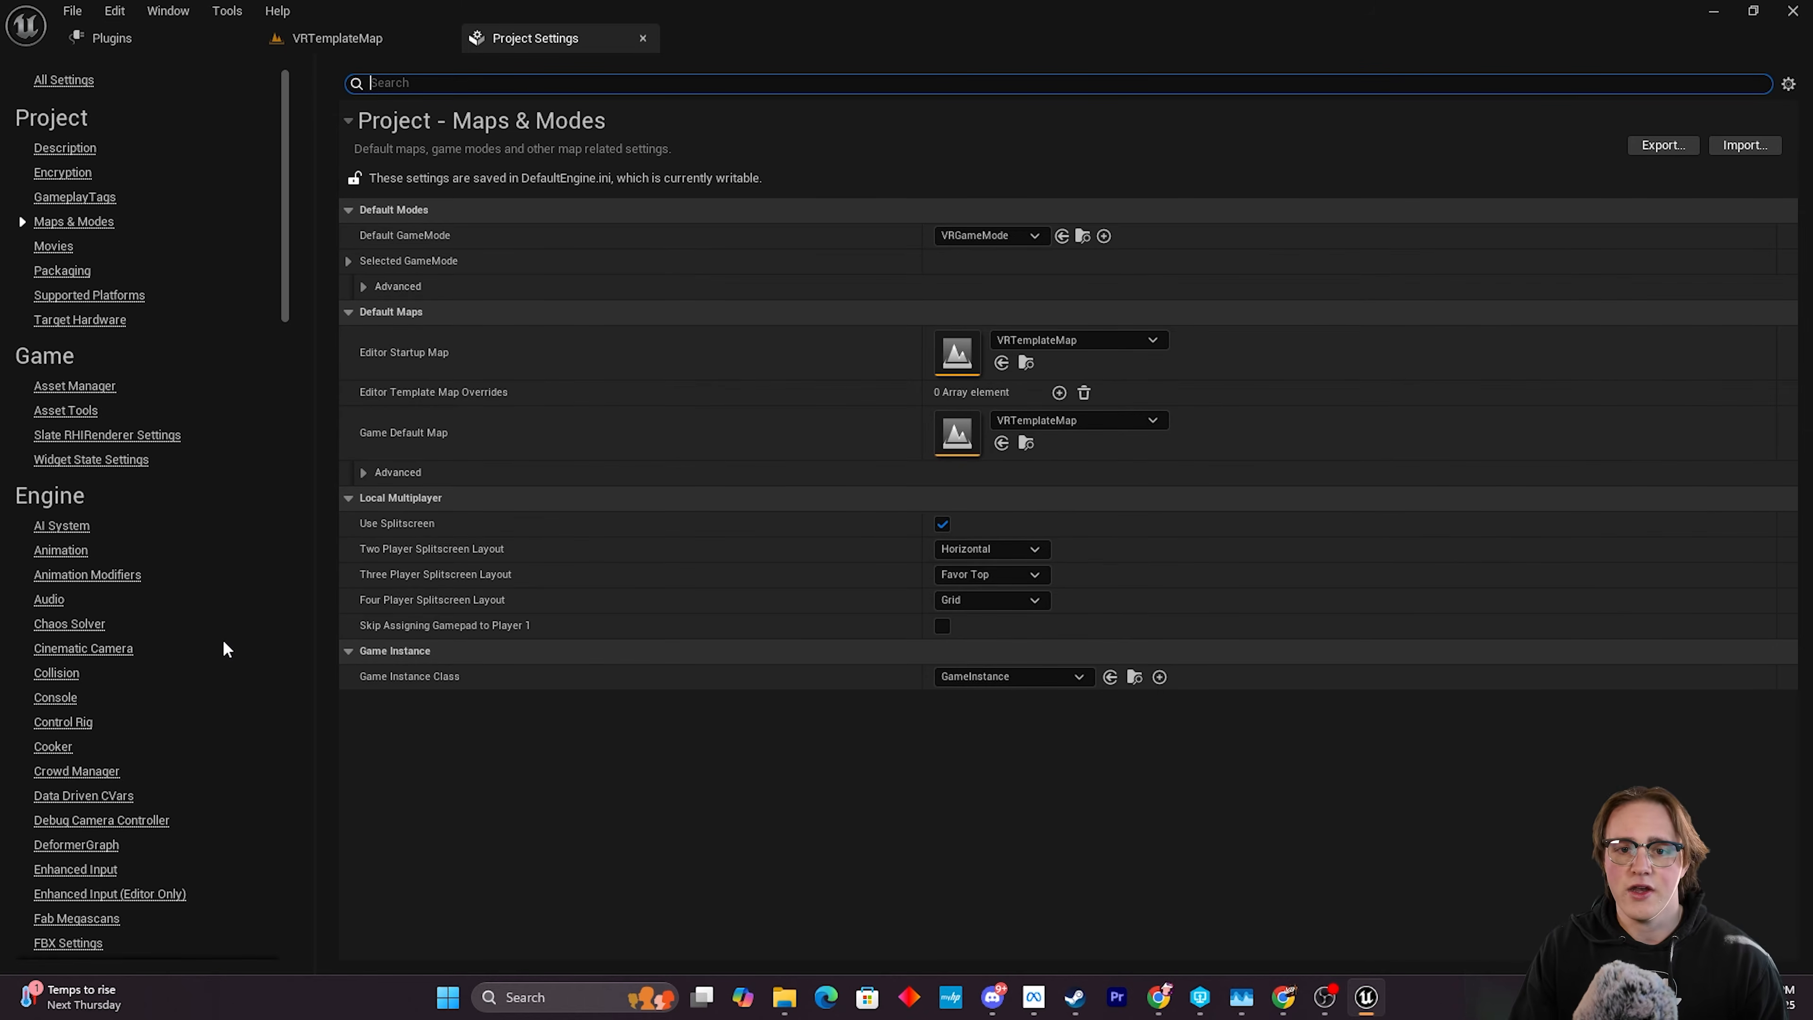
Open the Android platform settings and configure the project for Android.
scroll(224, 649, down, 3)
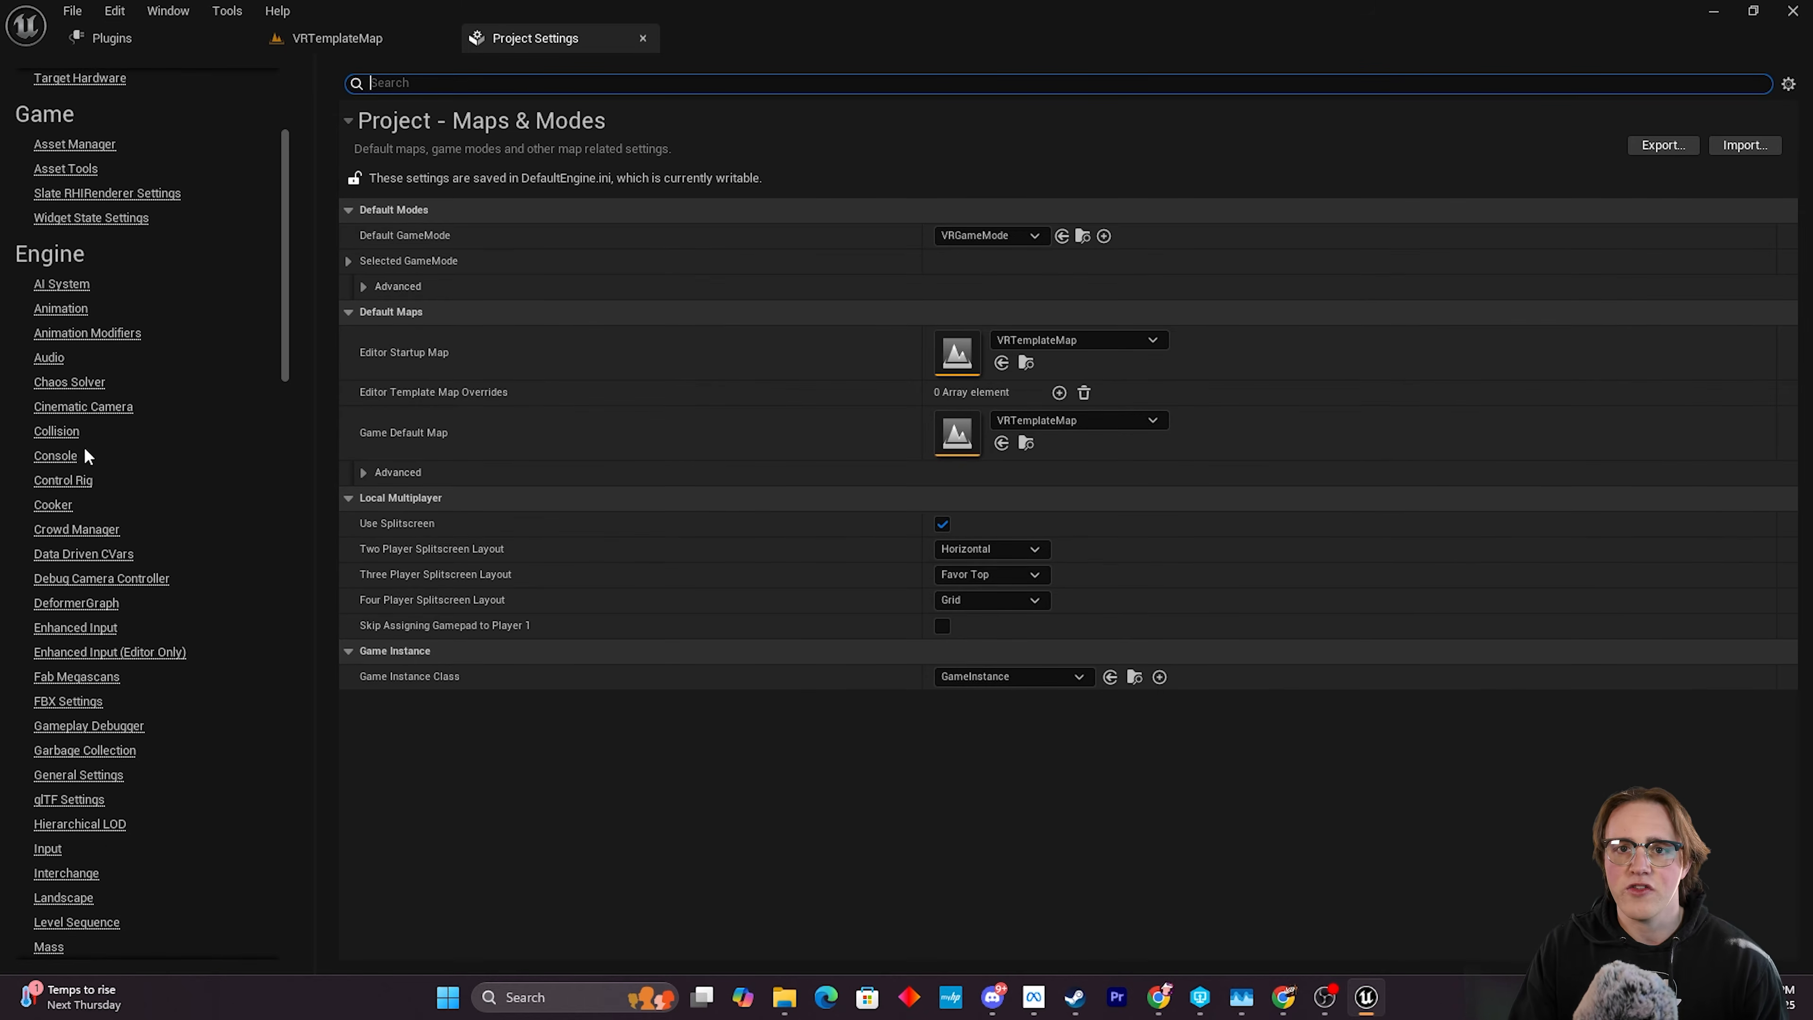
scroll(207, 371, down, 12)
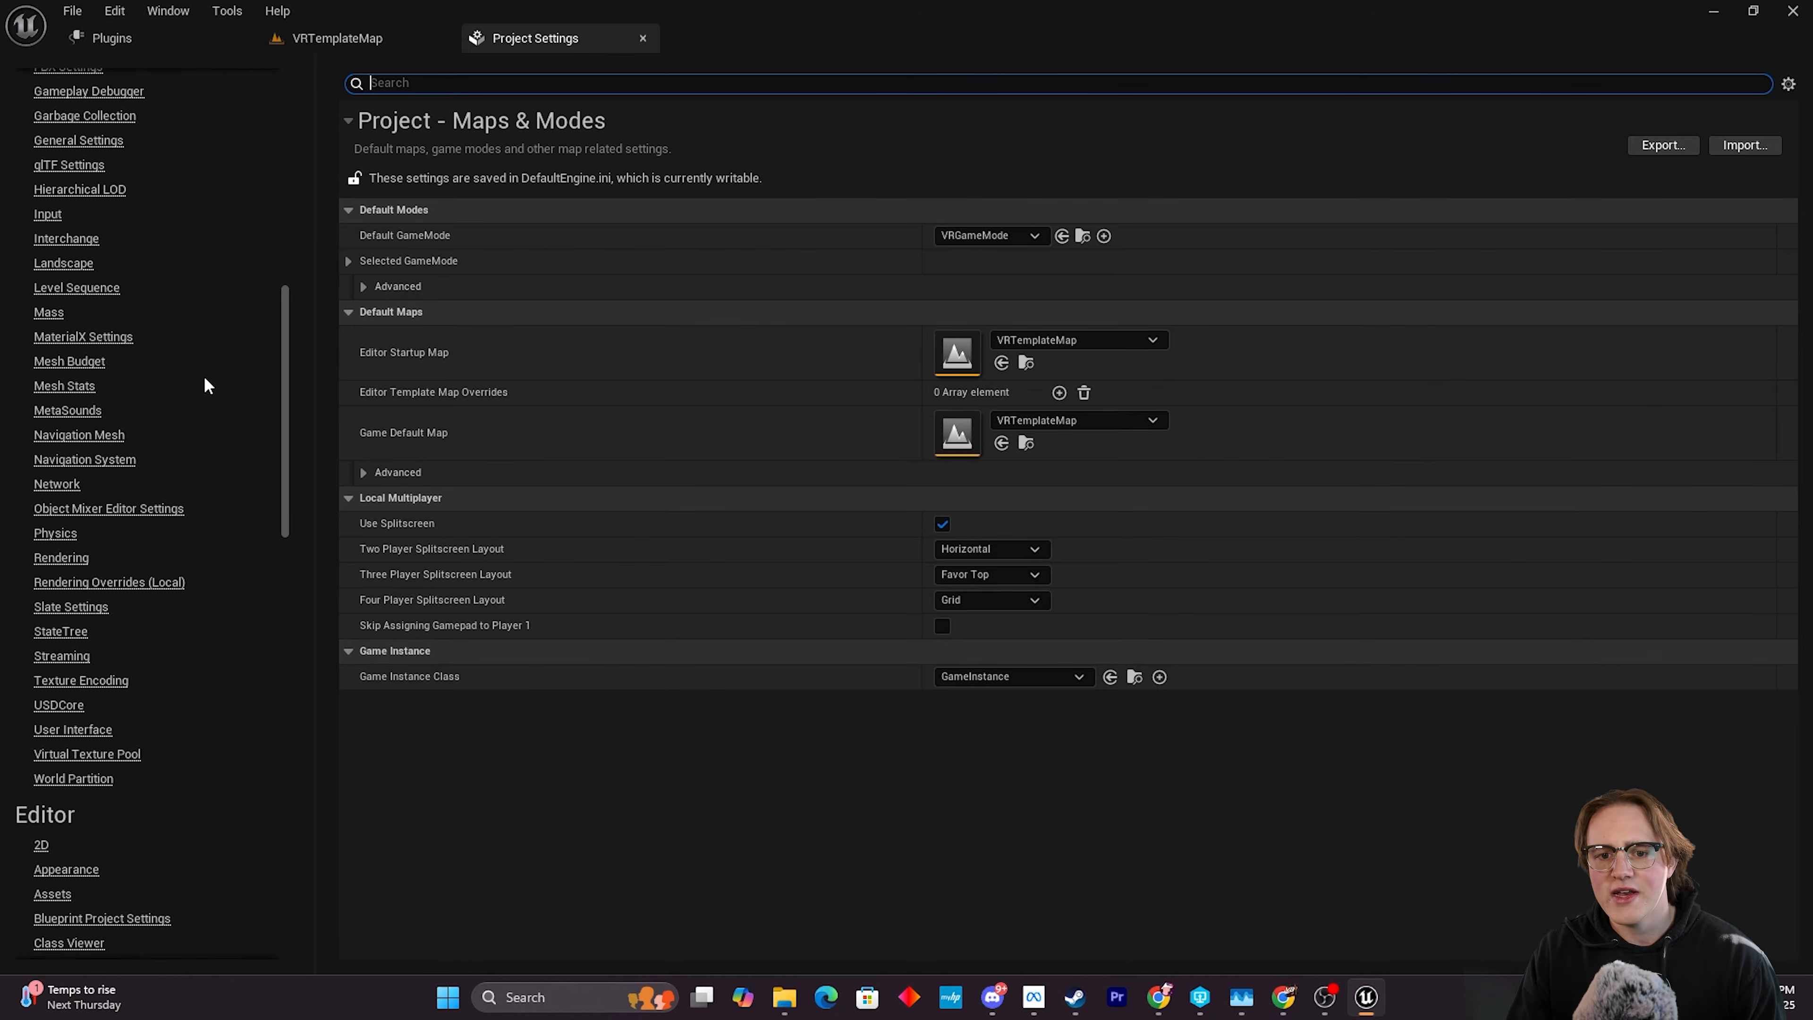
scroll(204, 384, down, 9)
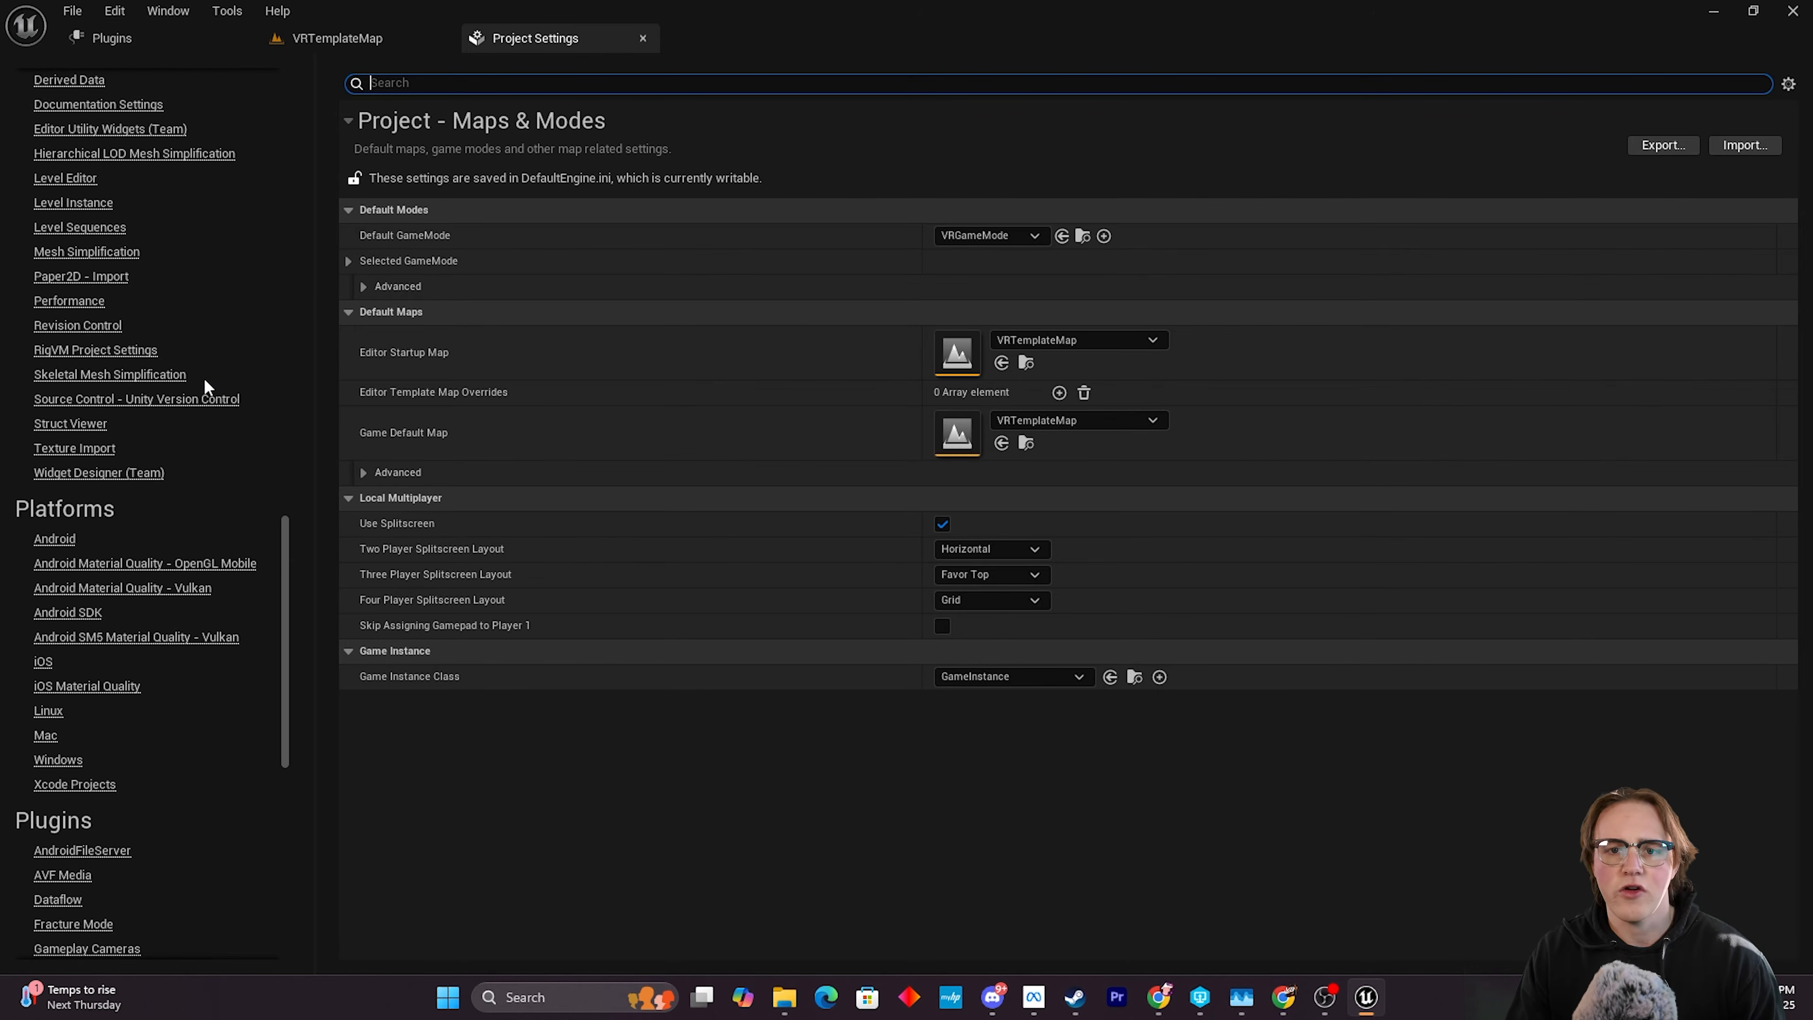
click(56, 482)
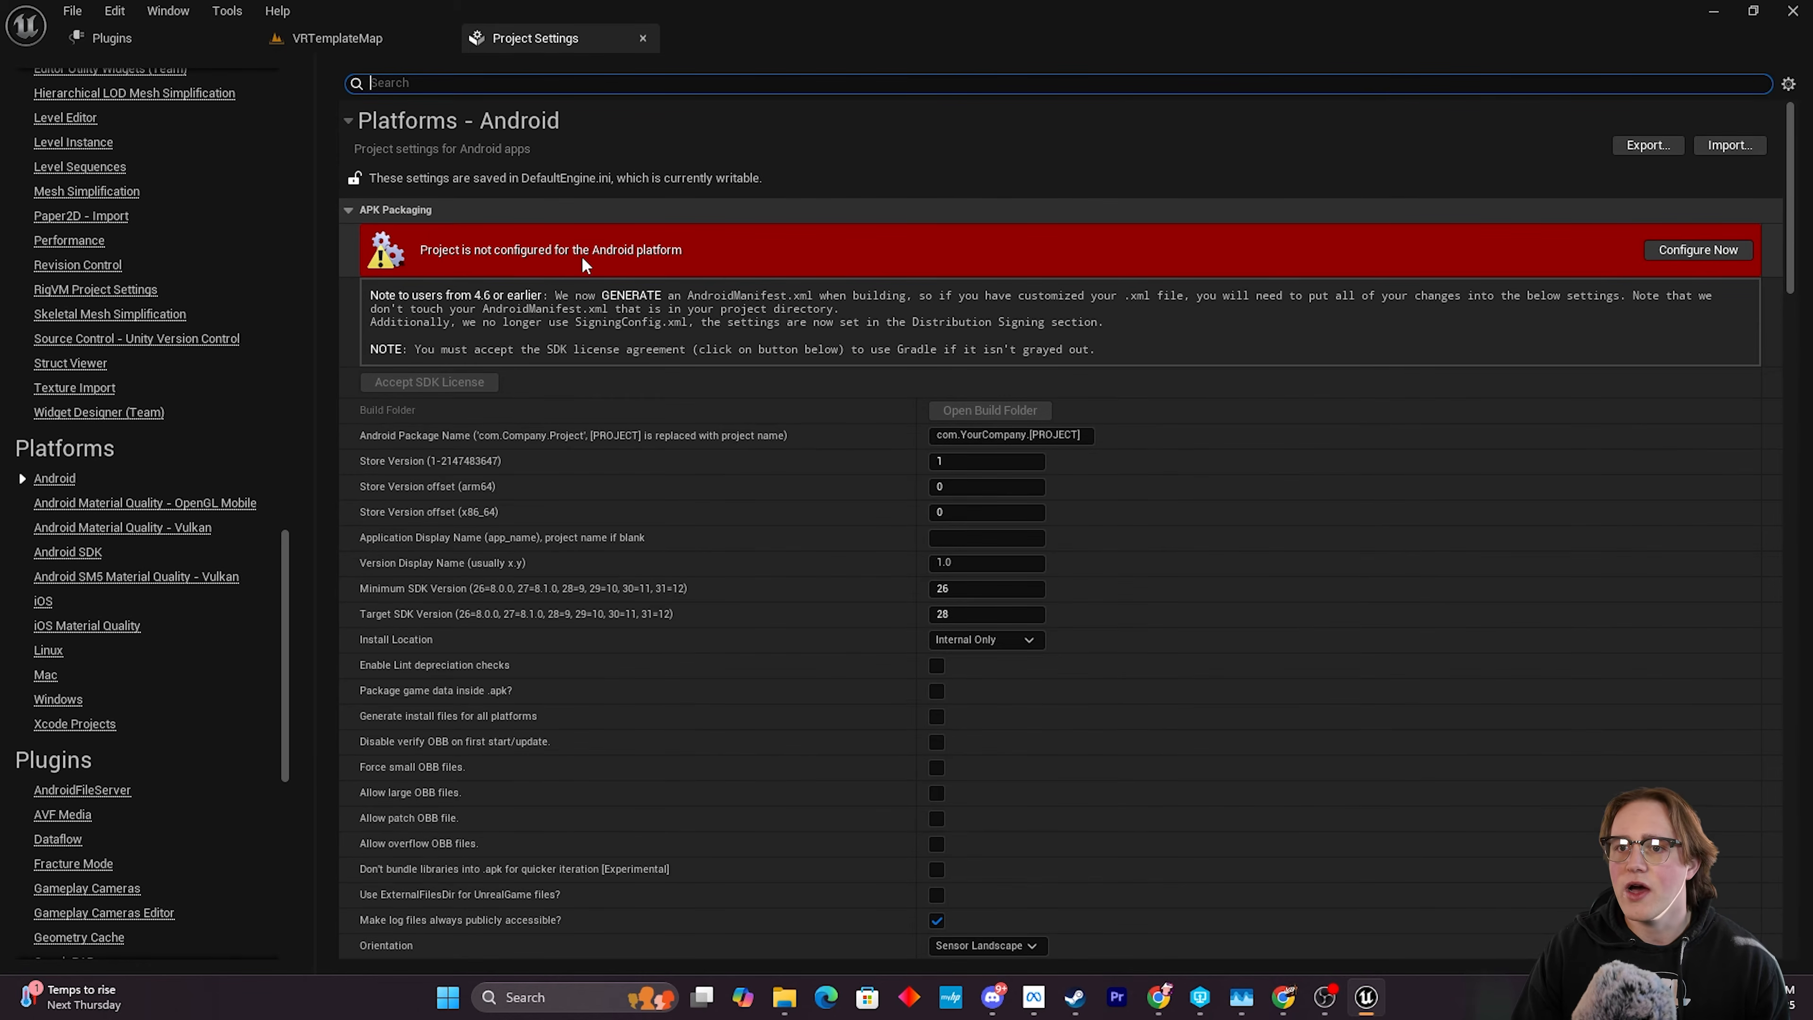
click(1669, 246)
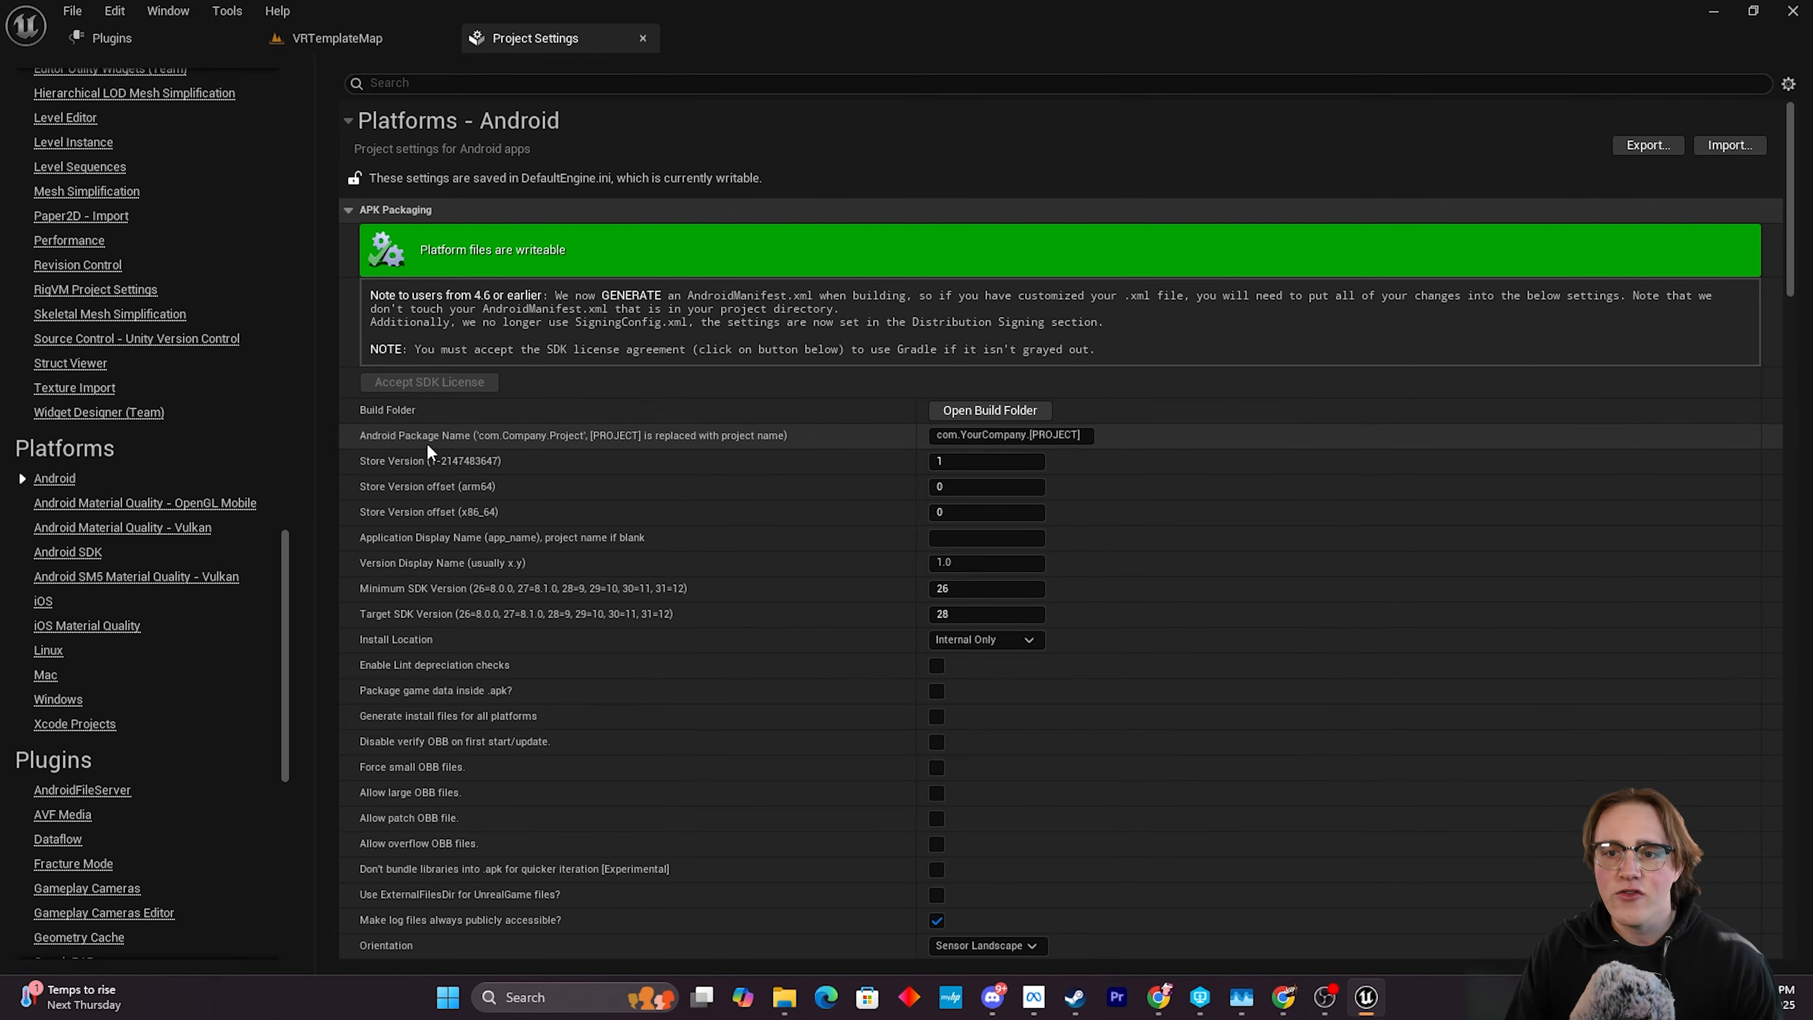
Set the Android package name to com.QKYT.QuestTest001.
mouse_move(570, 440)
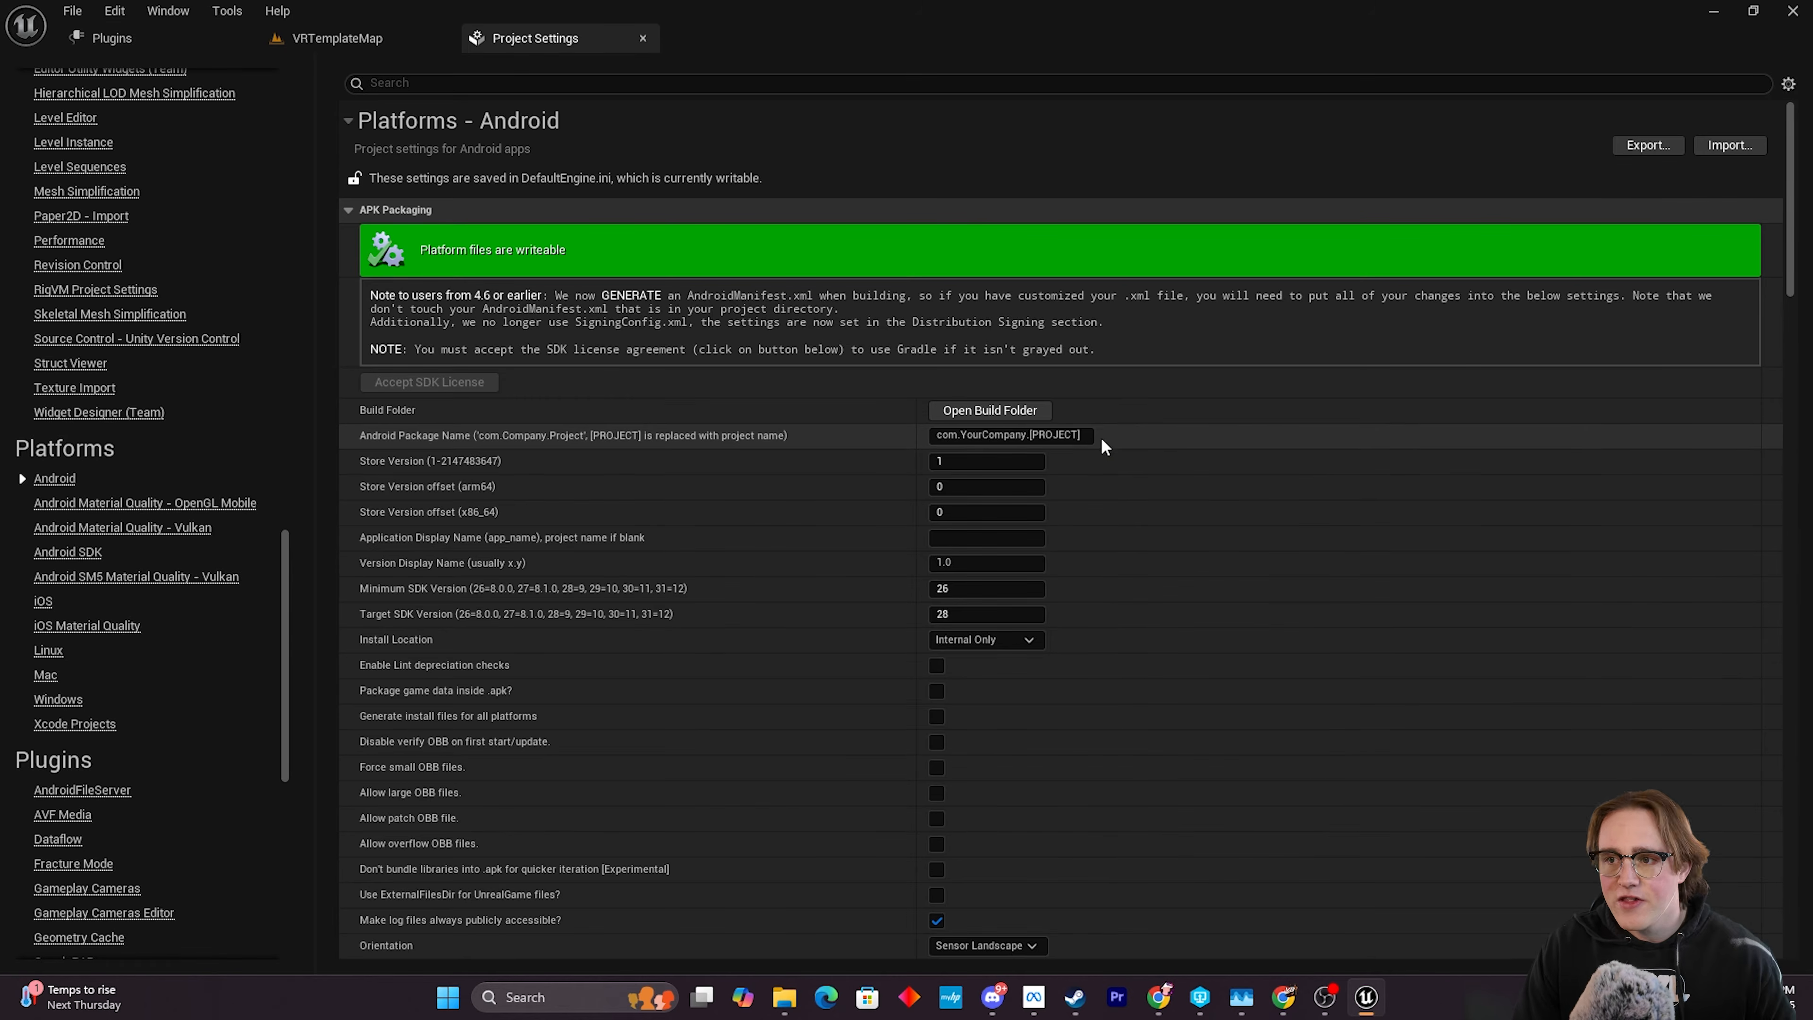
click(1039, 436)
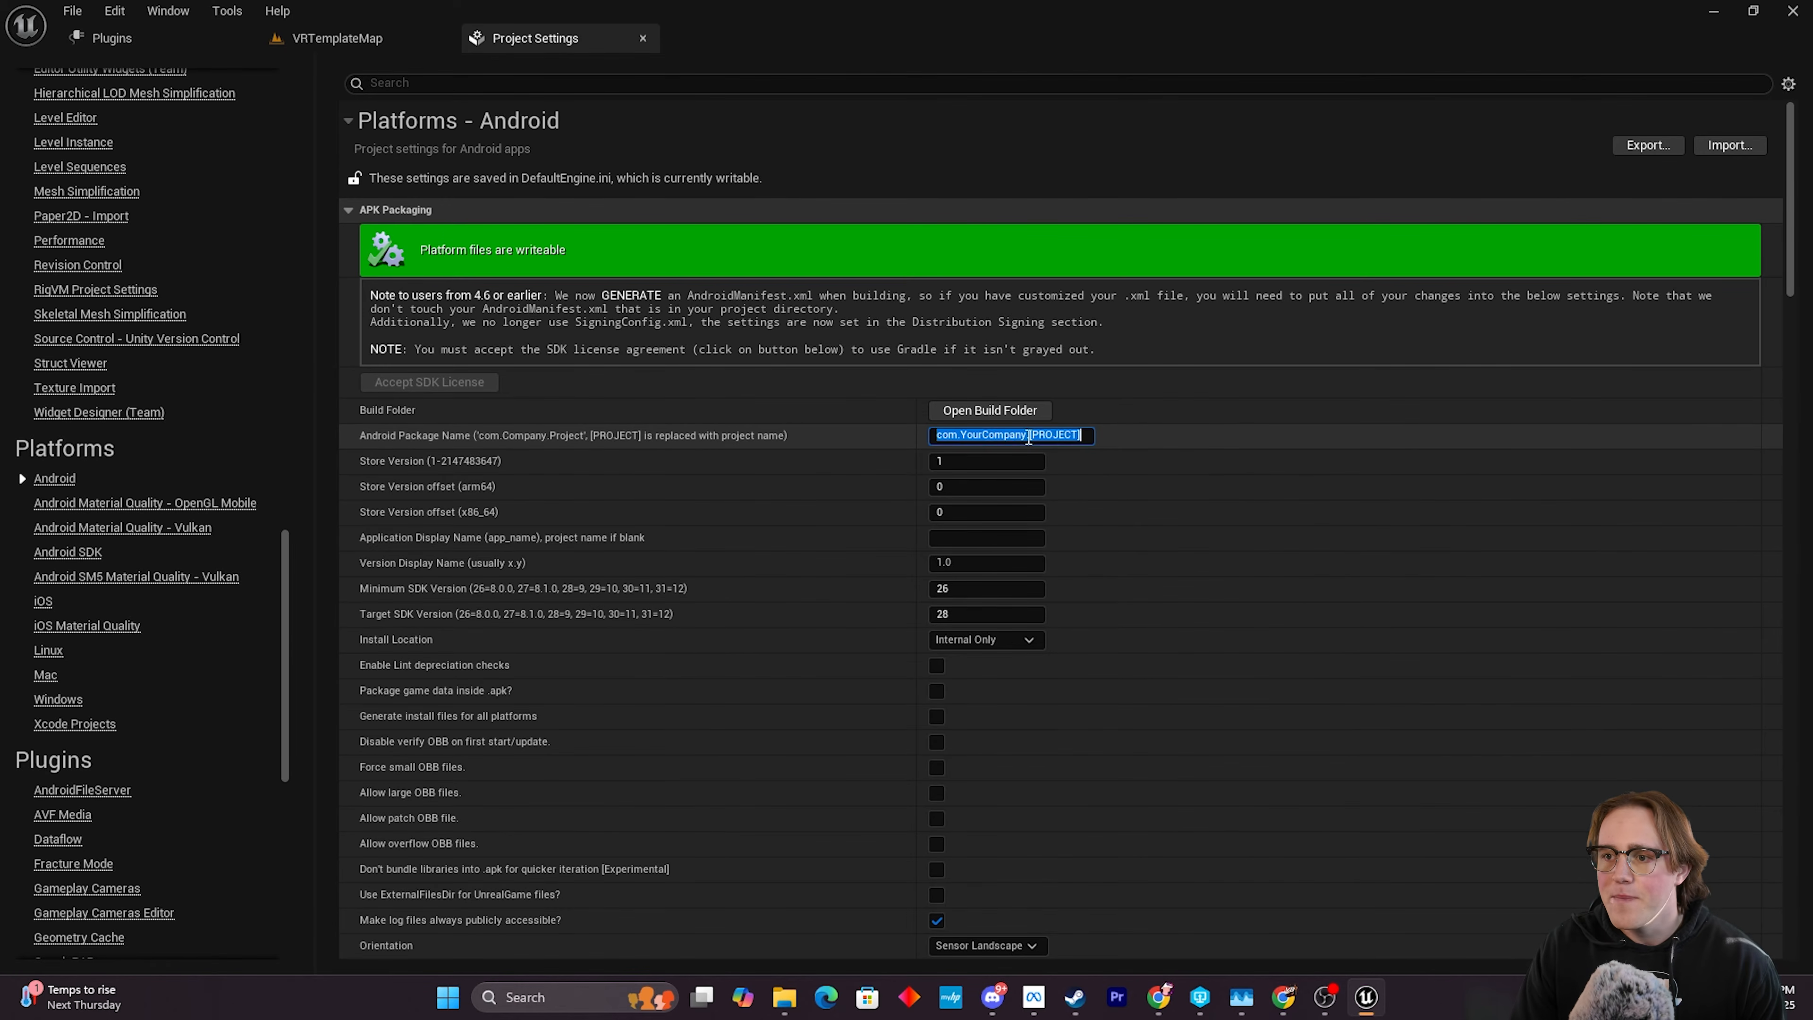
click(1027, 436)
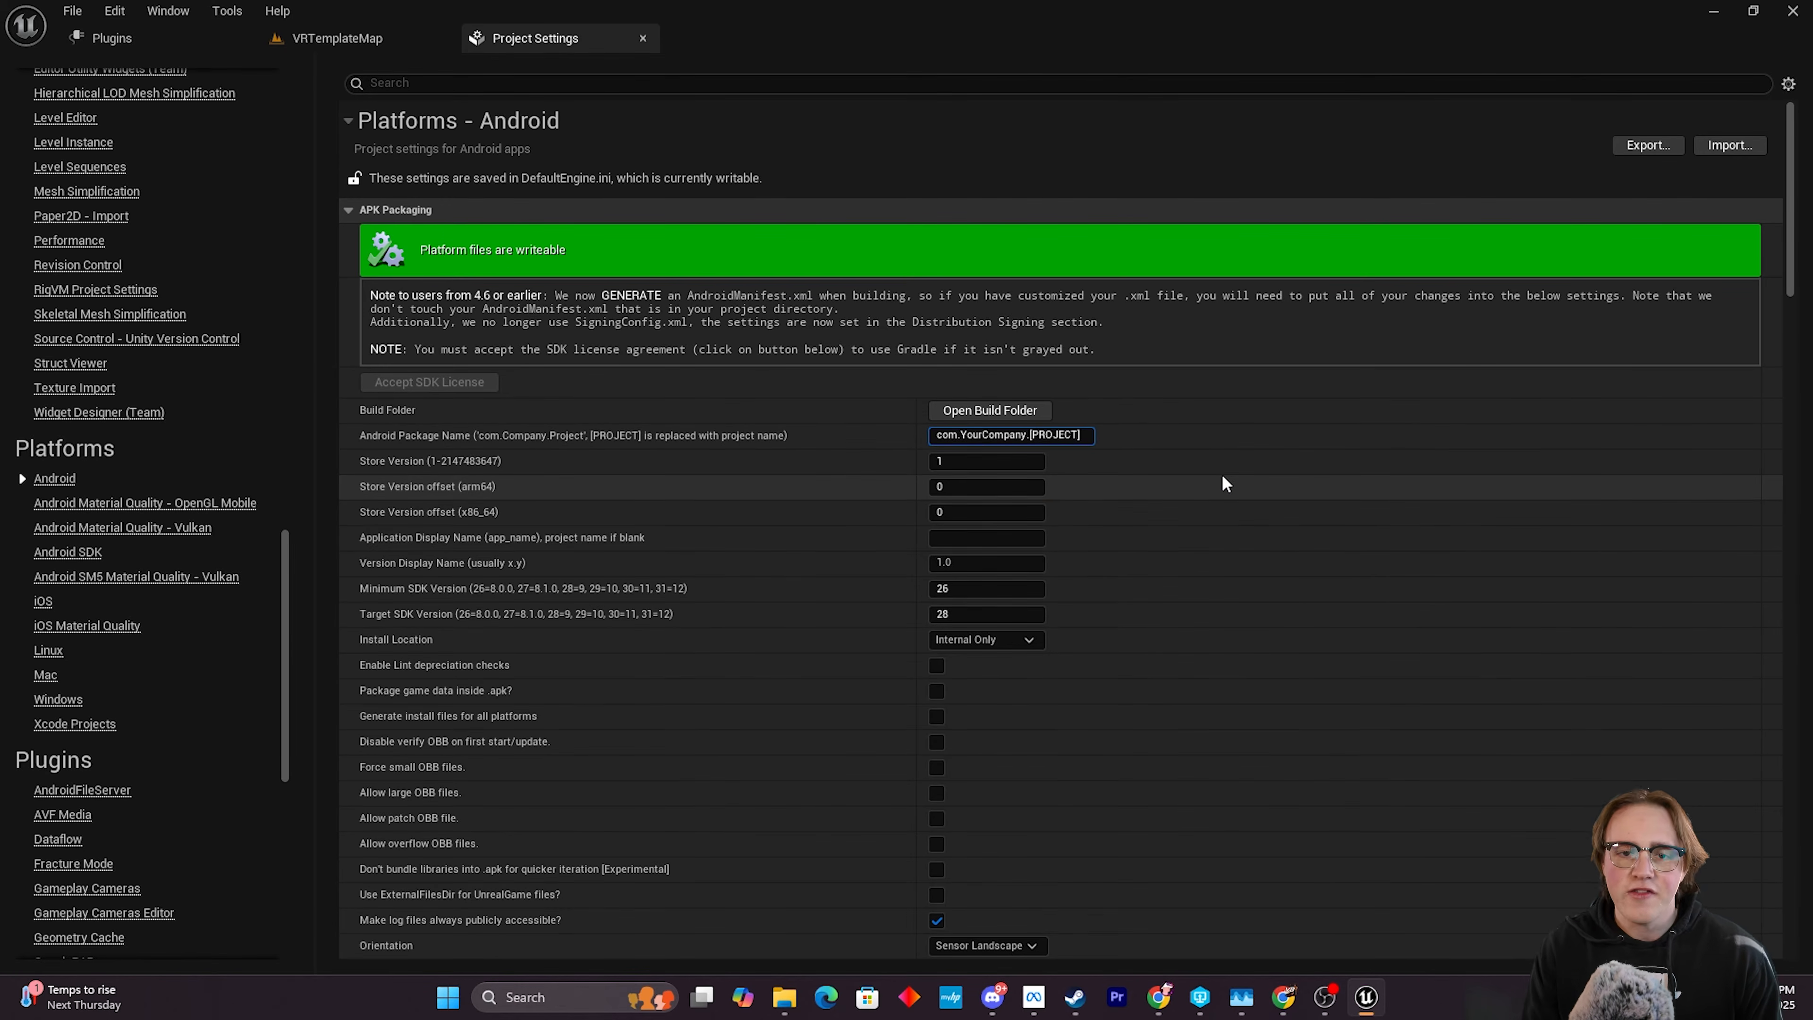
key(BackSpace)
key(BackSpace)
key(BackSpace)
key(BackSpace)
key(BackSpace)
key(BackSpace)
key(BackSpace)
key(BackSpace)
key(BackSpace)
key(BackSpace)
key(BackSpace)
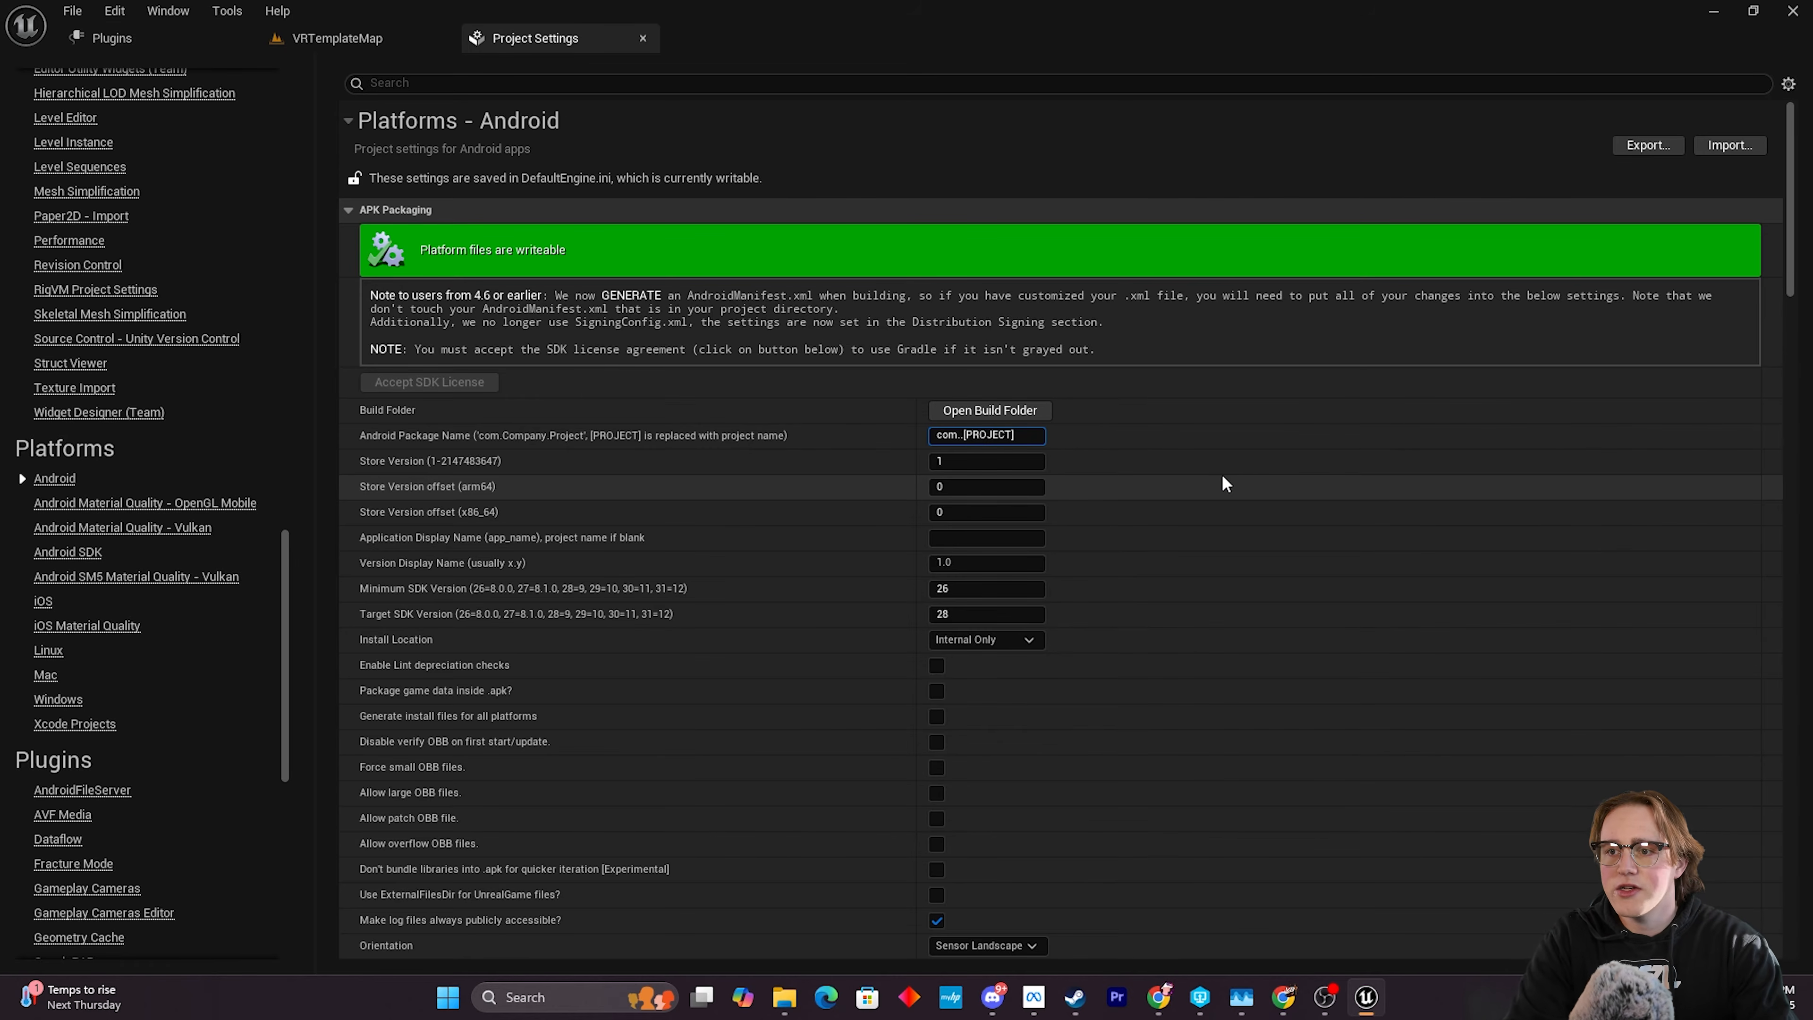
text(QKYT)
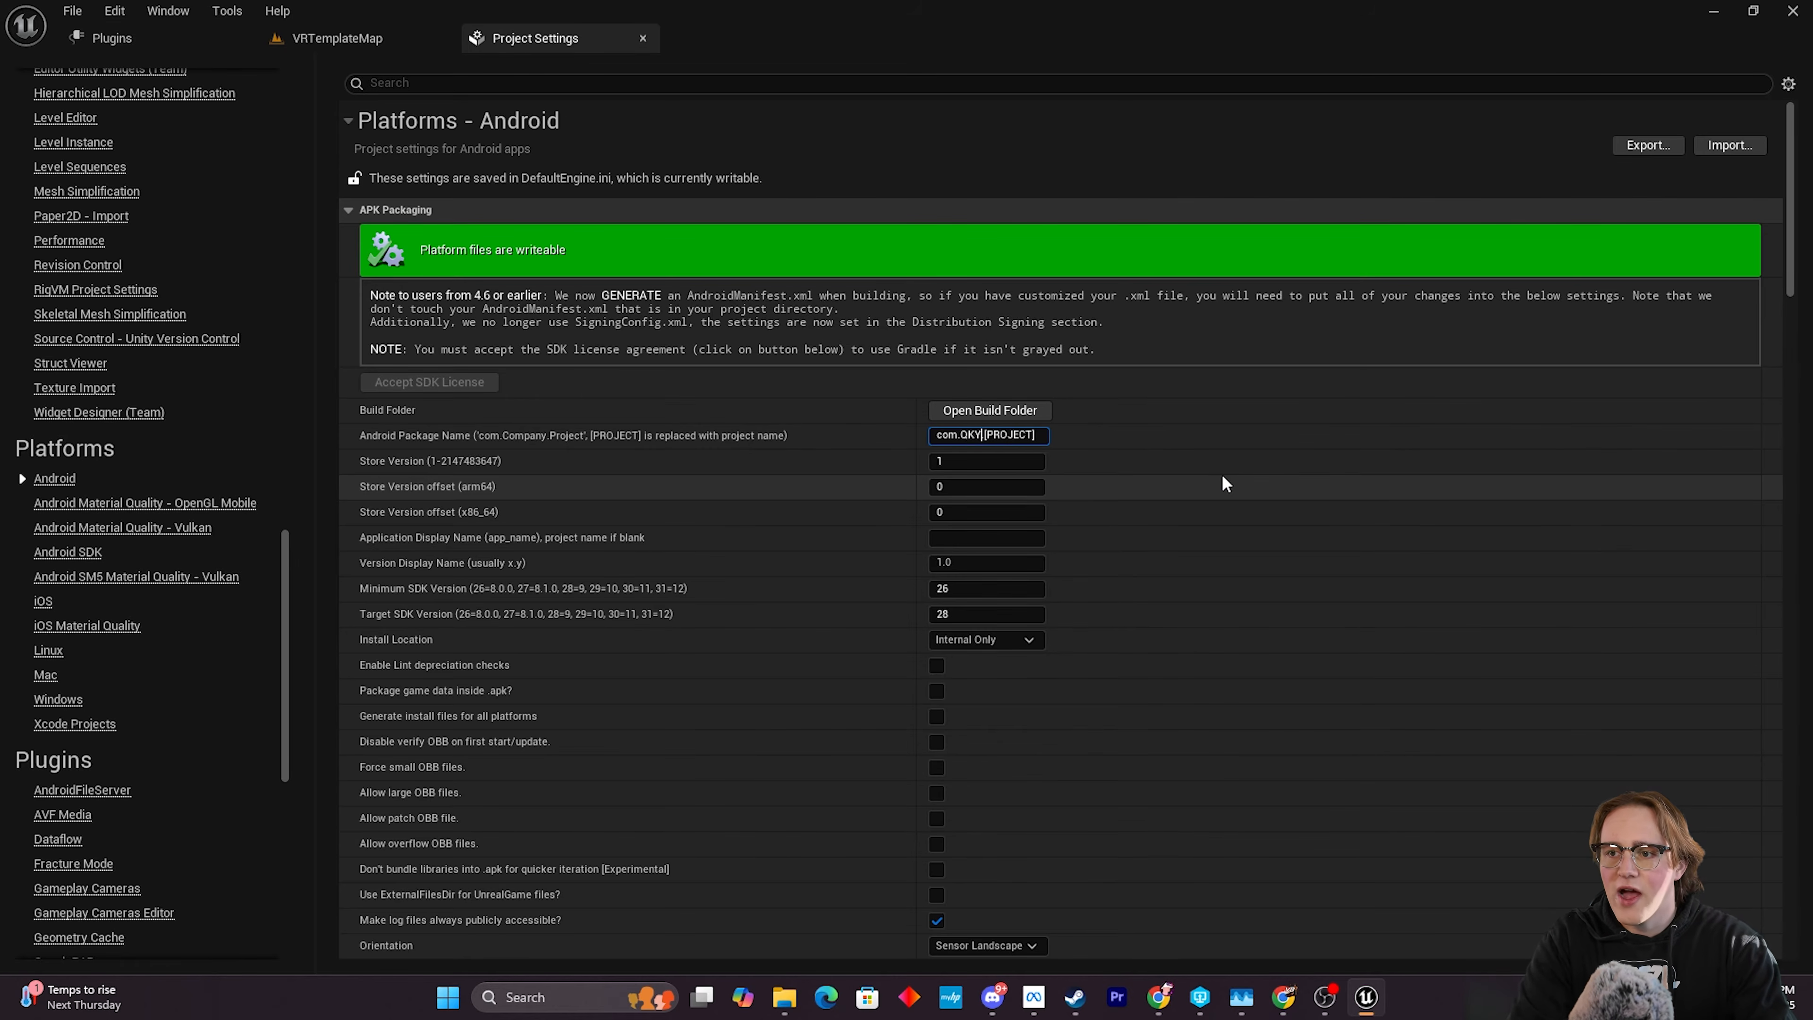
key(Right)
key(Right)
key(Right)
key(Right)
key(Right)
key(Right)
key(BackSpace)
key(BackSpace)
key(BackSpace)
key(BackSpace)
key(BackSpace)
key(BackSpace)
key(BackSpace)
key(BackSpace)
key(BackSpace)
key(BackSpace)
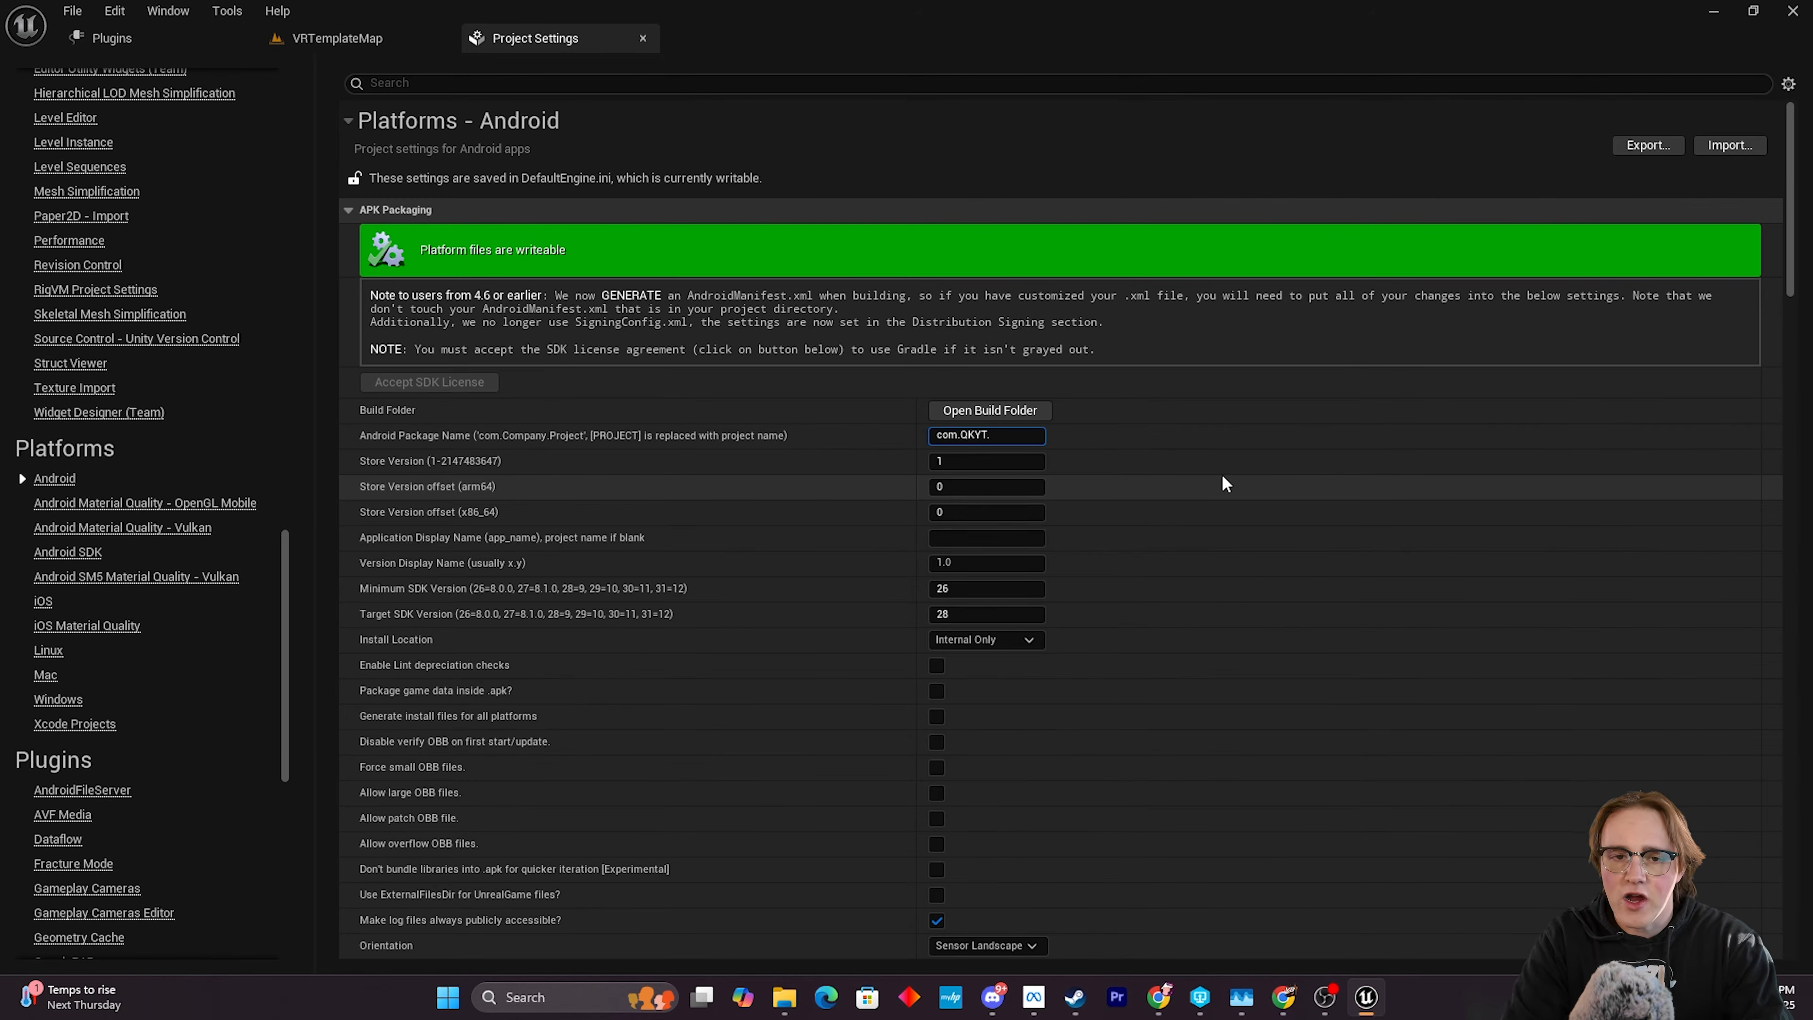
text(.Ques)
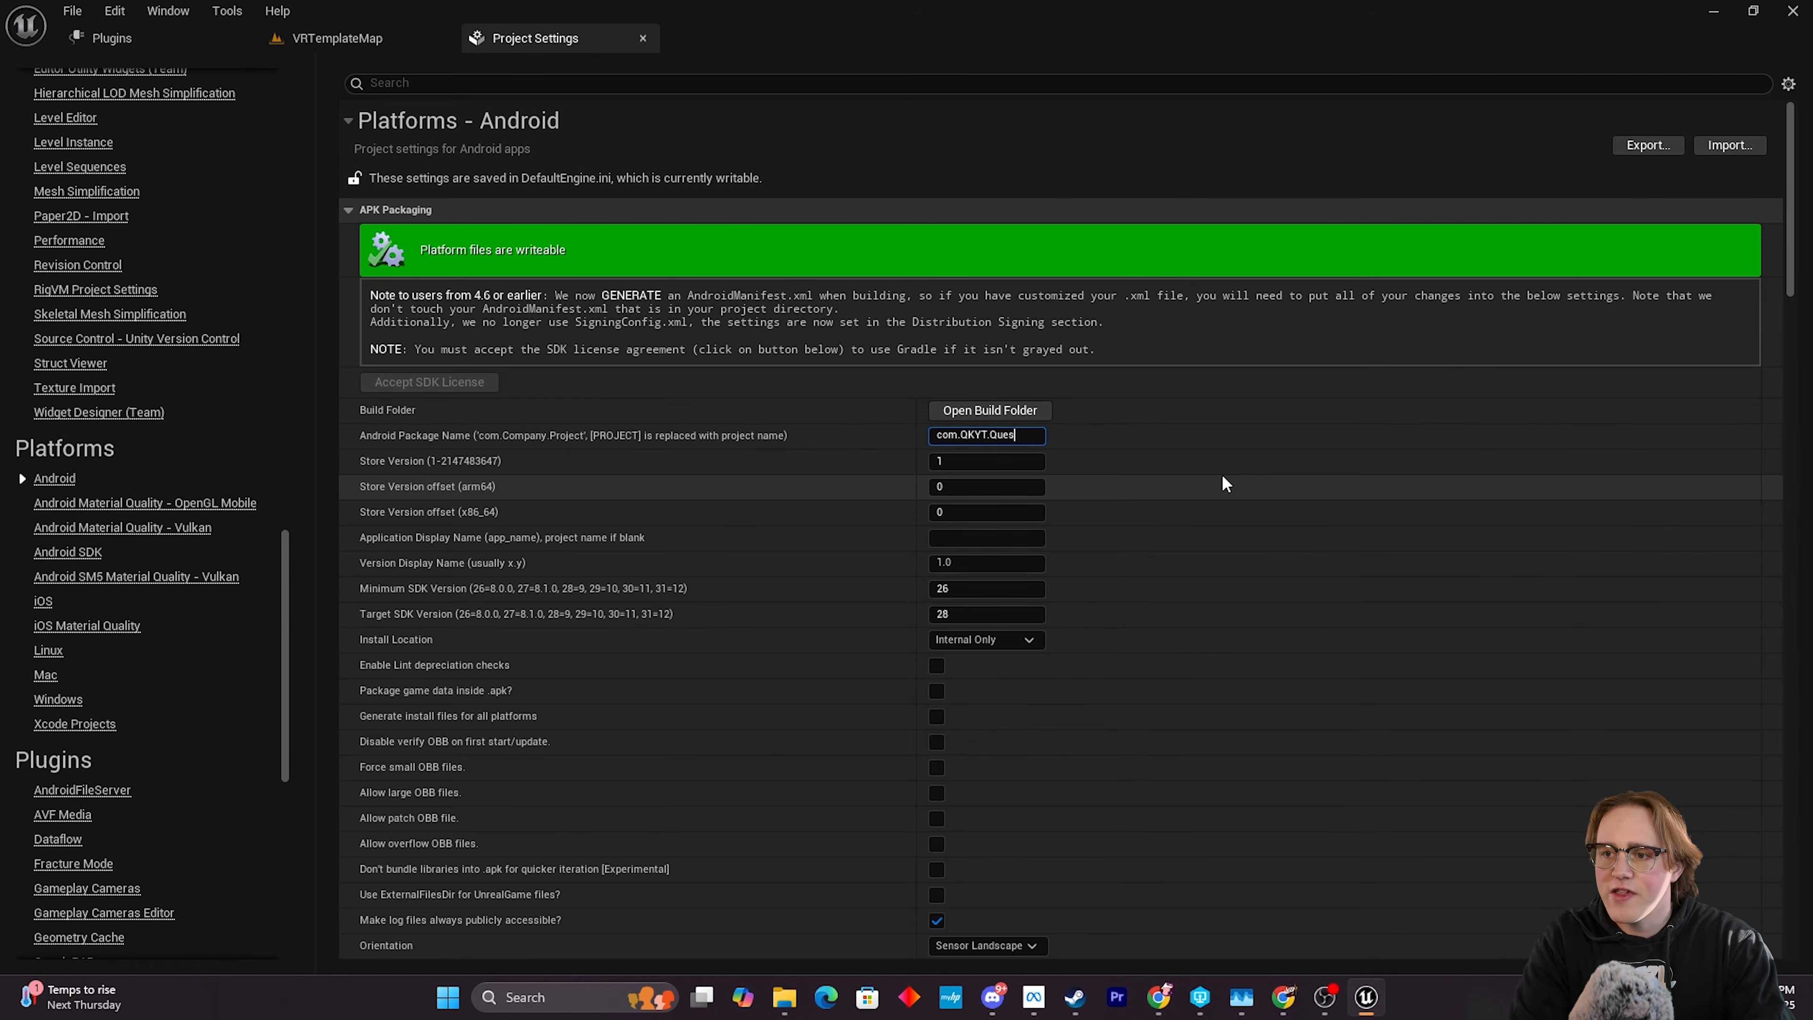
text(tTest001)
key(Return)
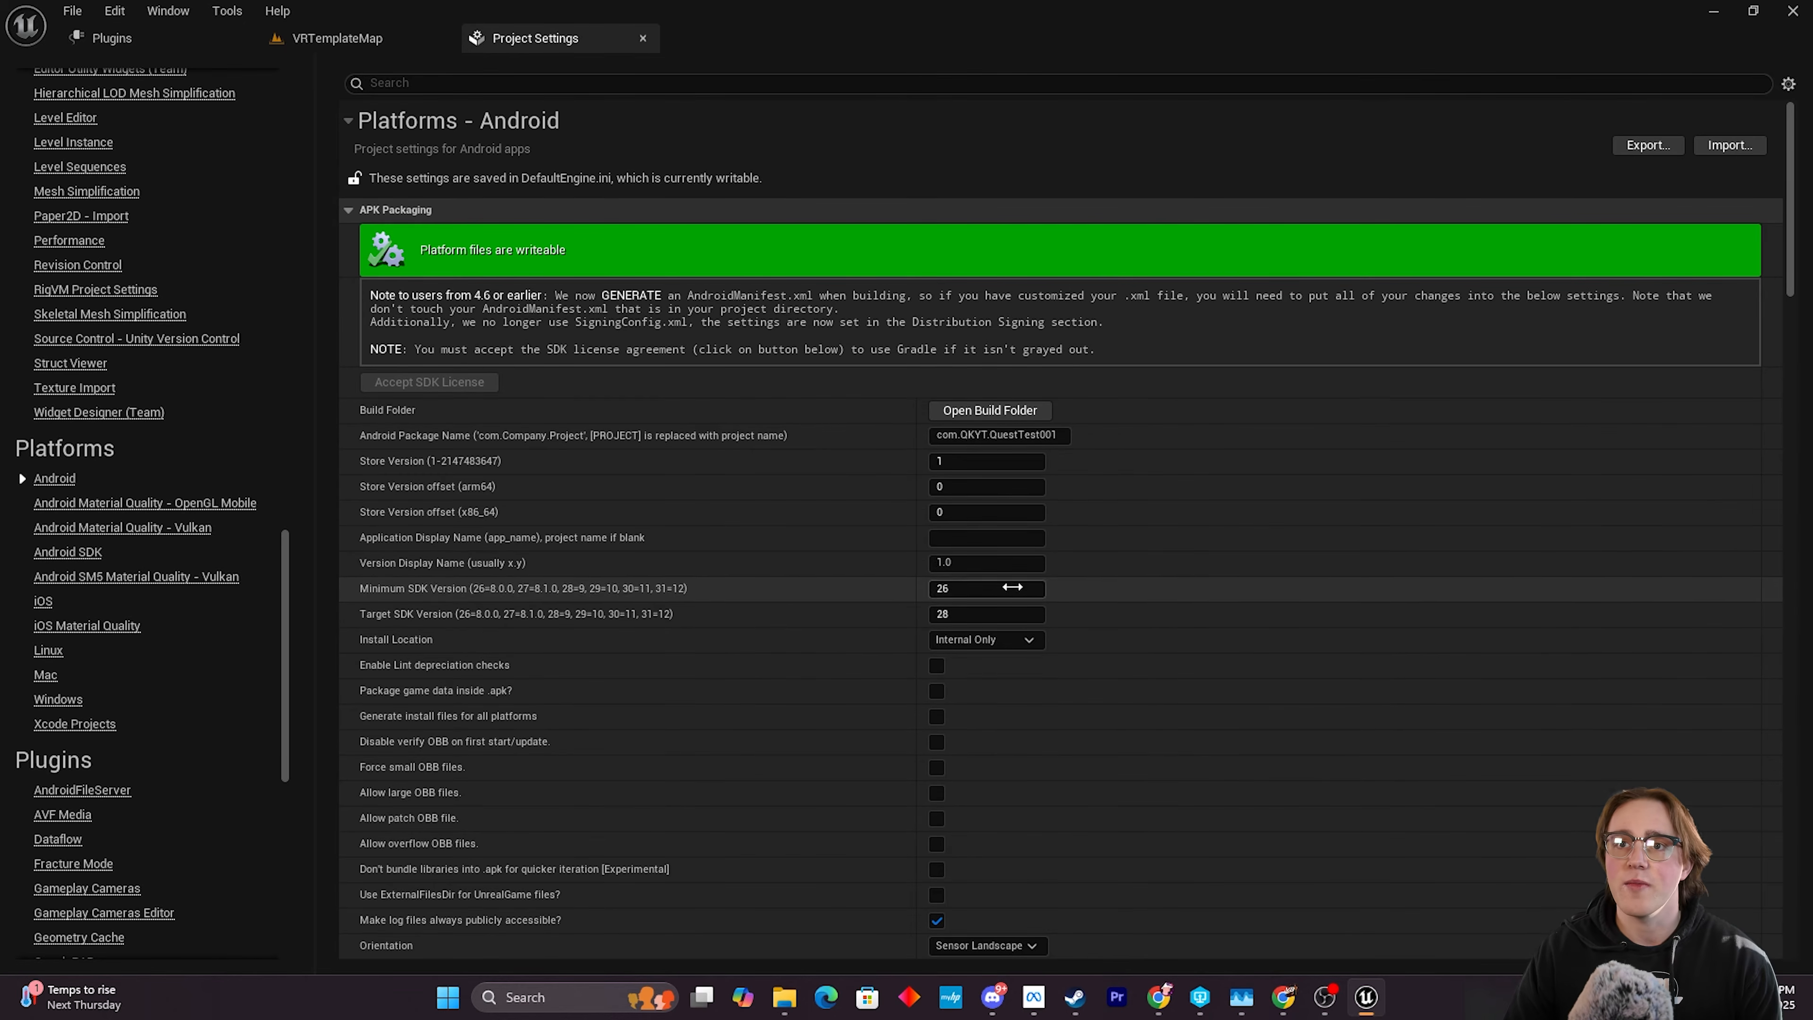
Open the Meta XR Project Setup Tool from the VRTemplateMap level and go through its welcome pages to the rules list.
click(350, 38)
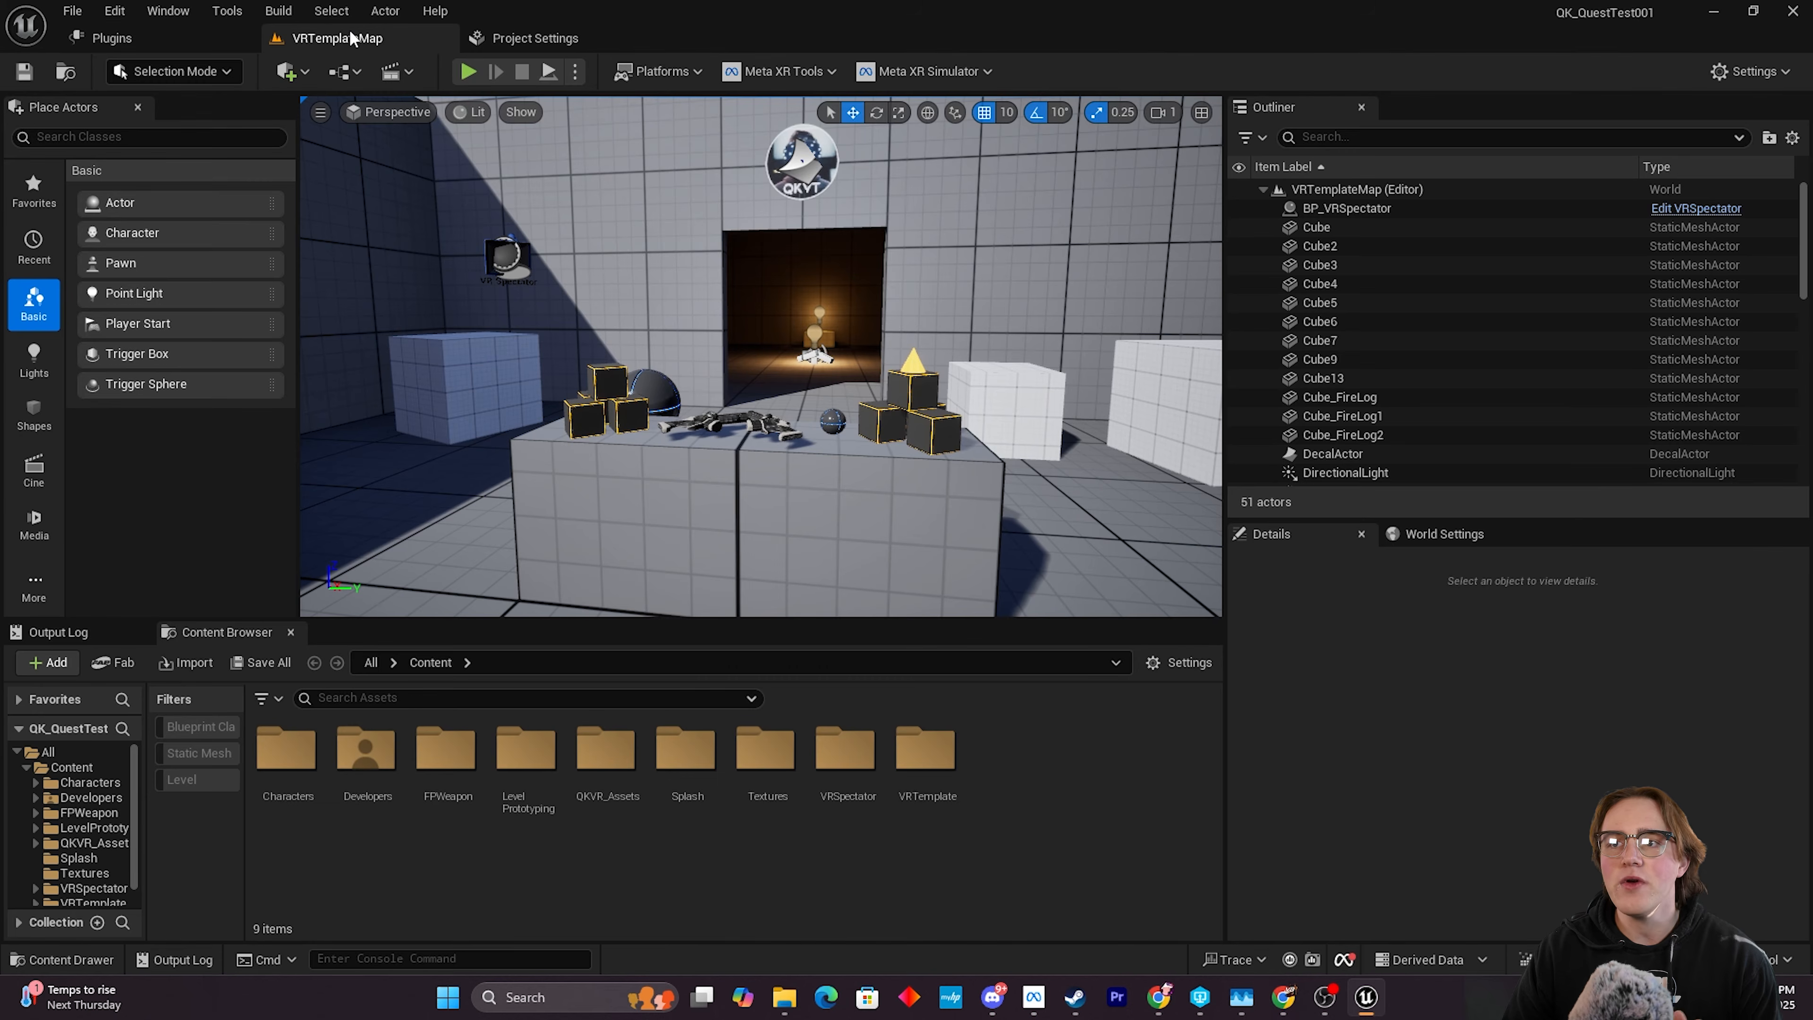
click(804, 72)
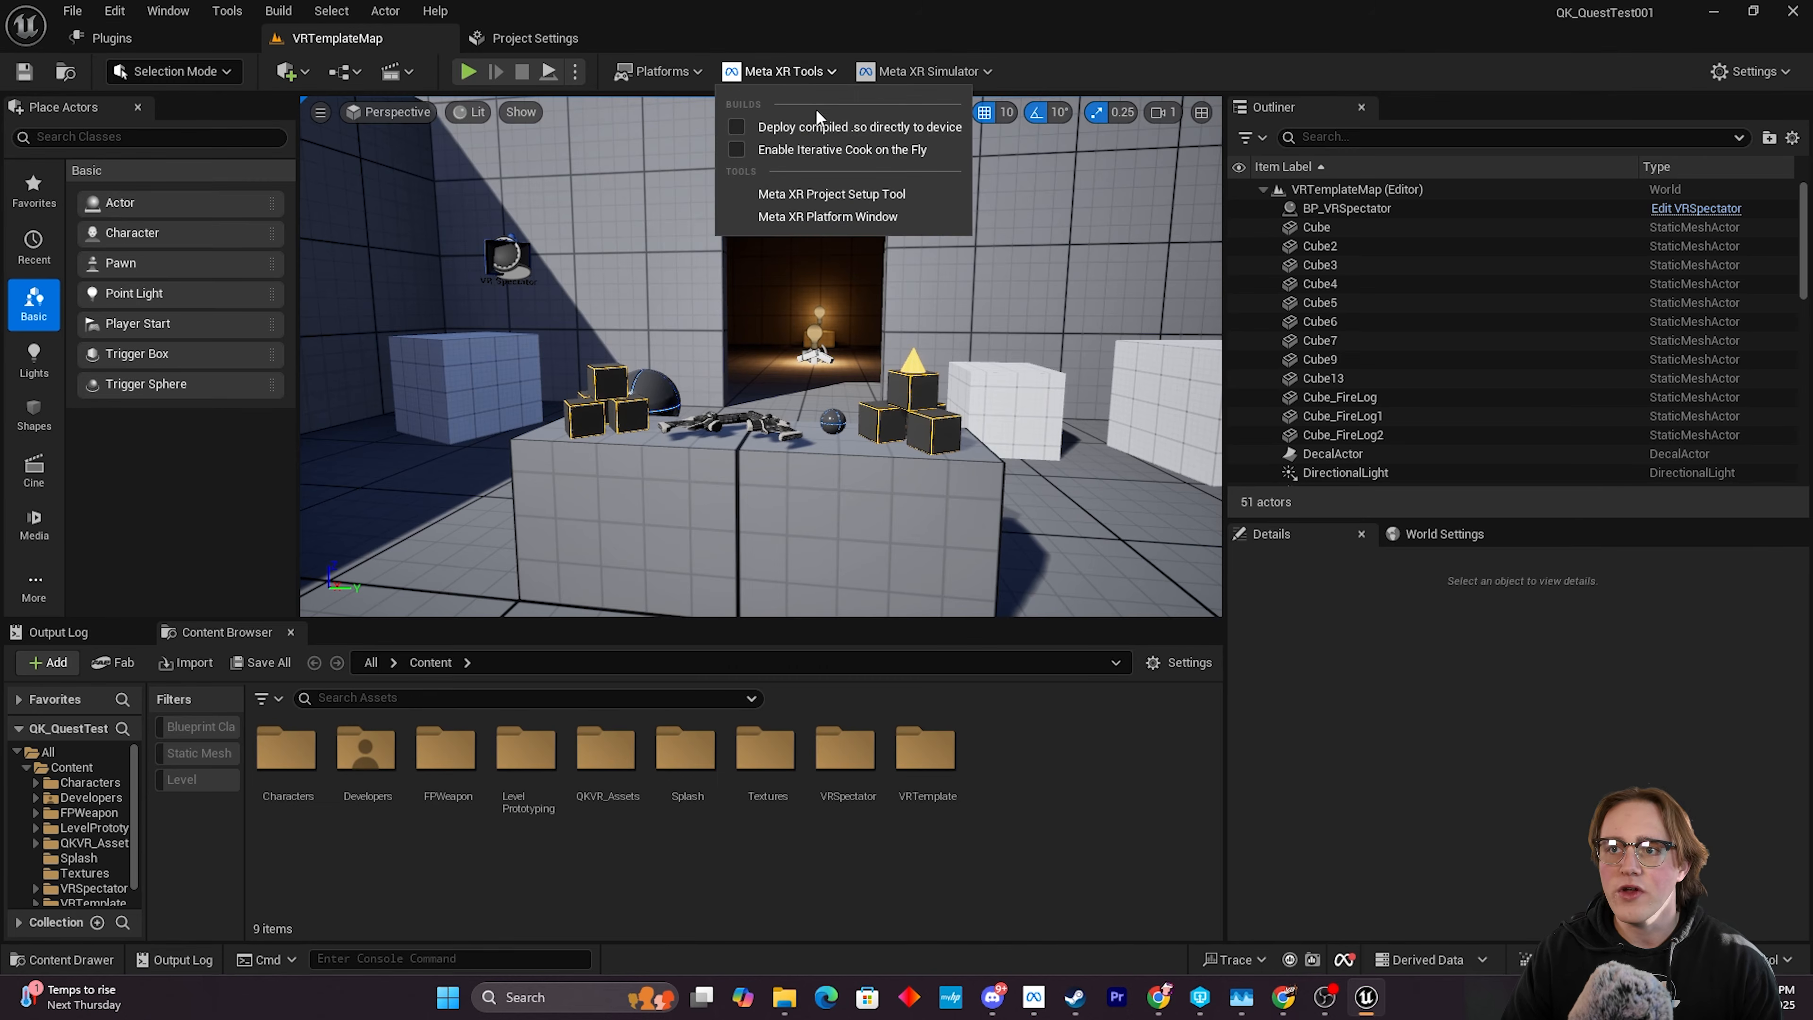
click(834, 197)
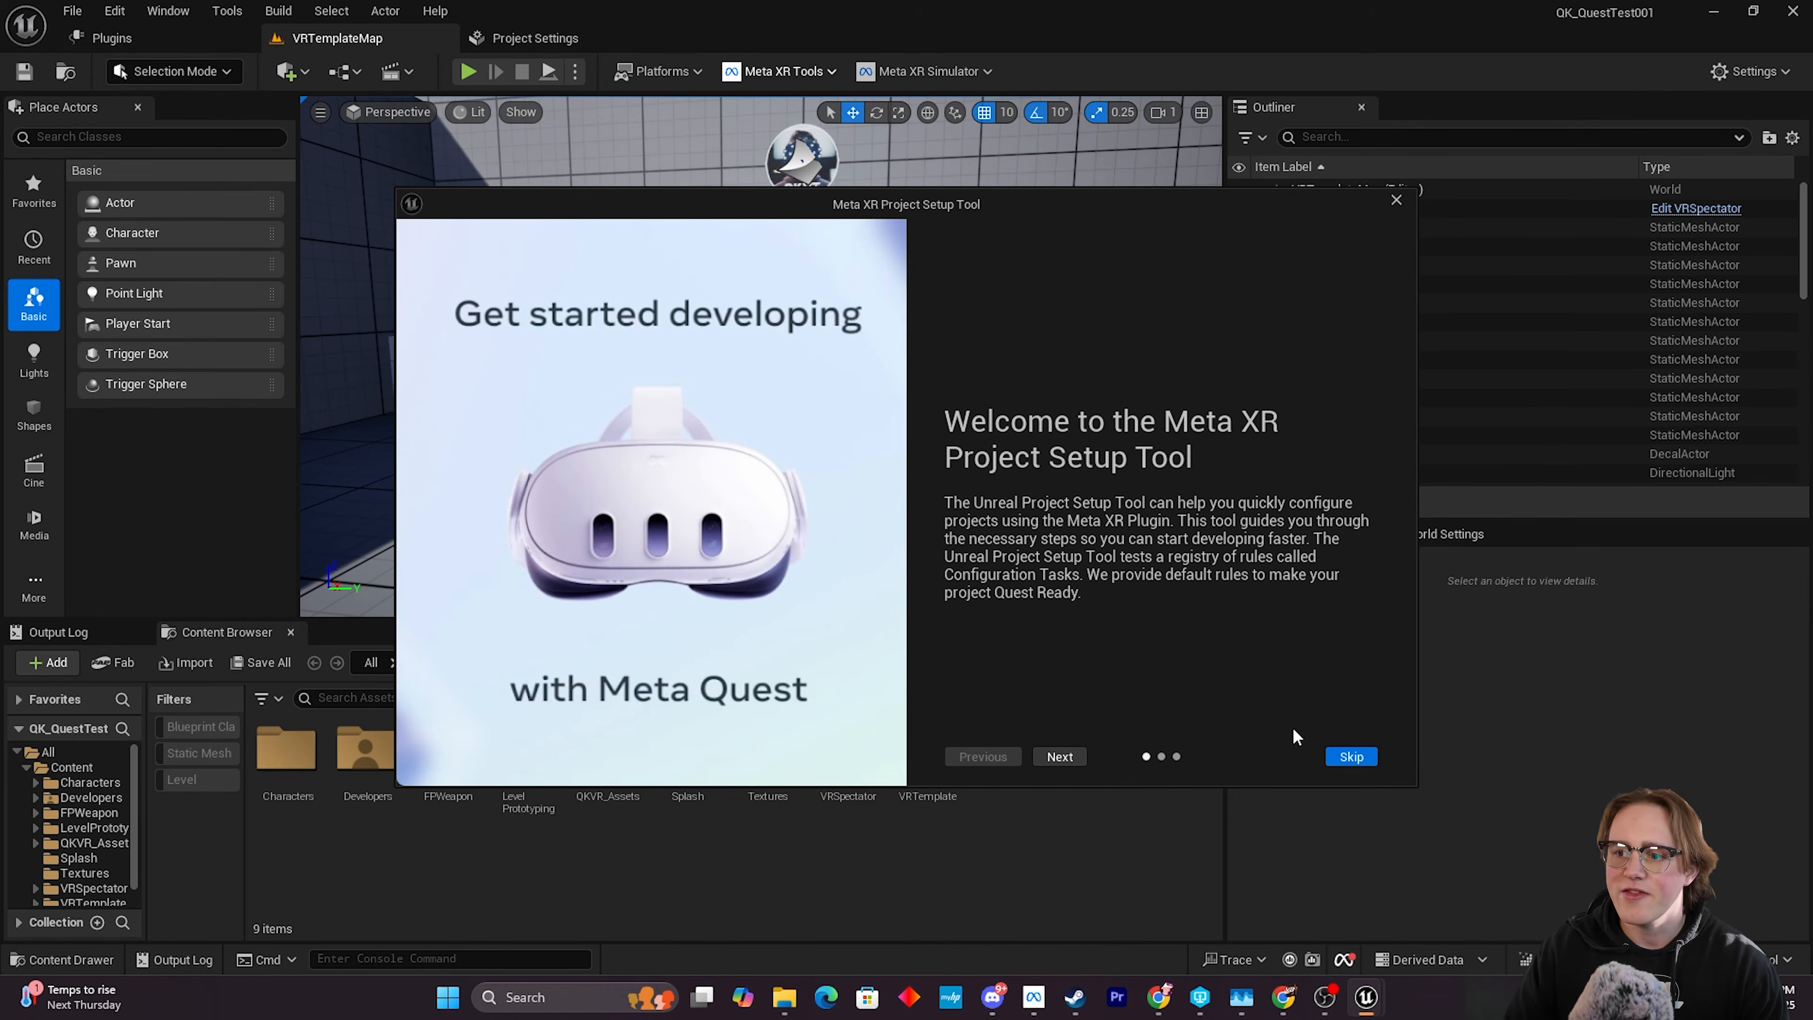
click(1056, 757)
click(1046, 754)
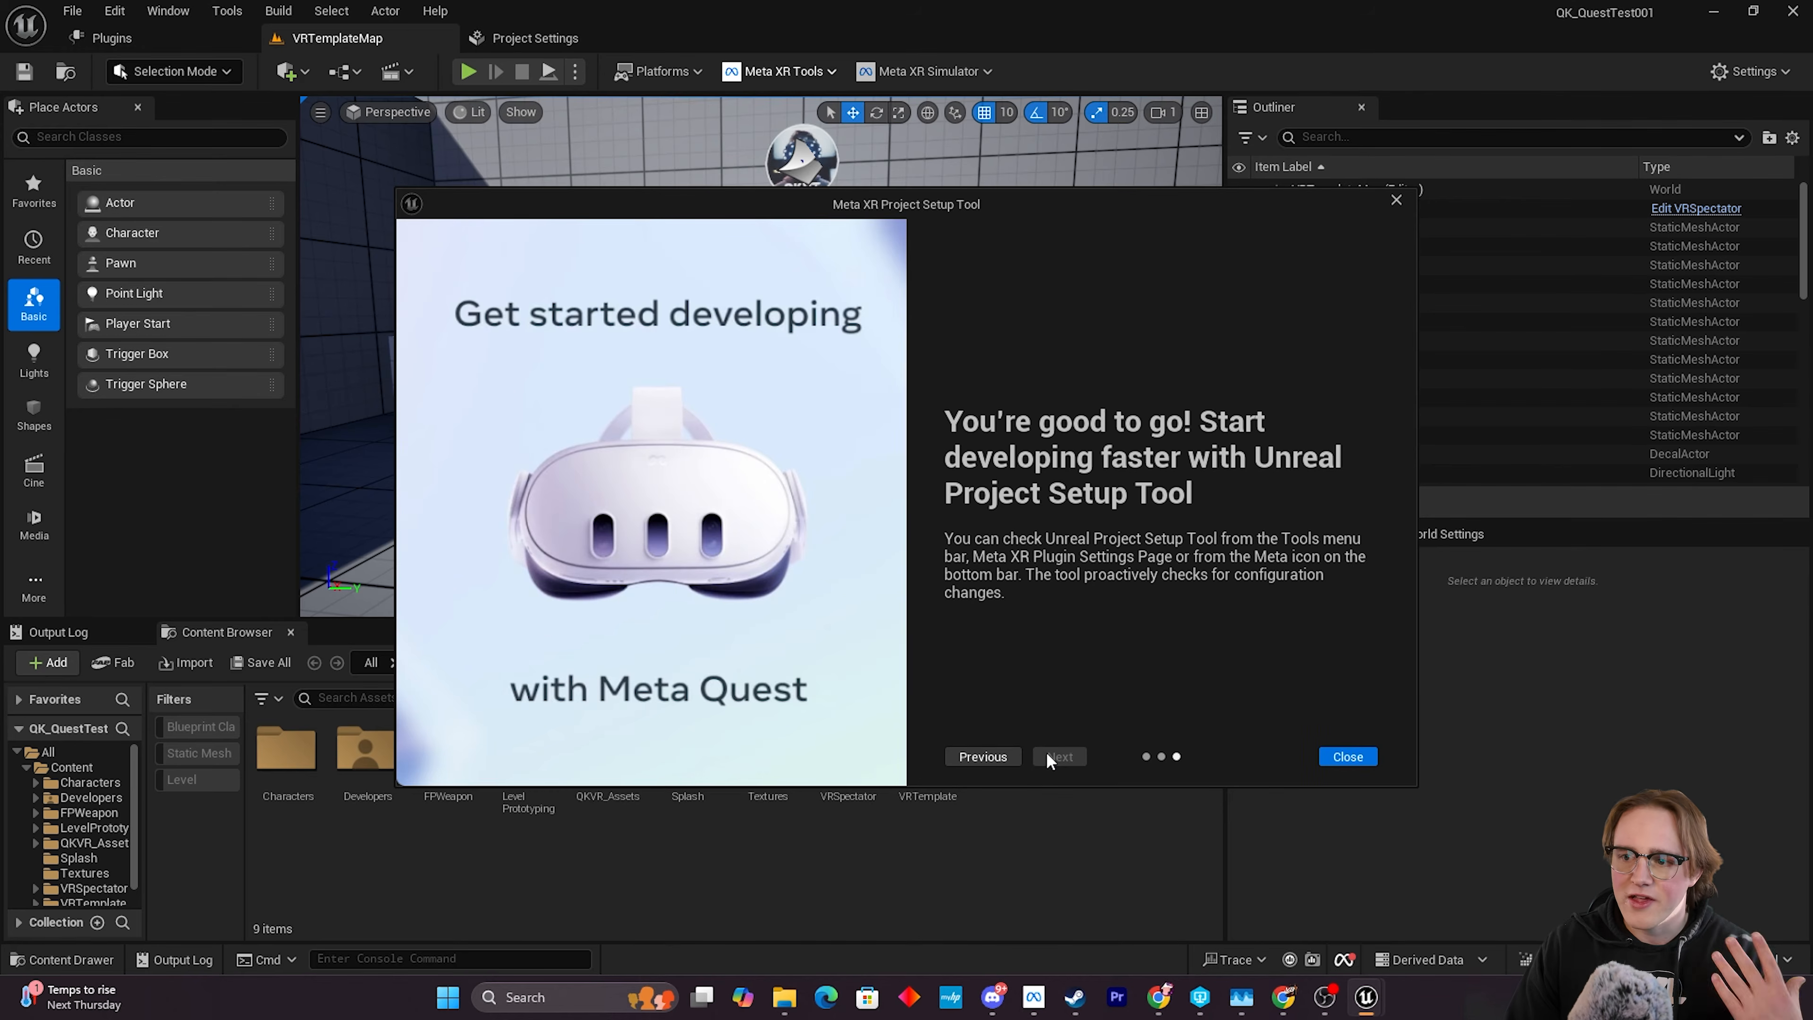
click(1334, 757)
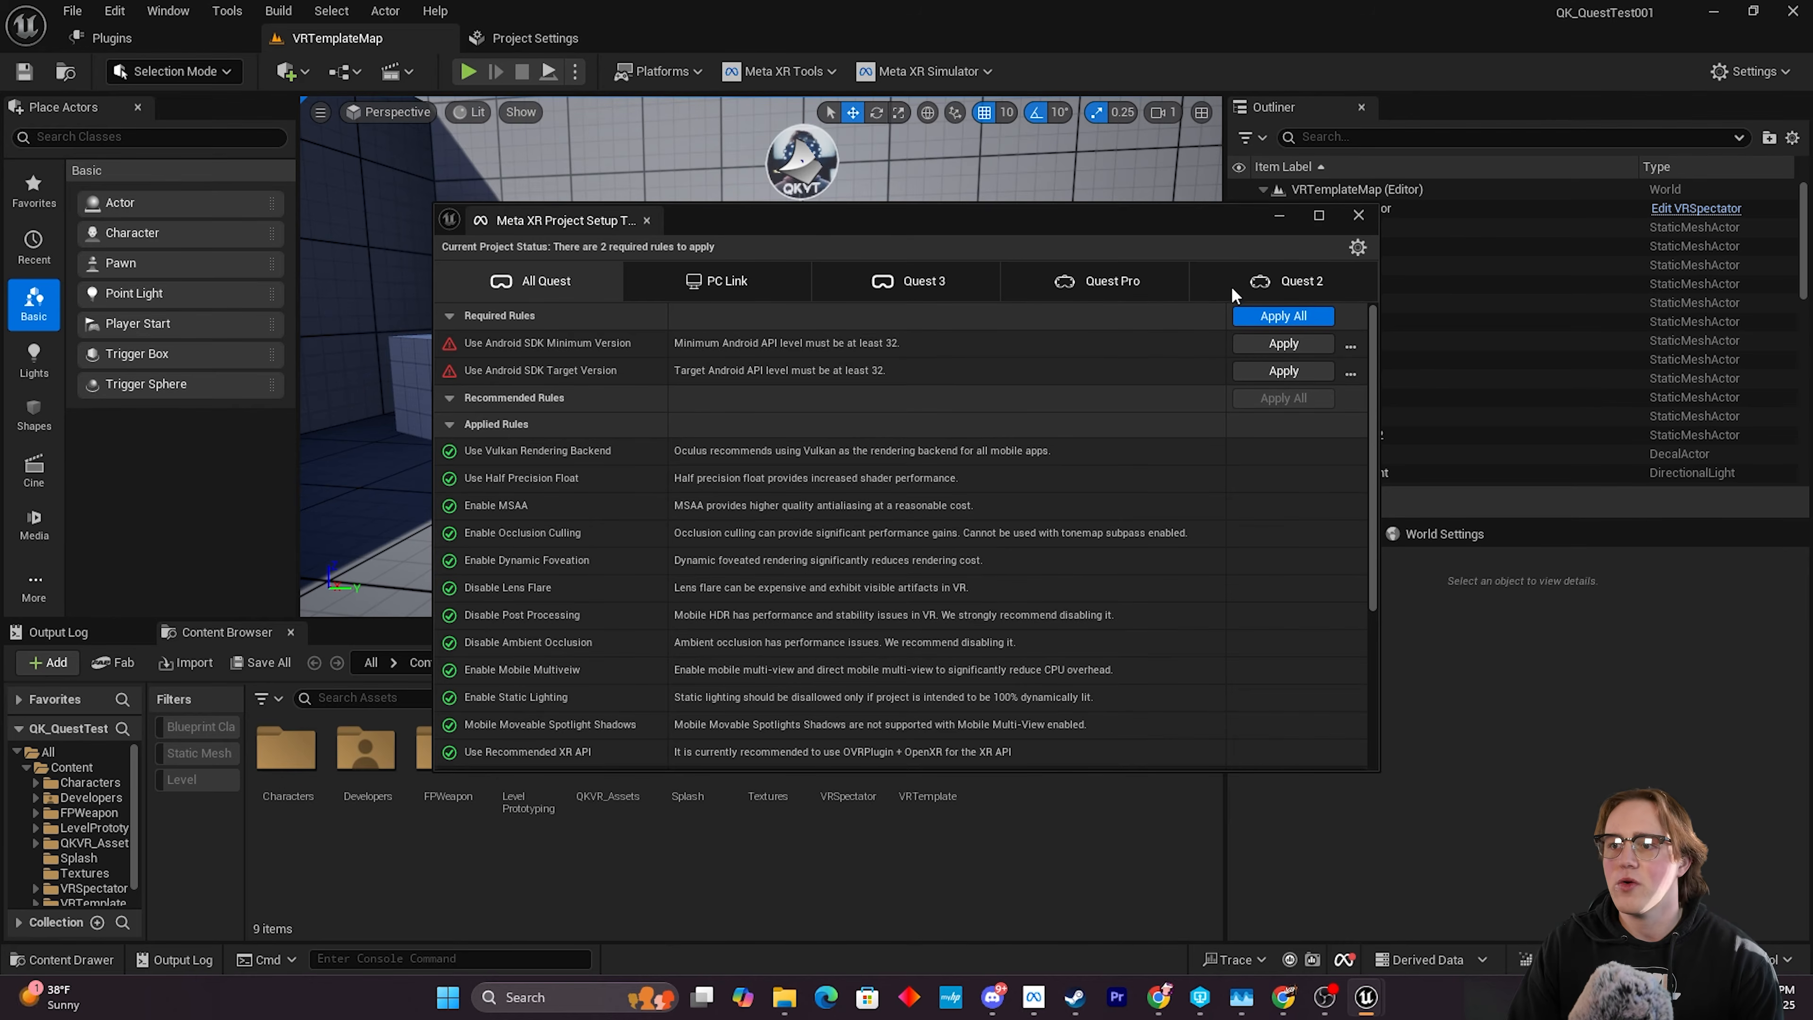
Review the Quest 3 setup rules, close the setup tool and return to the Android project settings.
click(932, 283)
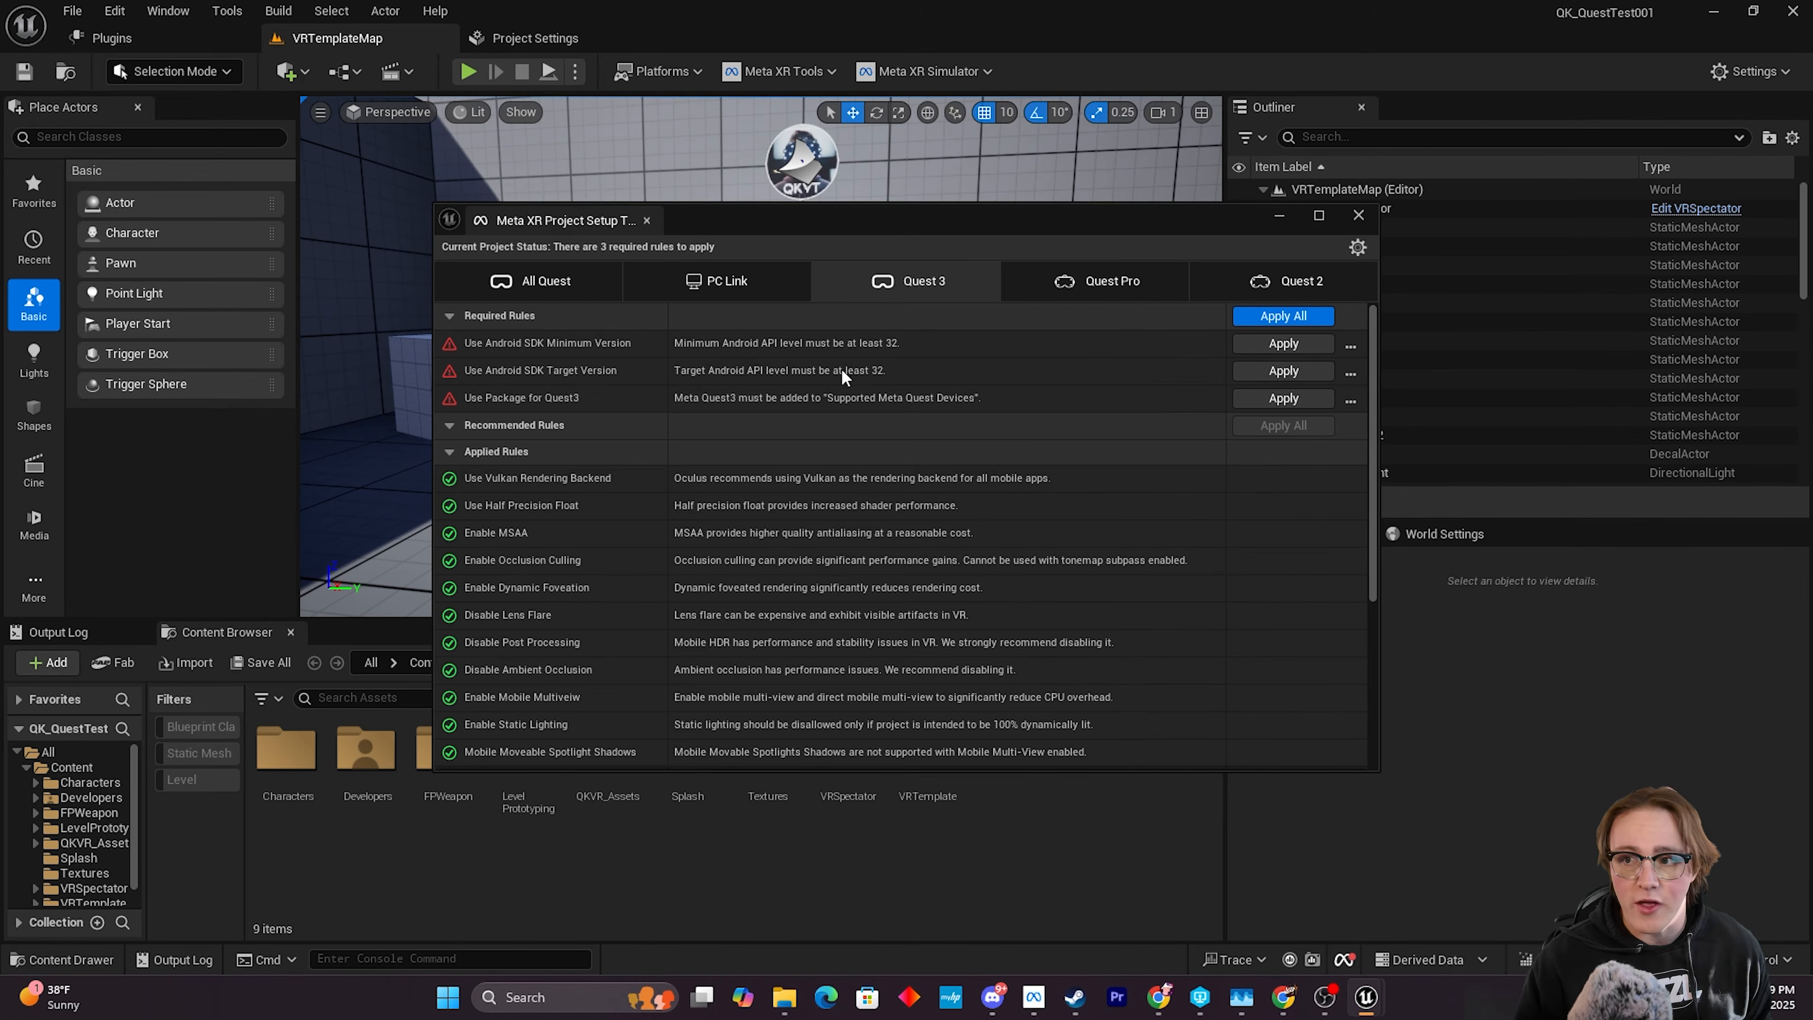
click(586, 39)
click(1359, 212)
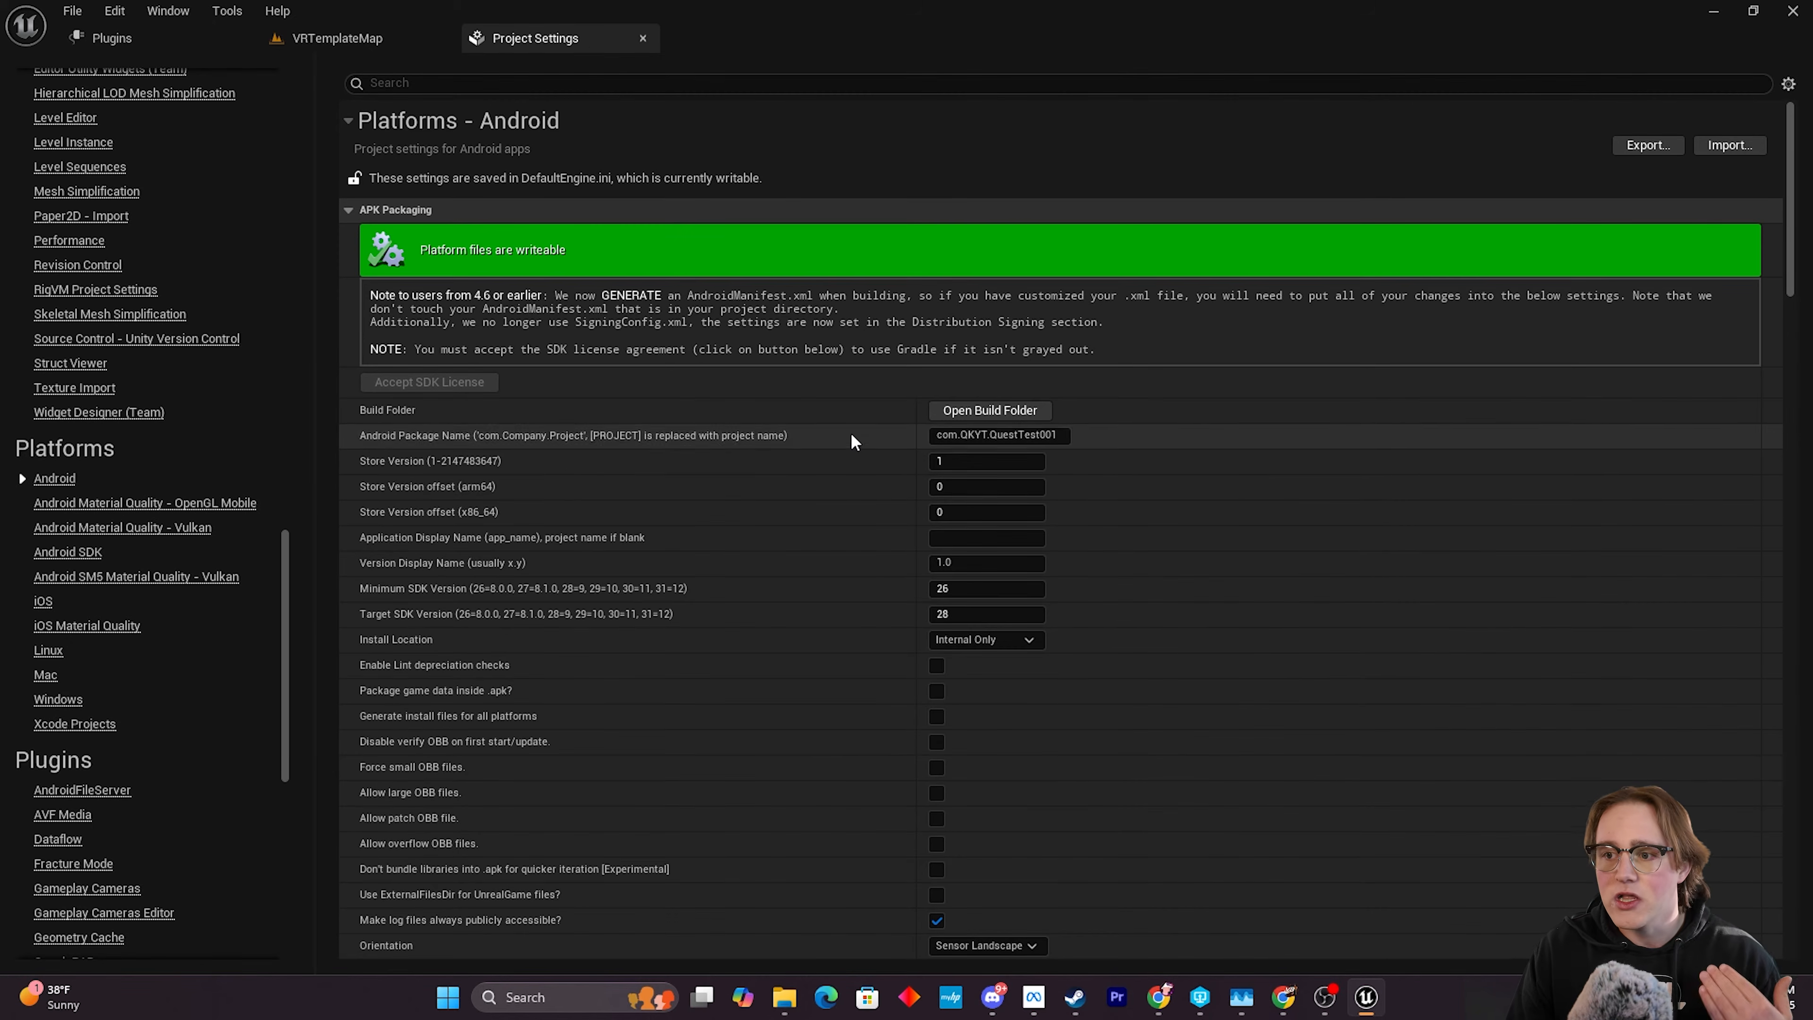
Set the Android minimum SDK version to 29 and the target SDK version to 32.
scroll(857, 486, down, 2)
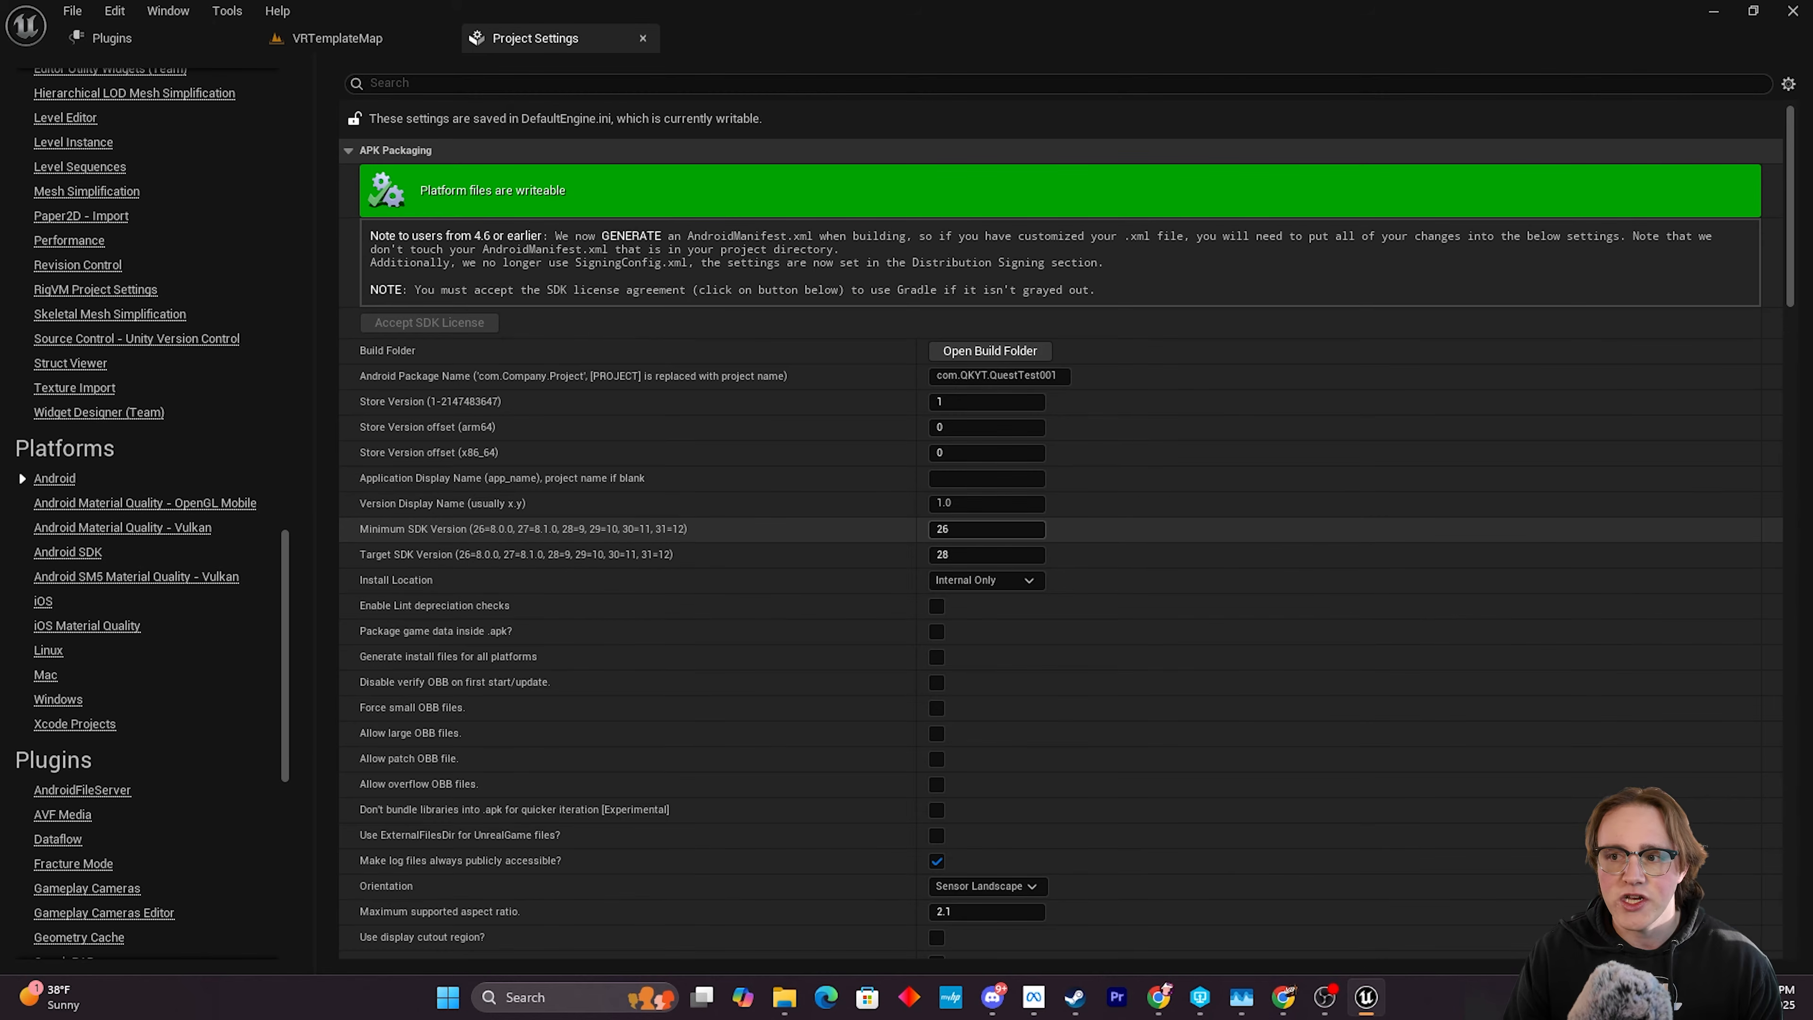
click(946, 529)
text(29)
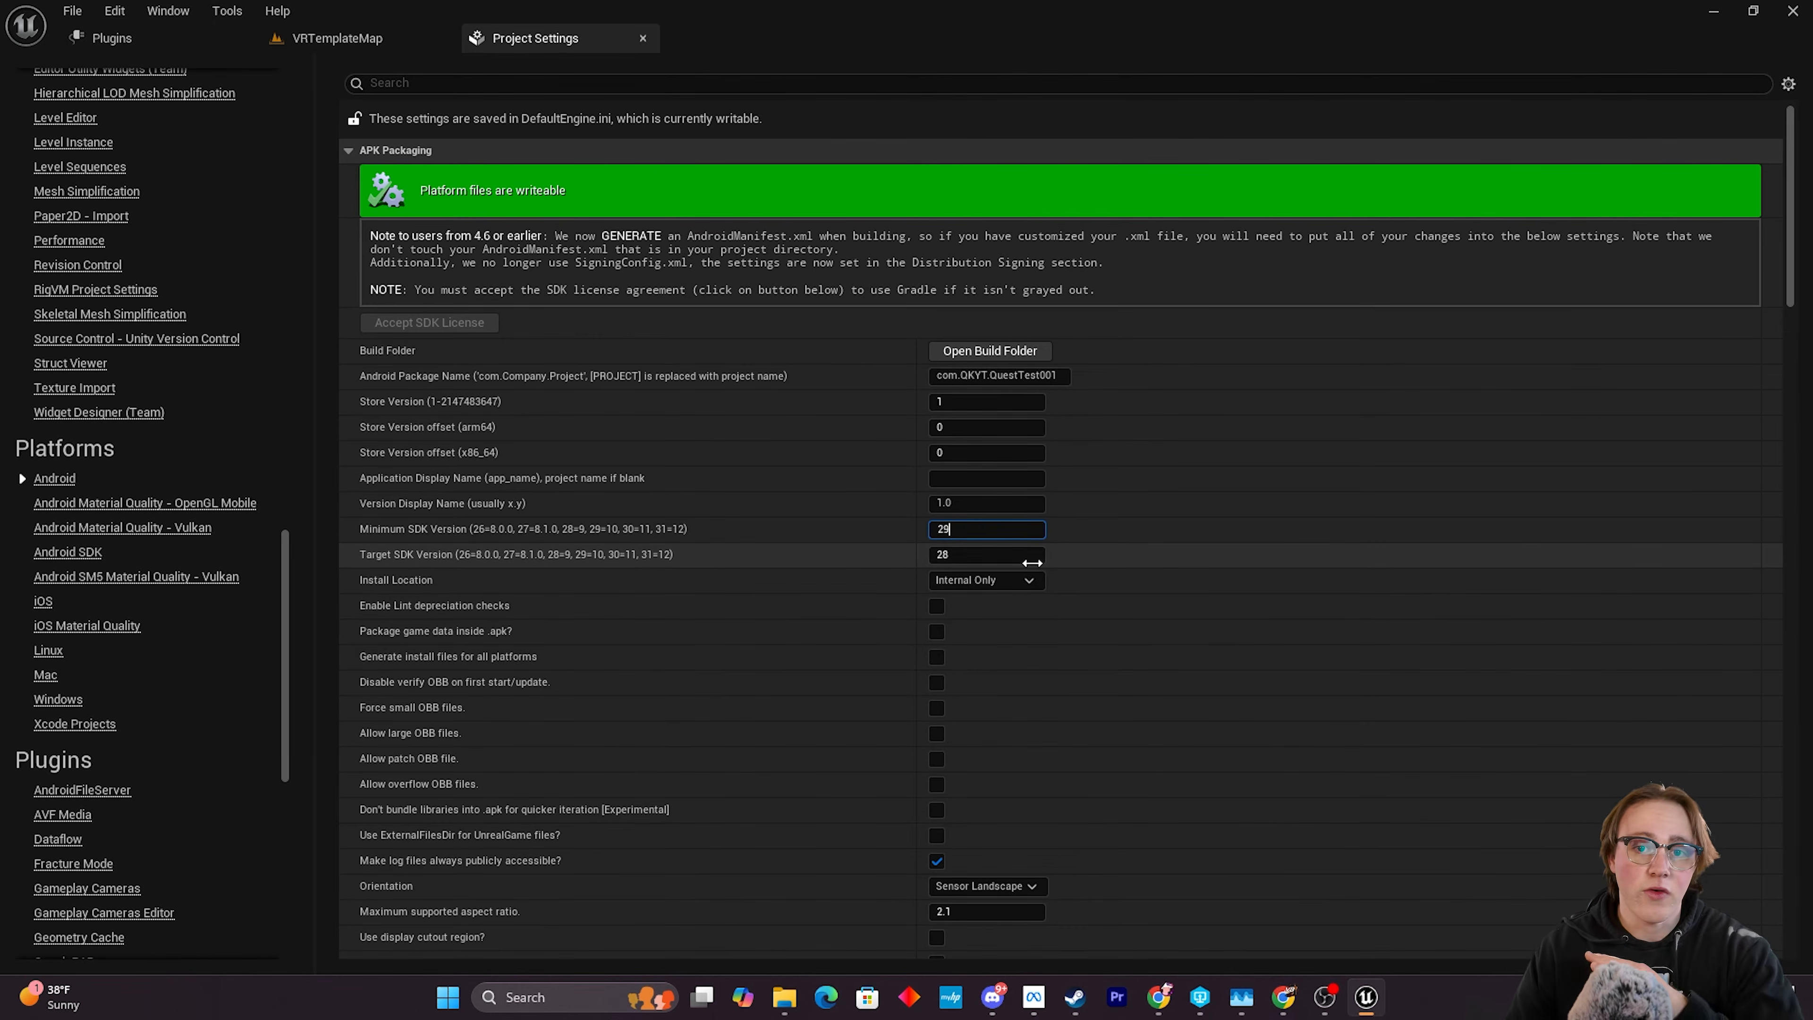
click(998, 555)
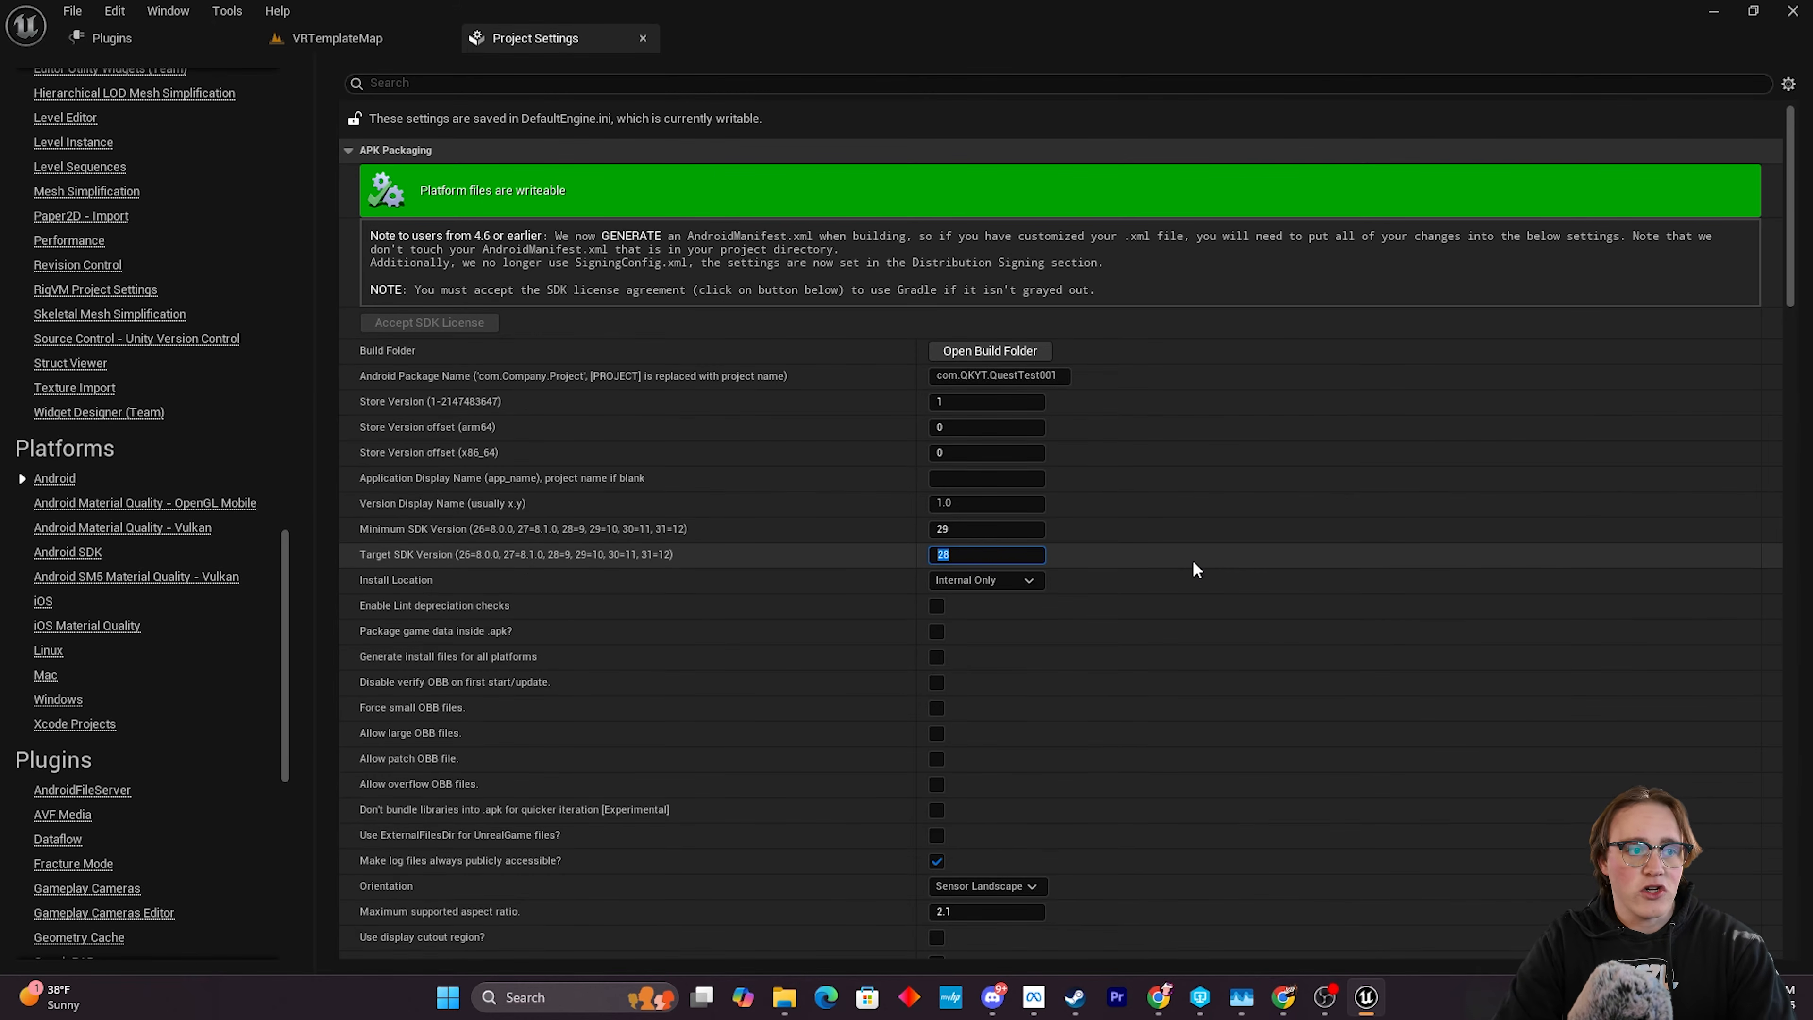
text(32)
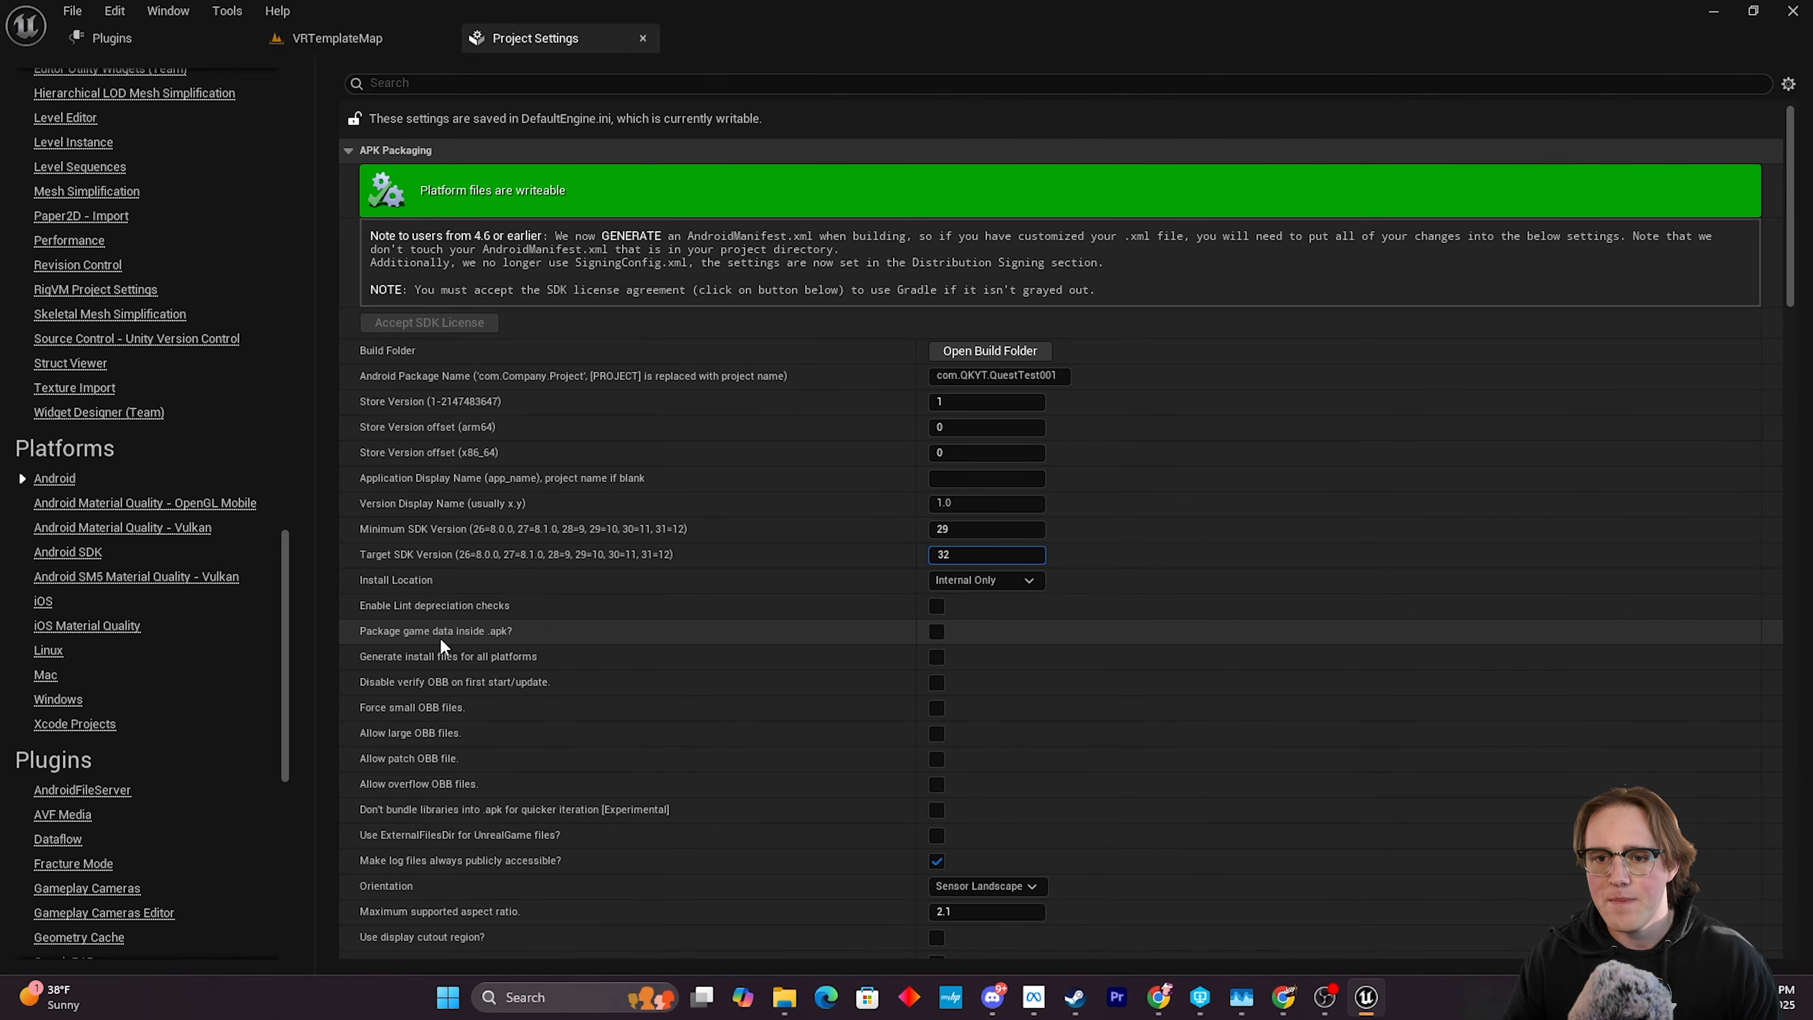
click(384, 641)
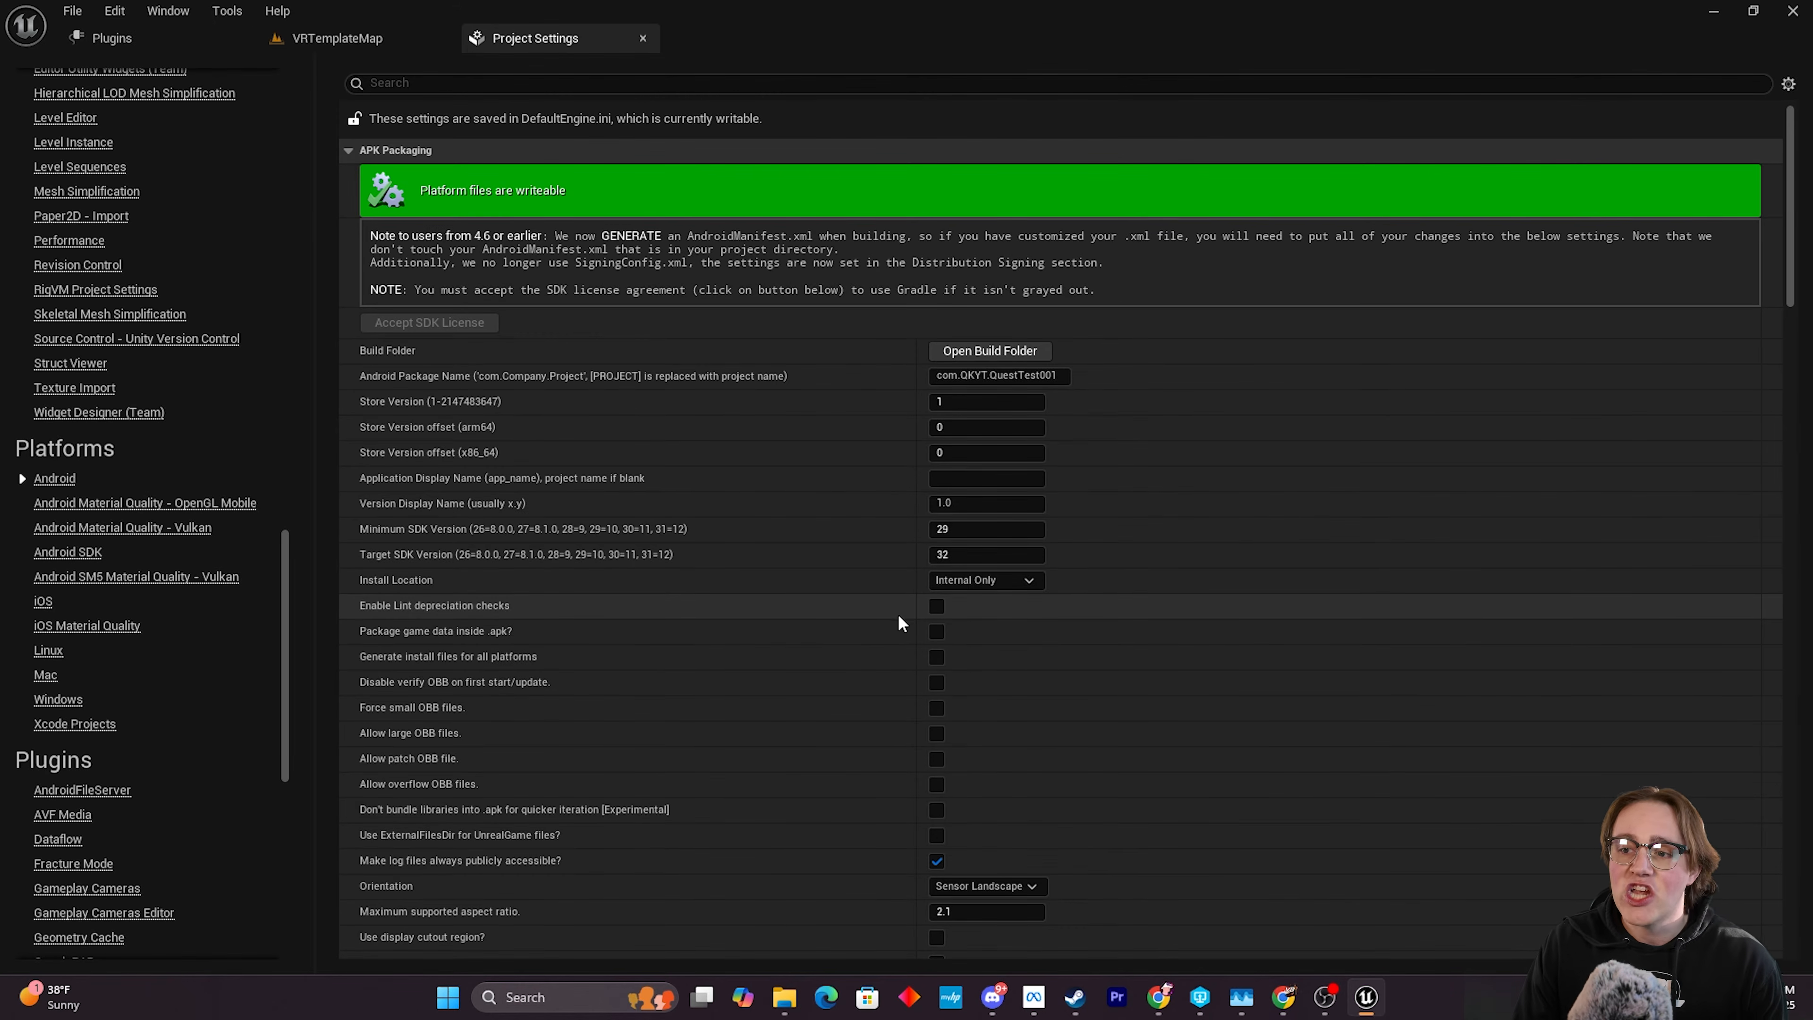
Enable packaging game data inside the .apk and set the Android orientation to Landscape.
click(936, 631)
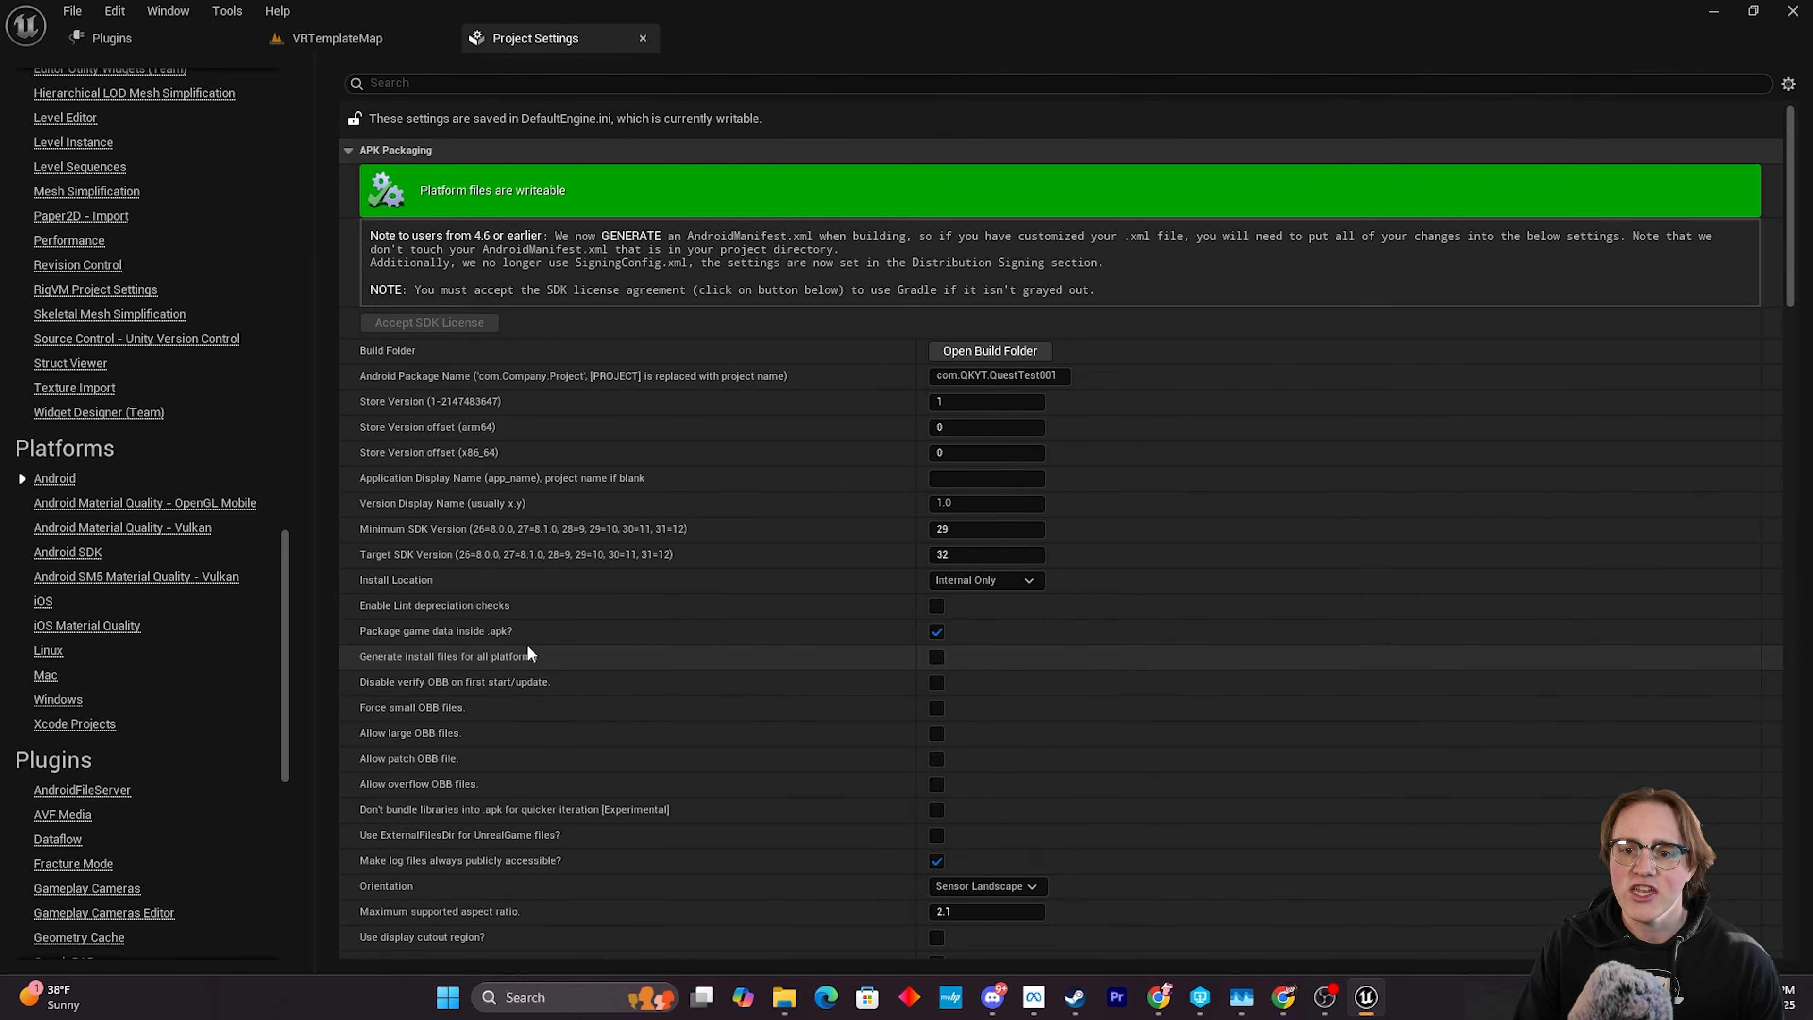
scroll(799, 653, down, 2)
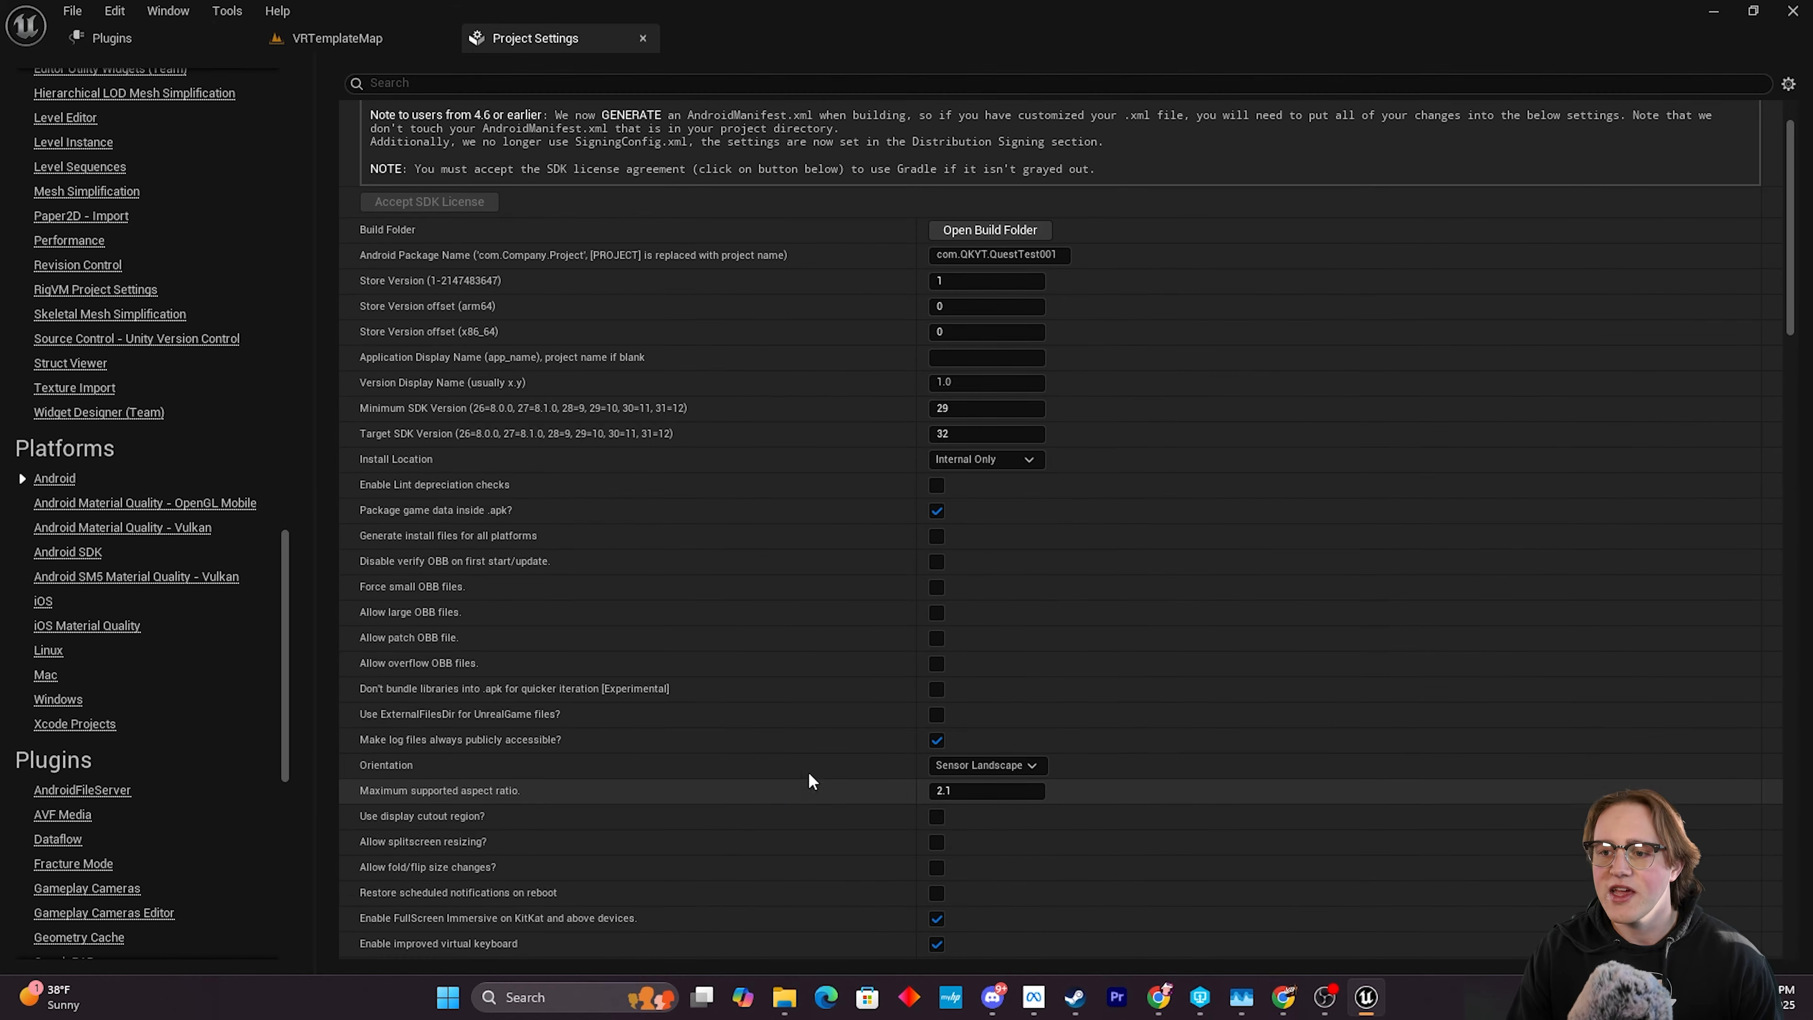
click(1009, 764)
click(980, 837)
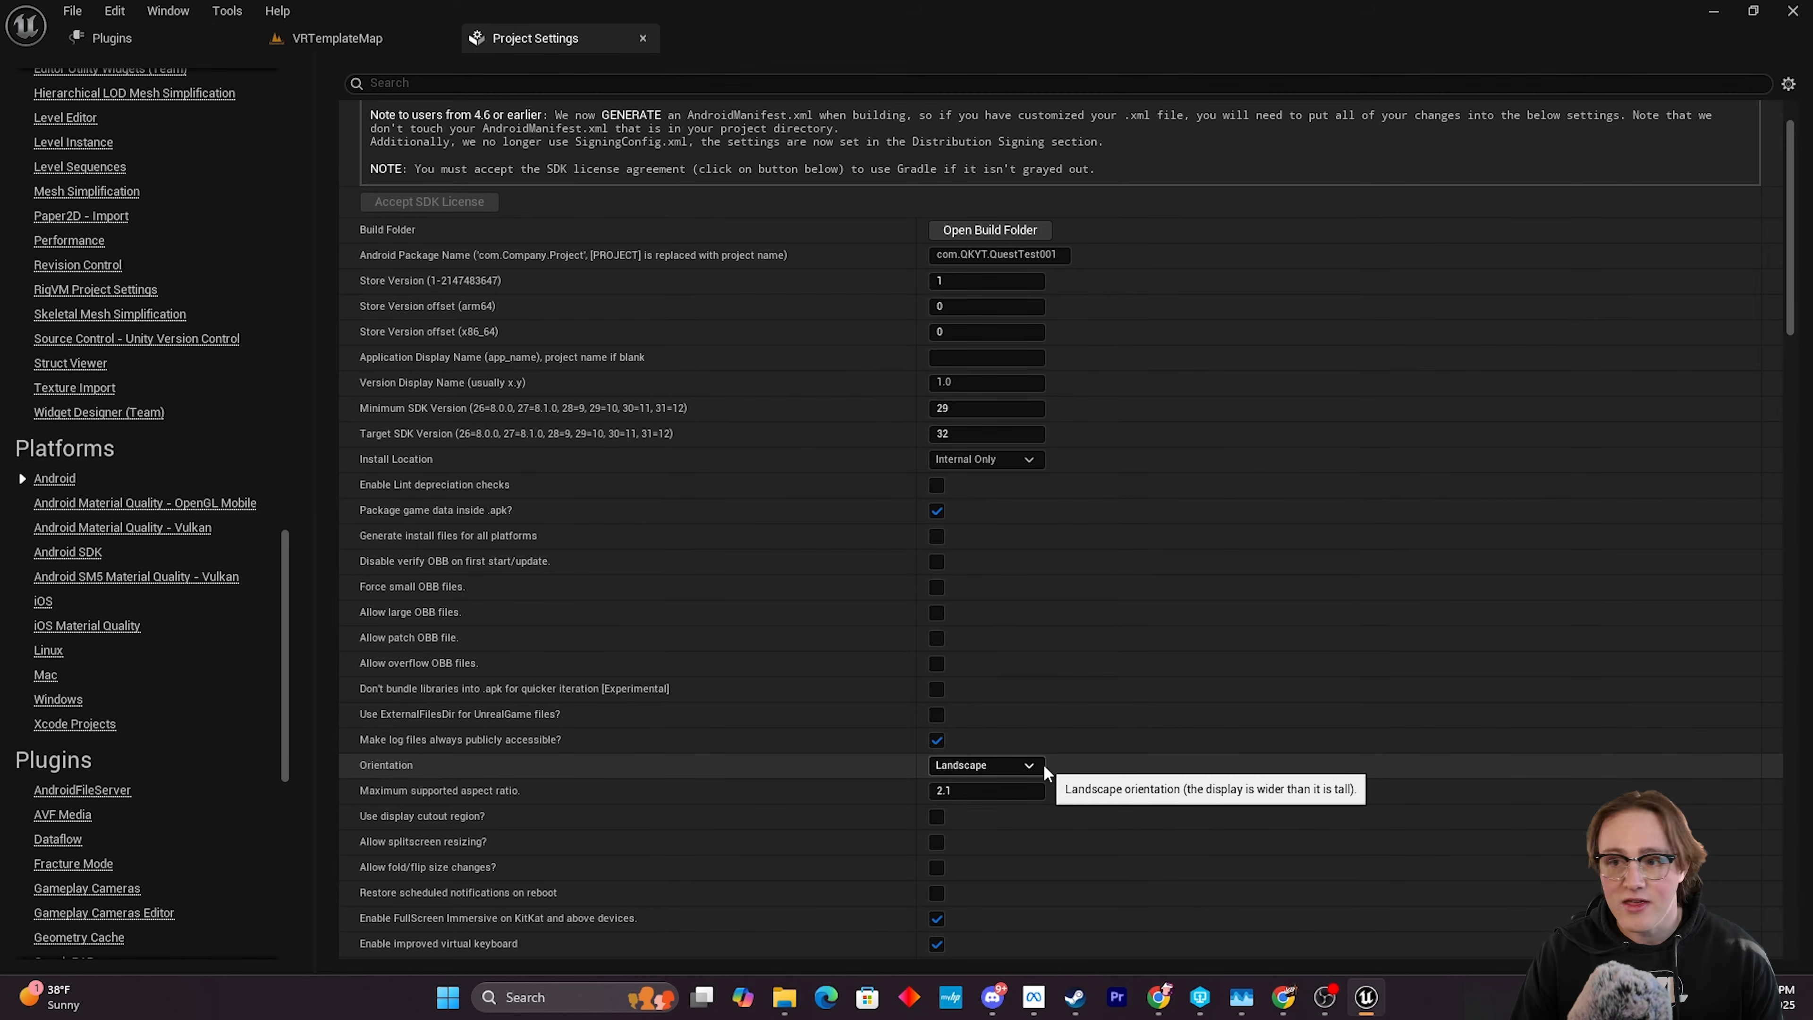
scroll(1039, 750, down, 2)
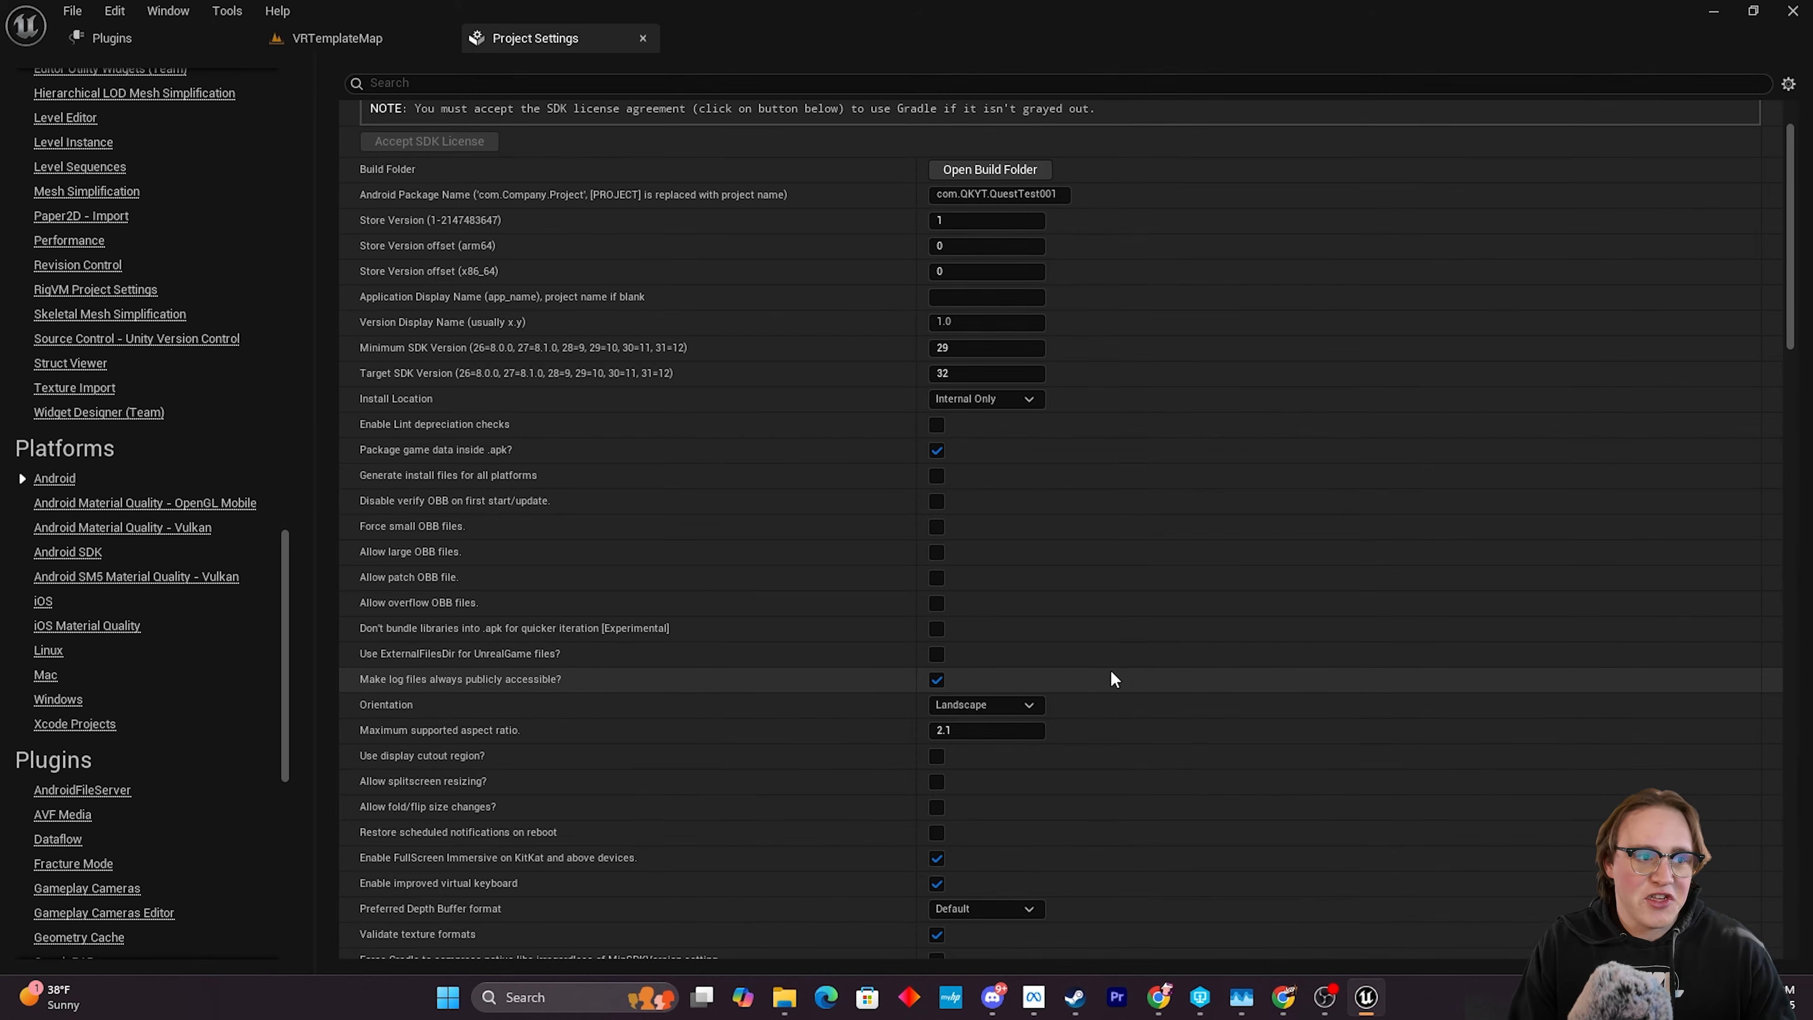
scroll(1102, 647, down, 15)
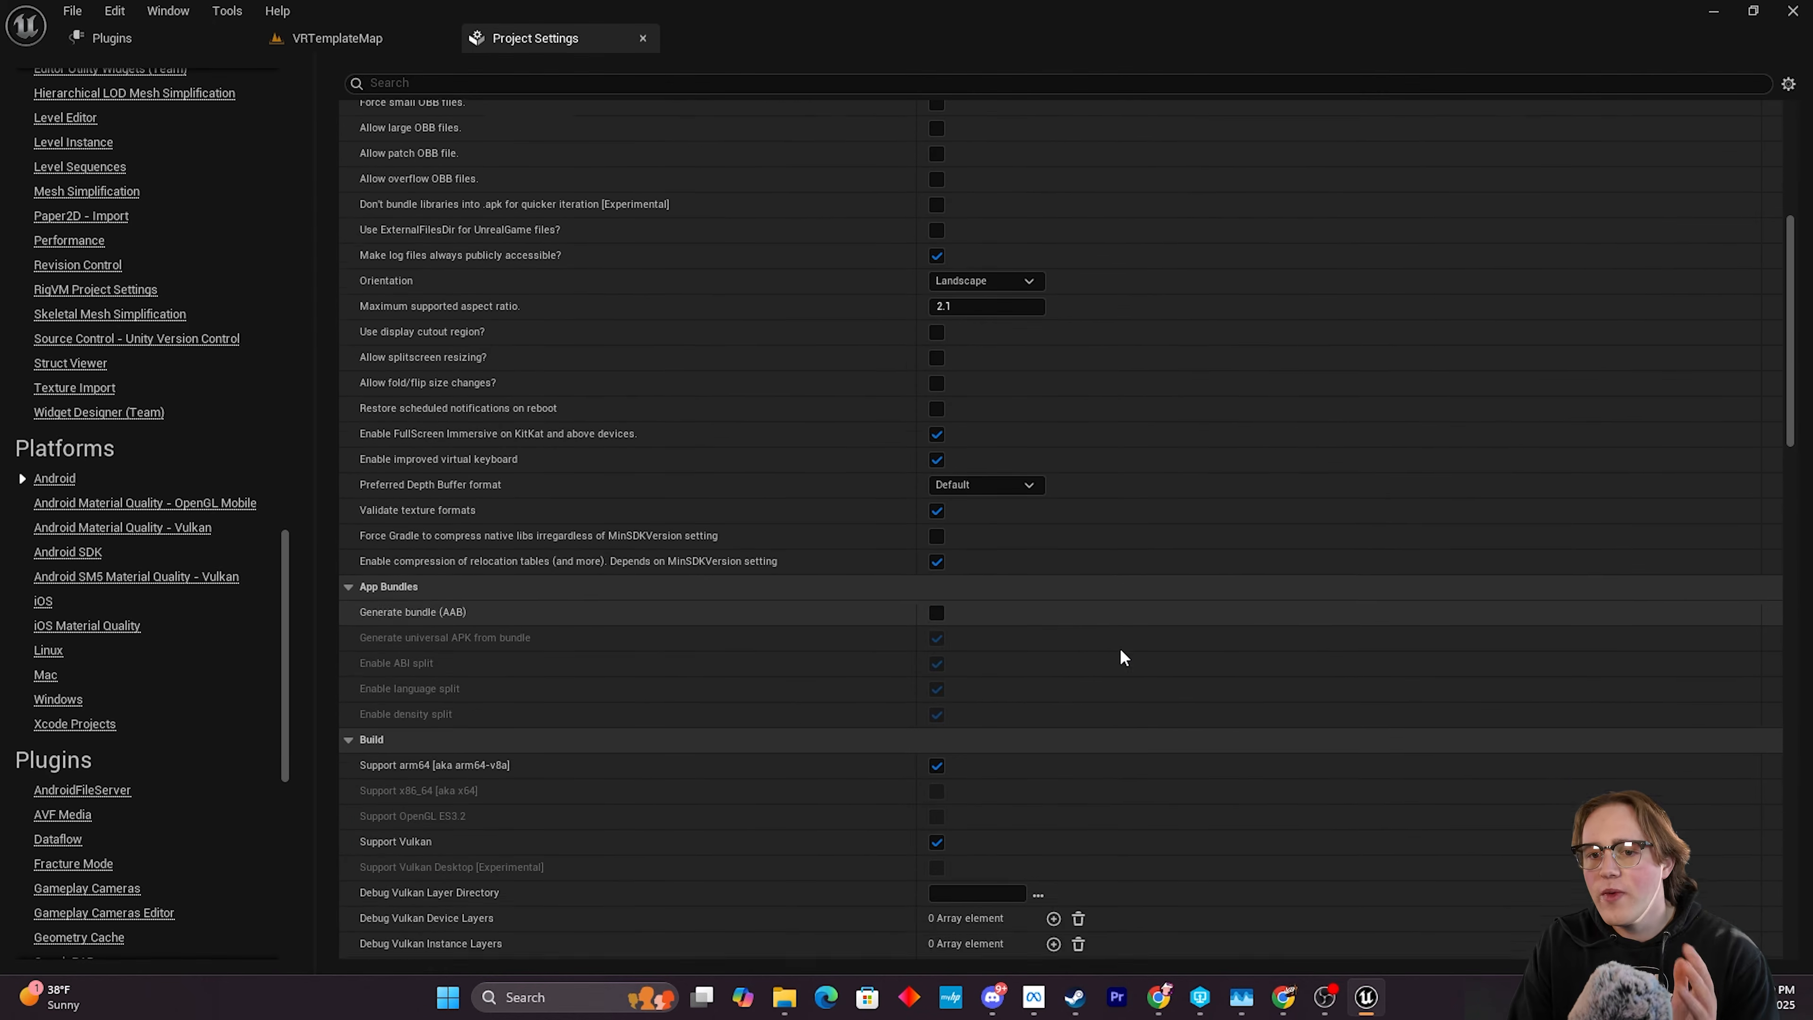
Configure the project for the Google Play Services platform and look through the remaining Android settings.
scroll(914, 617, down, 8)
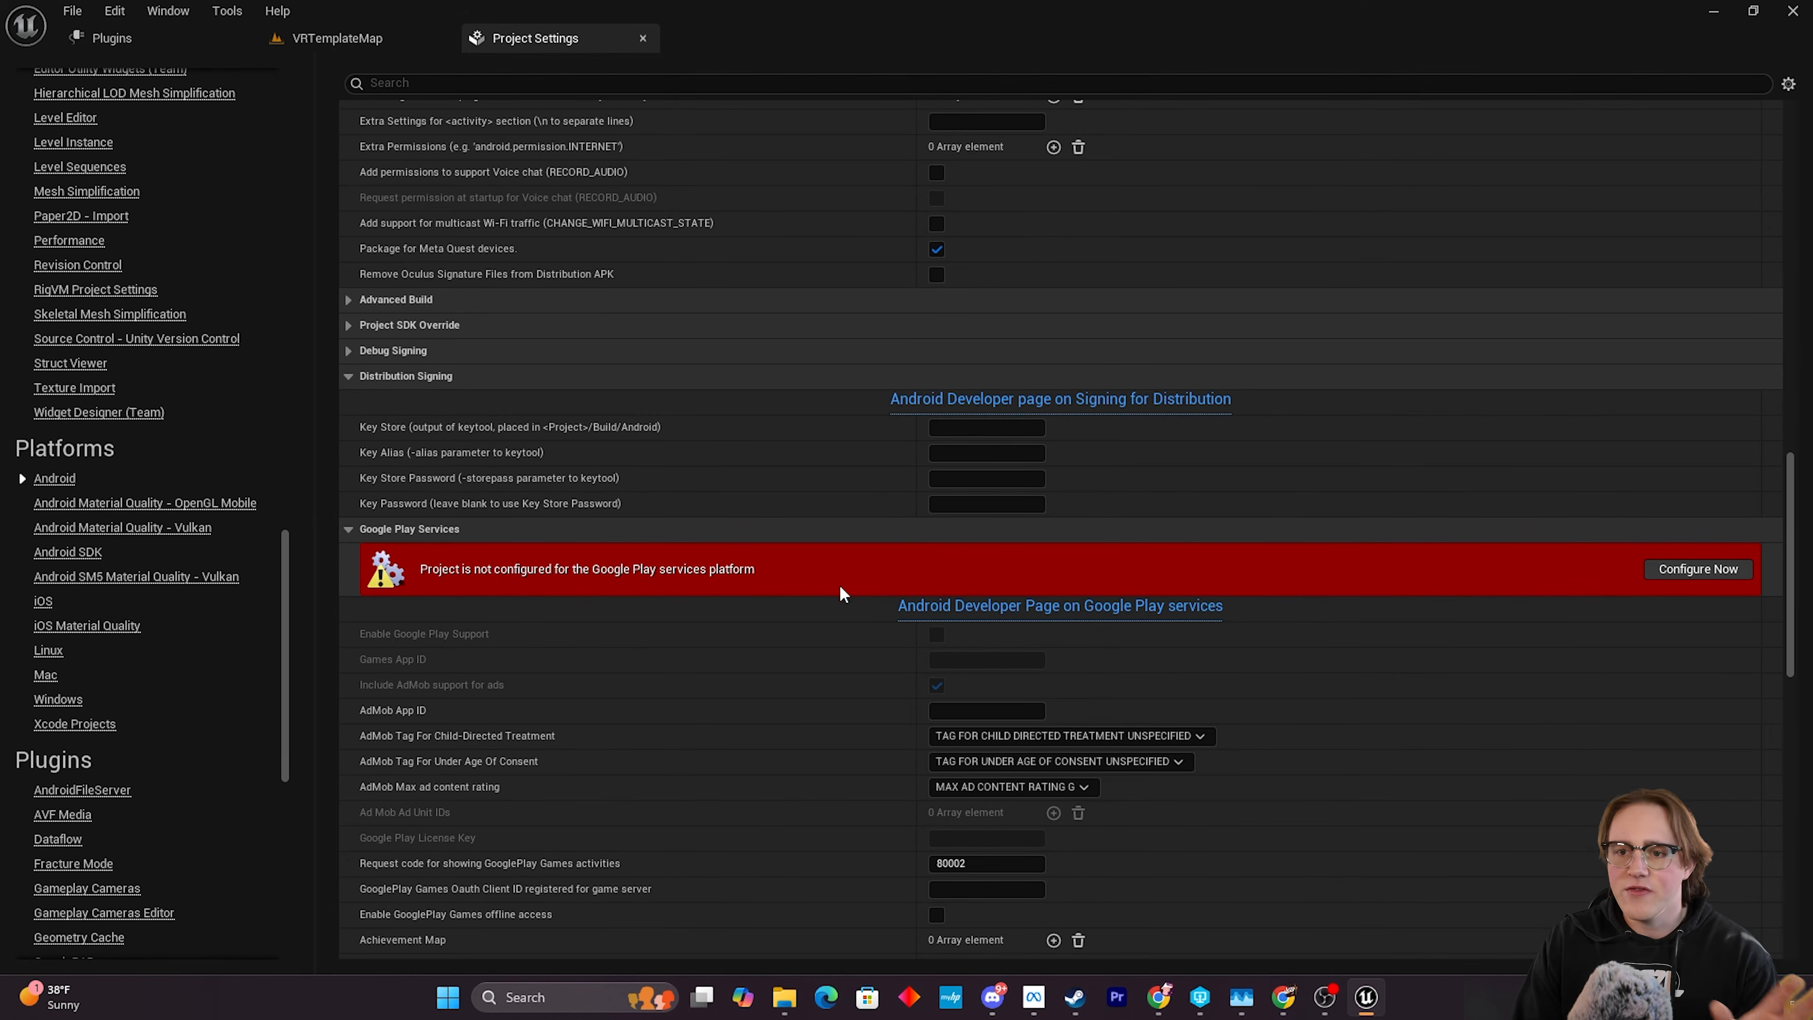
scroll(645, 549, down, 4)
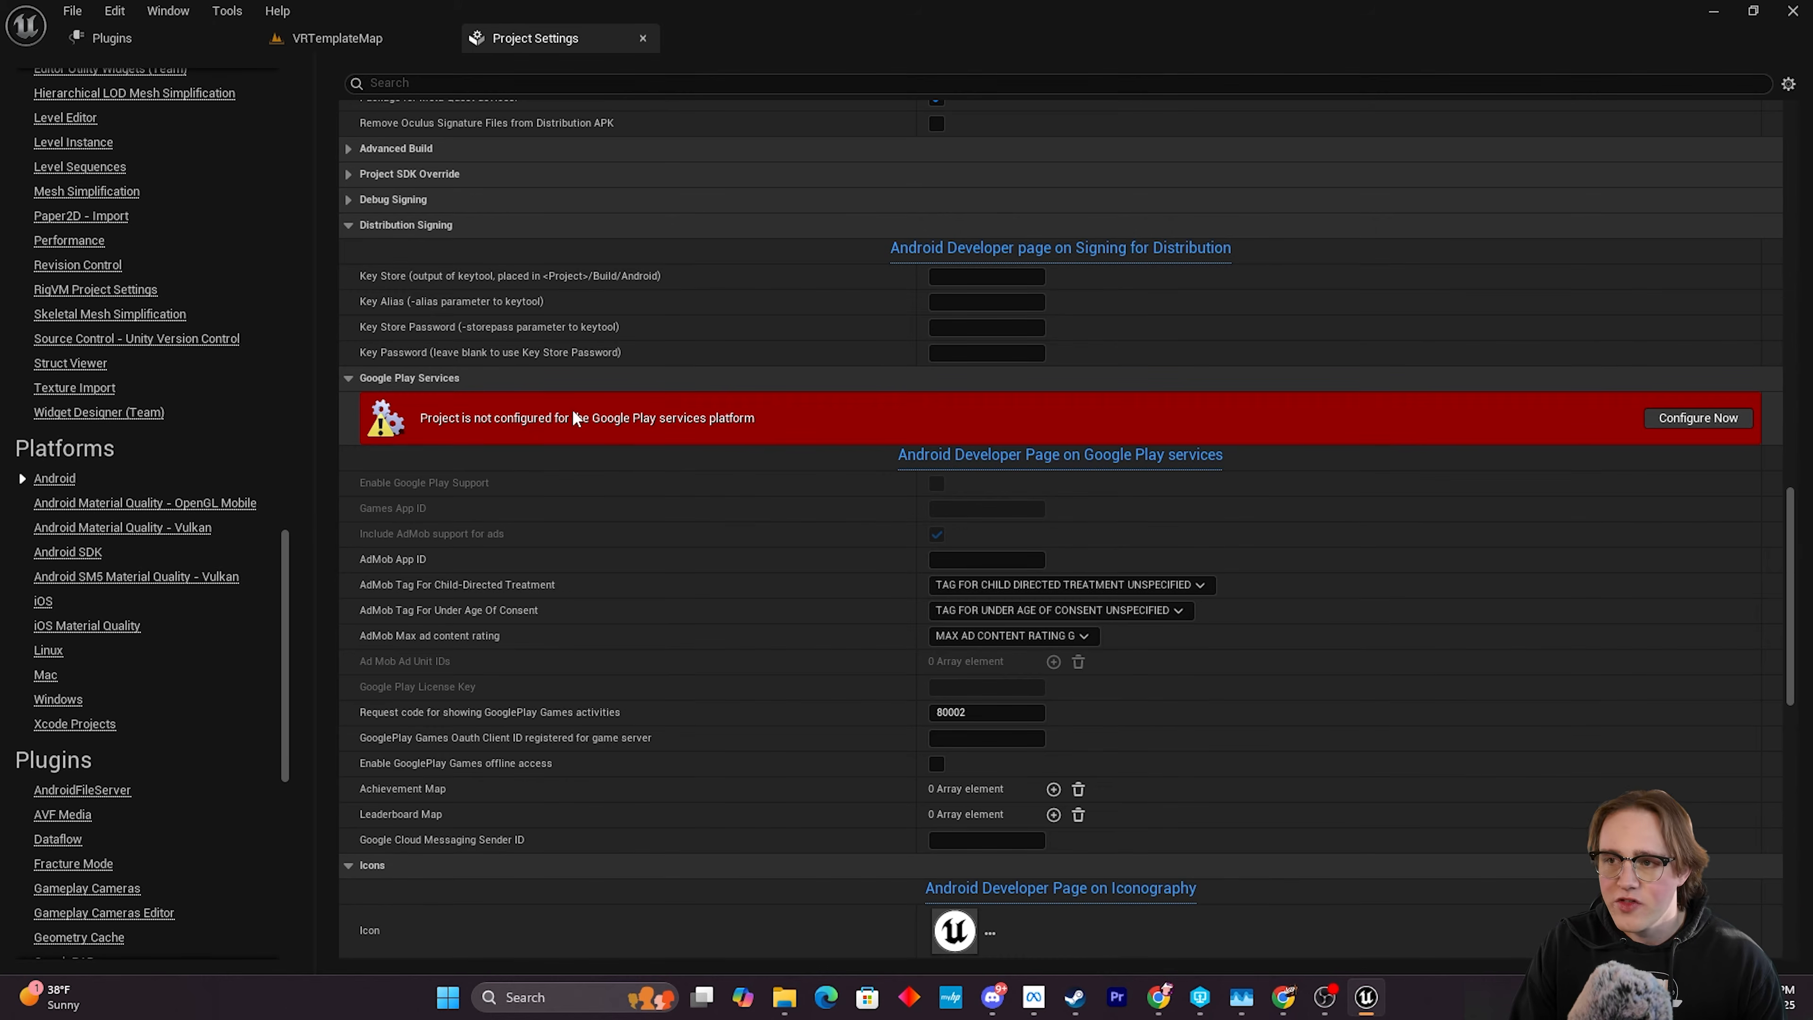
click(1678, 417)
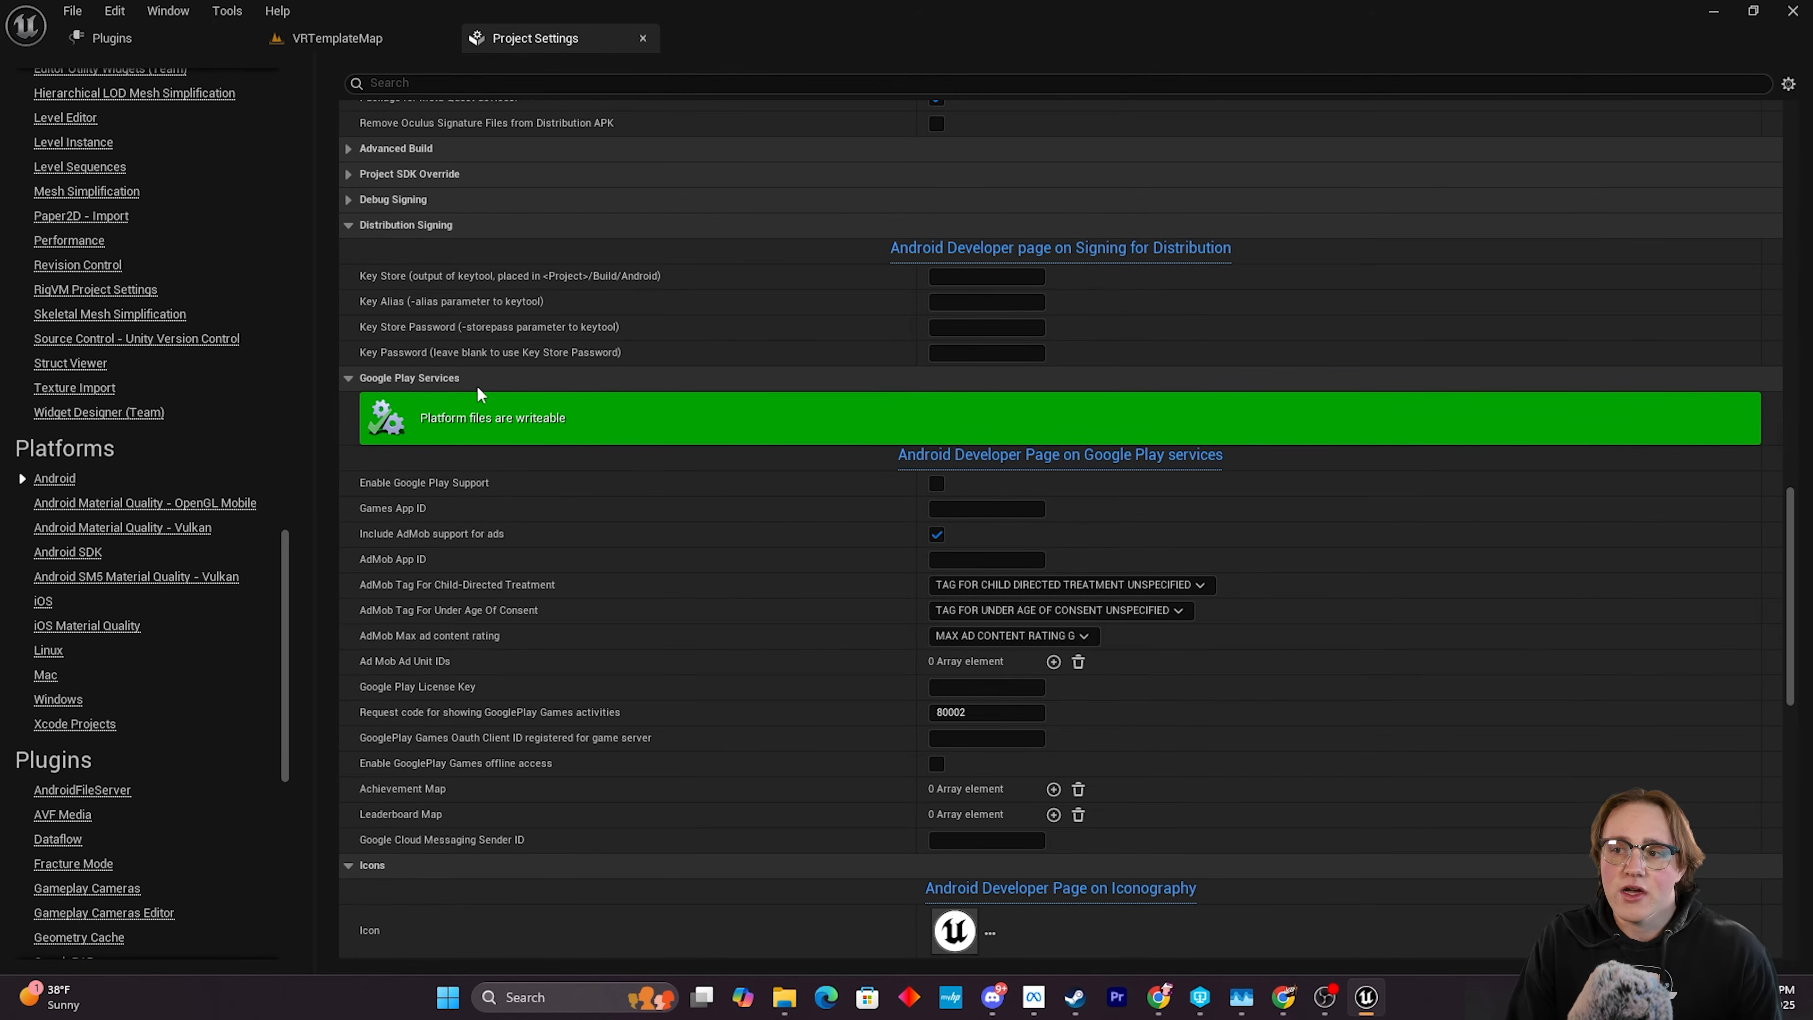
scroll(657, 380, down, 15)
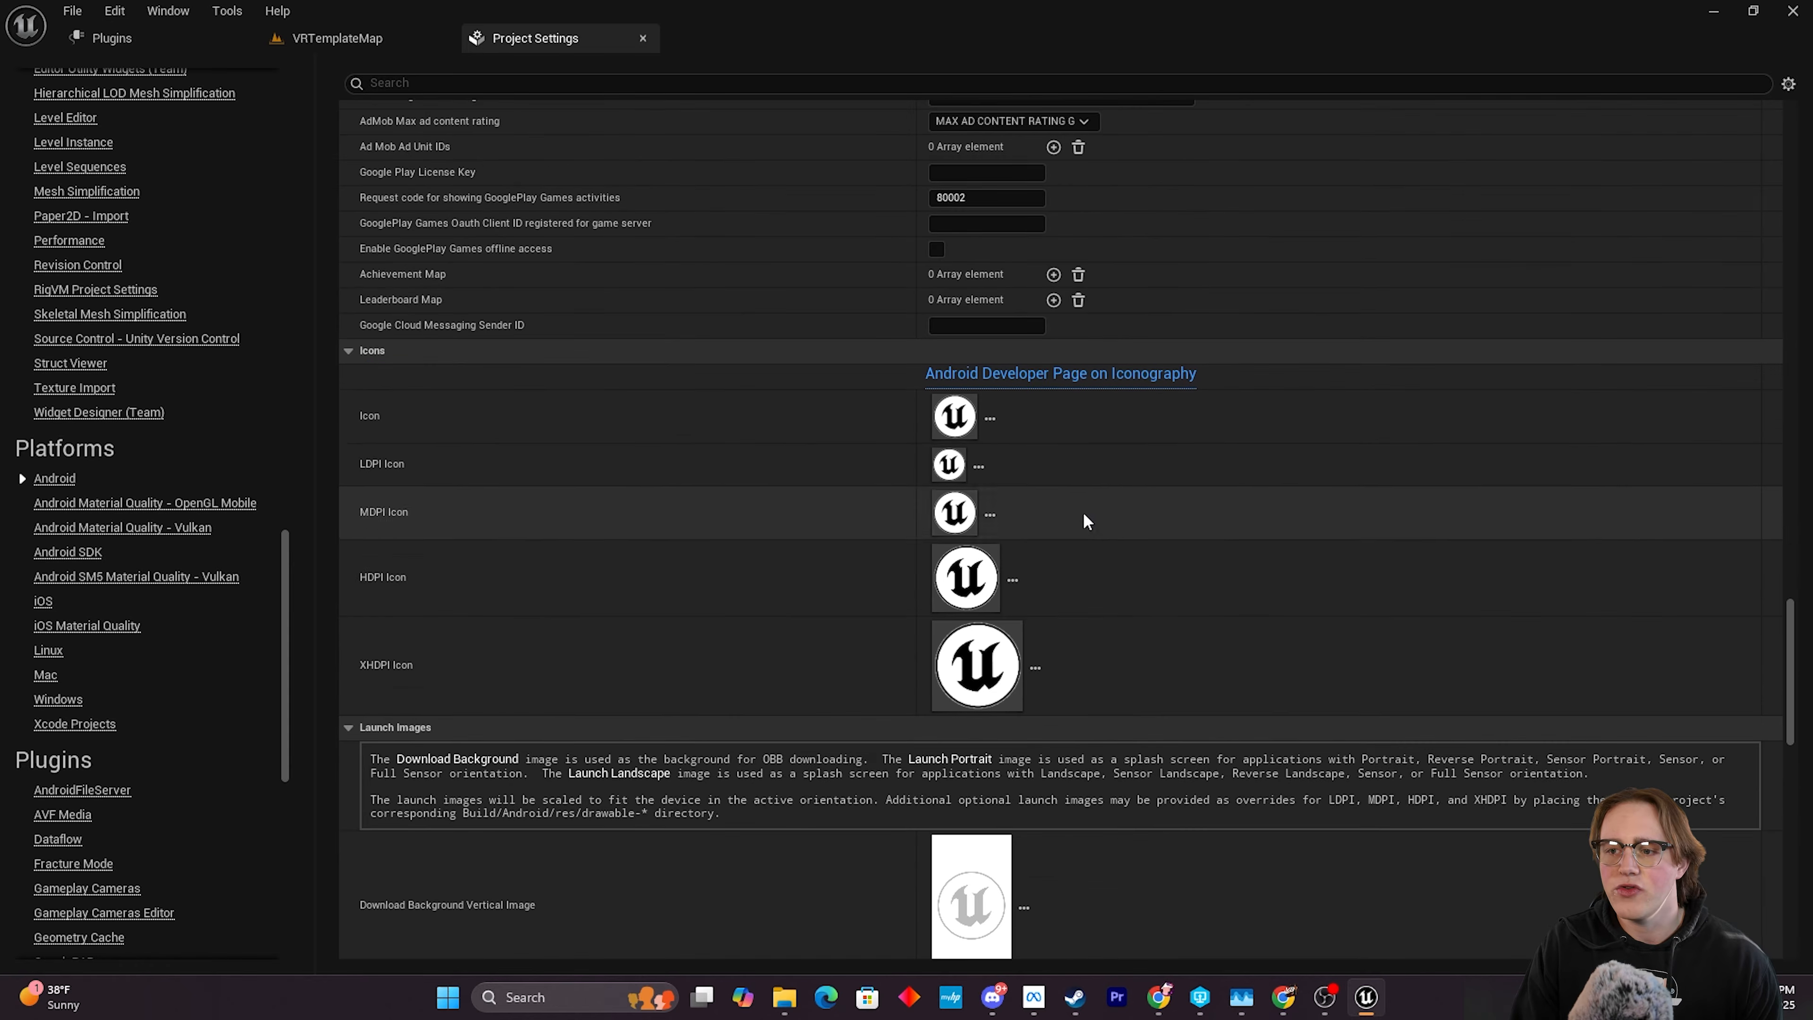
scroll(1460, 651, down, 10)
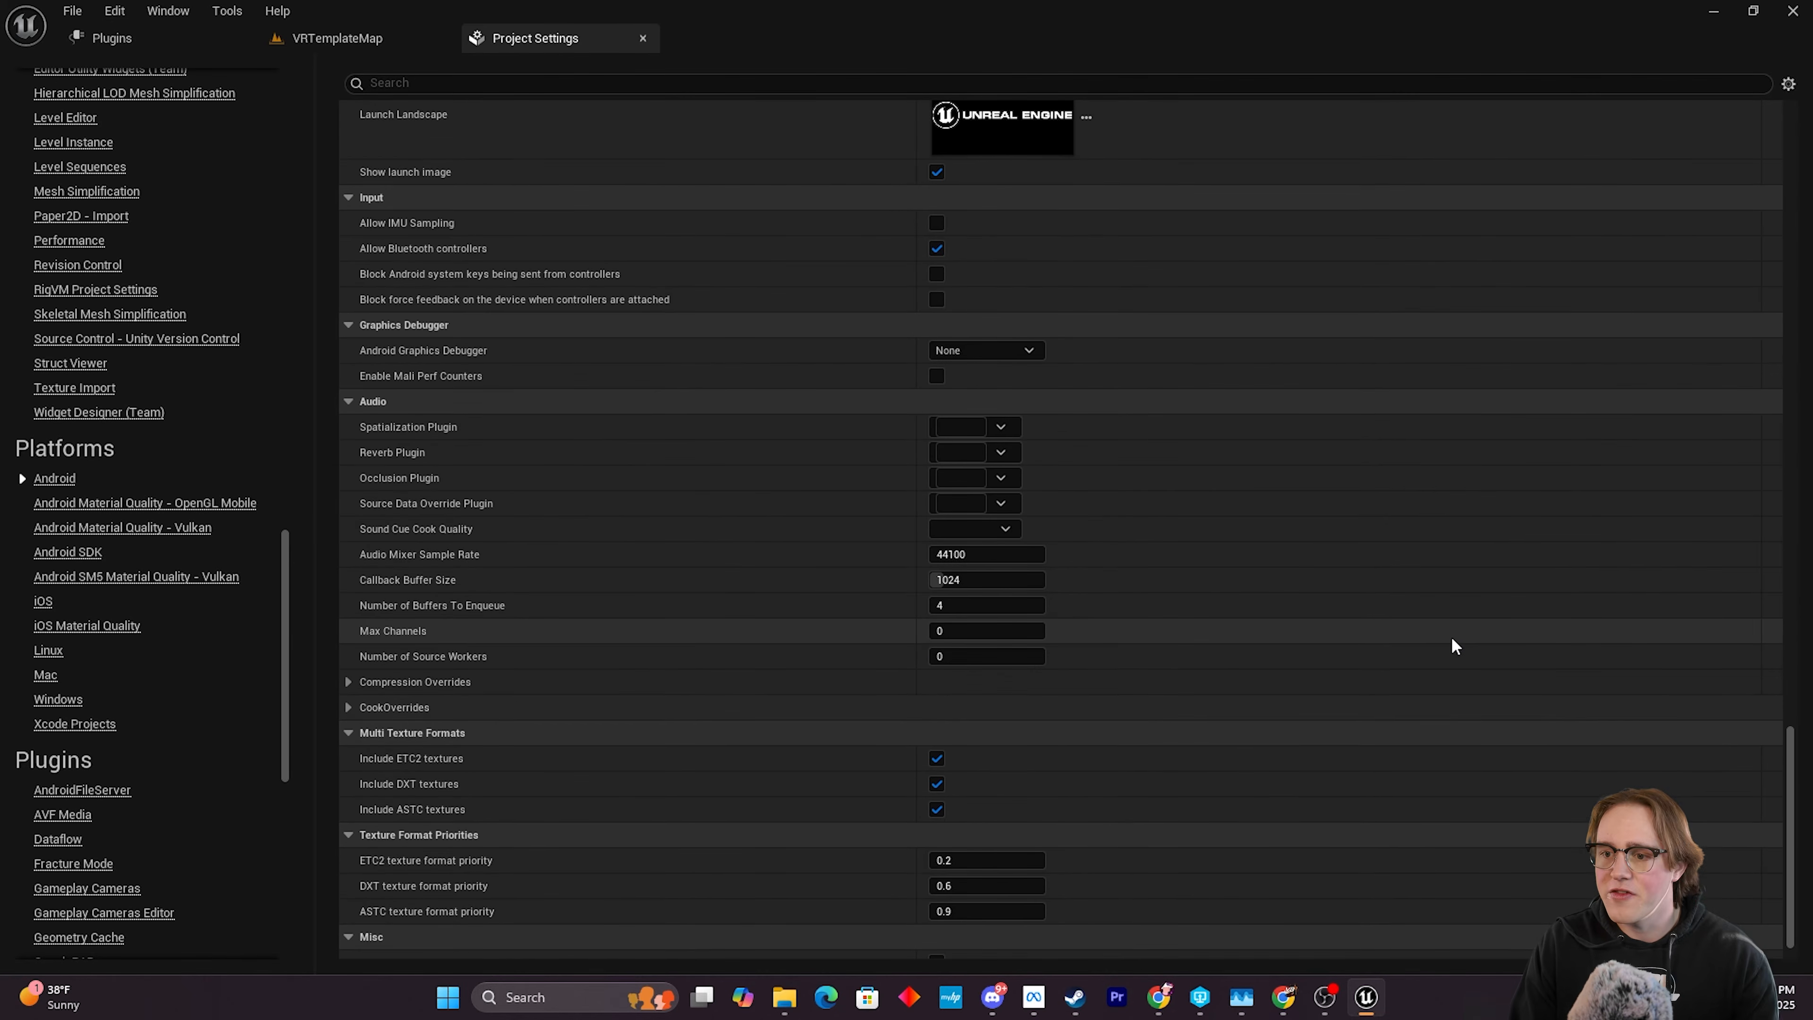
scroll(1471, 648, up, 20)
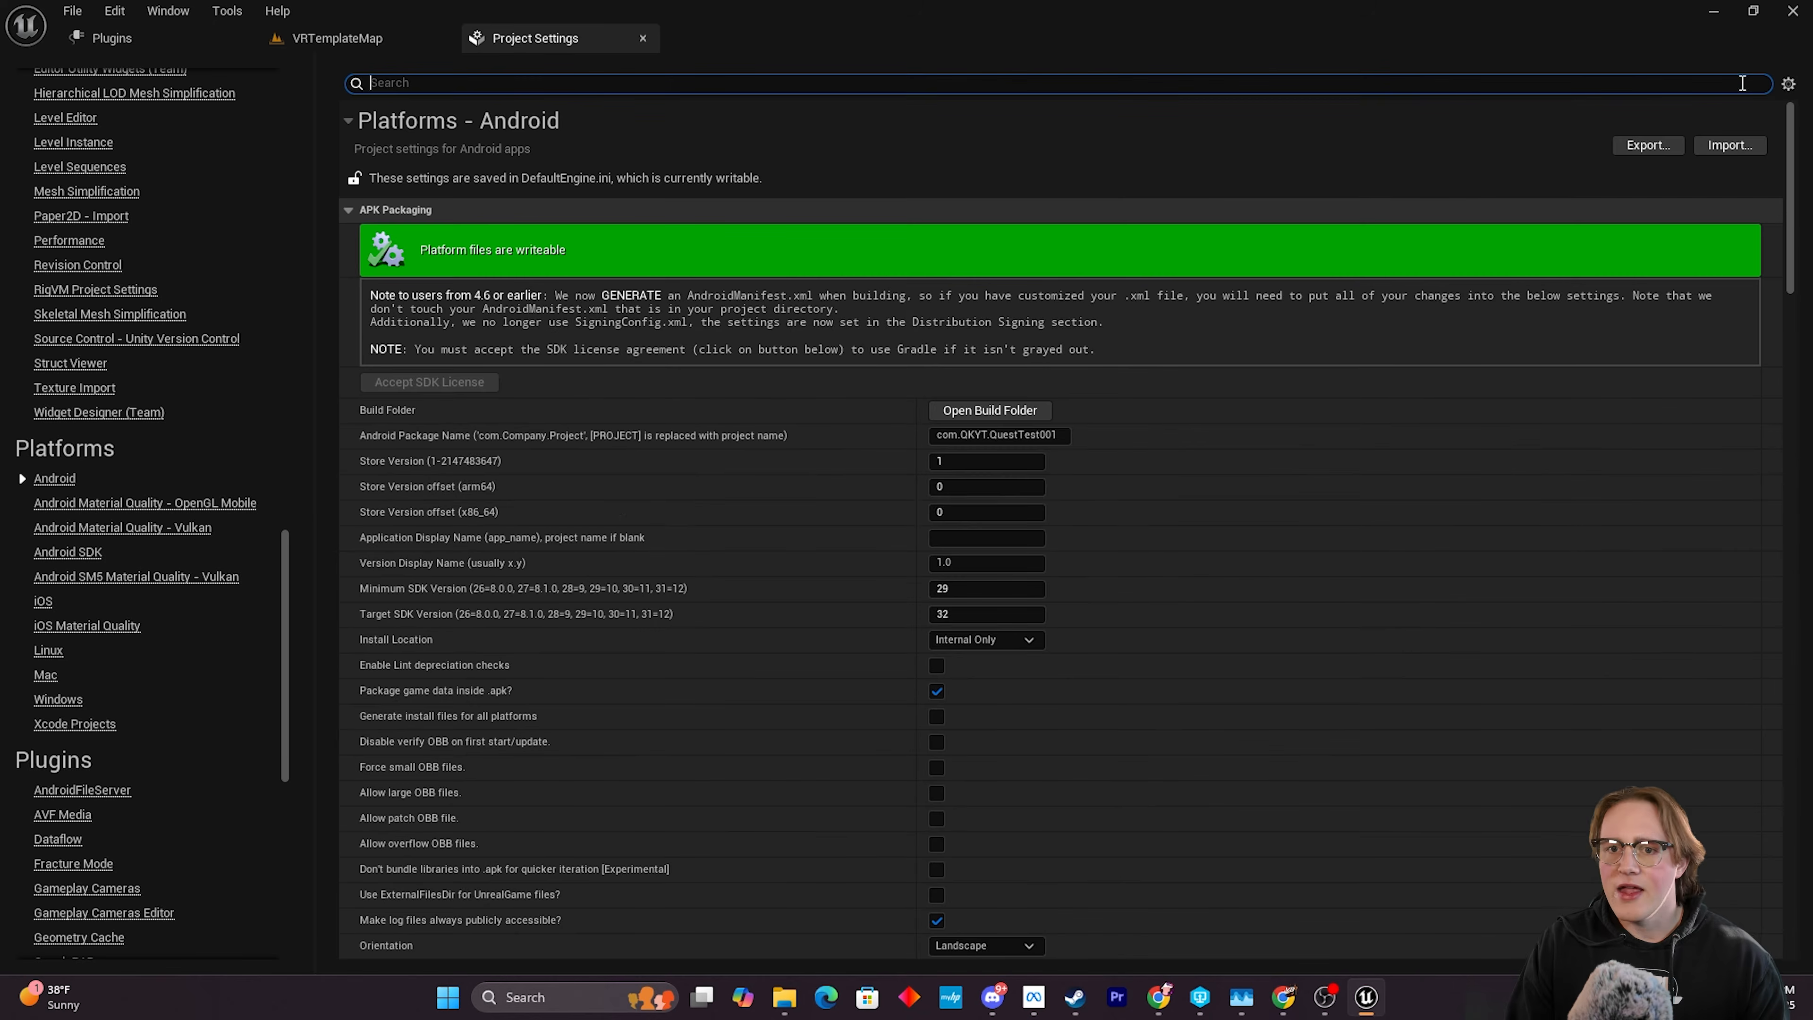
Open the Android SDK platform settings and browse for the SDK location as far as the personal user folder under C:/Users.
click(78, 553)
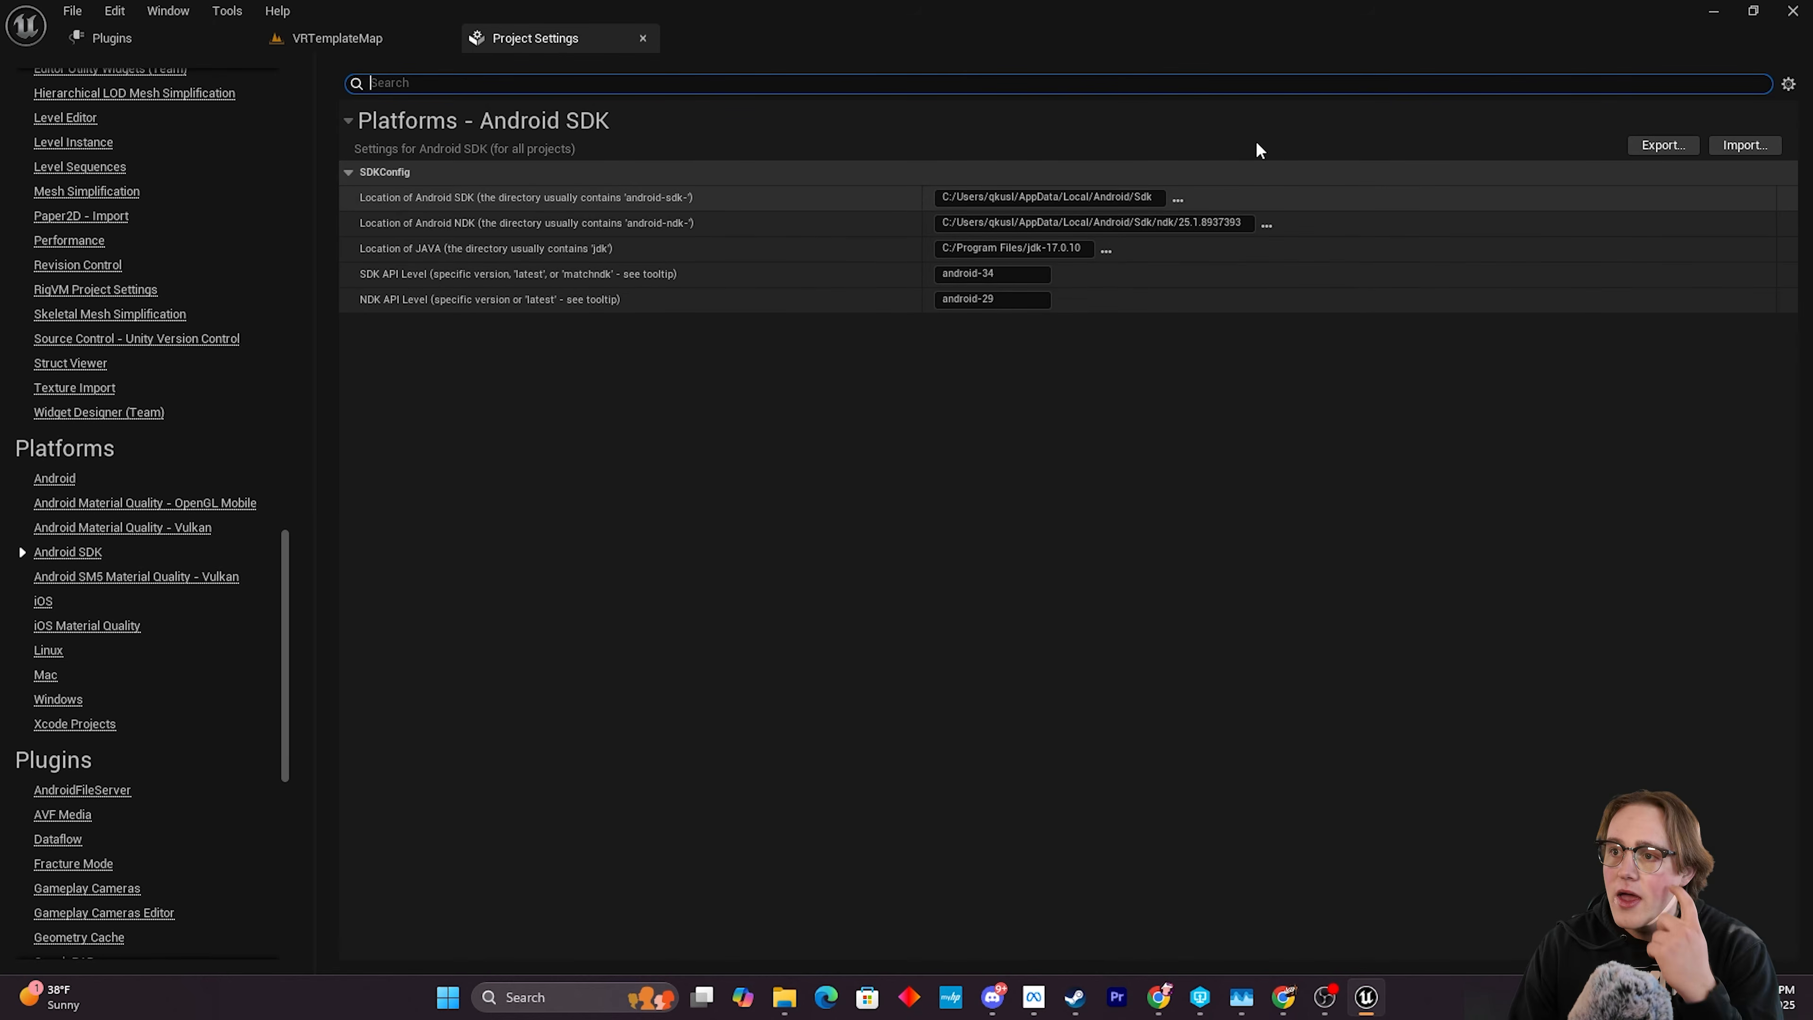
click(1180, 200)
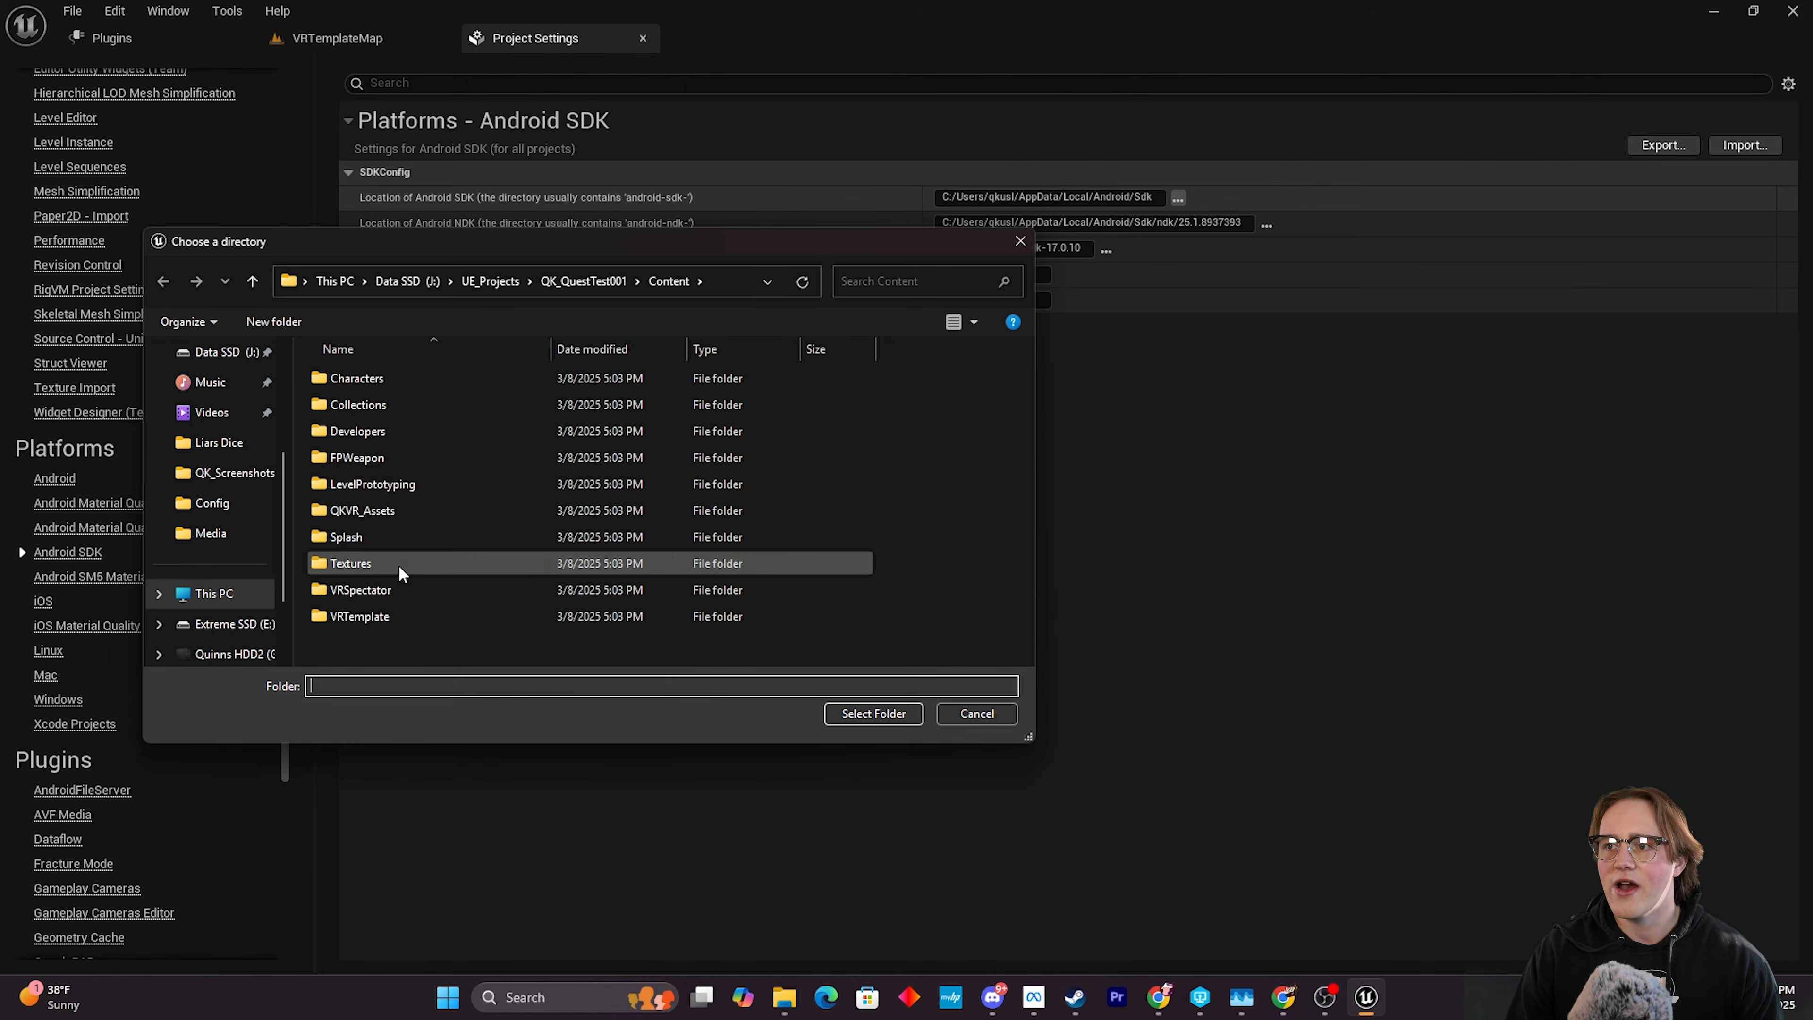
scroll(242, 475, up, 3)
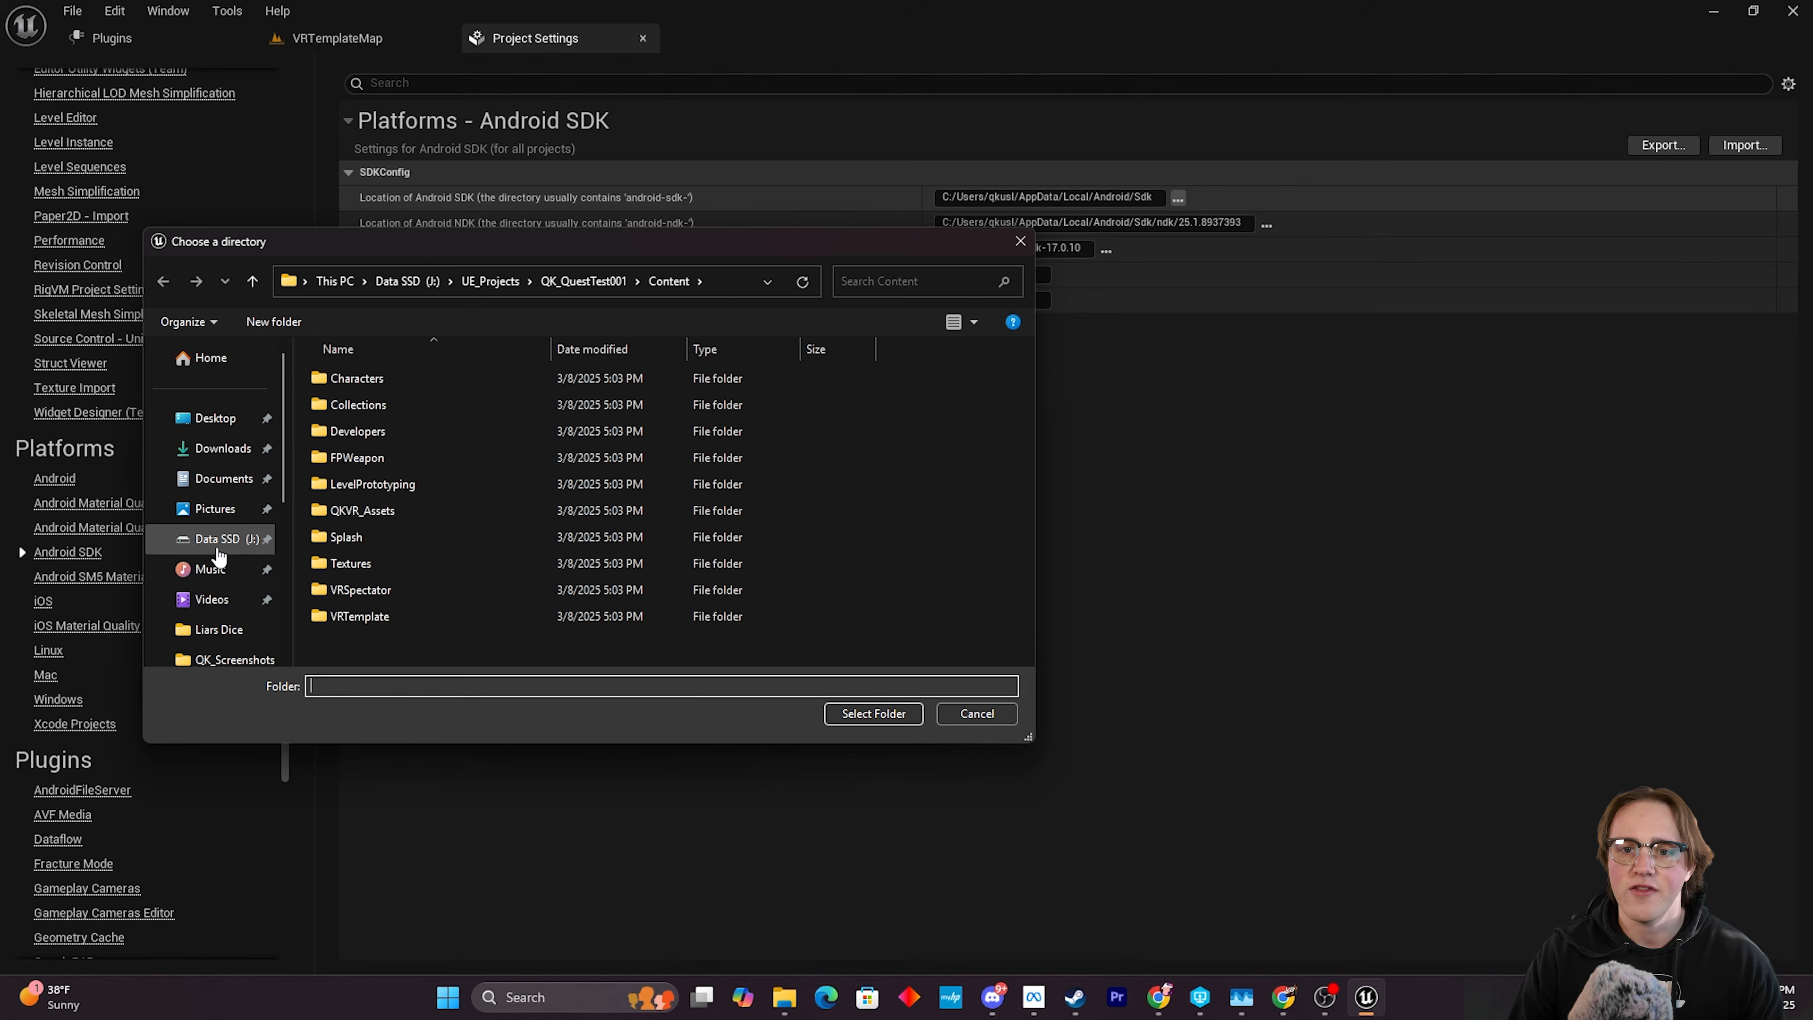
scroll(222, 582, down, 4)
click(215, 503)
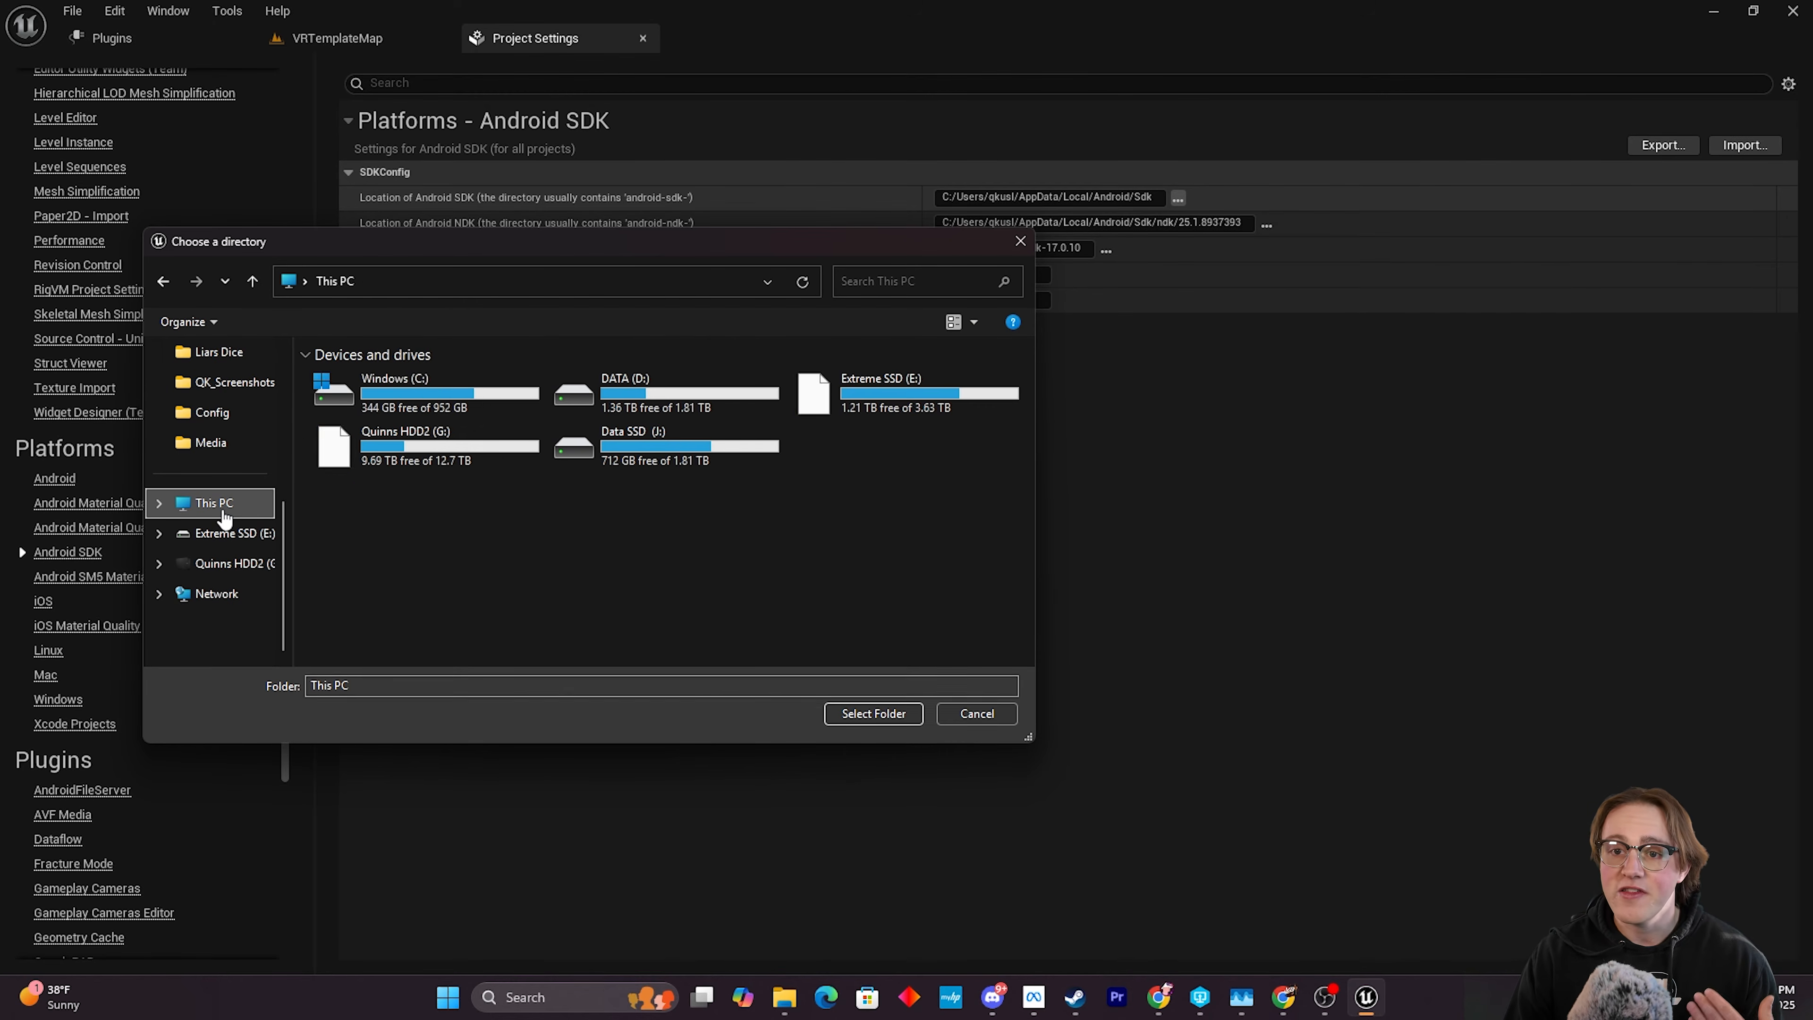
click(479, 400)
double_click(479, 400)
scroll(470, 593, down, 3)
double_click(463, 598)
double_click(341, 432)
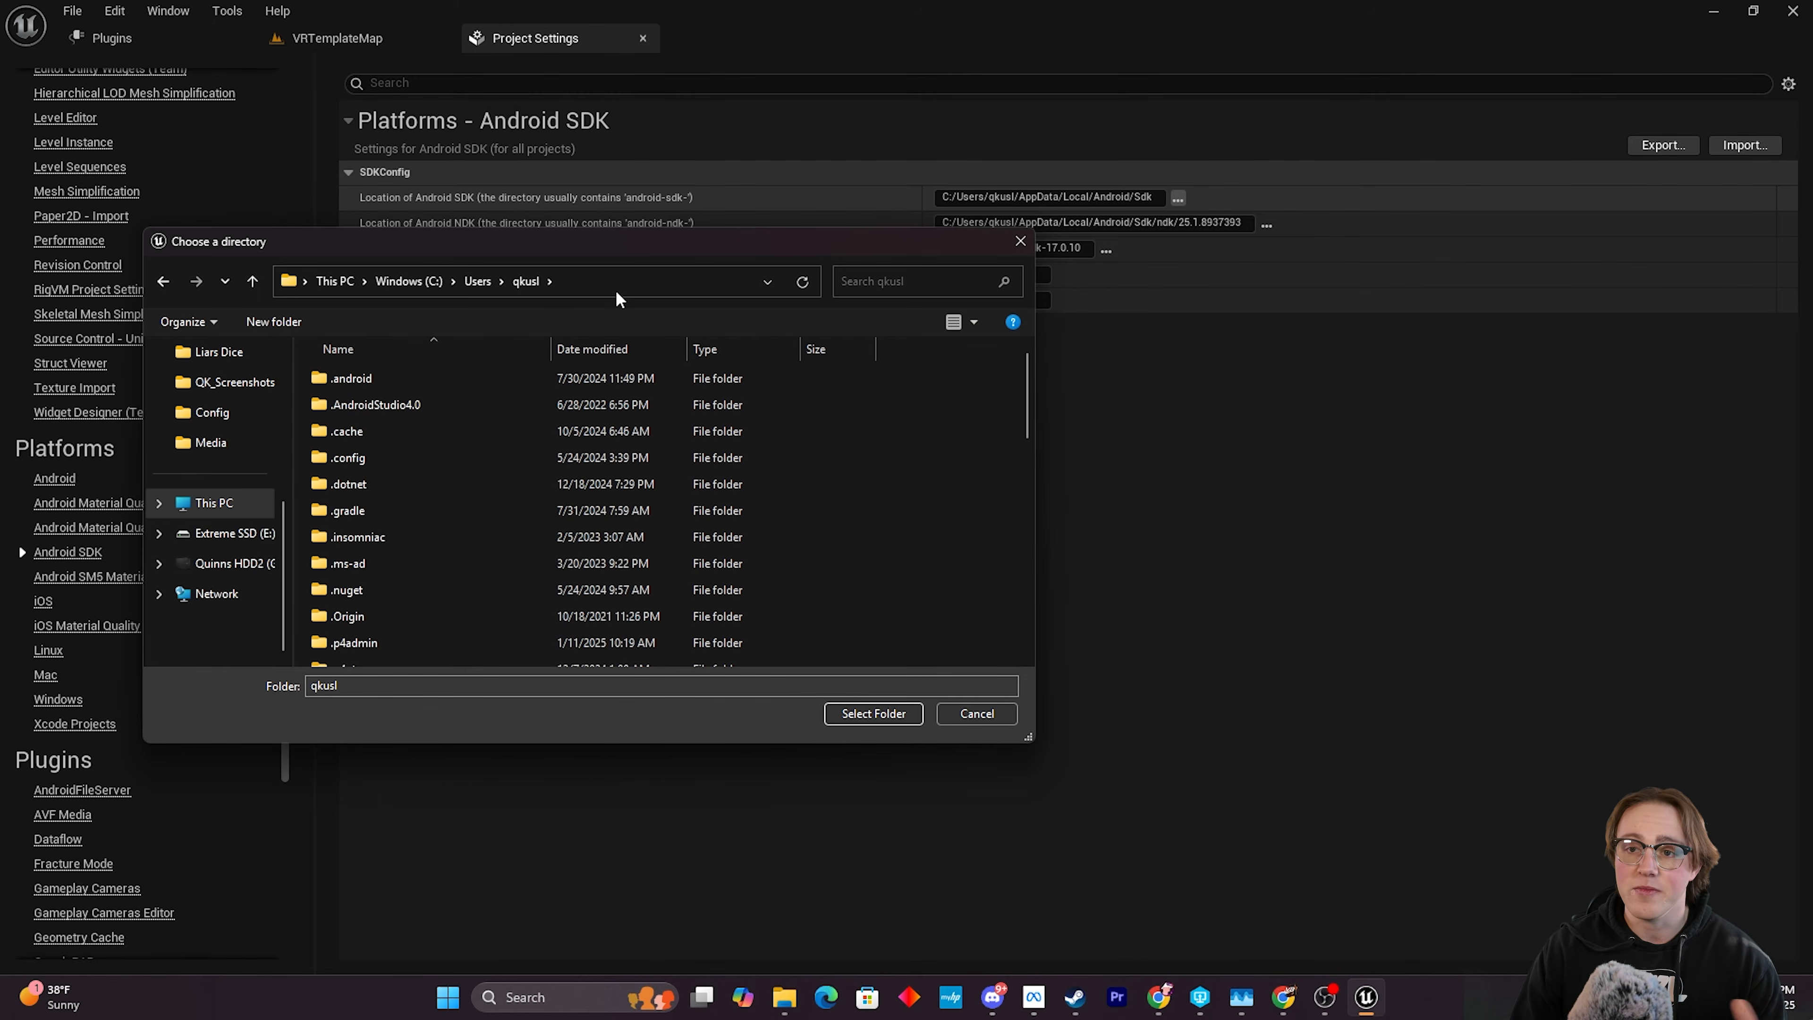
drag(636, 249, 618, 93)
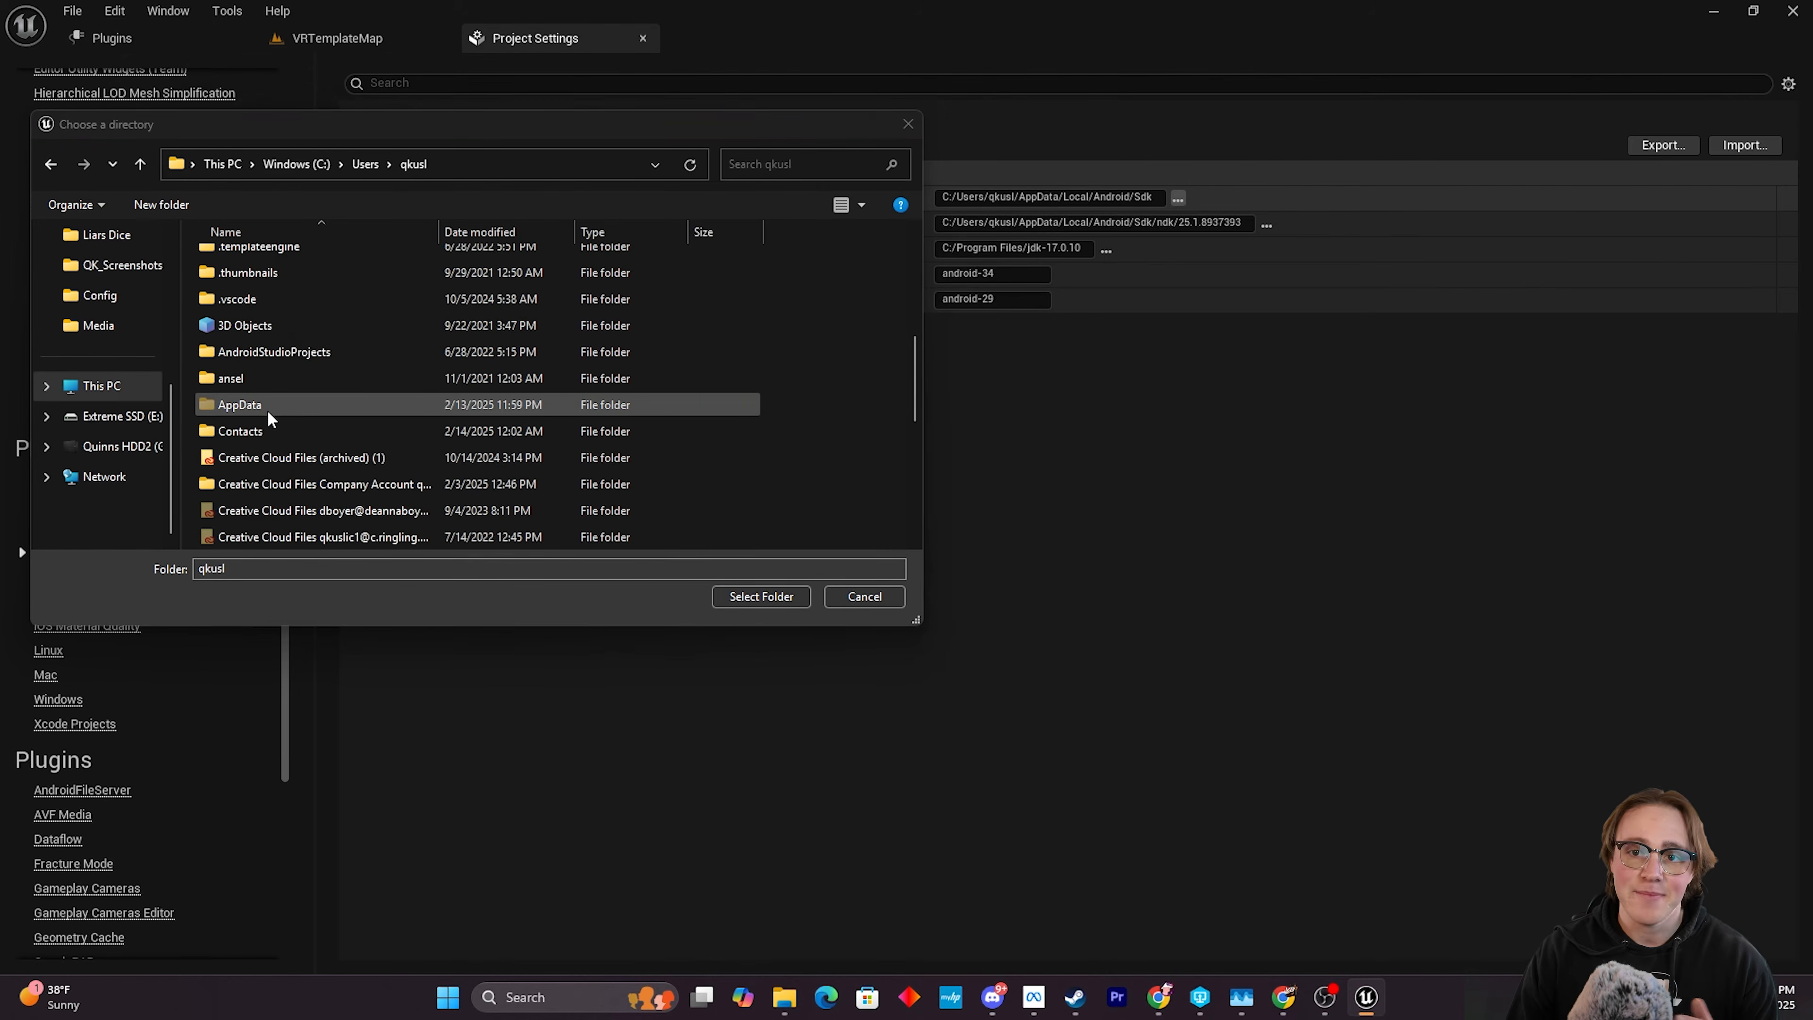
Set the Android SDK location to the AppData/Local/Android/Sdk folder inside the user folder.
double_click(268, 412)
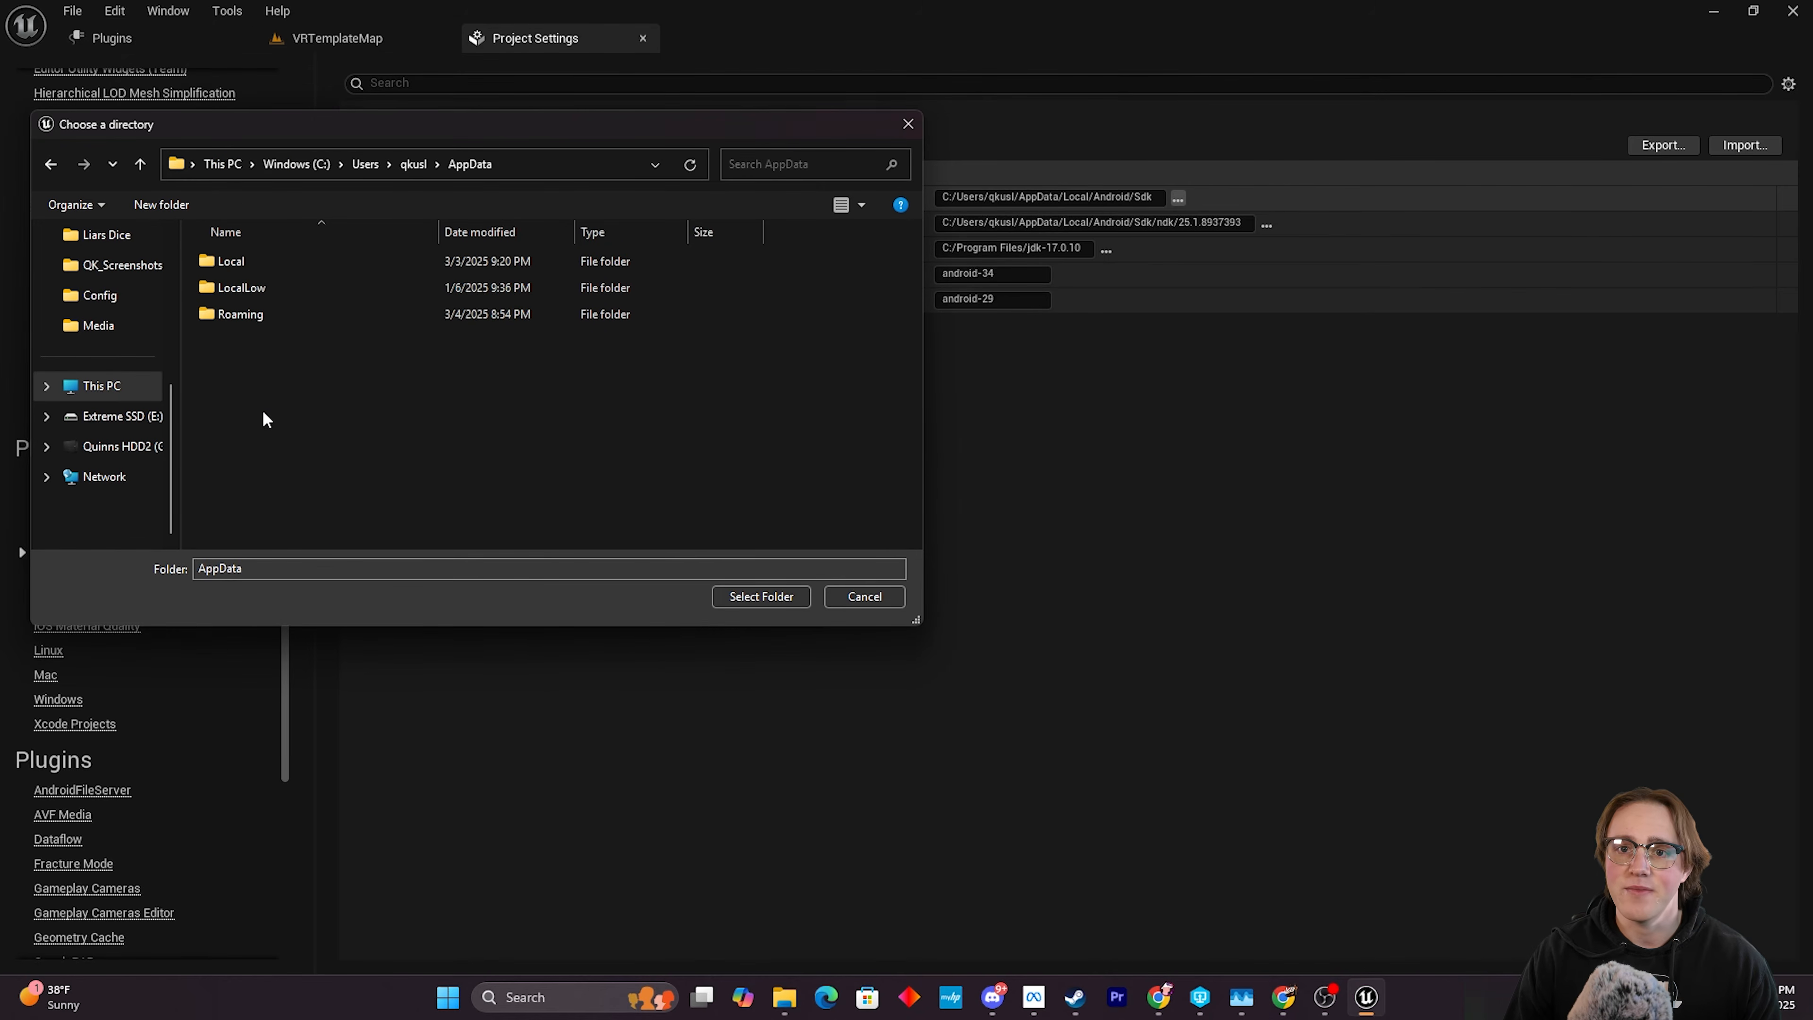
double_click(255, 261)
right_click(254, 260)
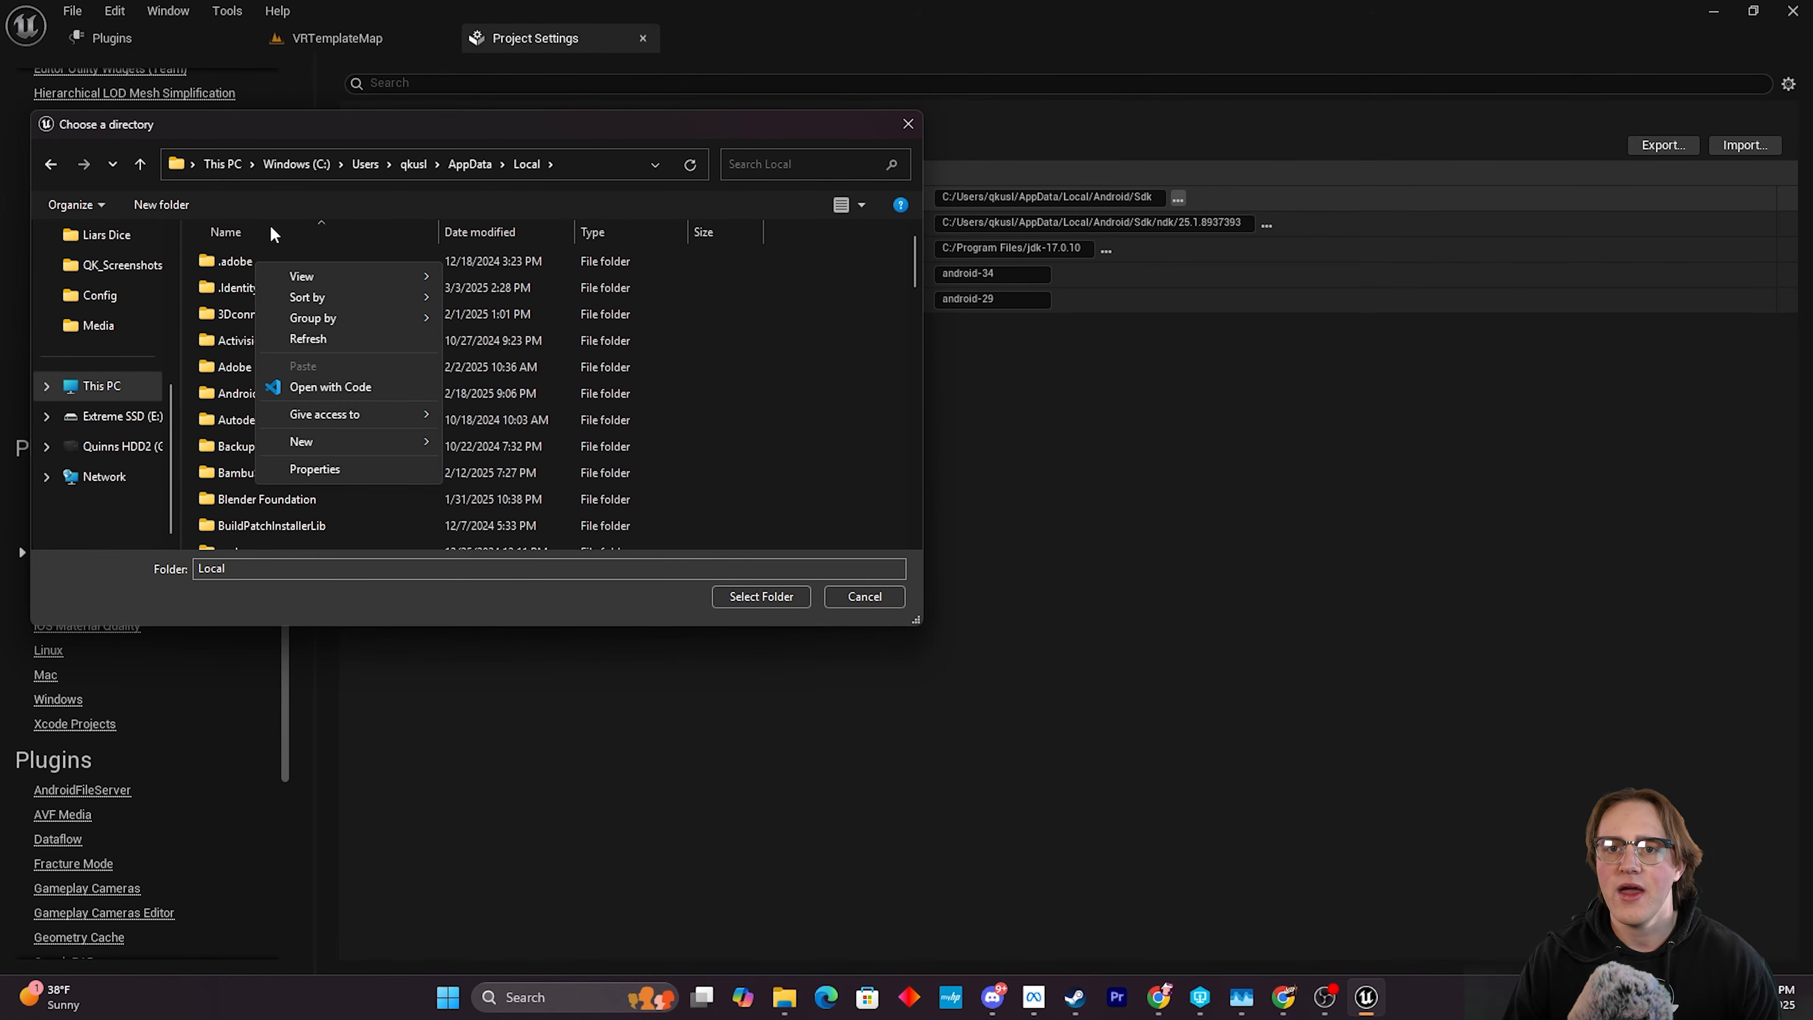
click(274, 199)
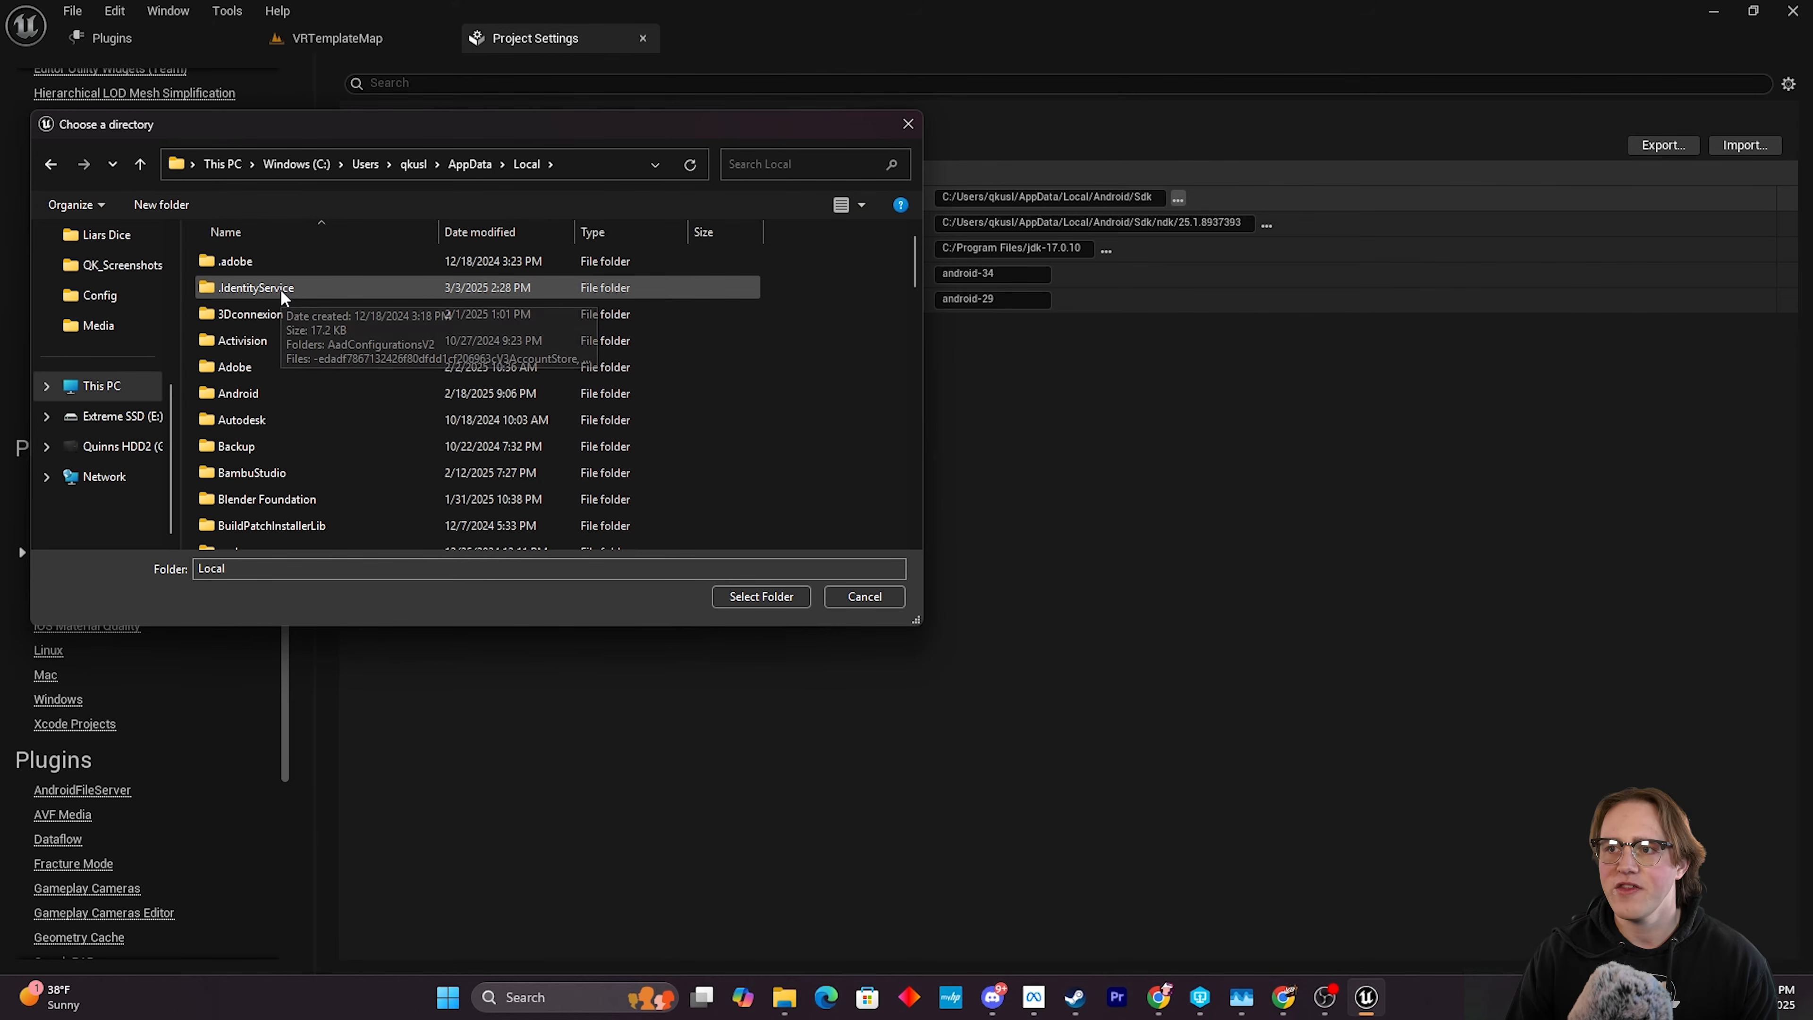
double_click(272, 395)
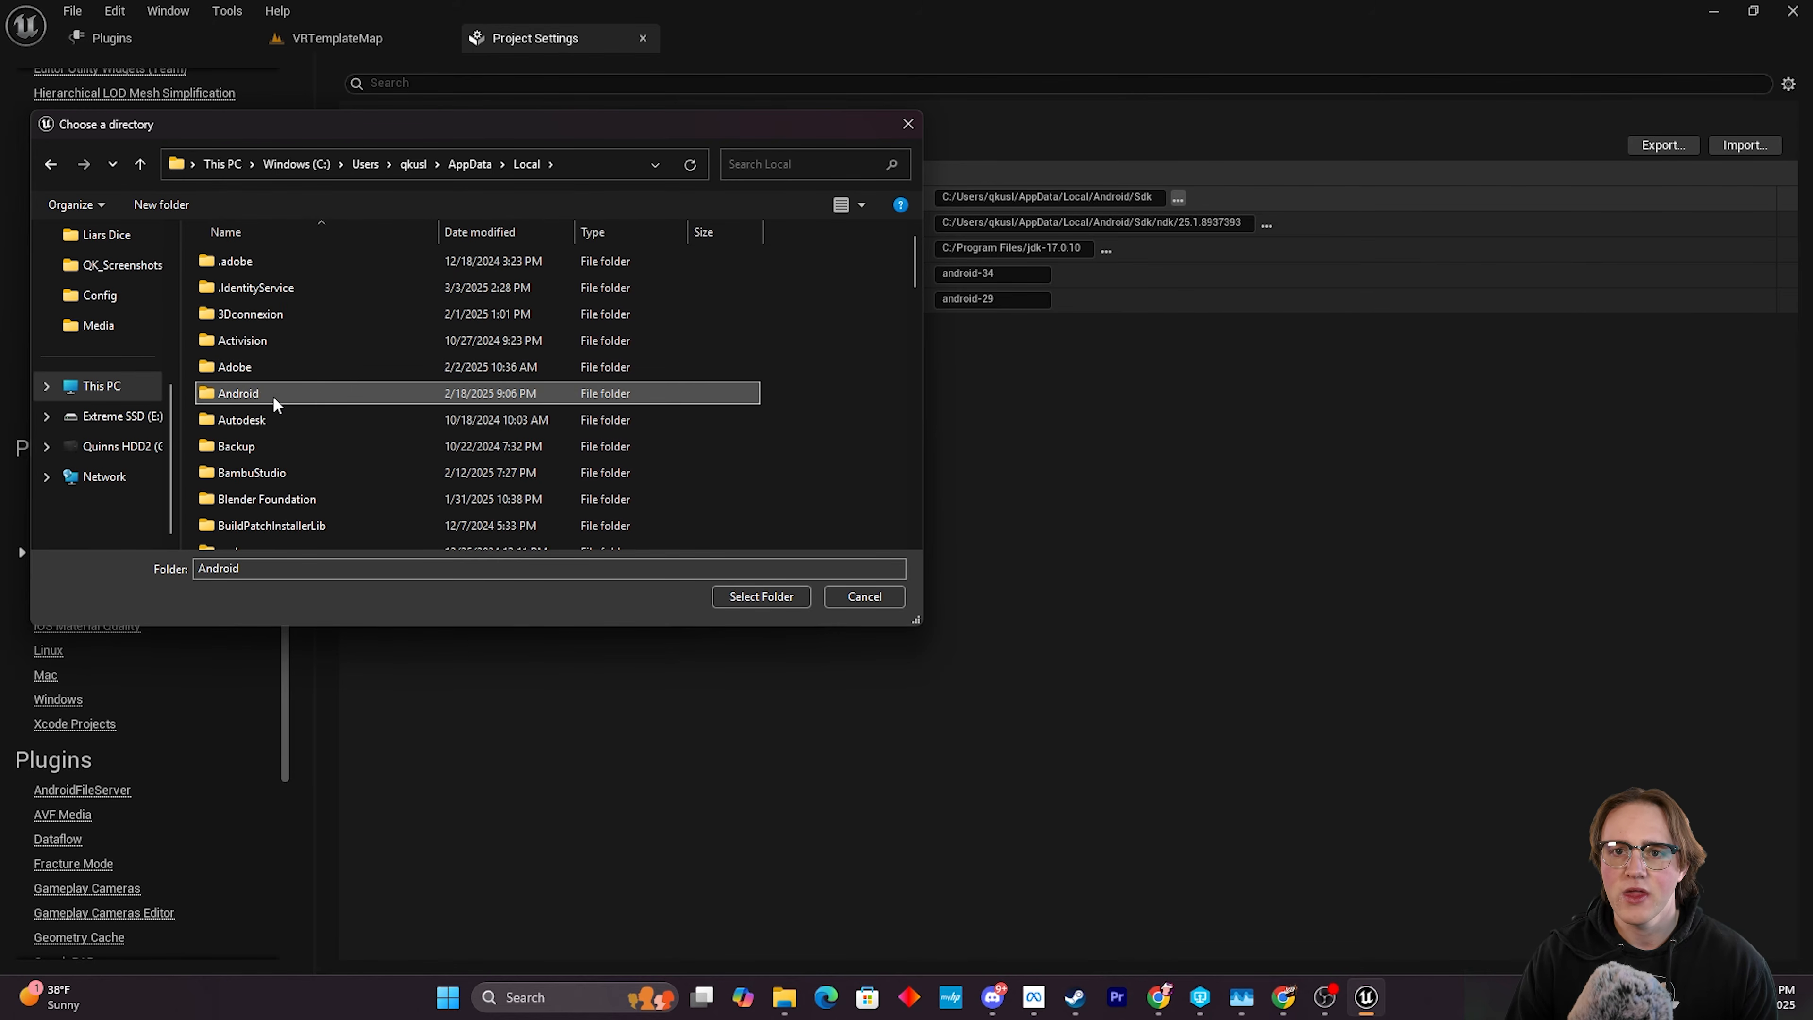
click(286, 267)
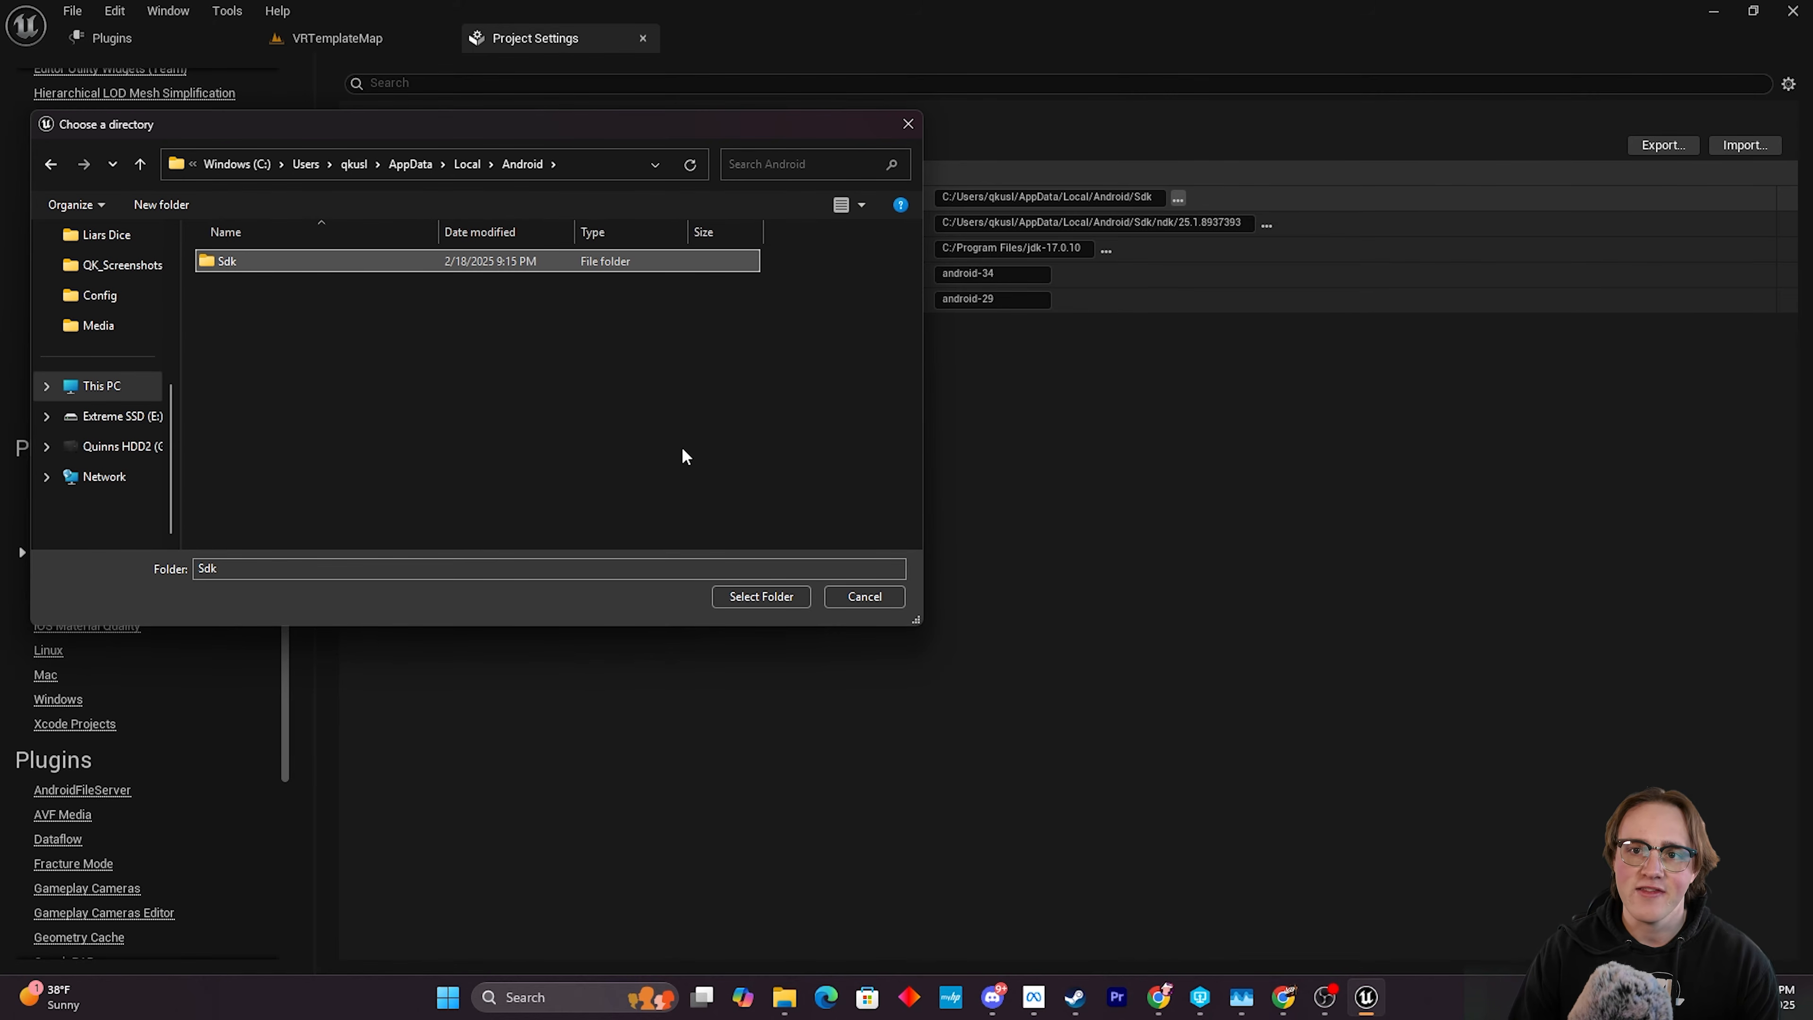
click(758, 596)
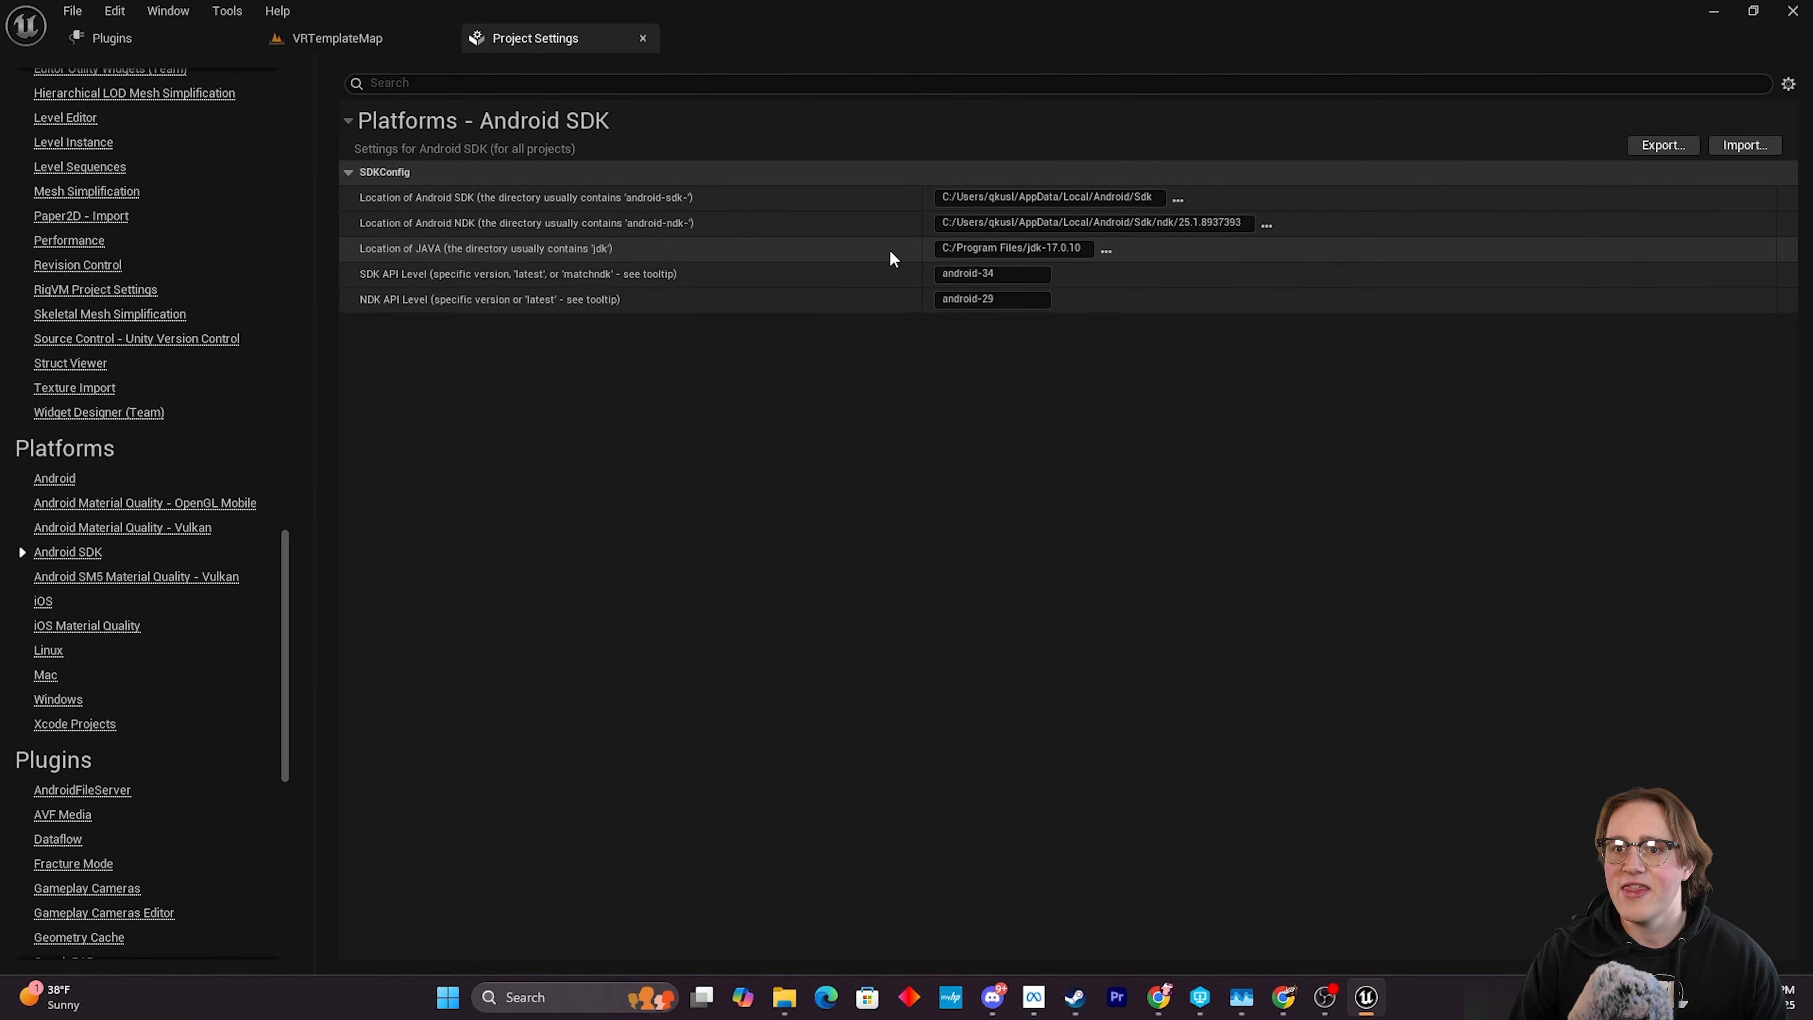
Set the Android NDK location to the ndk/25.1.8937393 folder inside the Android Sdk folder.
click(1265, 226)
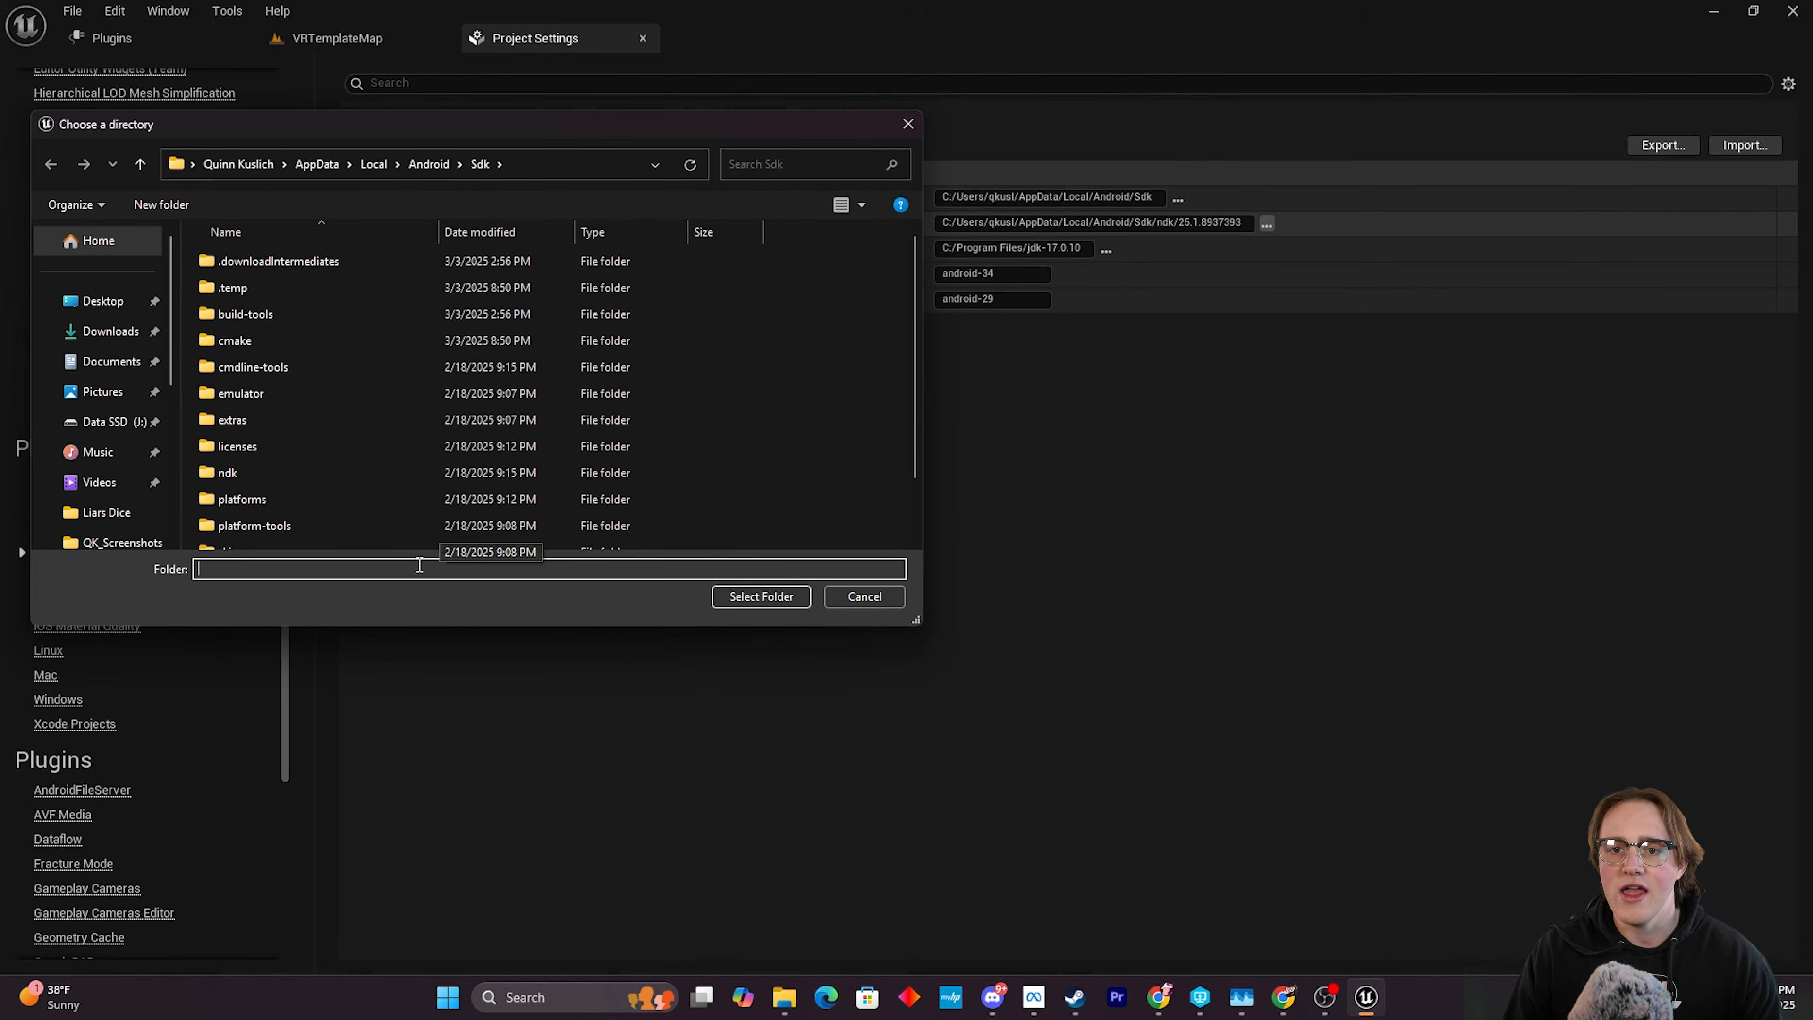
double_click(291, 481)
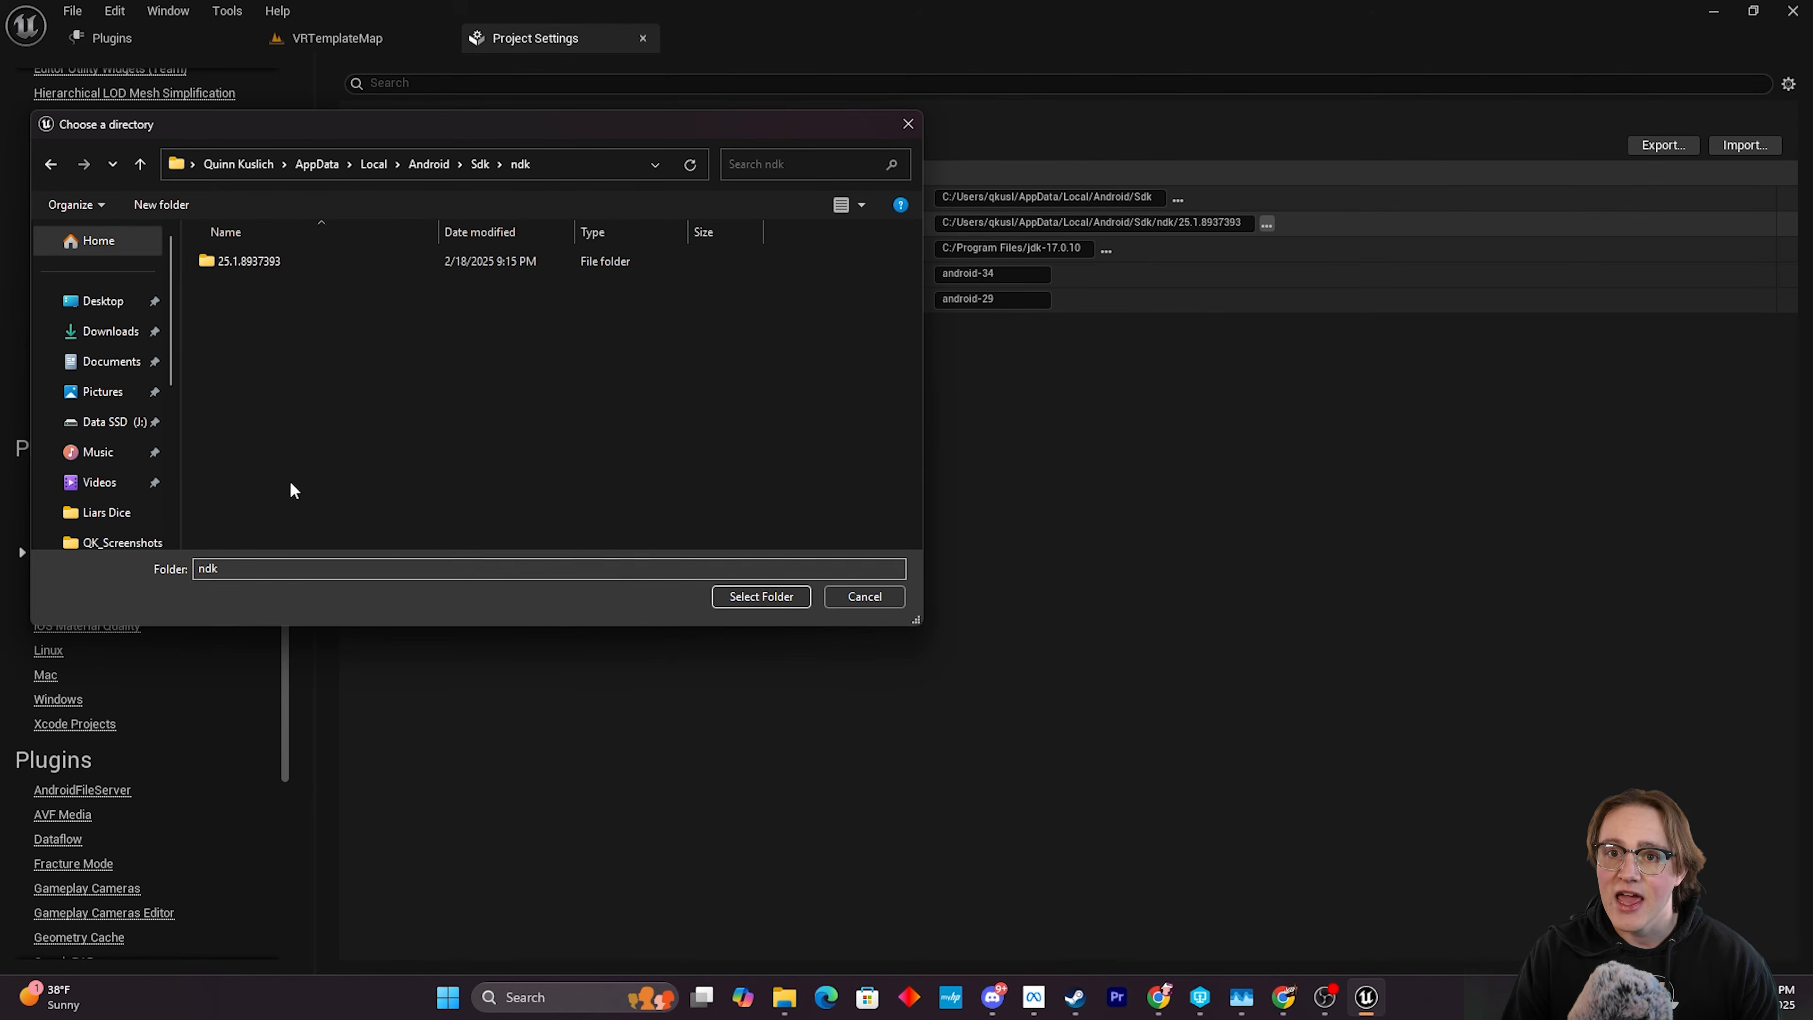
click(301, 267)
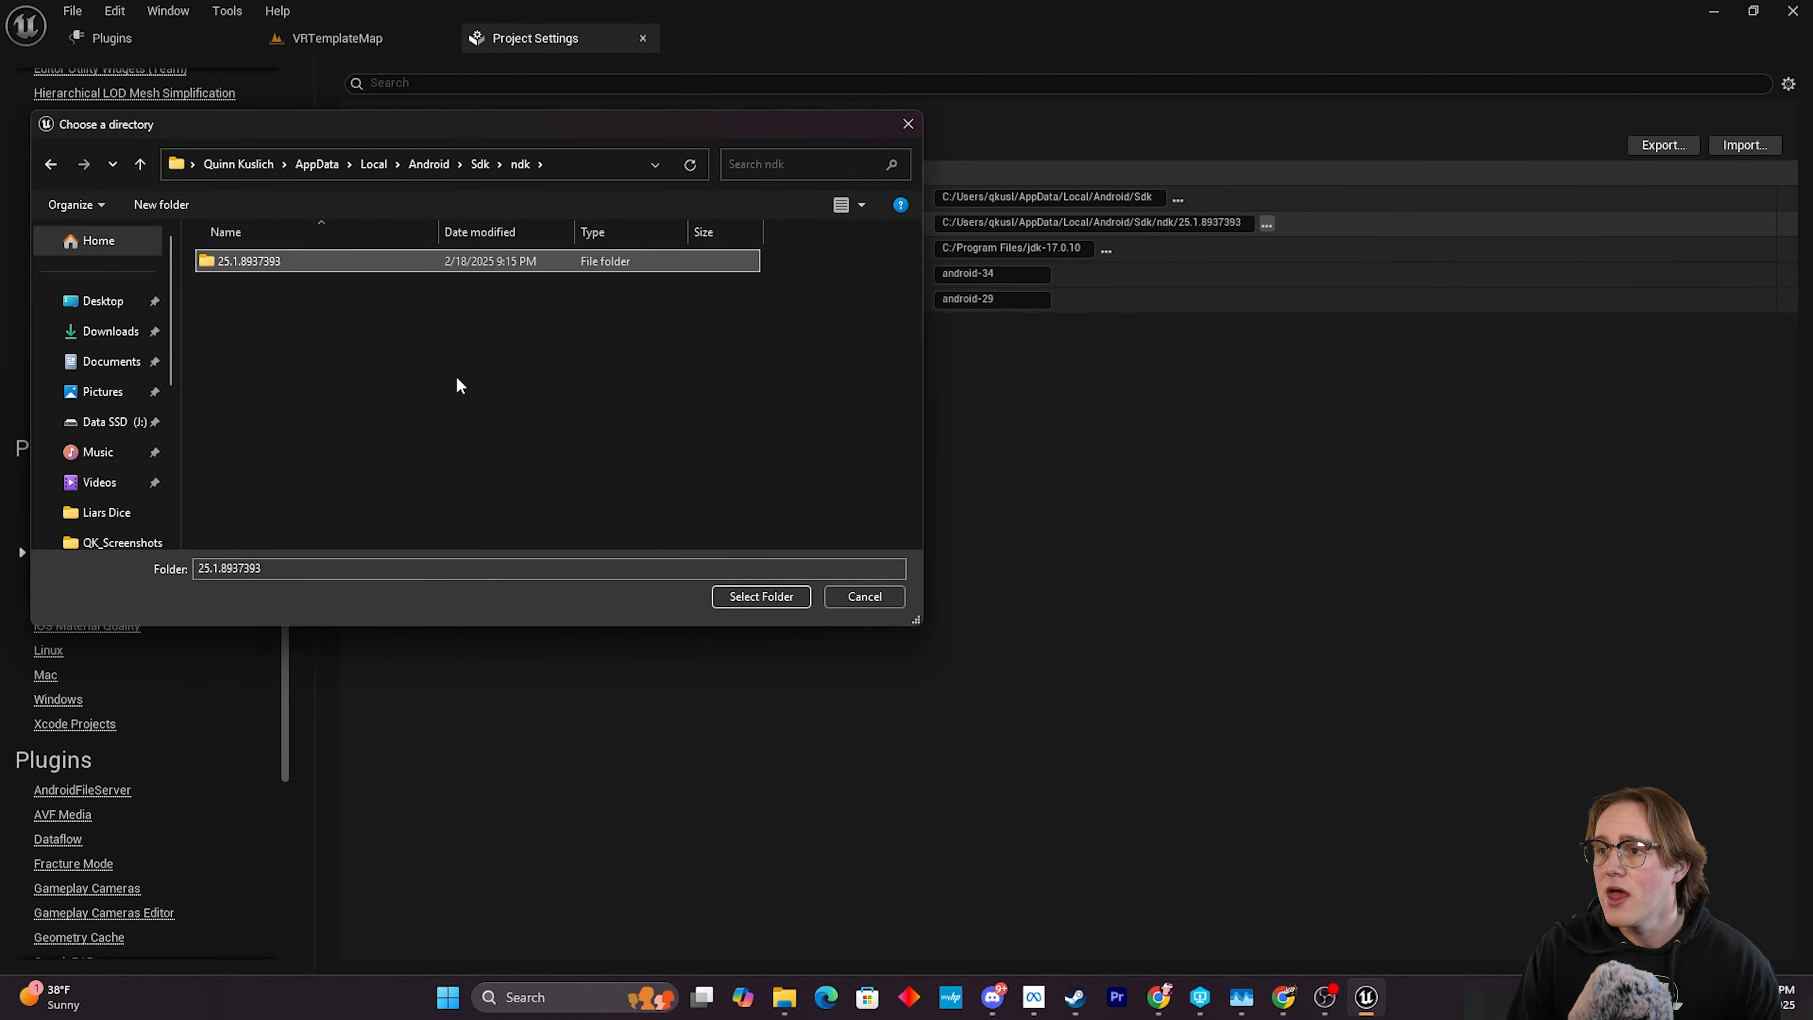
click(756, 598)
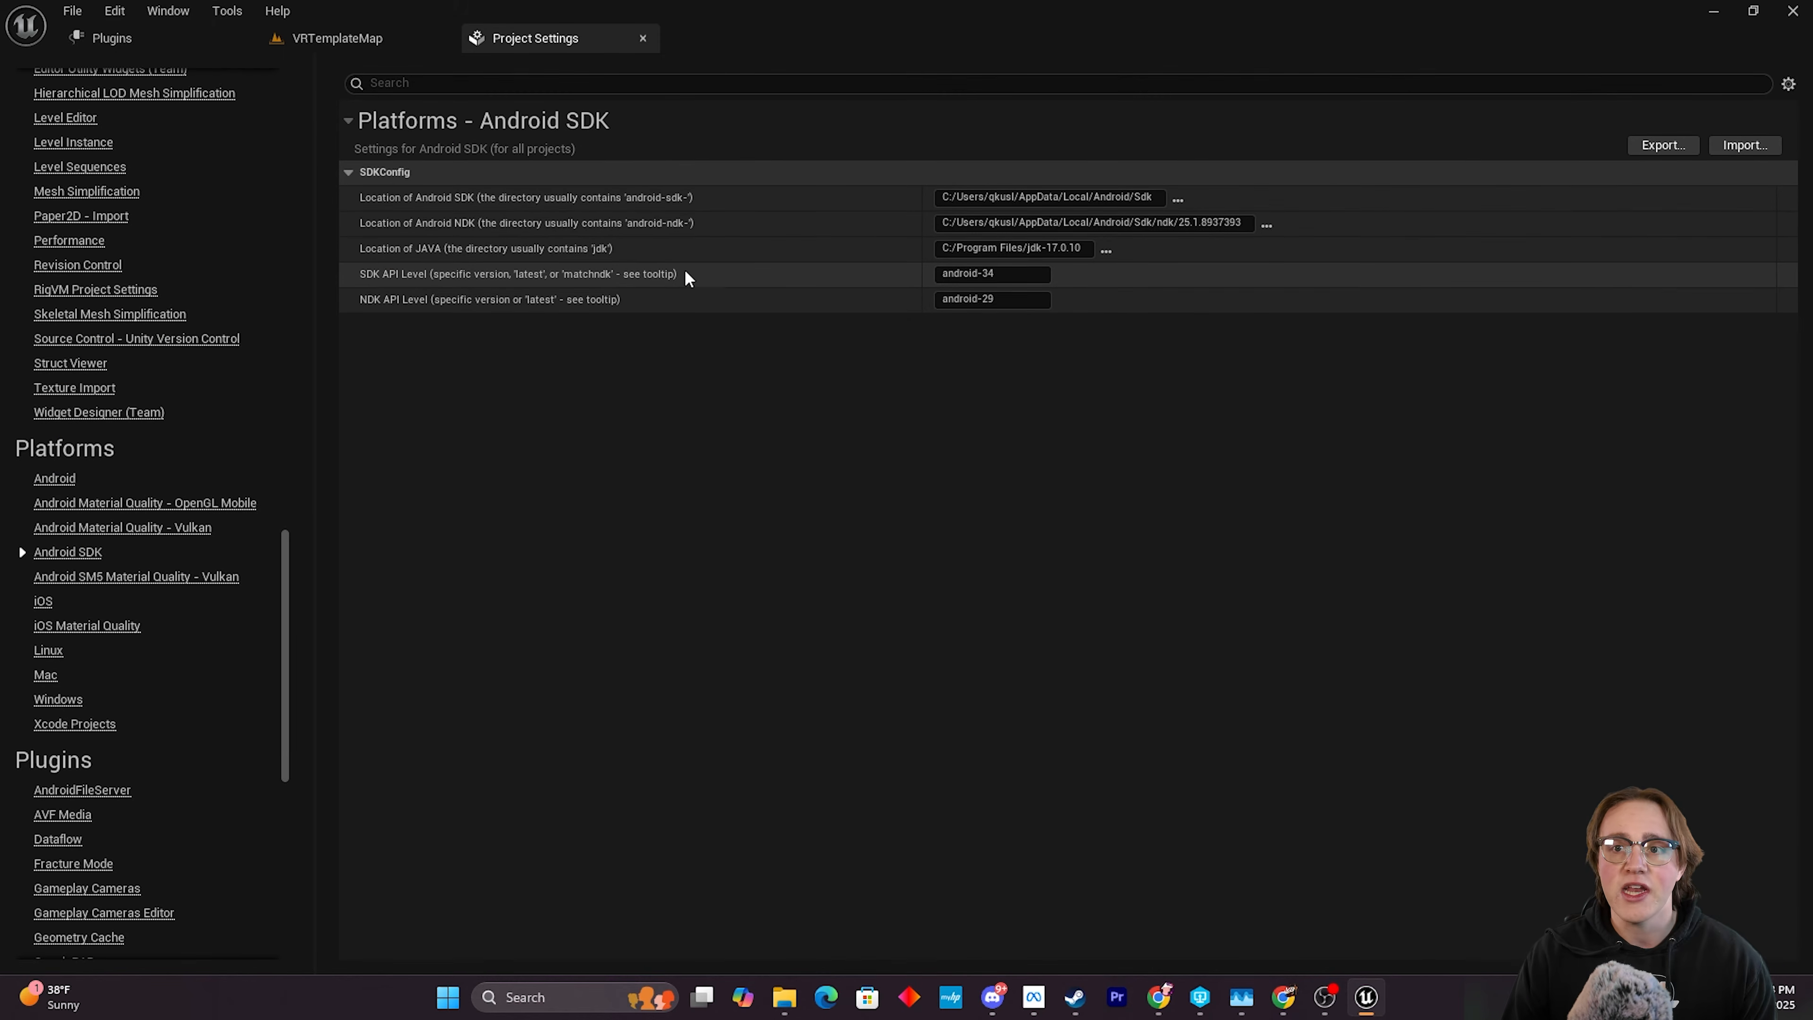
Set the Java location to the C:/Program Files/jdk-17.0.10 folder.
click(1107, 251)
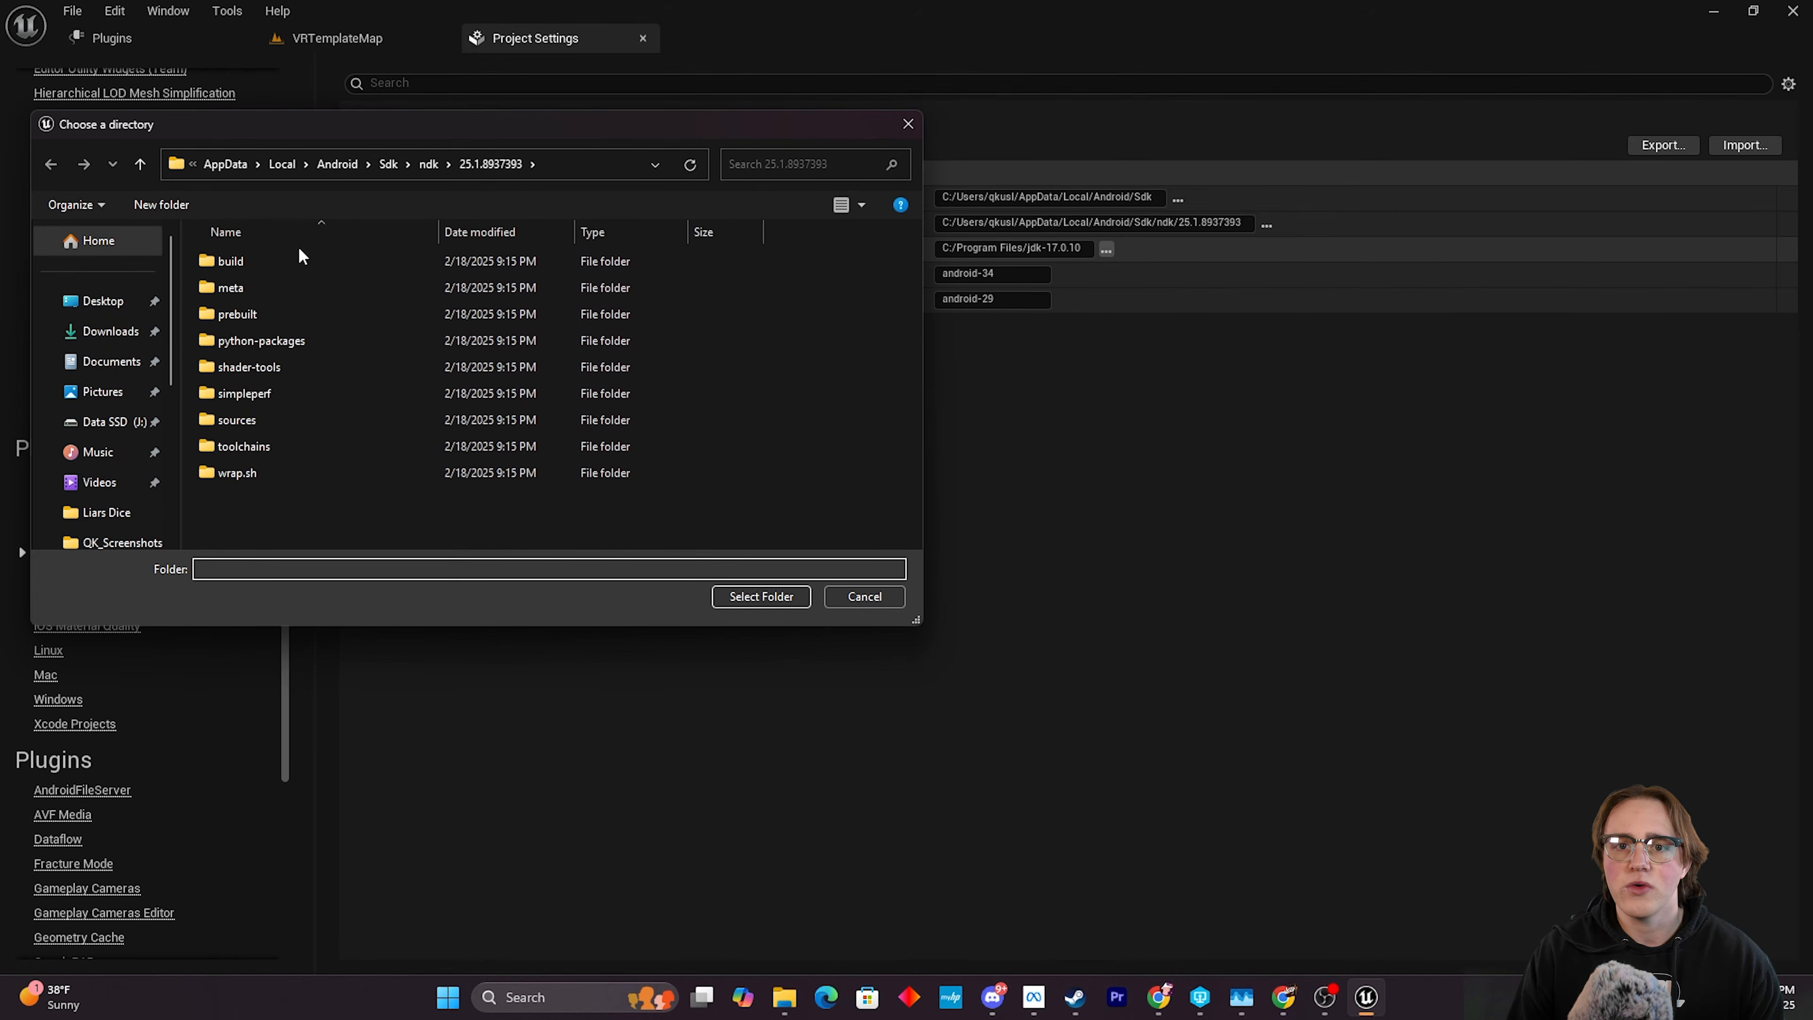
scroll(135, 386, down, 3)
click(114, 386)
double_click(300, 270)
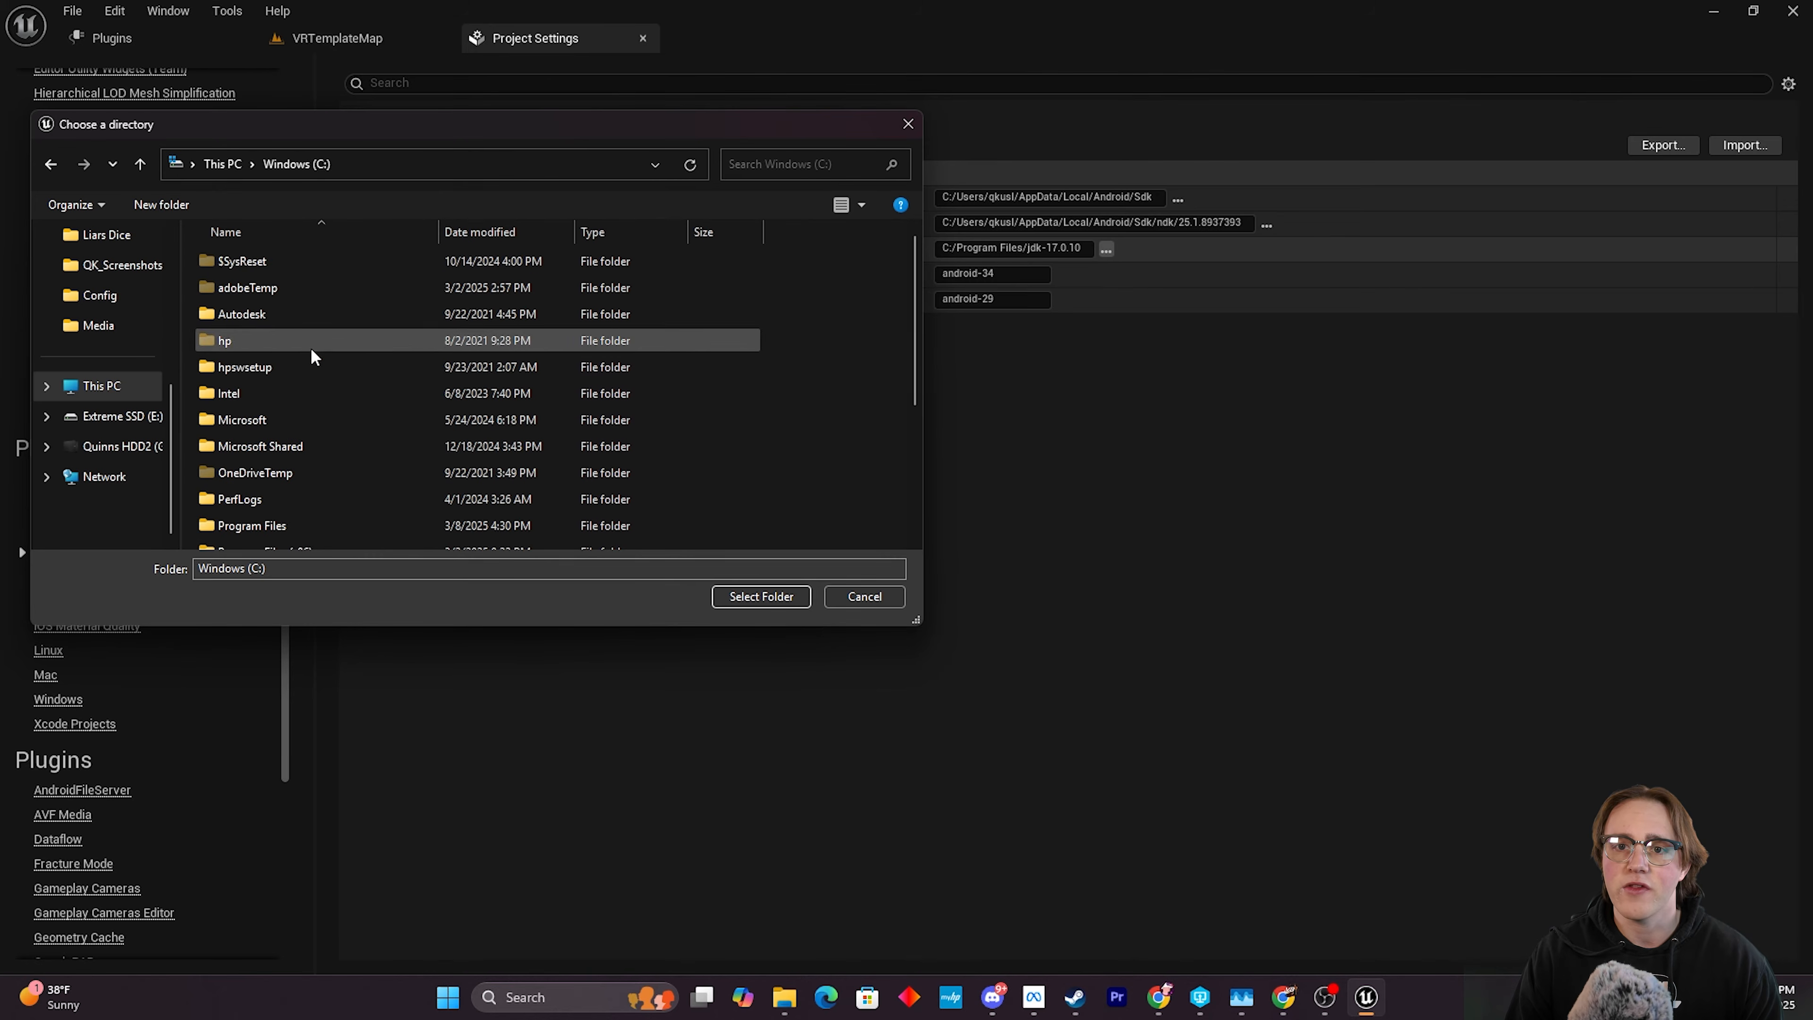
scroll(277, 503, down, 3)
double_click(286, 302)
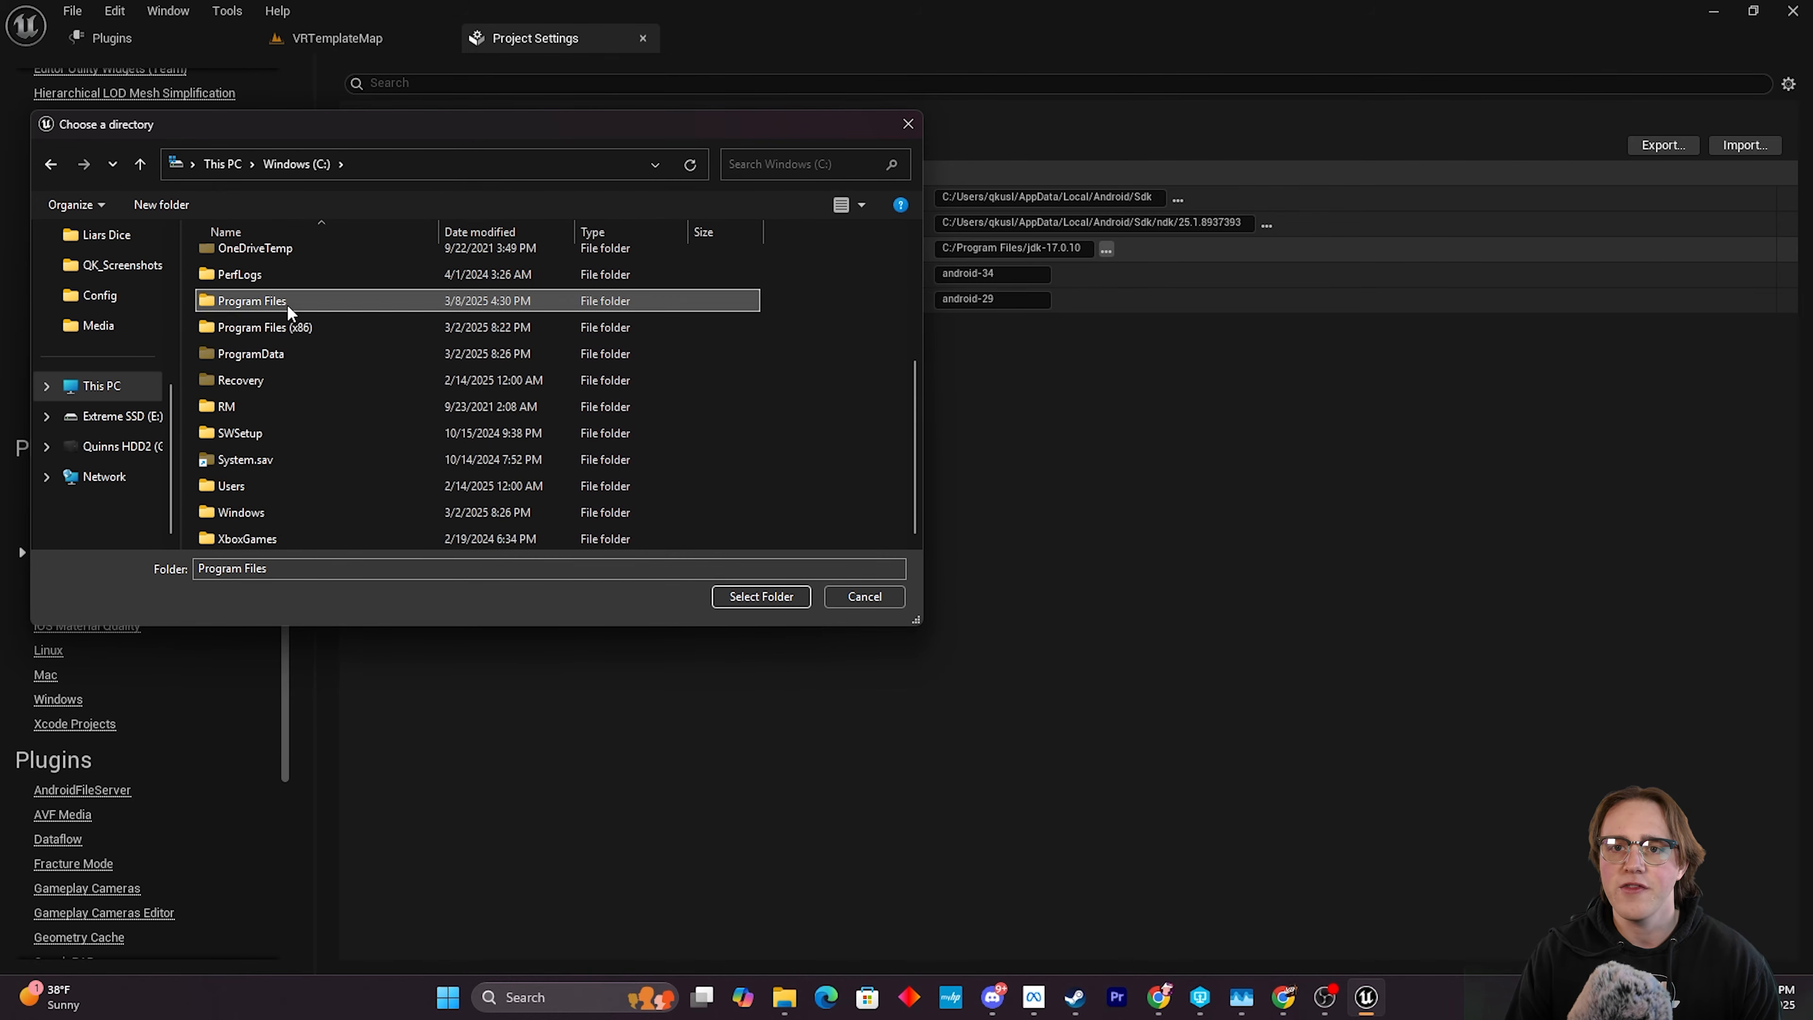
click(307, 421)
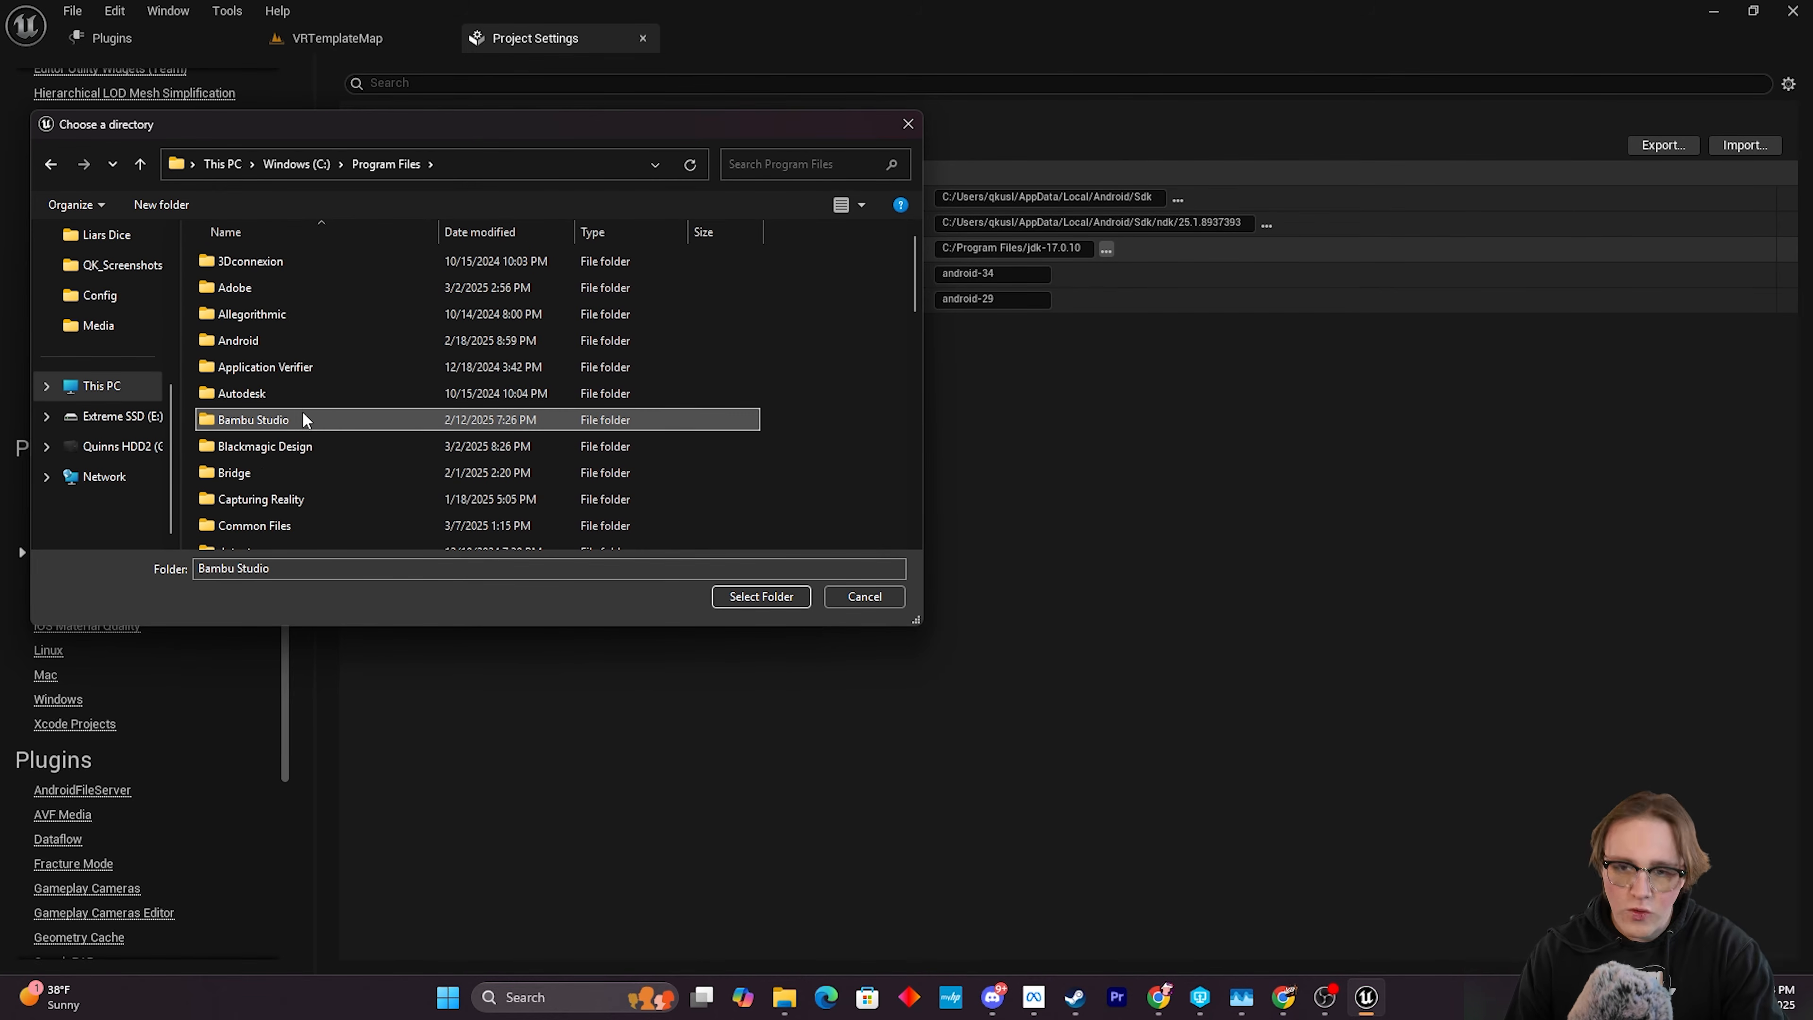
key(j)
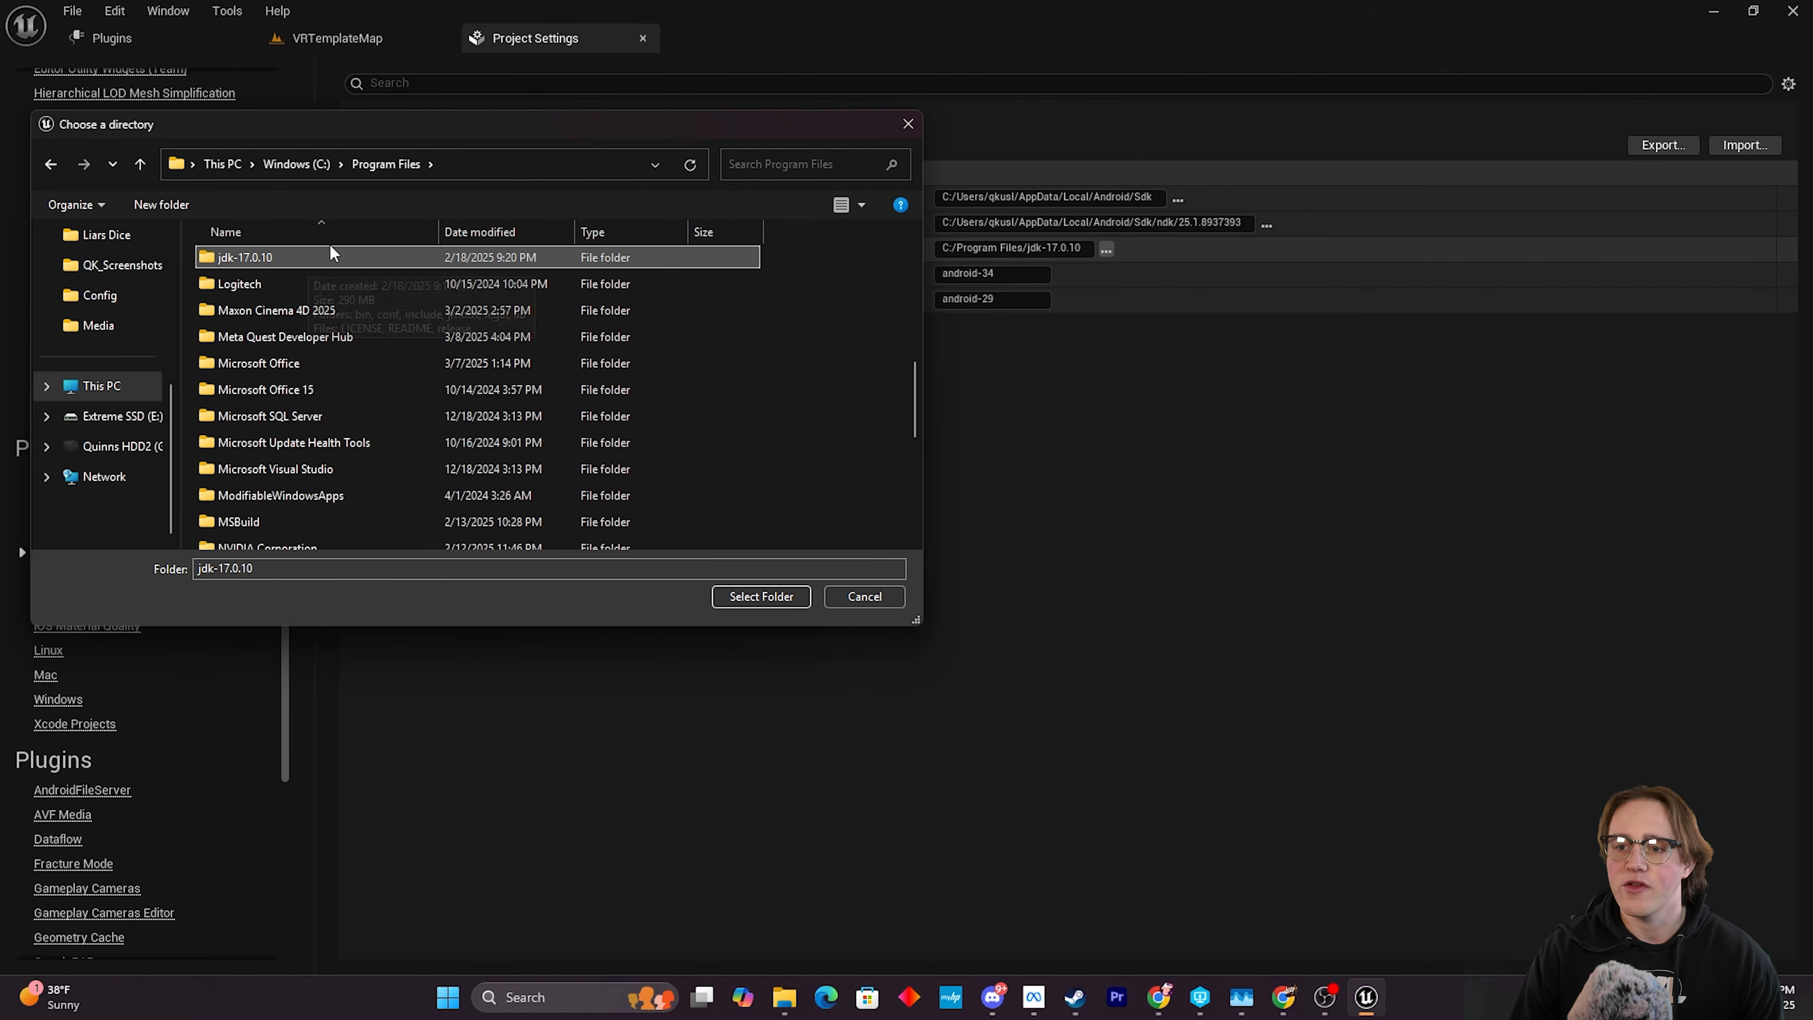
click(730, 598)
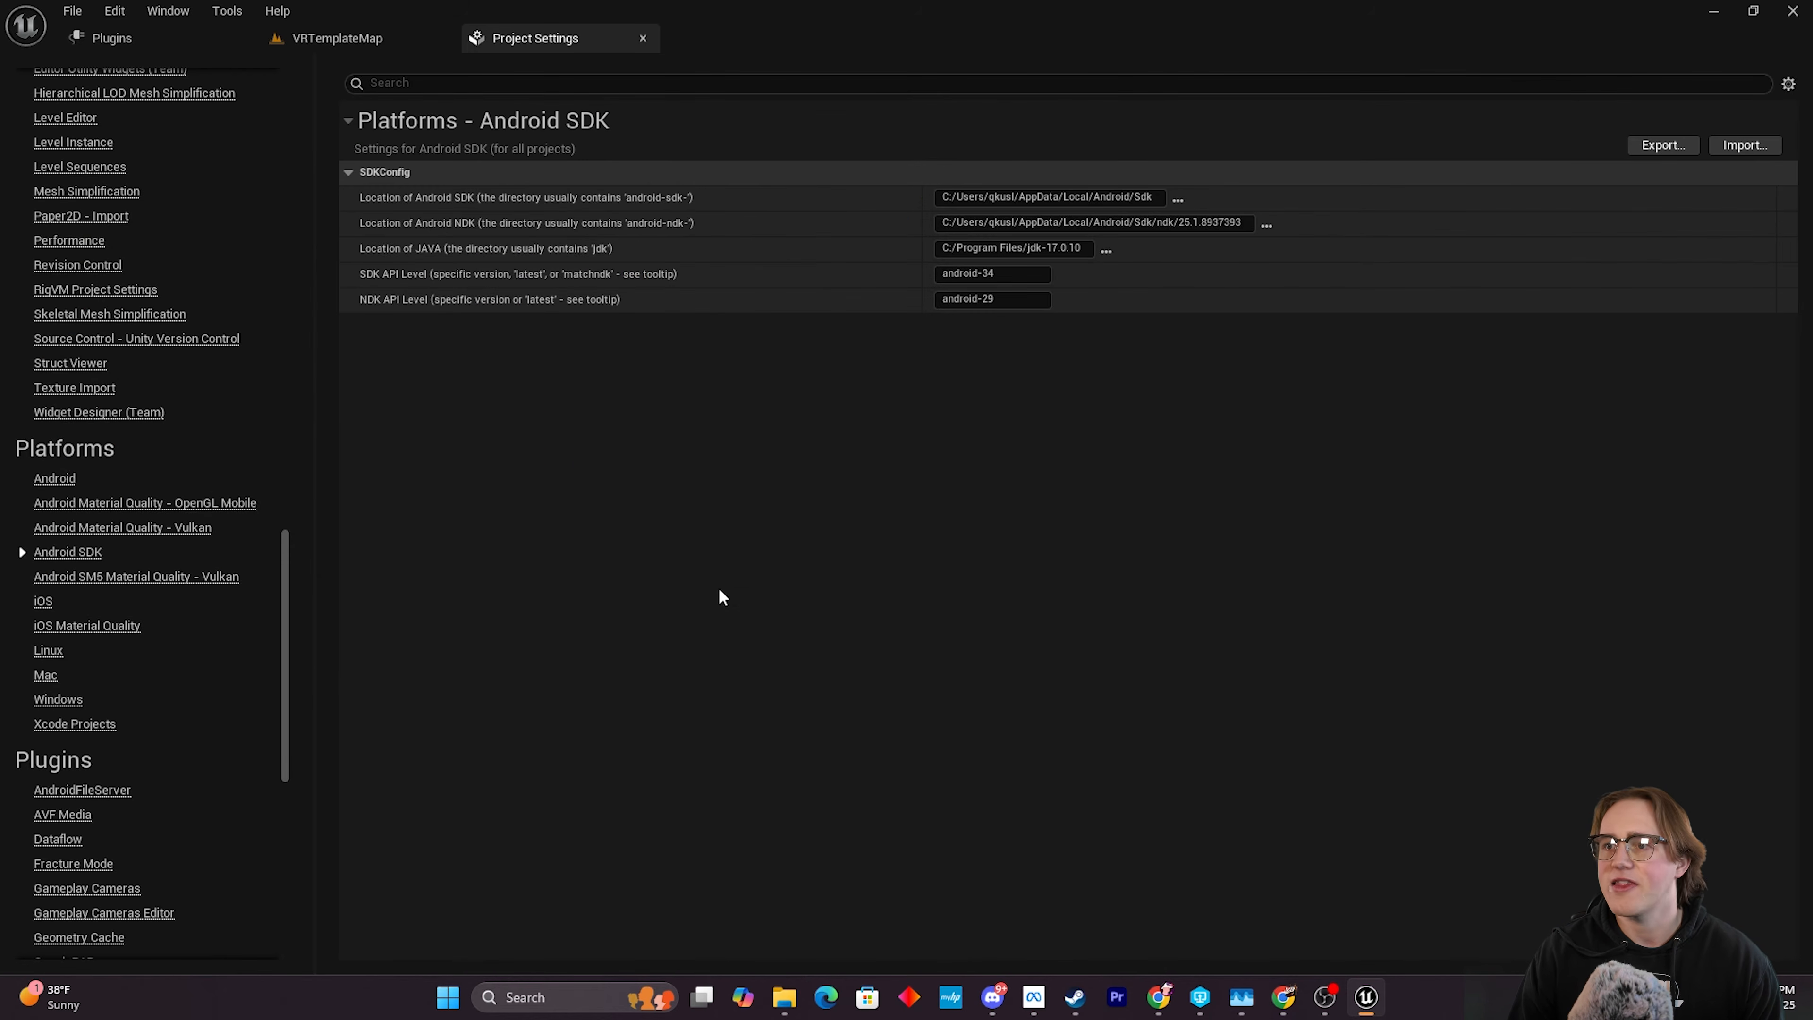
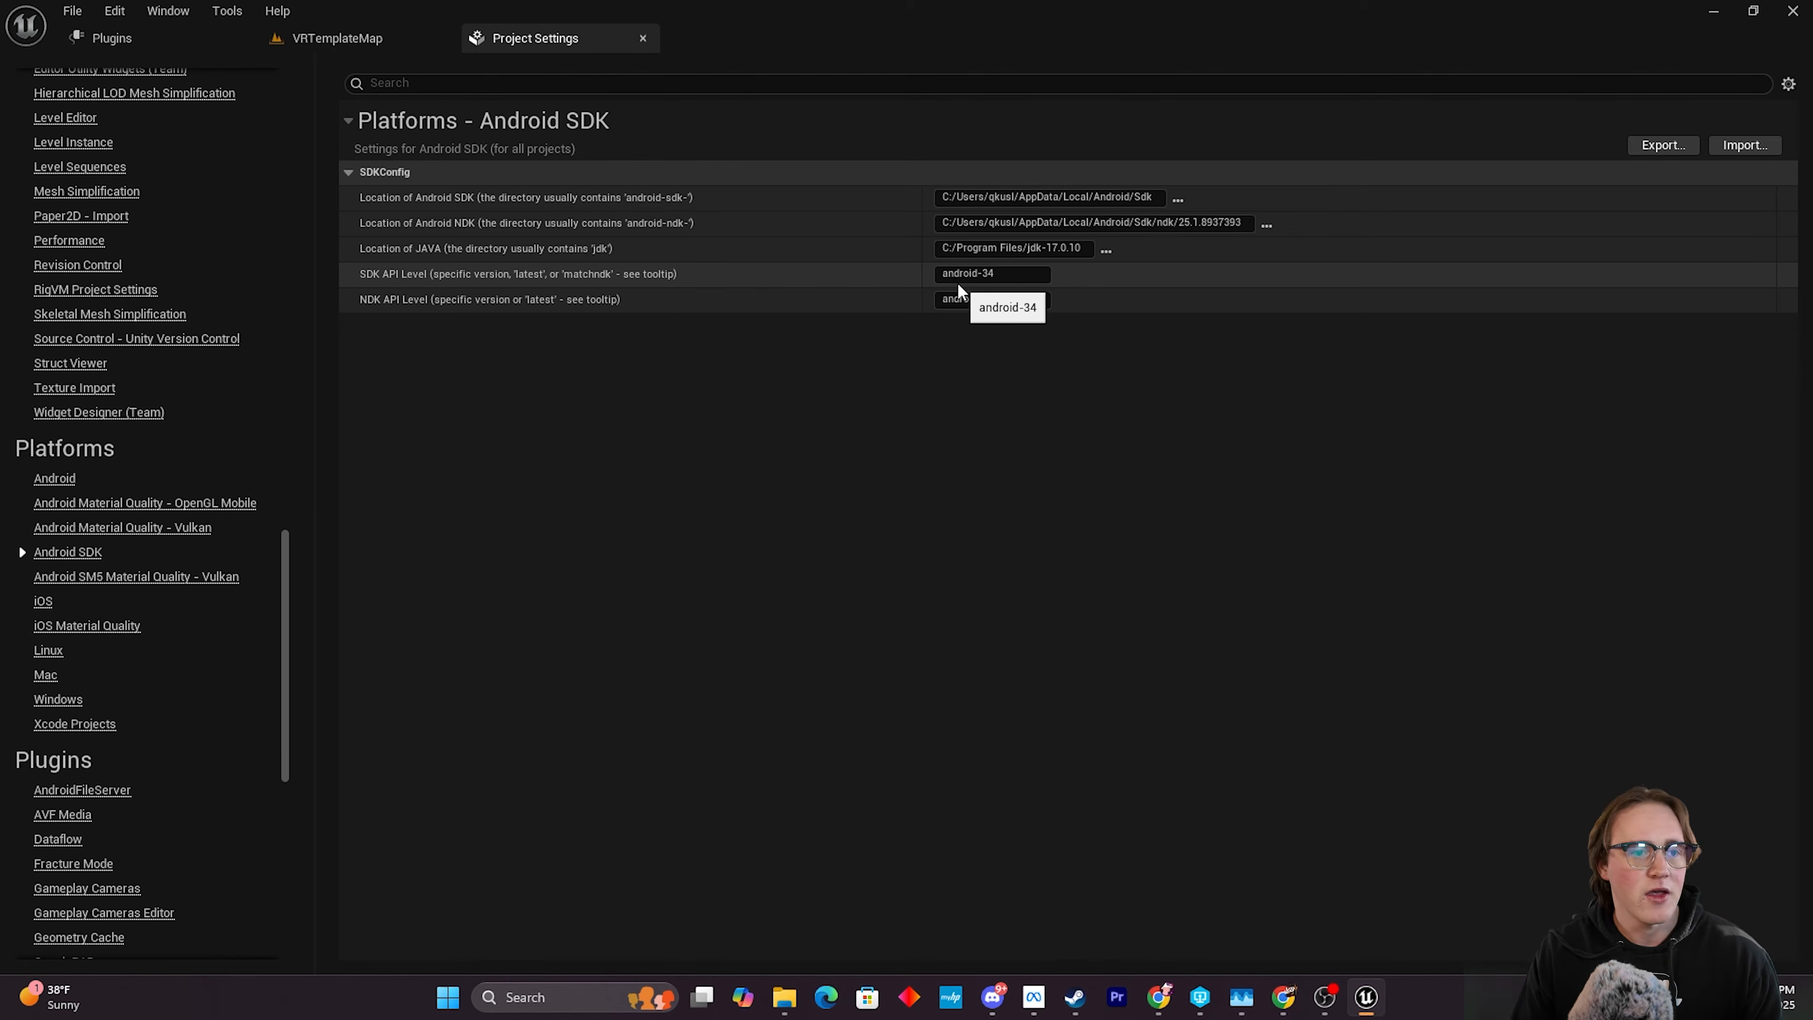
Set the SDK API level to android-34.
click(1010, 277)
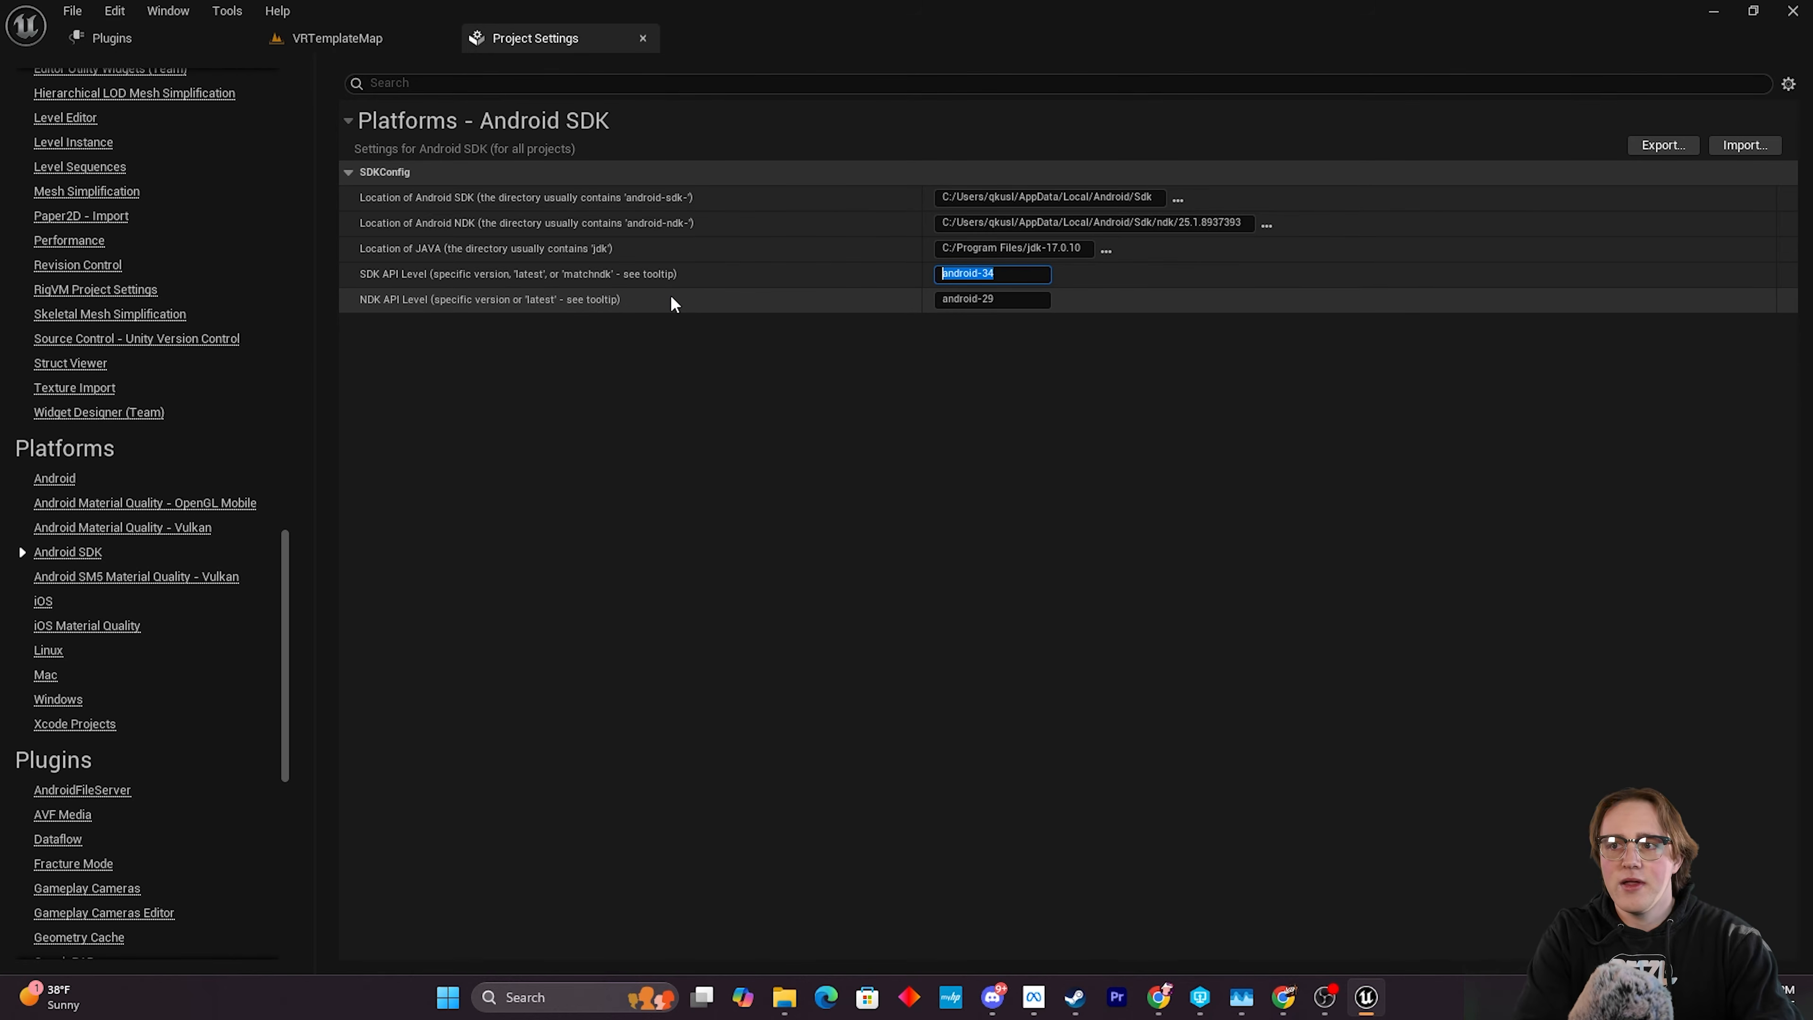
text(a)
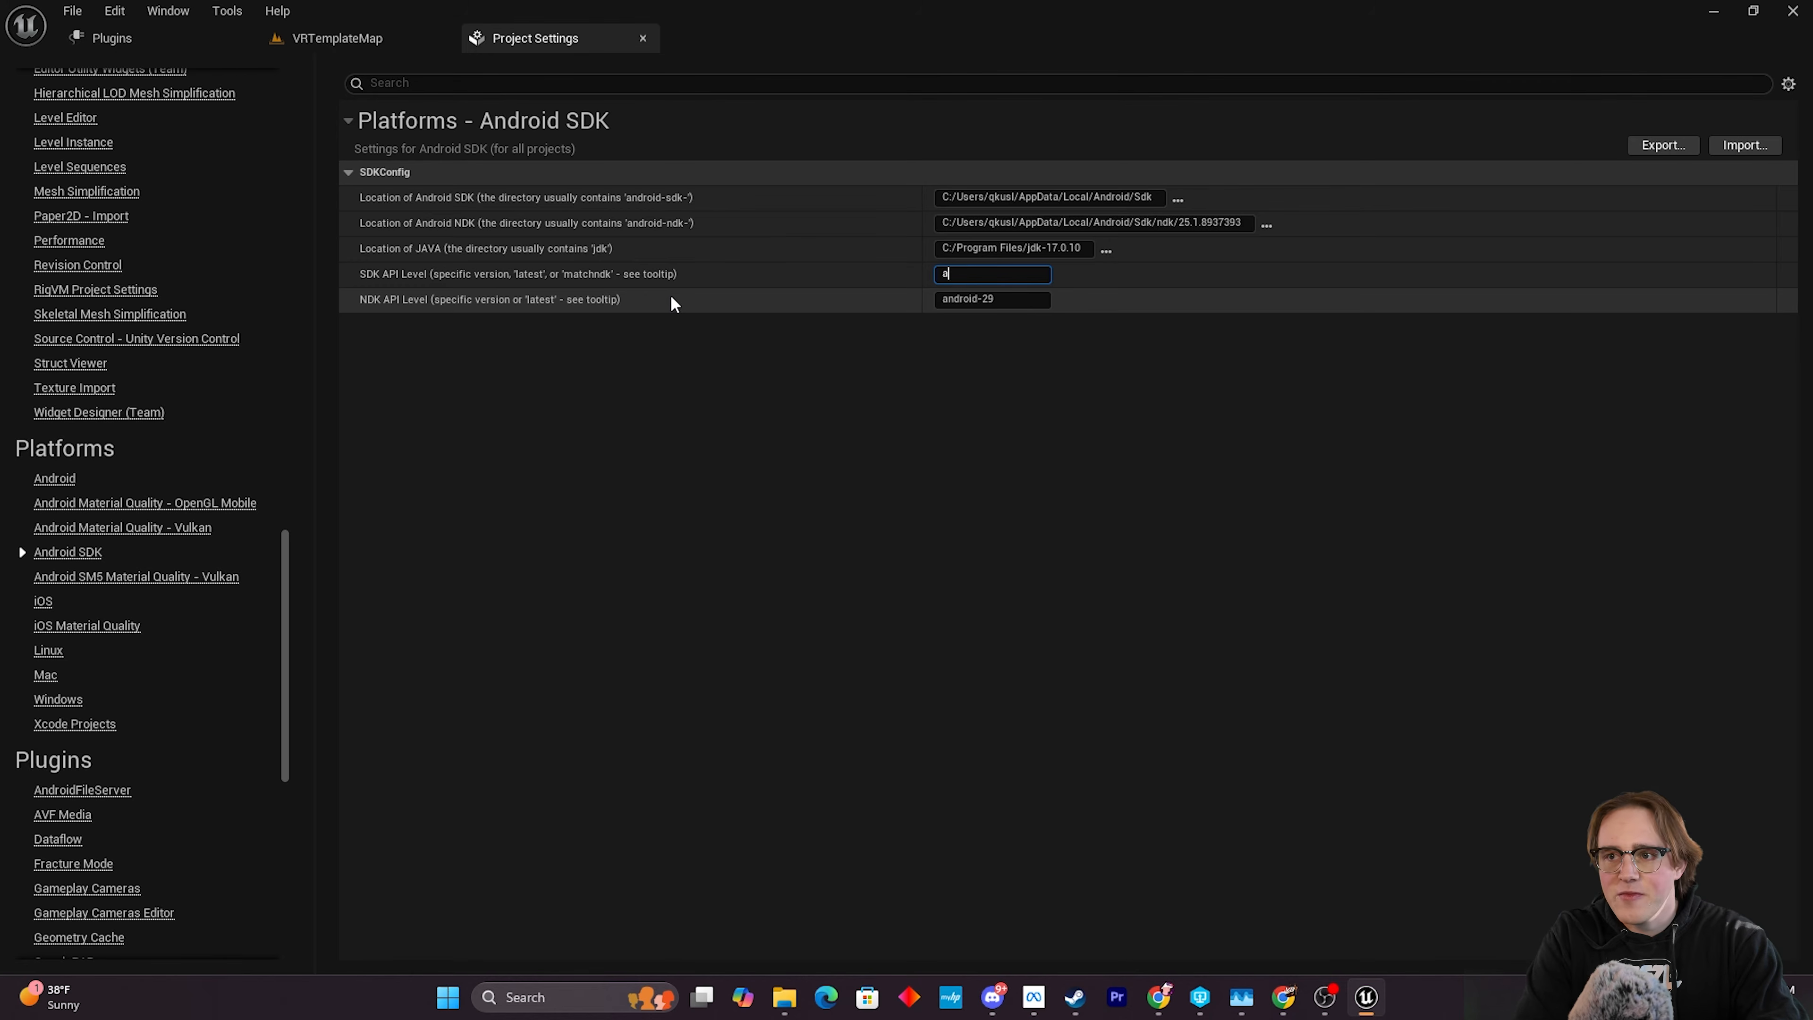
text(ndroid-34)
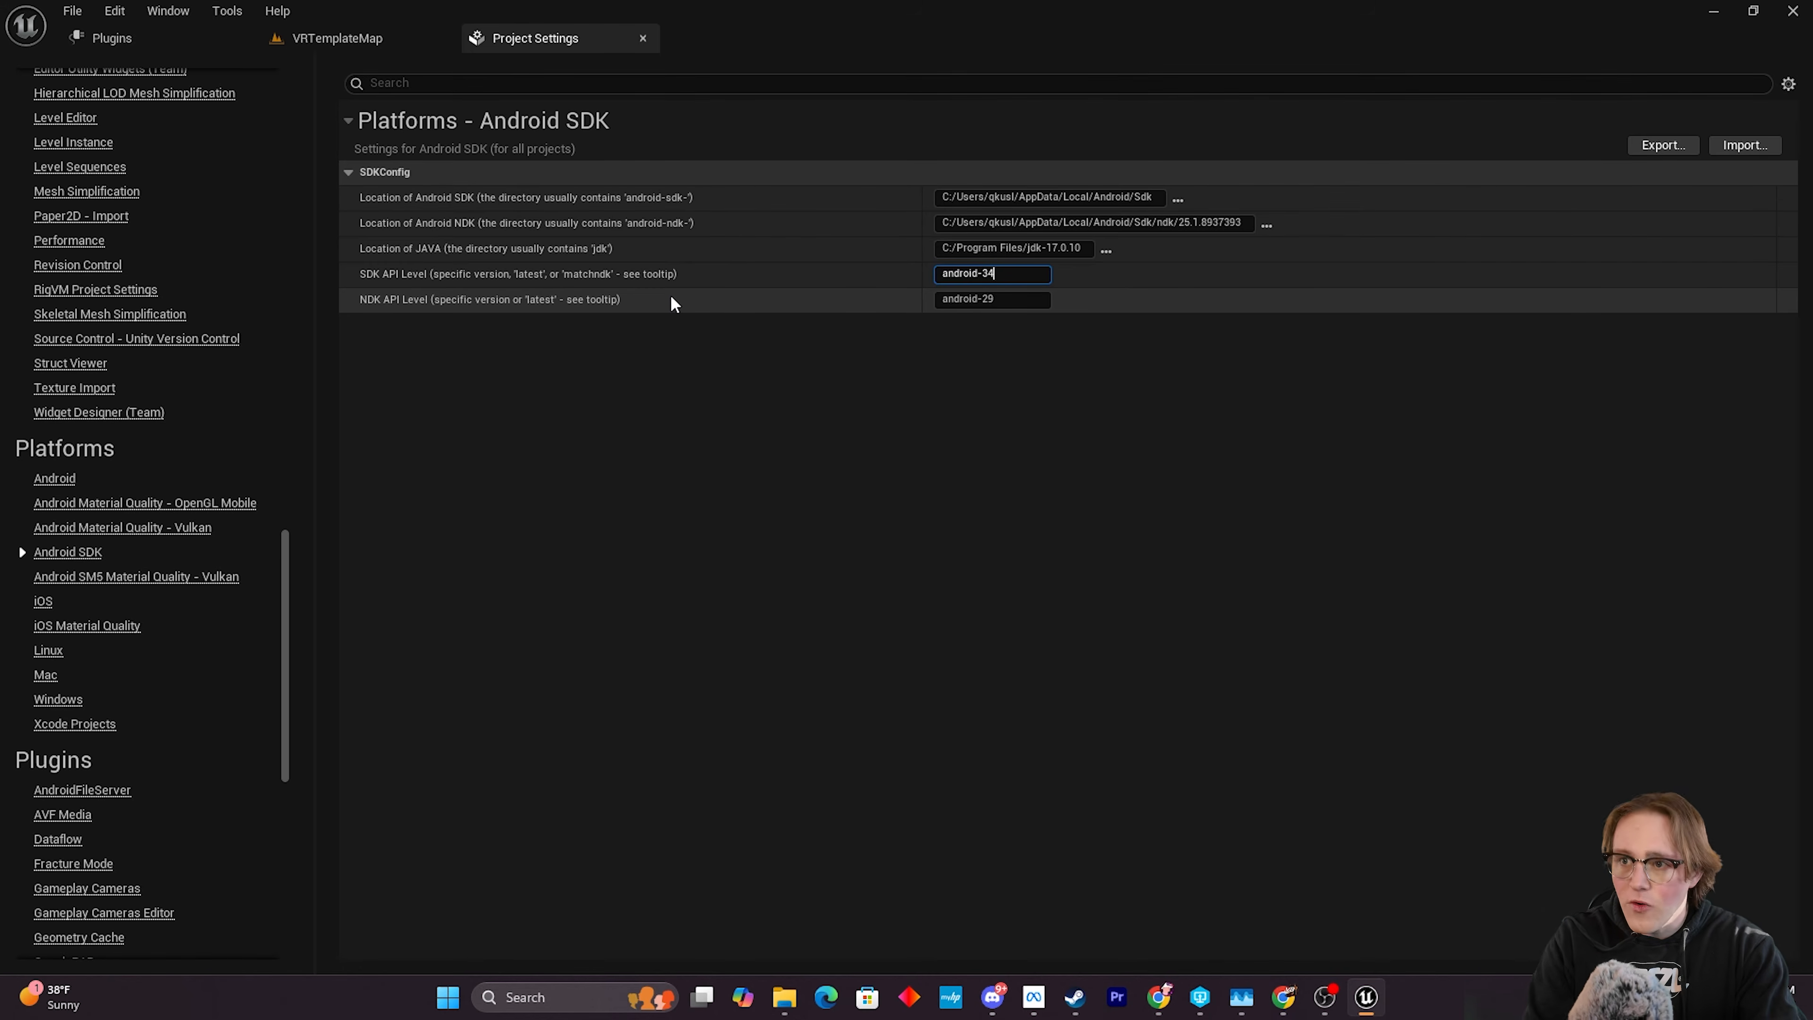
Set the NDK API level to android-29 and save all changes.
click(995, 299)
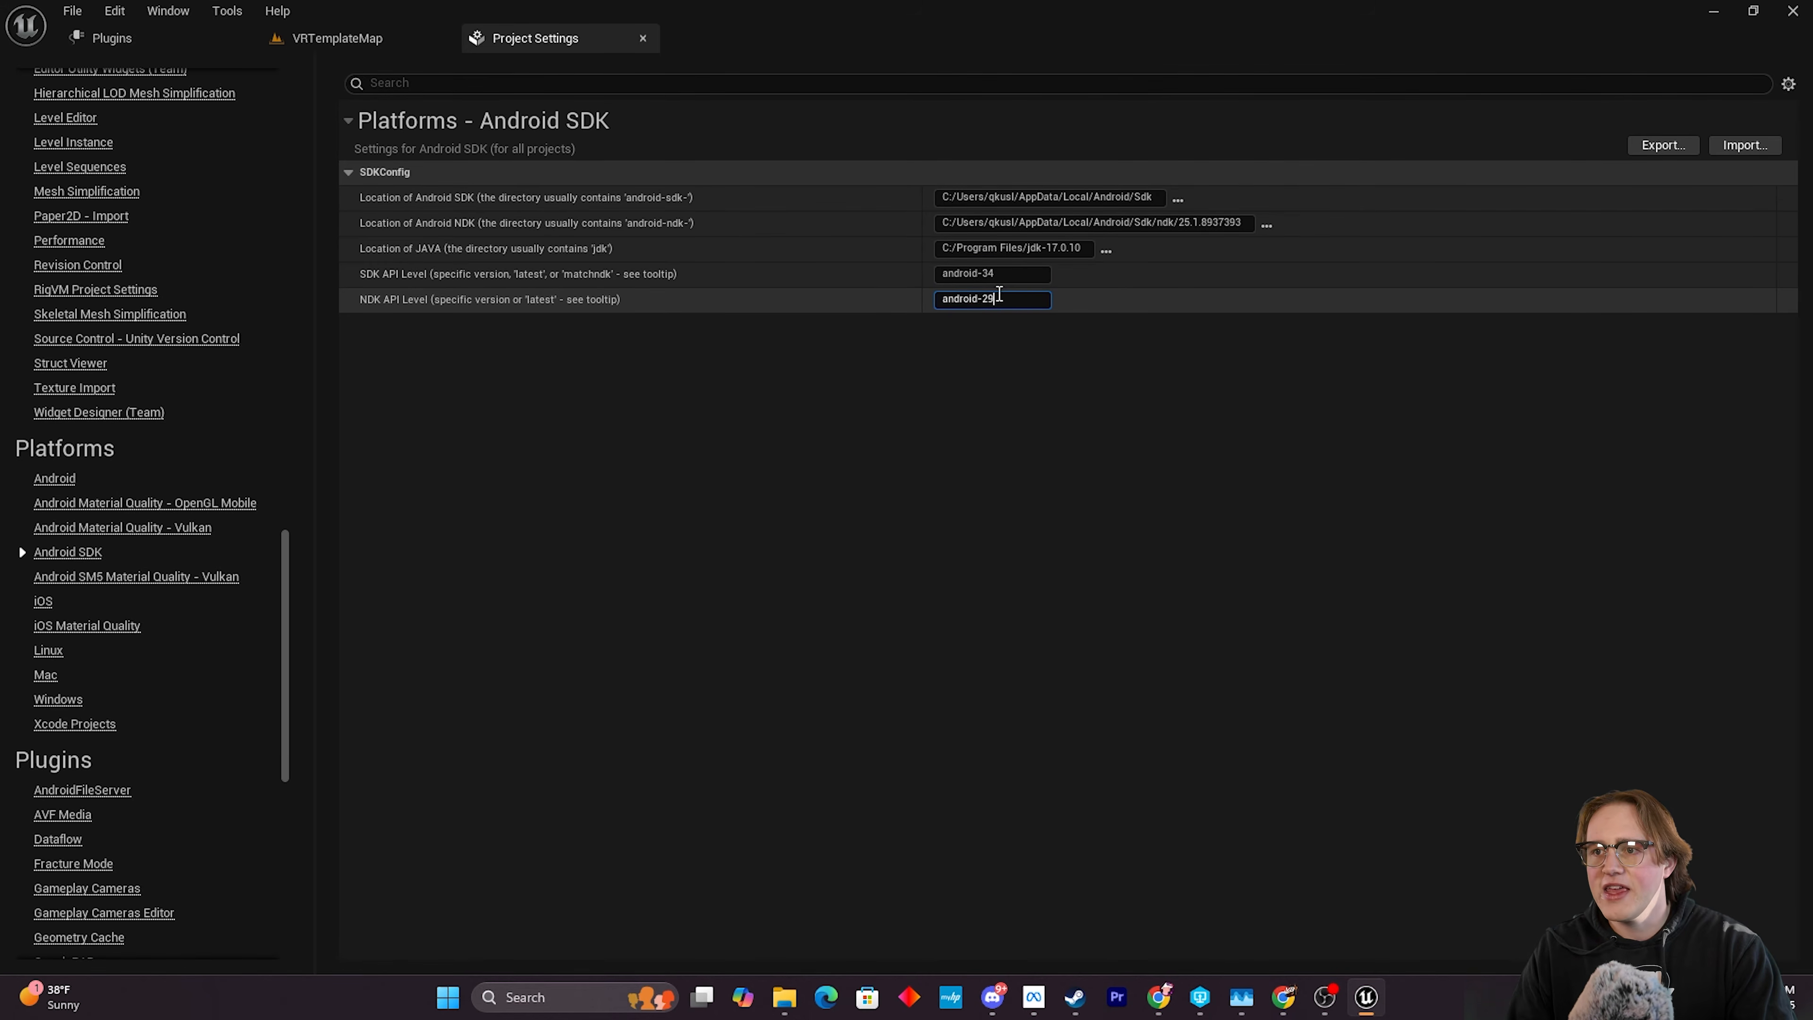
text(a)
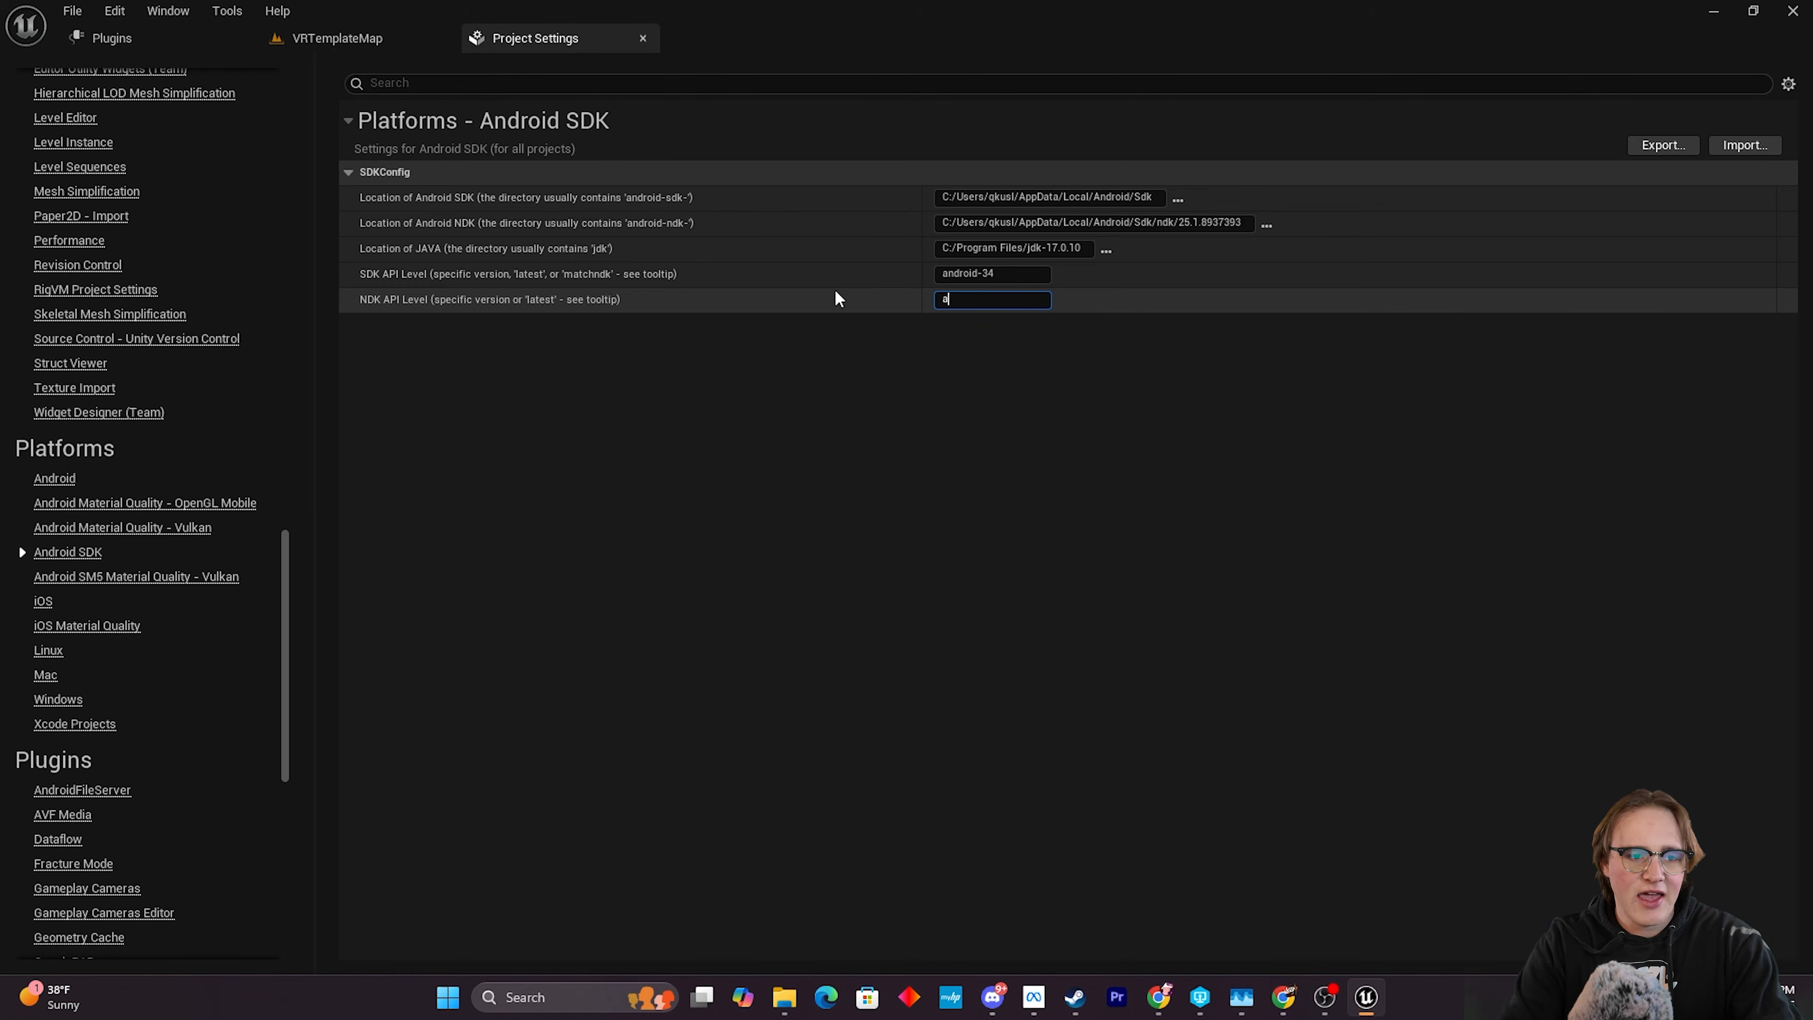
text(ndroid-)
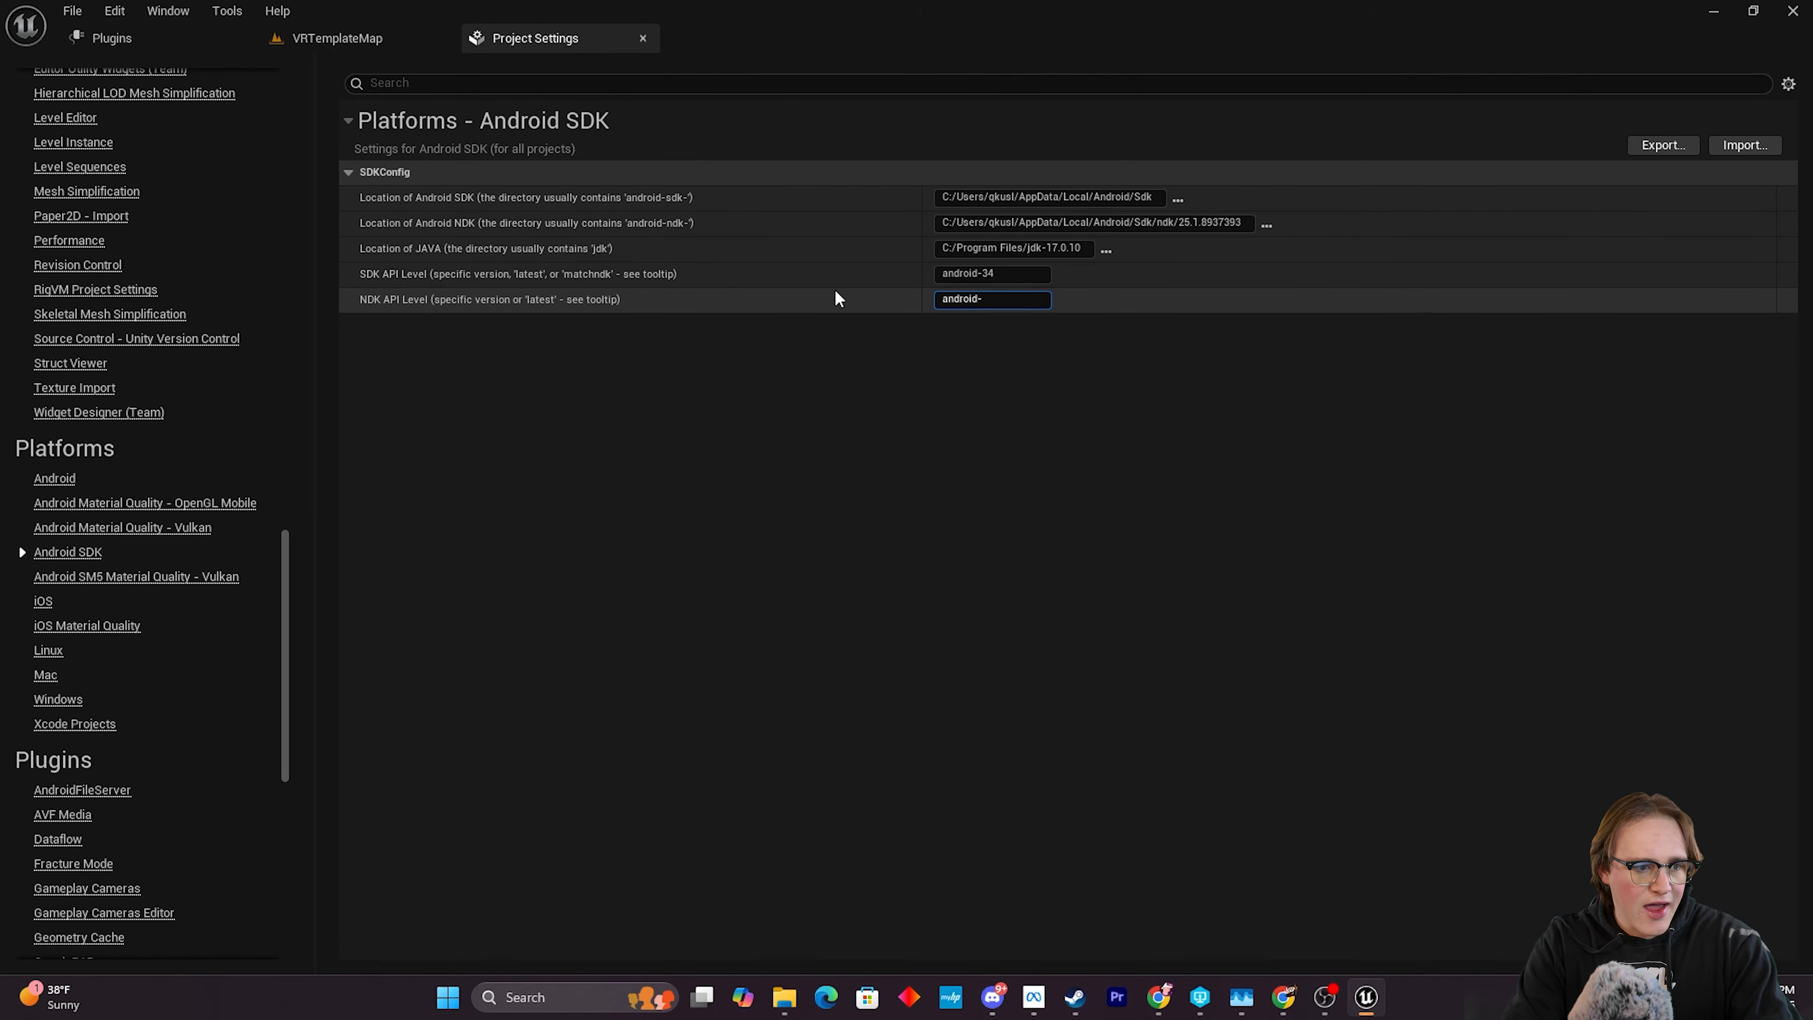
text(29)
key(Return)
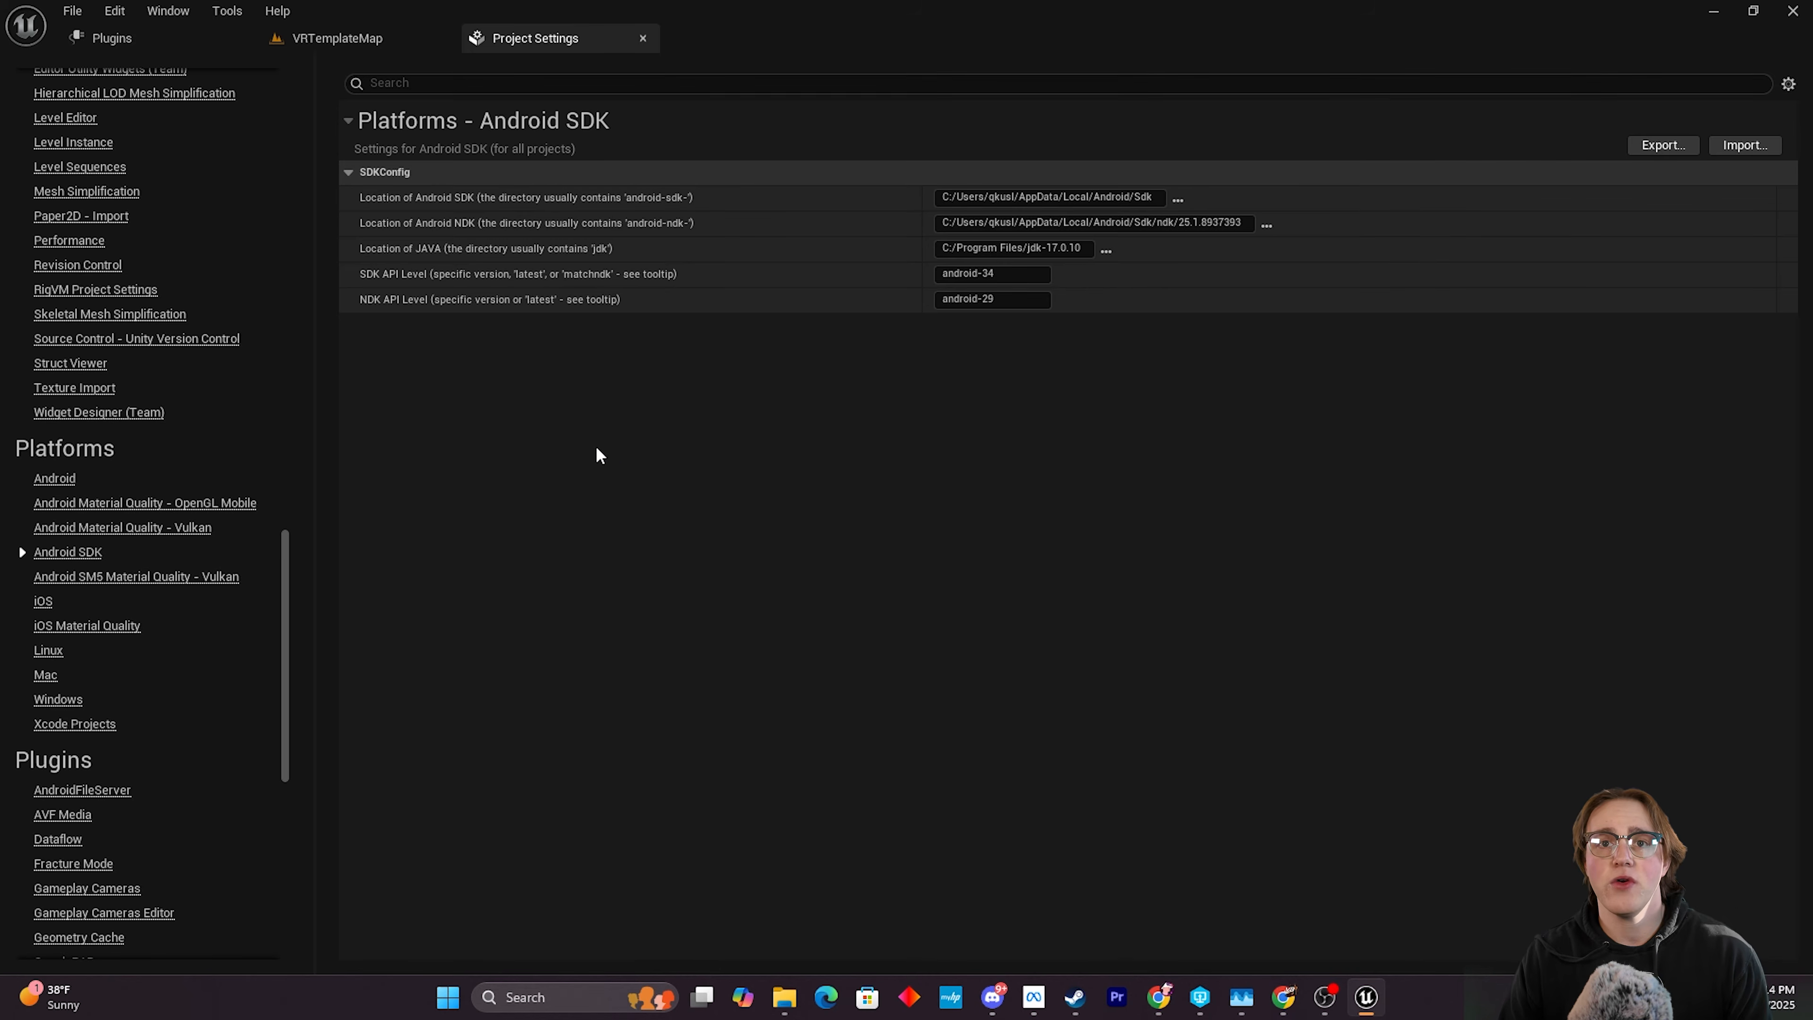
click(70, 9)
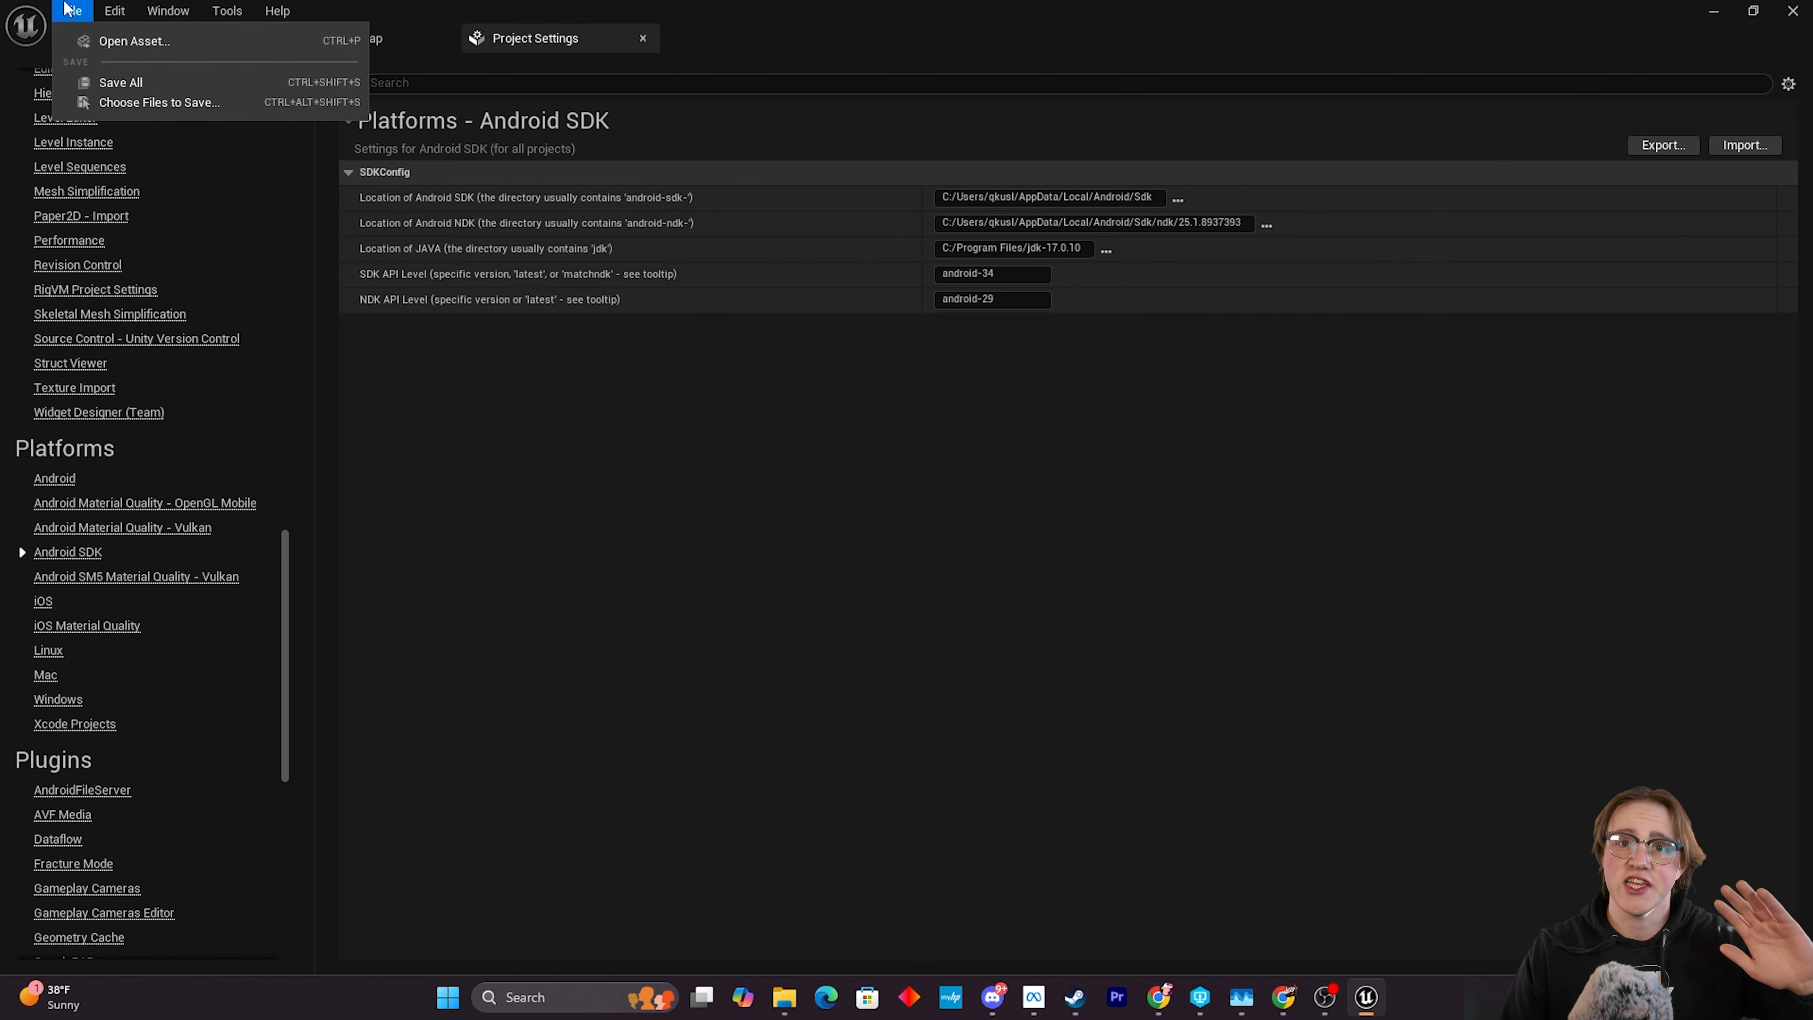
click(114, 82)
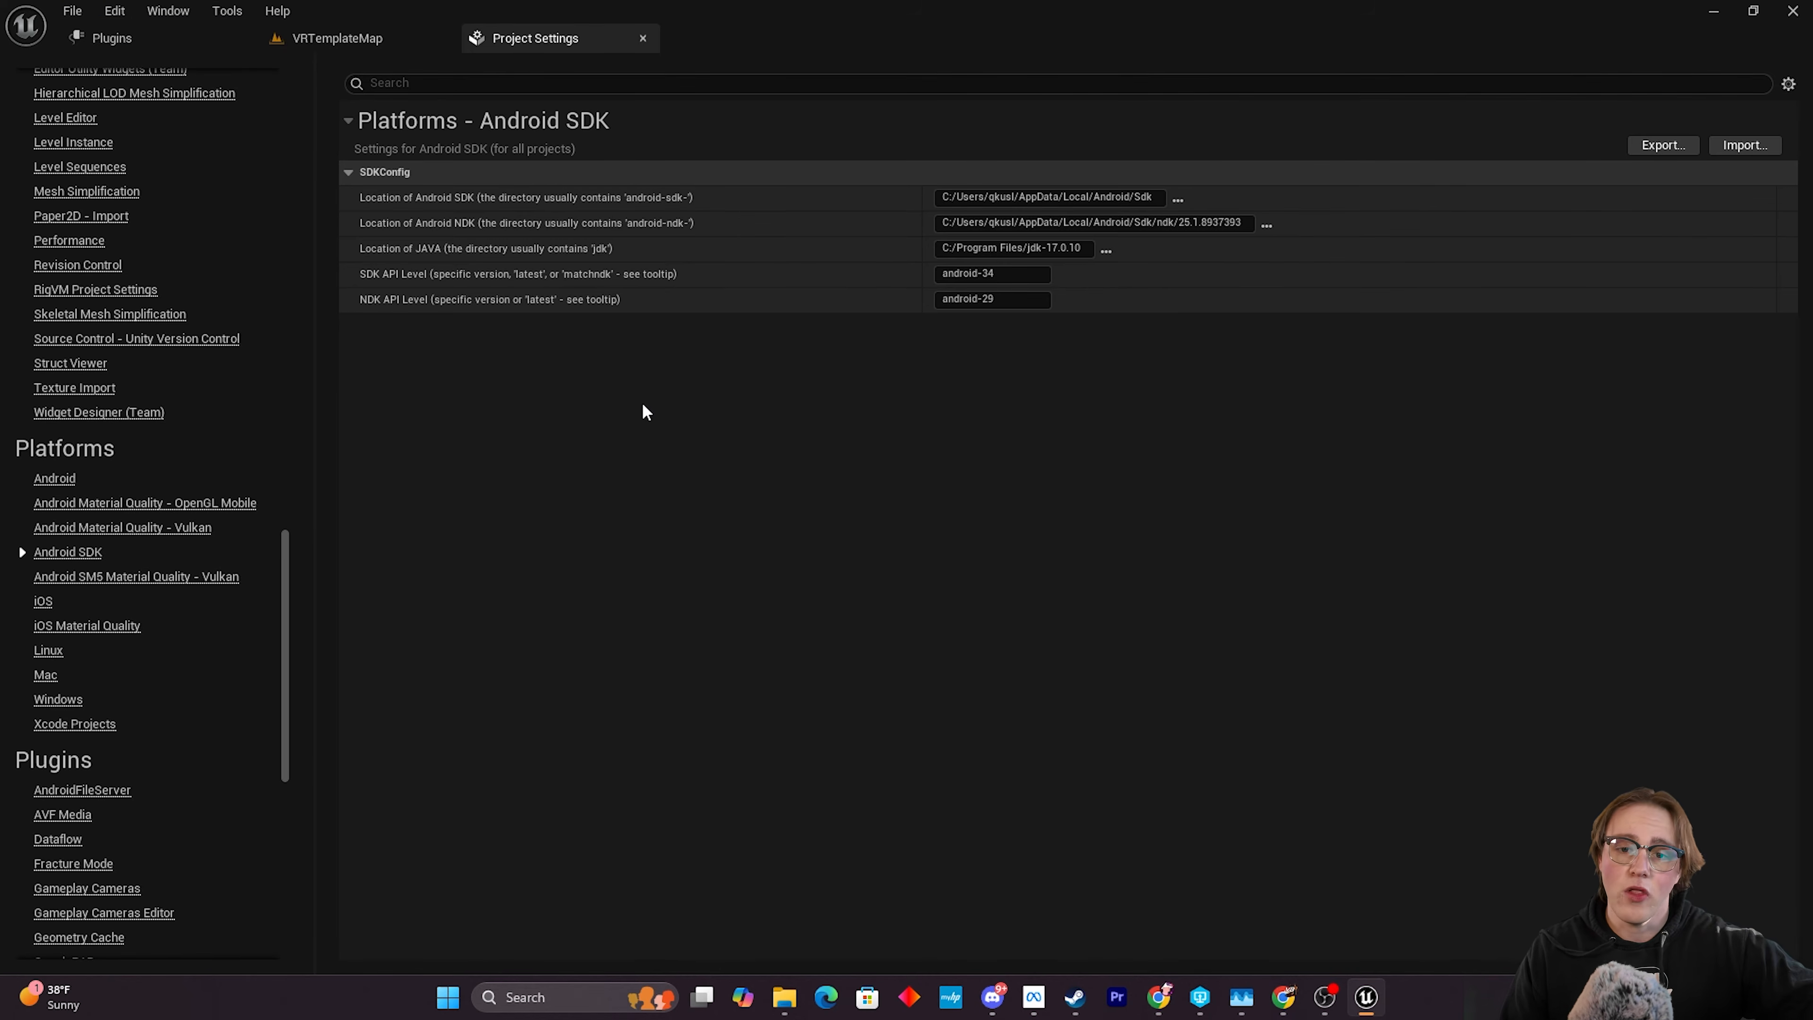
In the Meta XR plugin settings, set the system splash image to QKYT_TEMPLATE_Splash from the QKYT/Branding/QK_Screenshots folder on the Data SSD drive.
scroll(170, 708, down, 4)
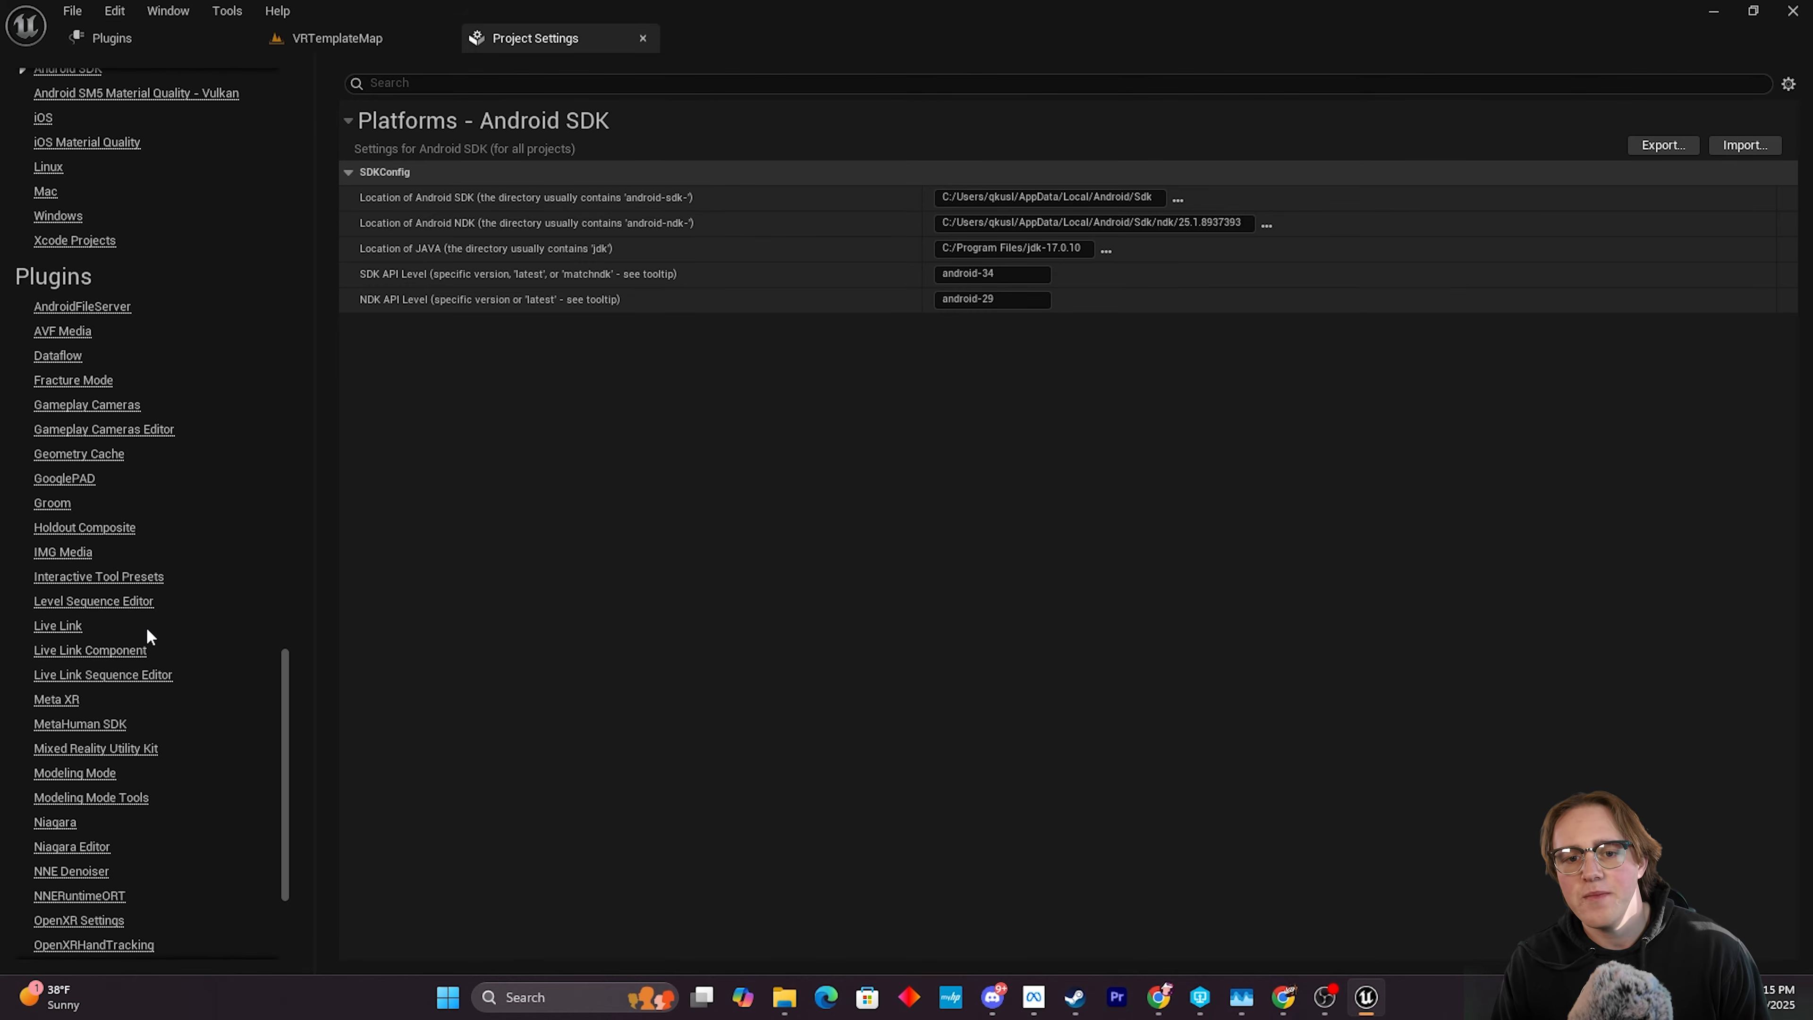
click(71, 700)
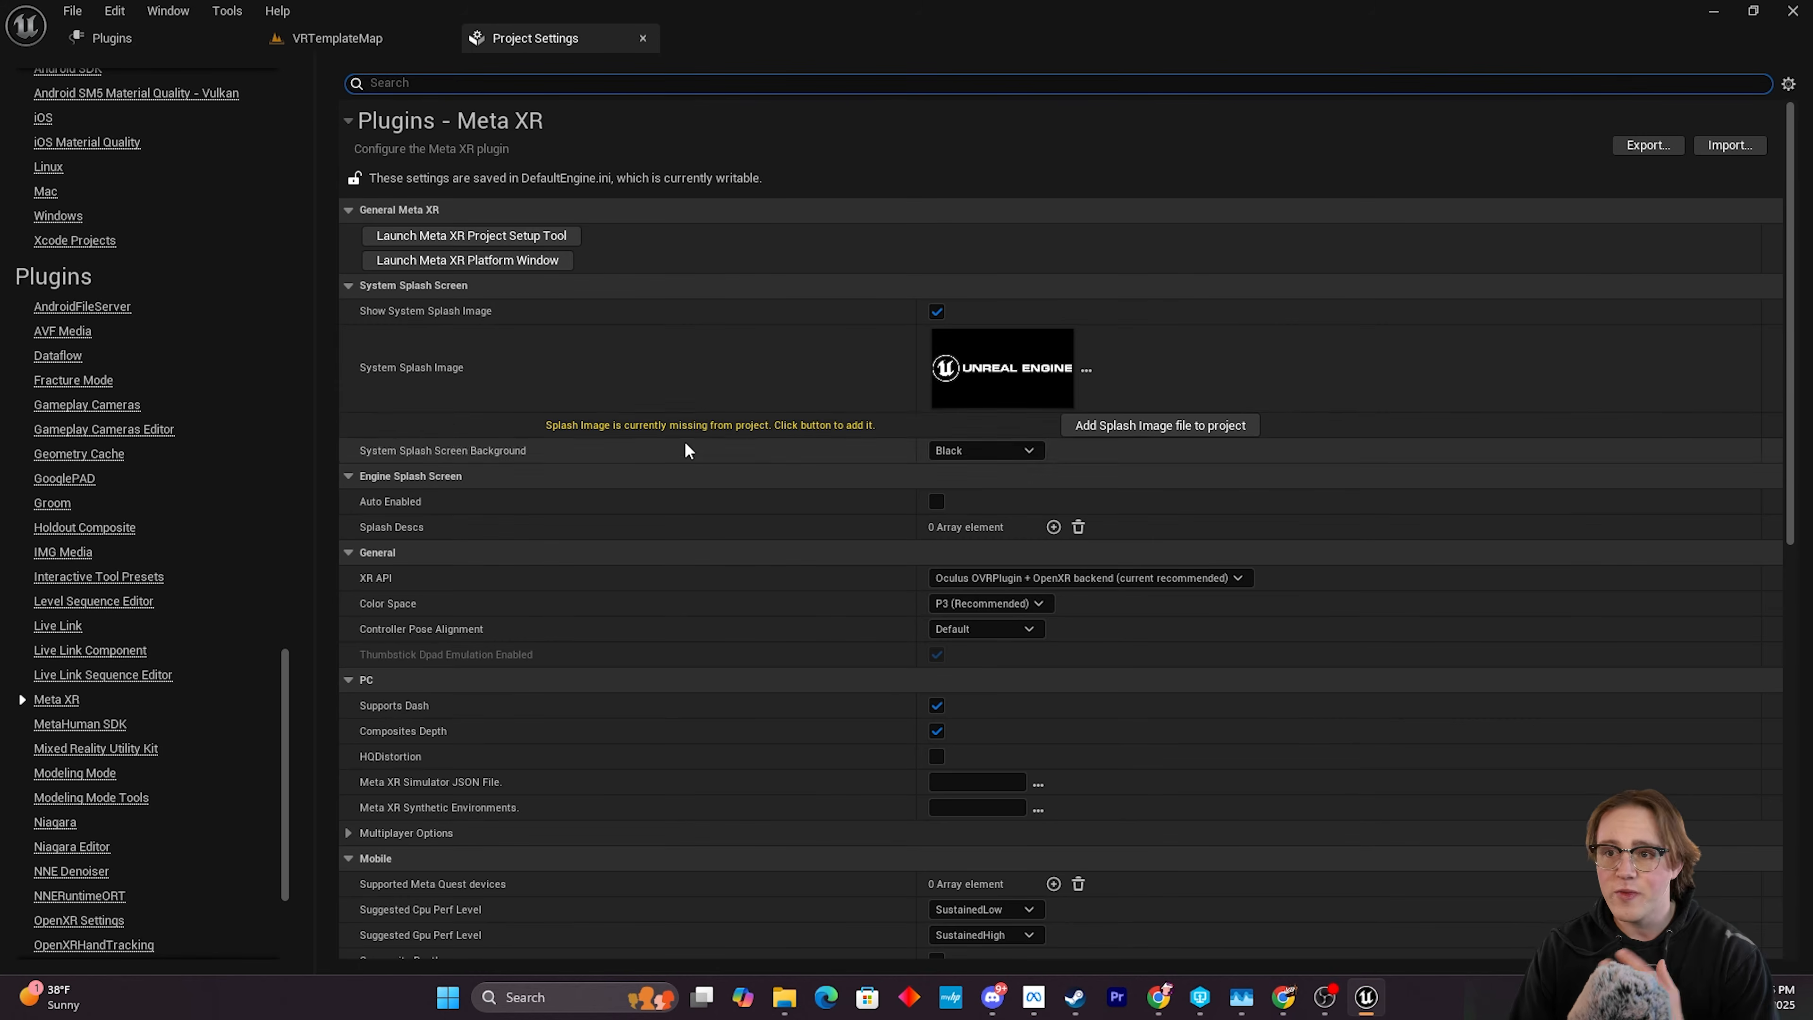
mouse_move(1000, 379)
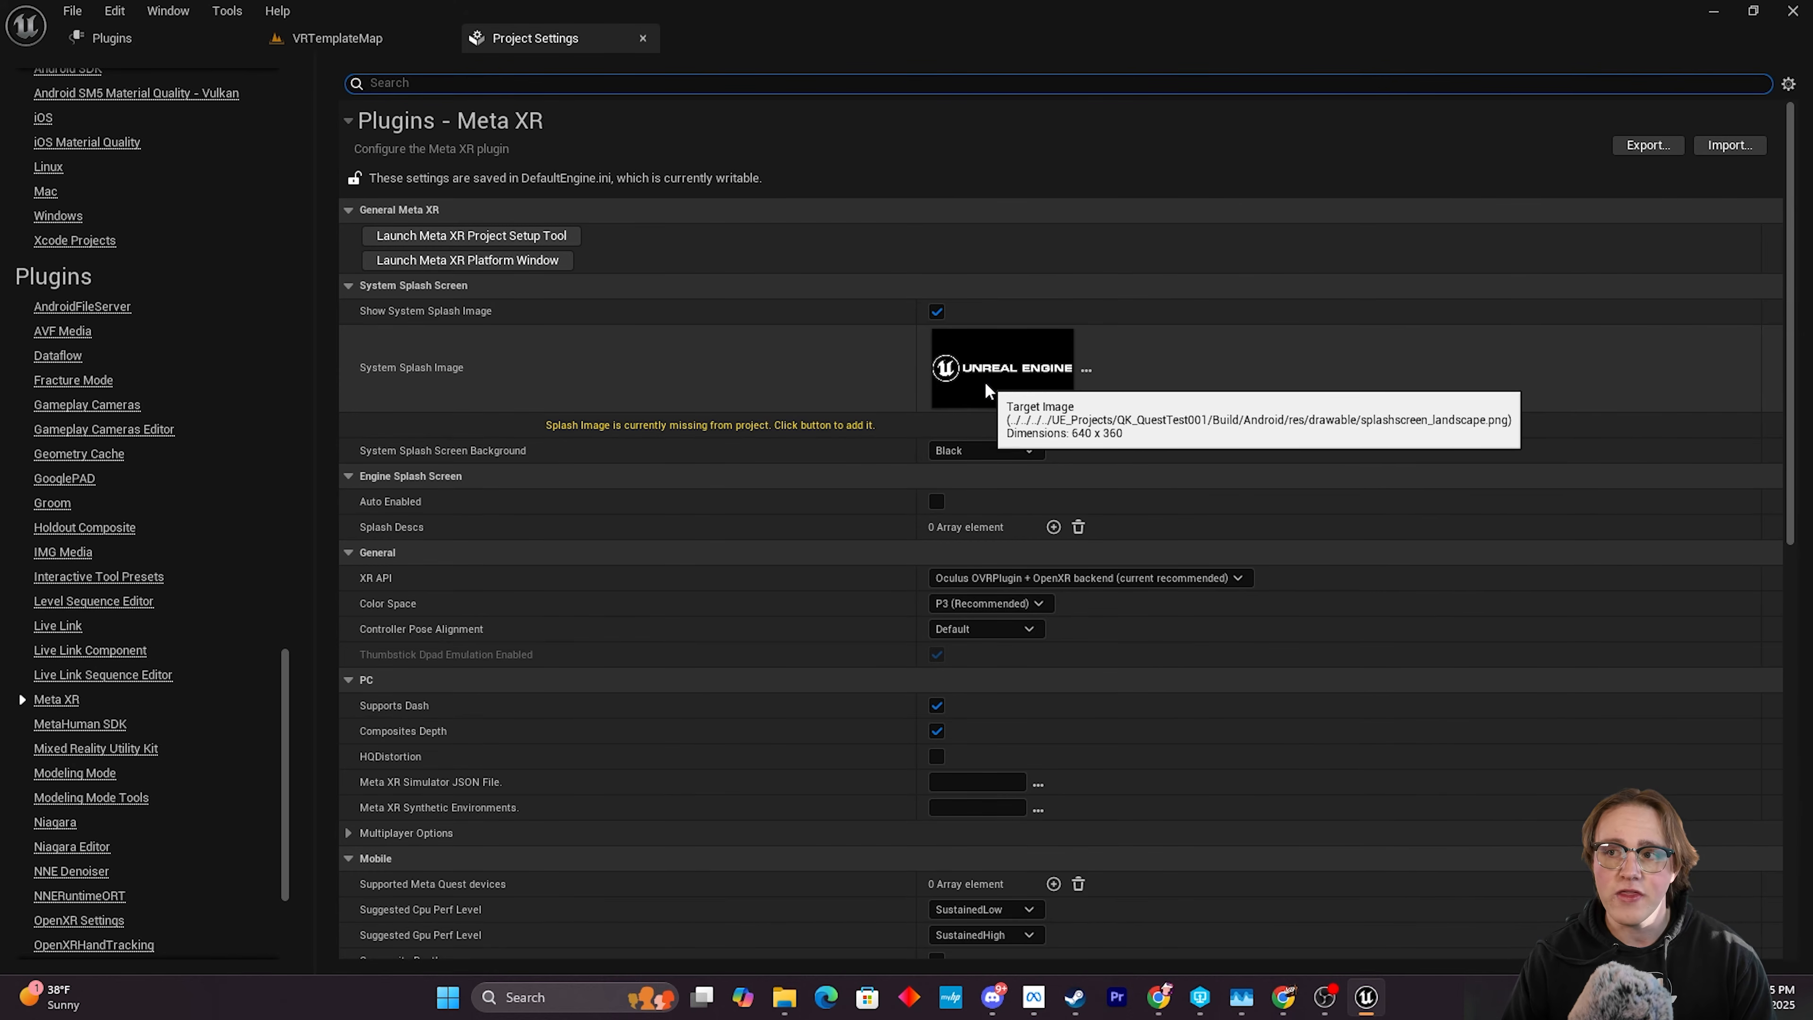
click(1085, 368)
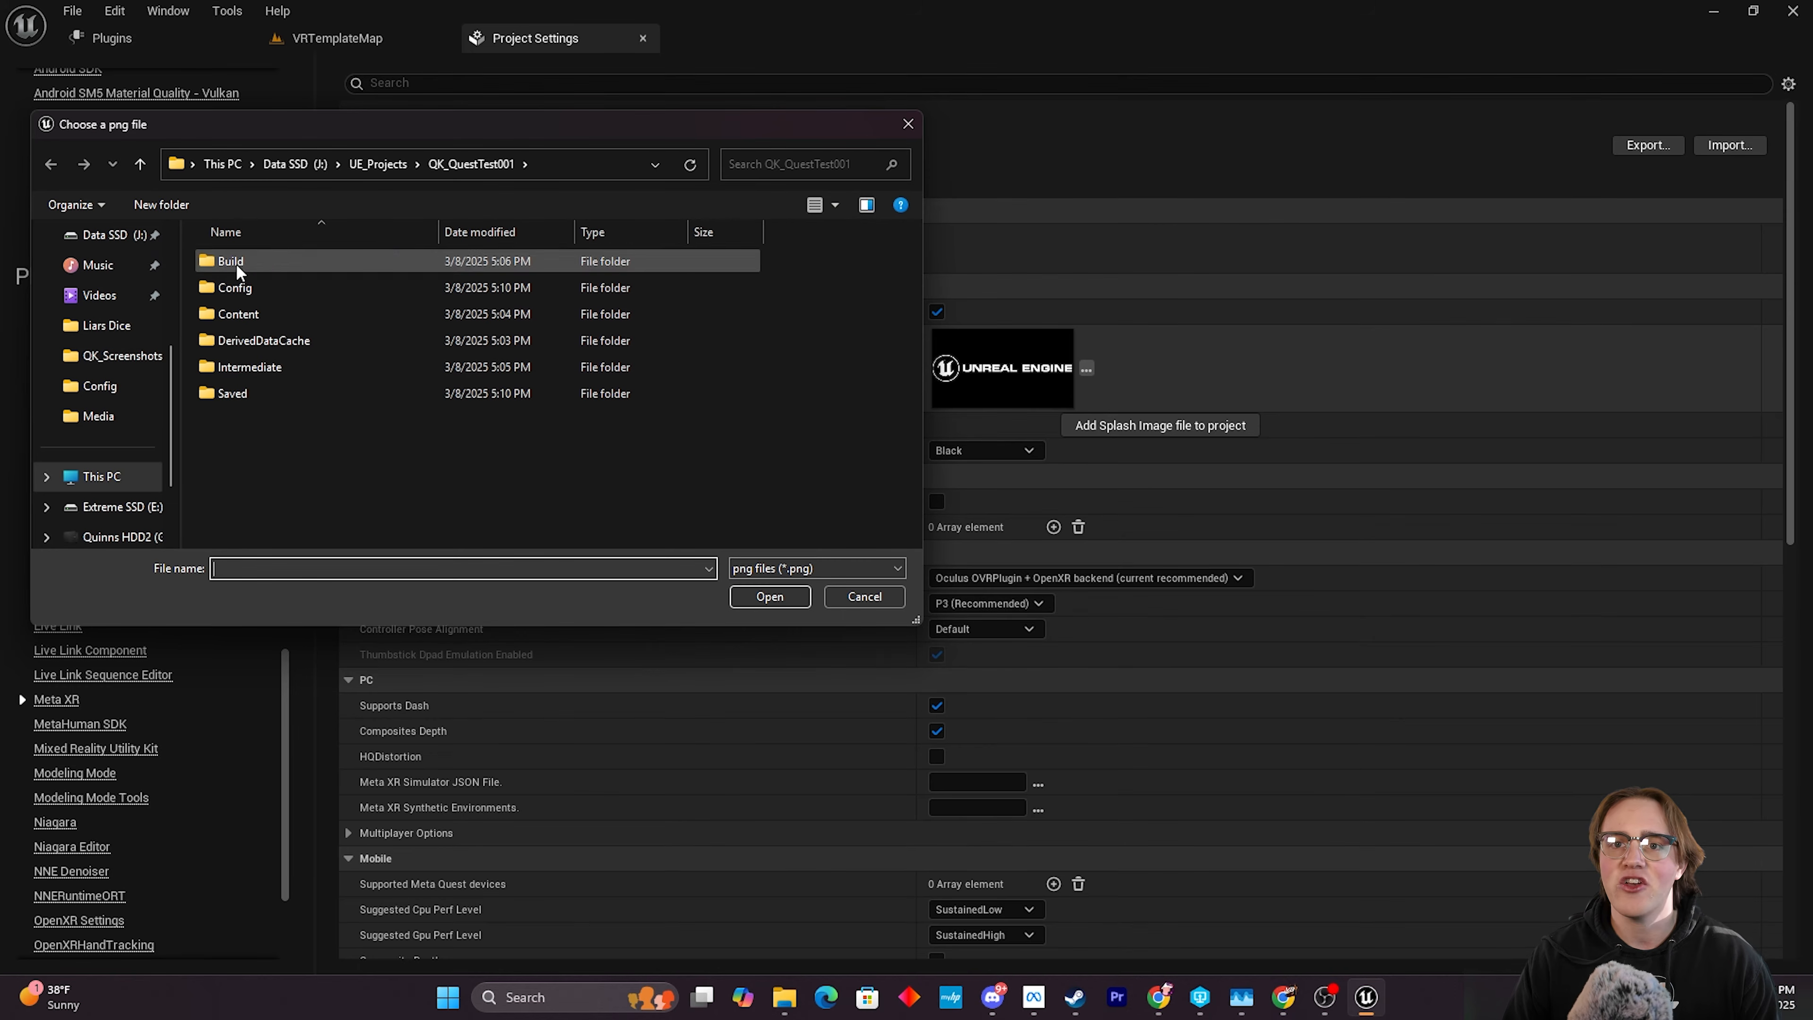
click(377, 165)
click(298, 166)
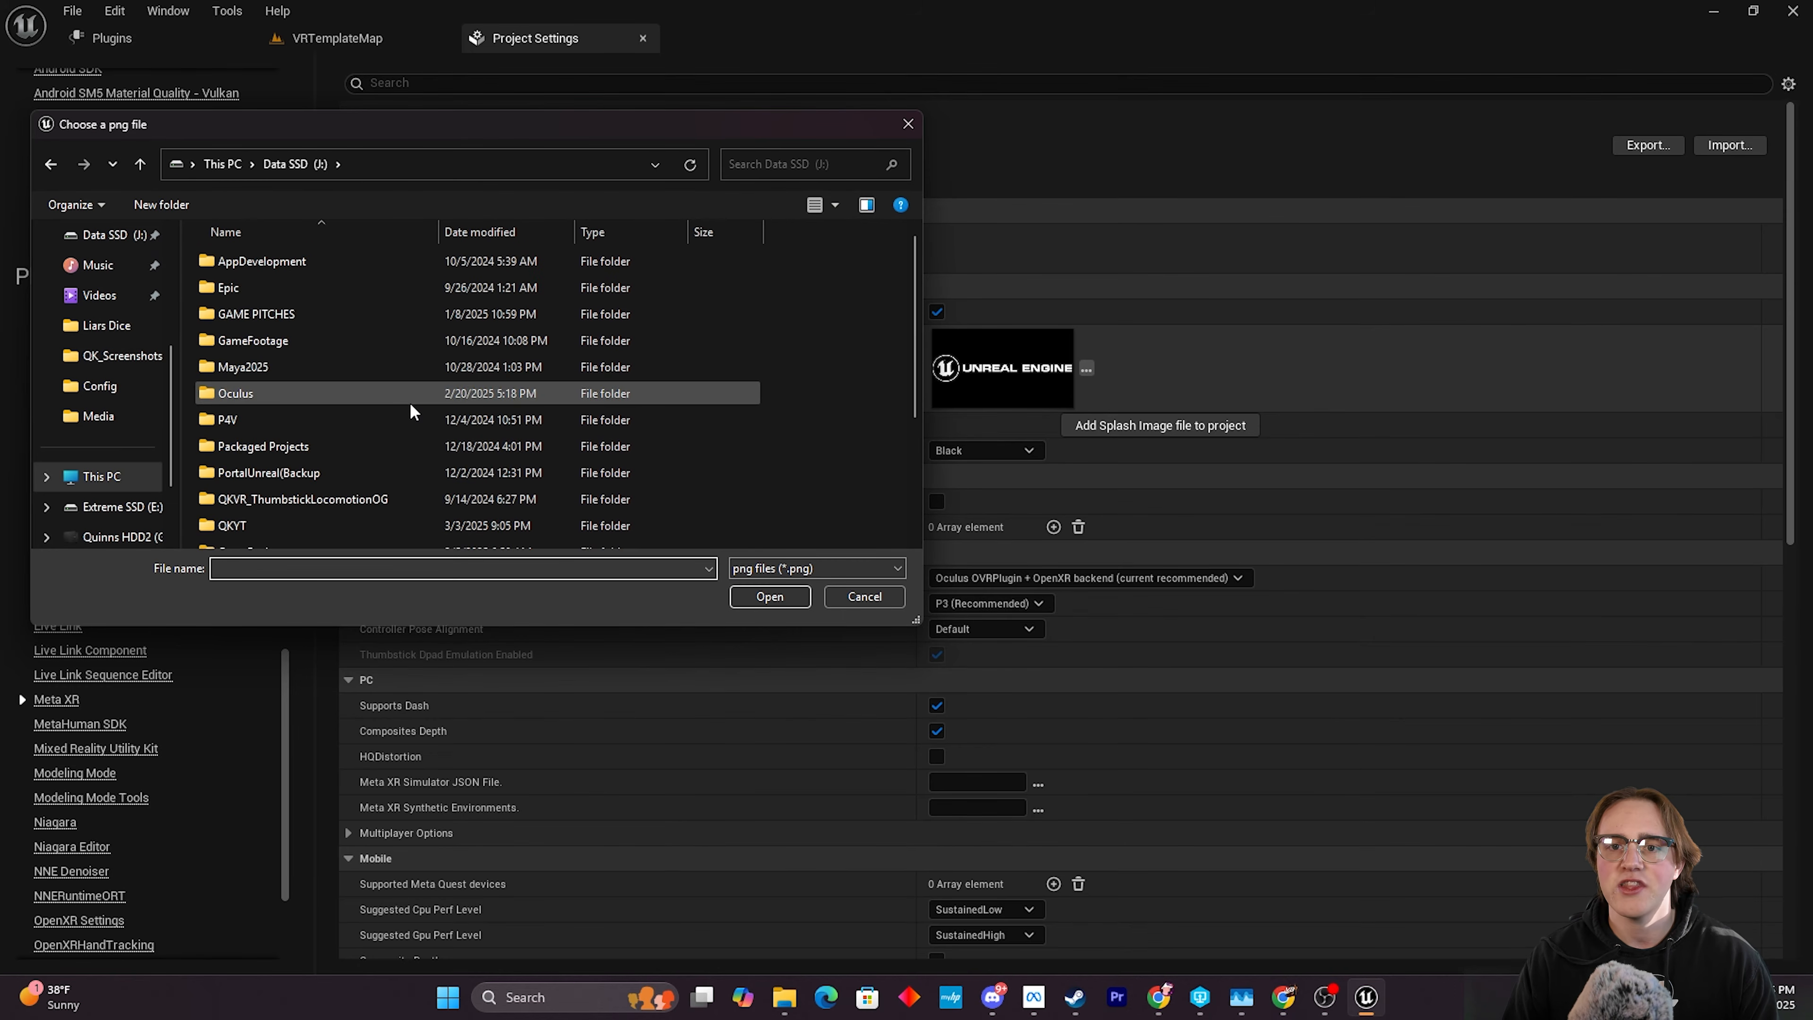
double_click(298, 523)
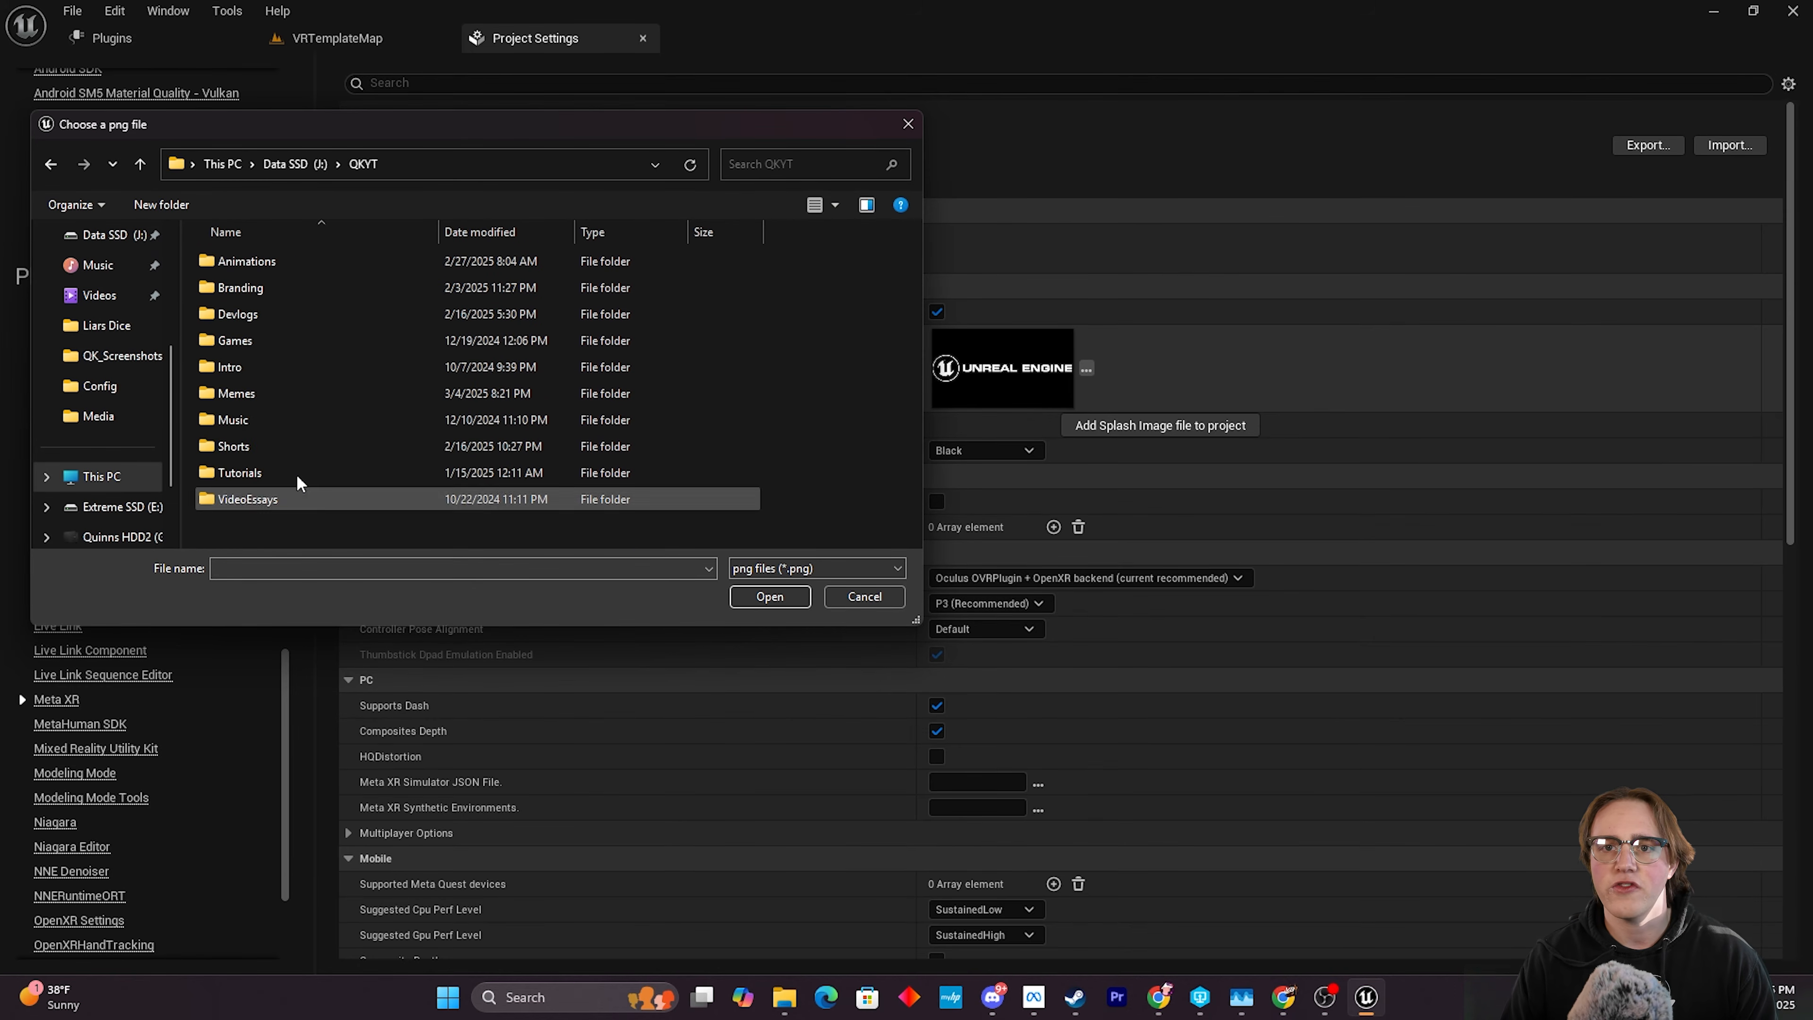
double_click(284, 286)
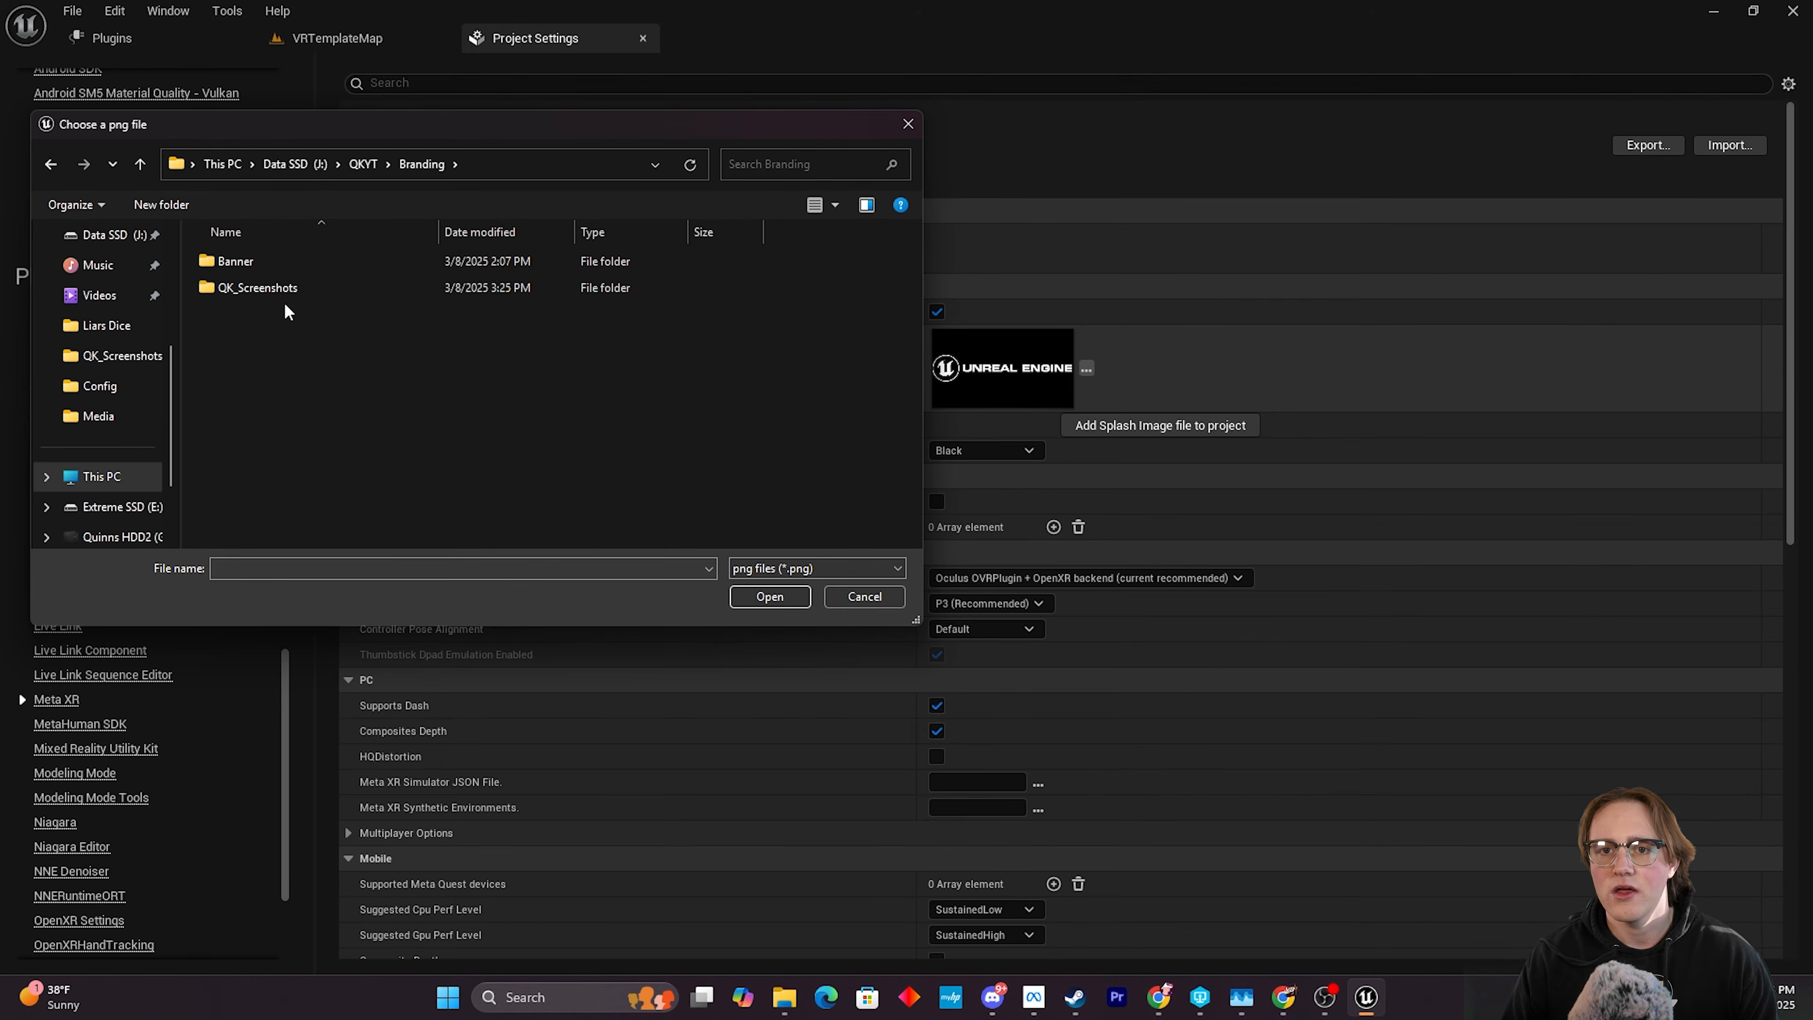
double_click(283, 263)
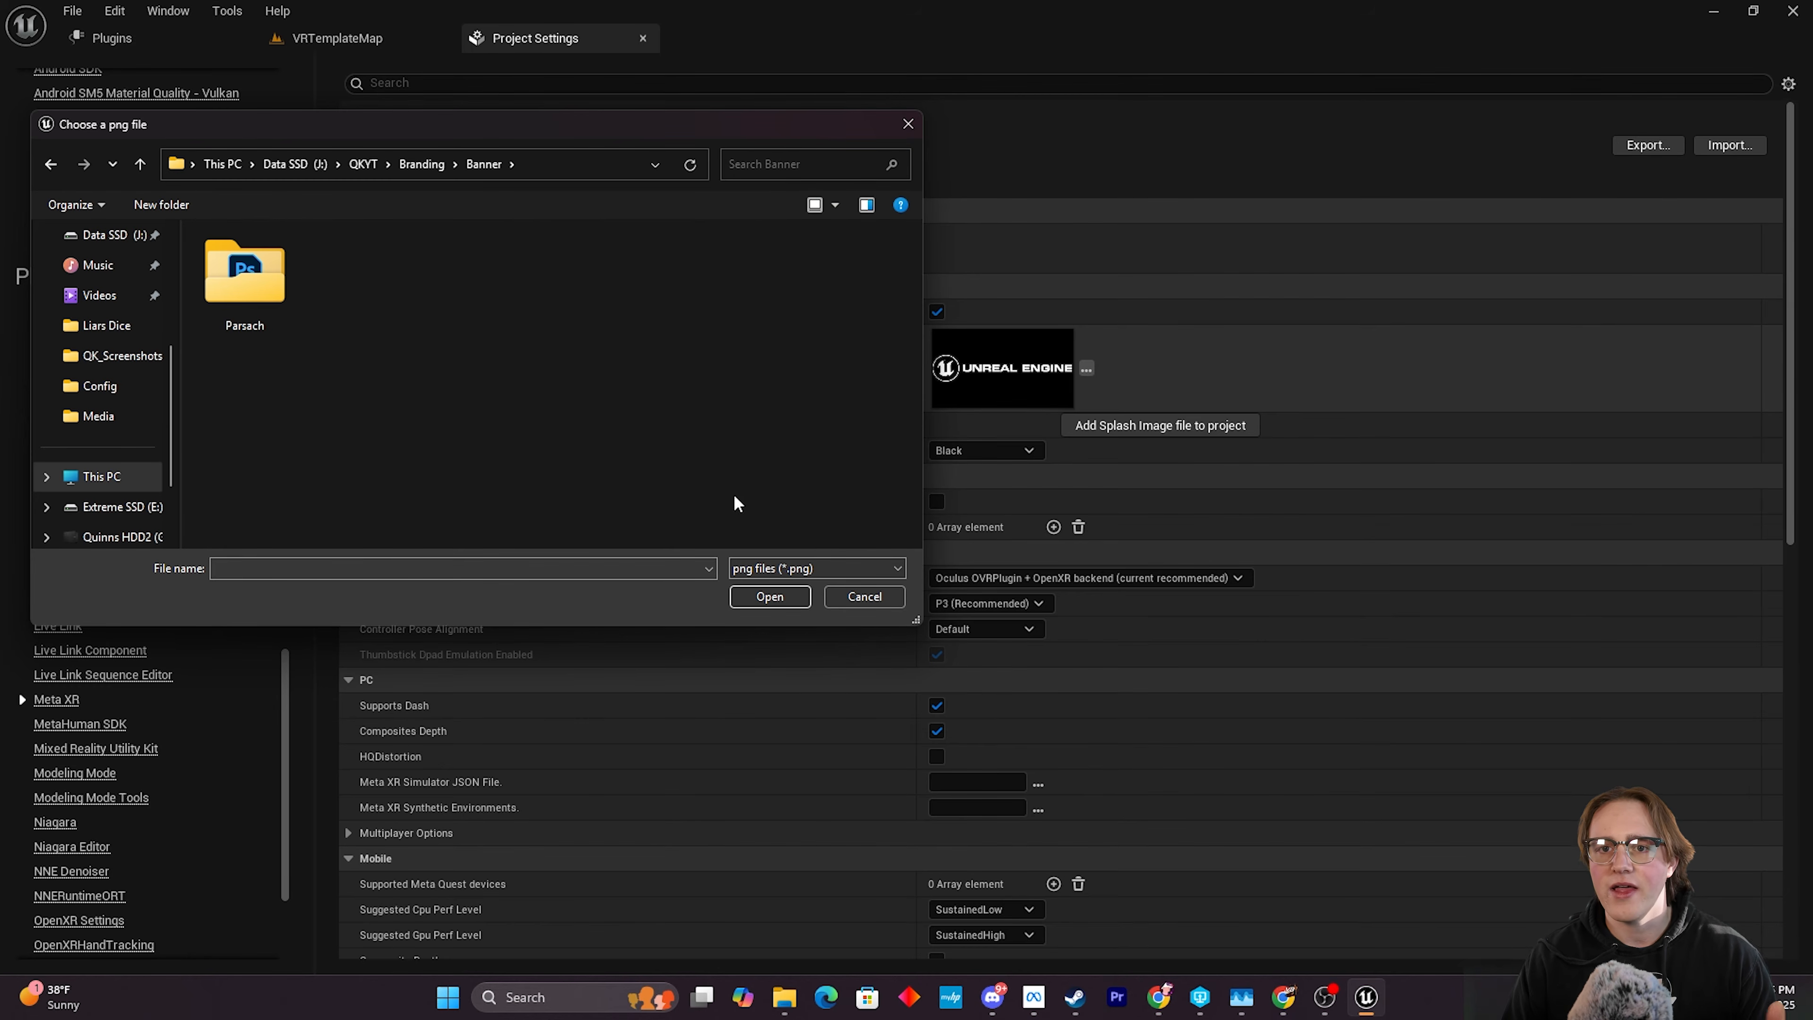
click(410, 161)
double_click(344, 282)
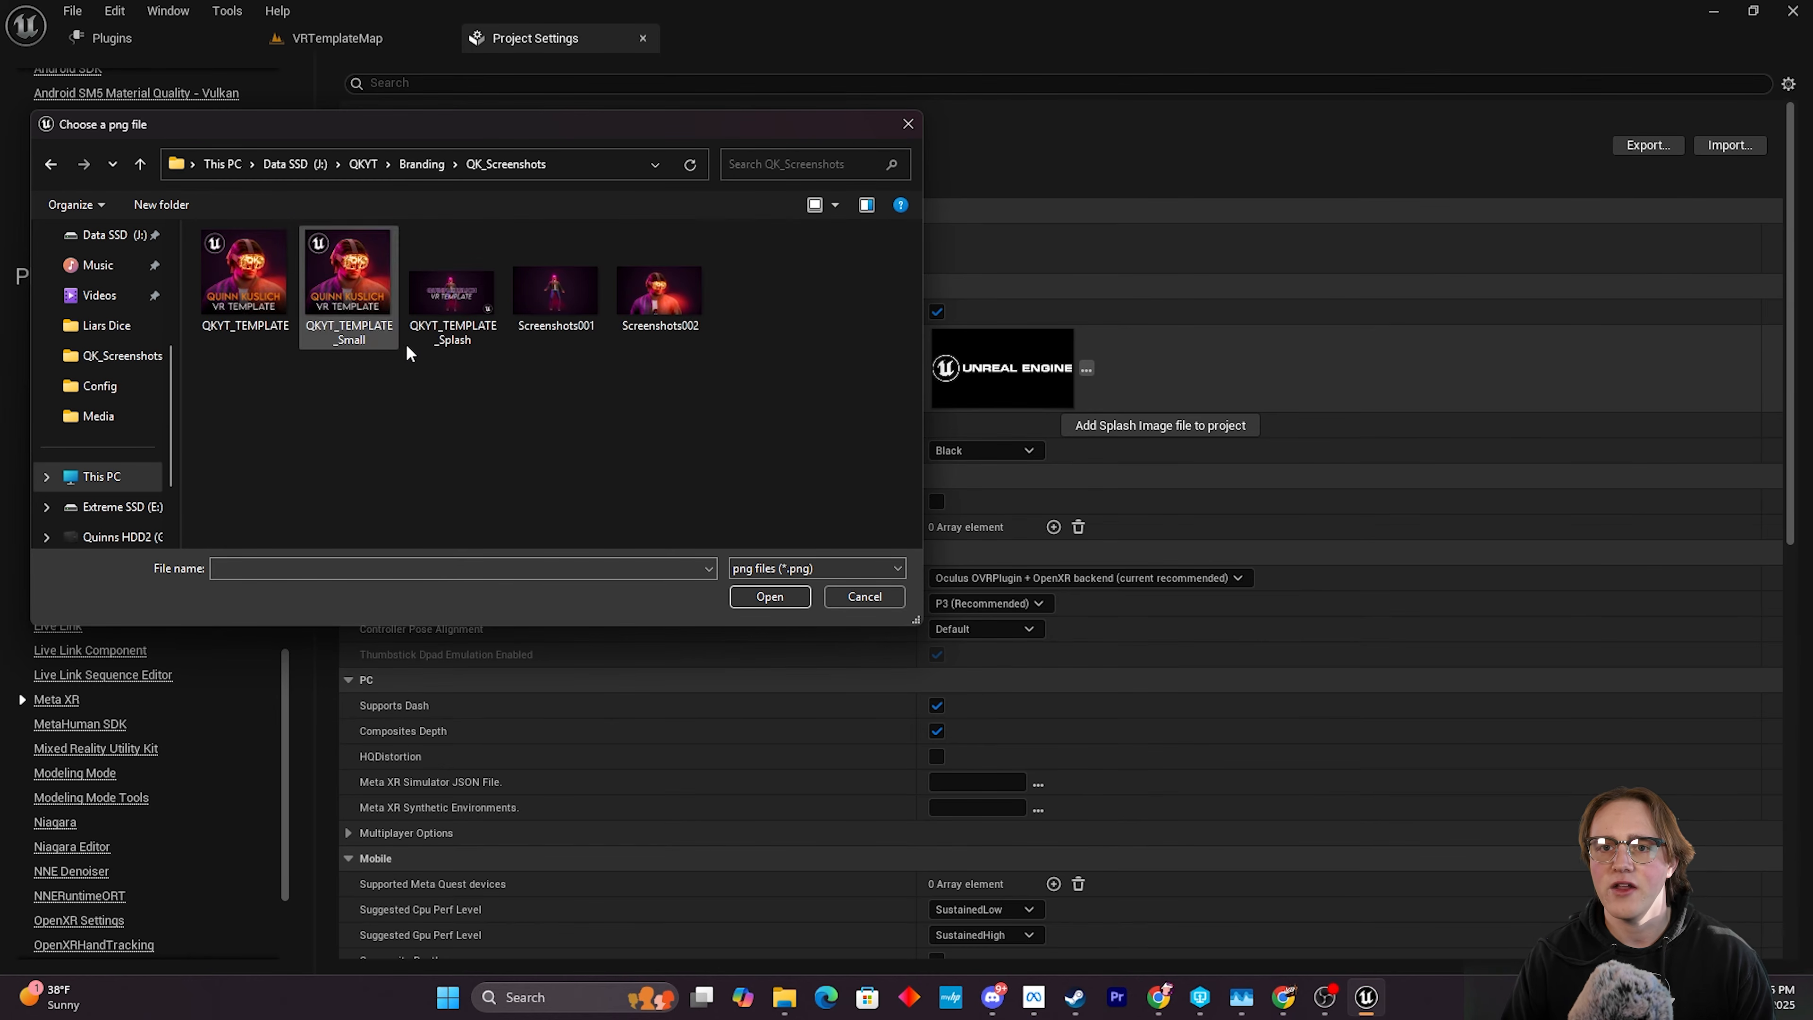
click(439, 336)
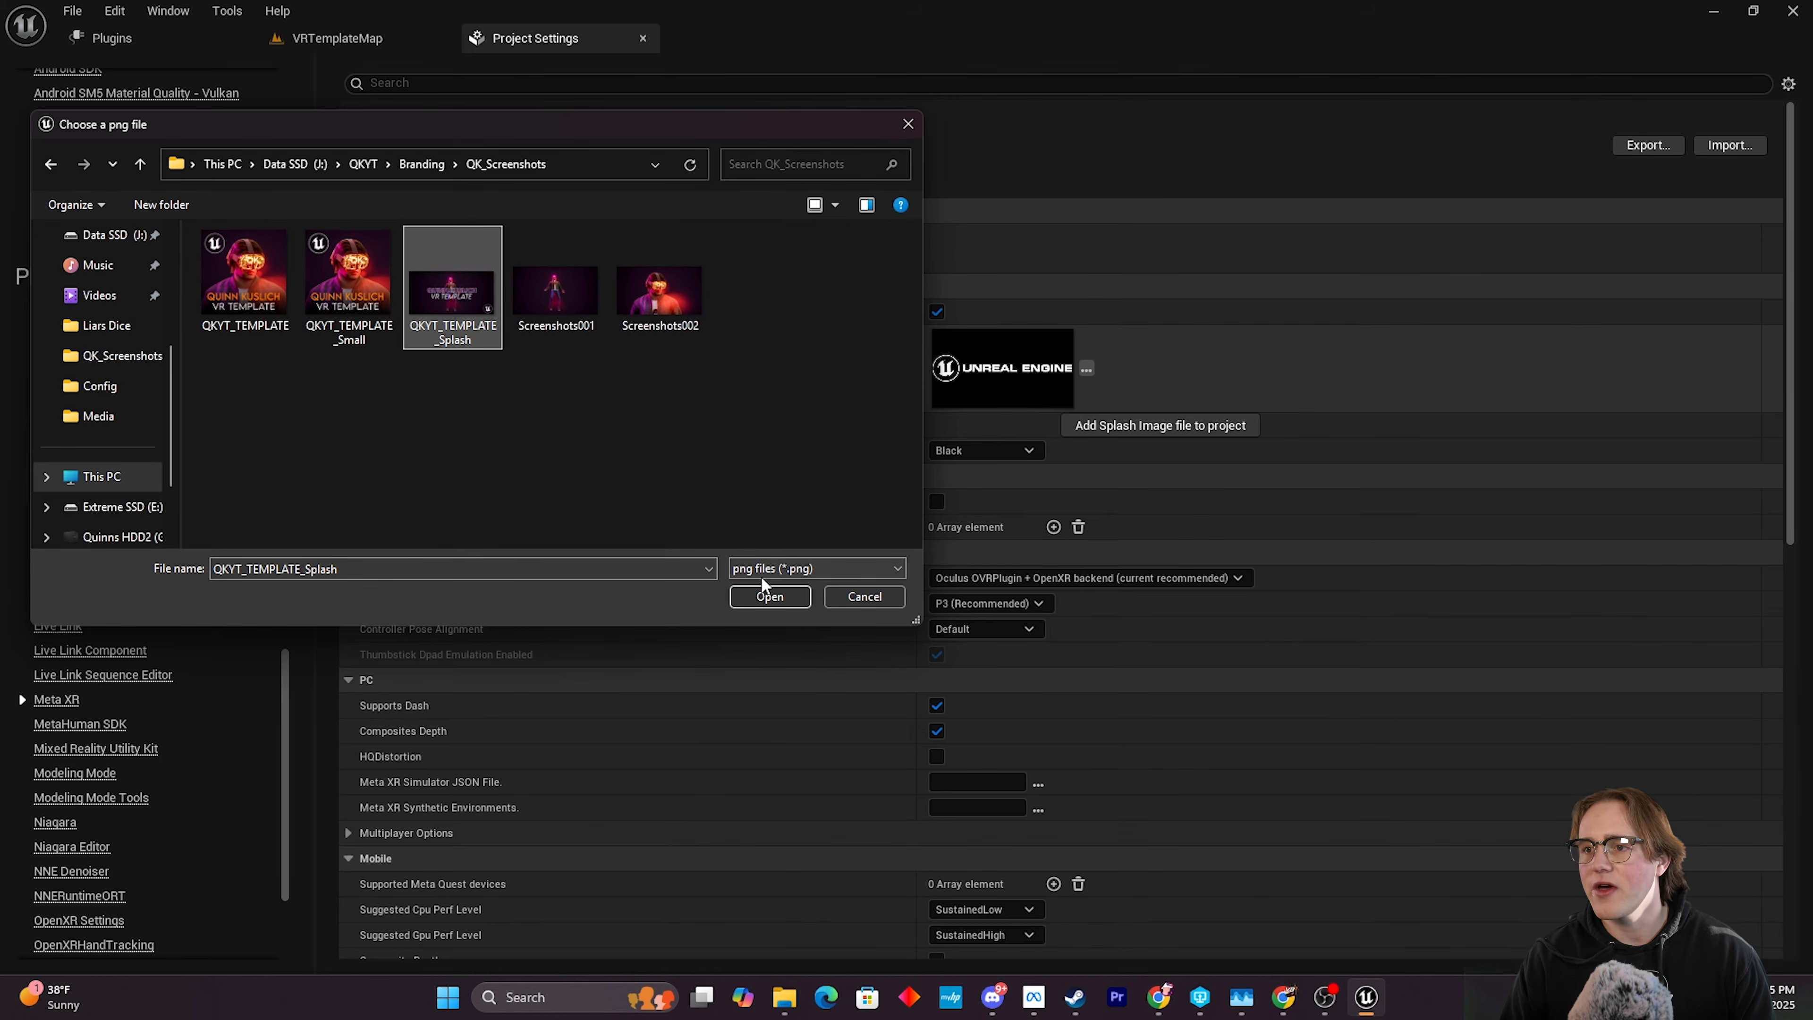
click(769, 596)
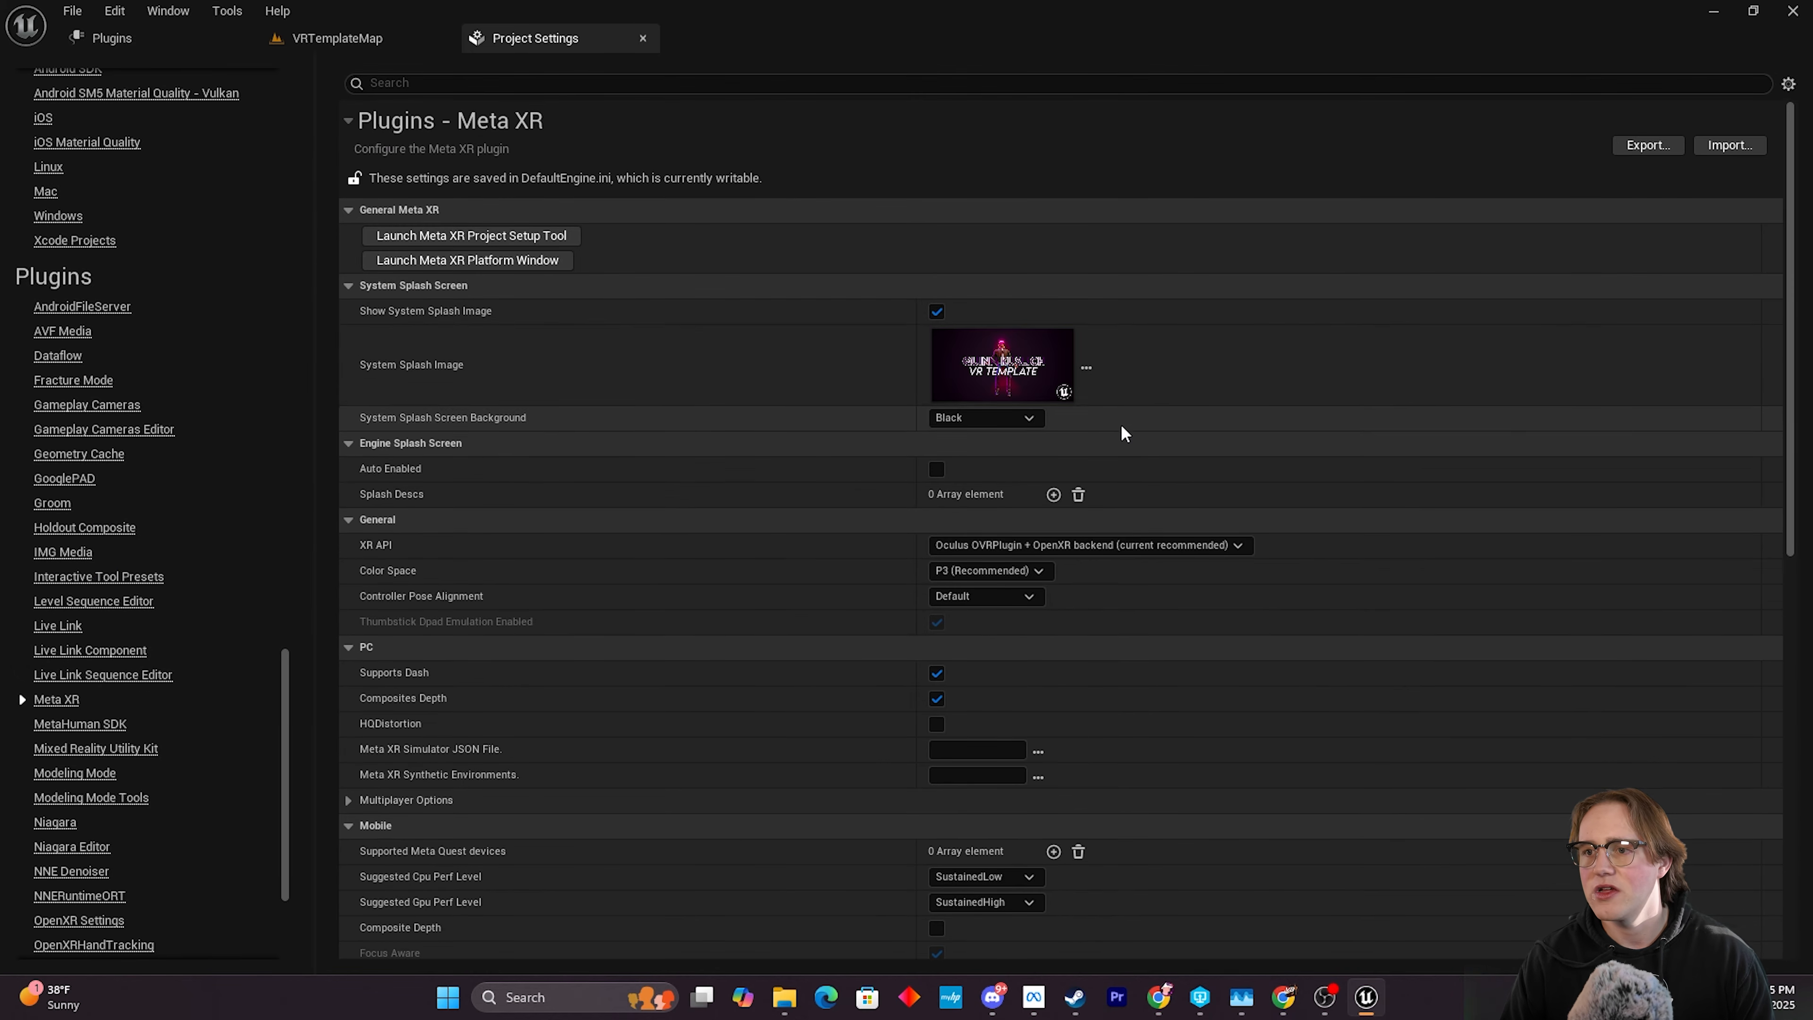
Set the Meta XR plugin's XR API to Oculus OVRPlugin + OpenXR backend (current recommended).
mouse_move(1035, 403)
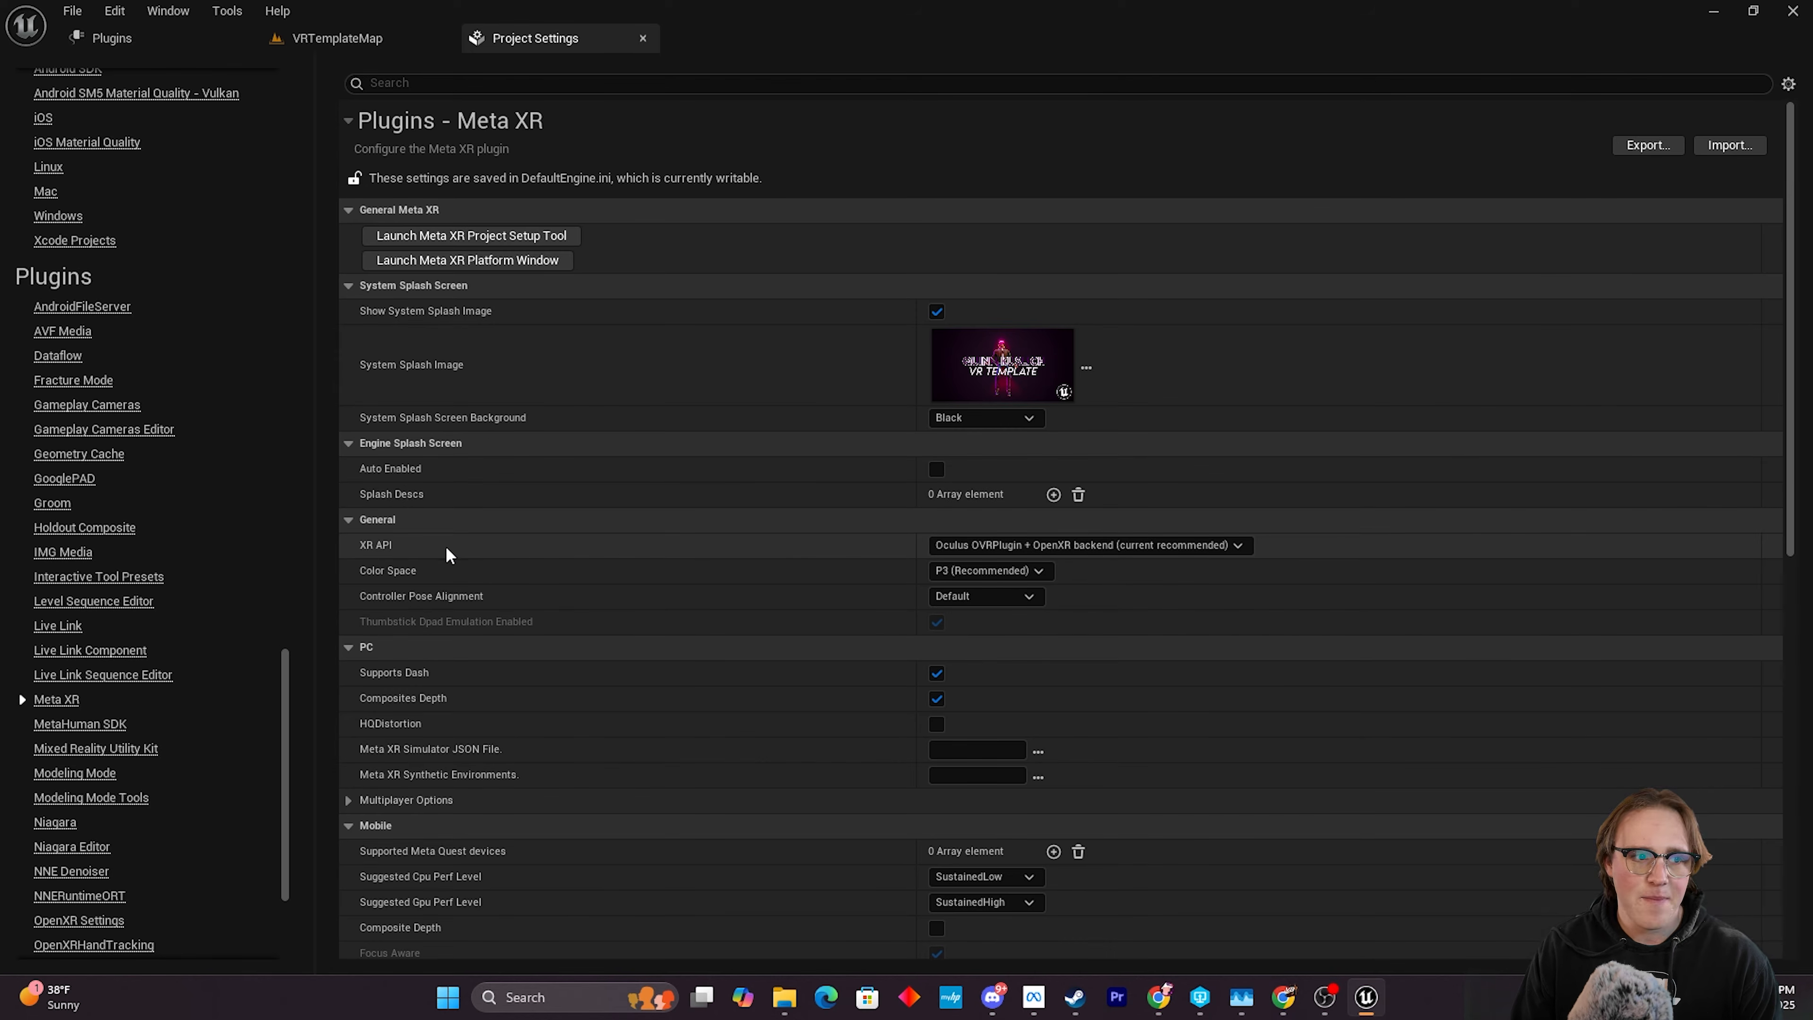
click(1158, 545)
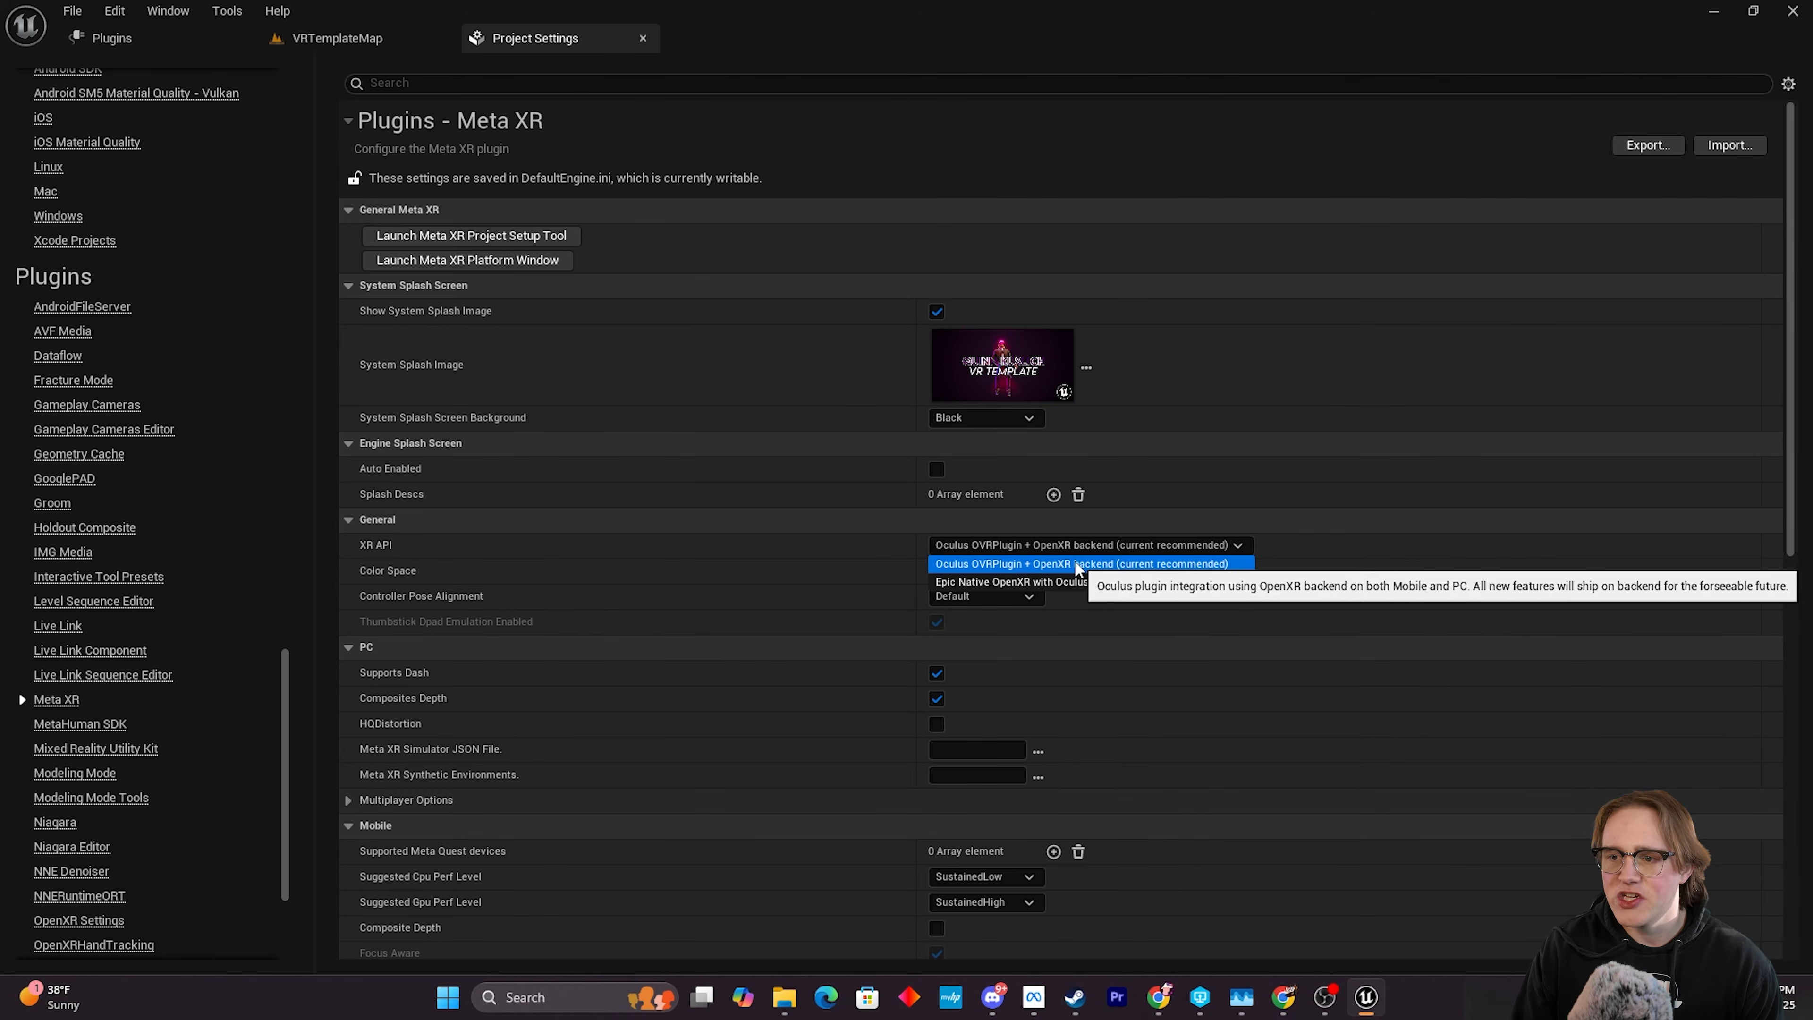
click(1127, 564)
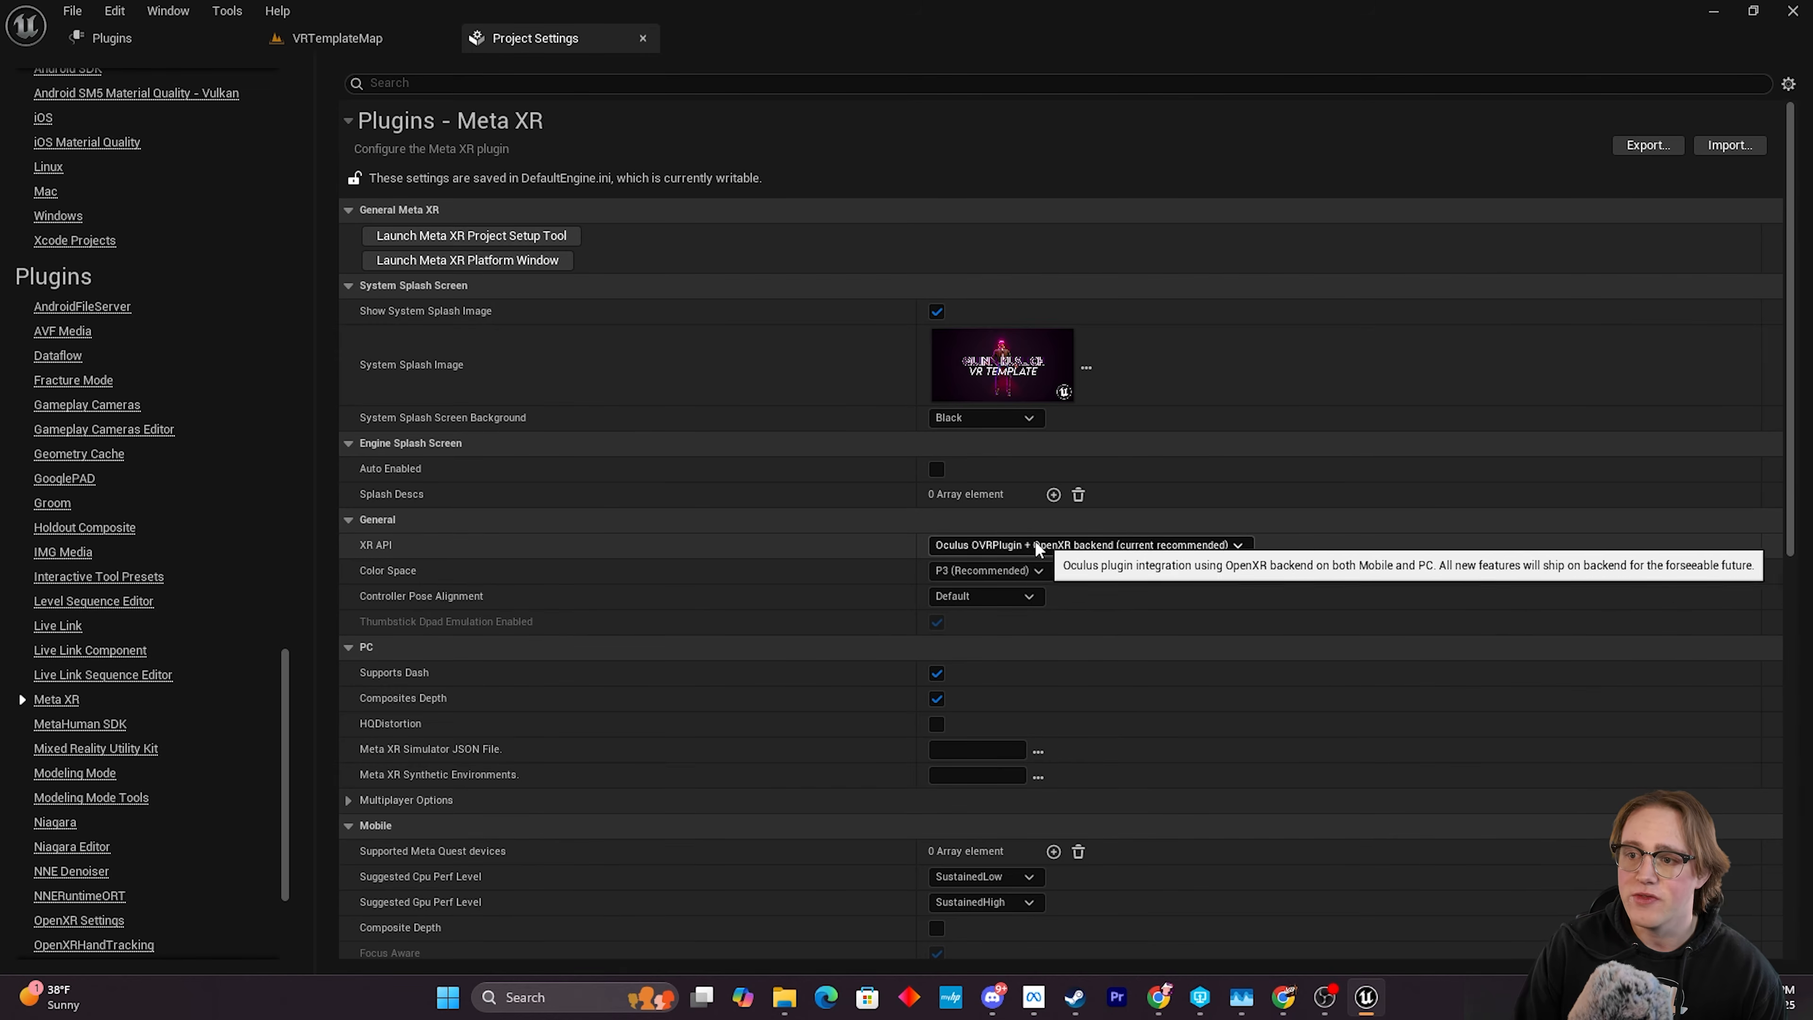
Set the Meta XR color space to P3 (Recommended) and review the other color space options.
click(1037, 571)
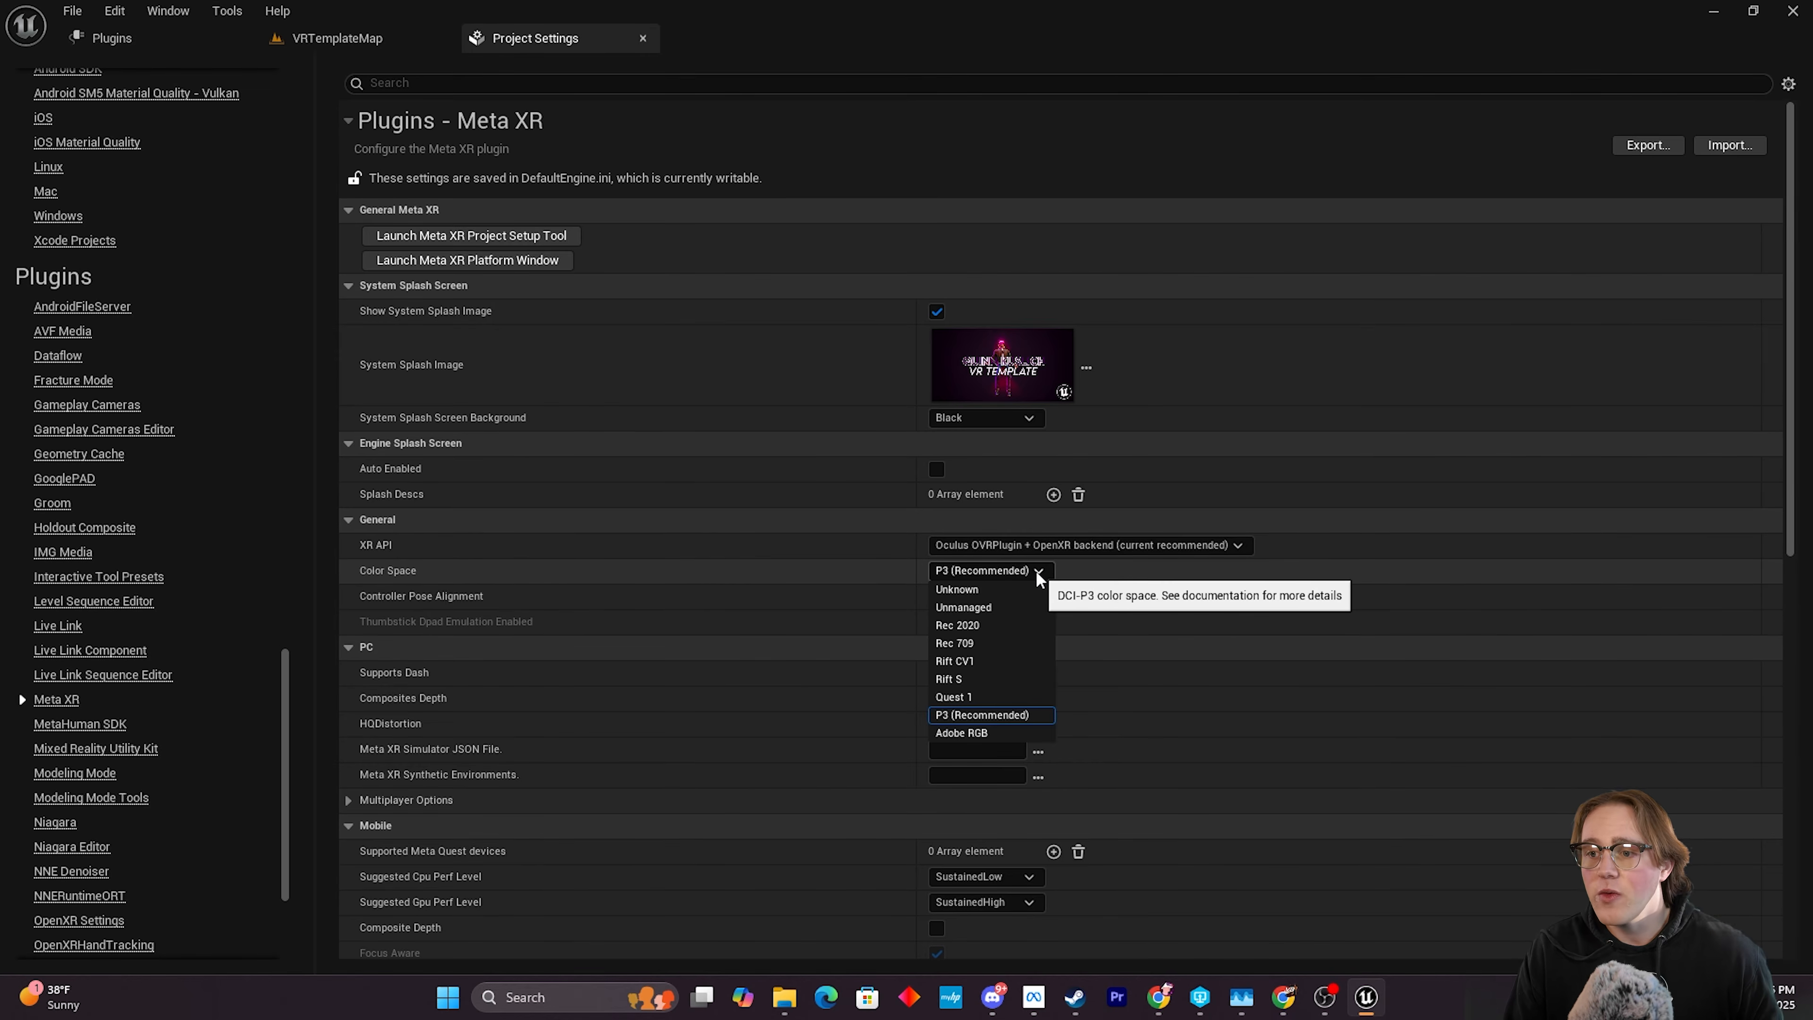
click(1013, 716)
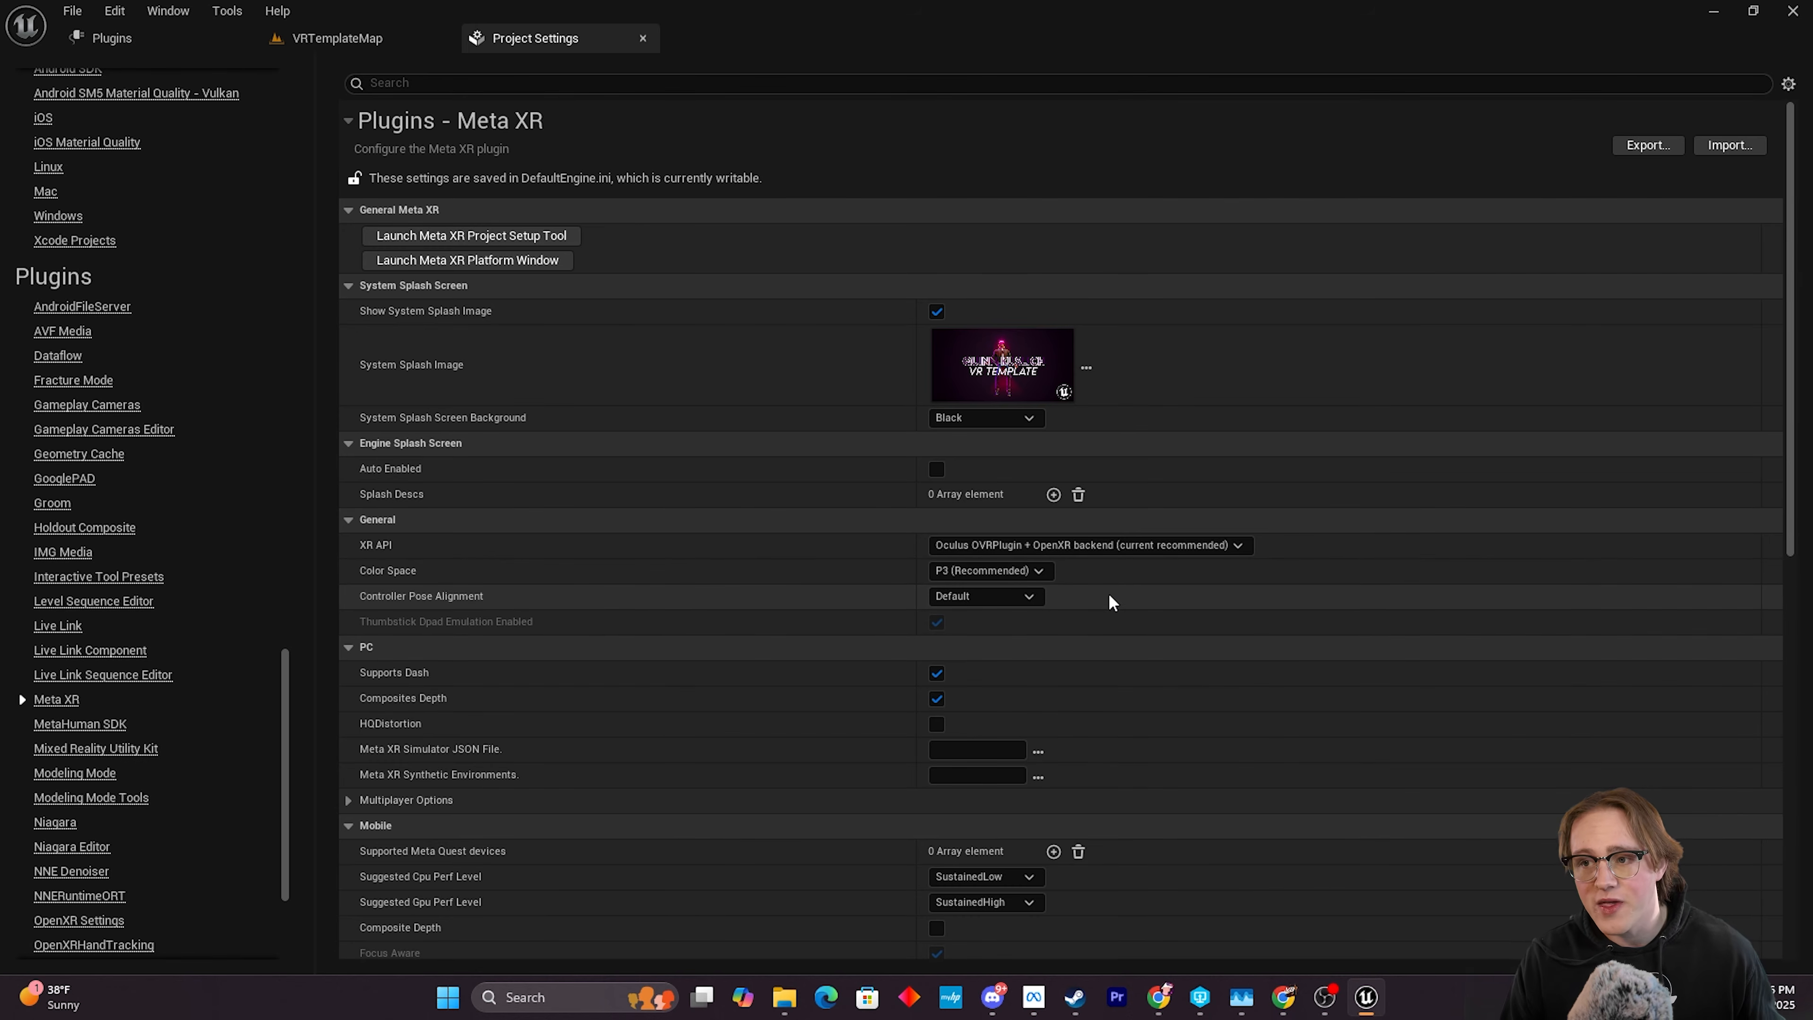
click(1035, 570)
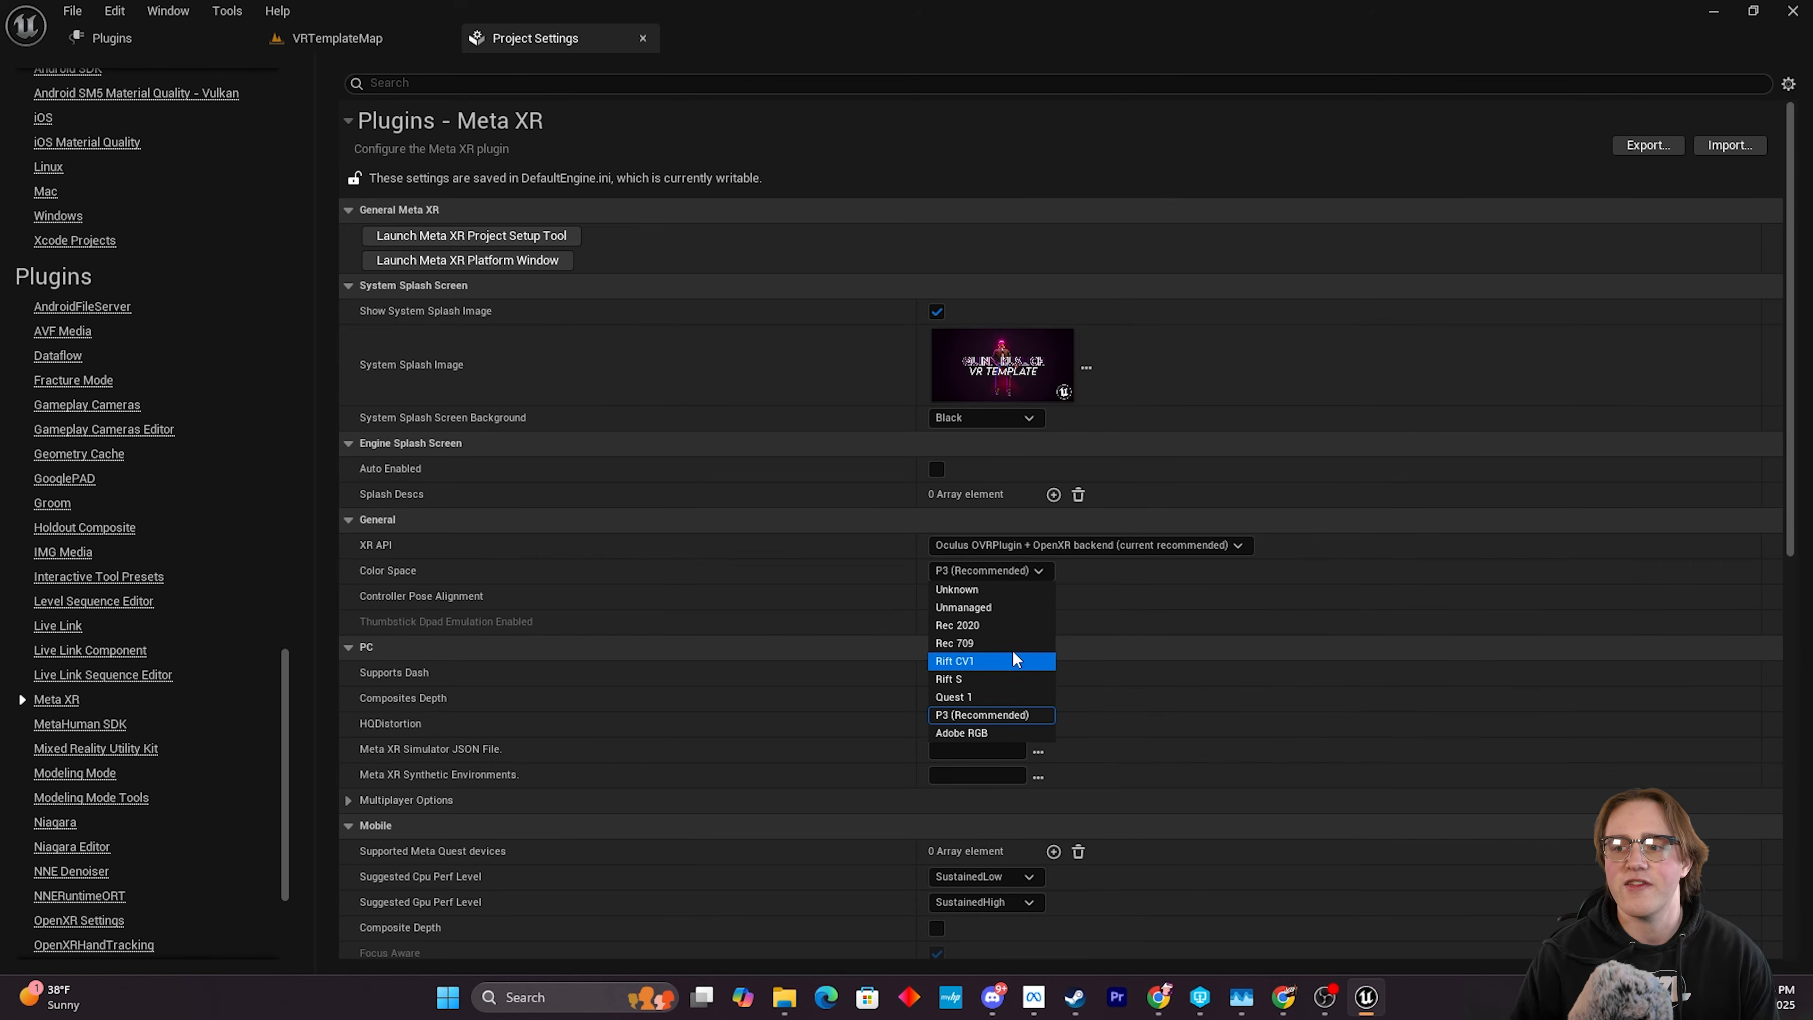
click(1162, 604)
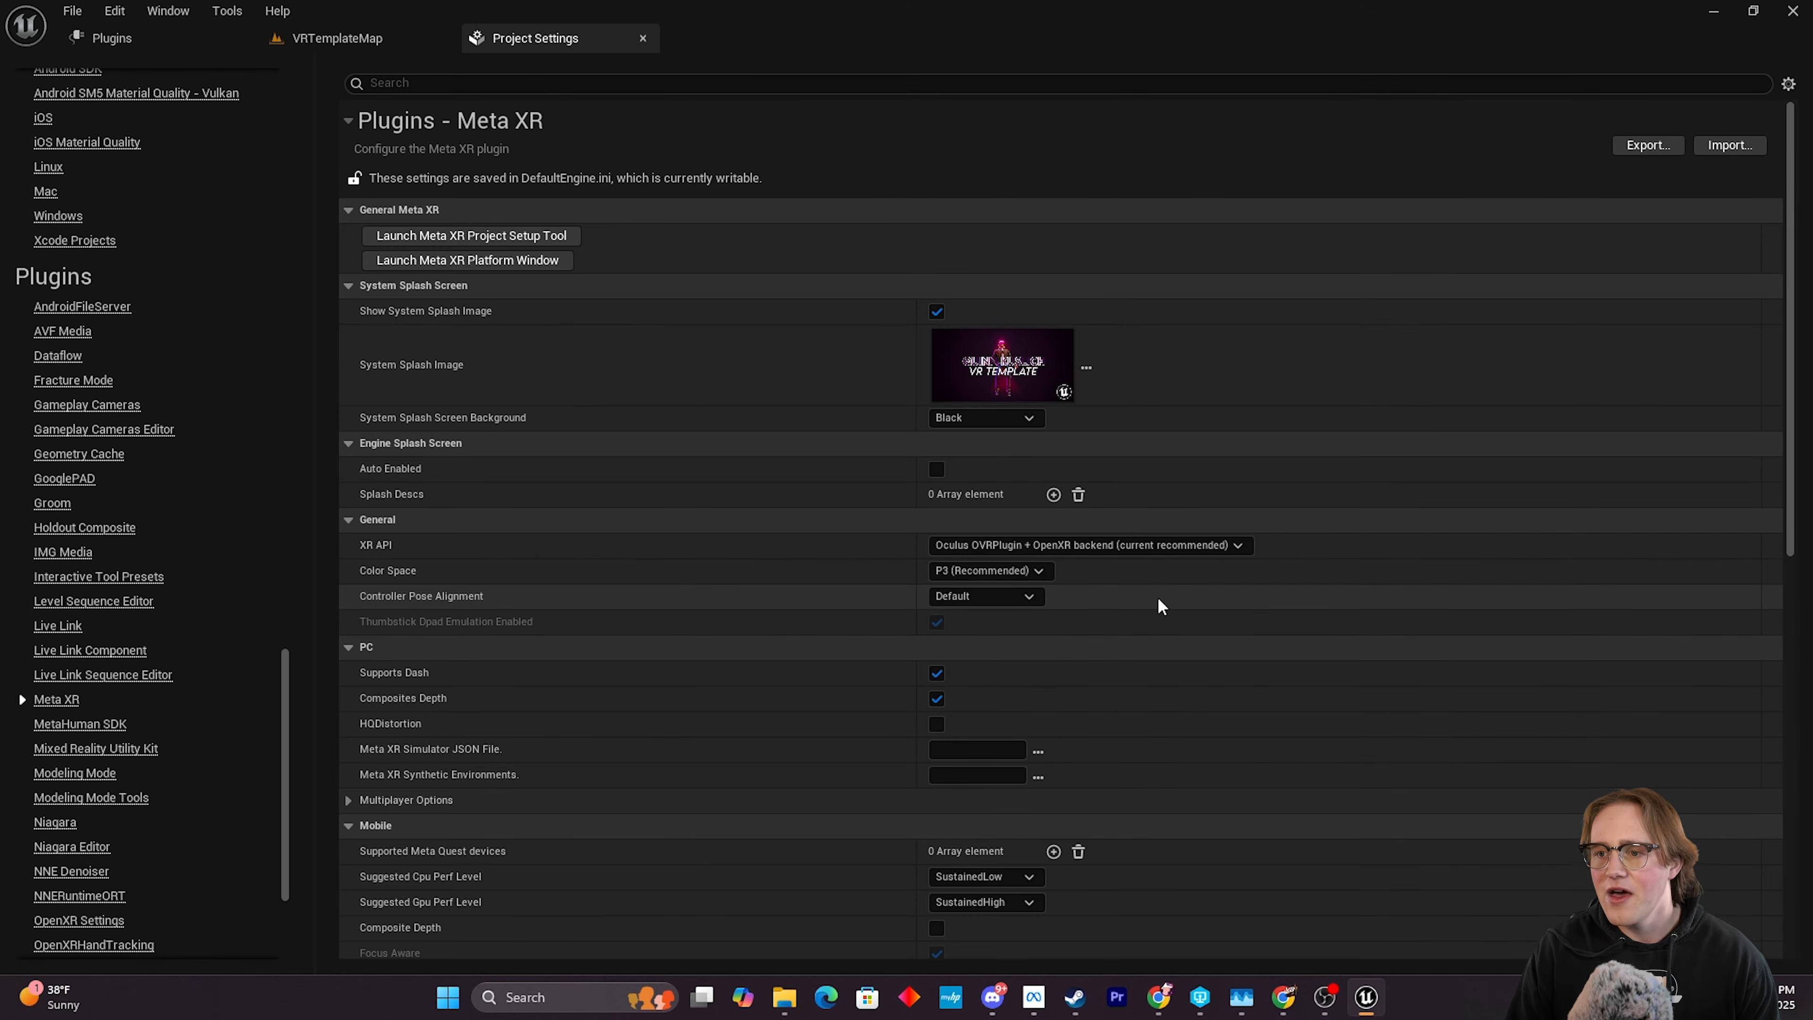
click(1007, 570)
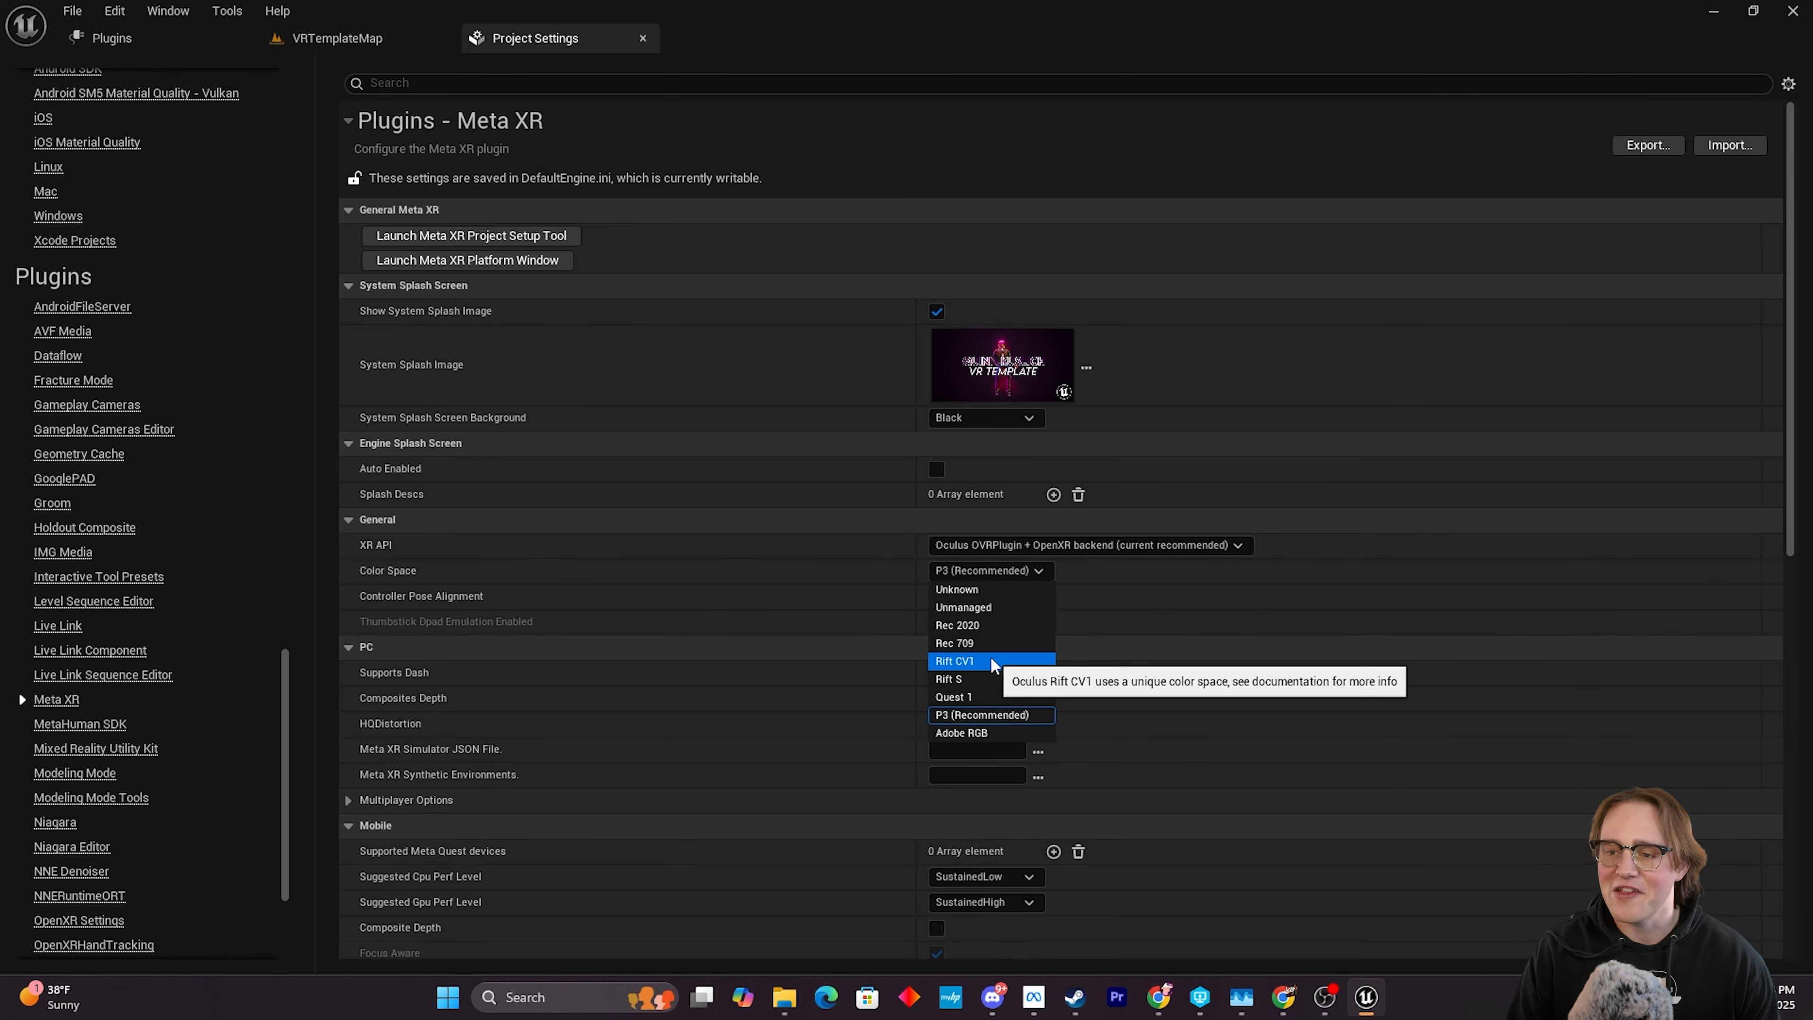
click(1162, 571)
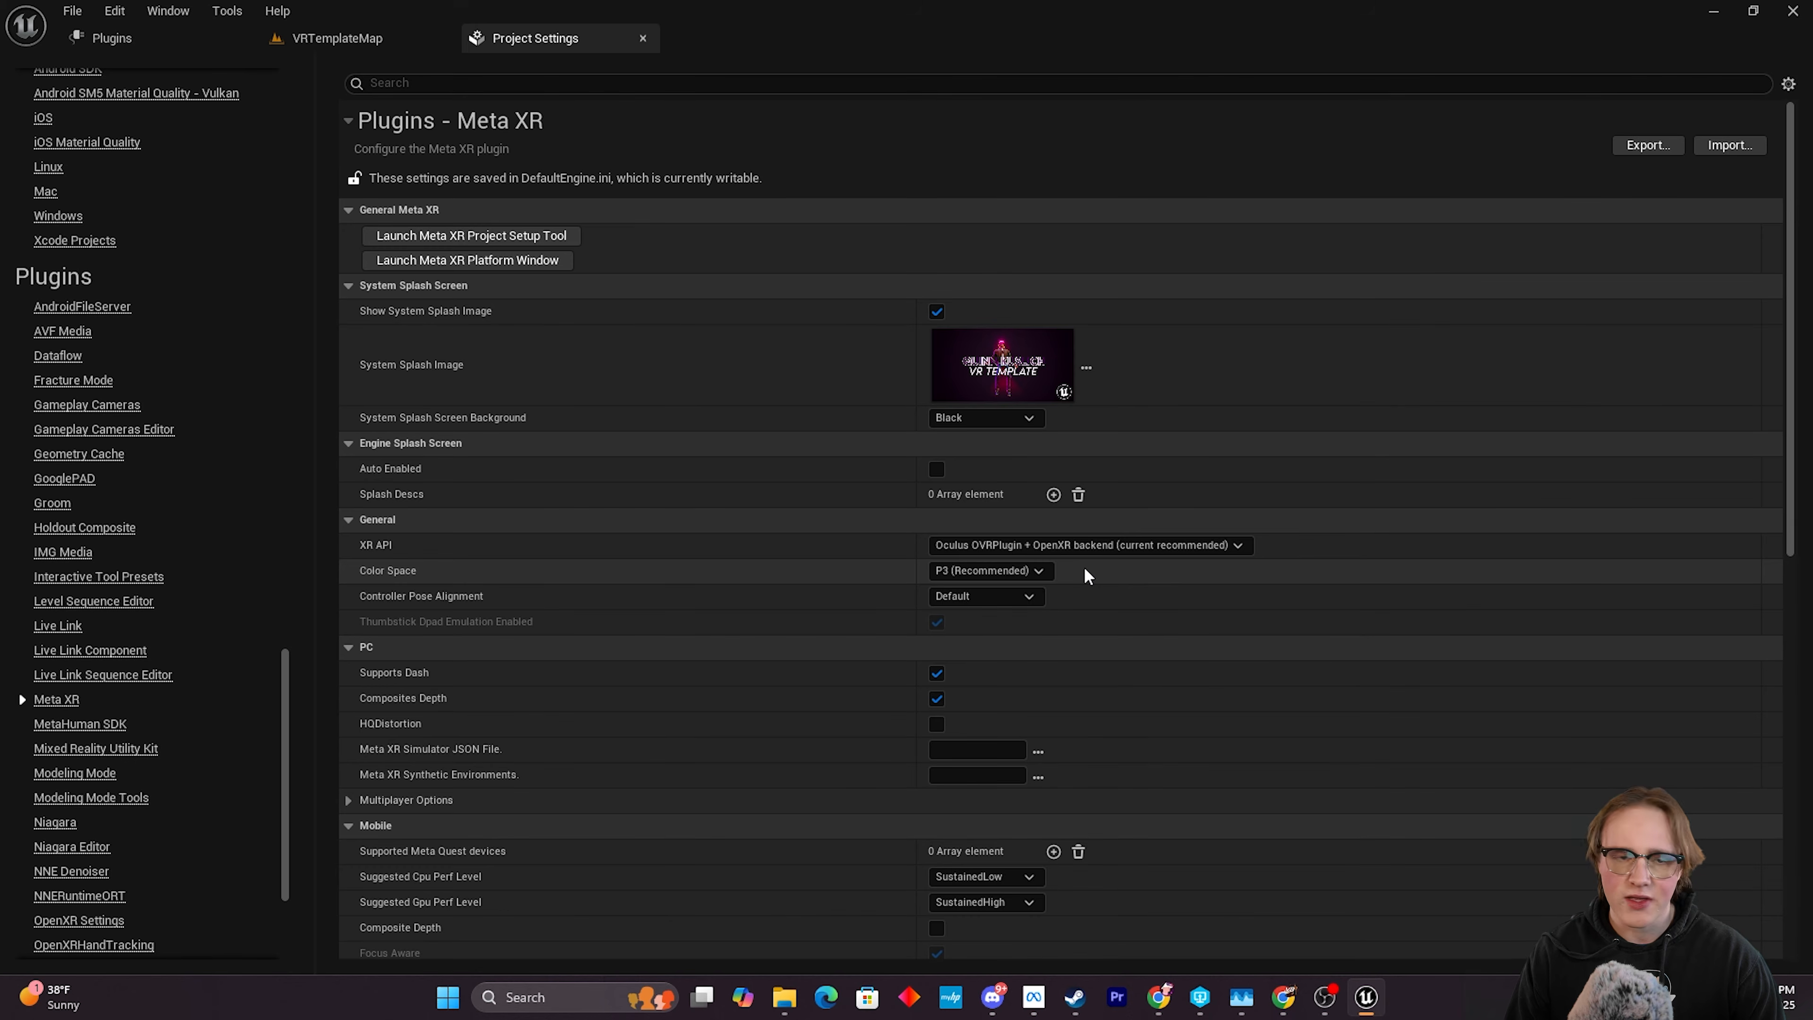
Add an entry to the supported Meta Quest devices in the Mobile settings and set it to Meta Quest 3.
scroll(450, 647, down, 3)
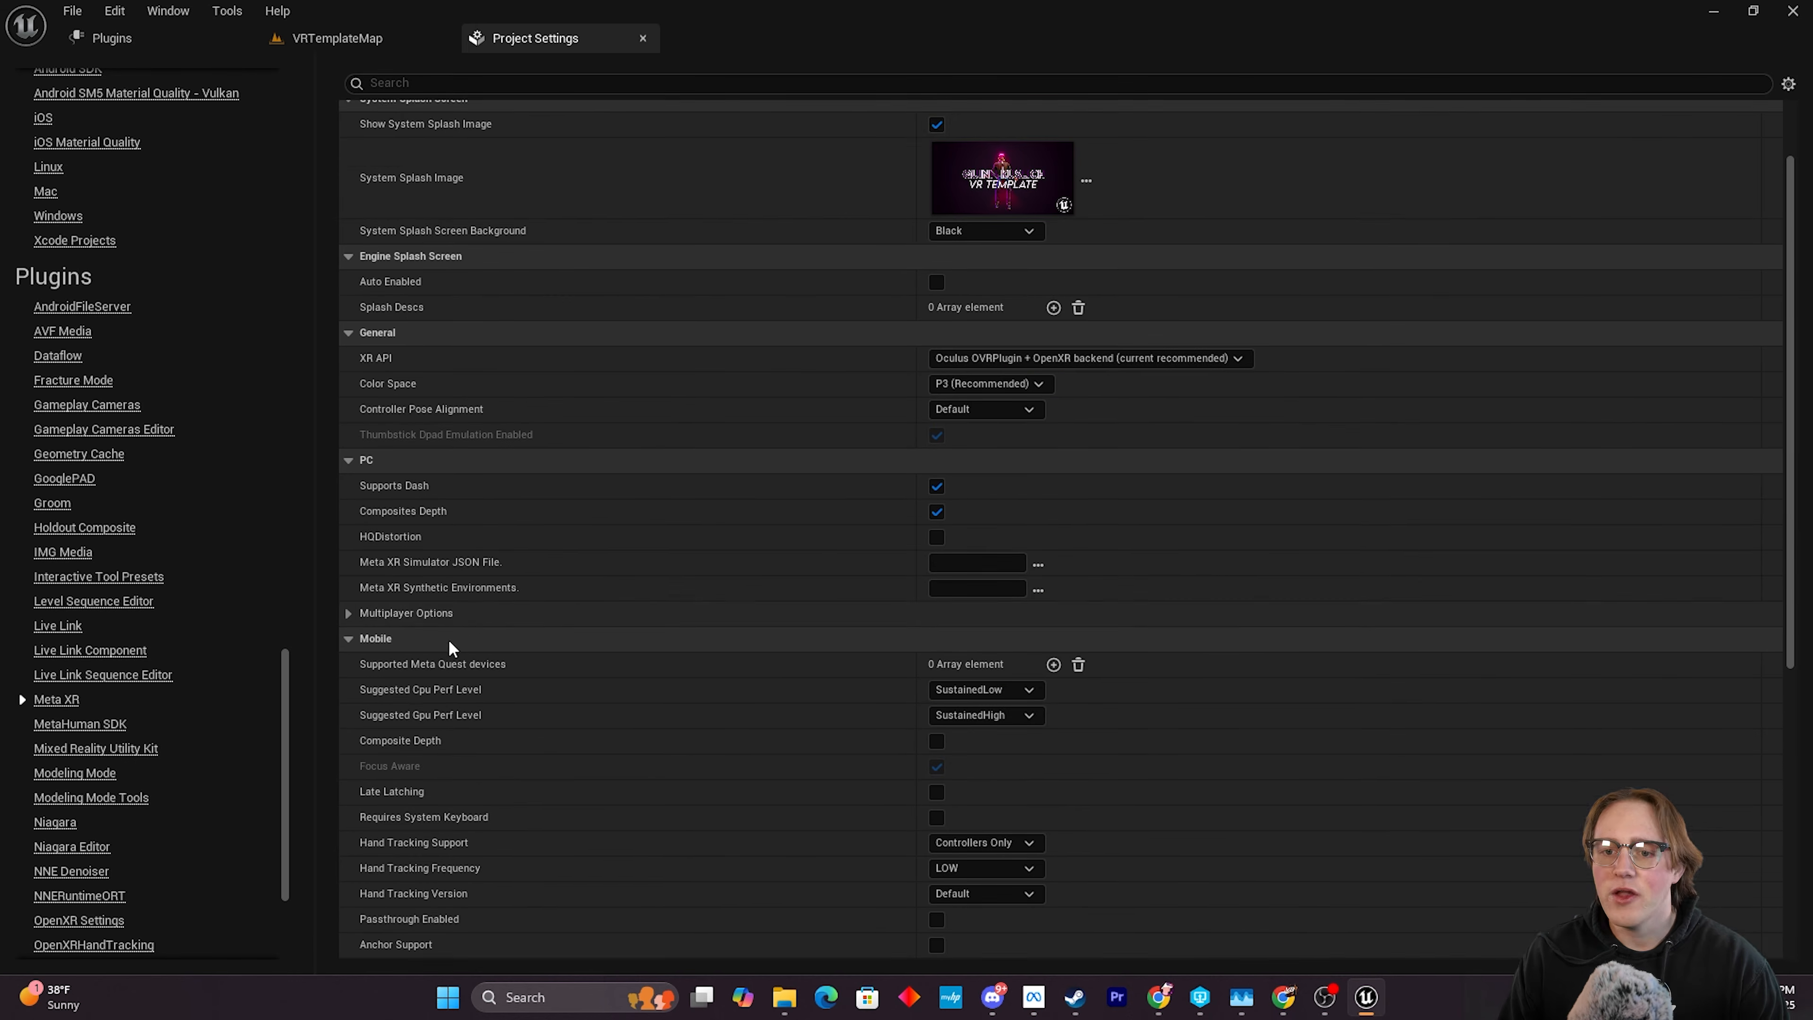
scroll(448, 640, down, 1)
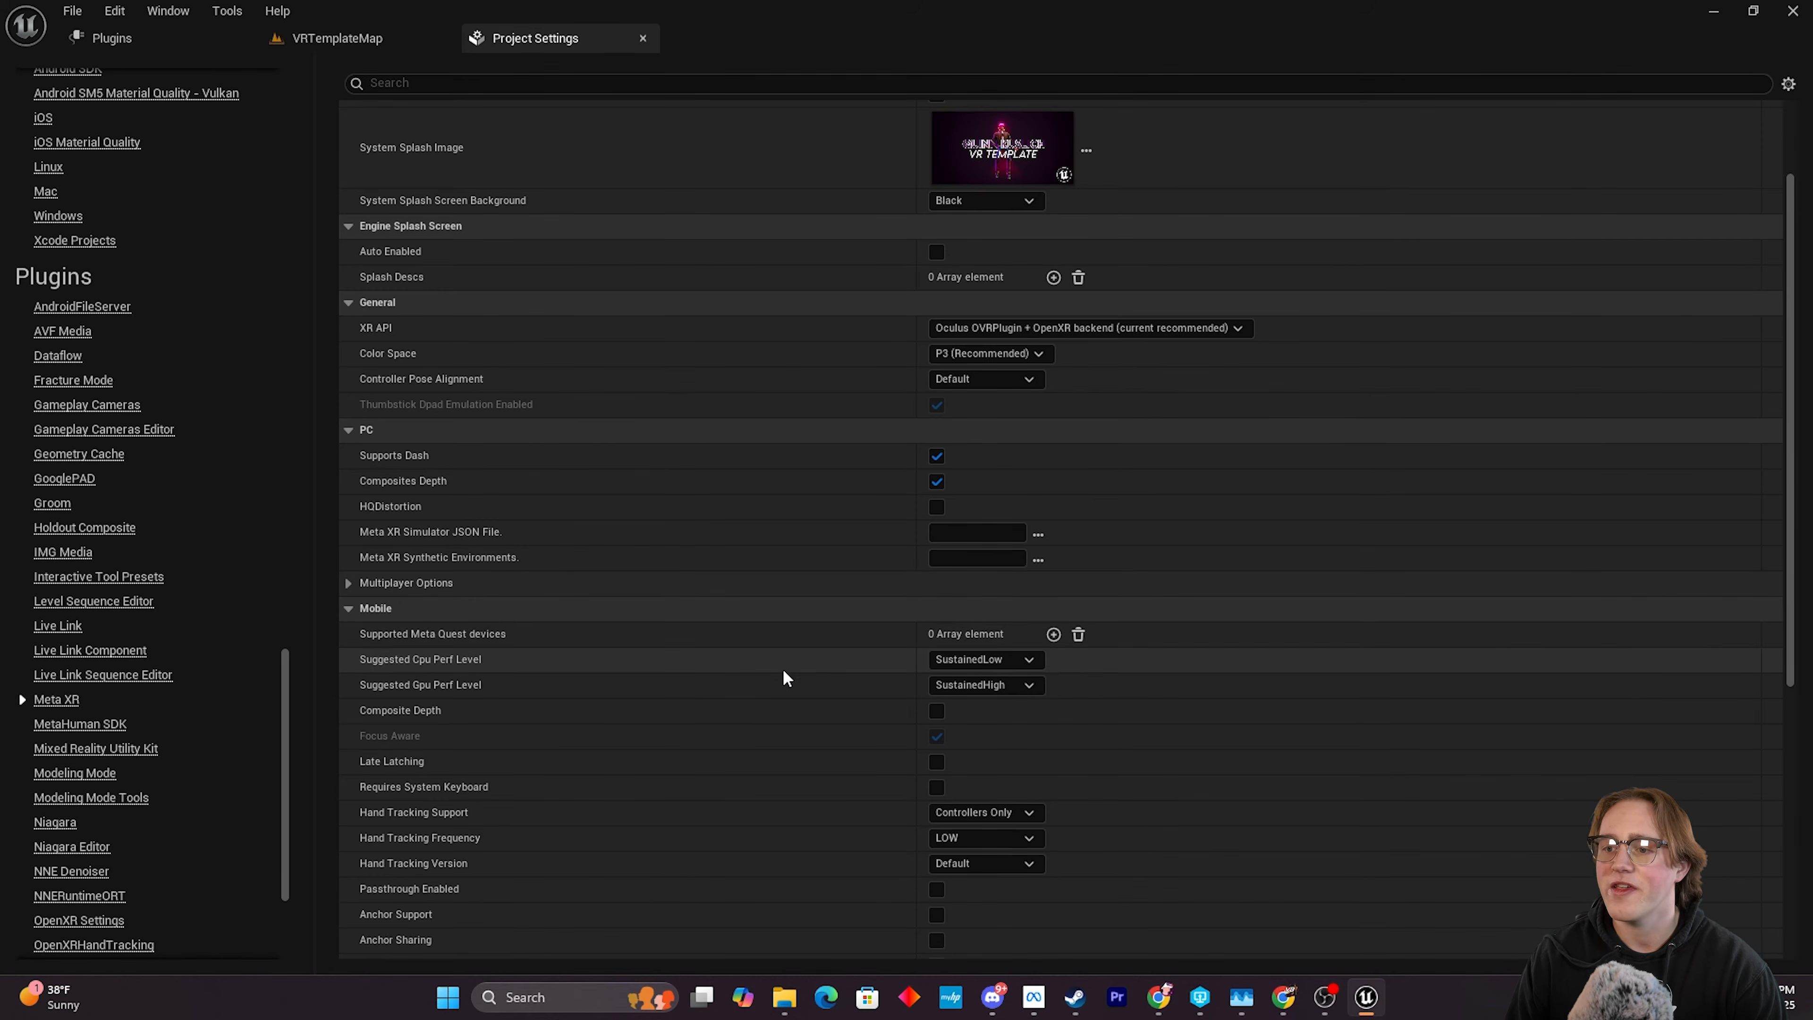
click(1053, 635)
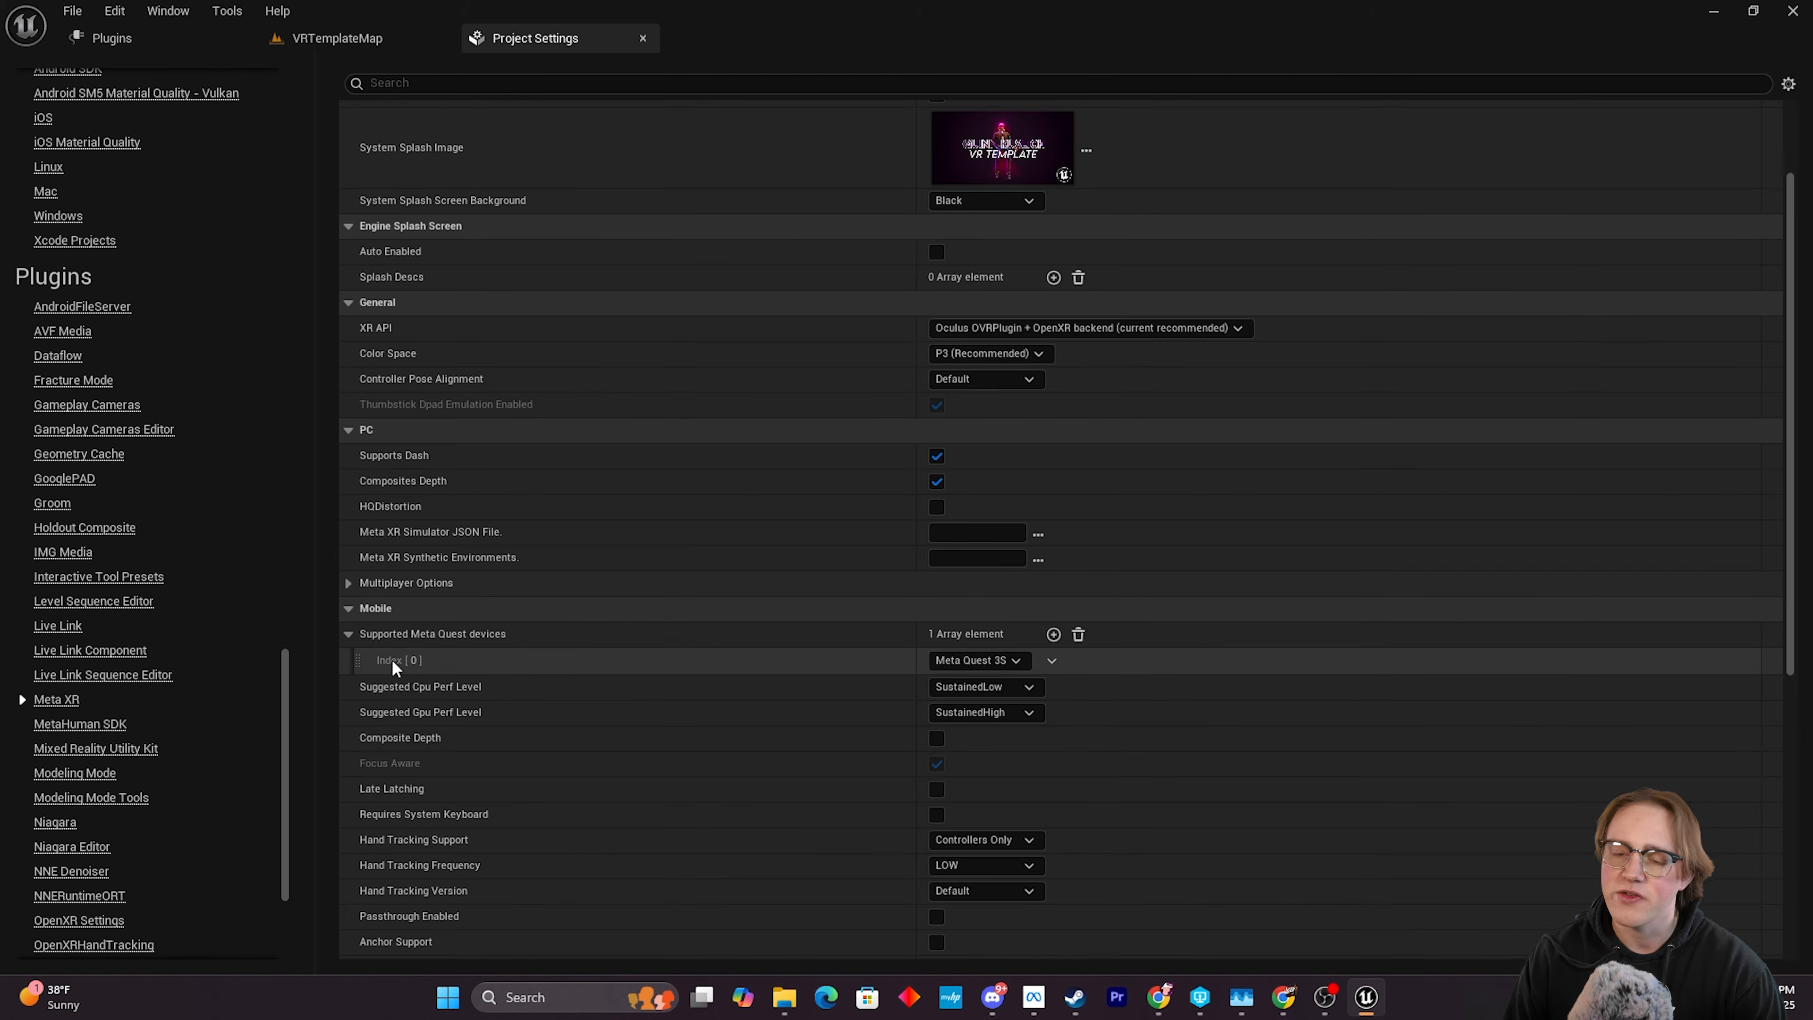
click(959, 661)
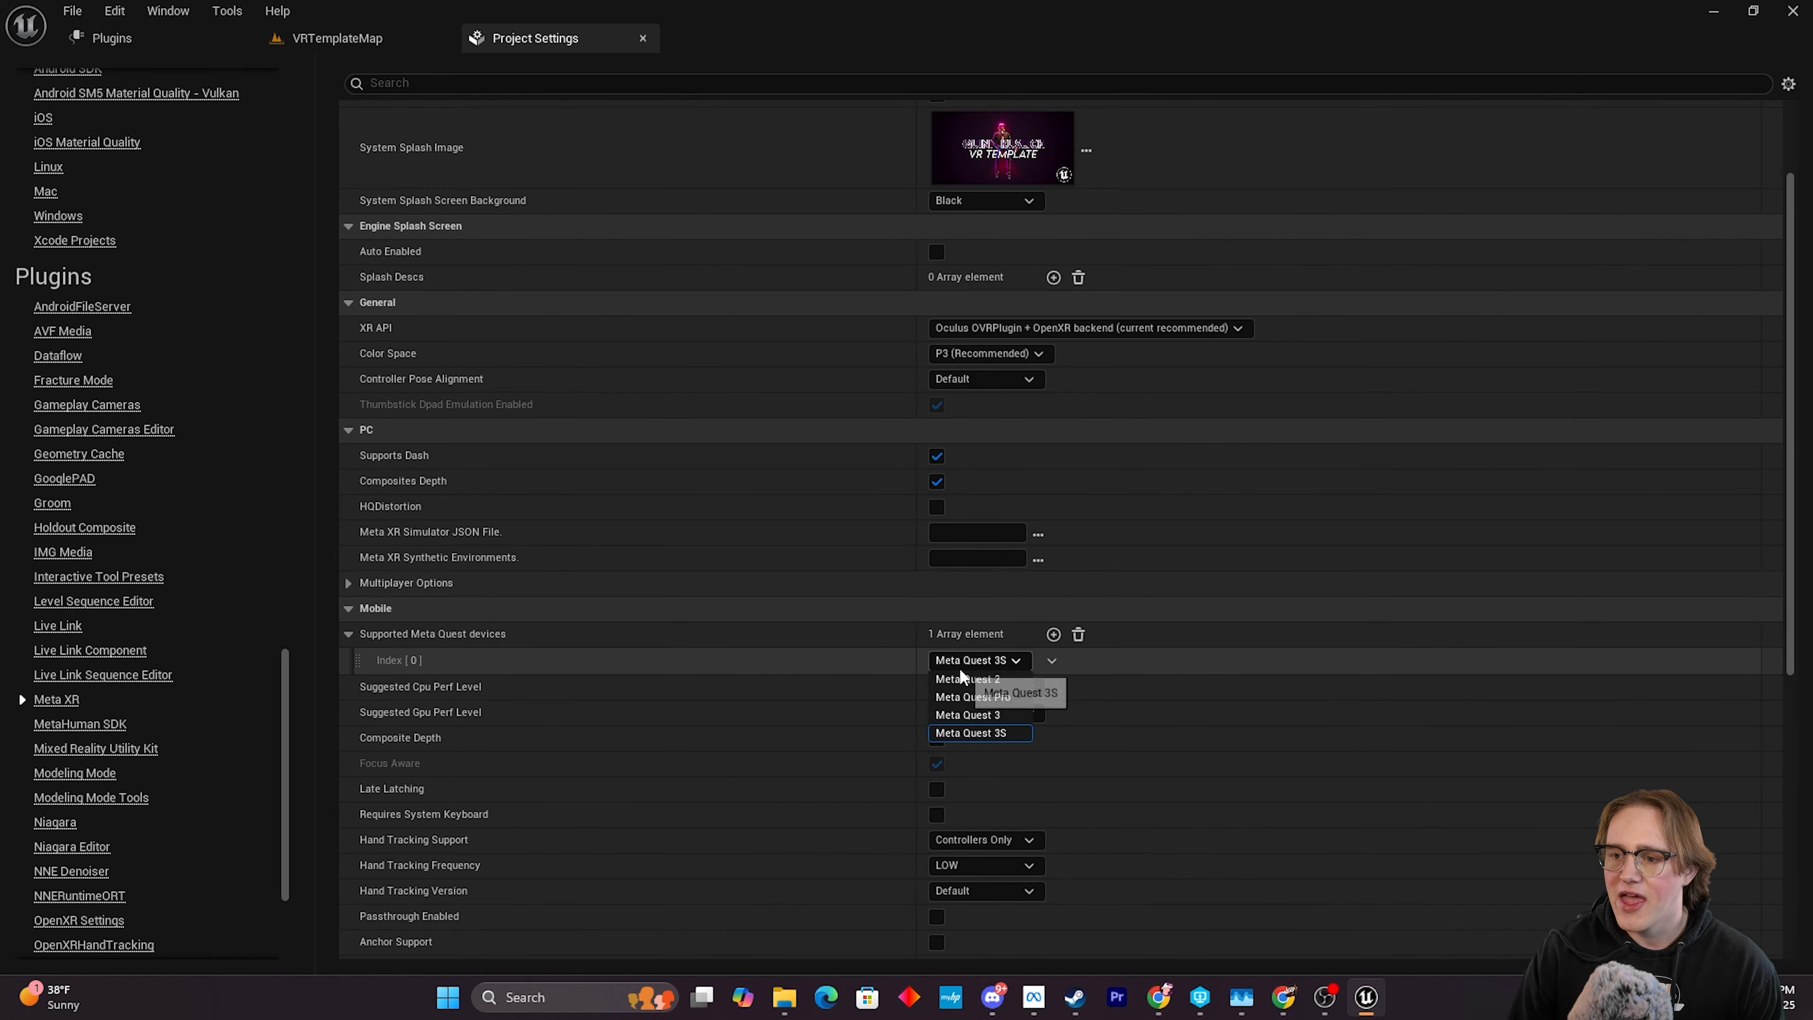
click(1005, 717)
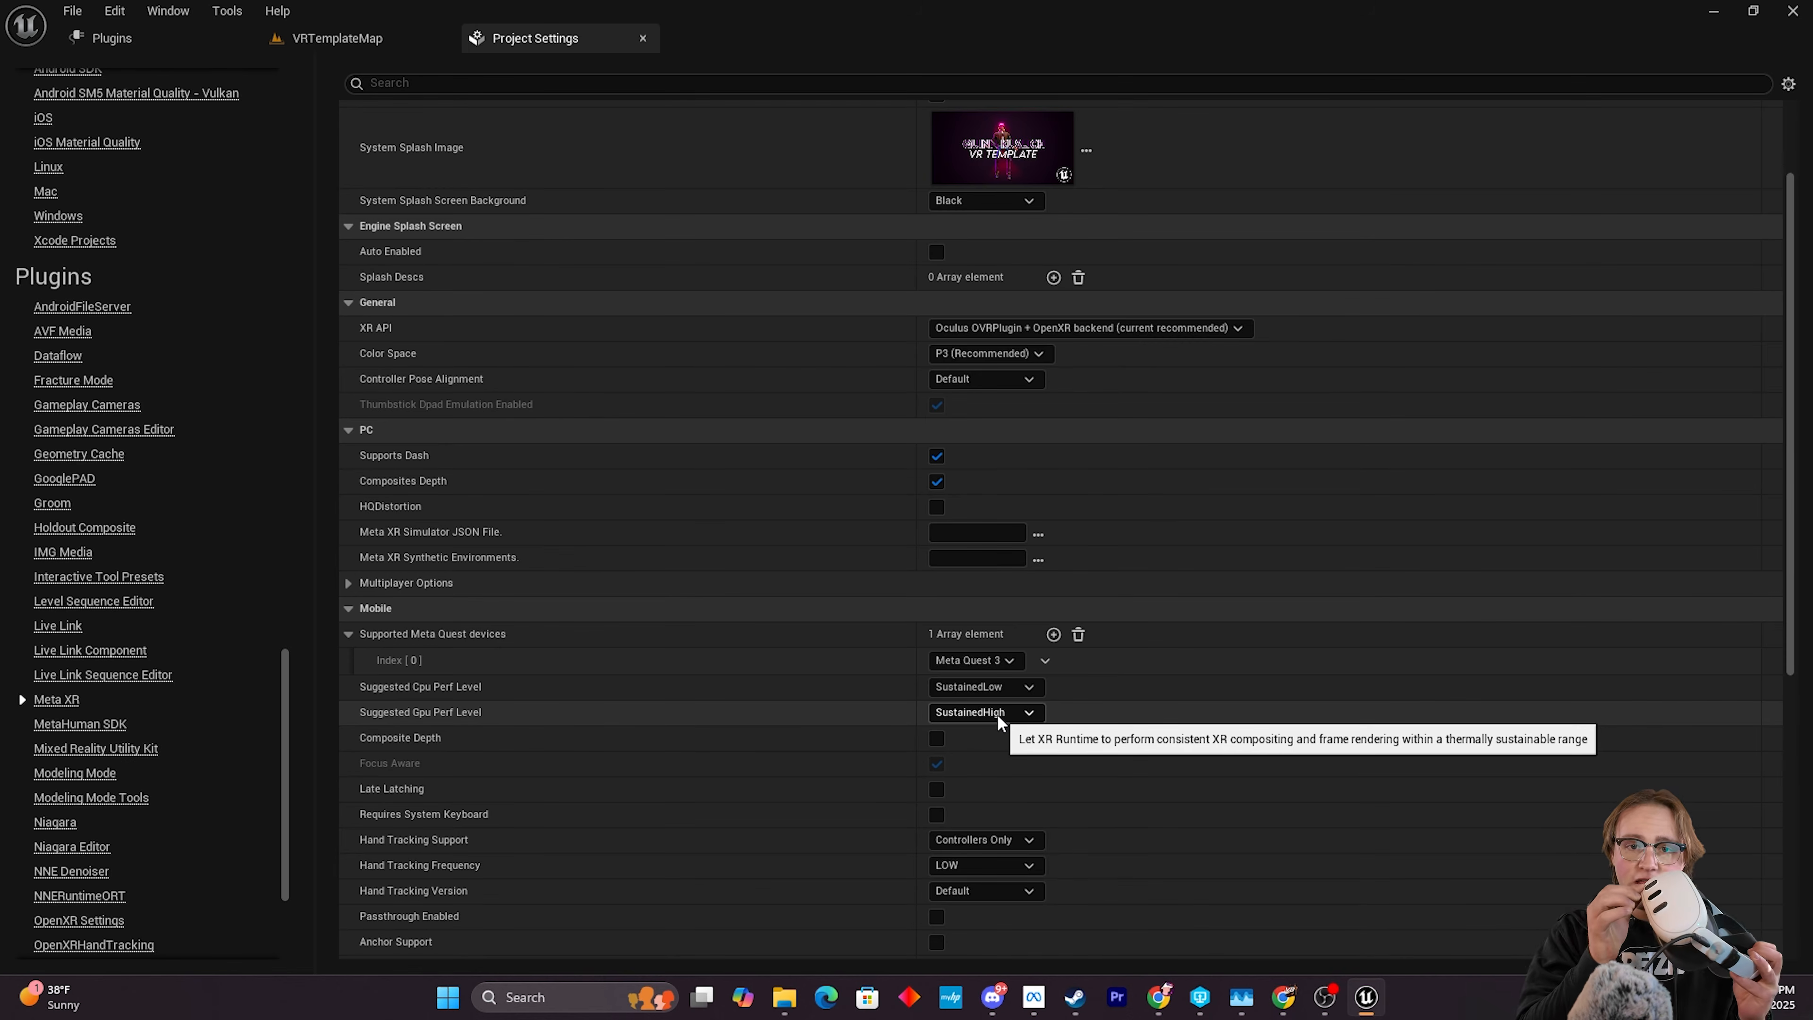
Try adding Meta Quest 2 and Meta Quest 3S entries to the supported Meta Quest devices, and delete both extra entries.
click(1054, 635)
click(1002, 689)
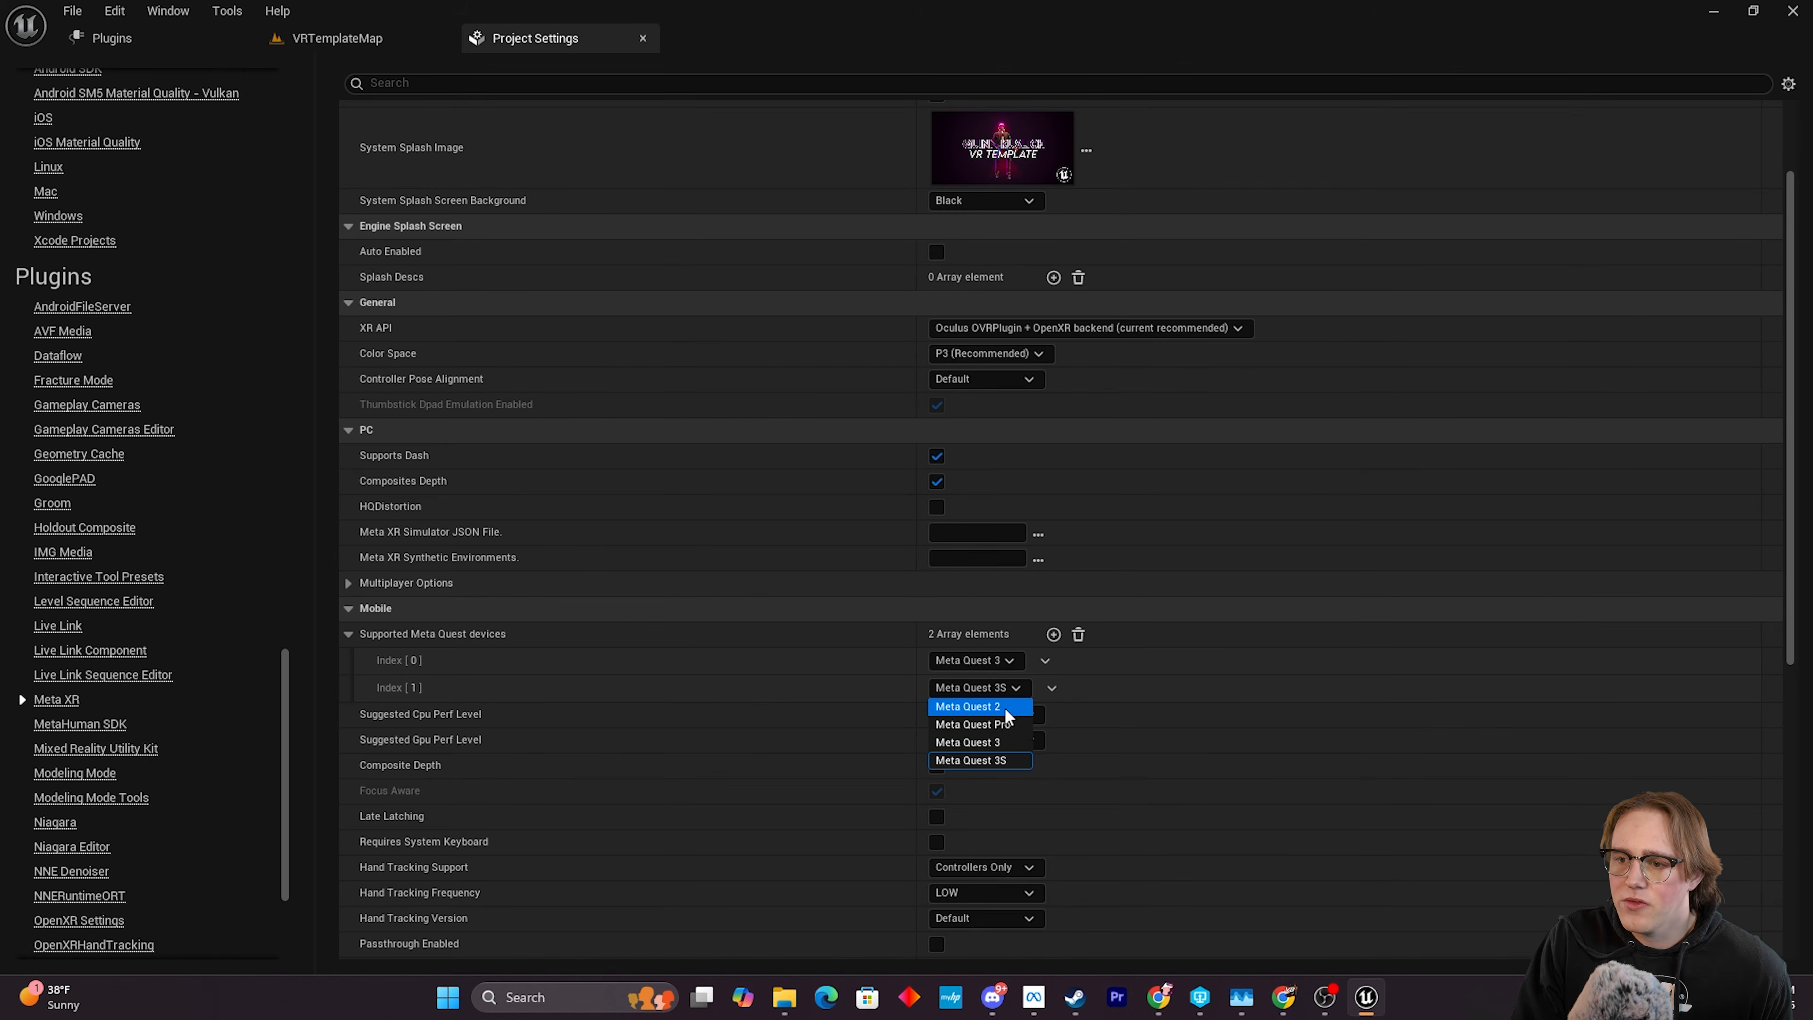
click(1006, 709)
click(1053, 635)
click(1014, 716)
click(1135, 705)
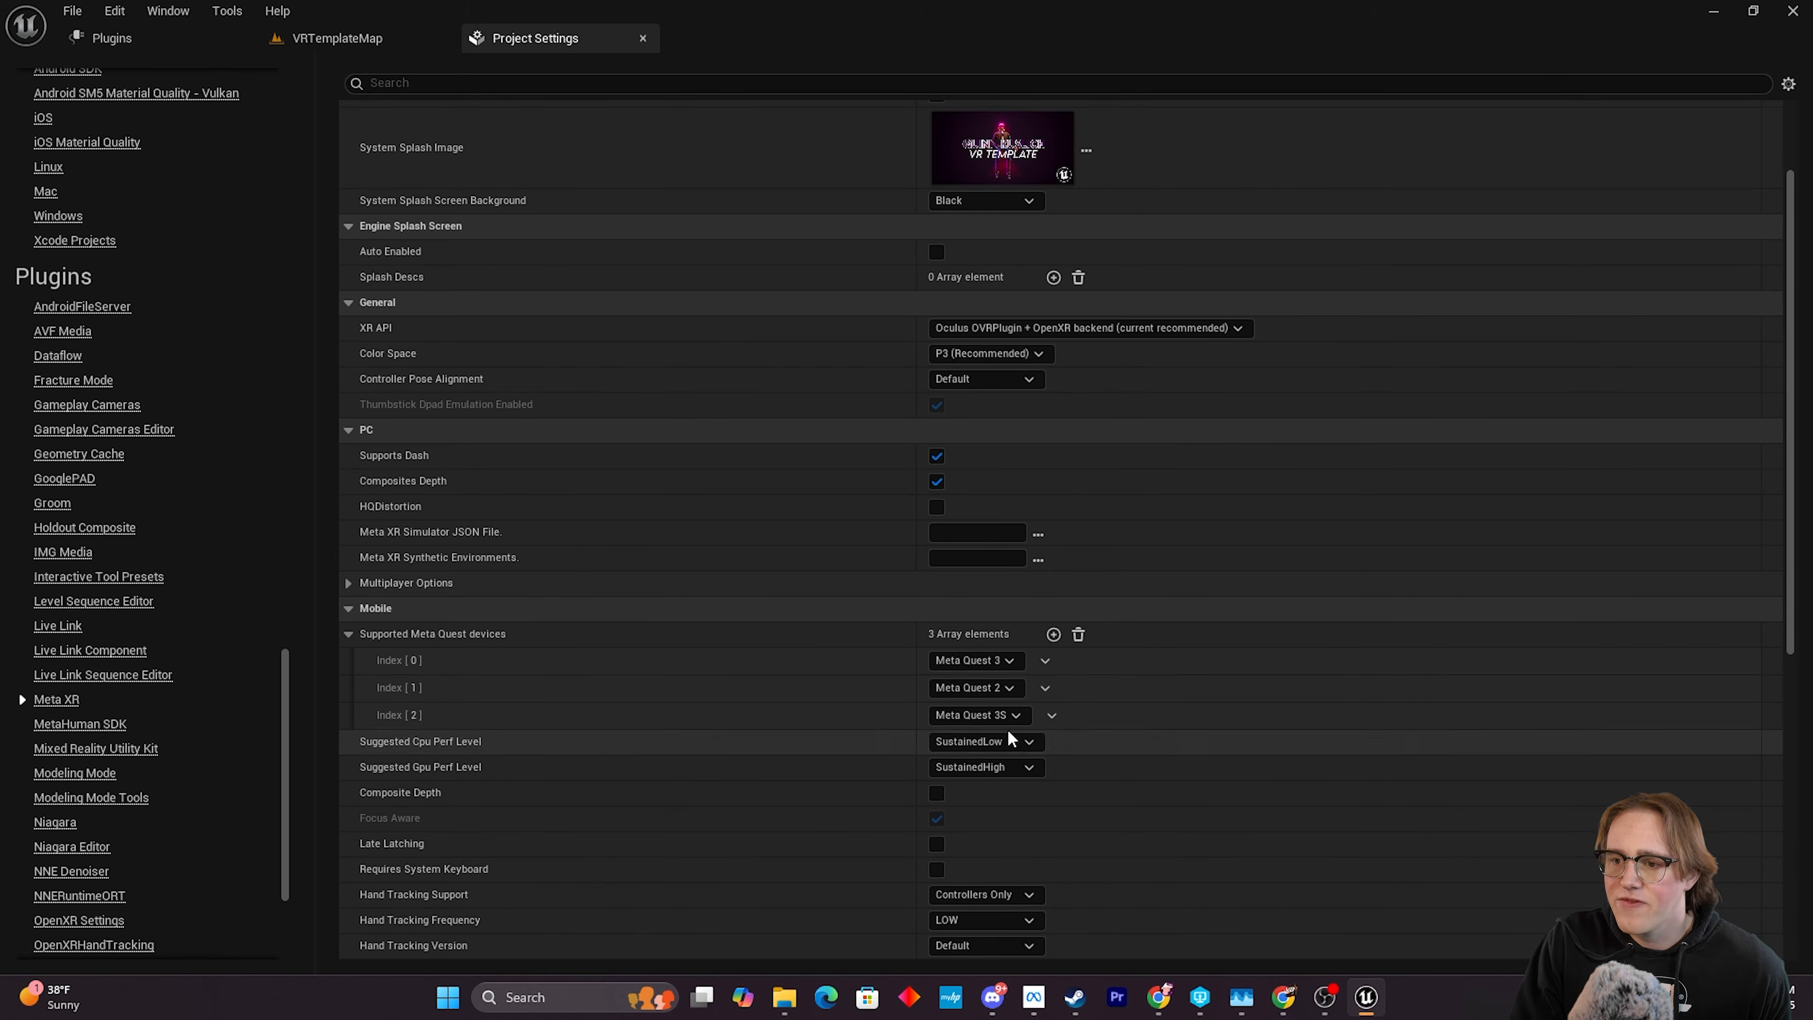
click(1053, 717)
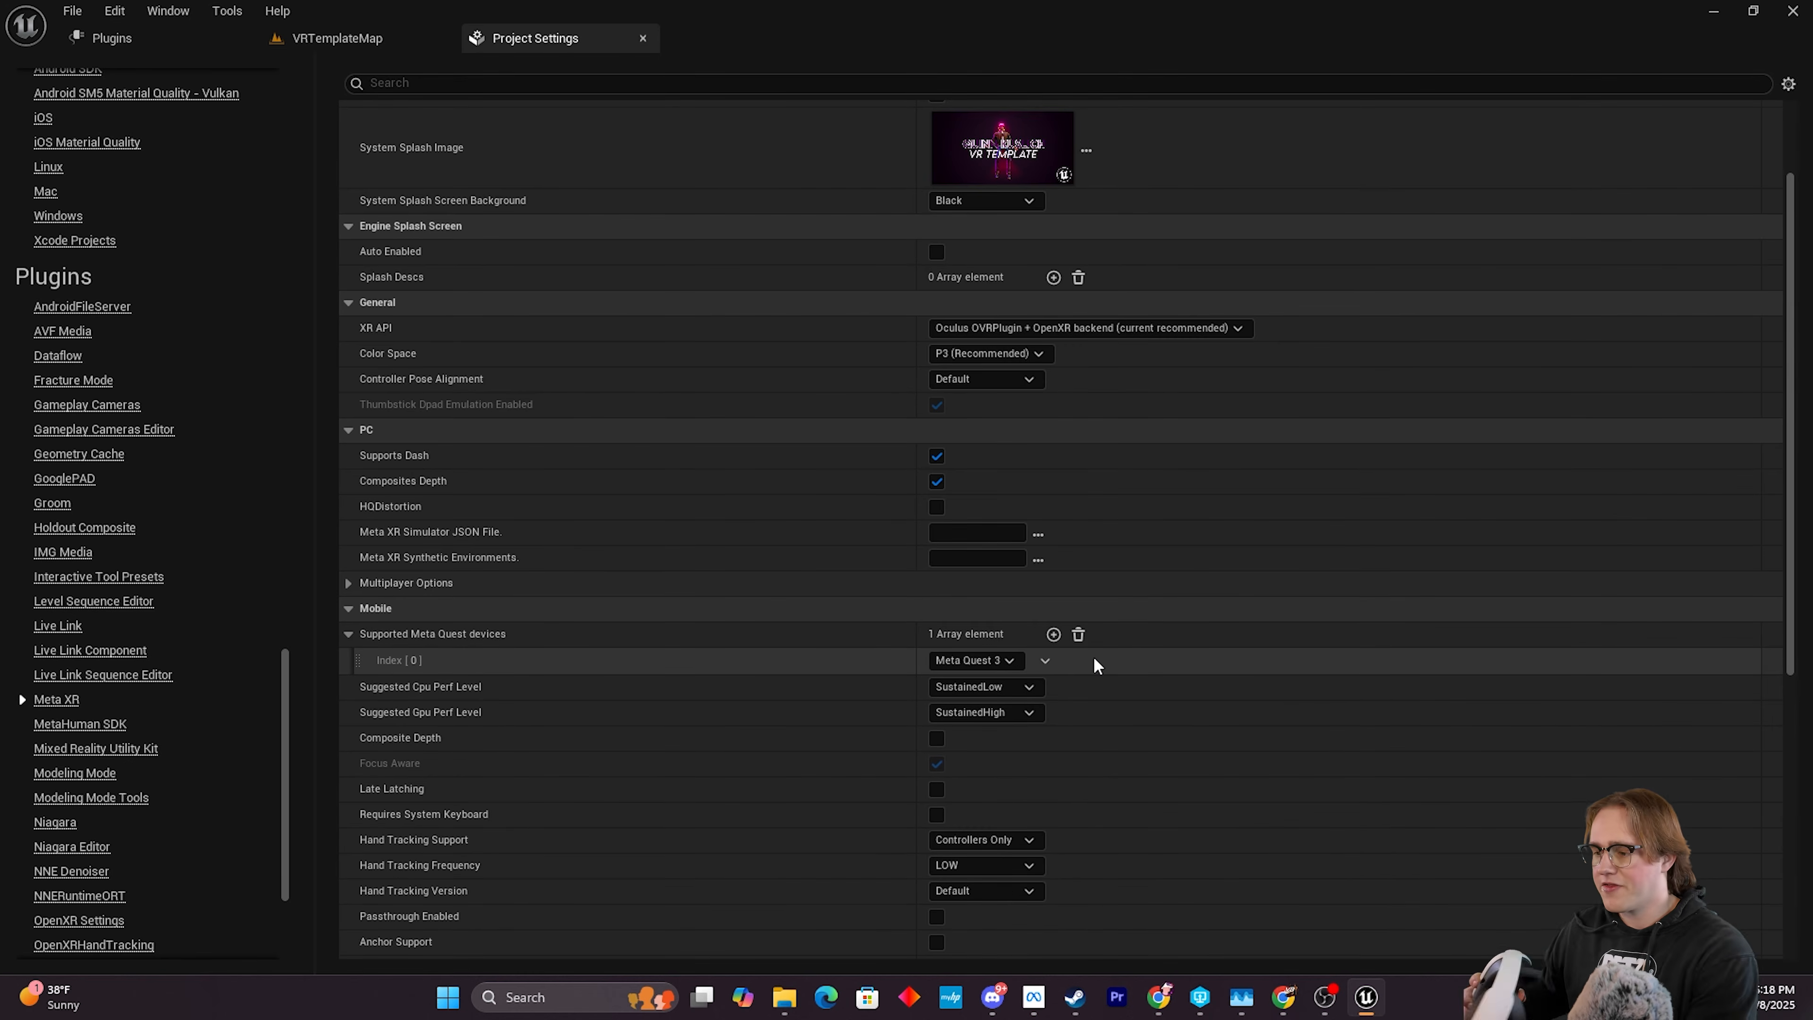
Save all project changes and close the Project Settings.
click(73, 10)
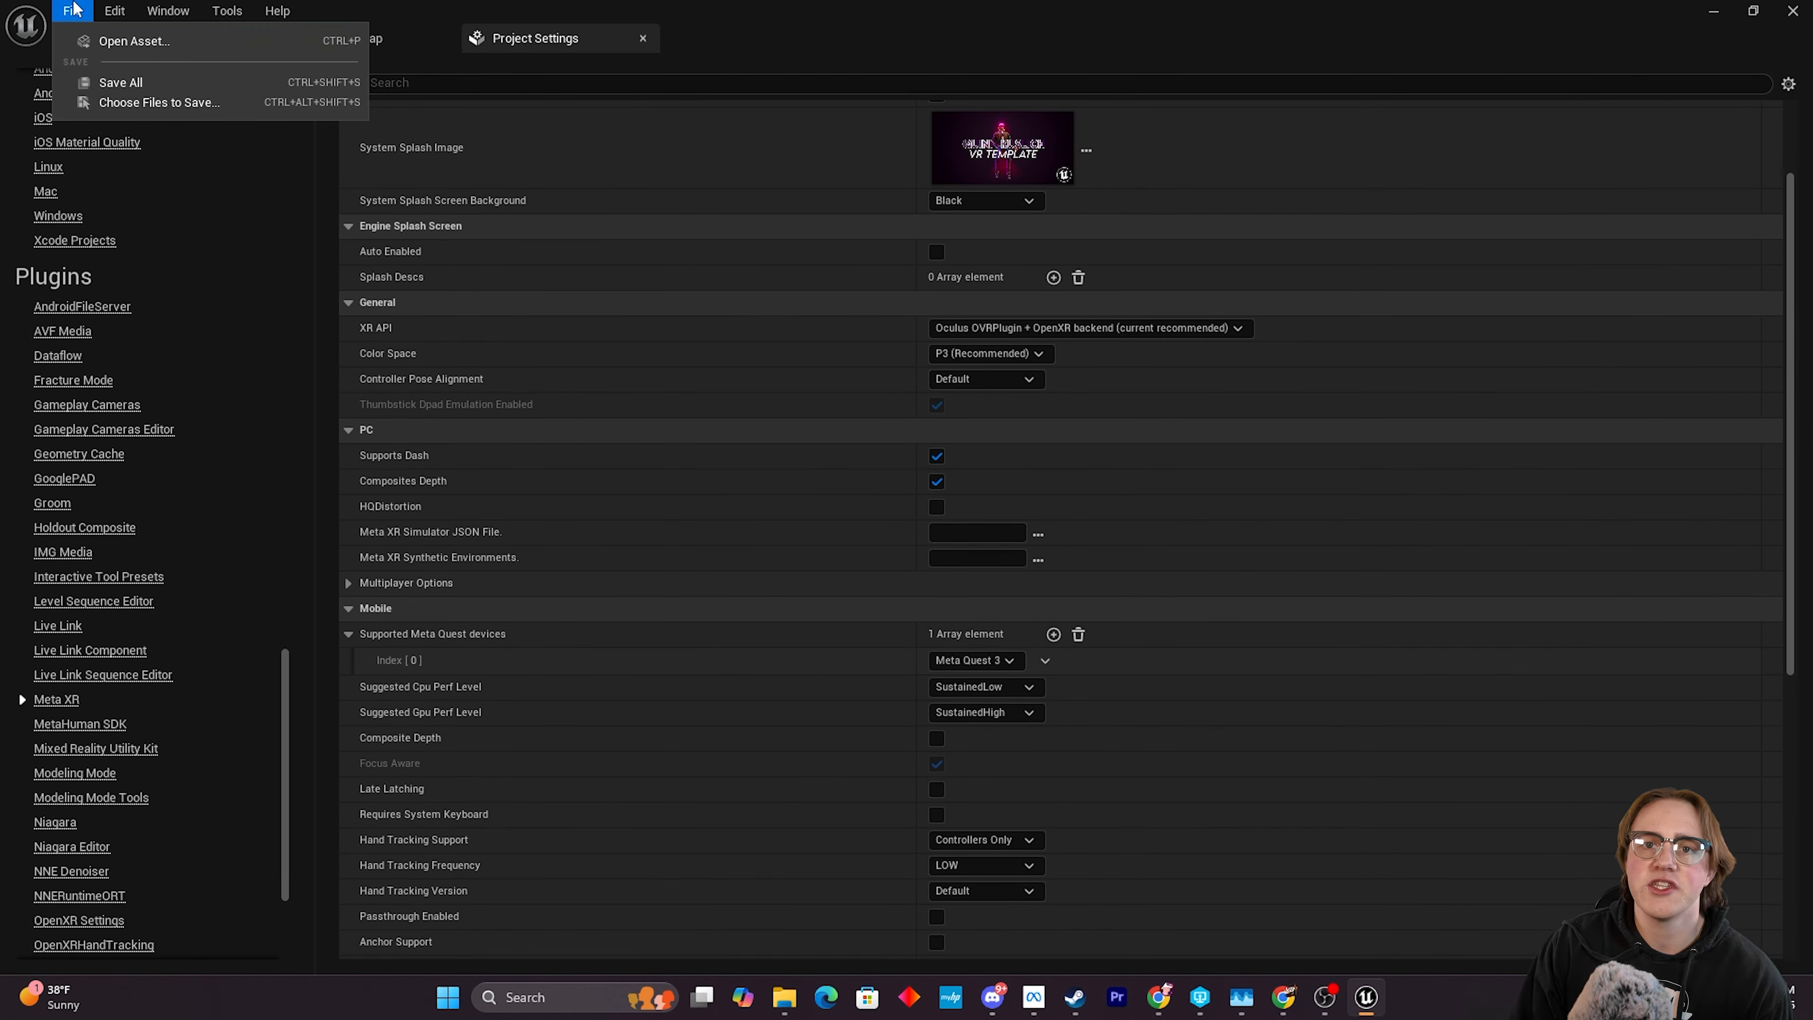
click(139, 86)
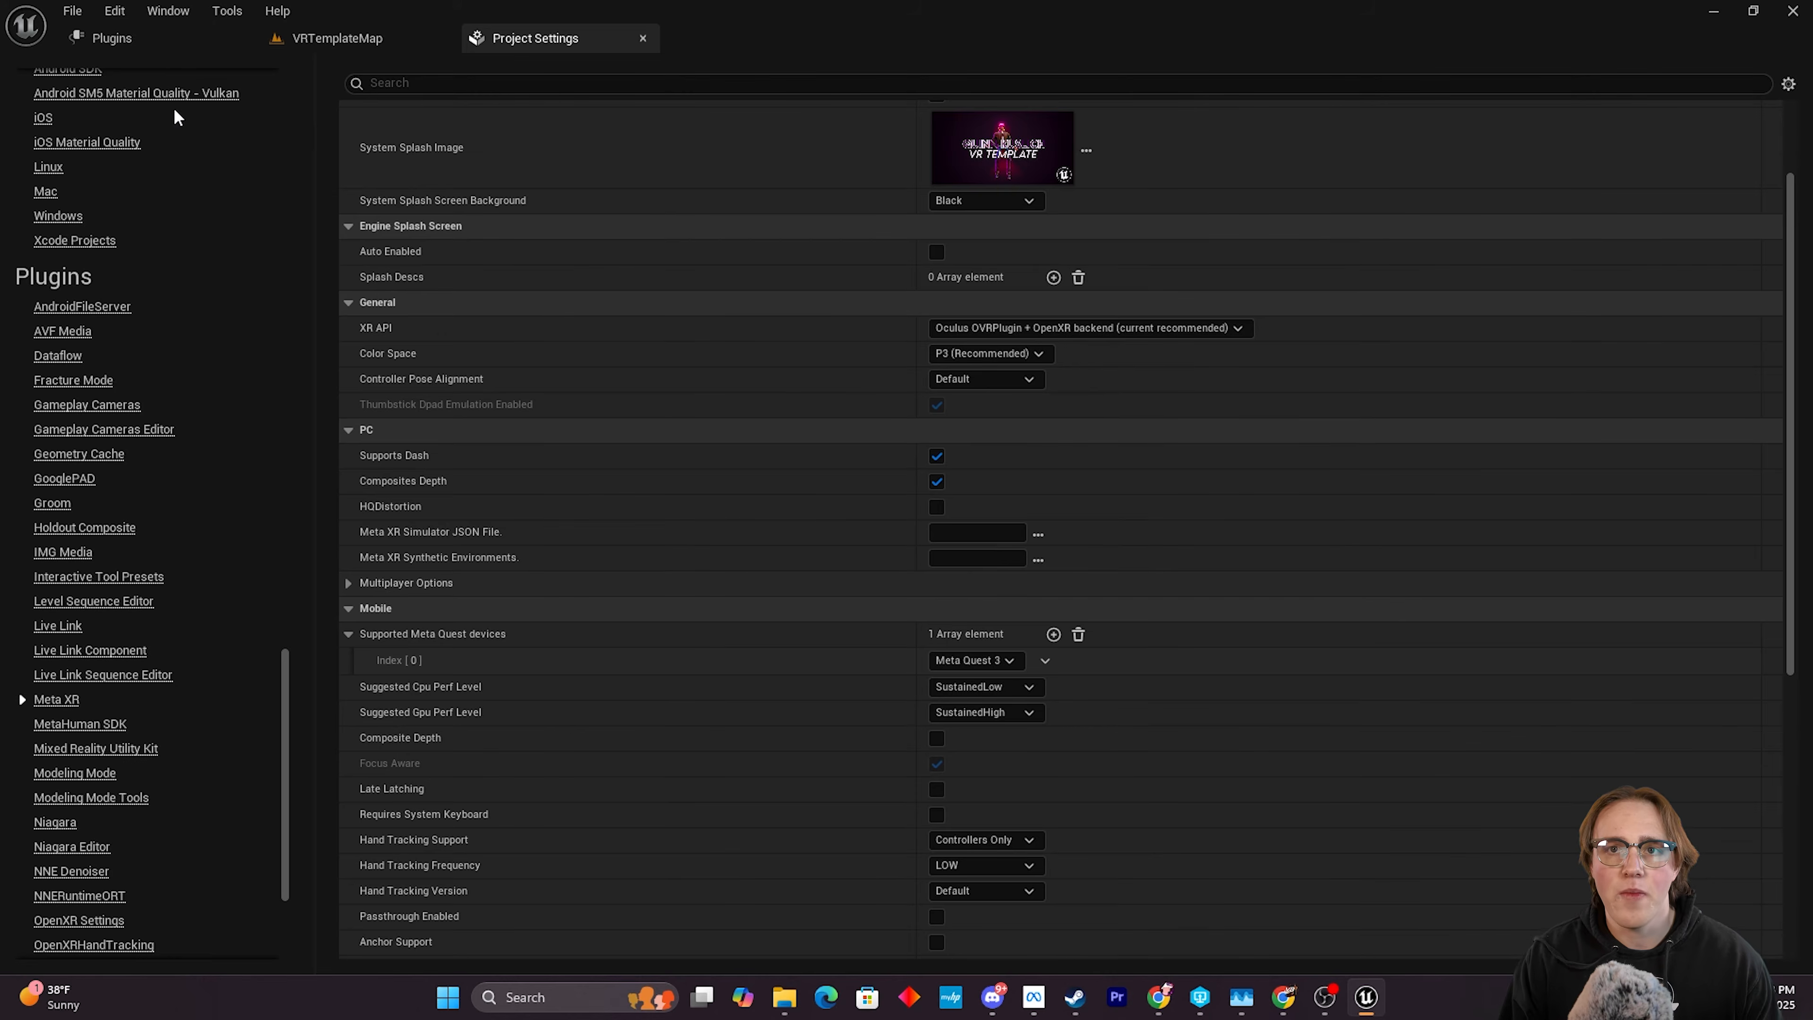
click(642, 38)
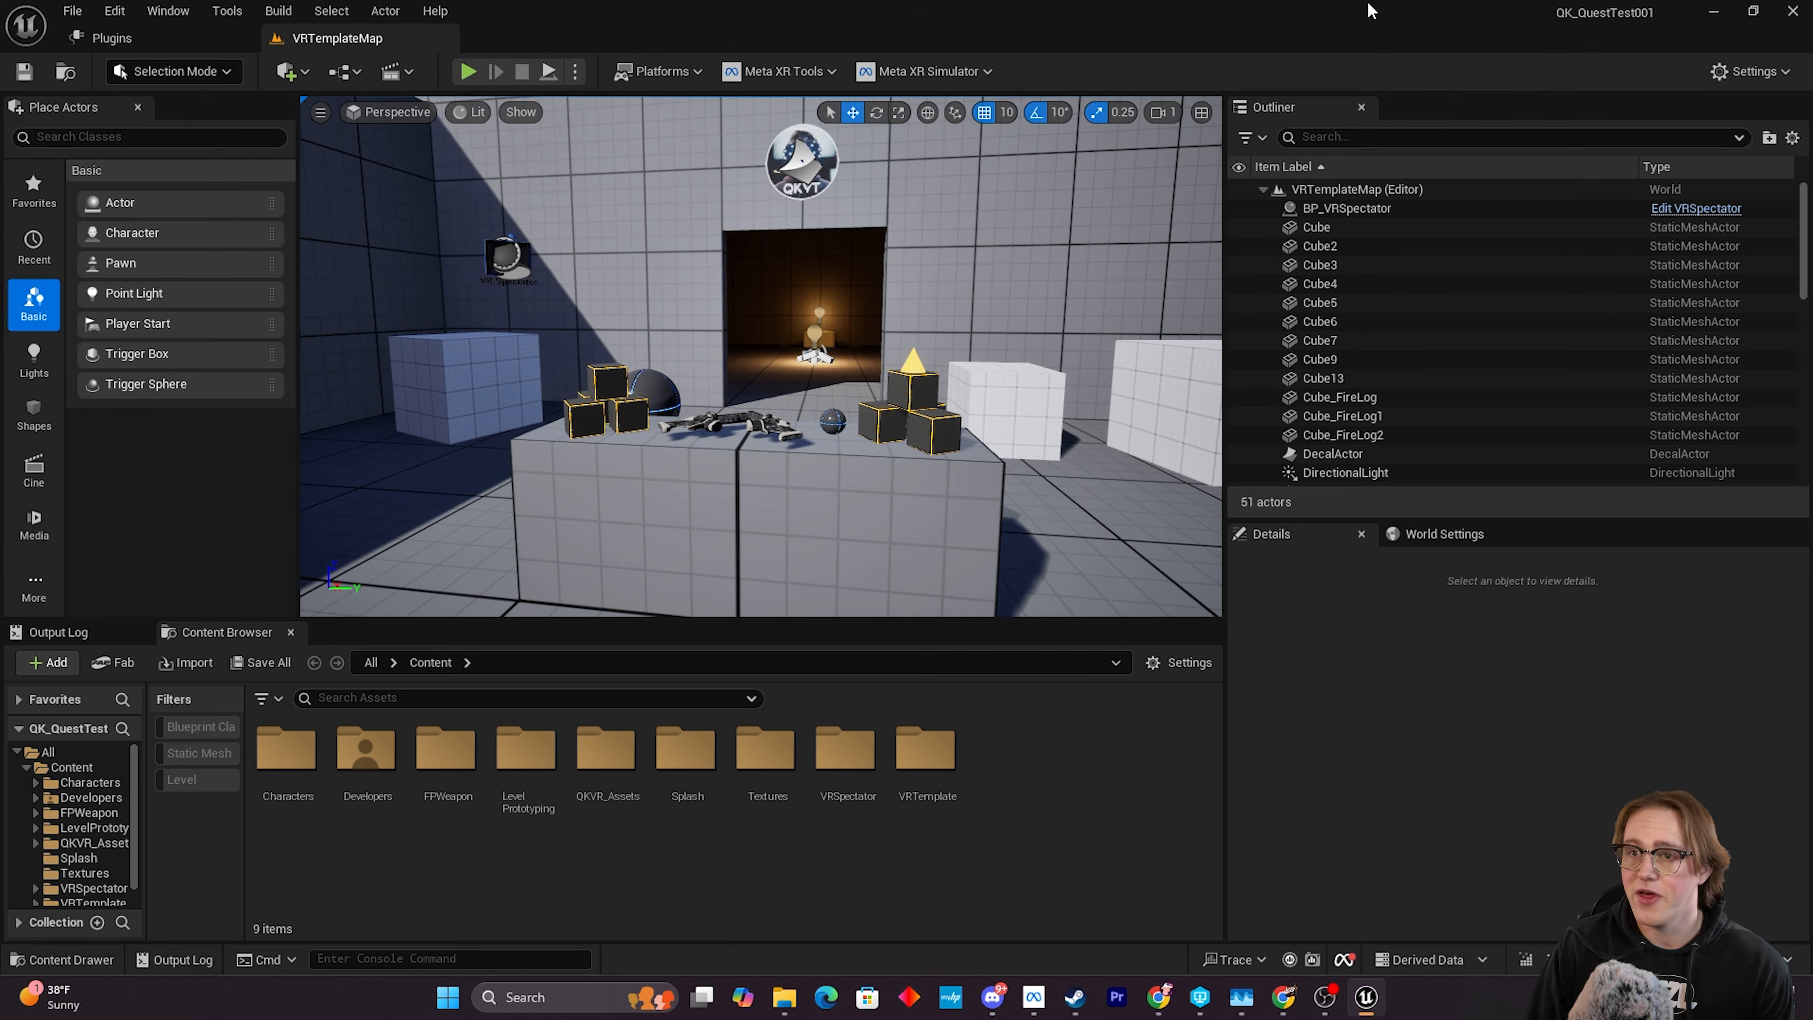
Start packaging the project for Android and browse to the QuestPackages folder on the Data SSD (J:) drive as the destination.
drag(849, 244, 893, 300)
click(663, 71)
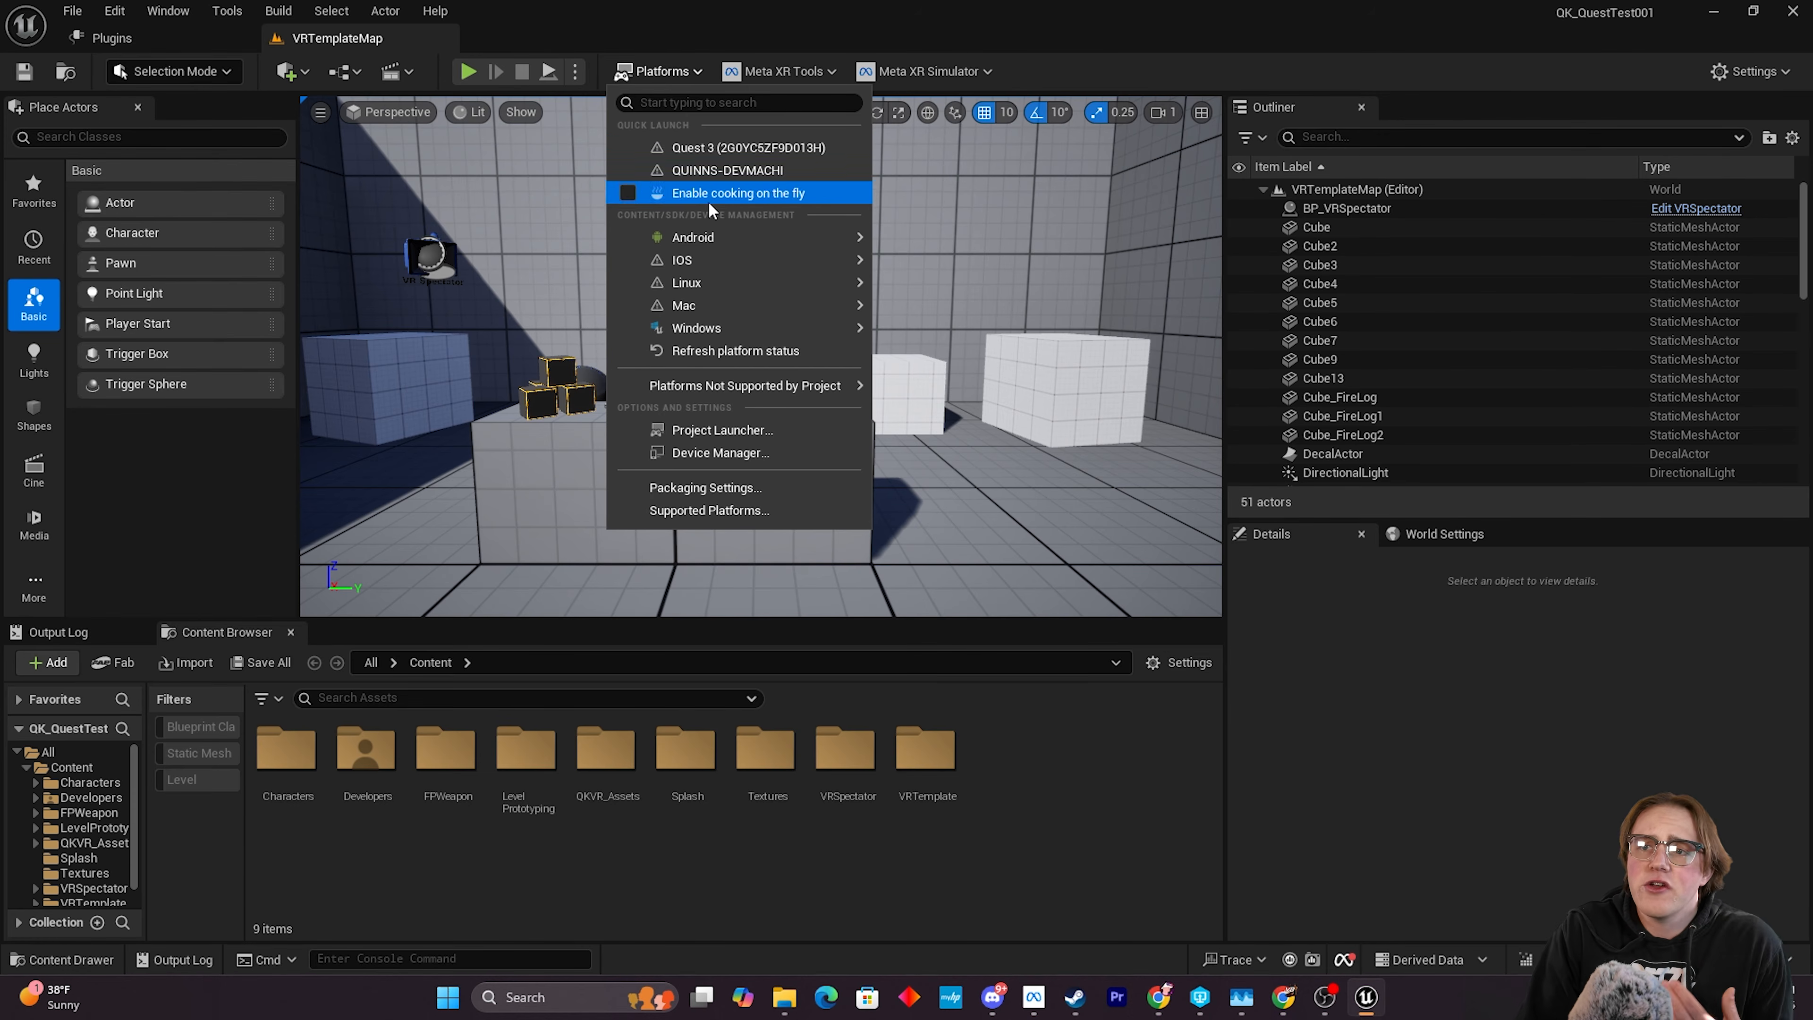
mouse_move(728, 242)
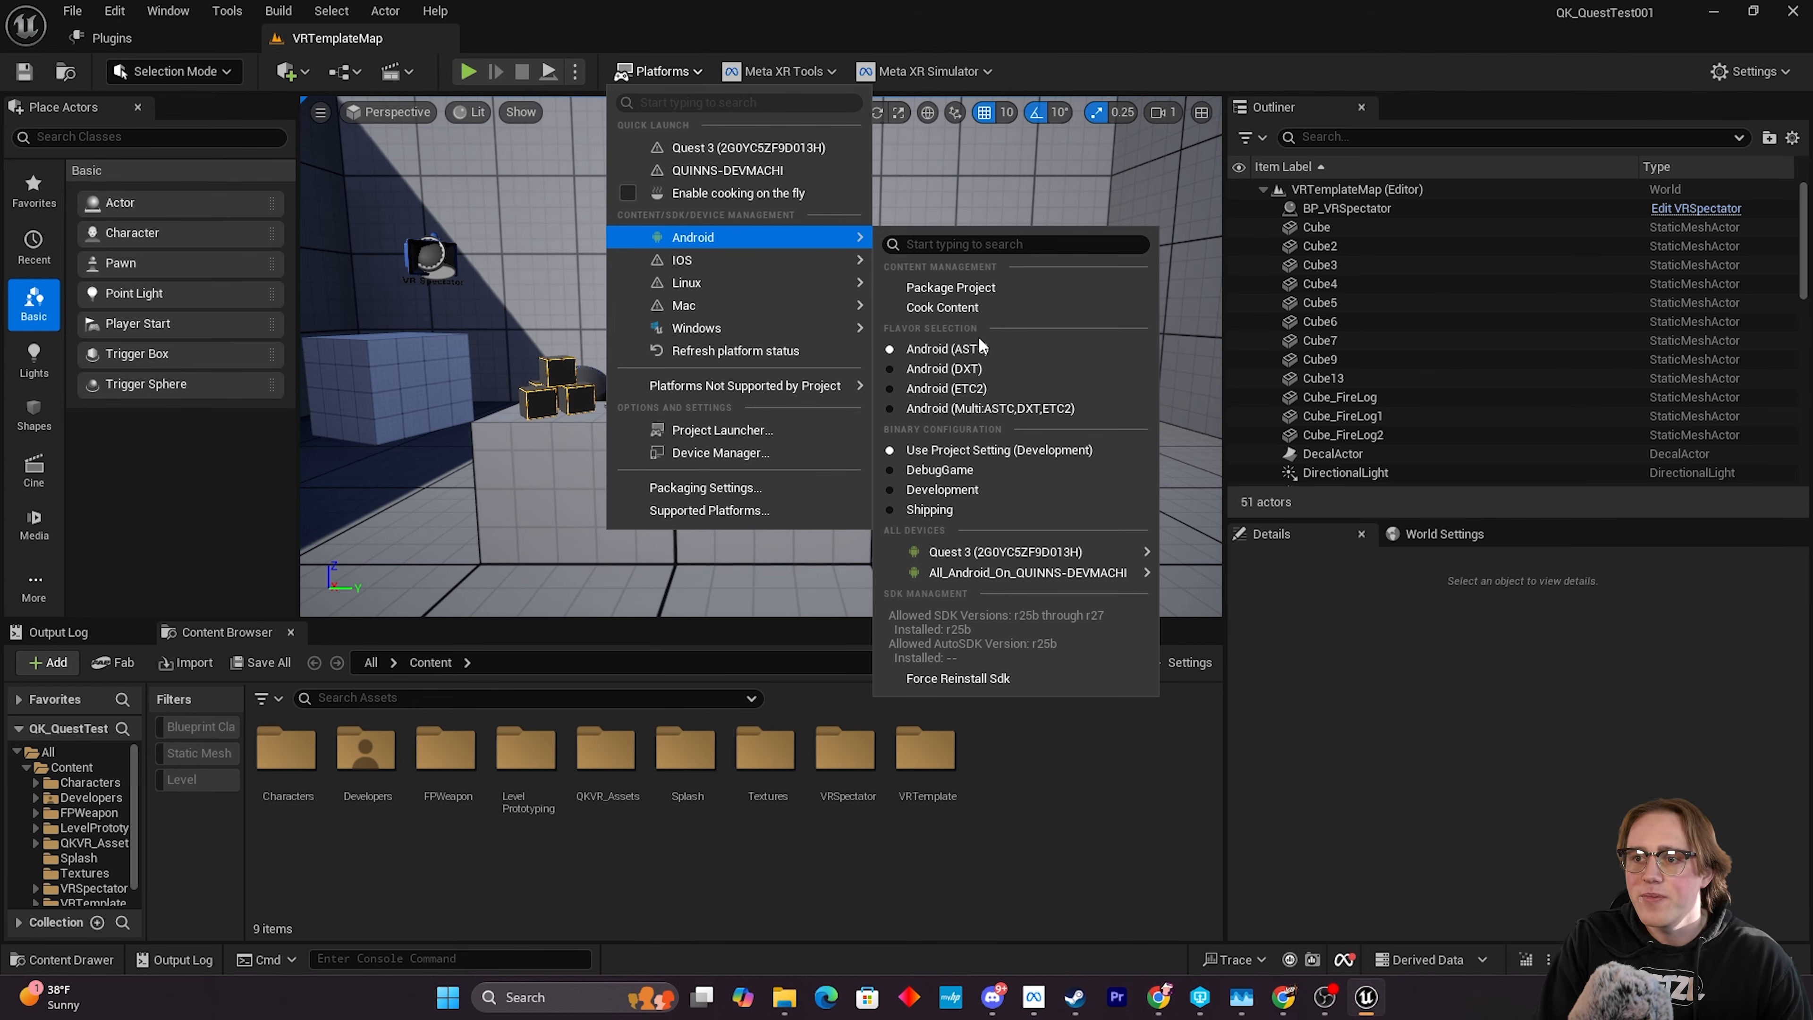
click(986, 285)
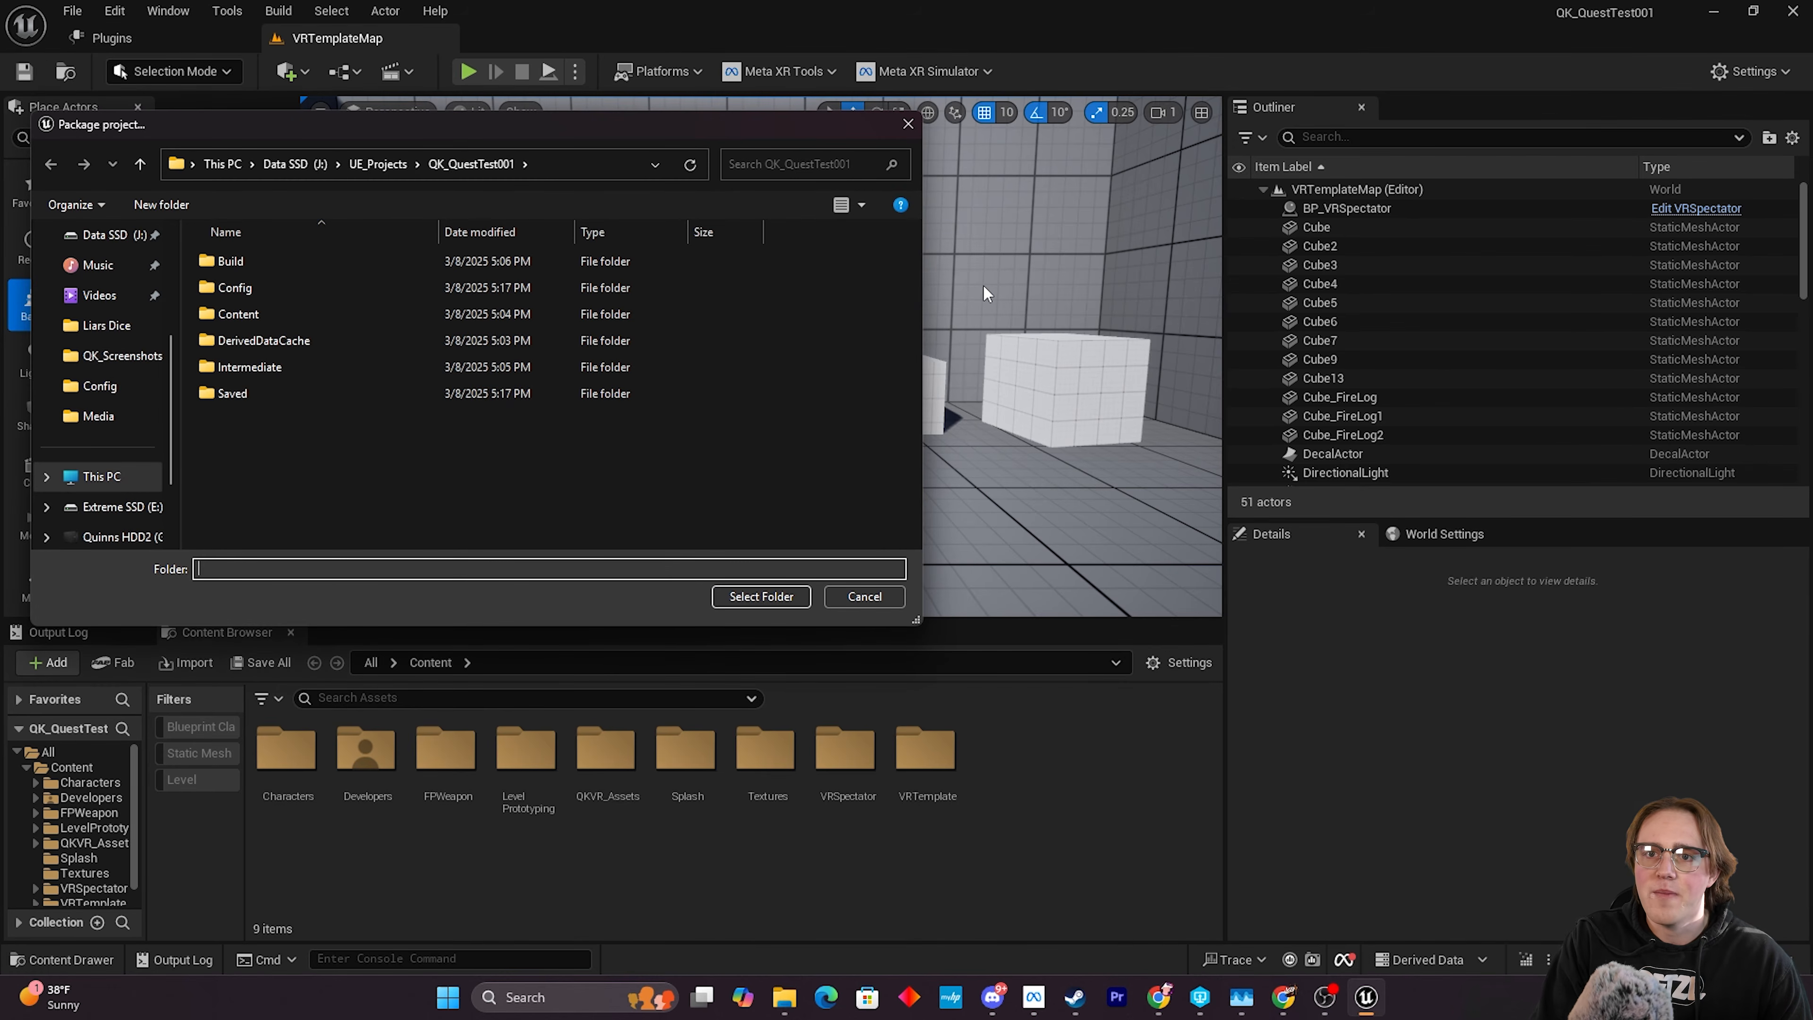
click(377, 163)
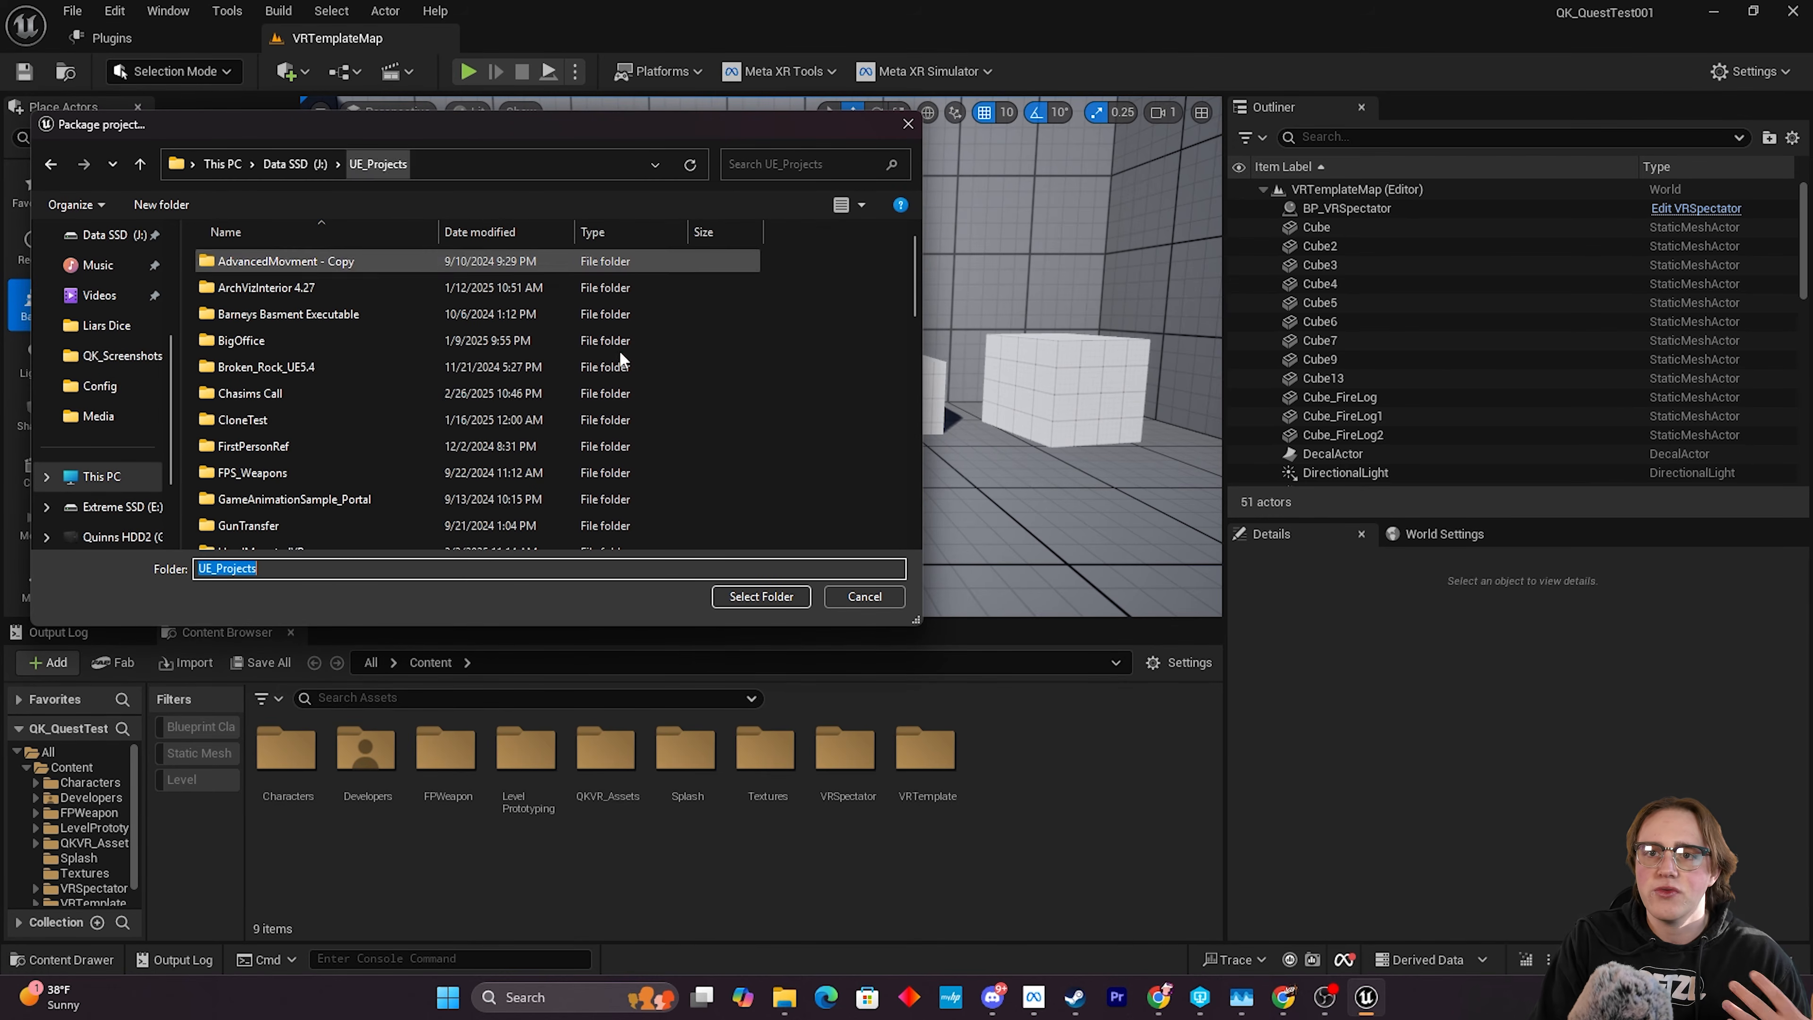
scroll(381, 411, down, 5)
click(294, 163)
scroll(324, 362, down, 5)
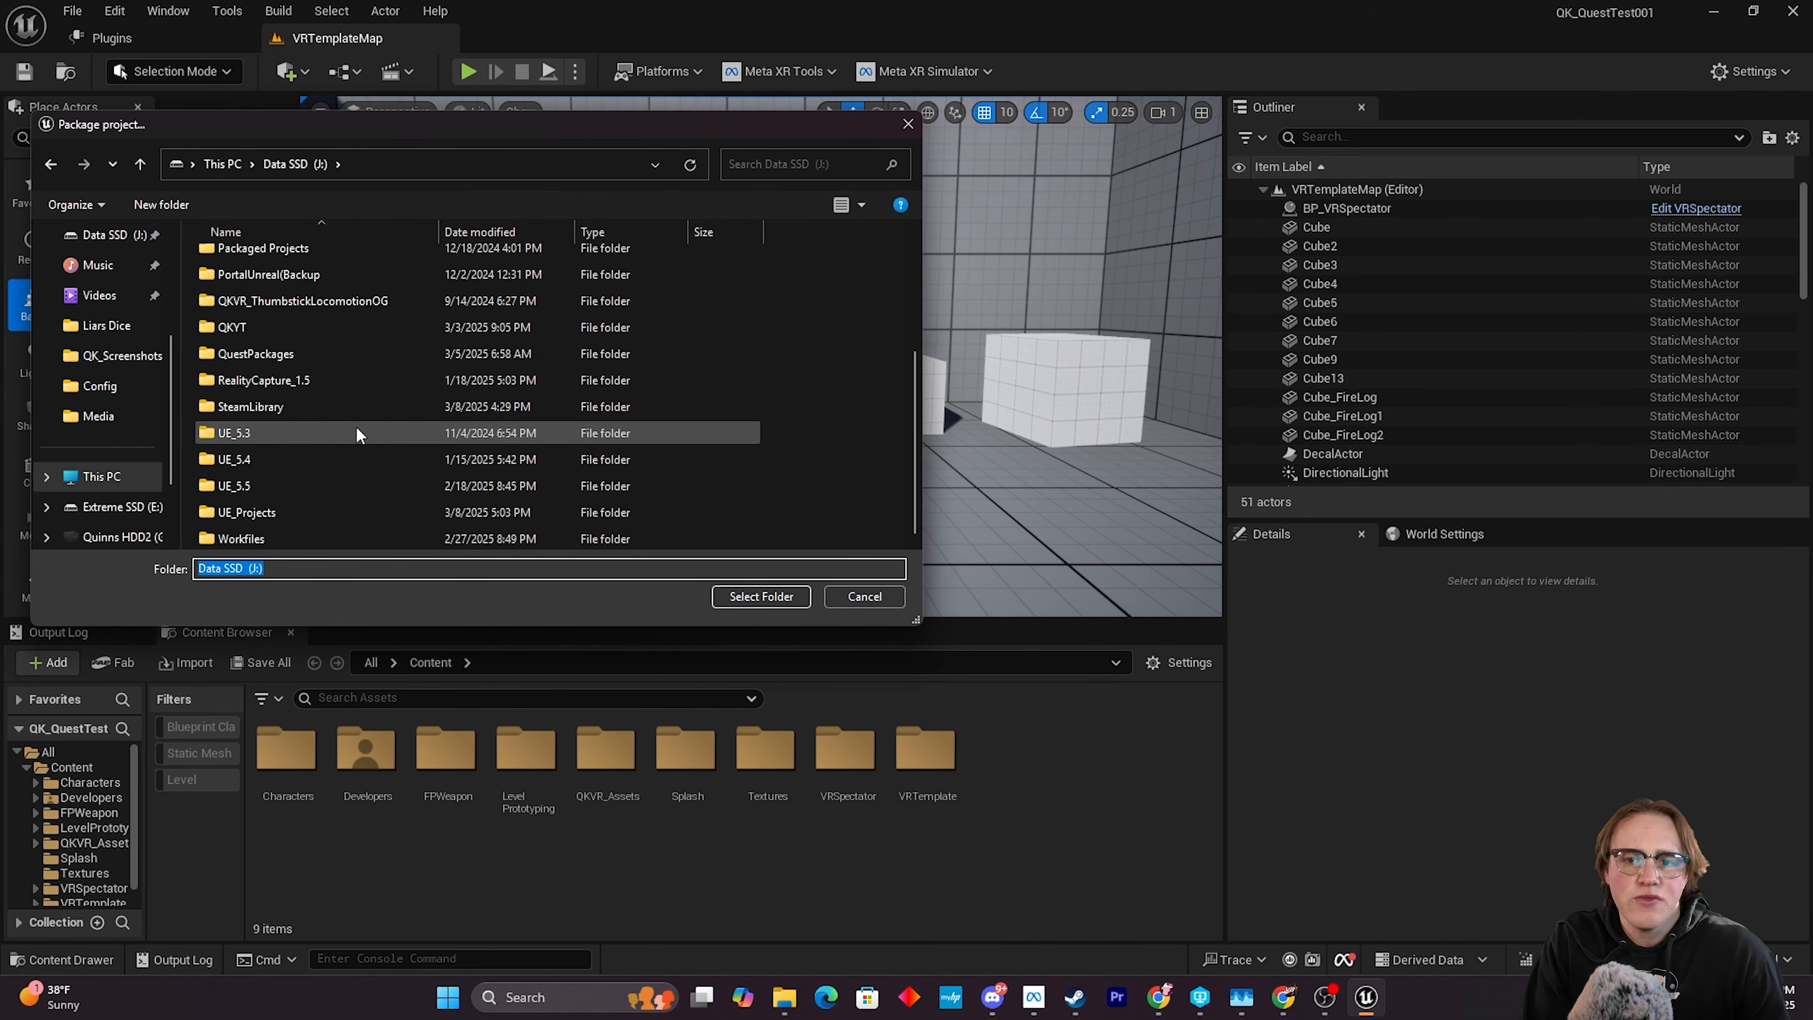
double_click(304, 354)
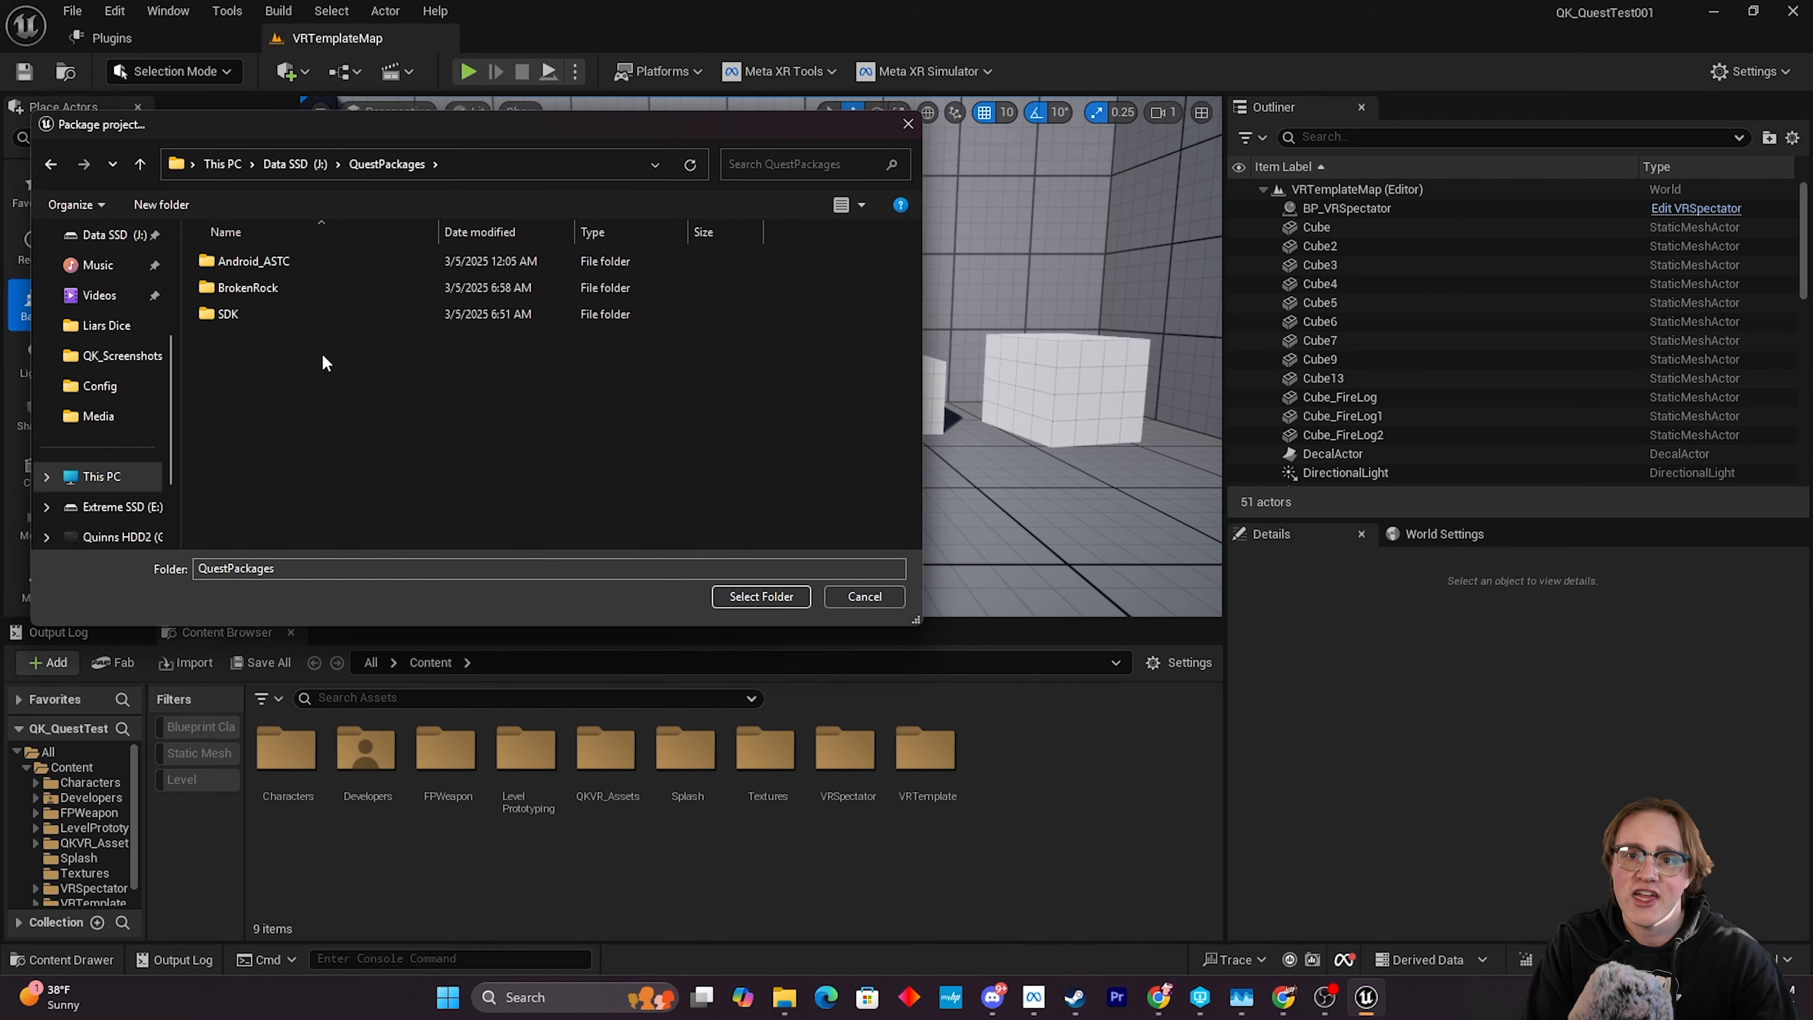
Package the project into a new folder named Quest Test inside QuestPackages and show the packaging output log.
key(ctrl+shift+n)
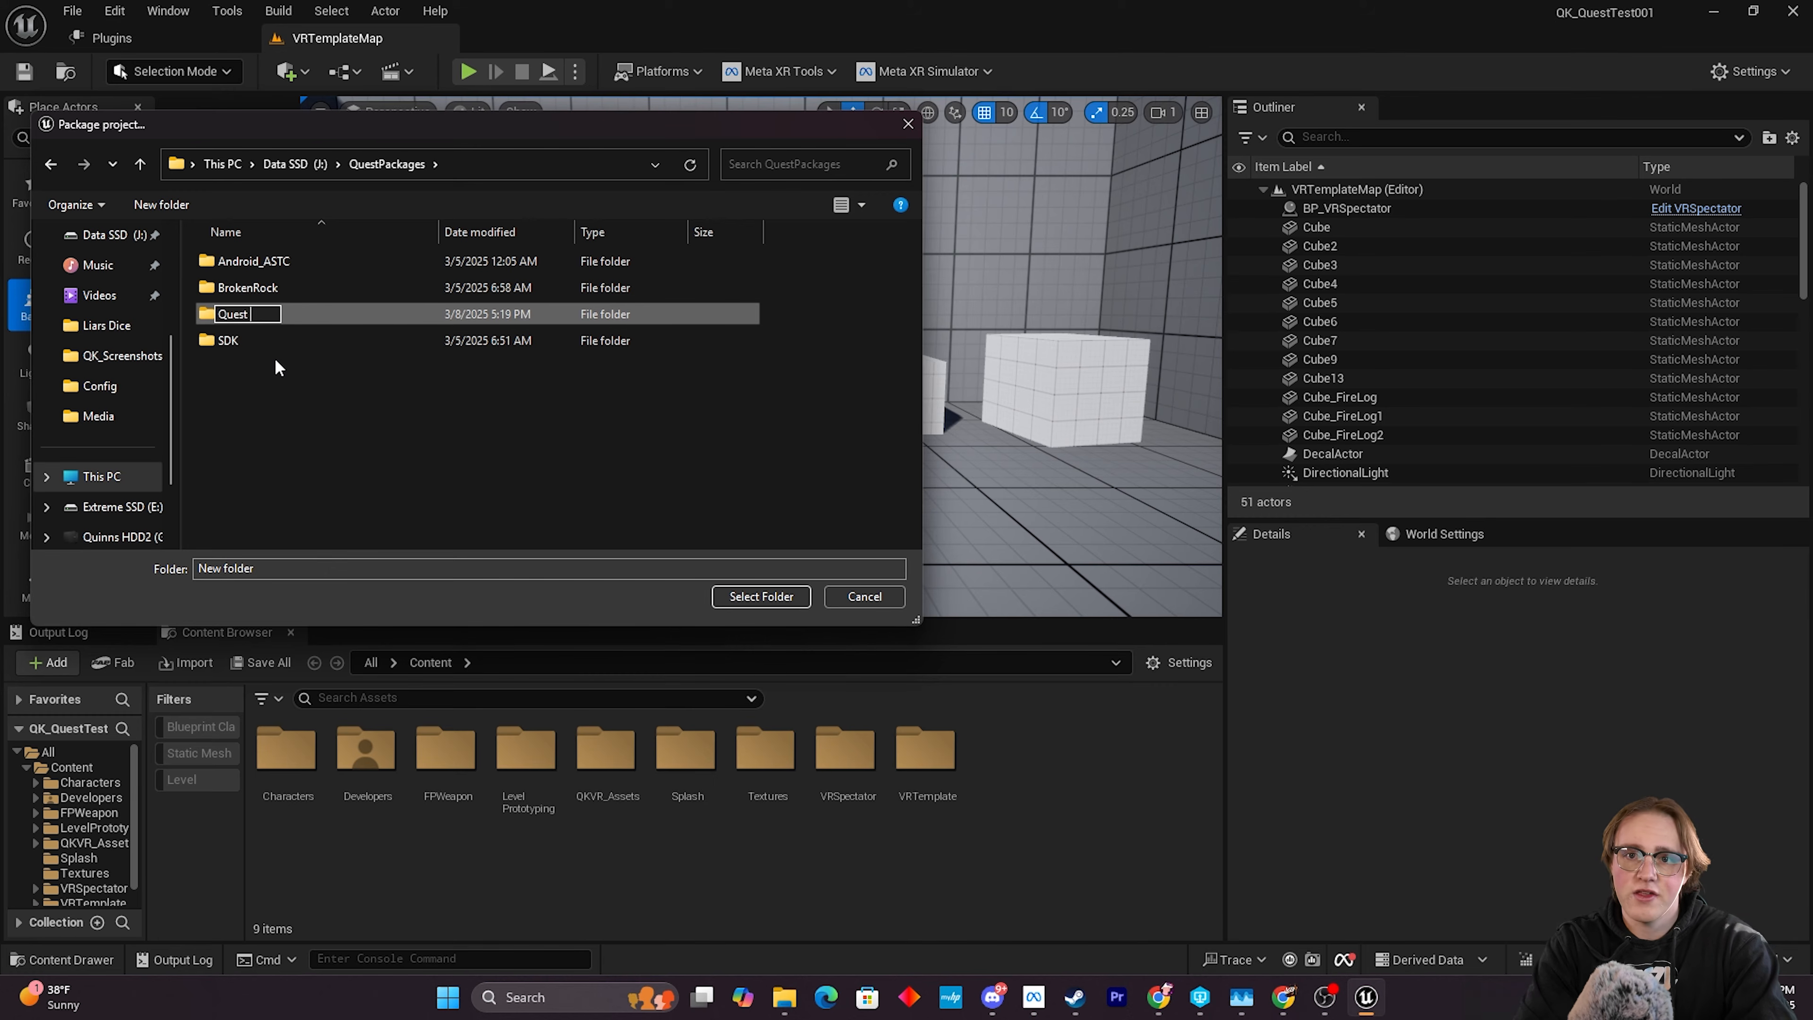
key(Return)
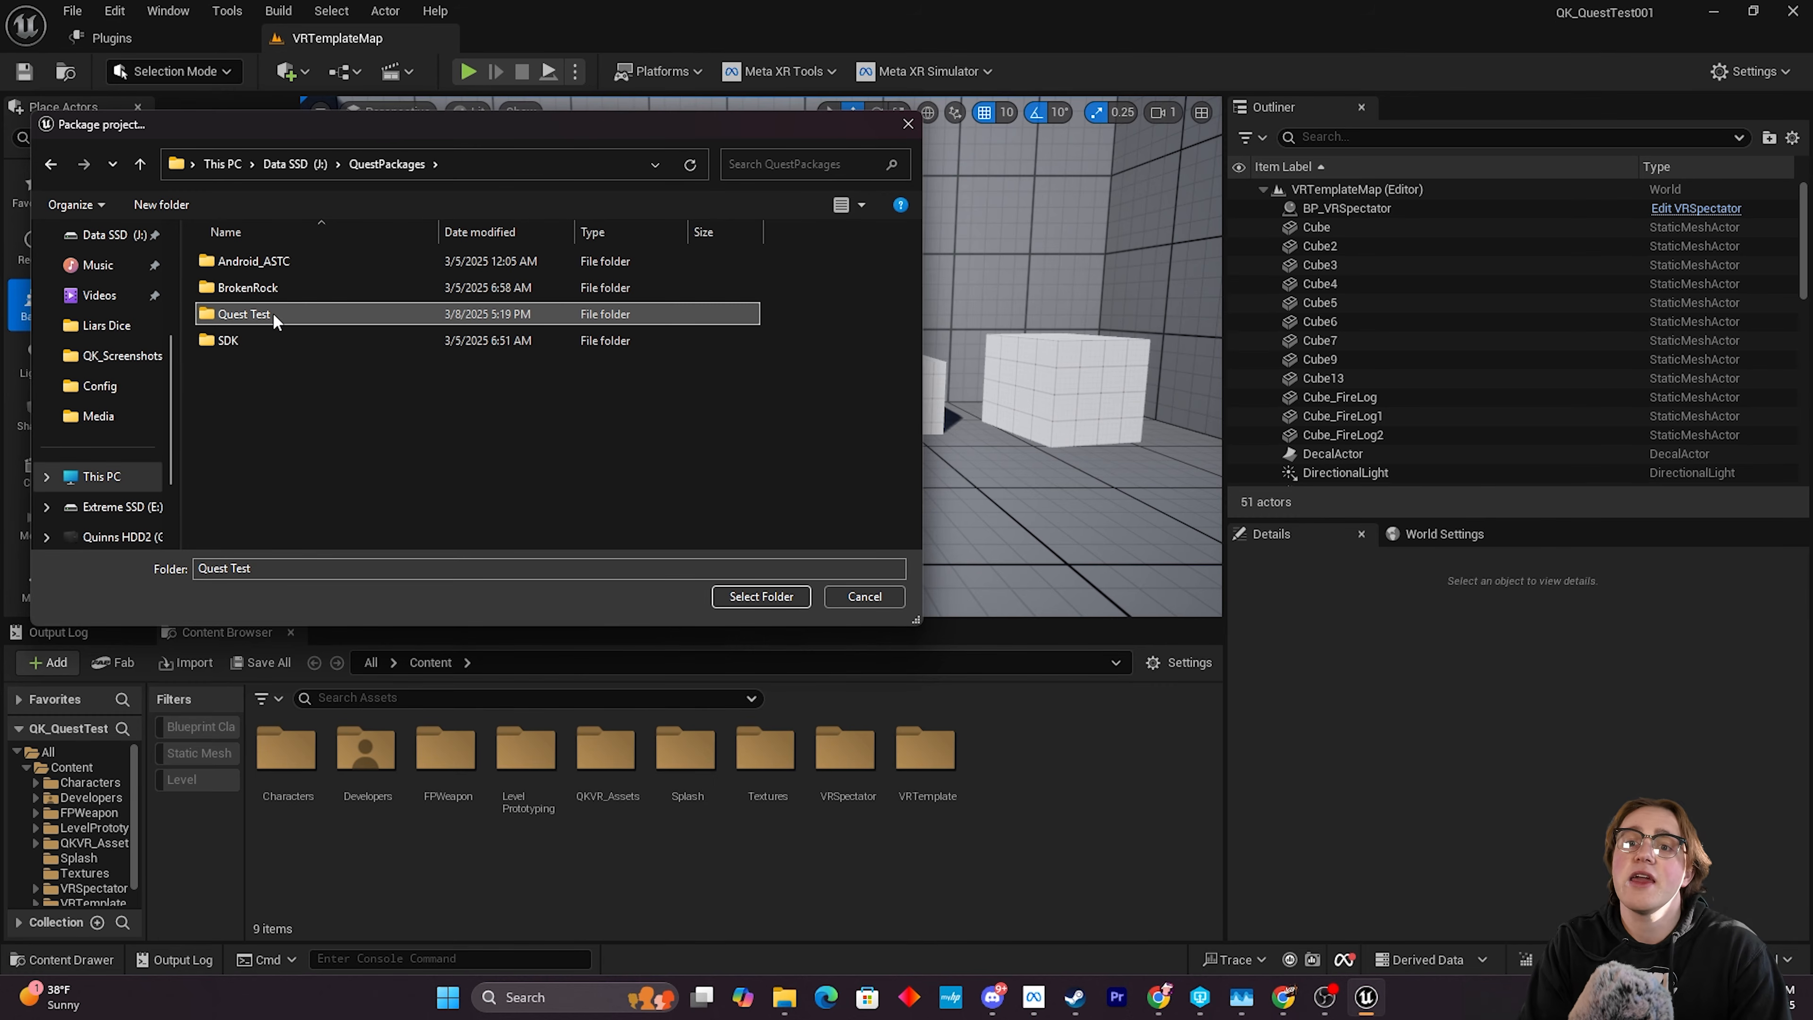
double_click(273, 312)
click(760, 596)
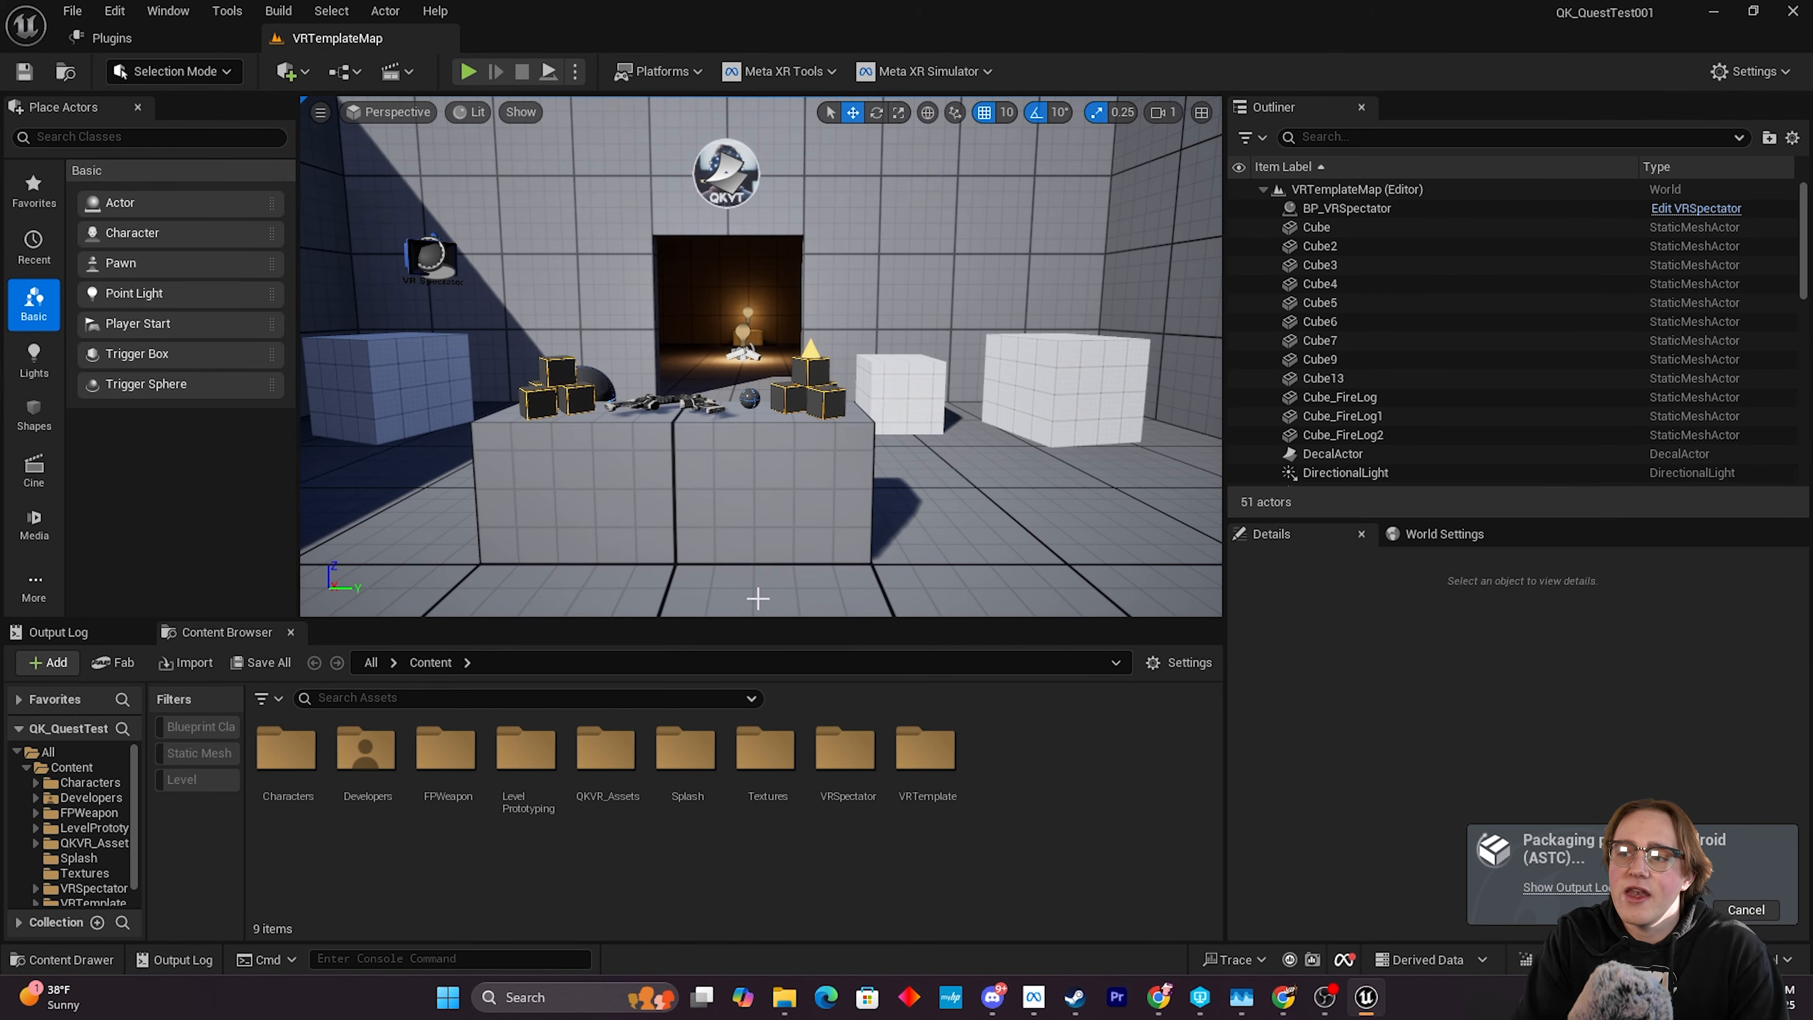
click(1574, 887)
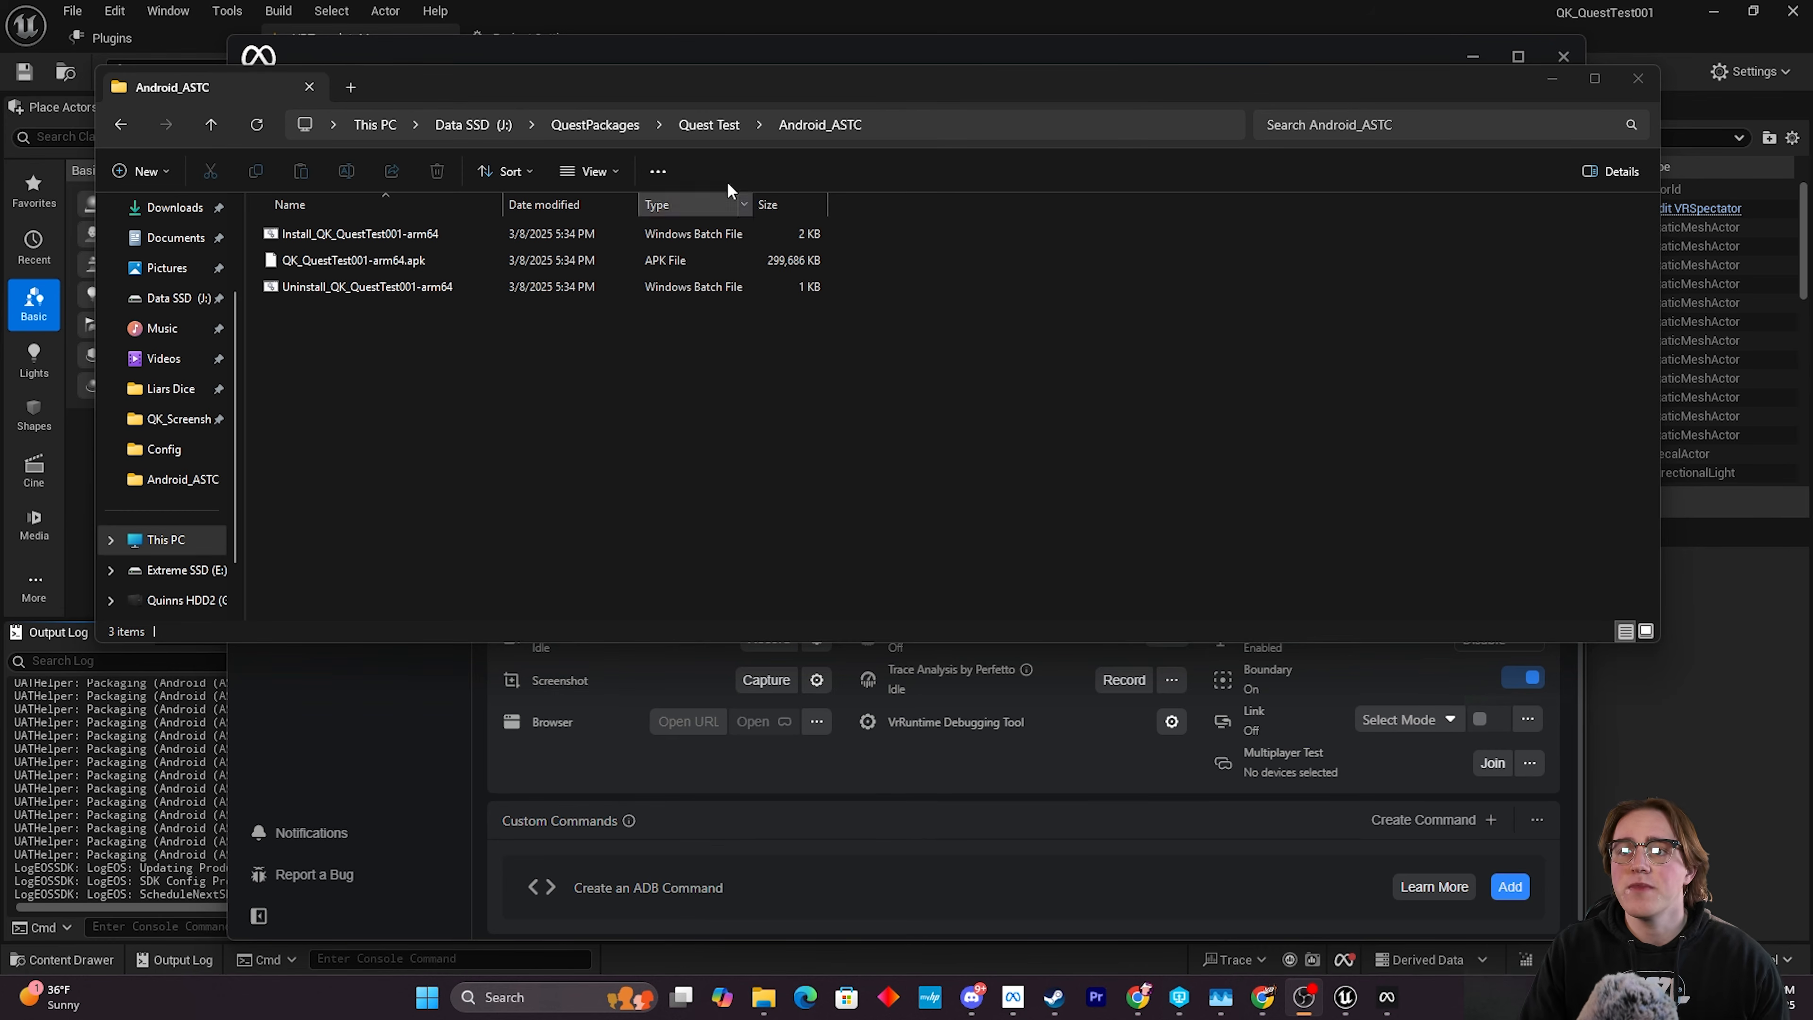
Examine the packaged files in the Android_ASTC folder under QuestPackages > Quest Test.
click(709, 124)
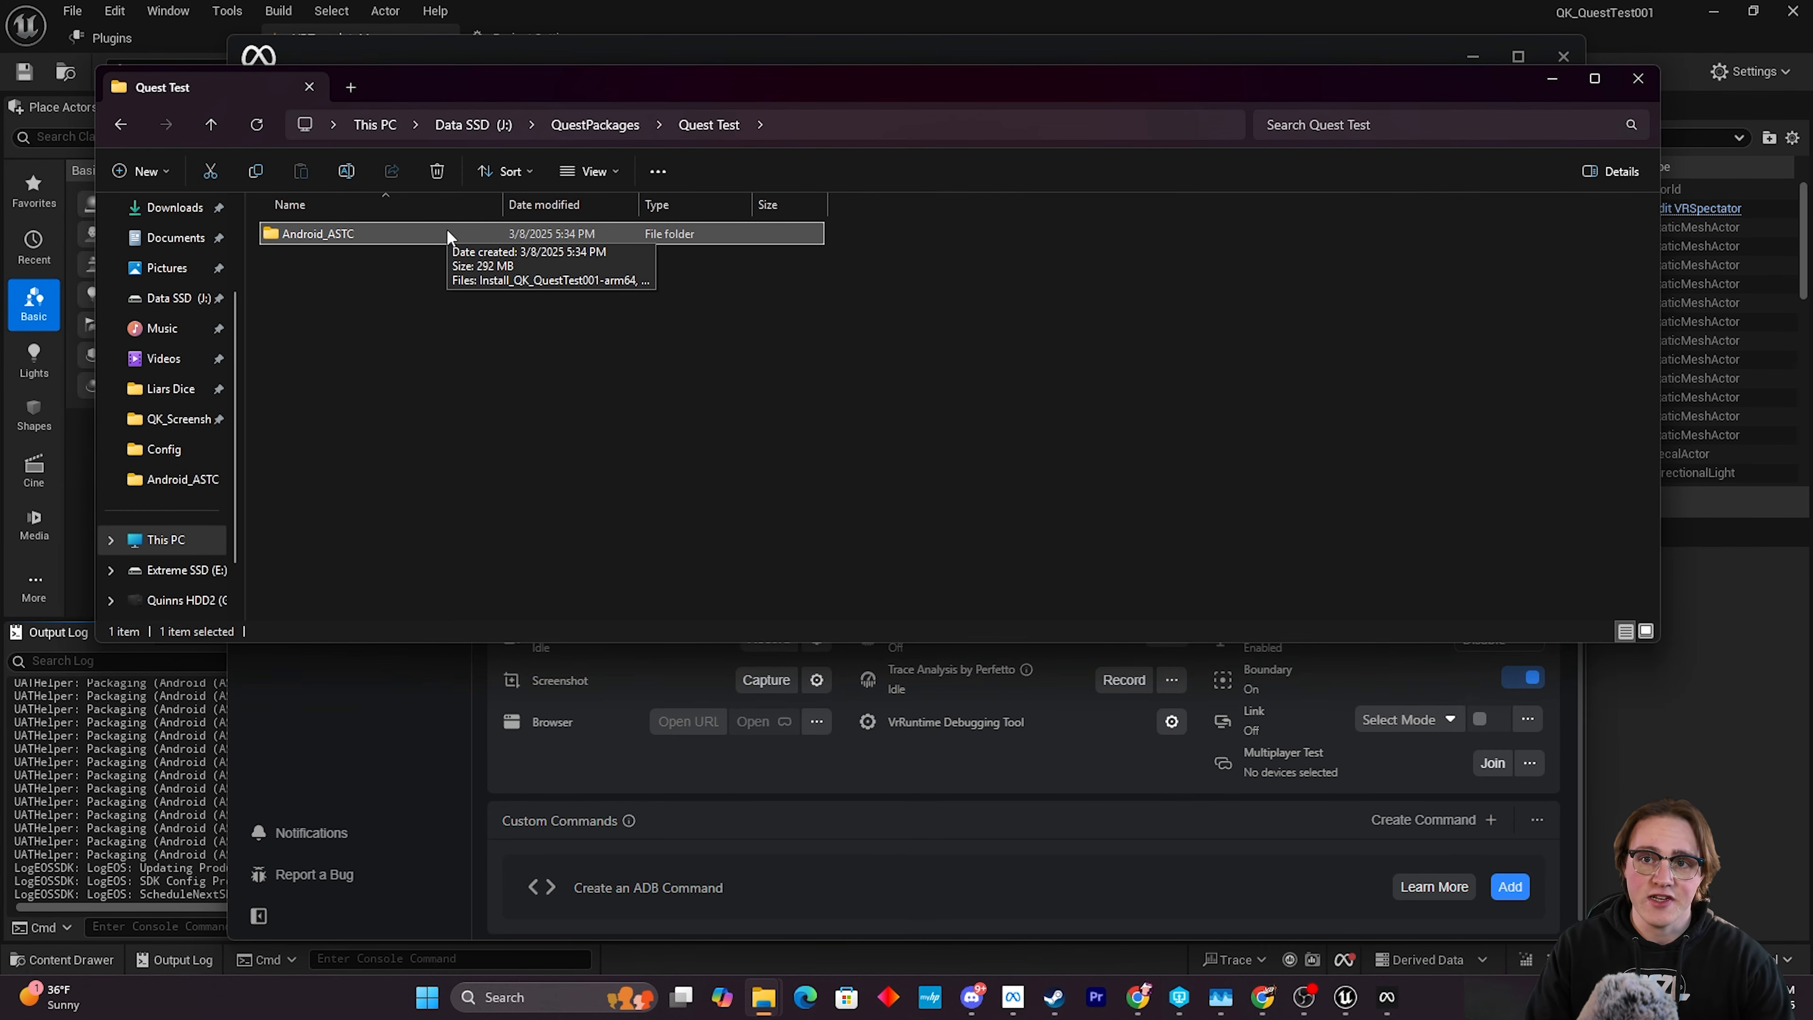
double_click(386, 231)
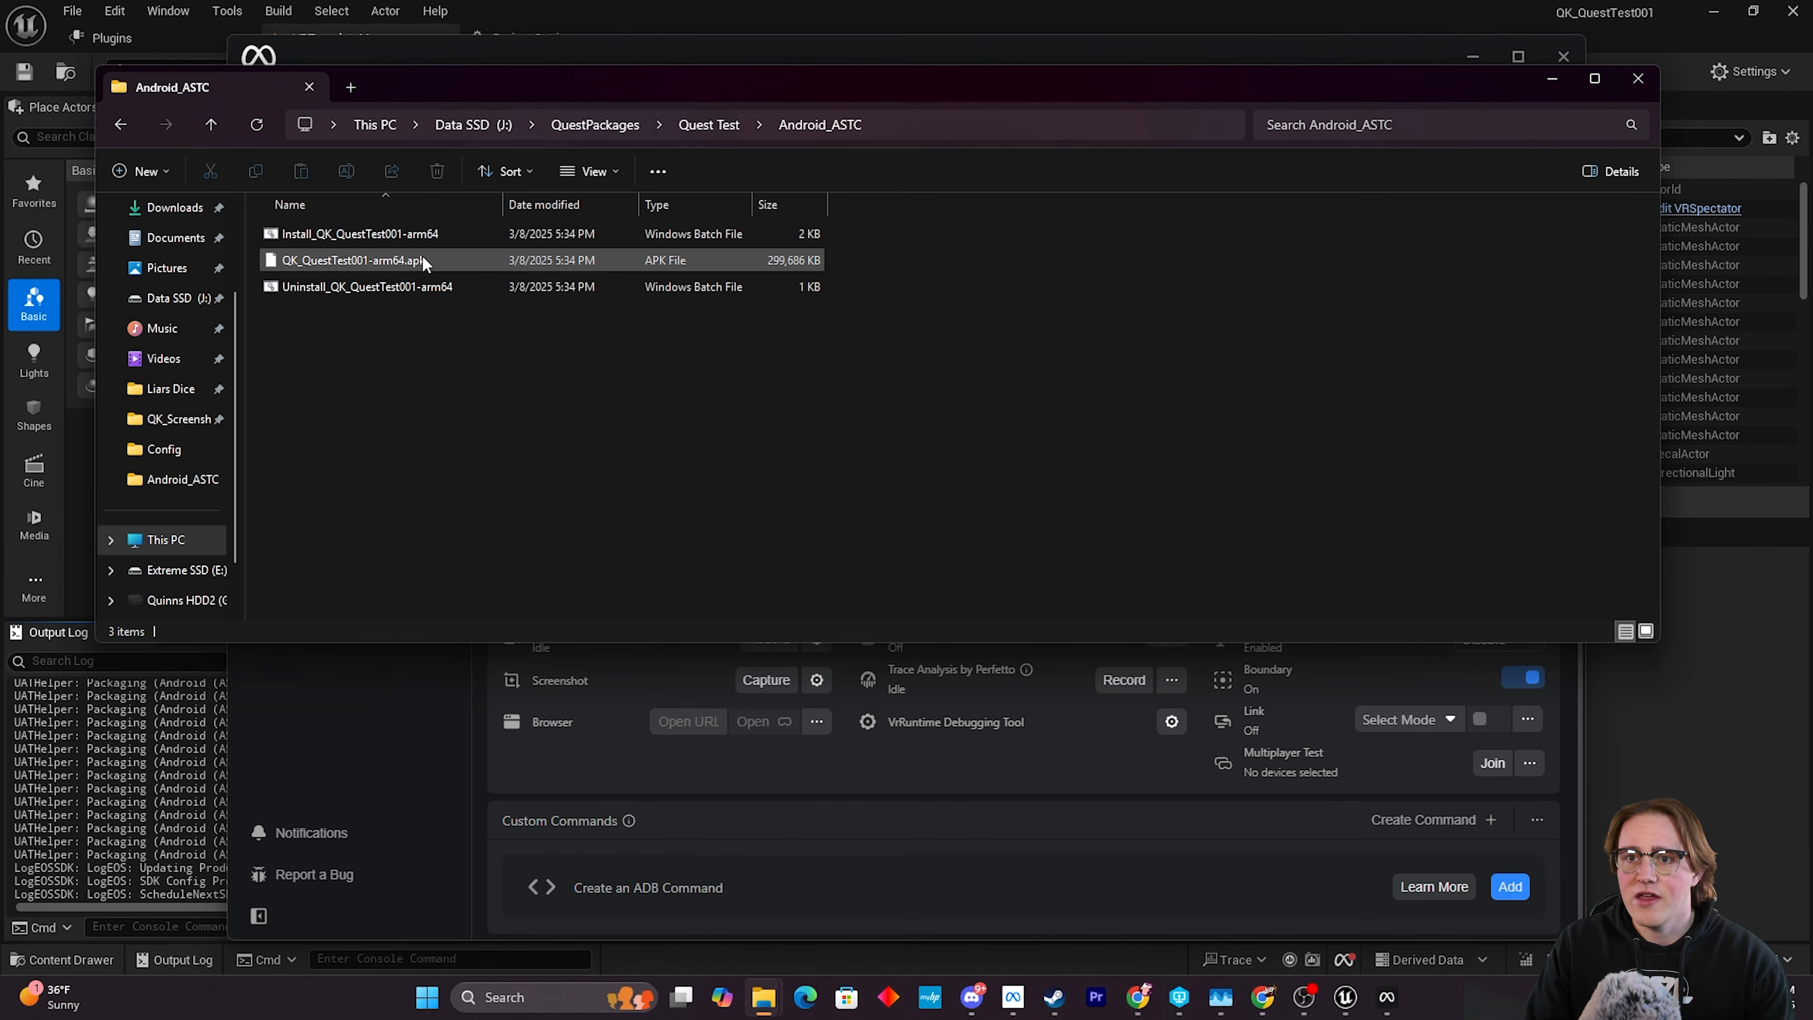
click(692, 126)
click(627, 126)
double_click(362, 286)
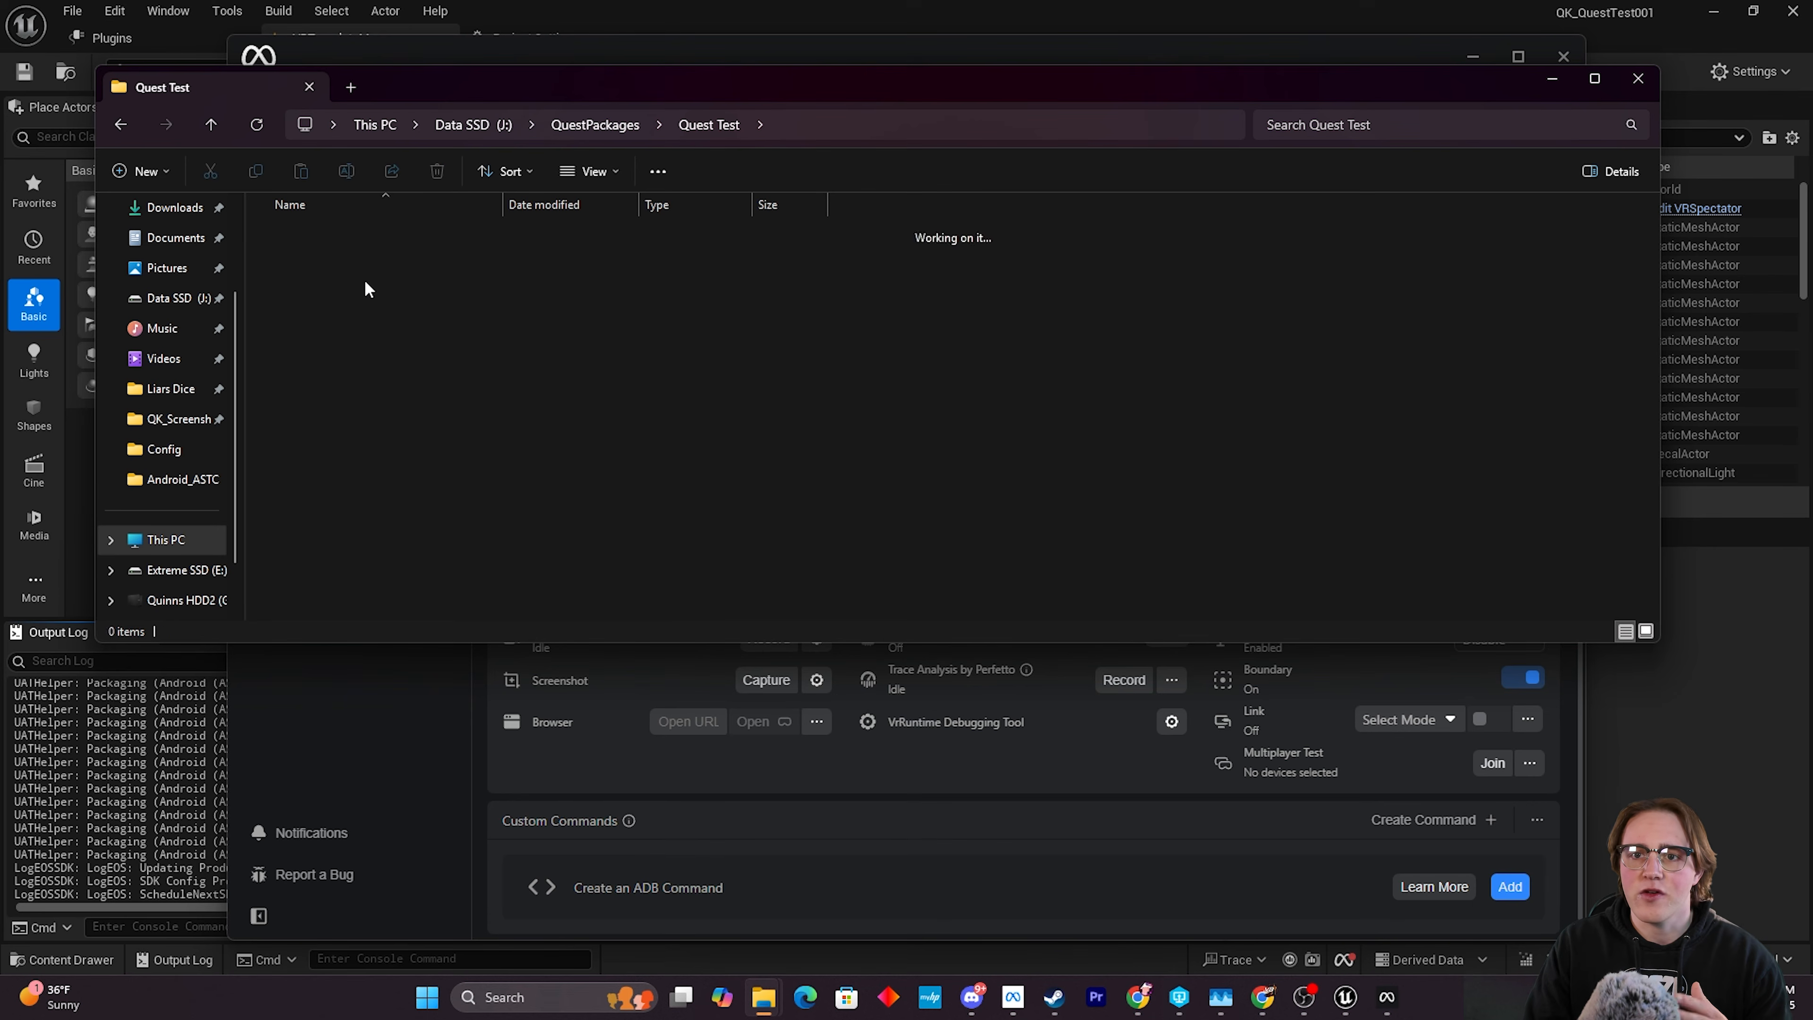
double_click(402, 235)
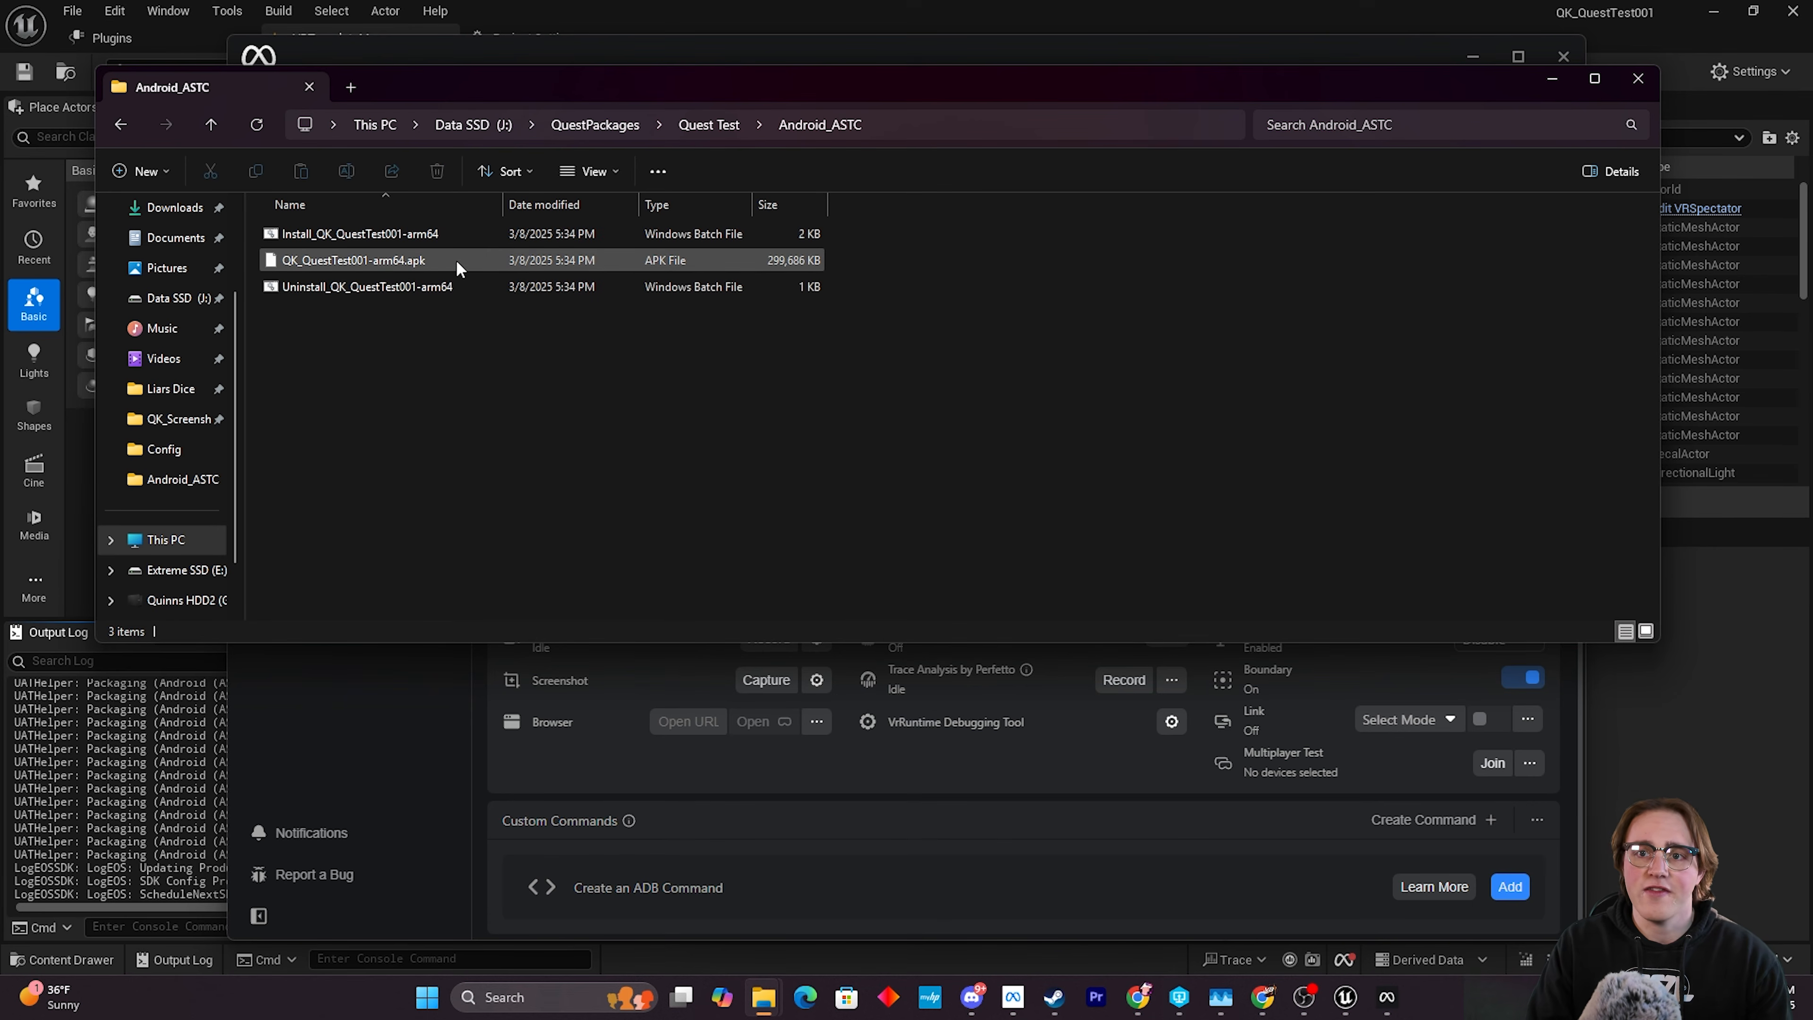
Switch to Meta Quest Developer Hub and add the QK_QuestTest001-arm64.apk build to the connected Meta Quest 3.
click(676, 648)
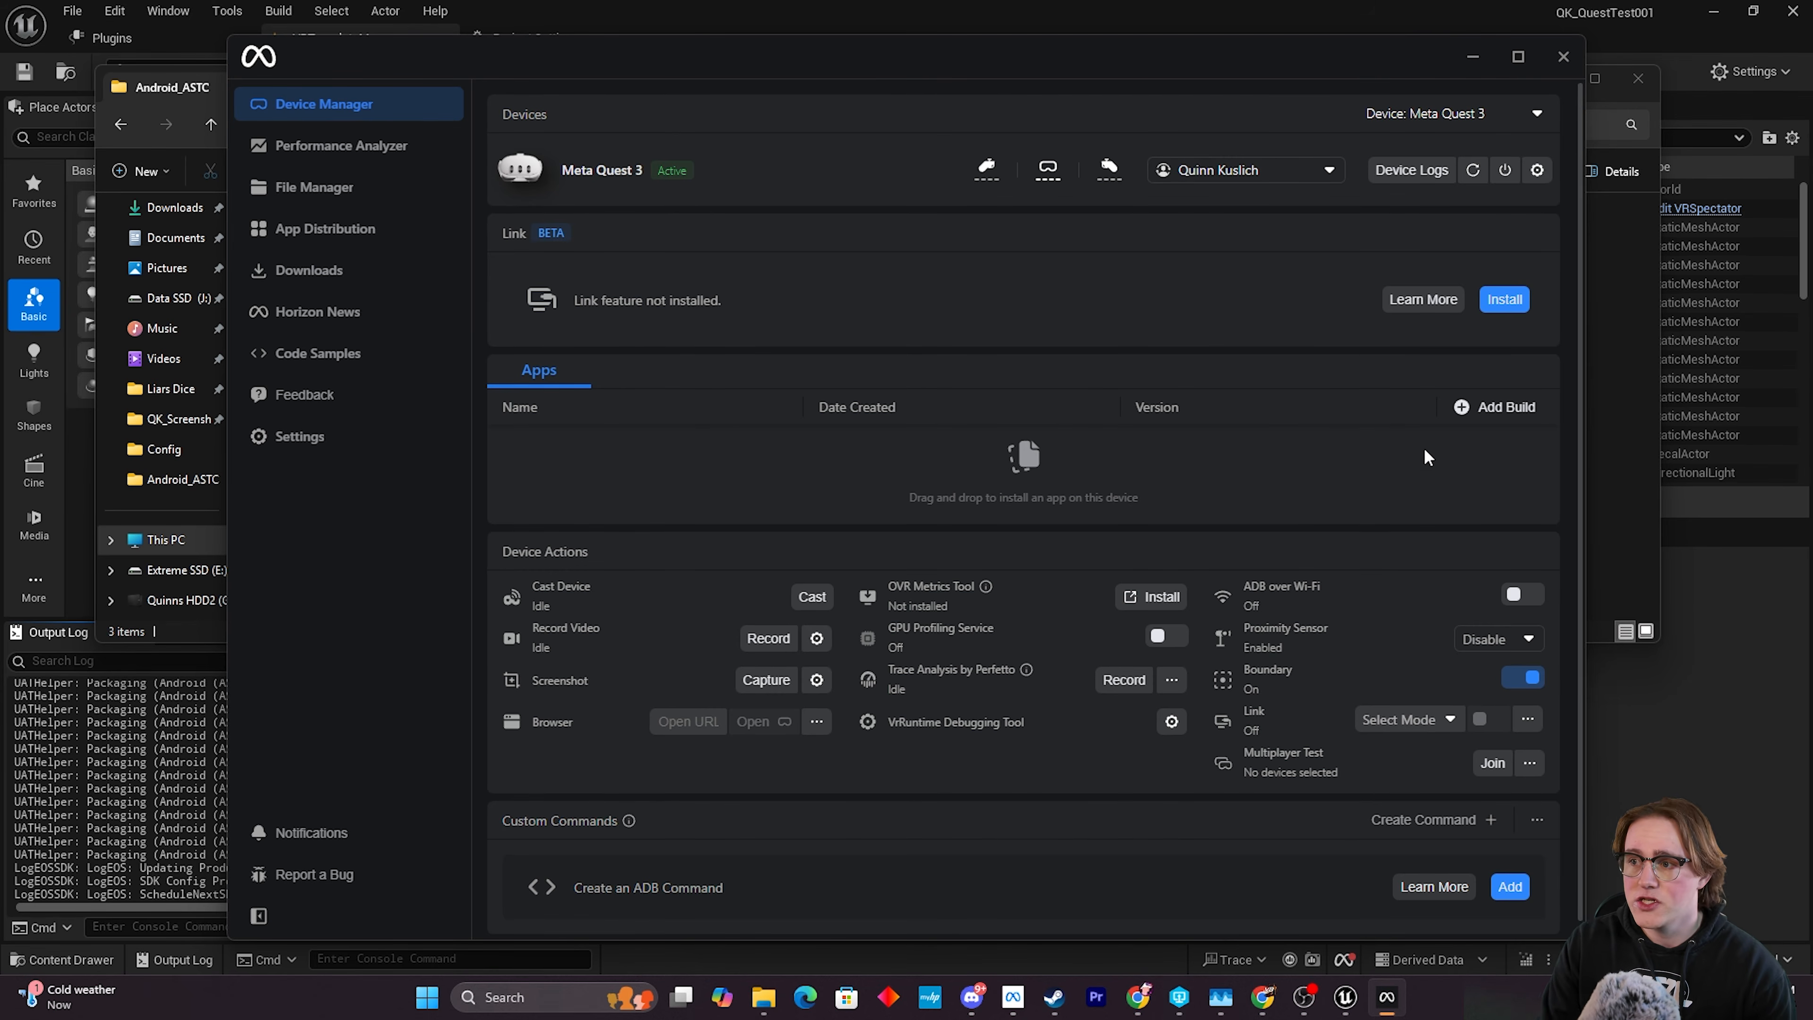
click(1471, 404)
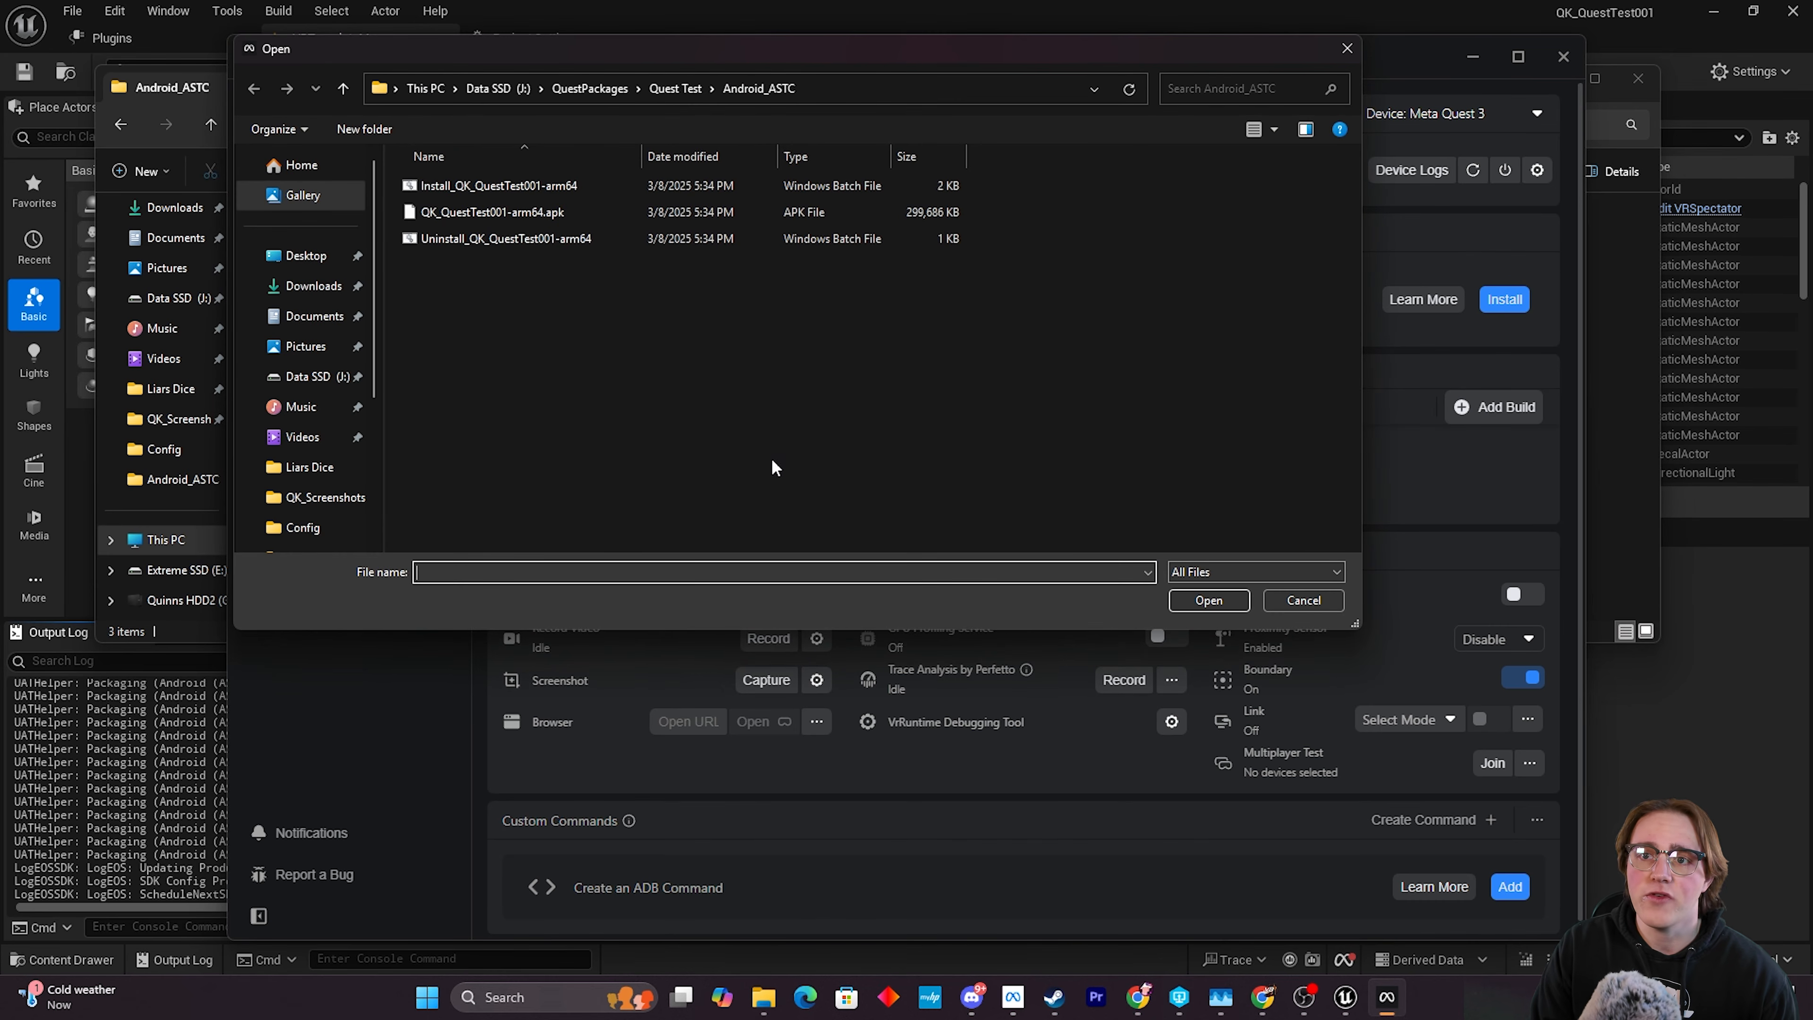
click(541, 212)
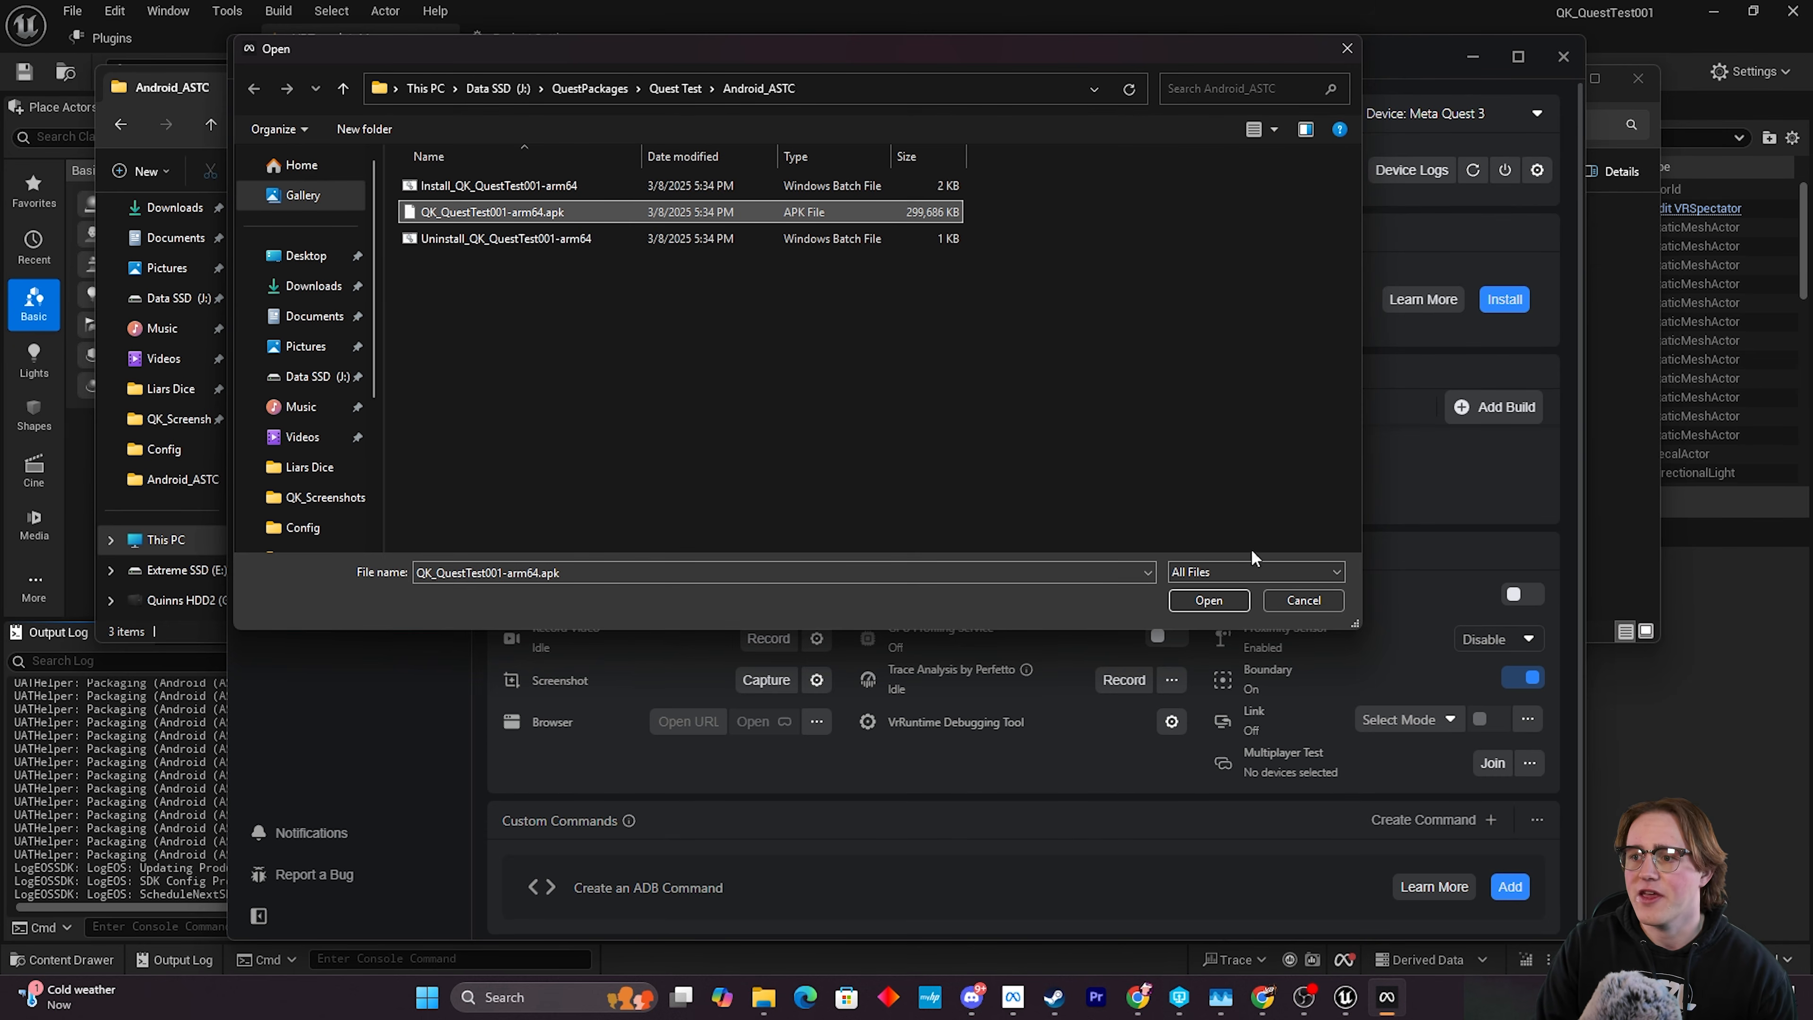
click(1208, 600)
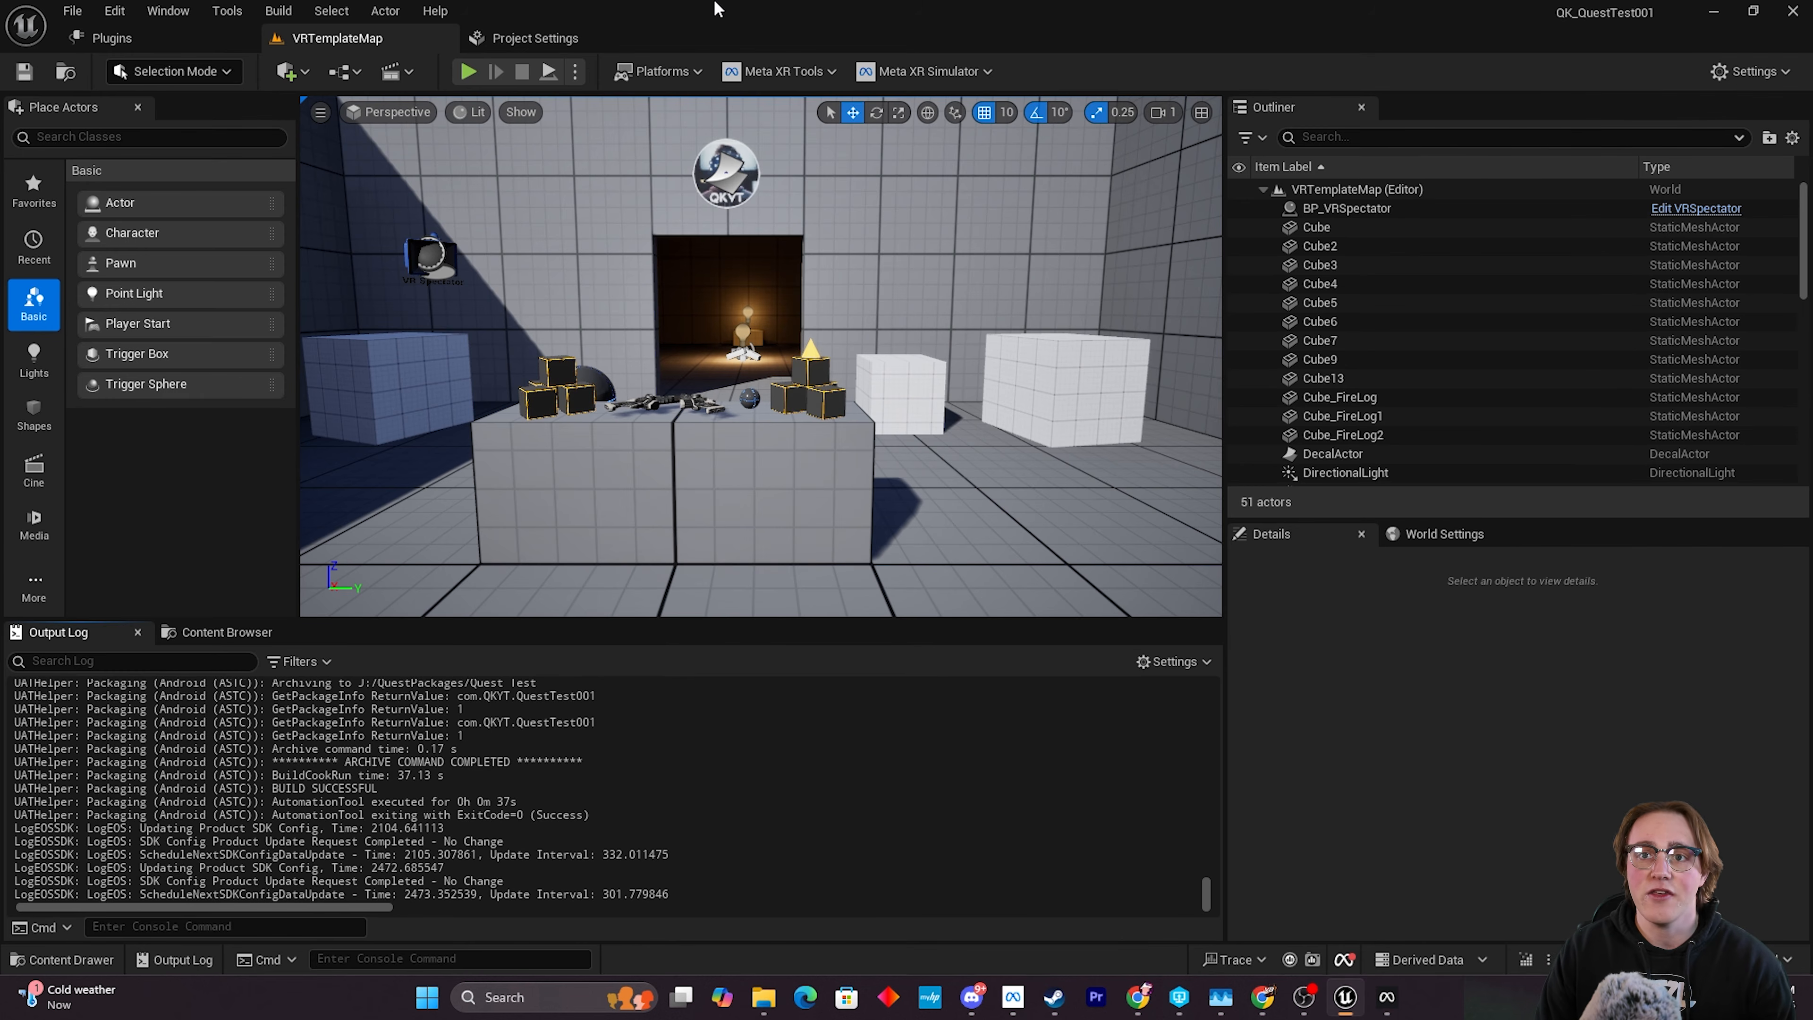
Return to Unreal Editor to review the Android SDK project settings, and switch back to Meta Quest Developer Hub.
click(717, 10)
click(593, 38)
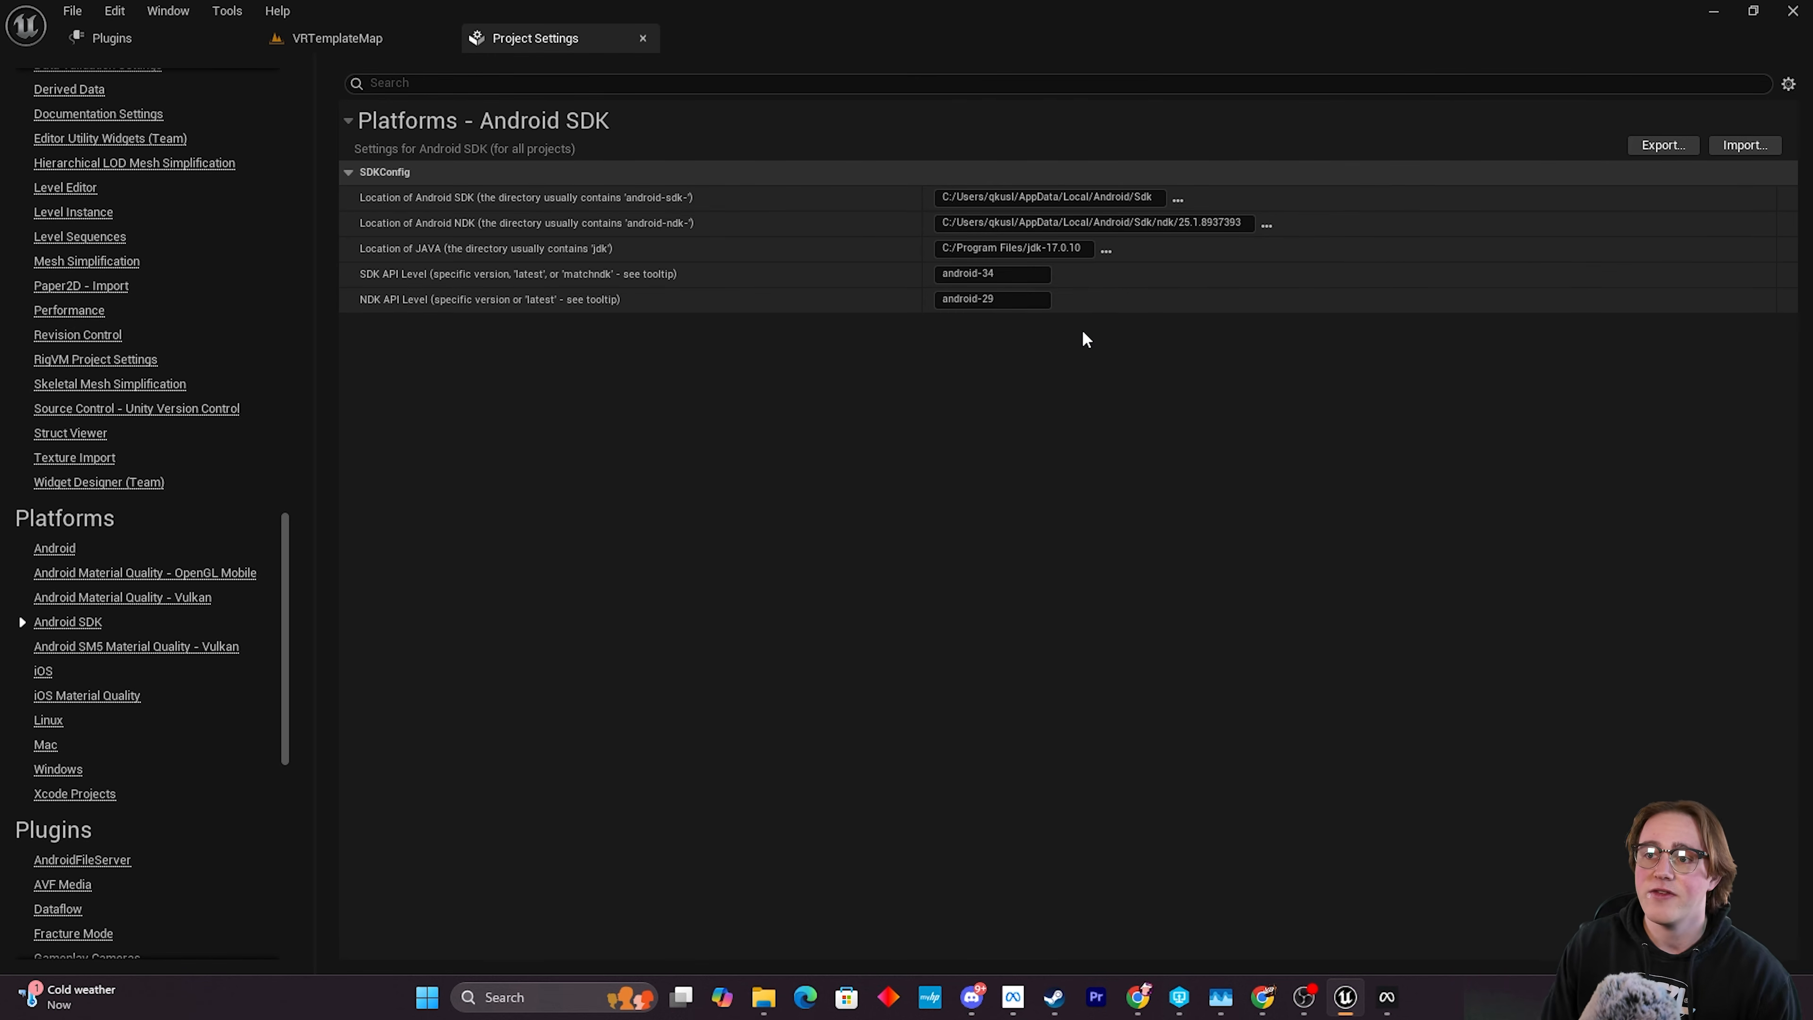
click(1388, 998)
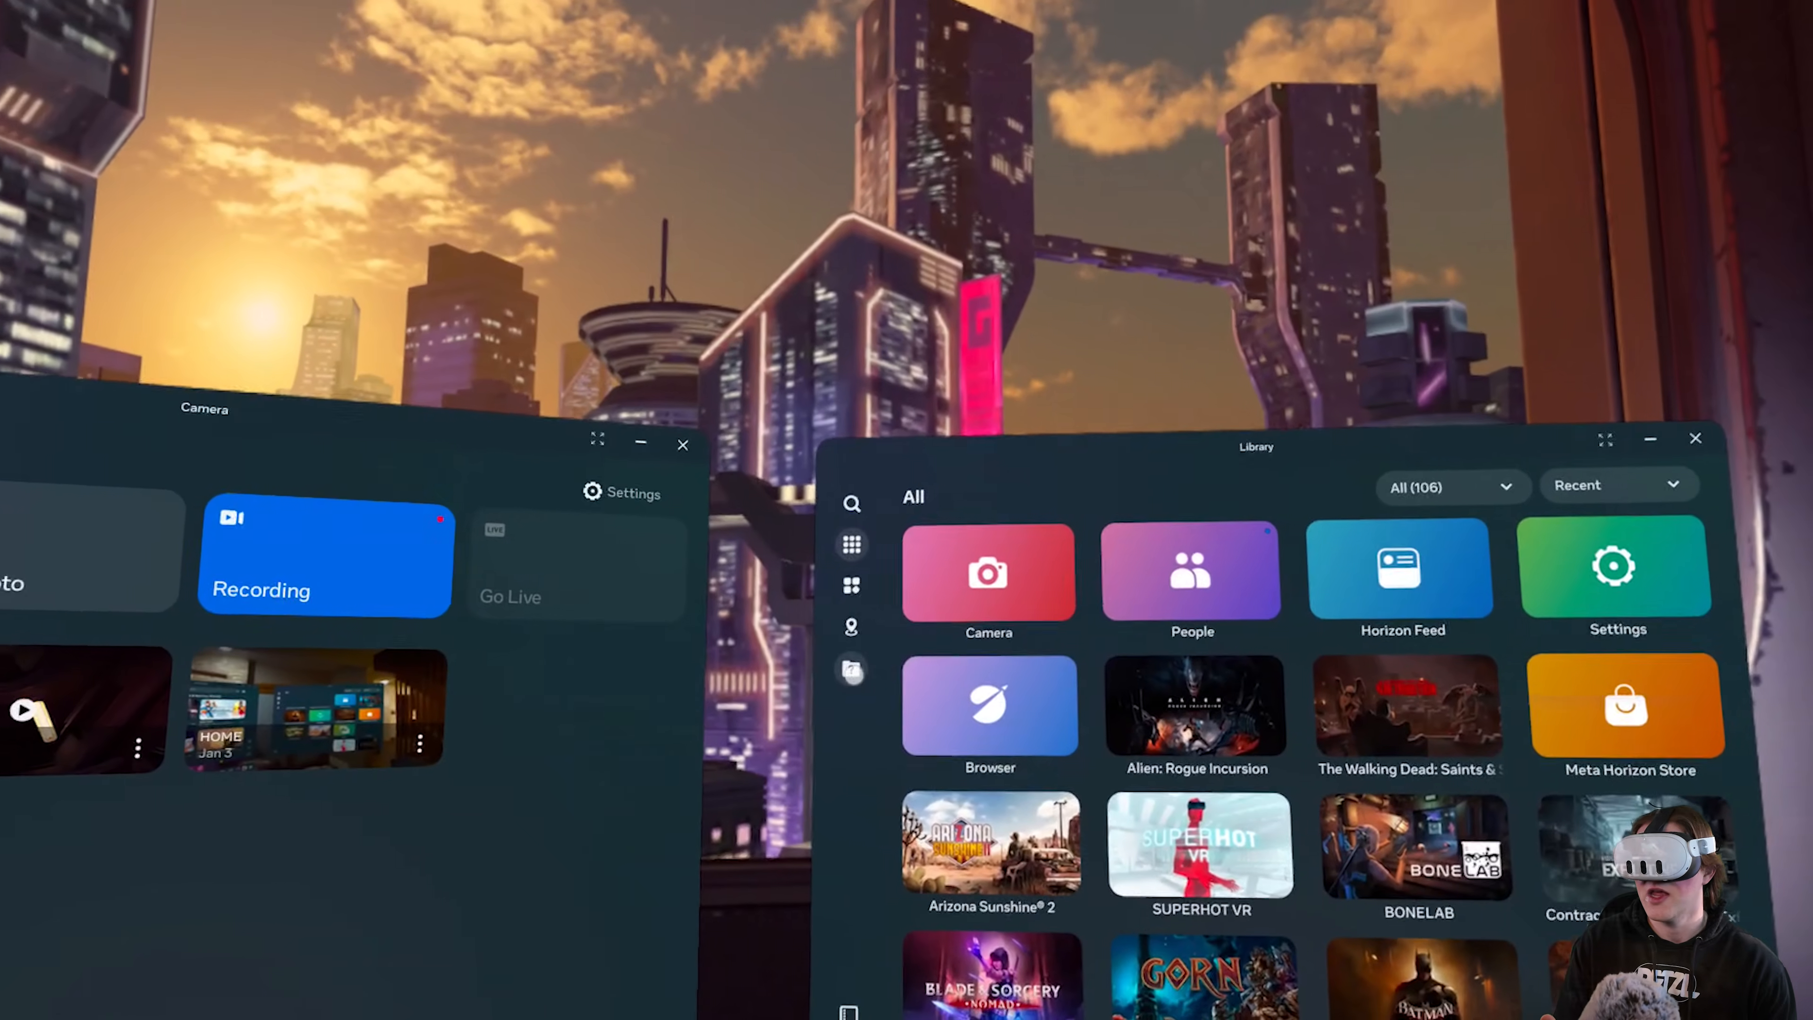
Launch QK_QuestTest001 from Unknown Sources in the Quest headset's app library.
click(850, 670)
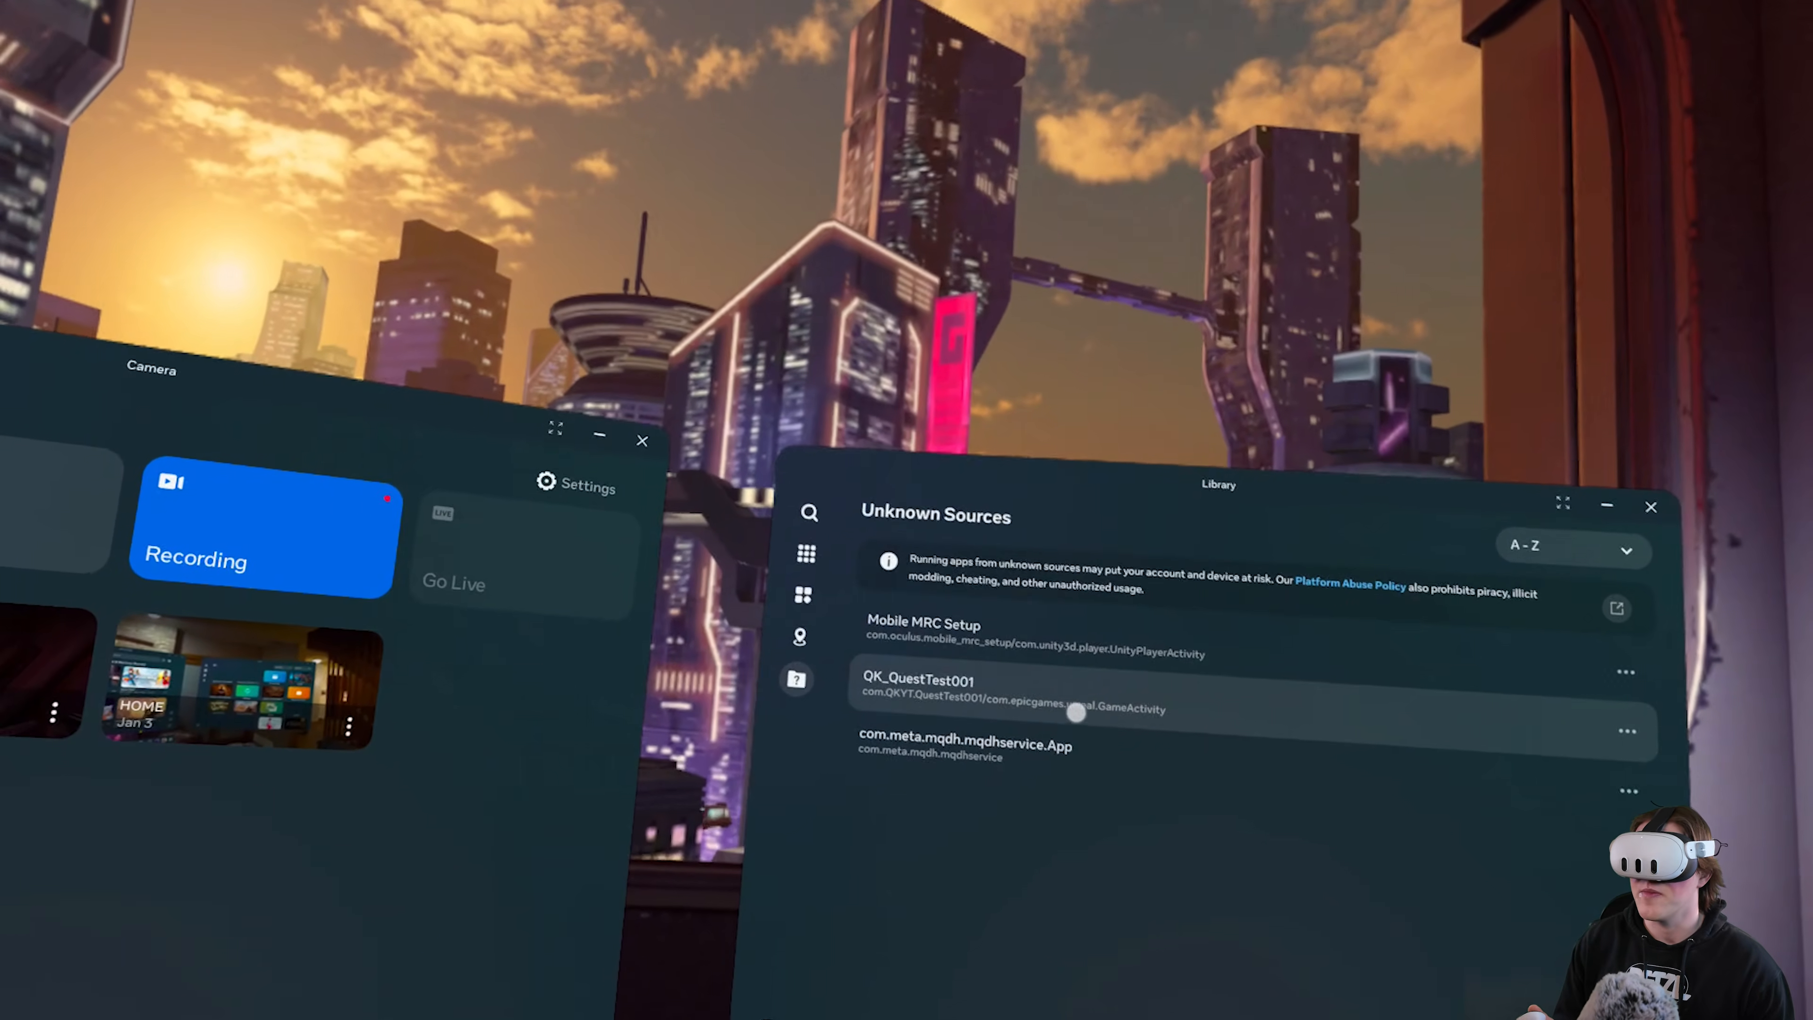
click(1216, 661)
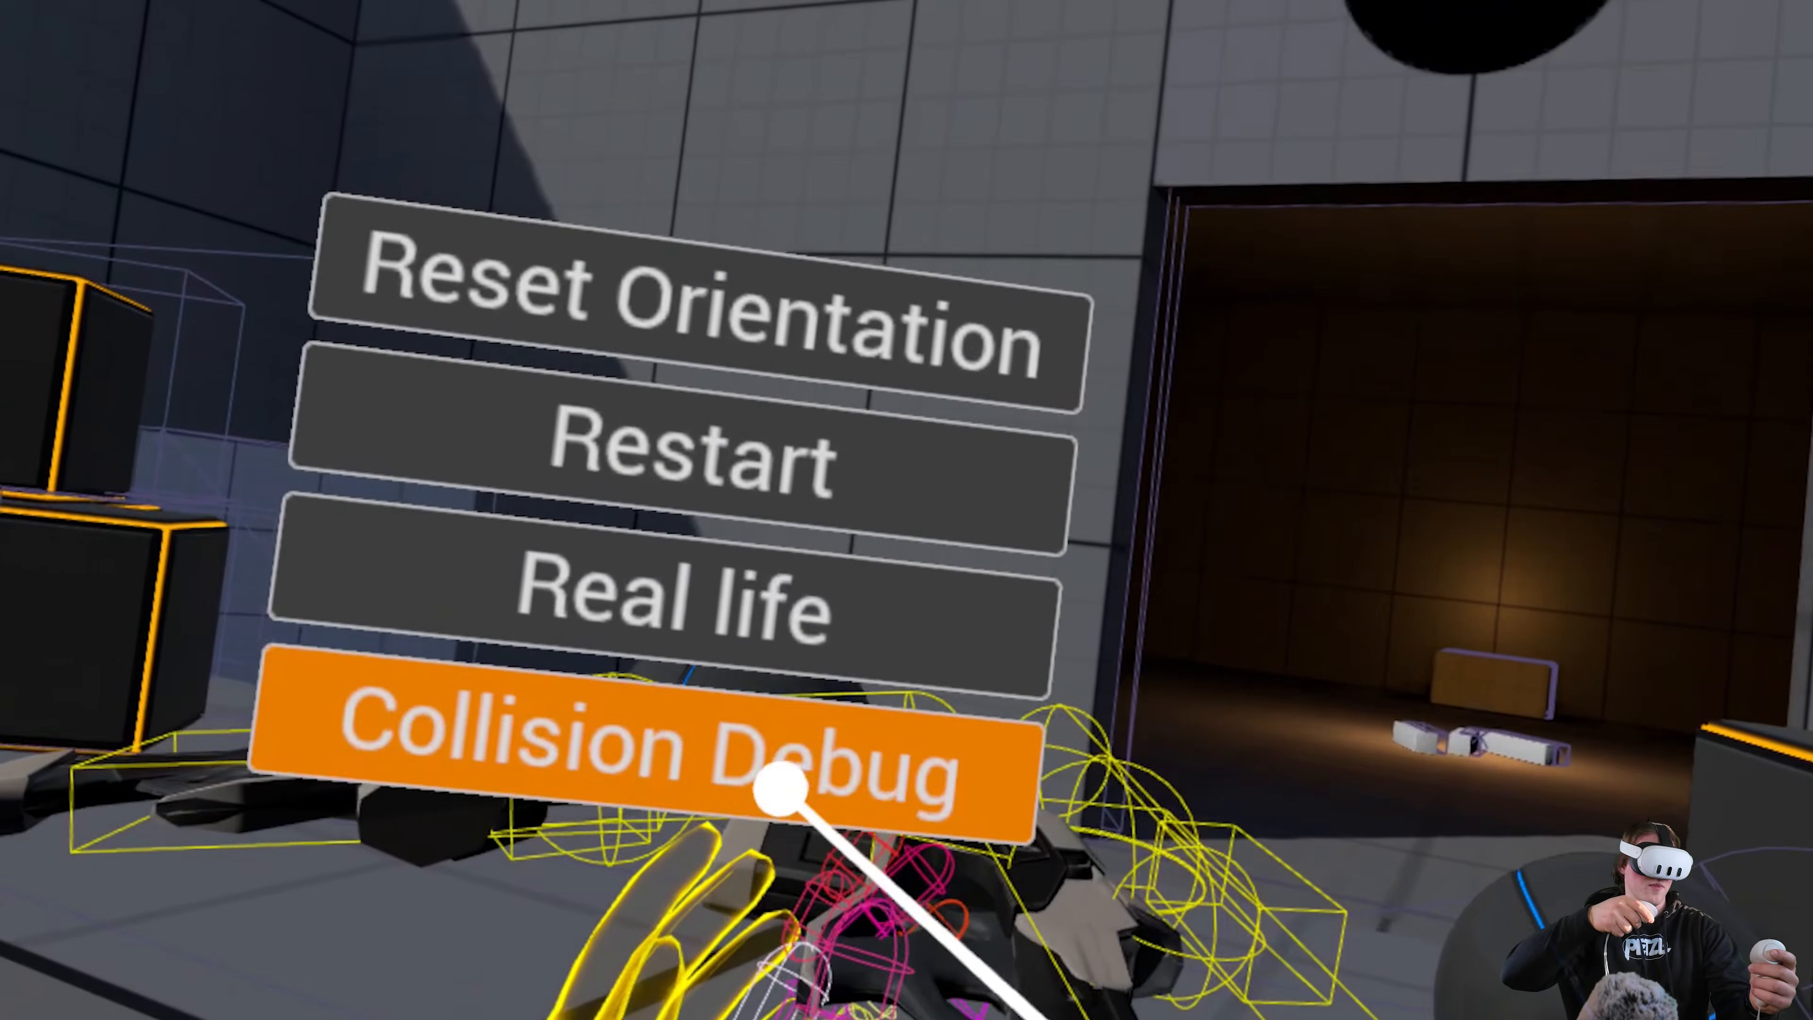
Toggle Collision Debug in the running VR app and quit QK_QuestTest001.
click(792, 749)
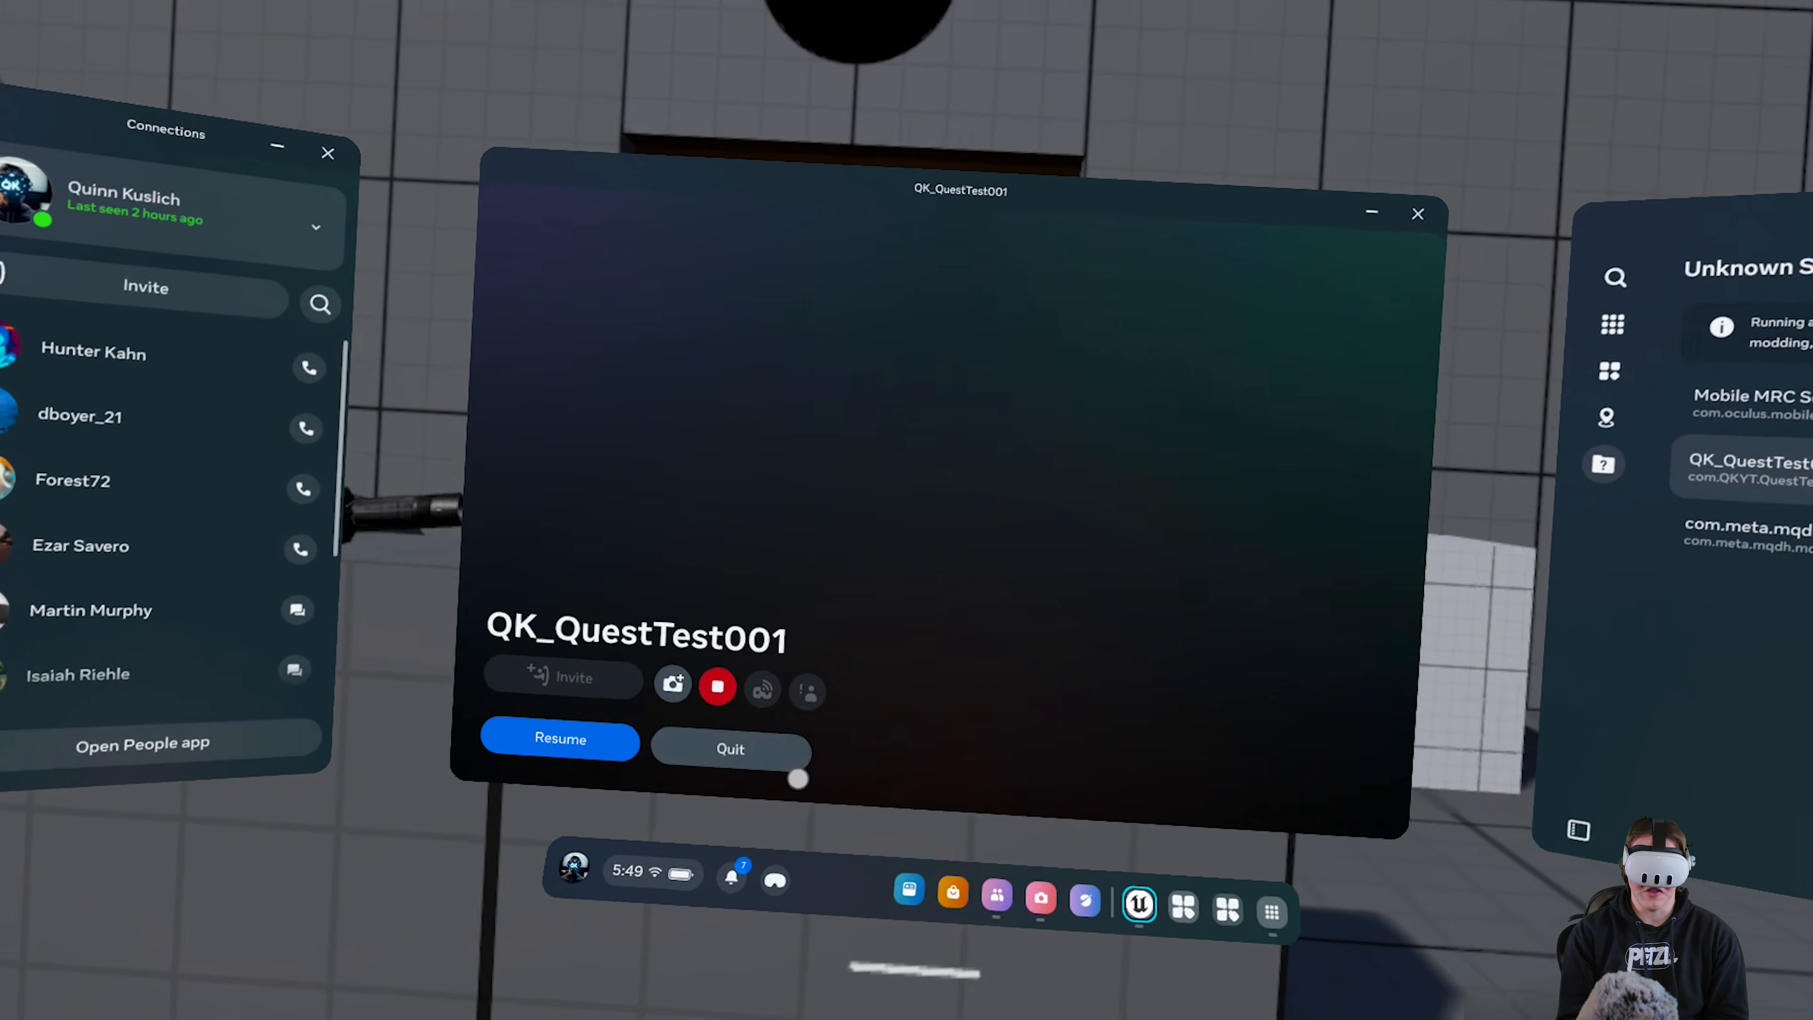
click(788, 750)
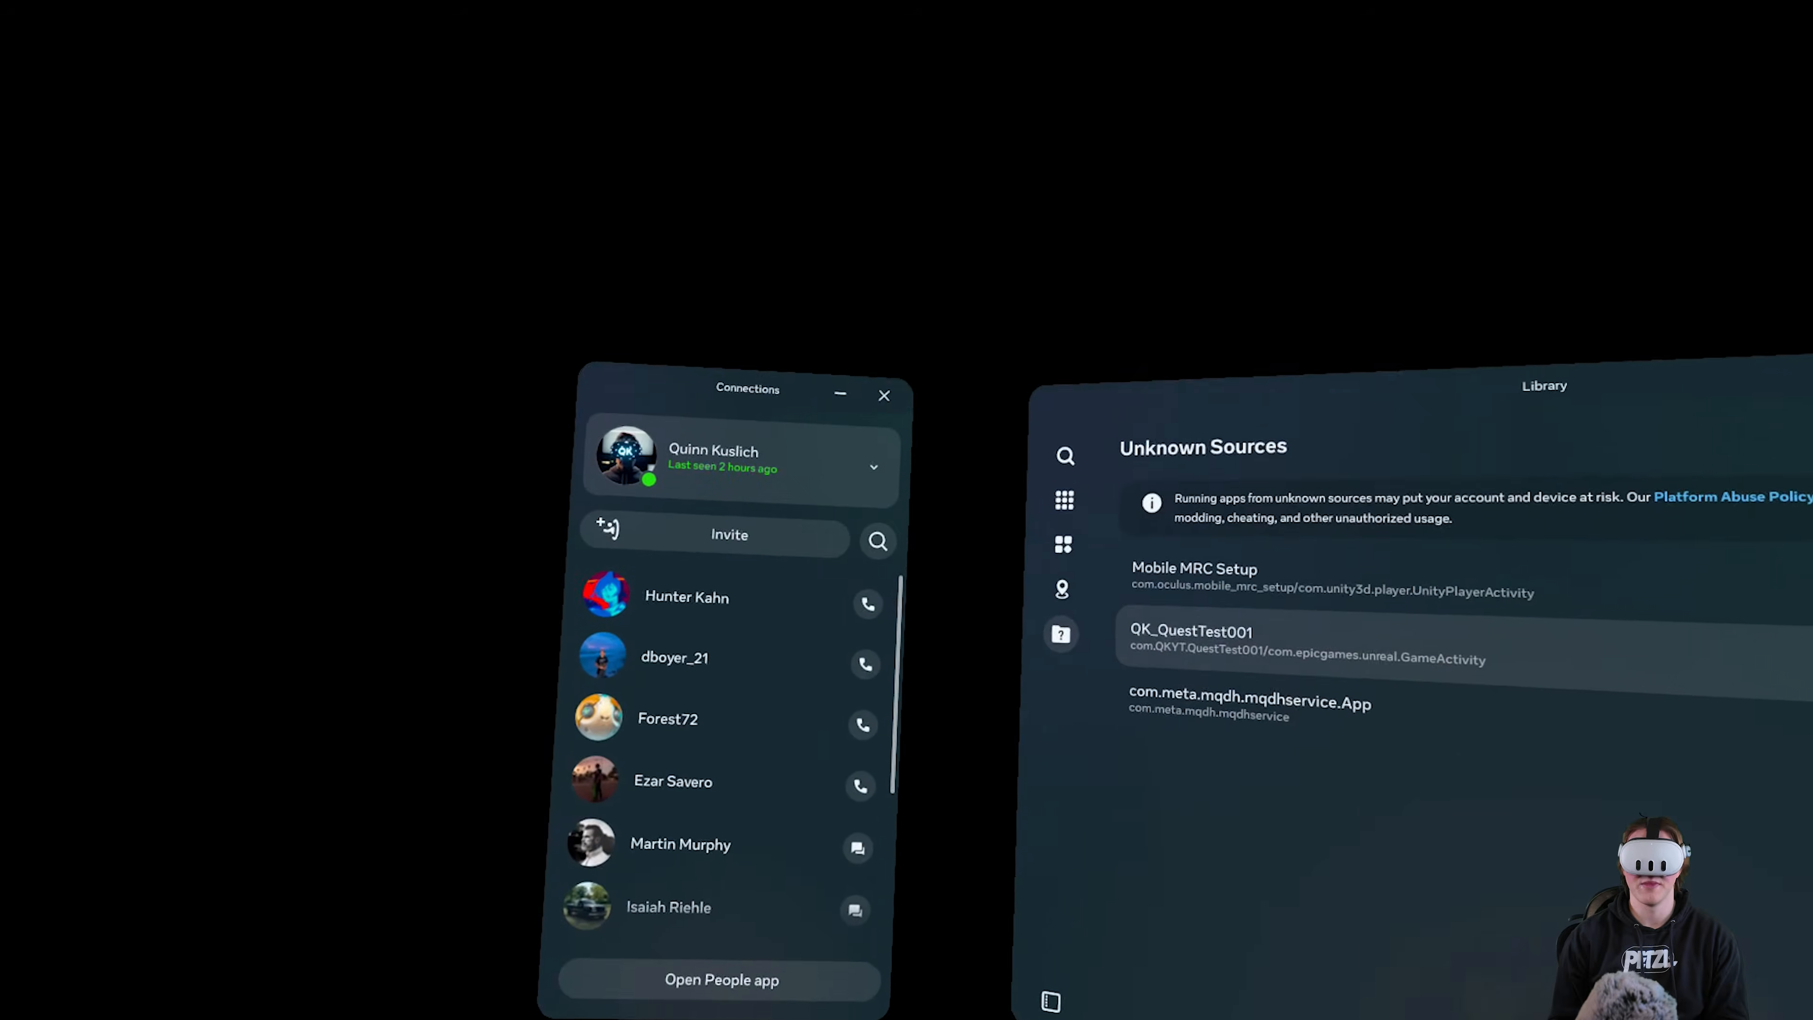